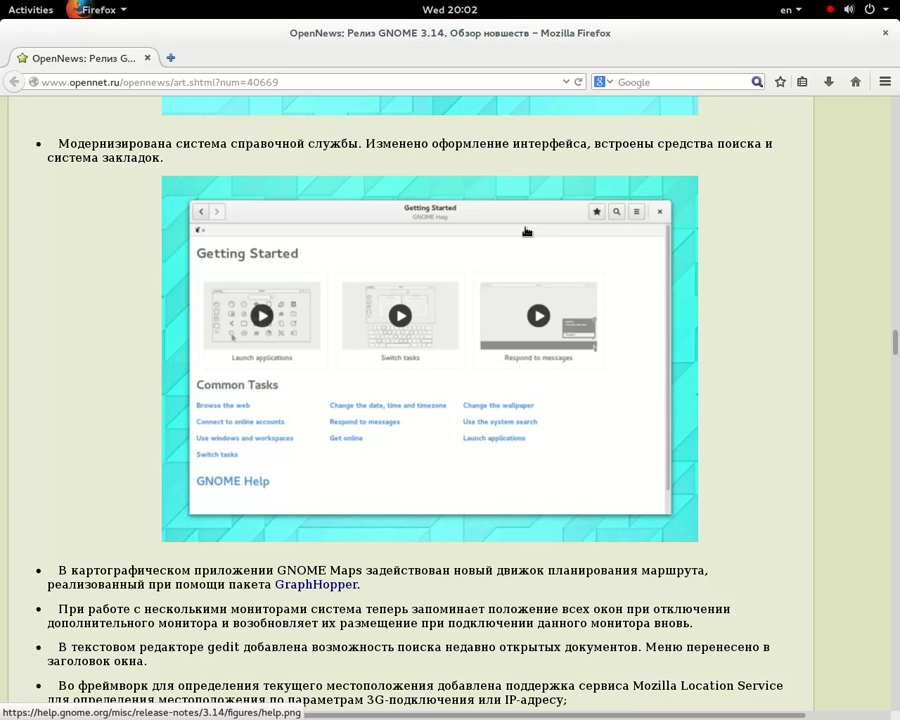
Skim the OpenNews article on the GNOME 3.14 release back up to its introduction and main changes
scroll(54, 282, up, 4)
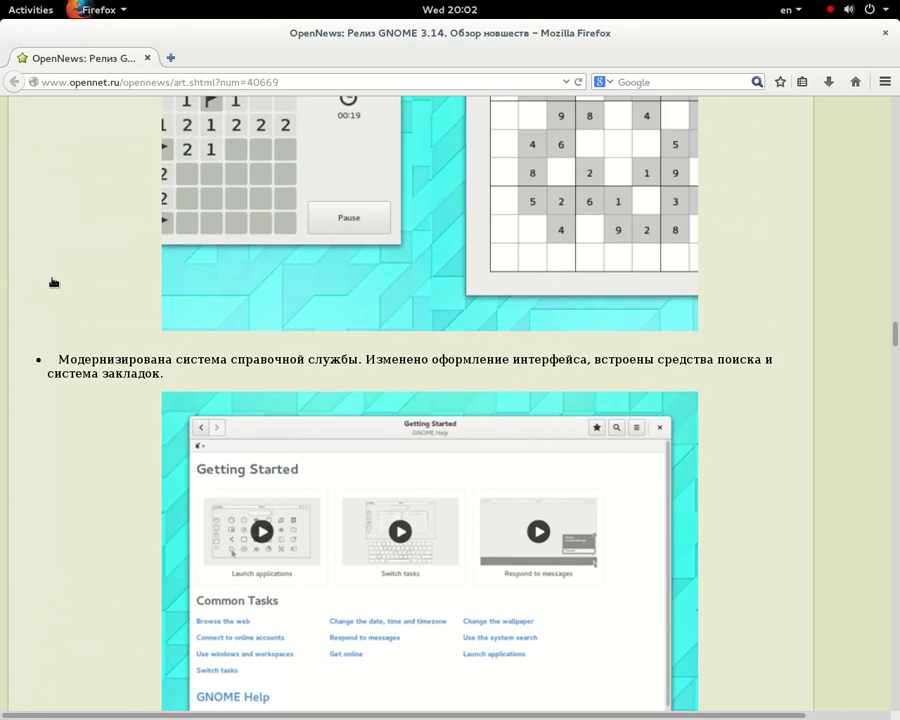
scroll(54, 282, up, 20)
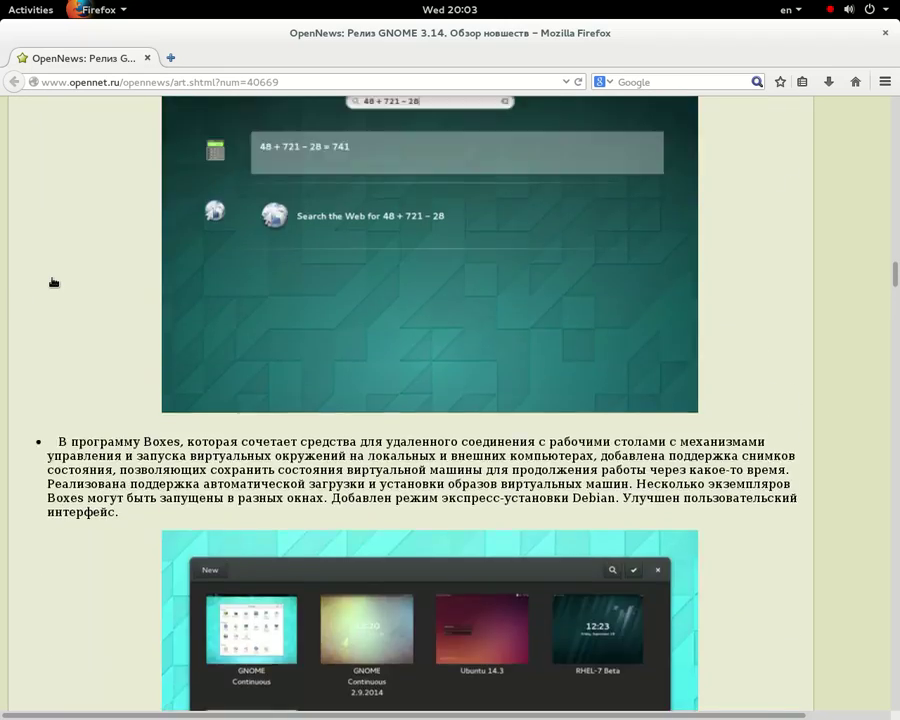
scroll(54, 282, up, 20)
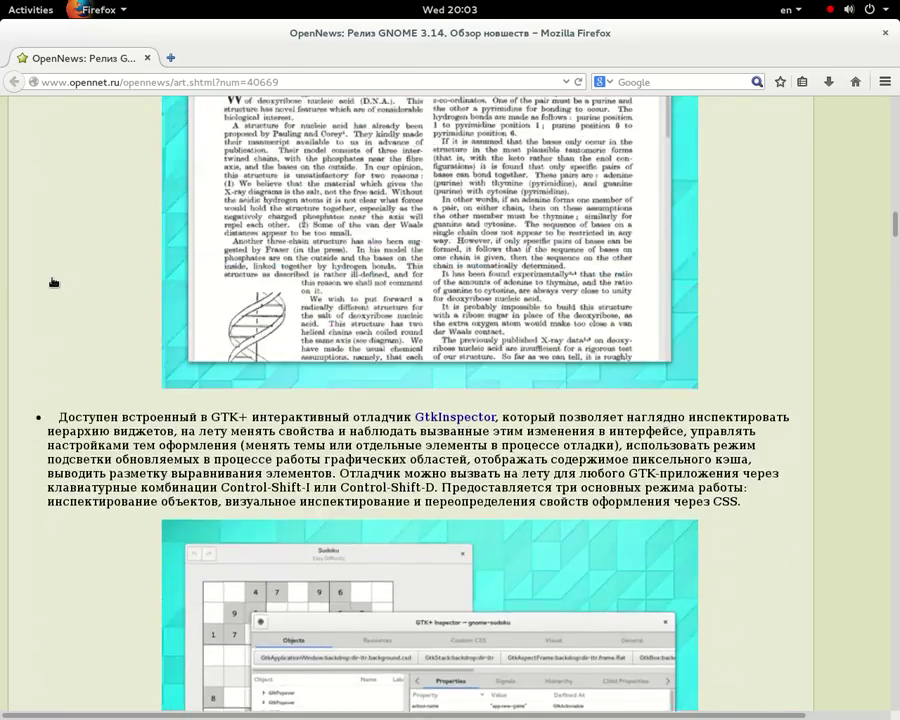
scroll(54, 282, up, 10)
scroll(54, 282, up, 20)
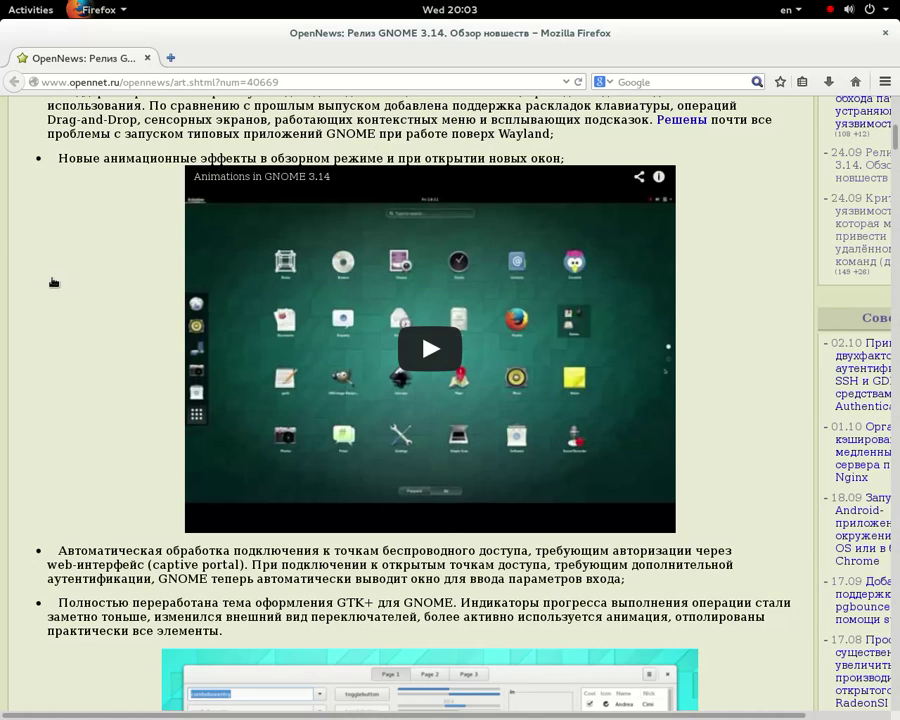
scroll(54, 282, up, 10)
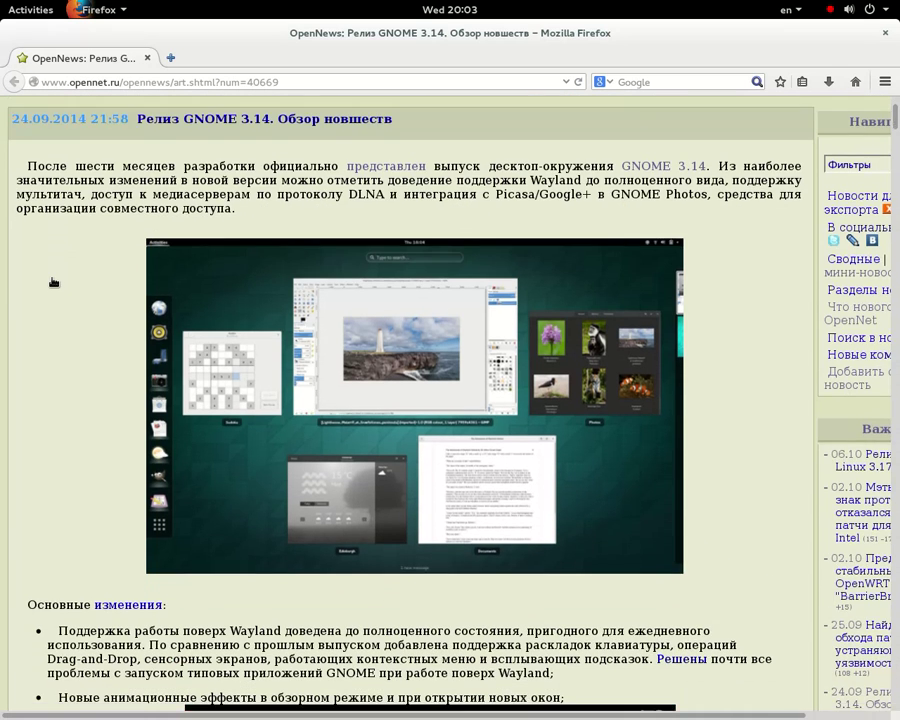
scroll(54, 282, down, 4)
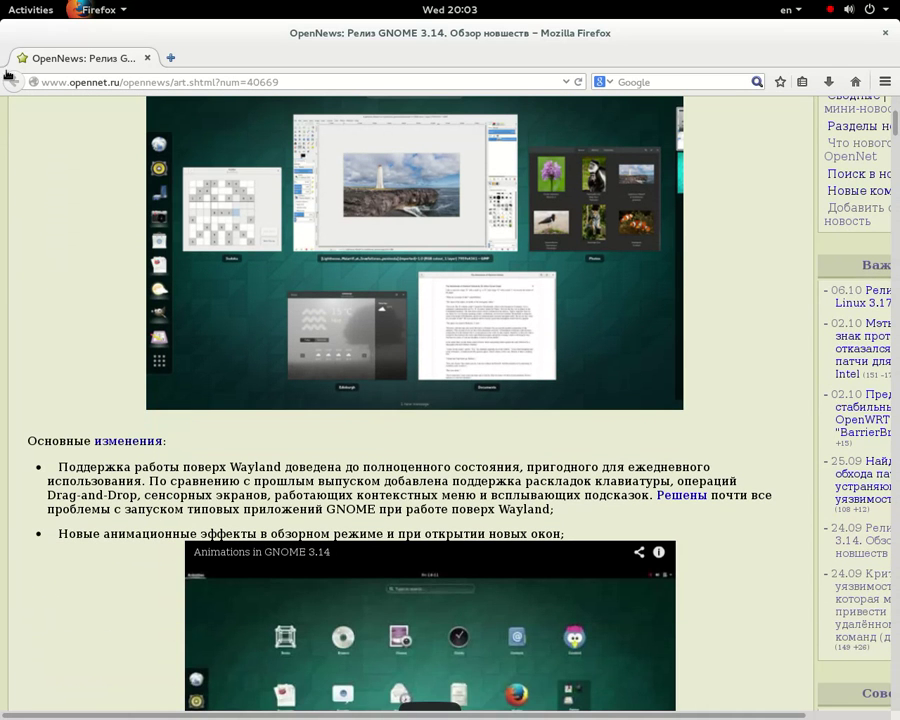
Move the Firefox window with the OpenNews article to the empty fourth workspace
click(22, 9)
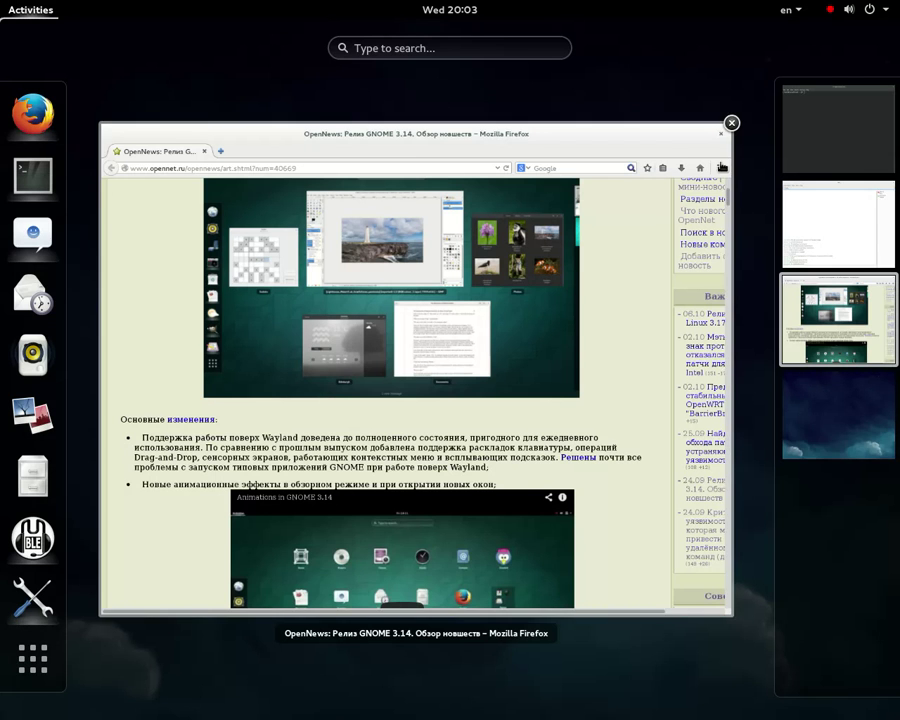
drag(550, 180, 862, 420)
click(358, 368)
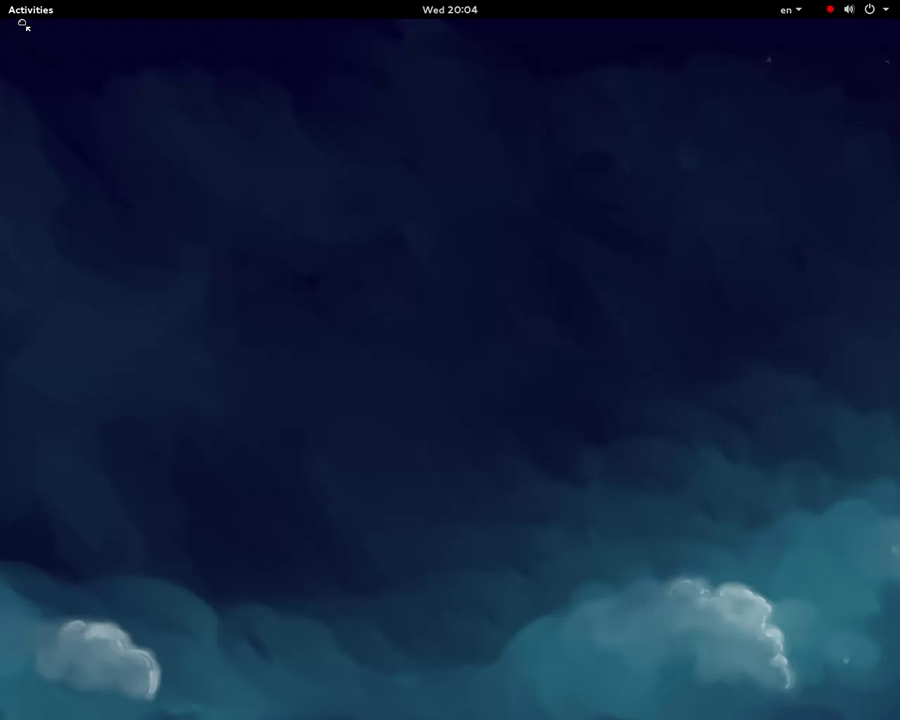
Browse the full list of installed applications in the overview, including its second page
key(super)
key(super)
key(super)
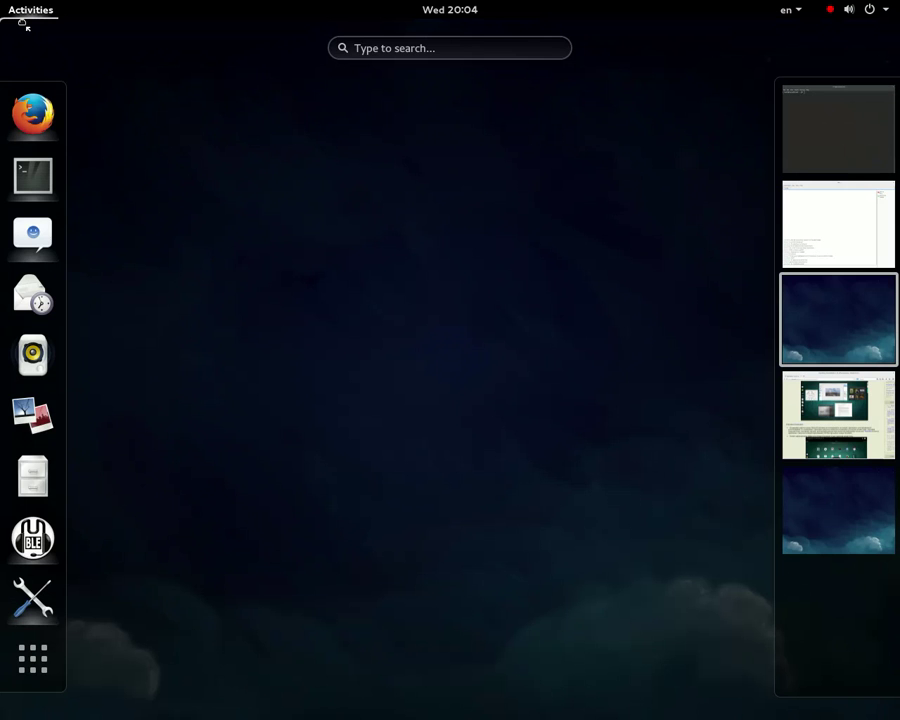
click(33, 660)
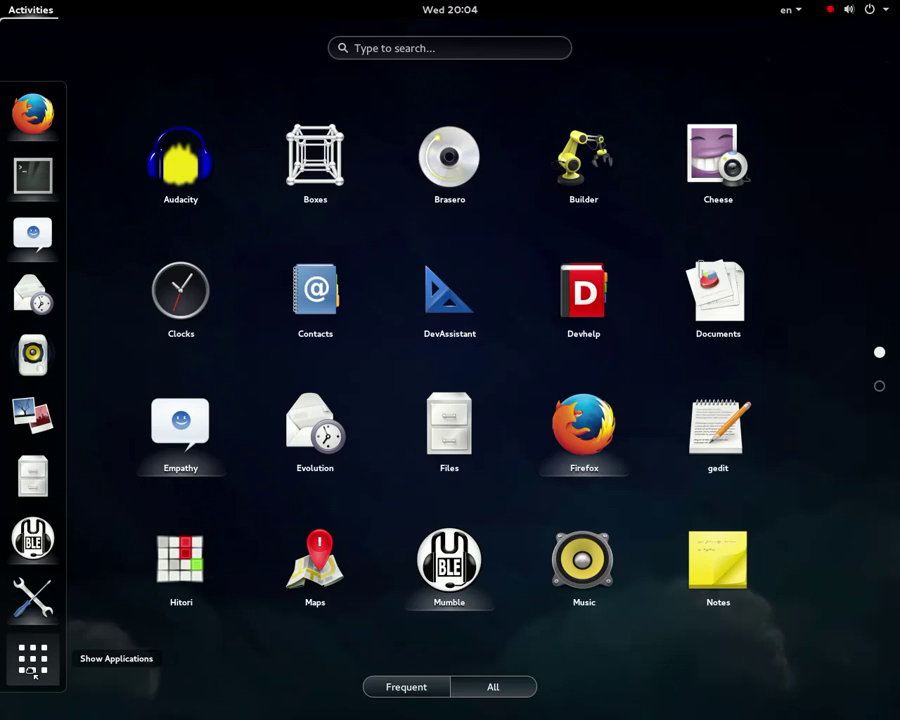
click(34, 674)
click(34, 674)
click(34, 674)
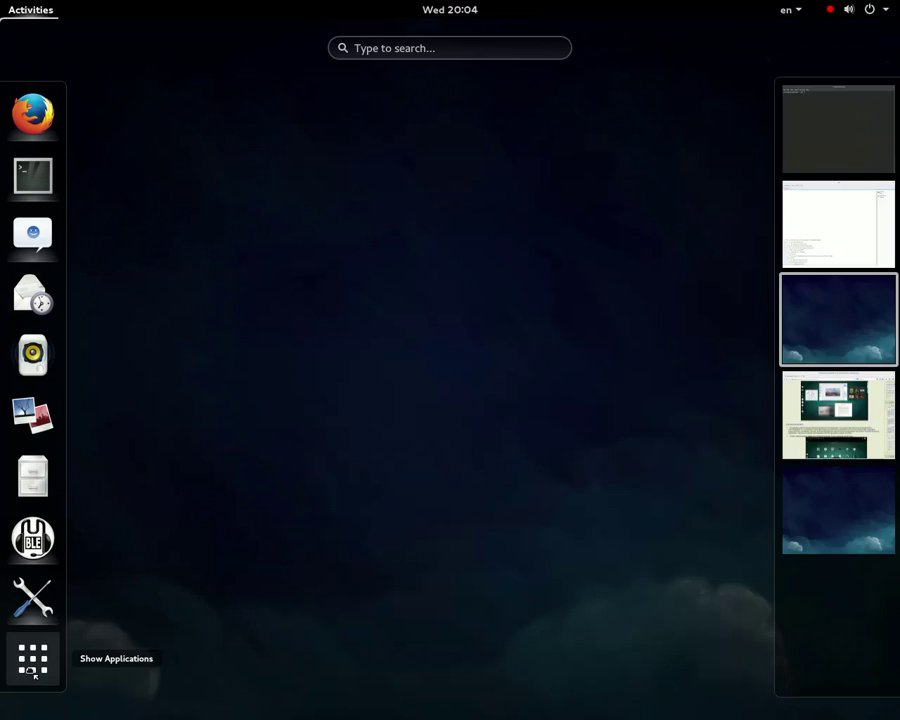
click(34, 674)
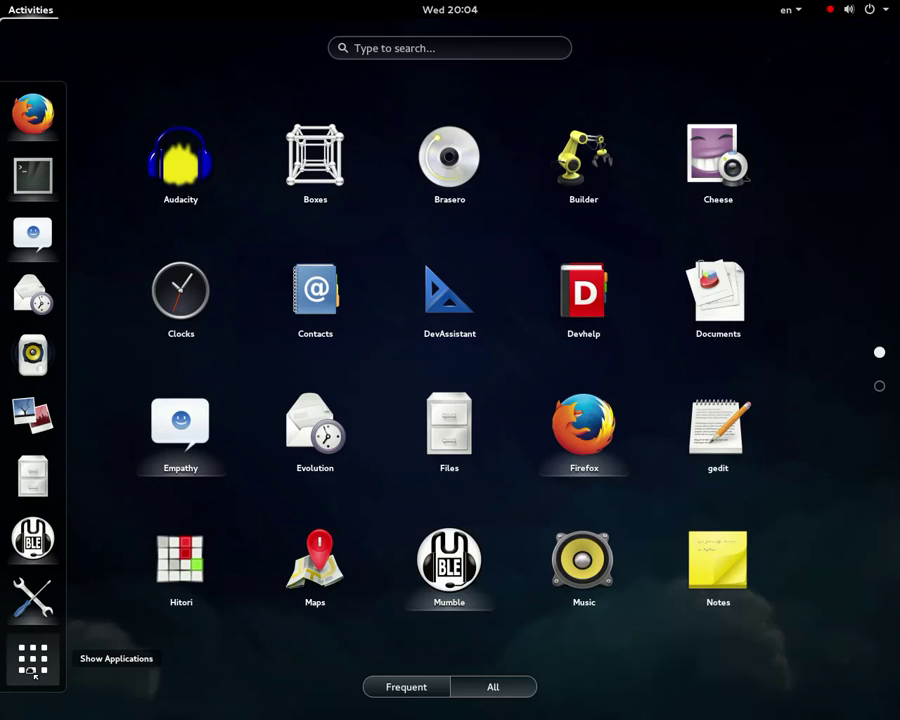
click(879, 386)
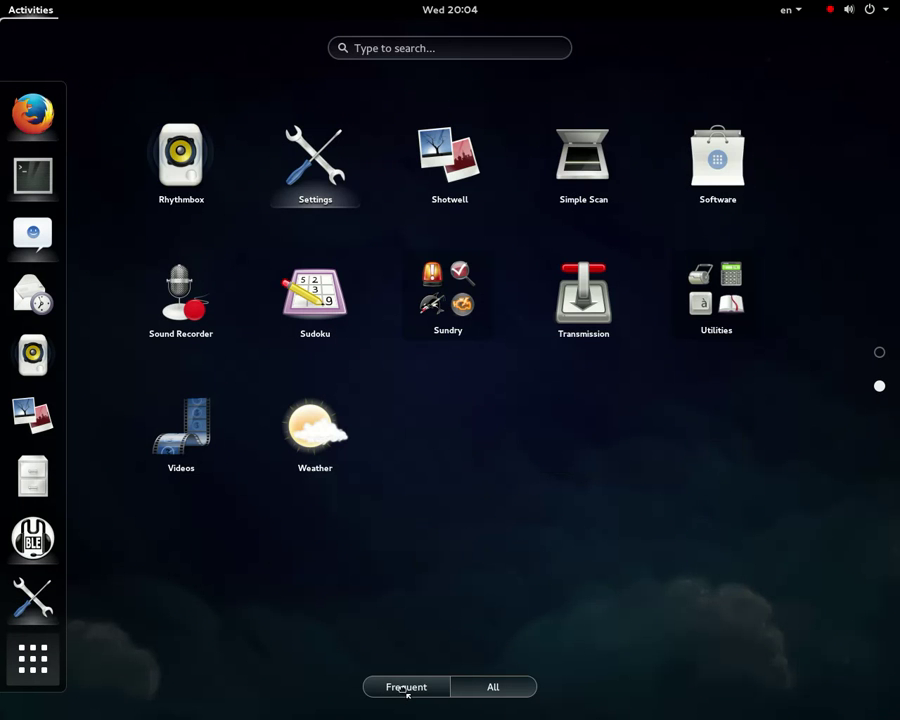
Bring up the running Settings window, dismiss its Screen Sharing dialog and go back to All Settings
click(12, 13)
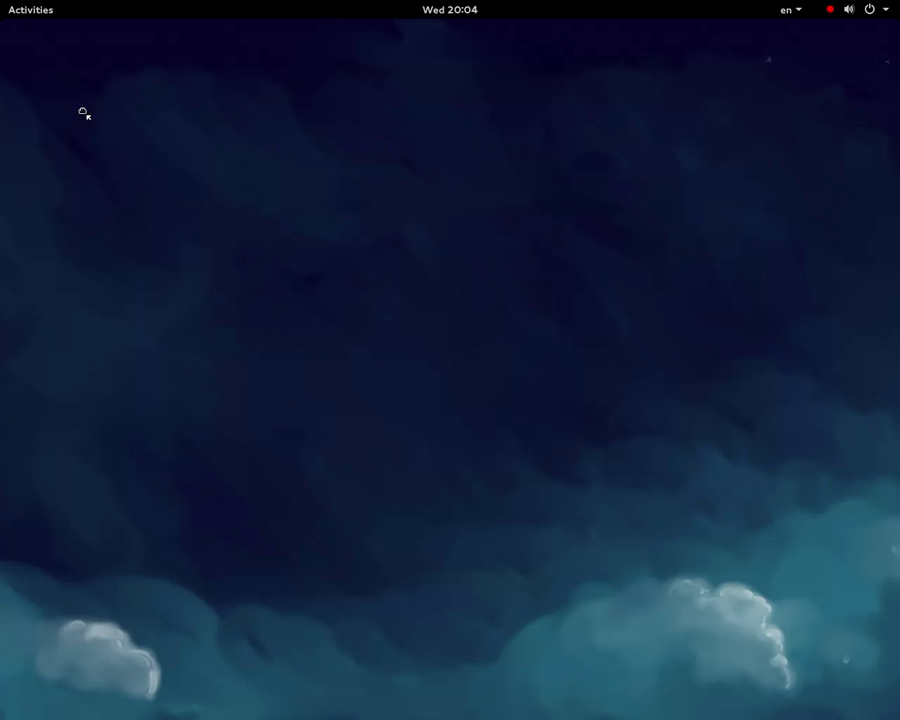
click(8, 8)
click(44, 604)
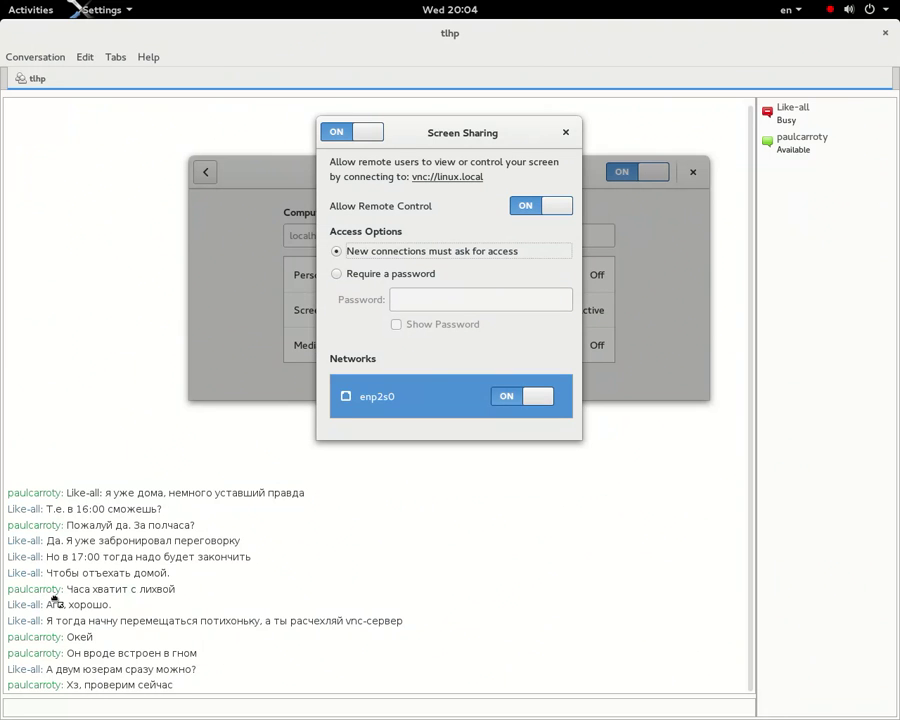
click(566, 132)
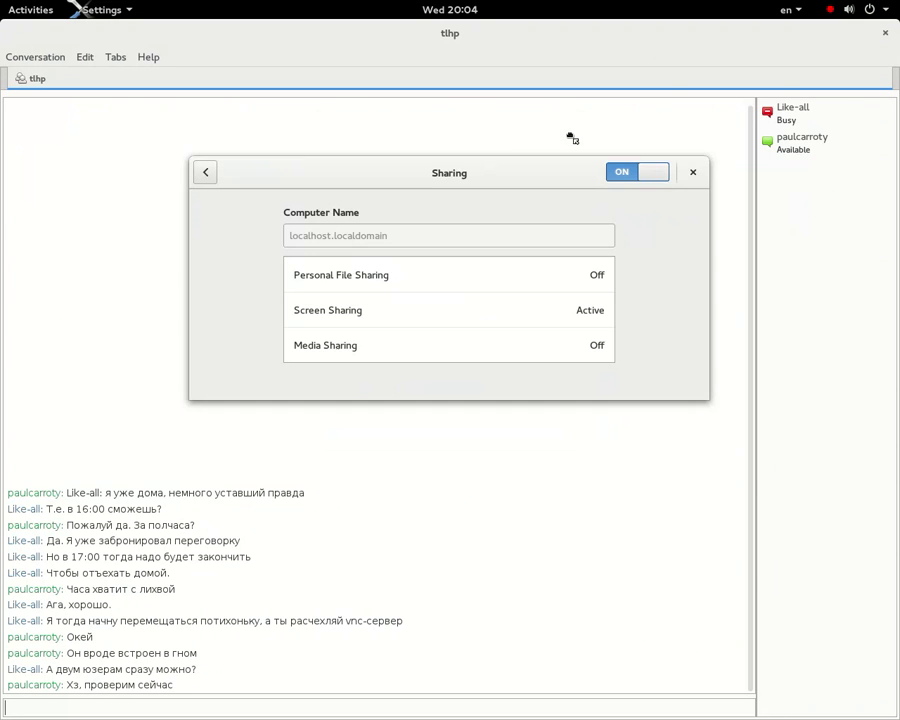
click(206, 174)
Pull the tlhp chat window down out of the way, and move the All Settings window to the empty fourth workspace
drag(160, 91, 279, 716)
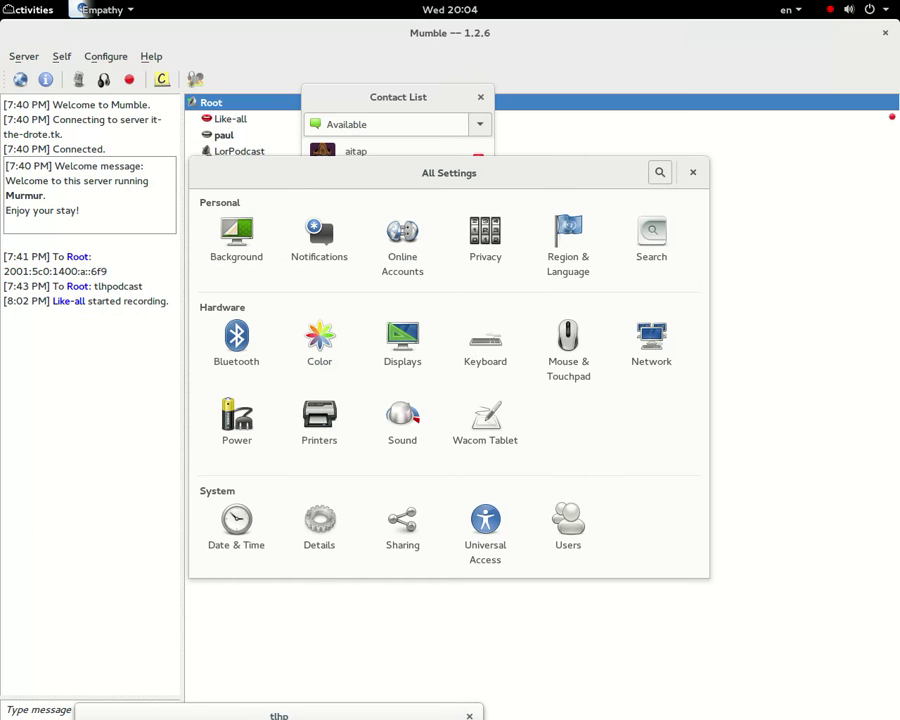
click(30, 9)
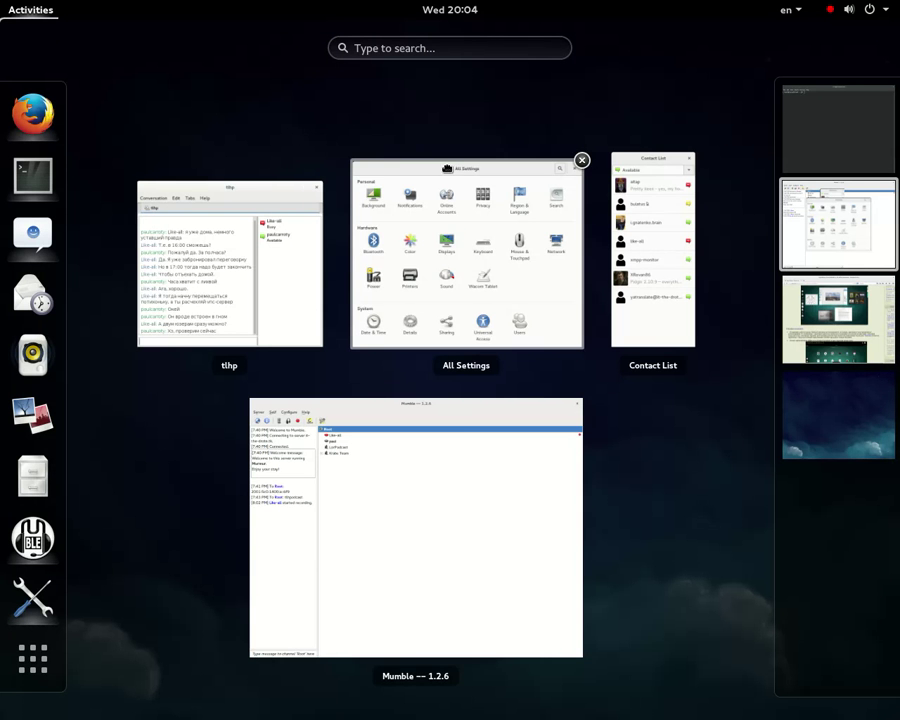
drag(447, 260, 851, 415)
click(851, 415)
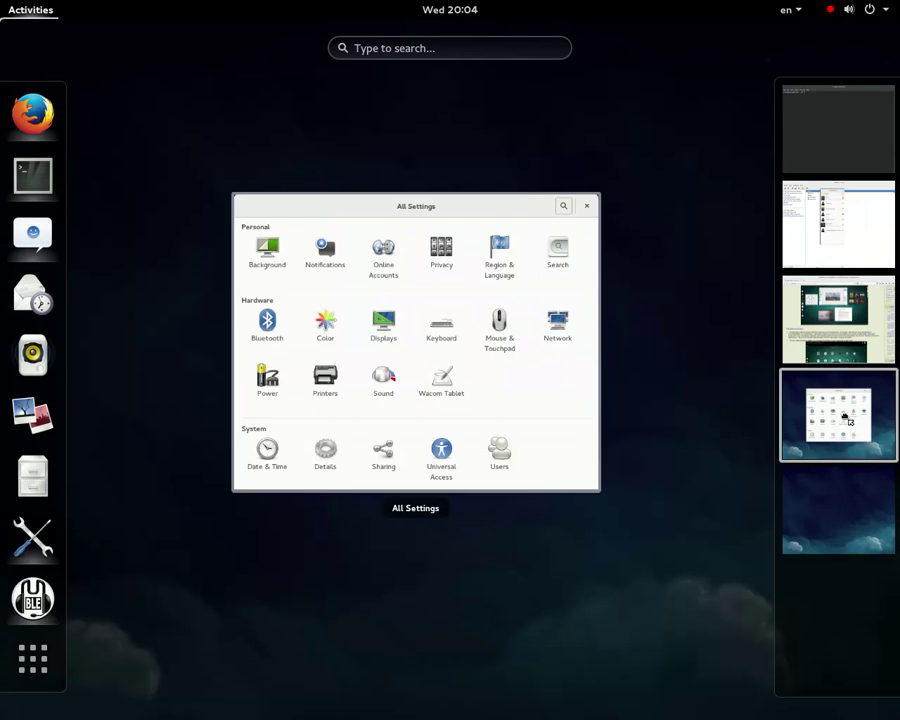
click(373, 330)
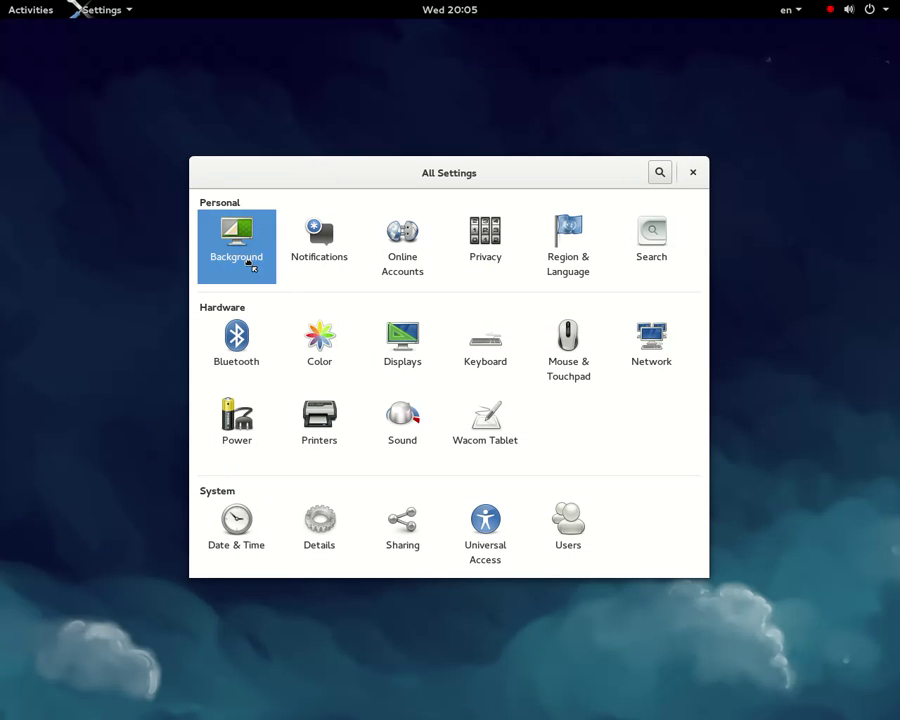
Look at the Background settings for the desktop and lock screen, and return to All Settings
click(249, 264)
click(214, 177)
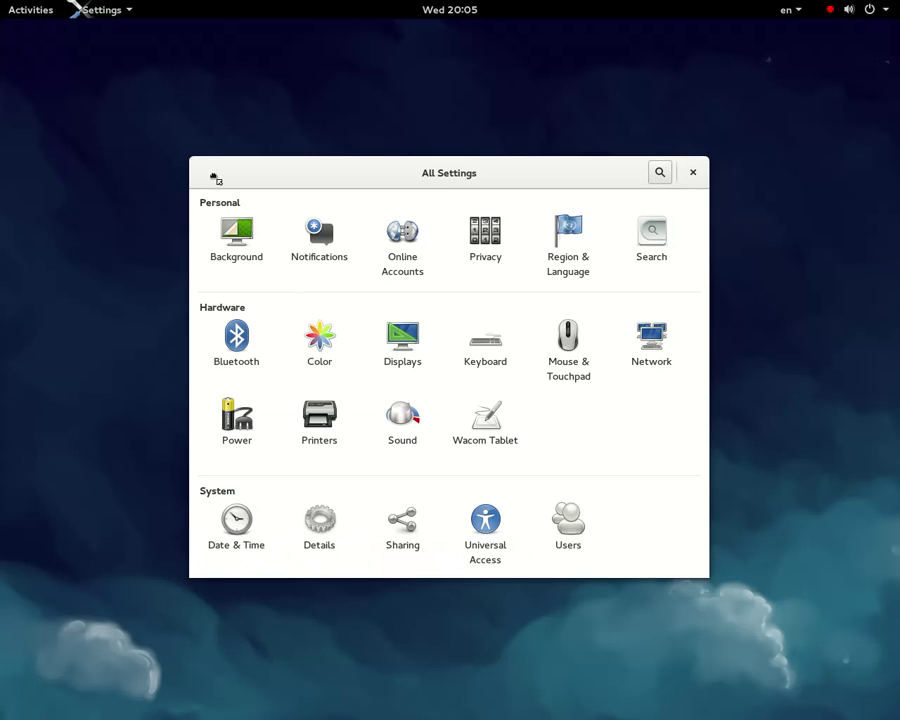
click(240, 255)
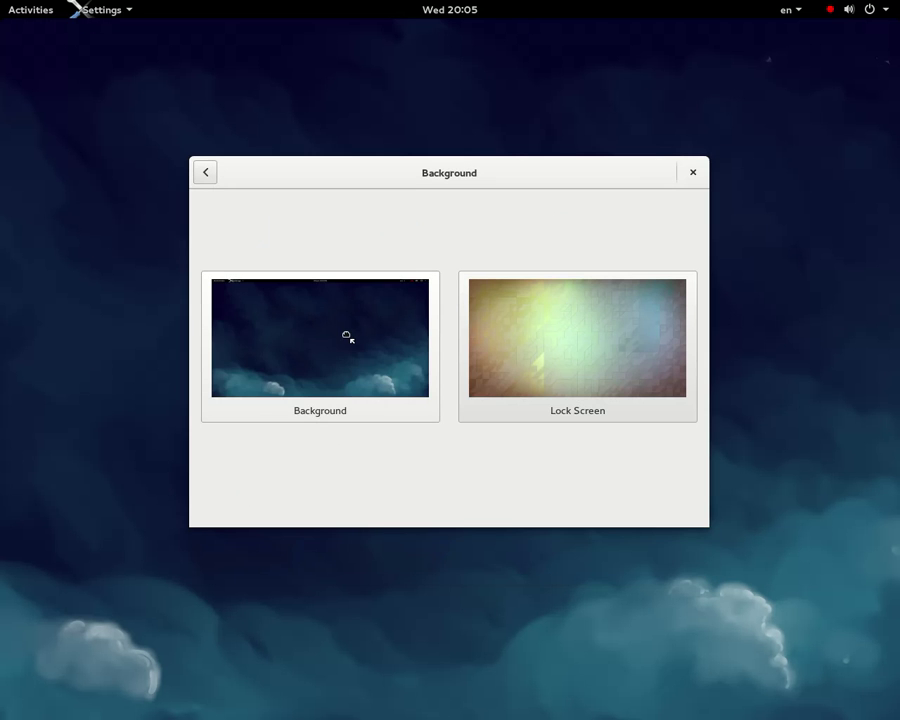
click(214, 177)
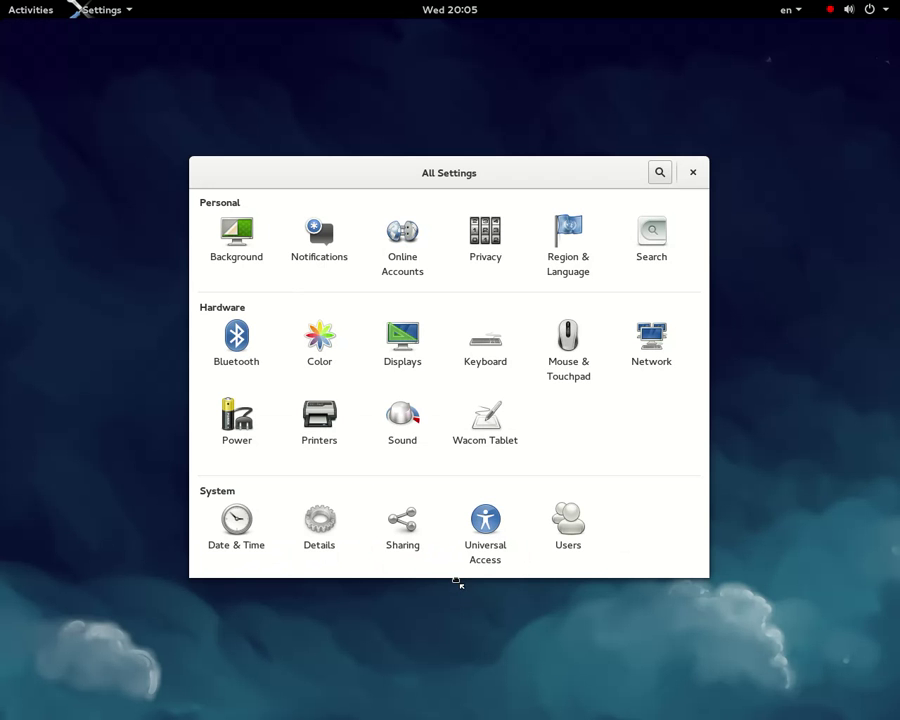
Examine the shared folders and networks in the Media Sharing options of the Sharing settings
click(412, 543)
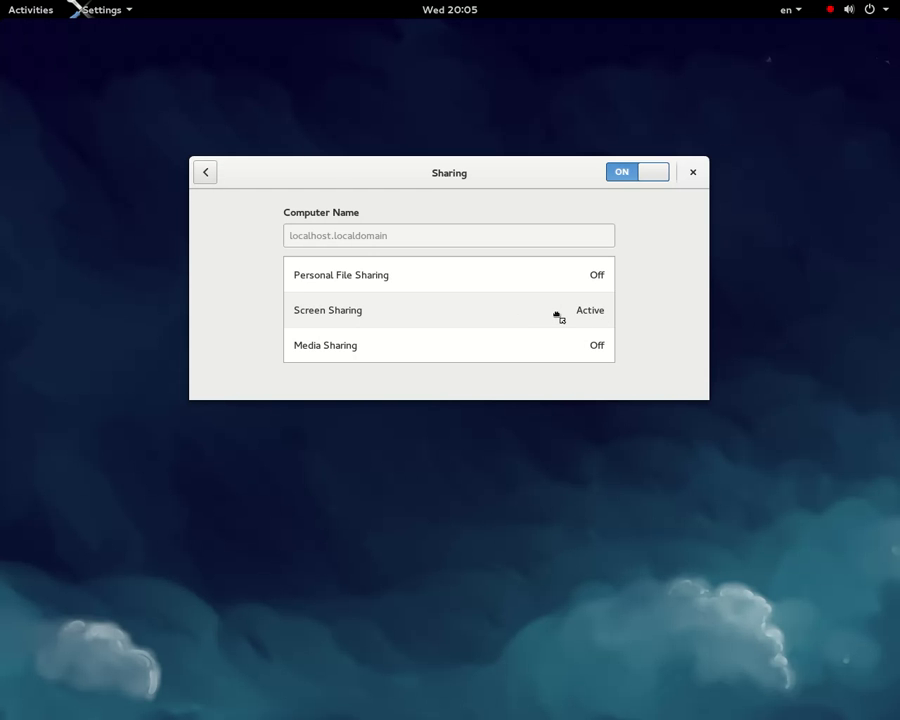
click(521, 359)
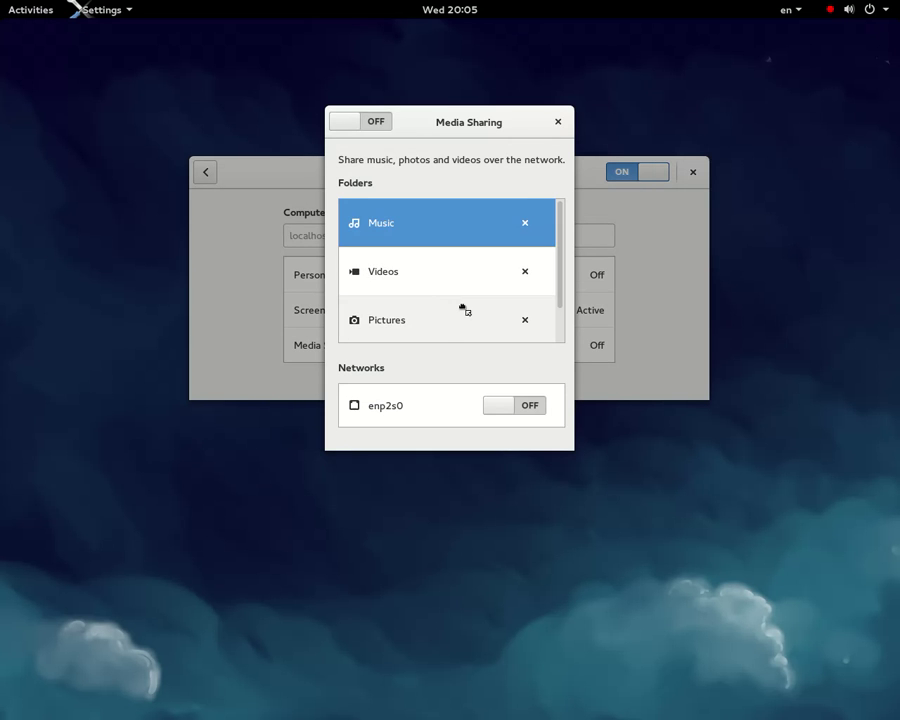
scroll(463, 310, down, 2)
scroll(463, 310, up, 2)
scroll(465, 311, down, 2)
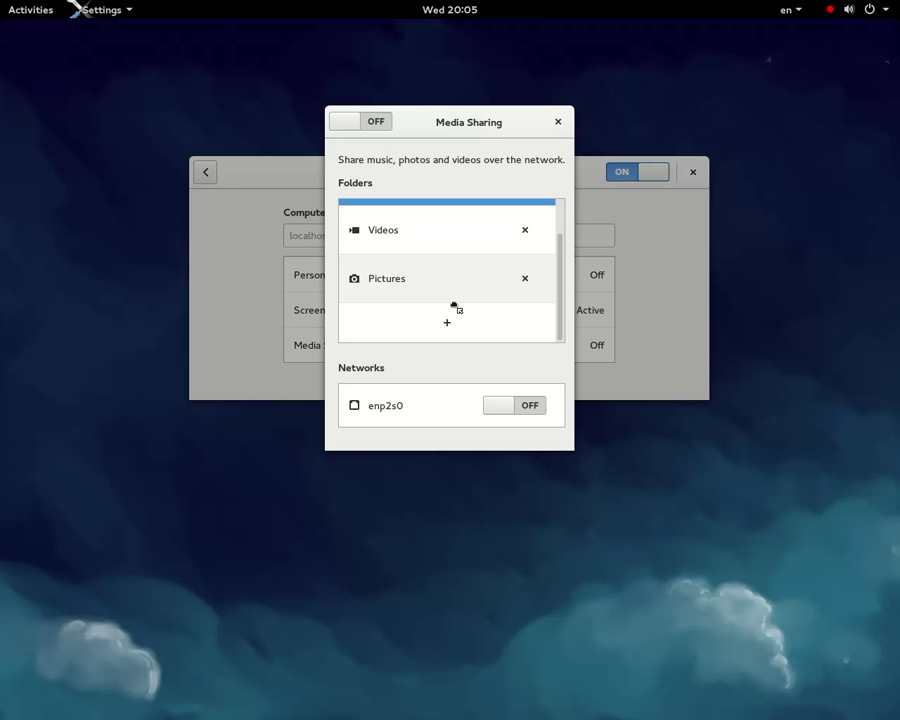
scroll(455, 307, up, 2)
scroll(456, 308, down, 1)
click(558, 123)
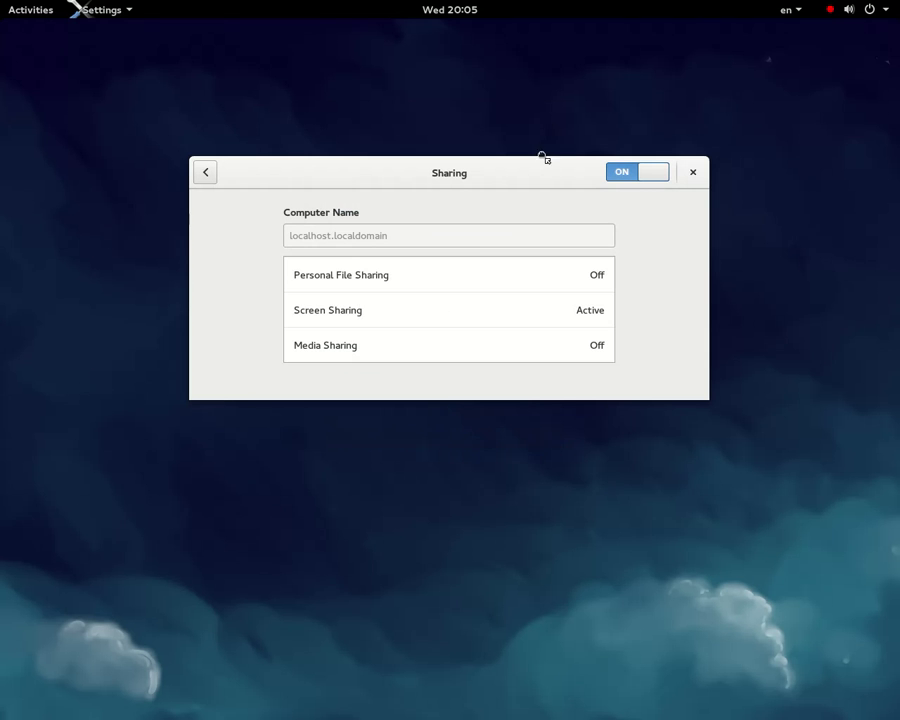
Look at the Personal File Sharing options and return to All Settings
click(409, 289)
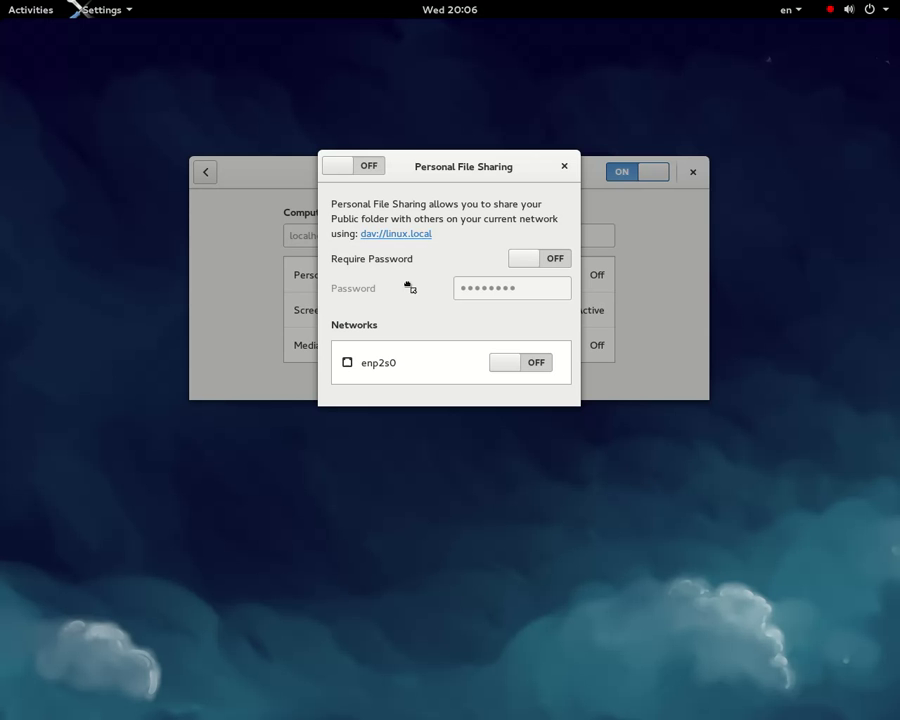
click(564, 166)
click(208, 182)
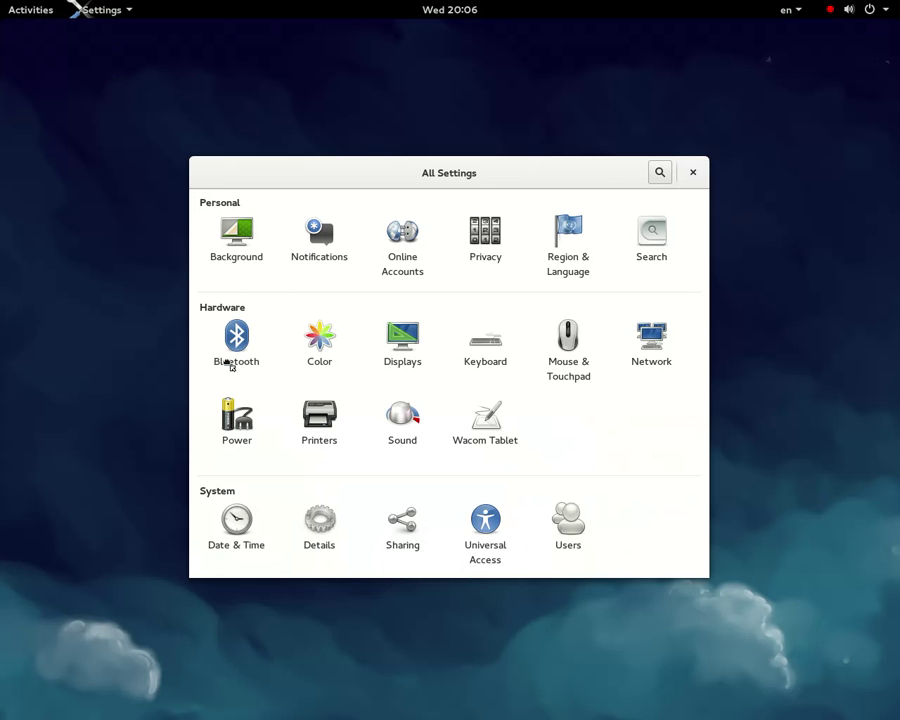
View the Bluetooth settings, and examine the color profiles that can be added for the L1719S Monitor
click(228, 362)
click(206, 174)
click(325, 340)
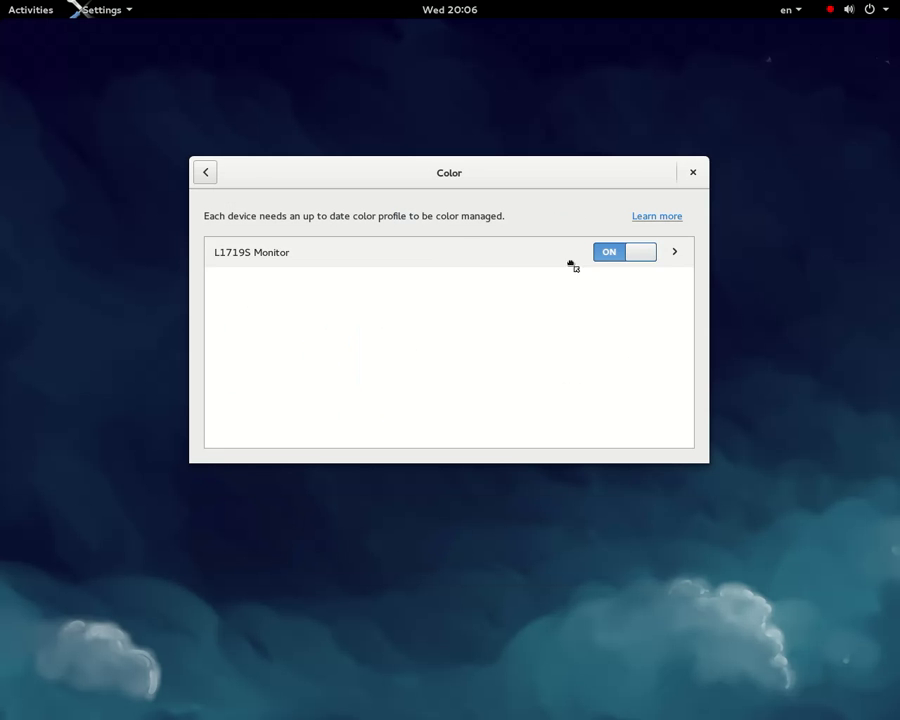
click(455, 266)
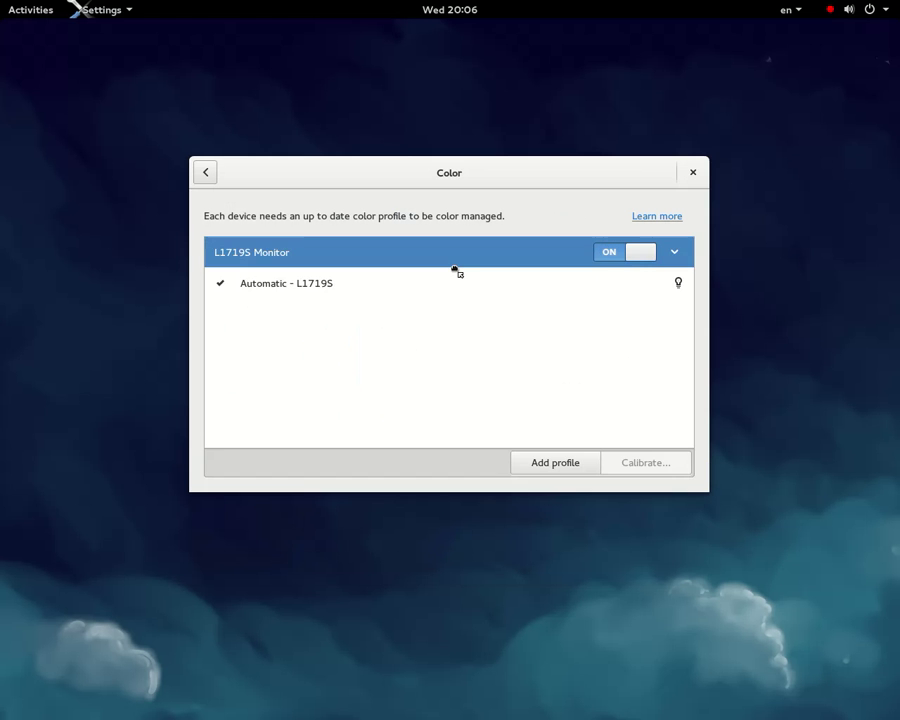
click(561, 466)
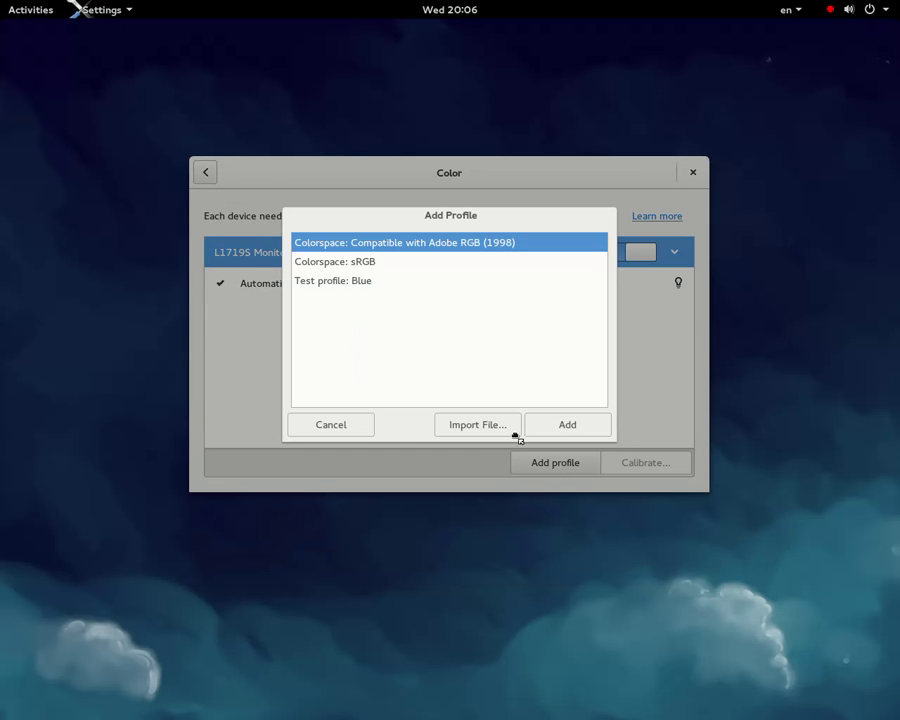
click(330, 425)
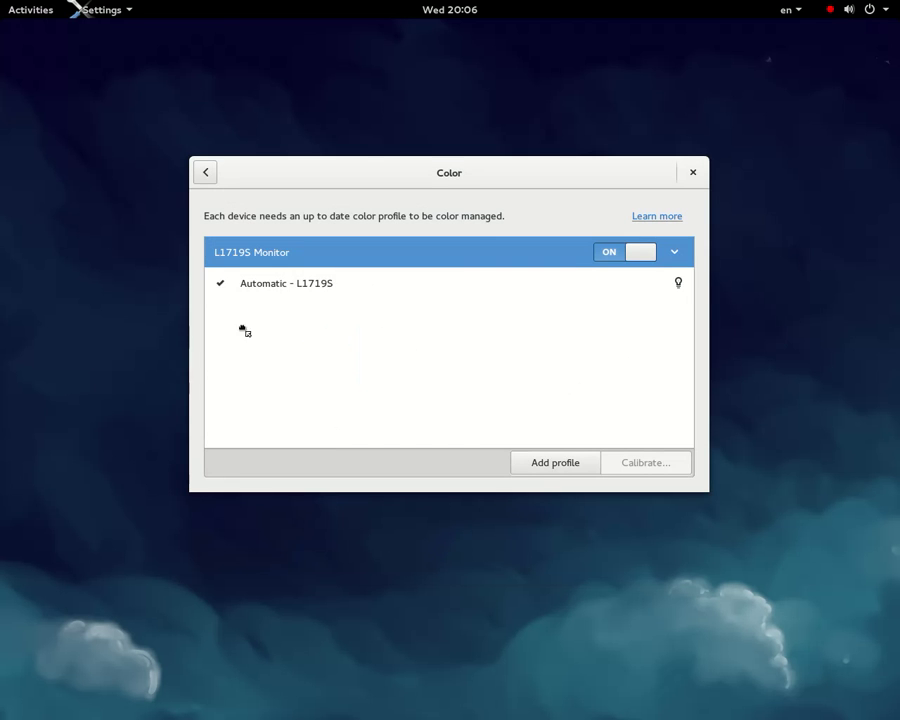
click(205, 185)
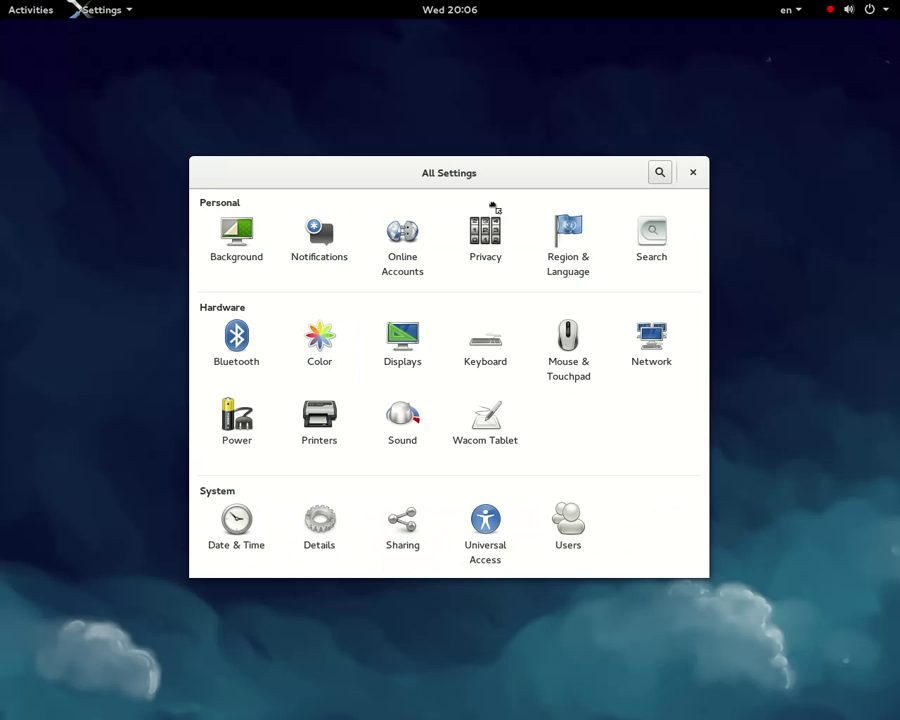
Look at the Typing and Shortcuts options of the Keyboard settings, and return to All Settings
click(473, 368)
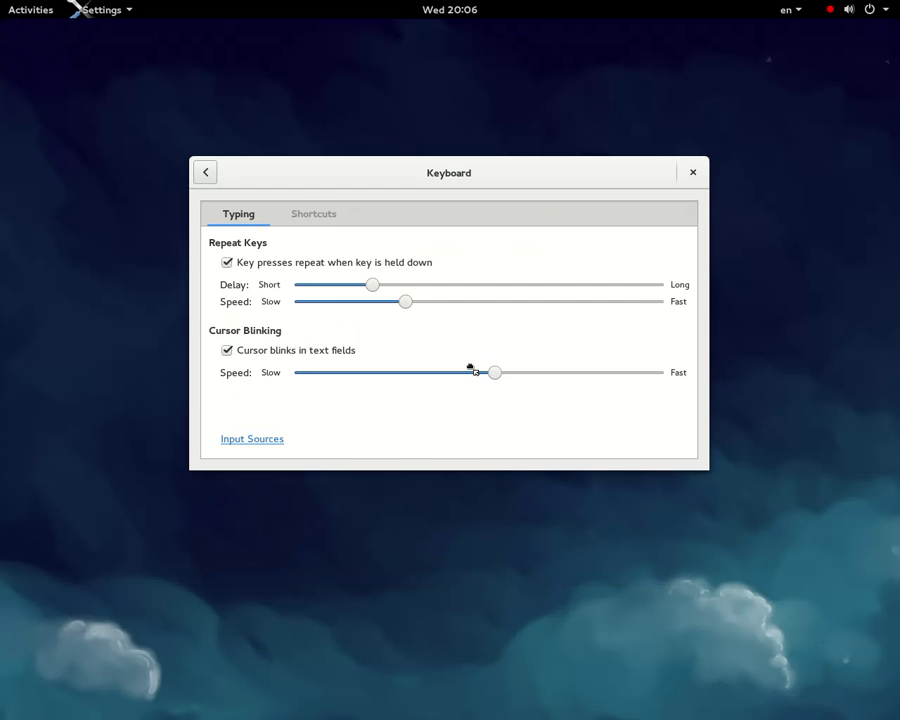
click(326, 215)
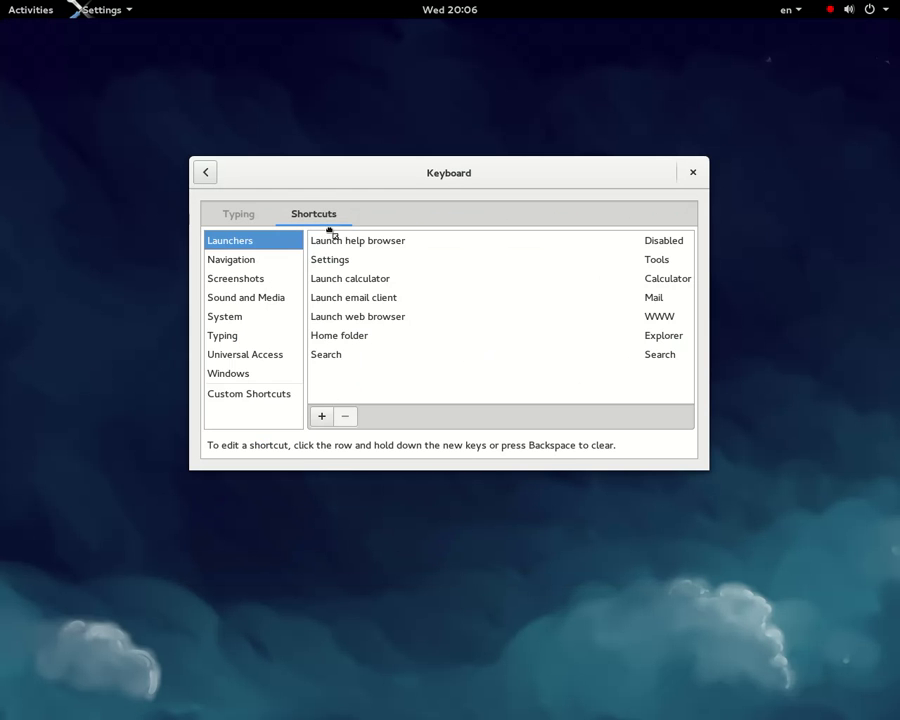
click(206, 172)
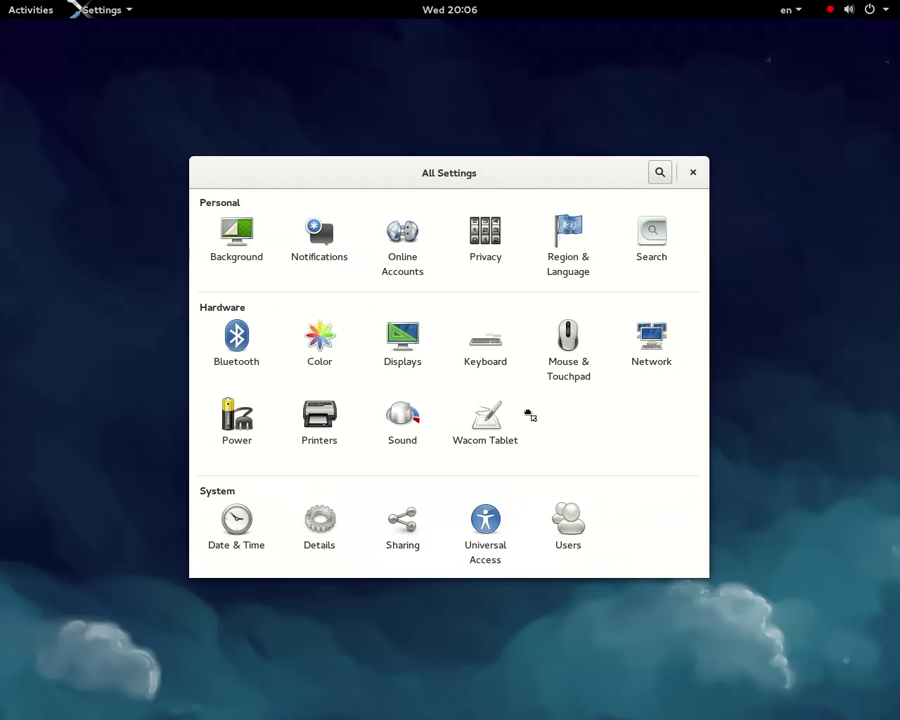
View the Mouse & Touchpad settings, try scrolling in the Test Your Settings window, and return to All Settings
click(572, 369)
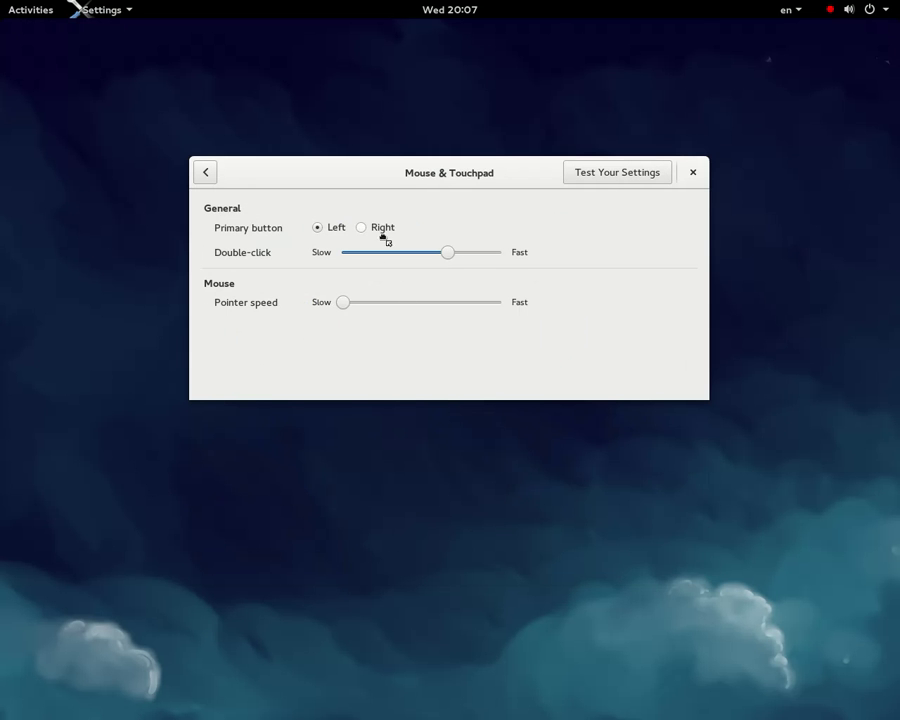
click(606, 185)
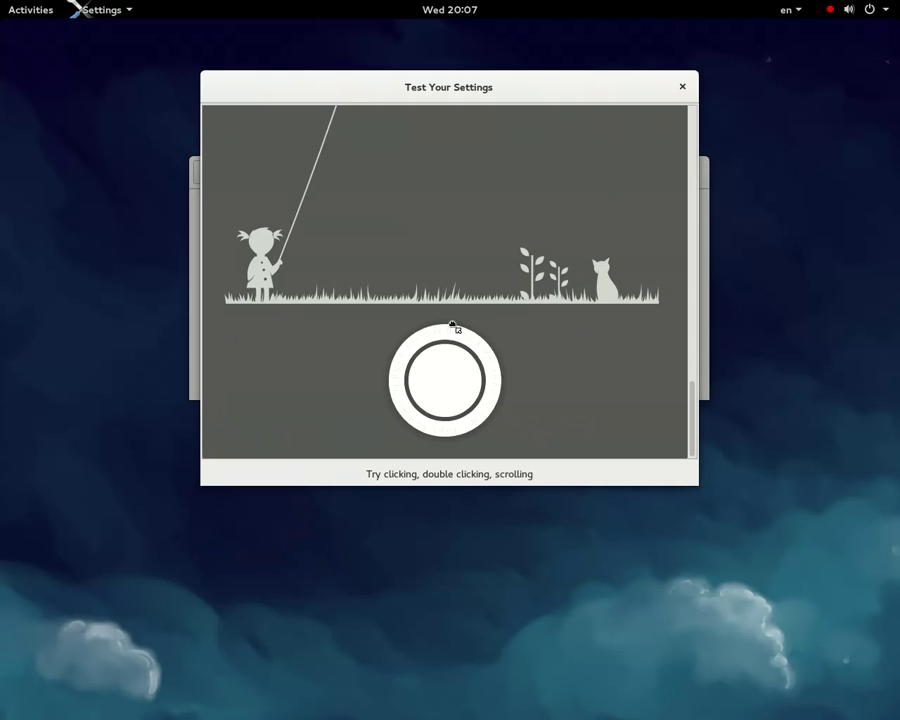
scroll(453, 327, up, 10)
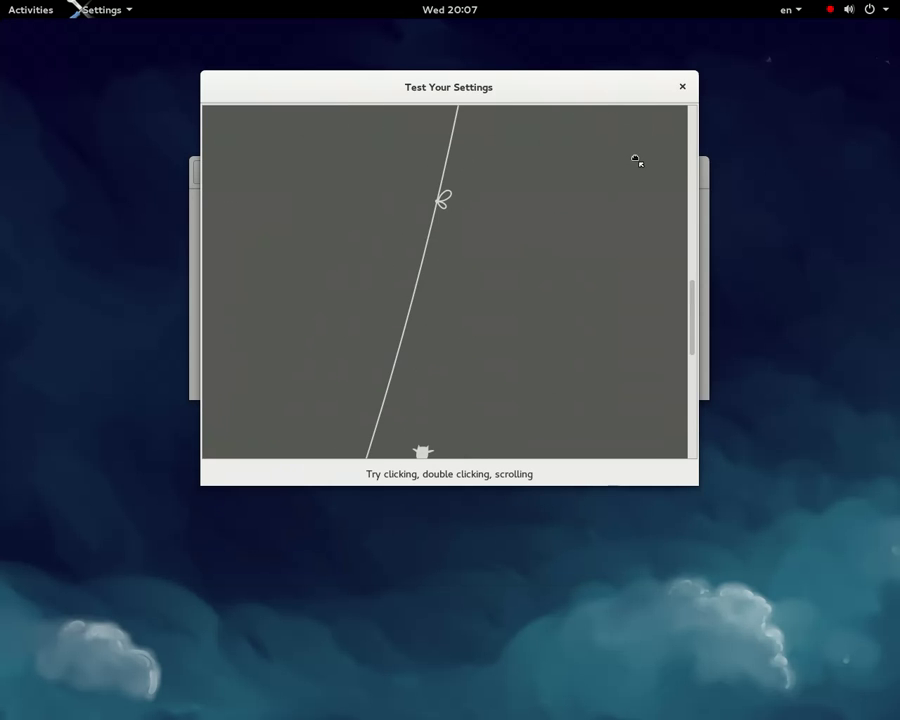
click(684, 87)
click(204, 171)
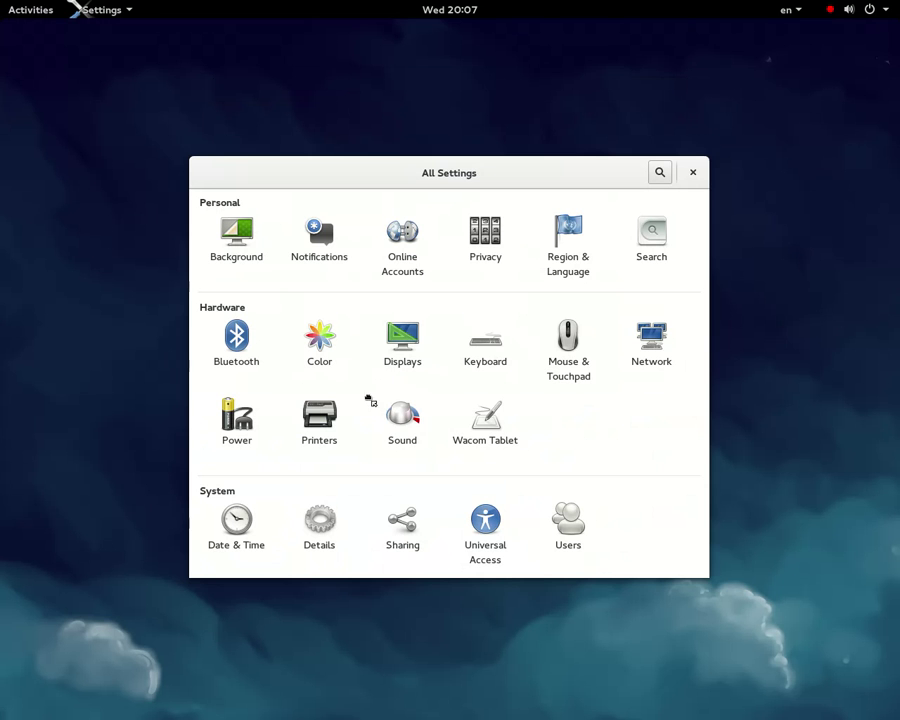
View the system overview in the Details settings, and look at the wired connection options in the system status area
click(319, 528)
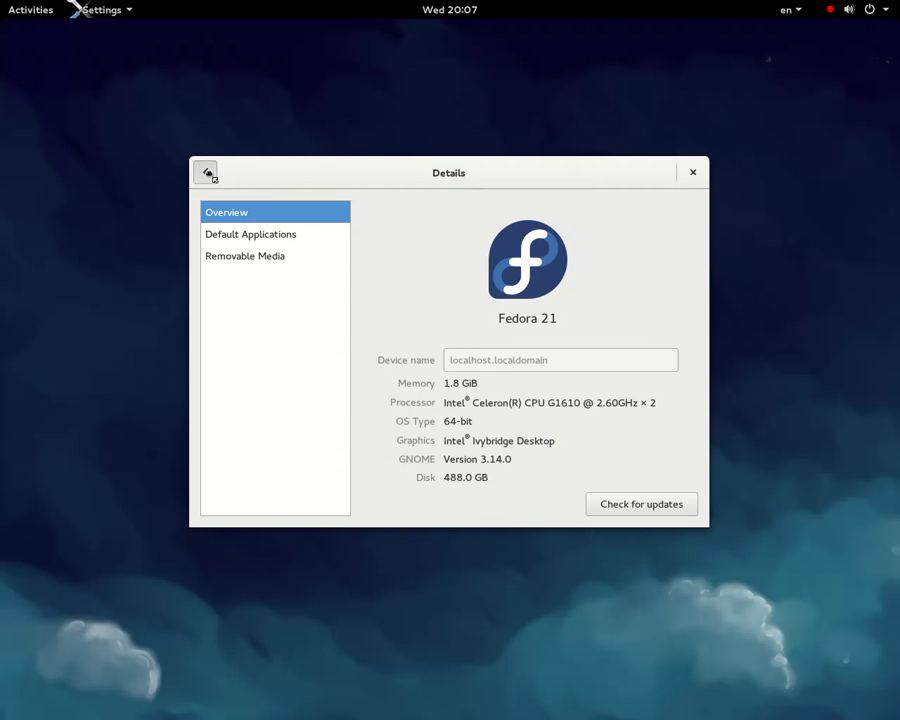
click(206, 173)
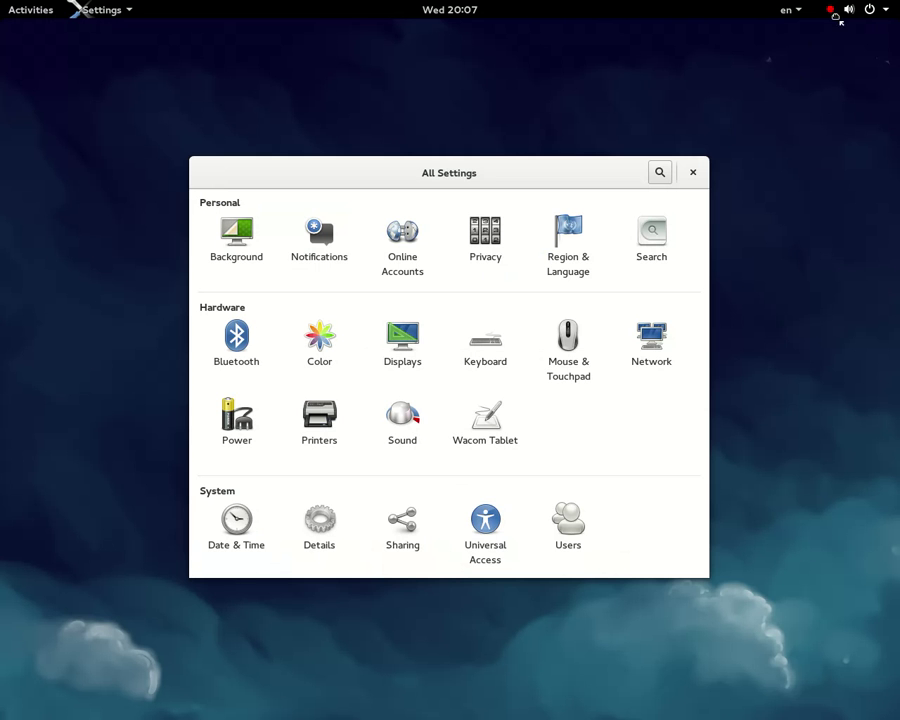
click(848, 10)
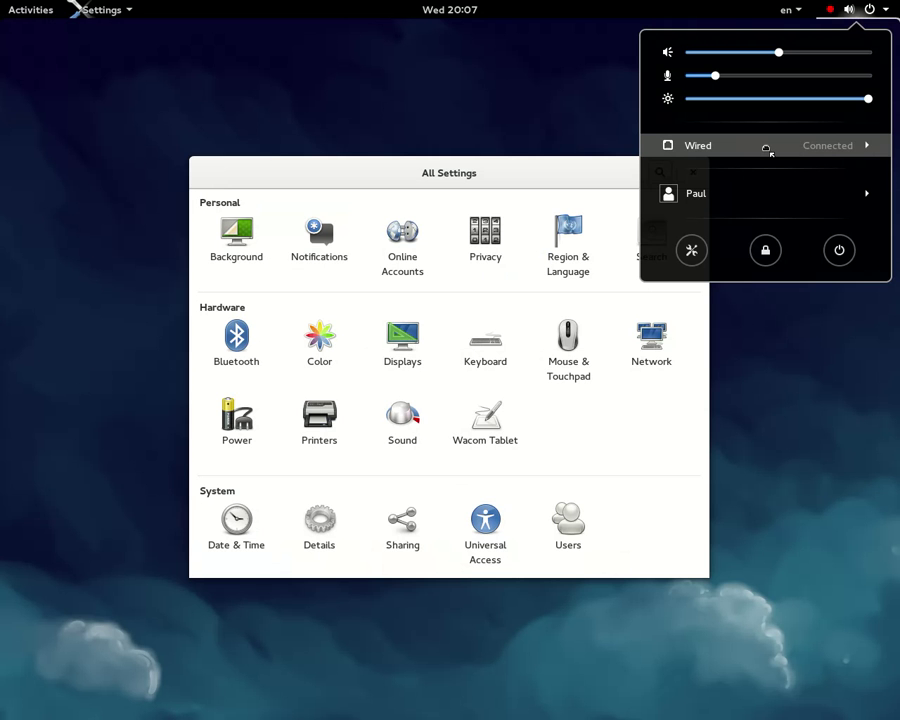
click(767, 148)
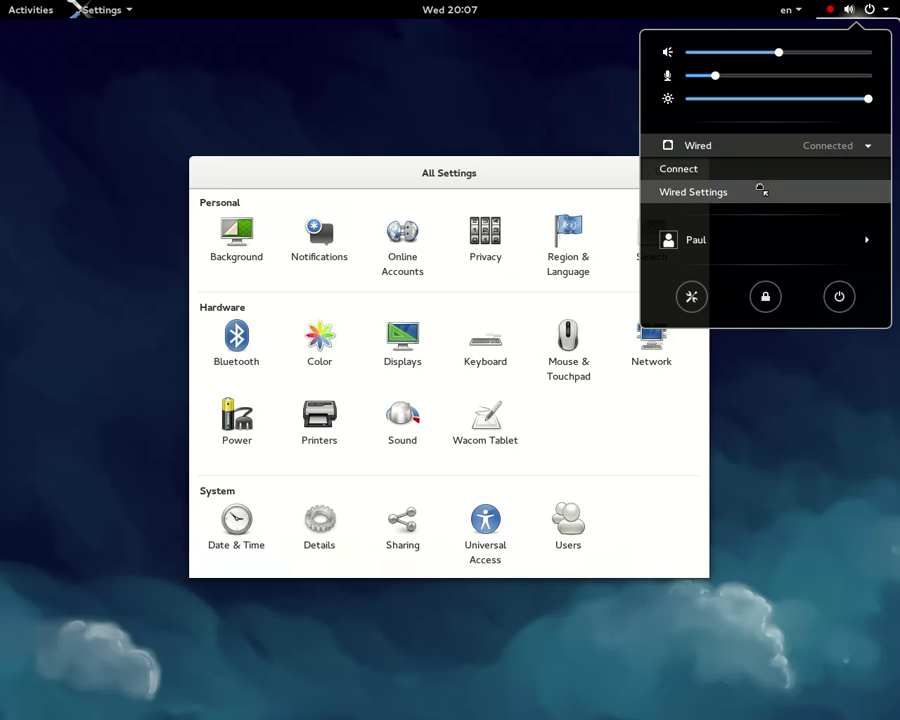
click(796, 474)
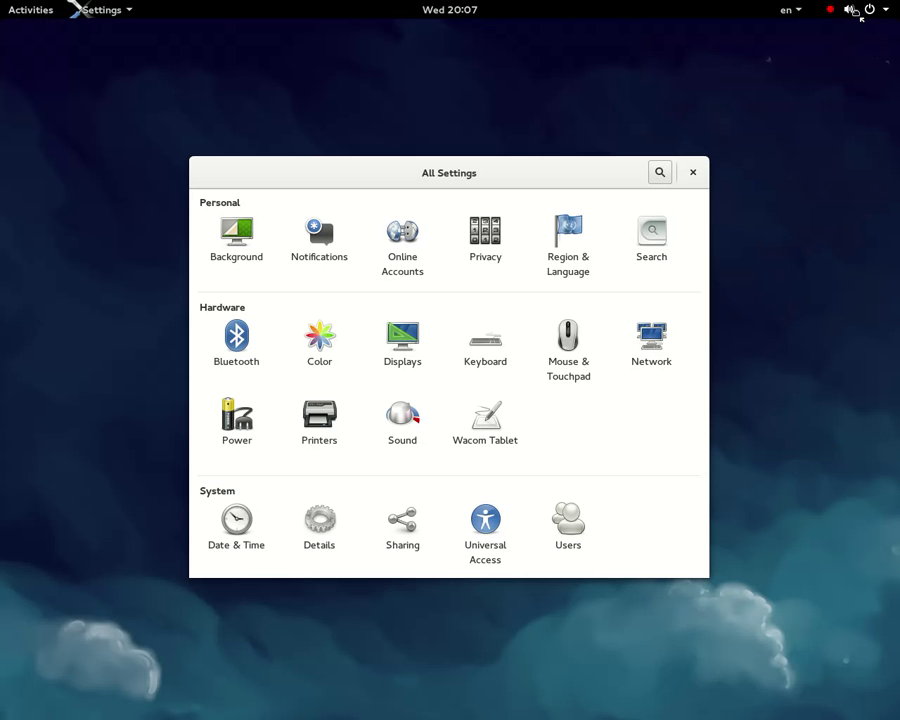
Open the Wired Settings from the system status area and examine the Wired, Unknown and Network proxy entries
click(860, 15)
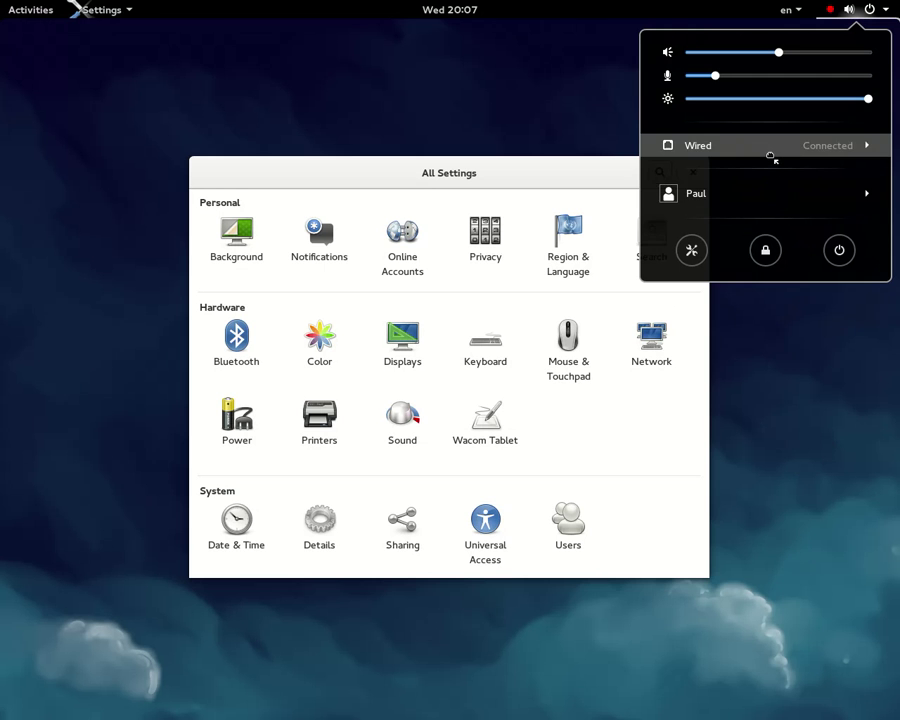
click(771, 156)
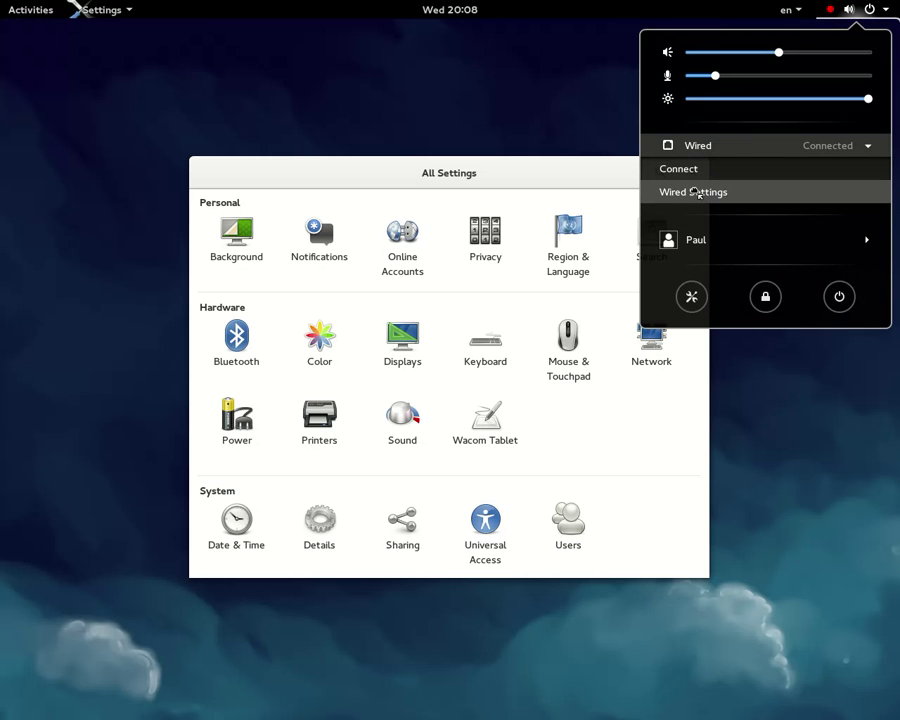
click(699, 192)
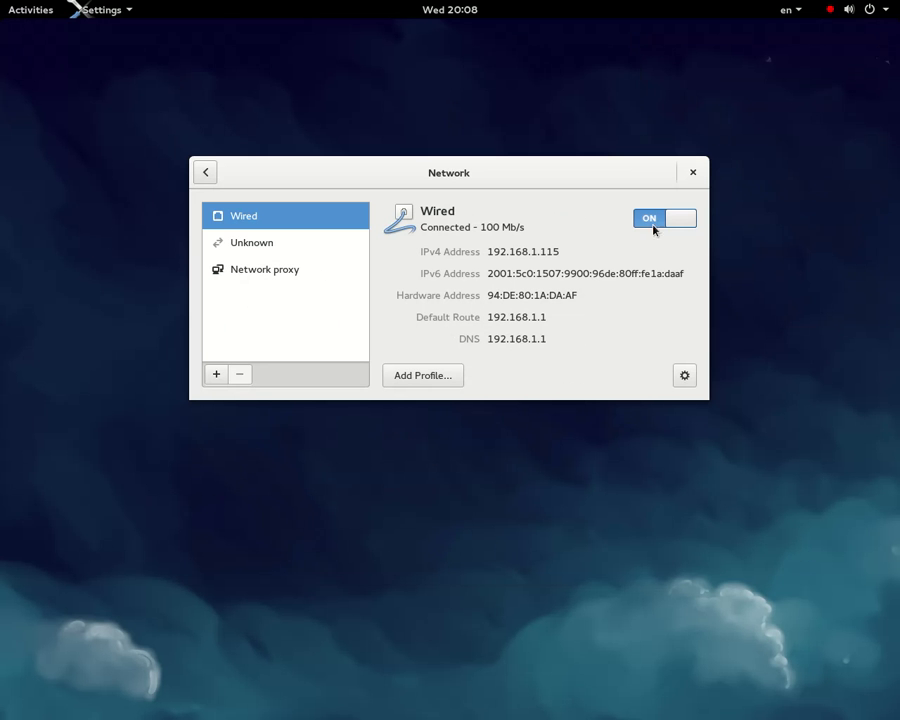
click(279, 250)
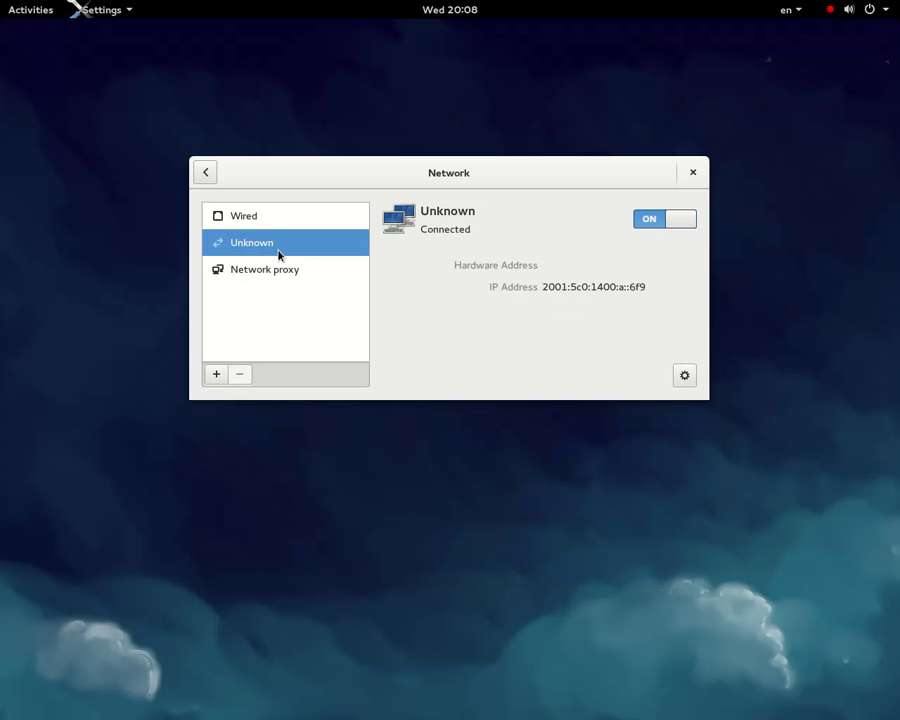
click(268, 227)
click(271, 267)
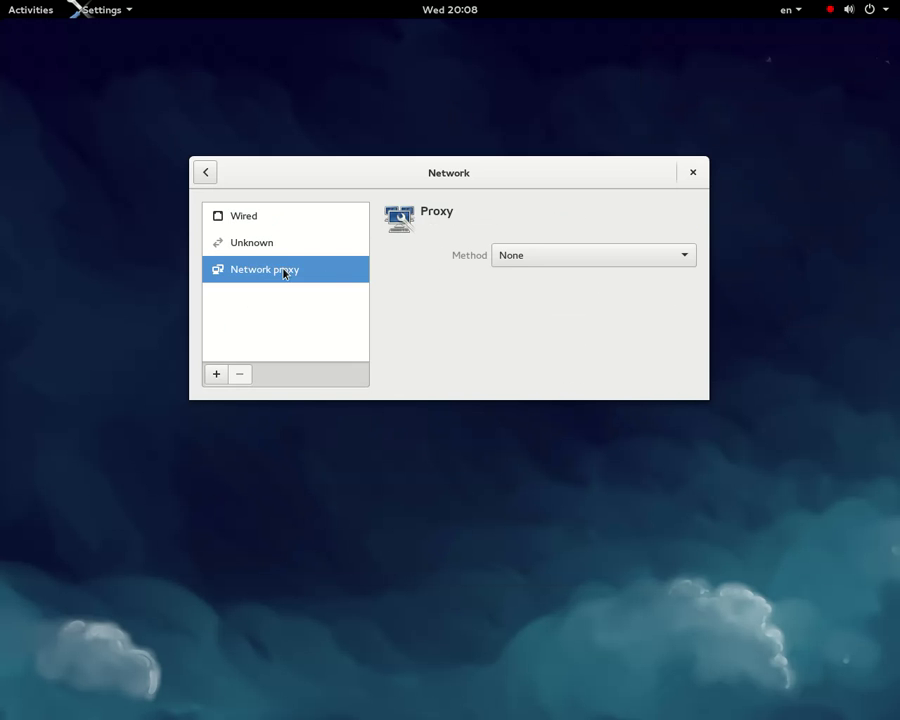
click(266, 227)
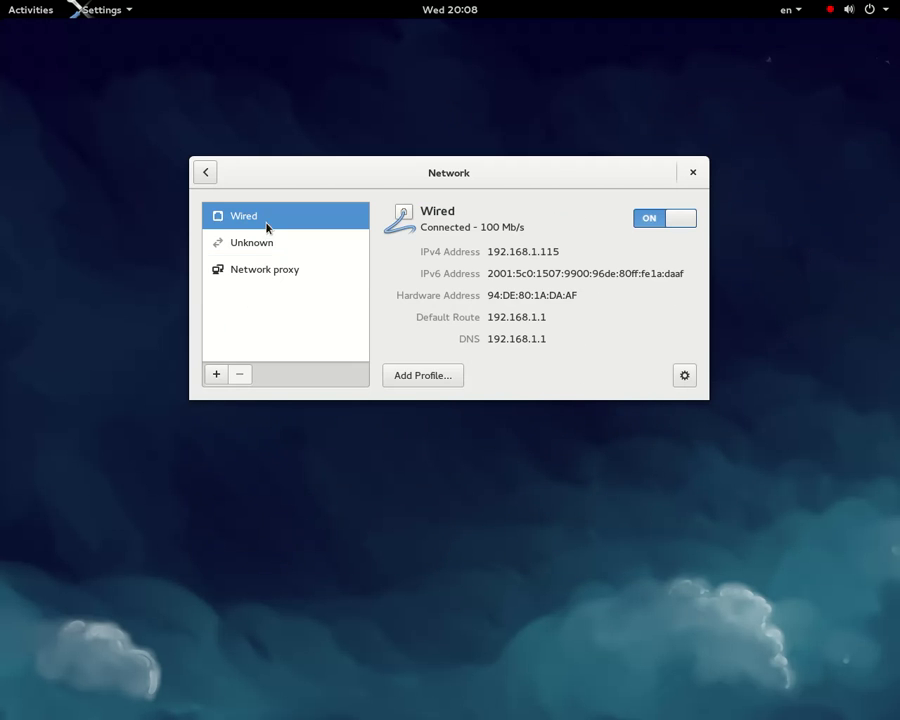
Look at the detailed properties of the Wired connection, cancel without applying, and close Settings
click(690, 375)
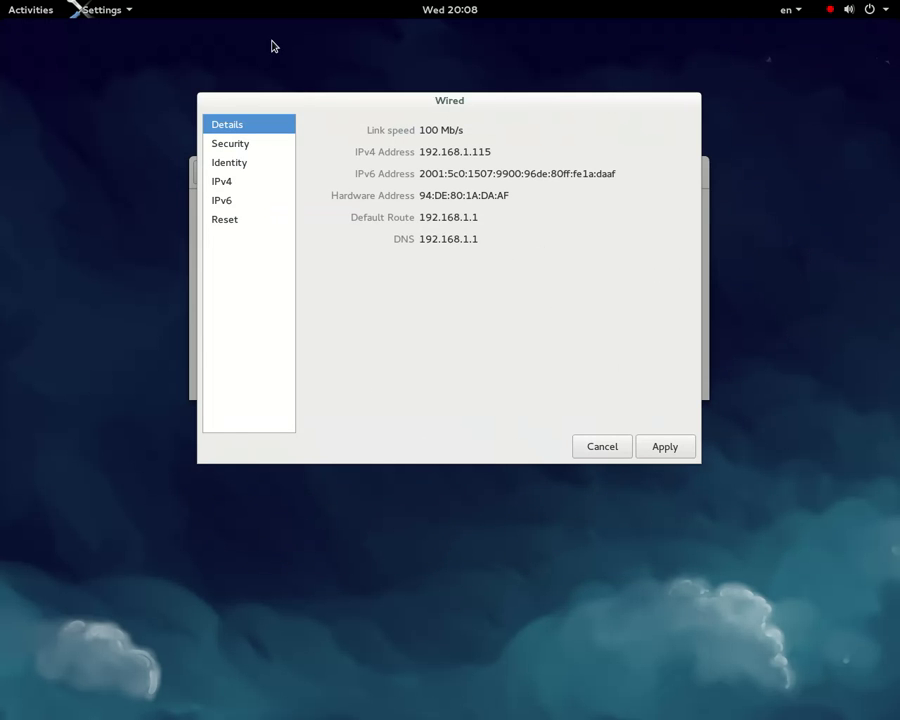
click(601, 452)
click(692, 172)
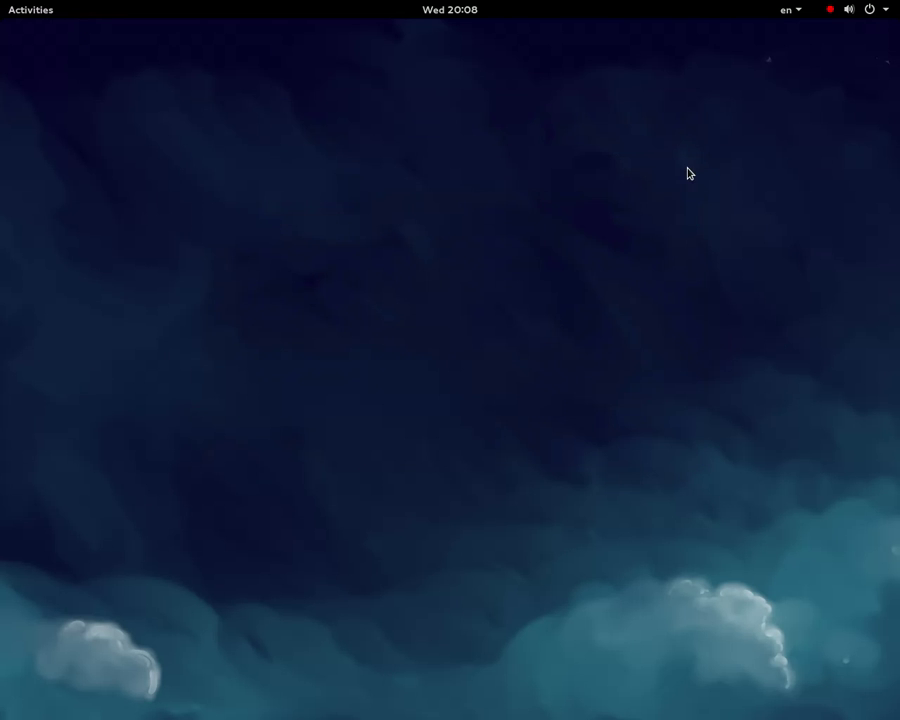
Search the Activities overview for "ge" and launch gedit
click(20, 9)
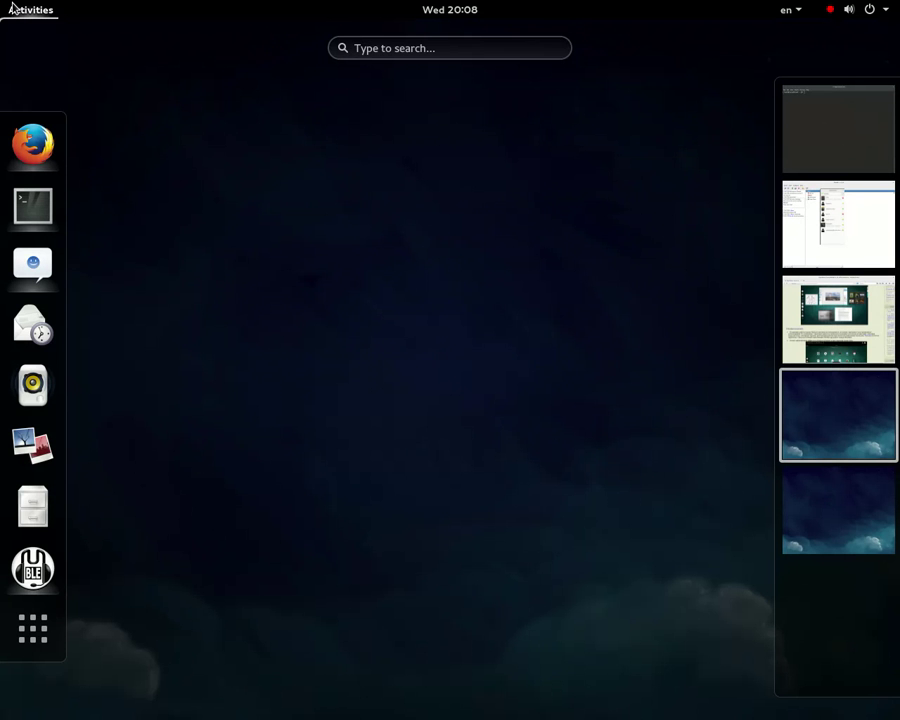
click(369, 154)
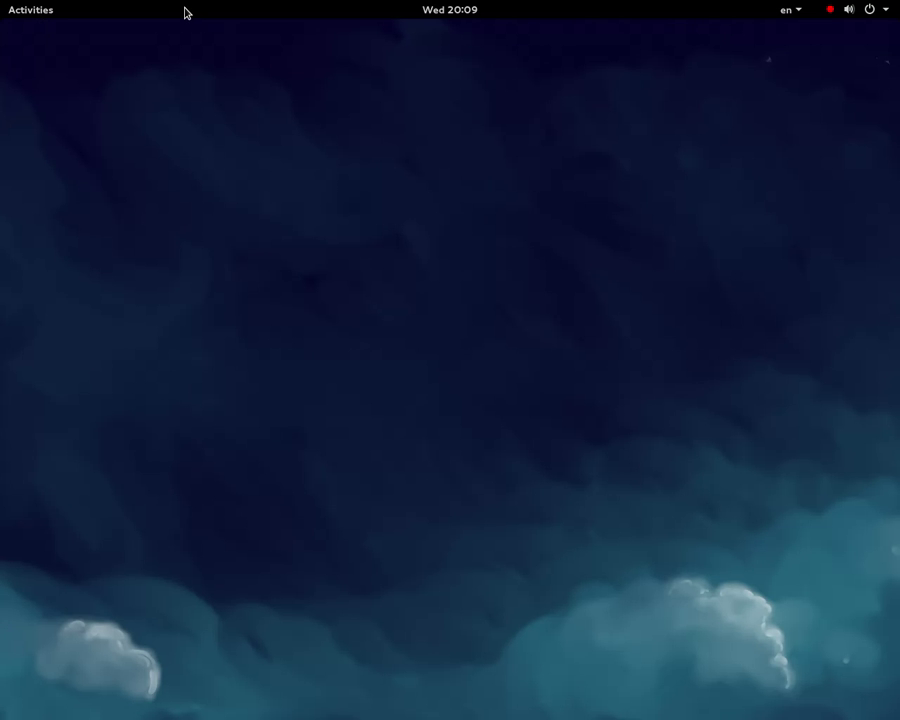
click(12, 6)
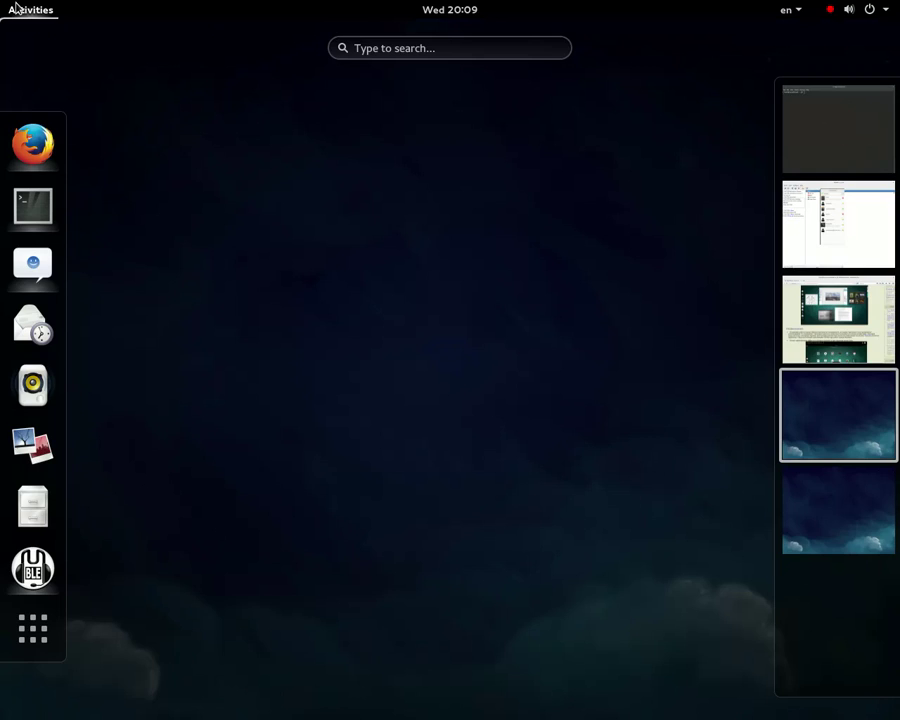
click(403, 49)
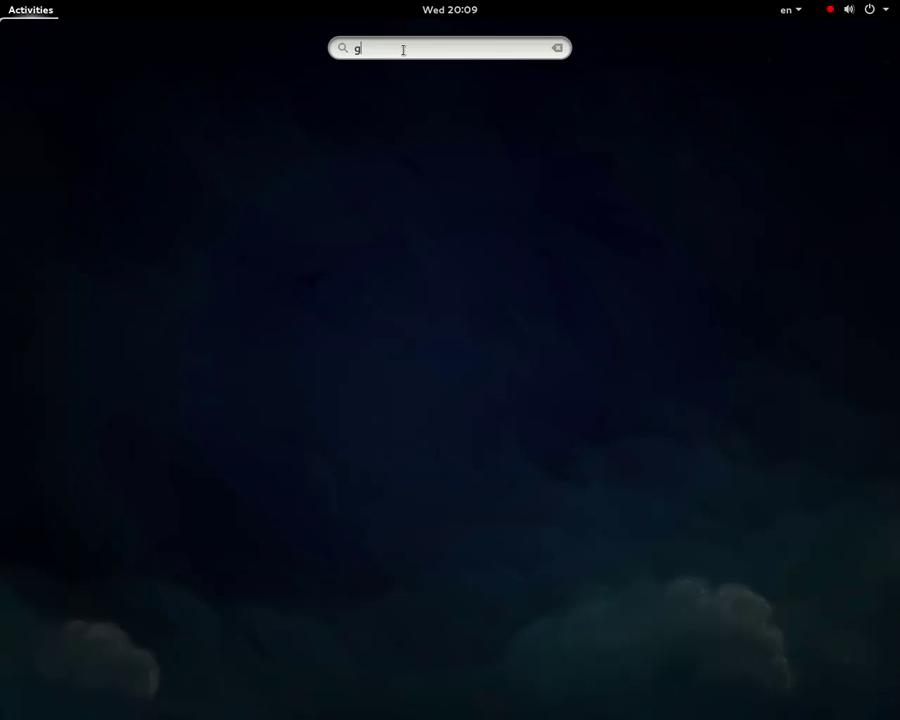
text(e)
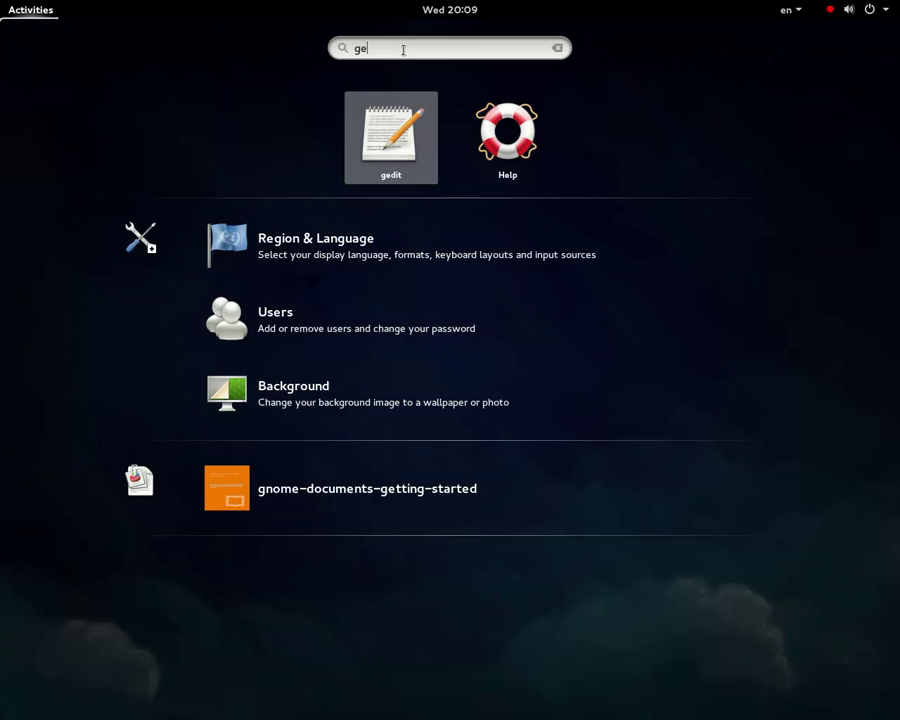
key(Return)
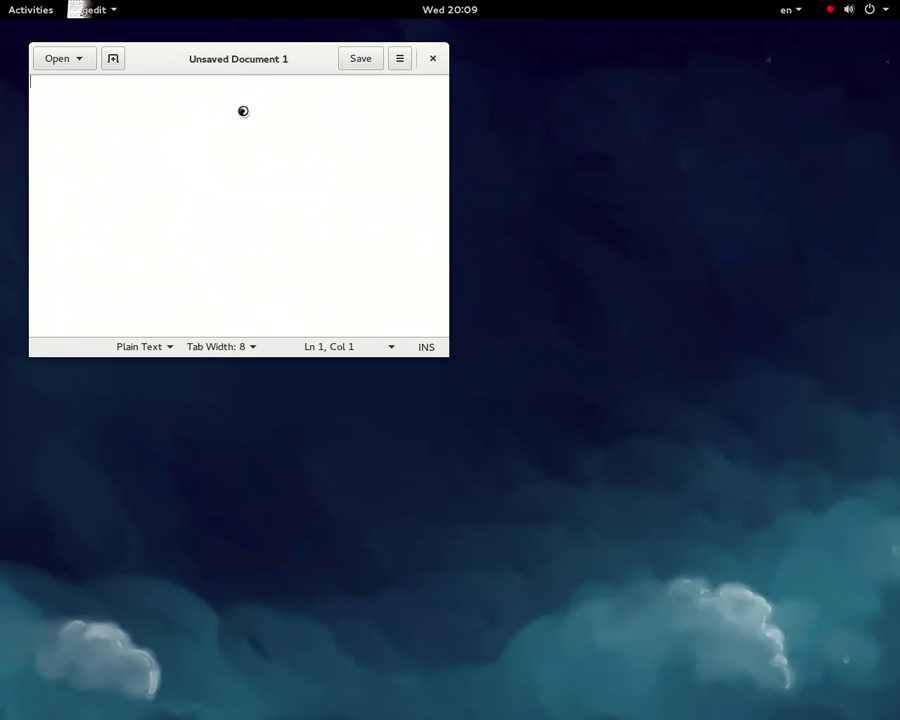
Maximize the gedit window and look at the list of documents available to open
double_click(233, 67)
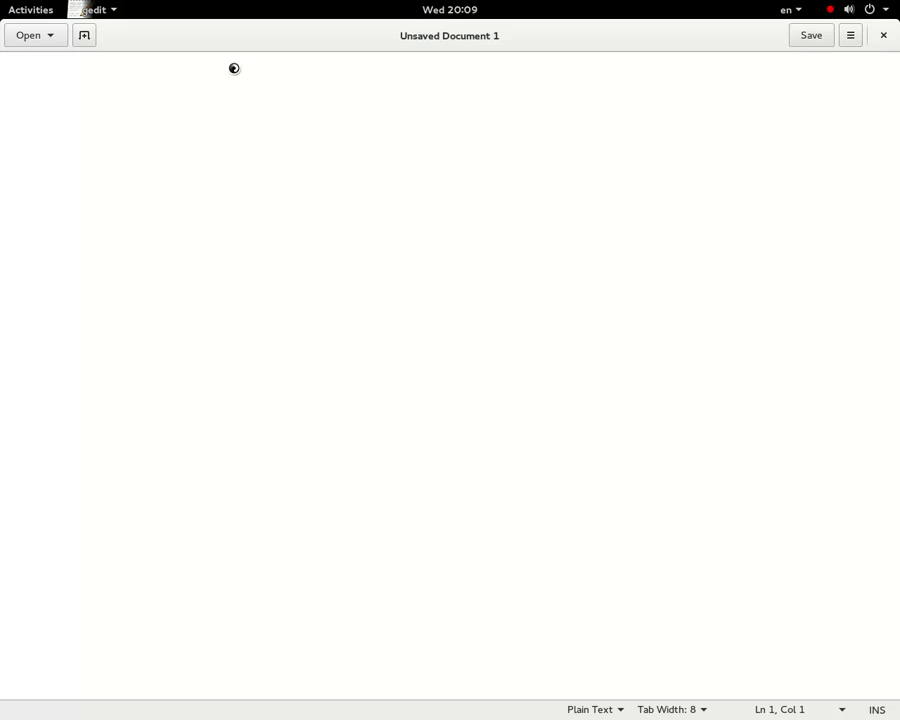
click(54, 40)
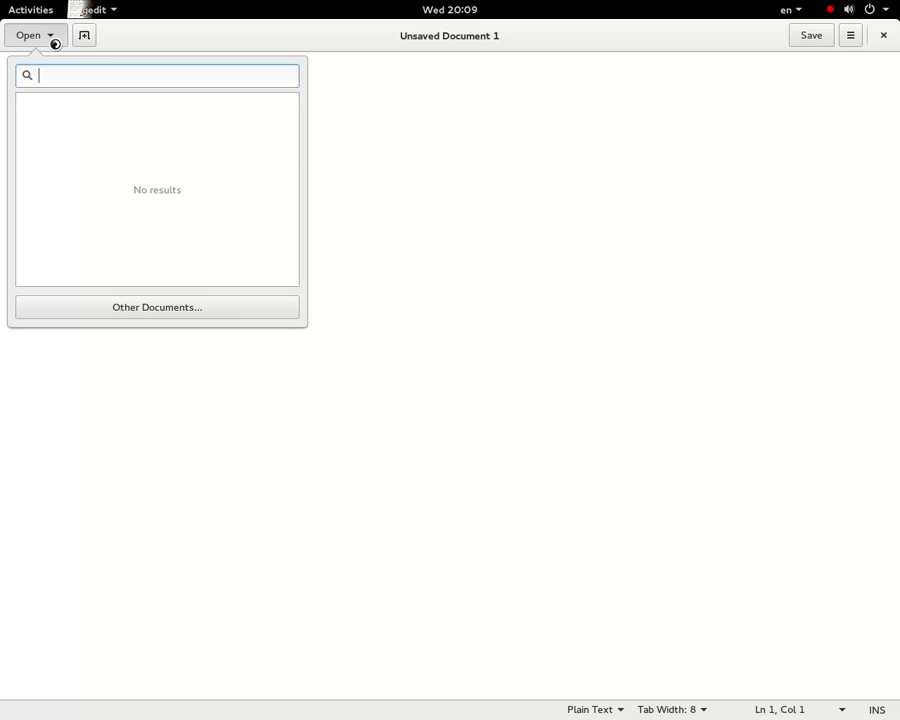
click(524, 211)
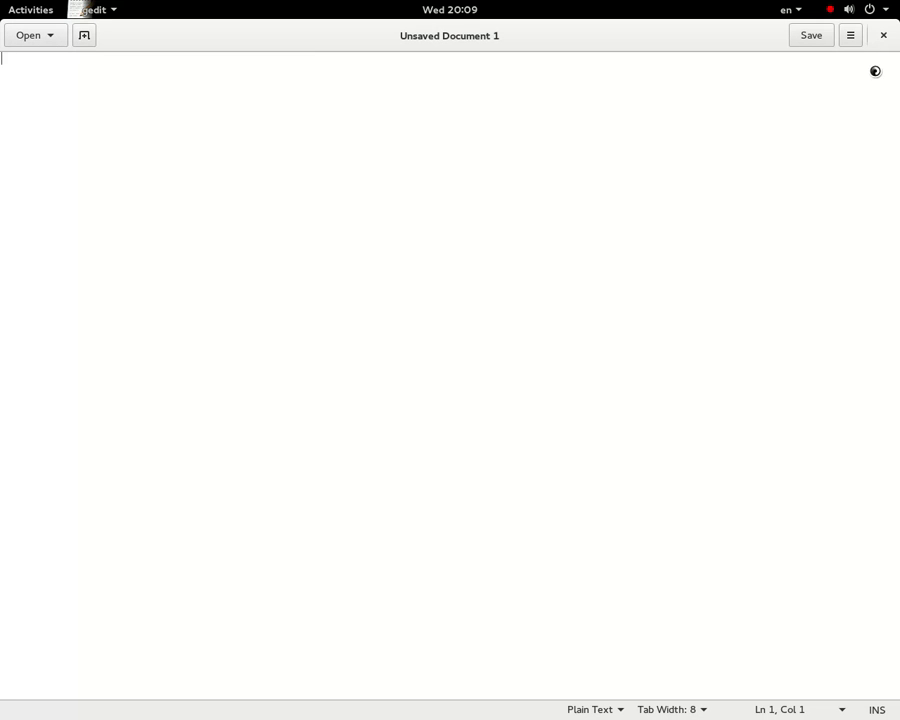
Show the document in fullscreen, reveal the header bar, and leave fullscreen again
click(851, 36)
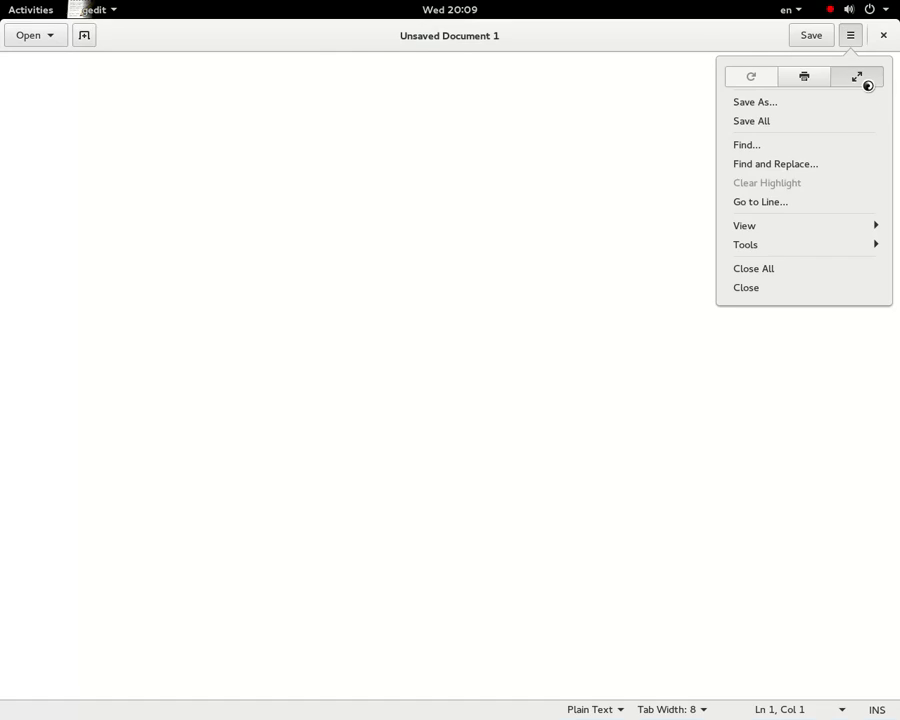
click(867, 83)
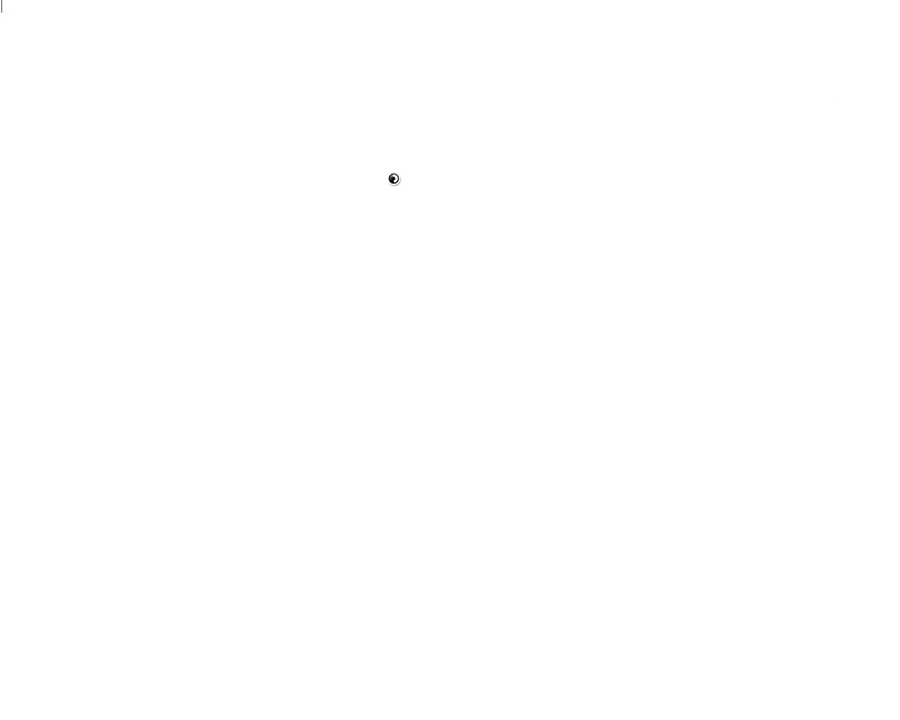
mouse_move(455, 8)
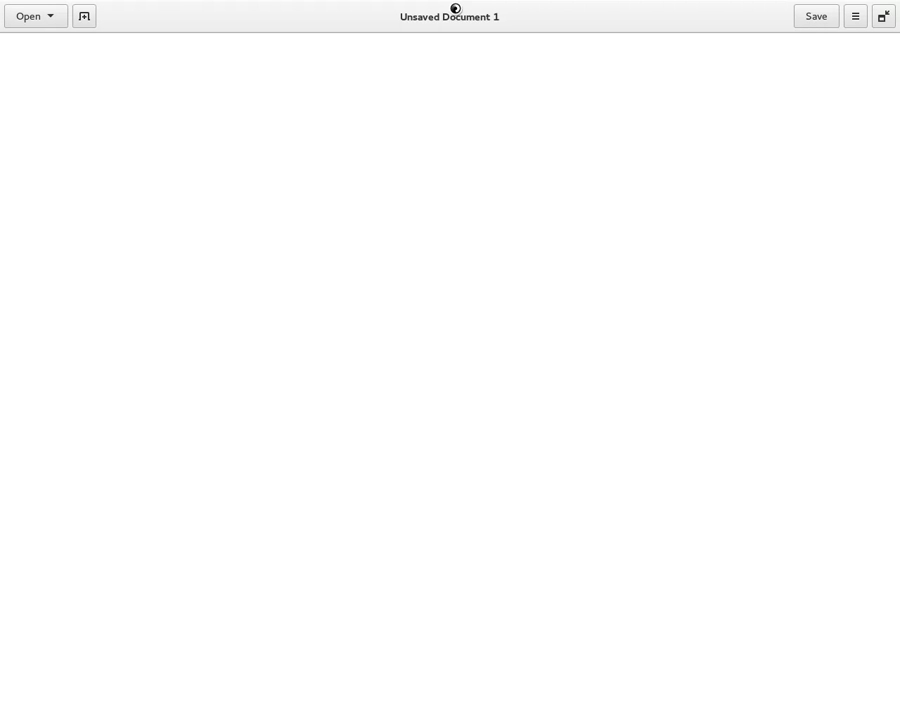
click(891, 20)
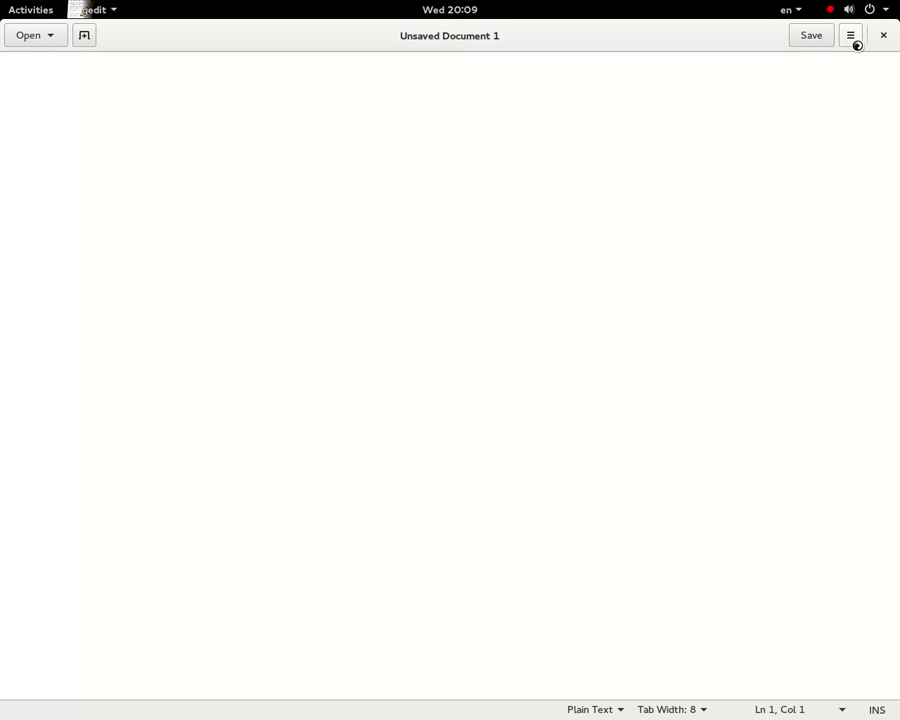
Look at gedit's view options and tools options for the document without choosing any of them
click(855, 42)
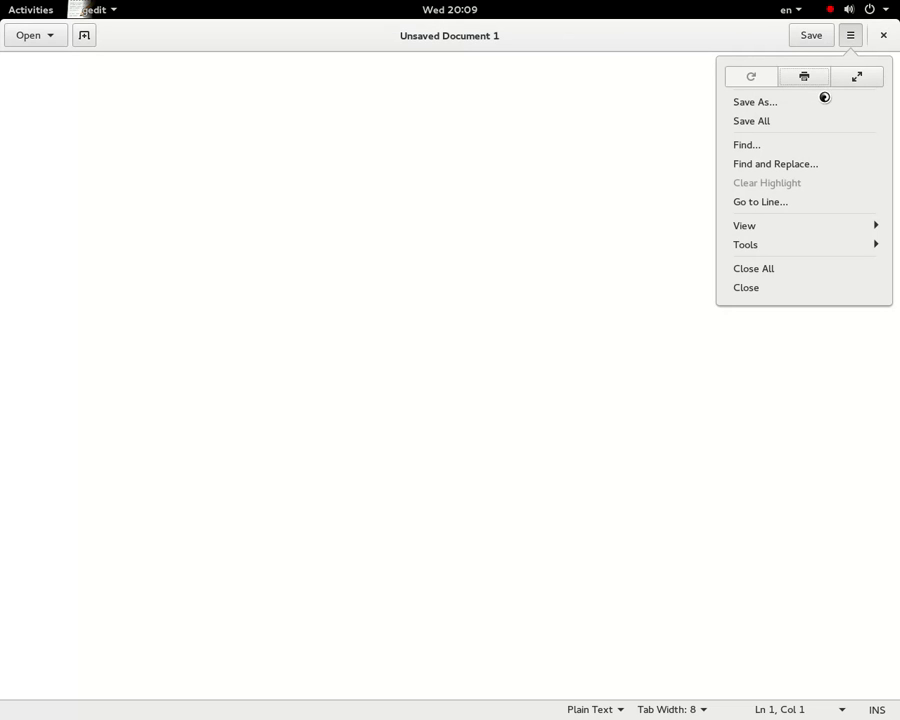
click(765, 222)
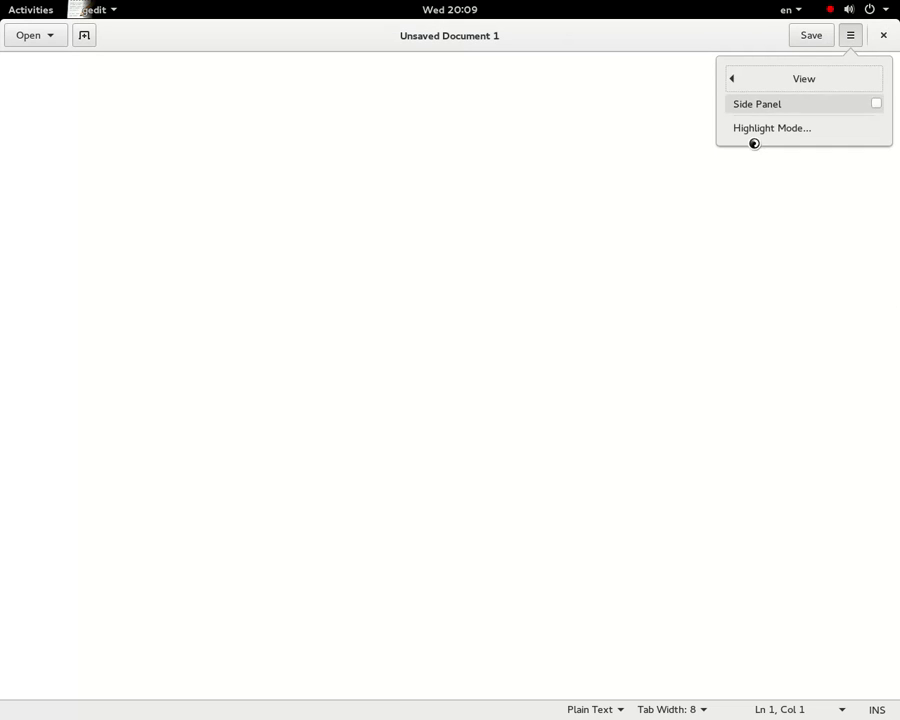
click(741, 84)
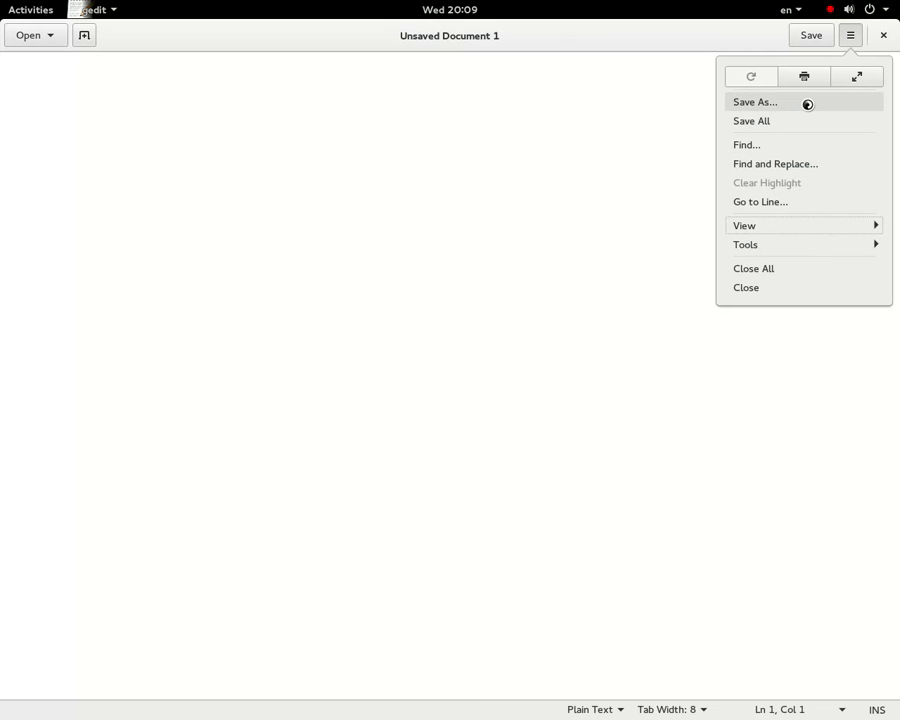
click(783, 251)
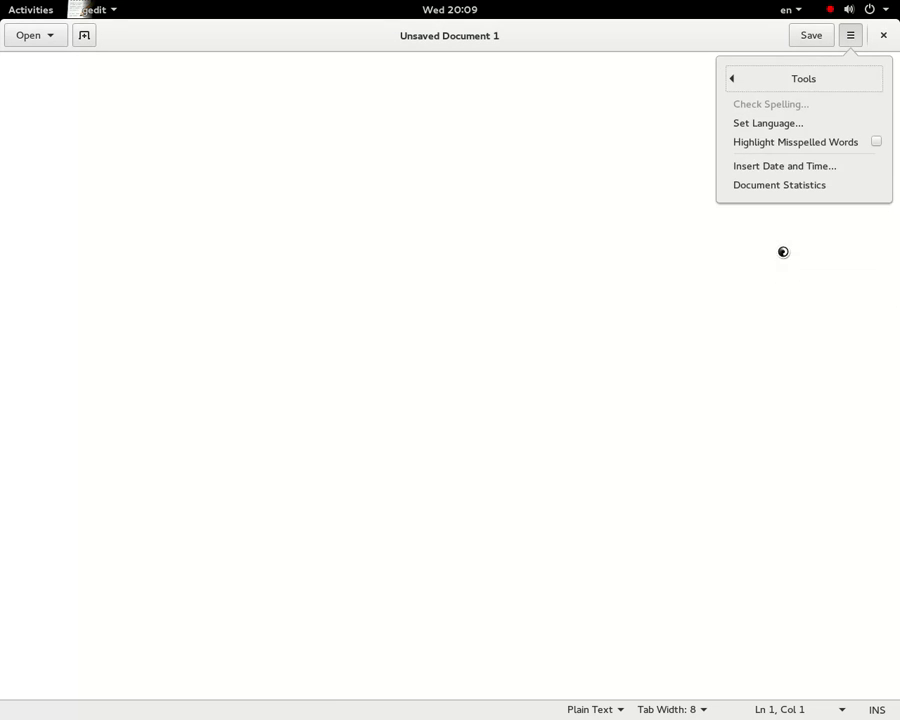
click(737, 86)
click(578, 167)
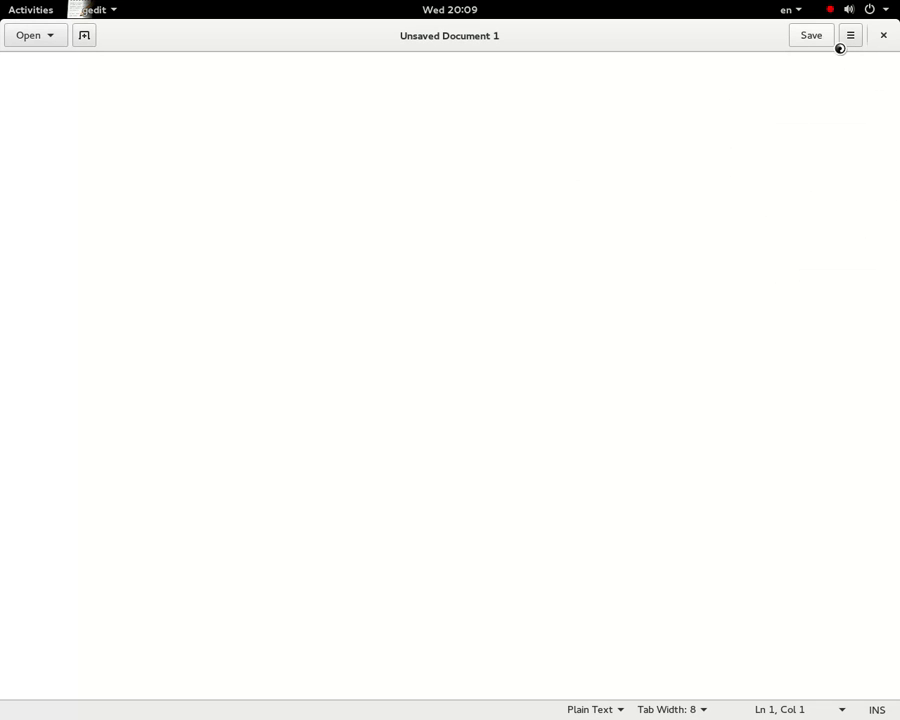
Enter "frrfr" in the empty document and "tgtgtg" three lines below it
text(frrfr)
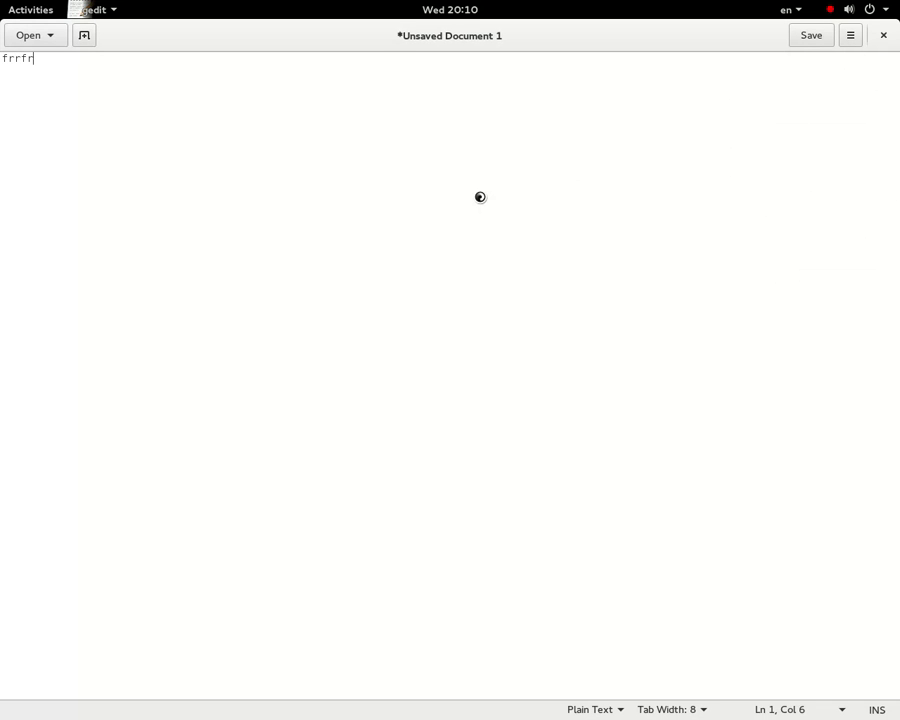
key(Return)
key(Return)
key(Return)
text(tgtgtg)
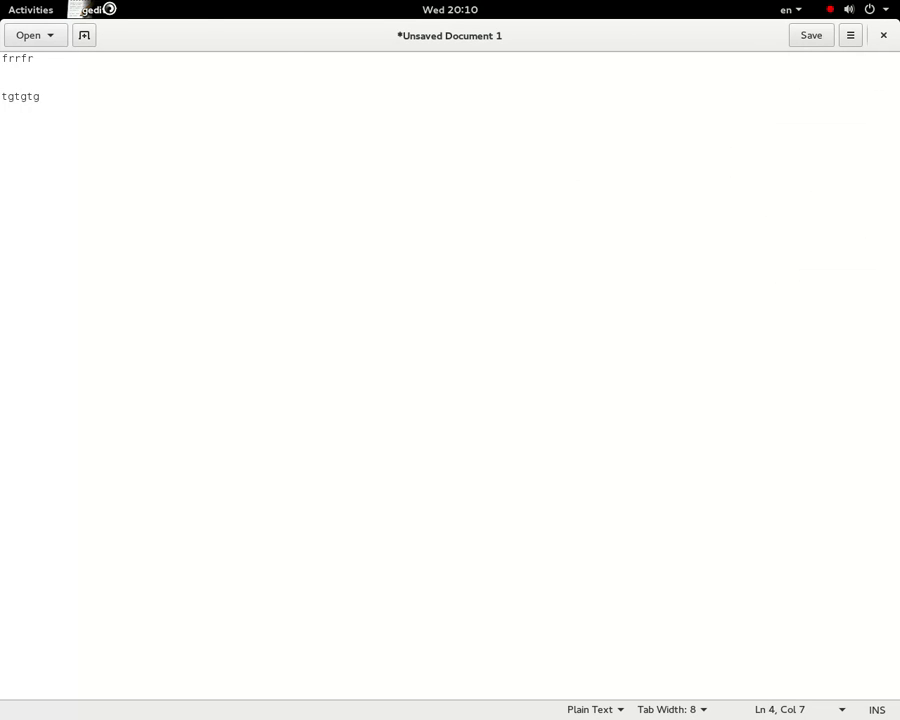
Open gedit's preferences and look through the list of available plugins
click(108, 9)
click(130, 100)
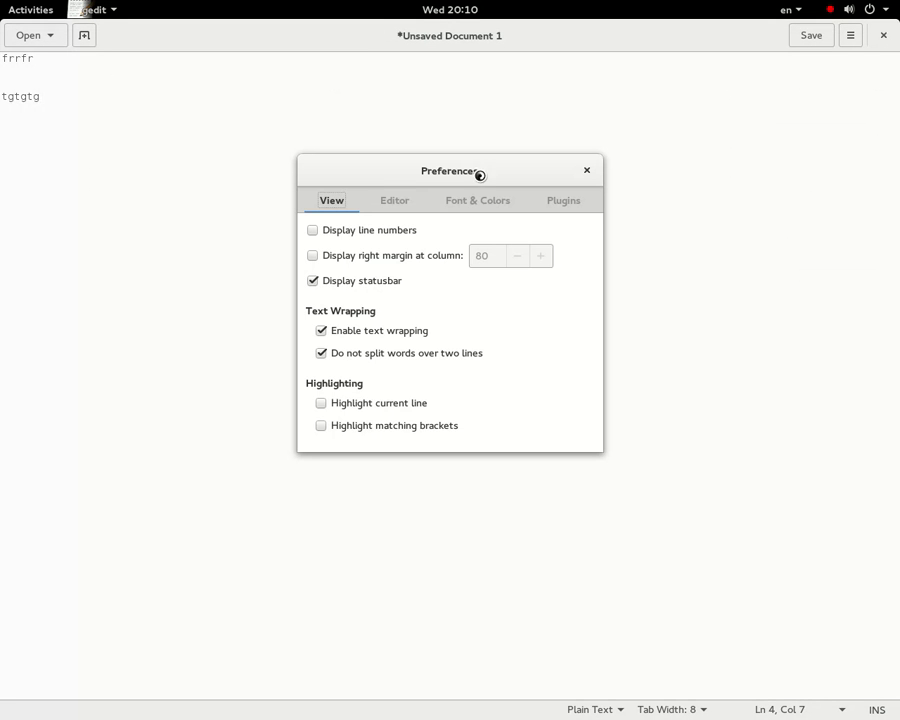
click(575, 204)
scroll(481, 327, down, 3)
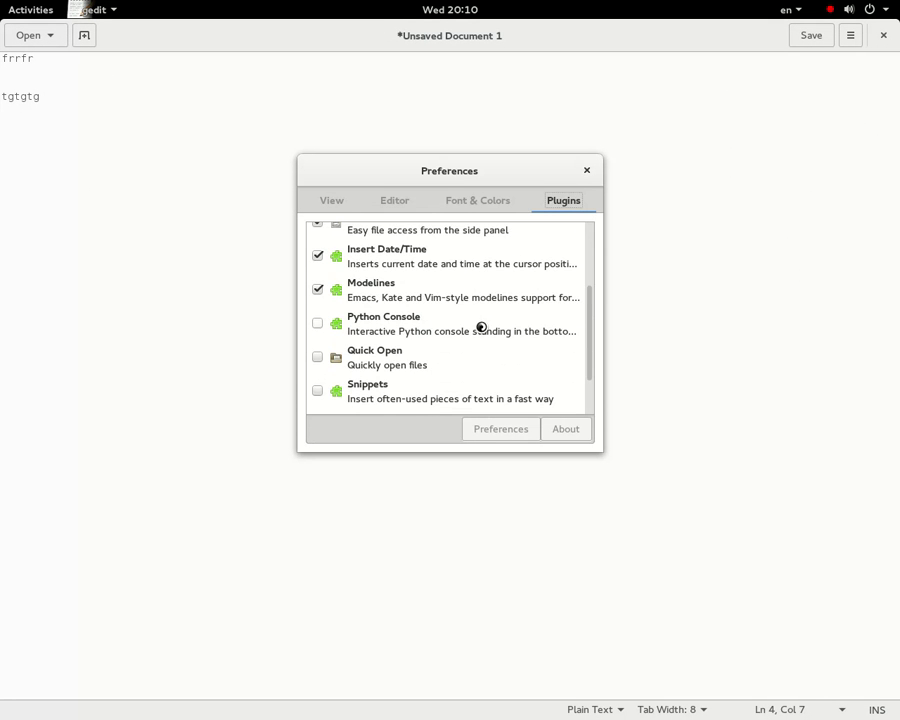
scroll(481, 327, down, 2)
scroll(481, 327, up, 5)
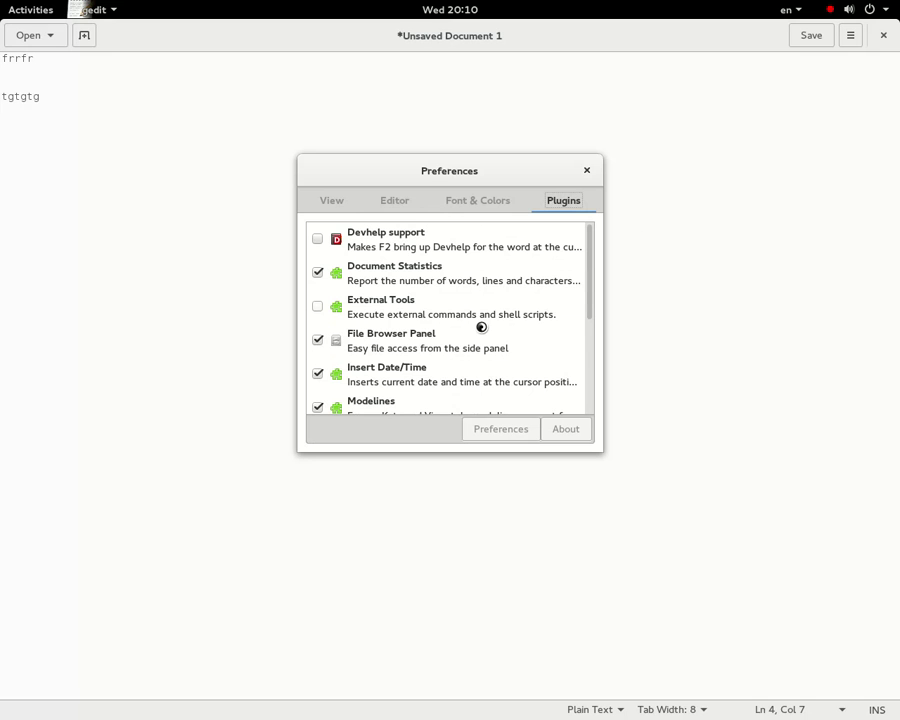
Enable the External Tools and Python Console plugins, and close the preferences
scroll(481, 327, down, 1)
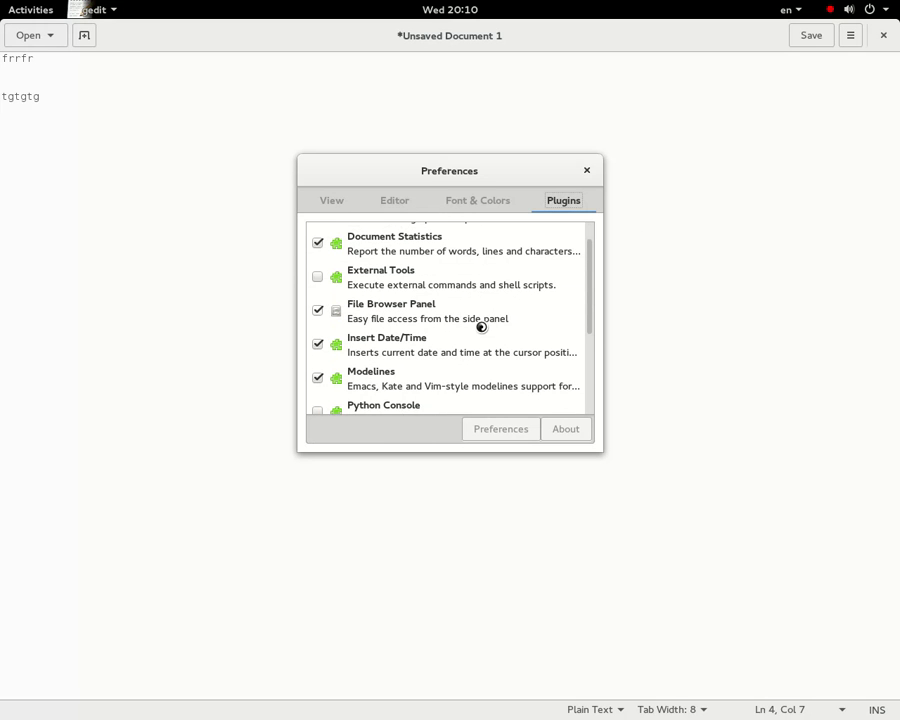
click(320, 278)
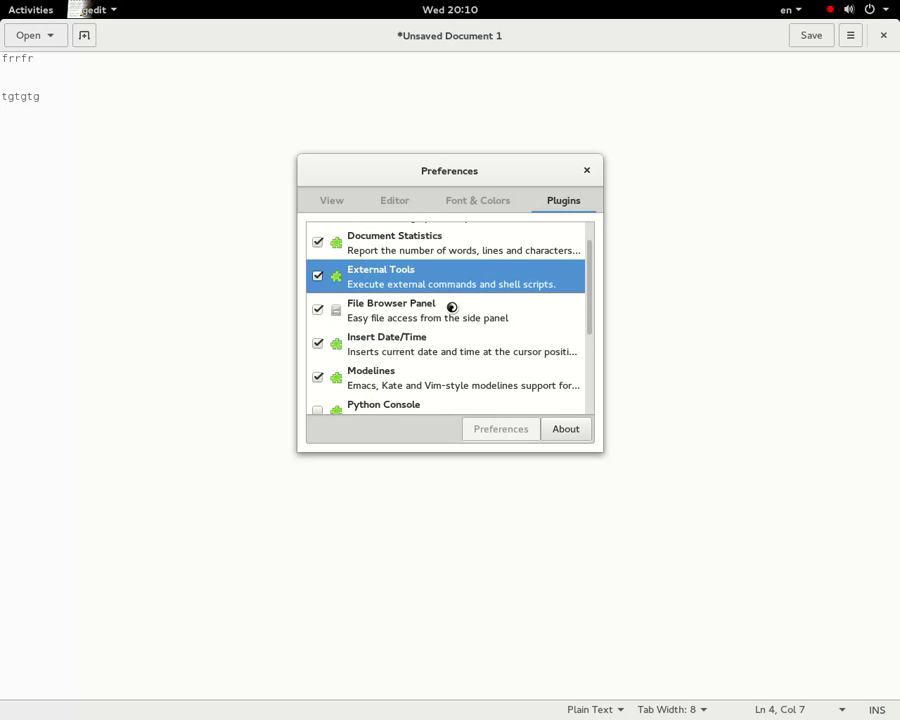
scroll(452, 307, down, 2)
scroll(452, 307, down, 1)
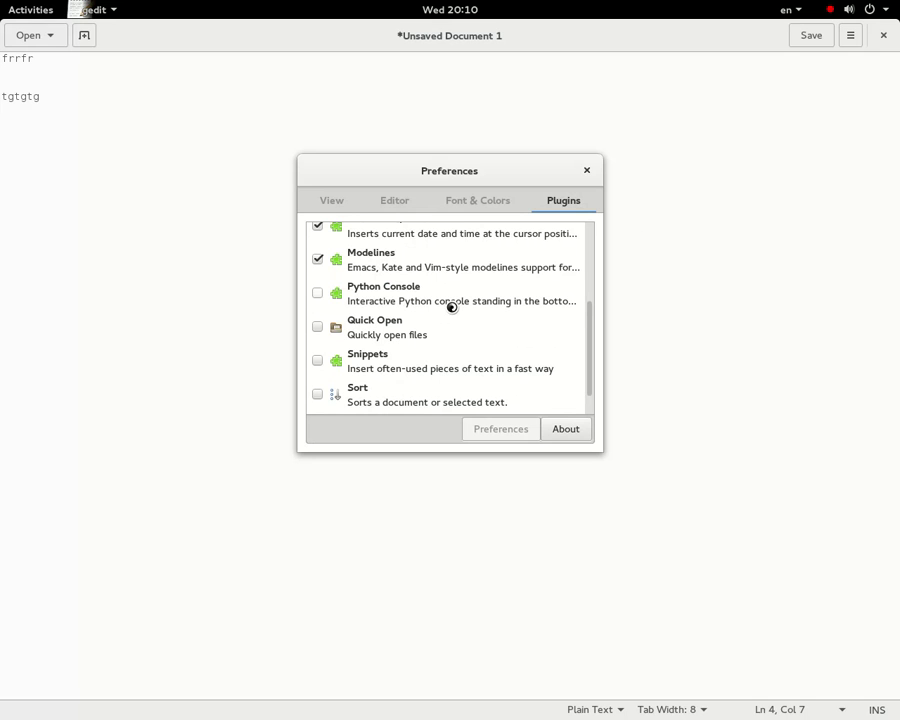
click(318, 293)
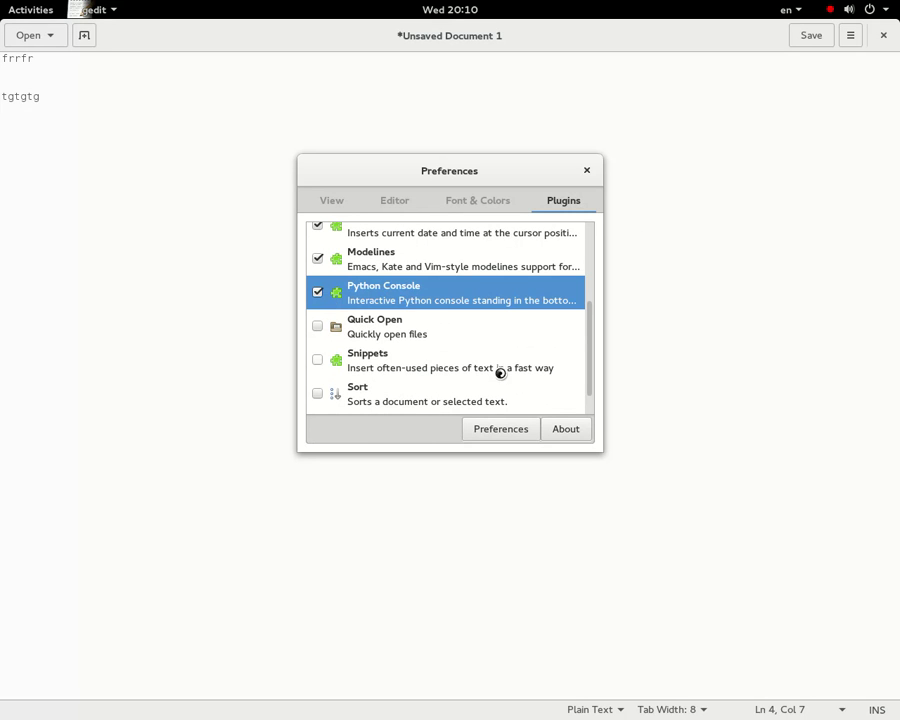
scroll(456, 361, down, 1)
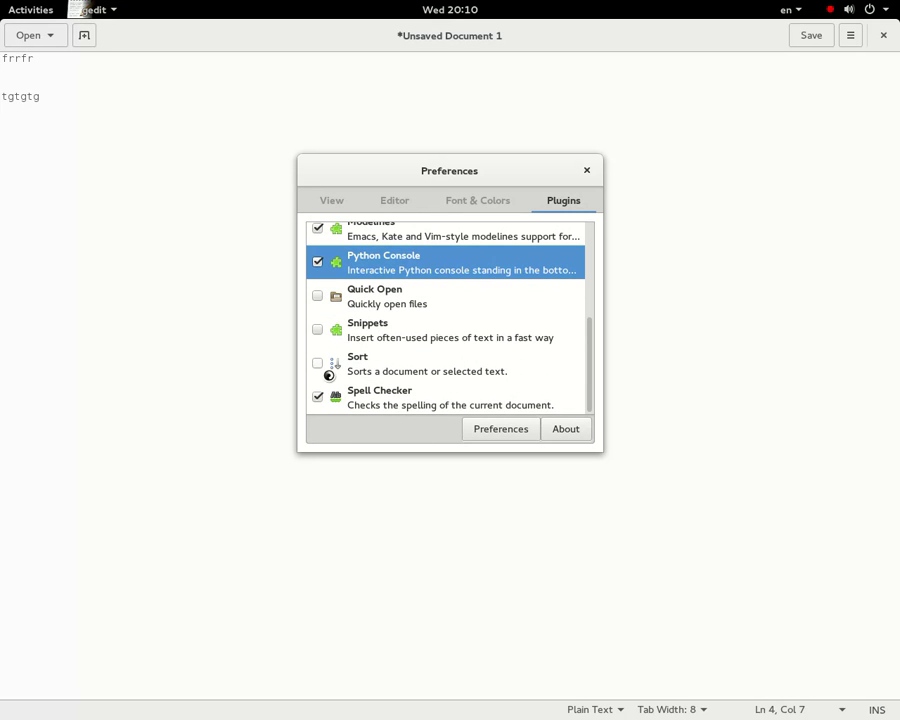
scroll(338, 345, up, 5)
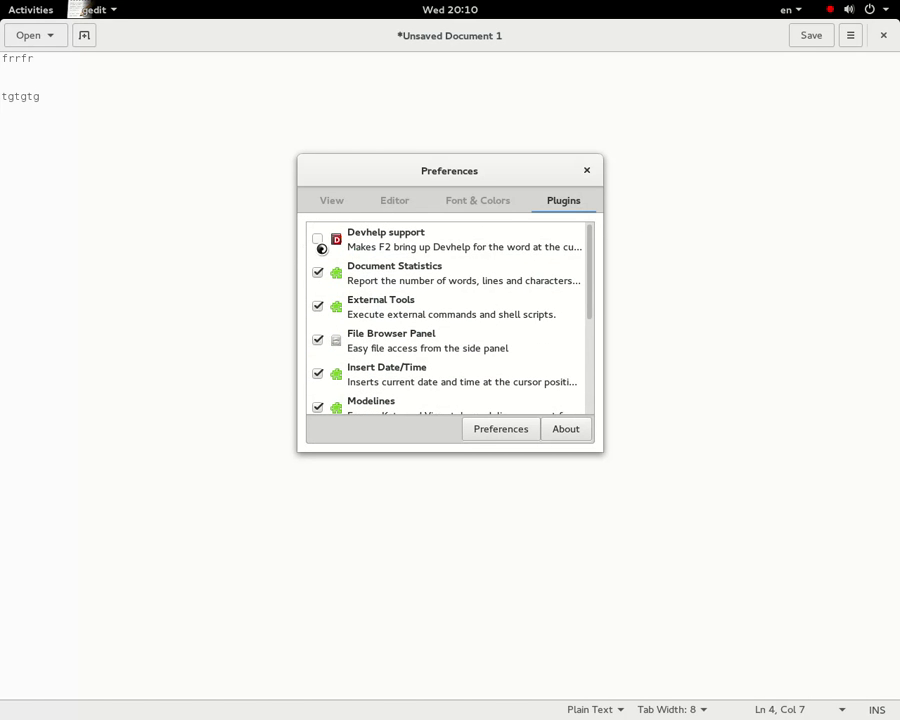
click(587, 170)
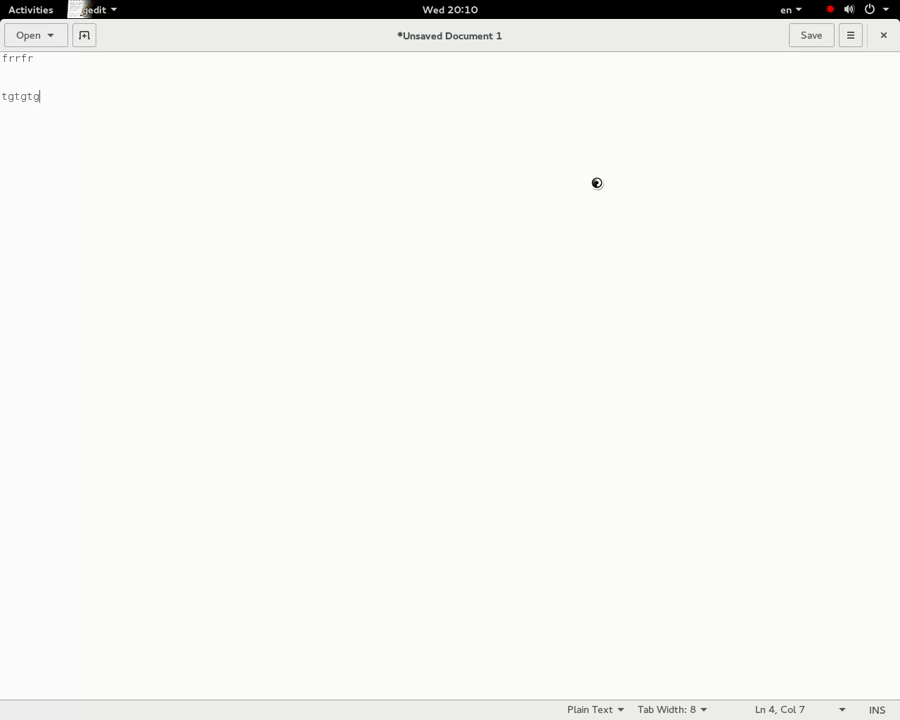
Try closing gedit and cancel at the save prompt, and close it again without saving the document
click(884, 38)
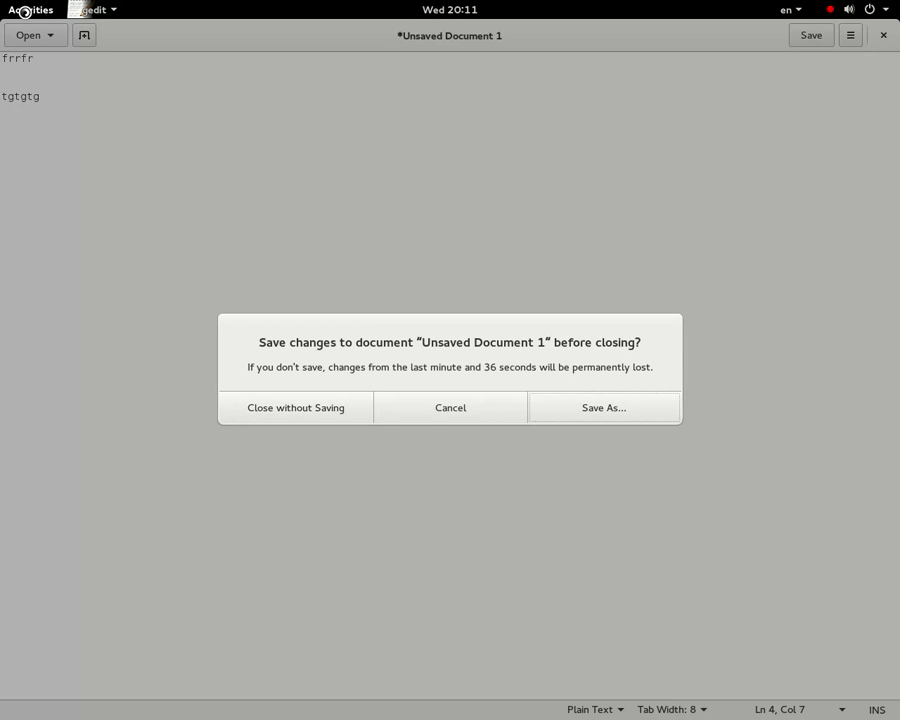
click(460, 412)
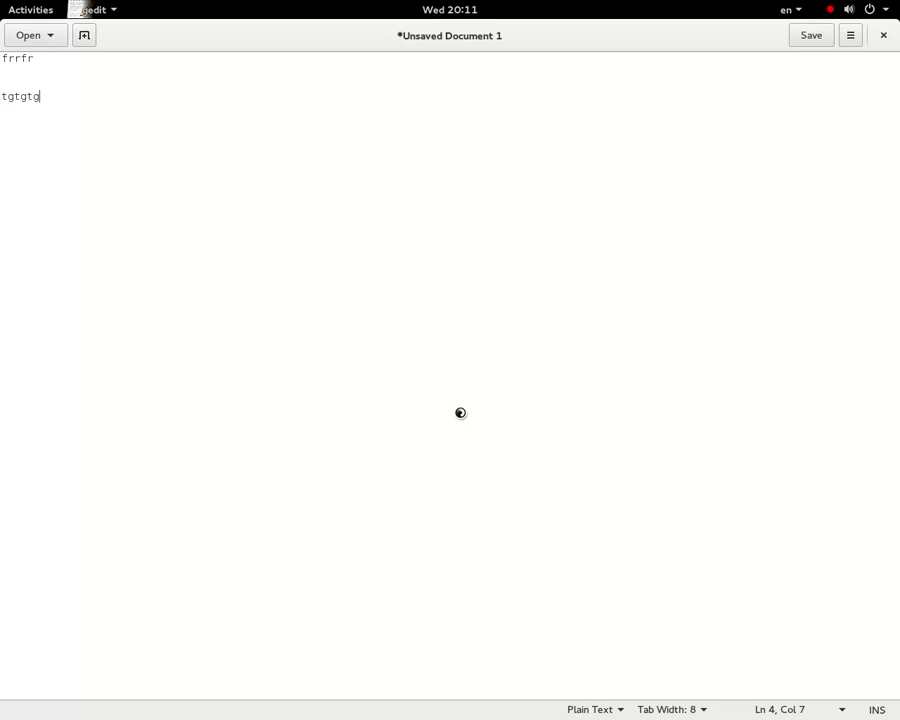
click(884, 36)
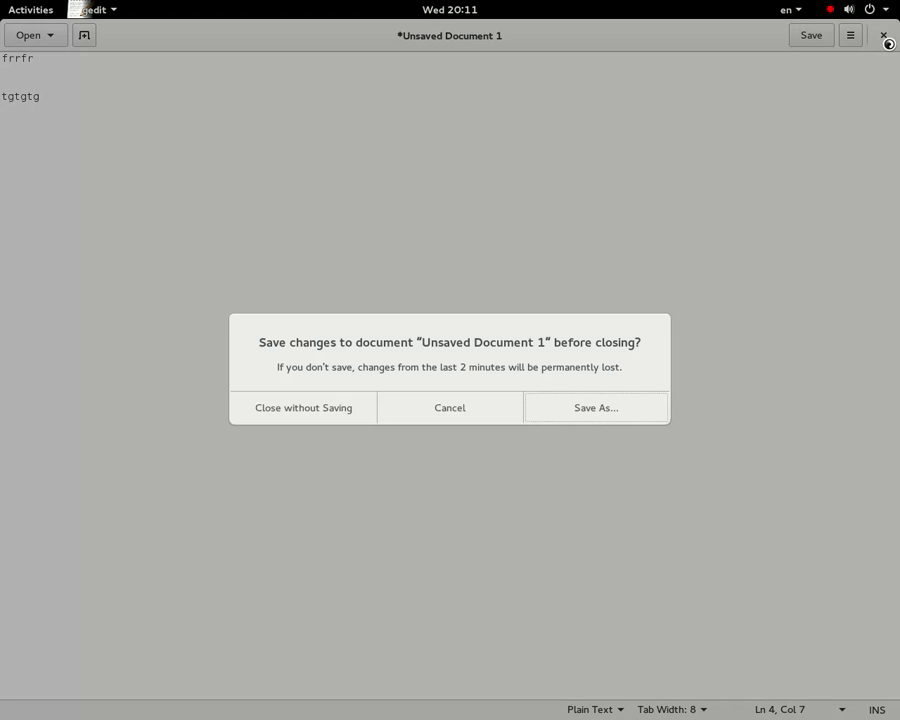
click(303, 421)
Search the Activities overview for "ev", launch Document Viewer and maximize its window
click(20, 14)
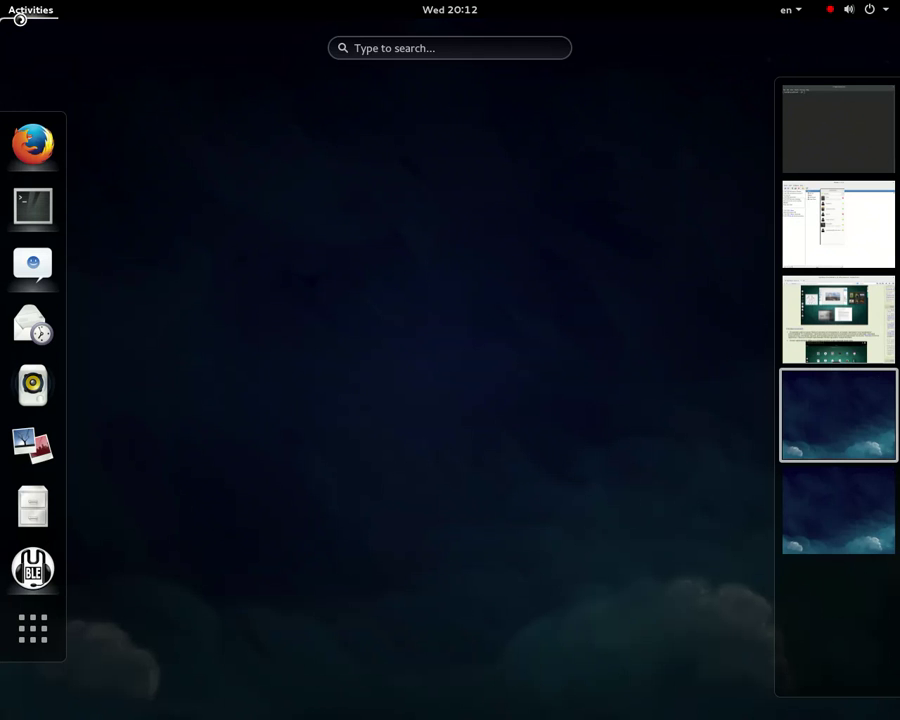
click(418, 52)
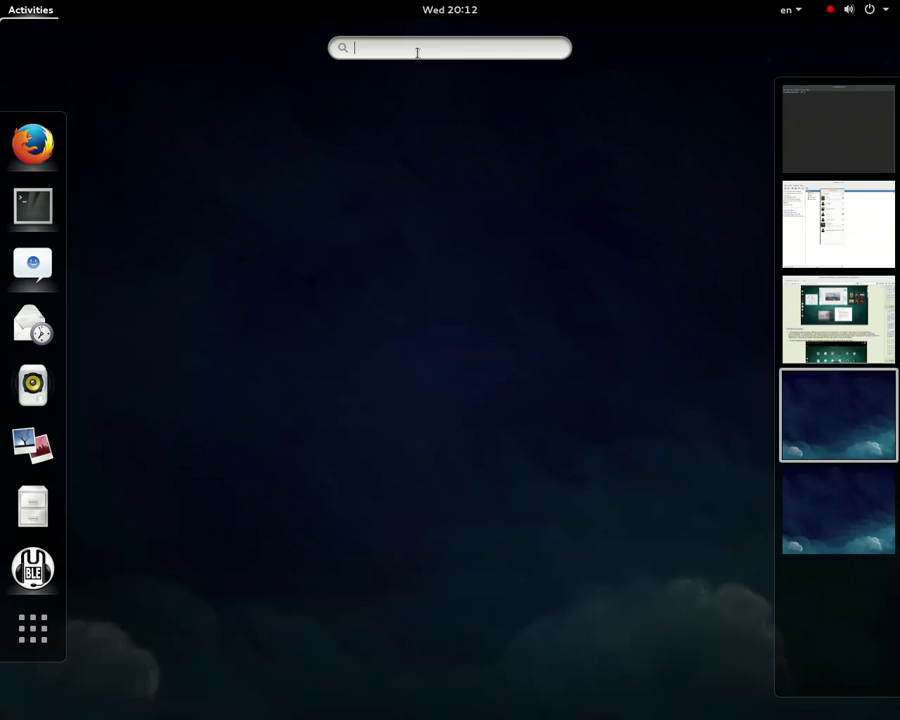
text(ev)
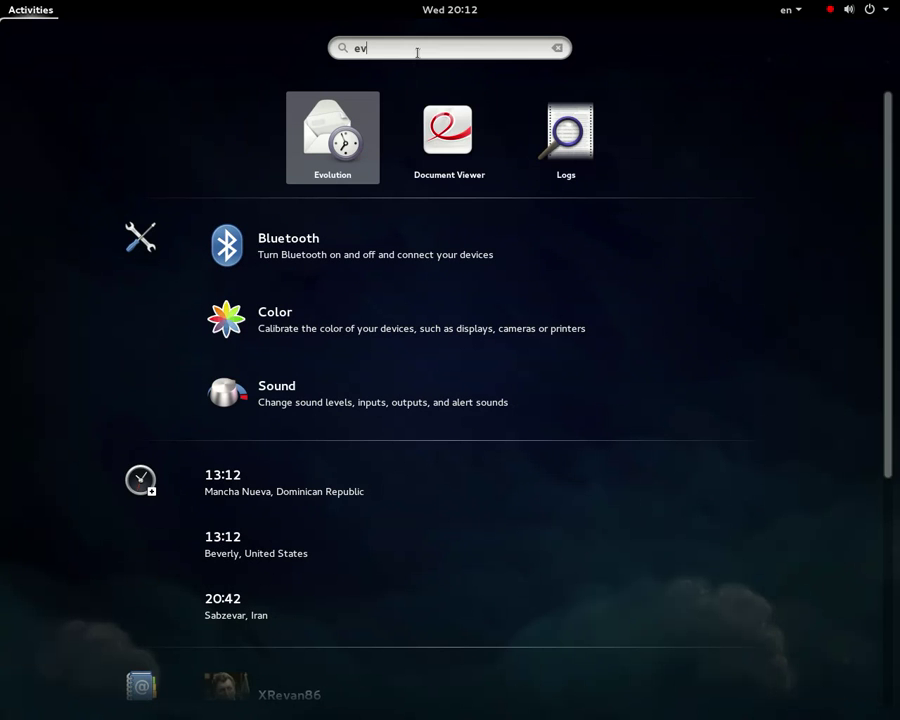
click(451, 134)
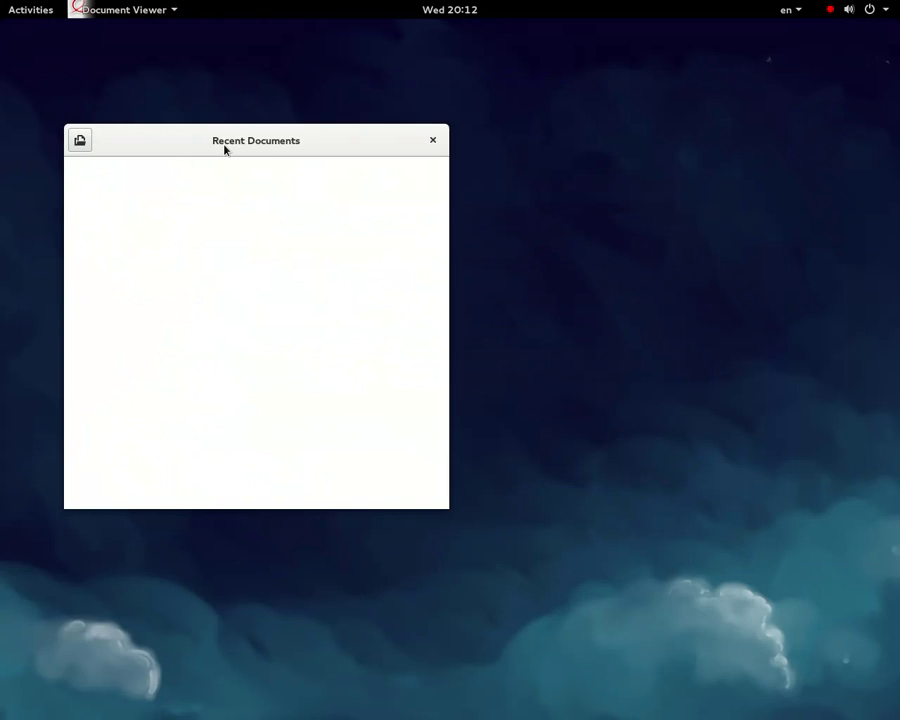
double_click(224, 149)
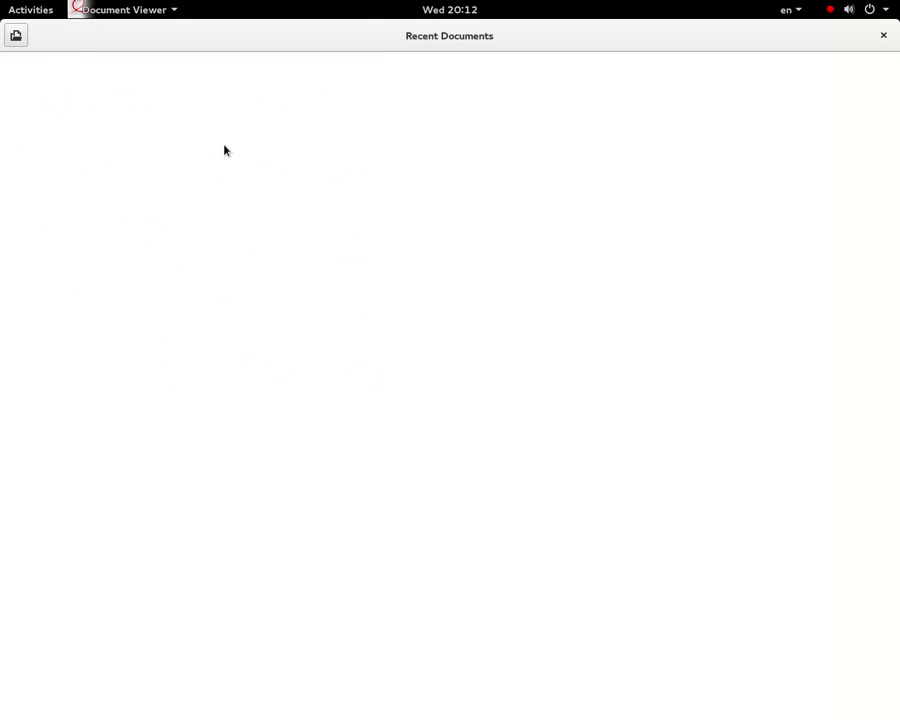
Open the C Programming Absolute Beginner PDF from the Documents folder
click(19, 40)
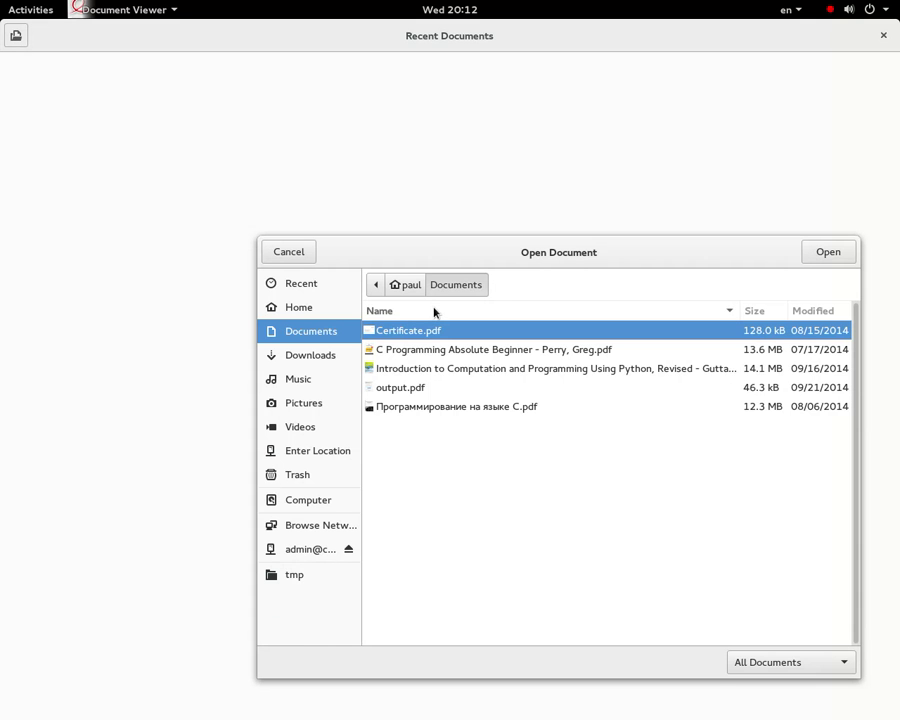
click(438, 350)
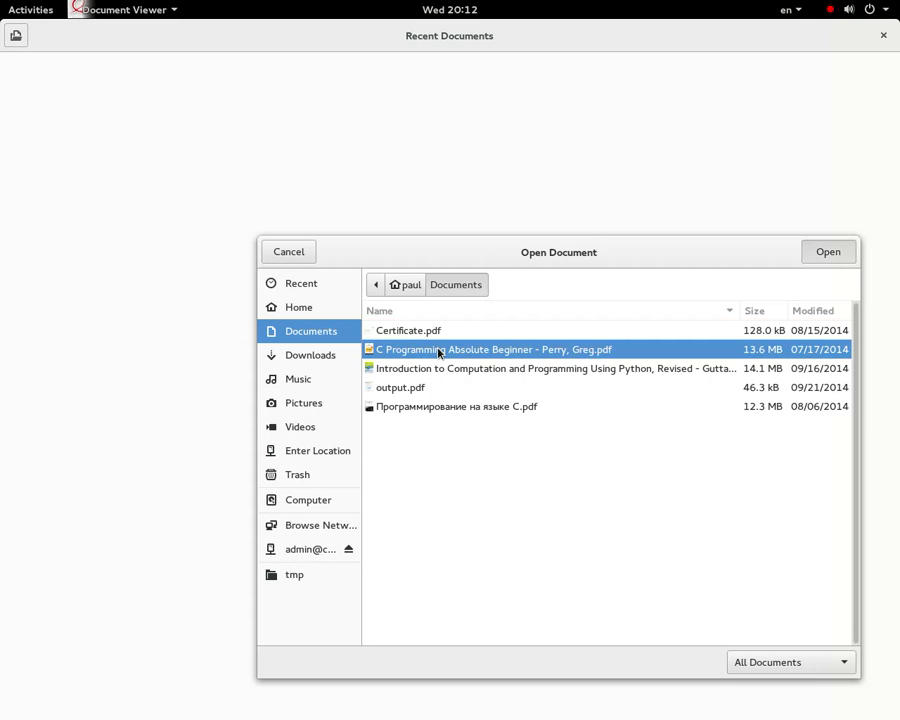
double_click(438, 350)
Look through the book's first pages and visit the Acknowledgments, About the Authors and Introduction sections from the index
scroll(296, 413, down, 3)
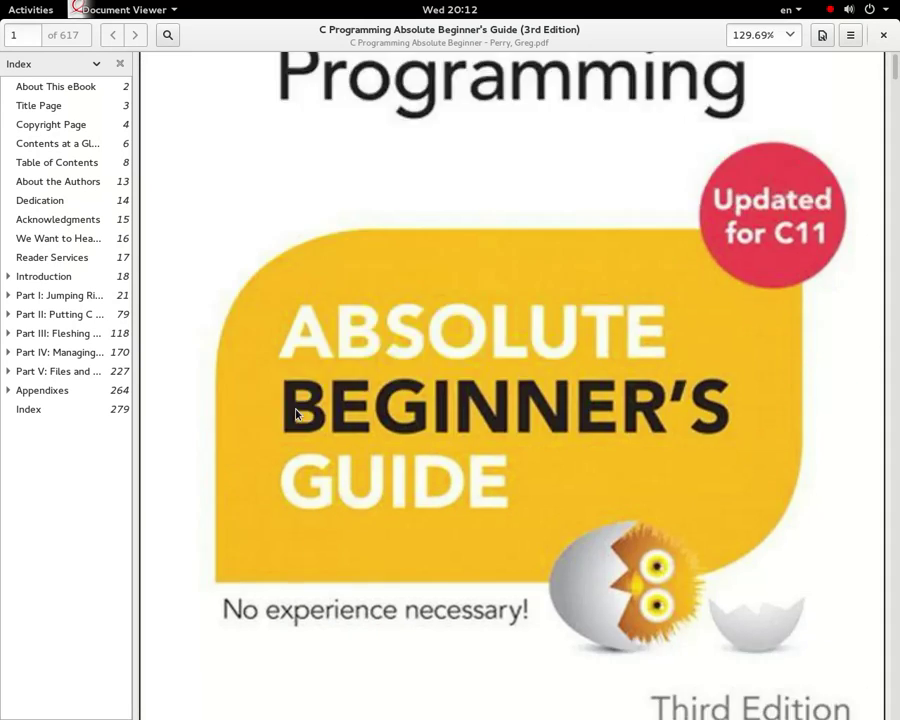
scroll(296, 413, down, 3)
click(66, 277)
click(62, 222)
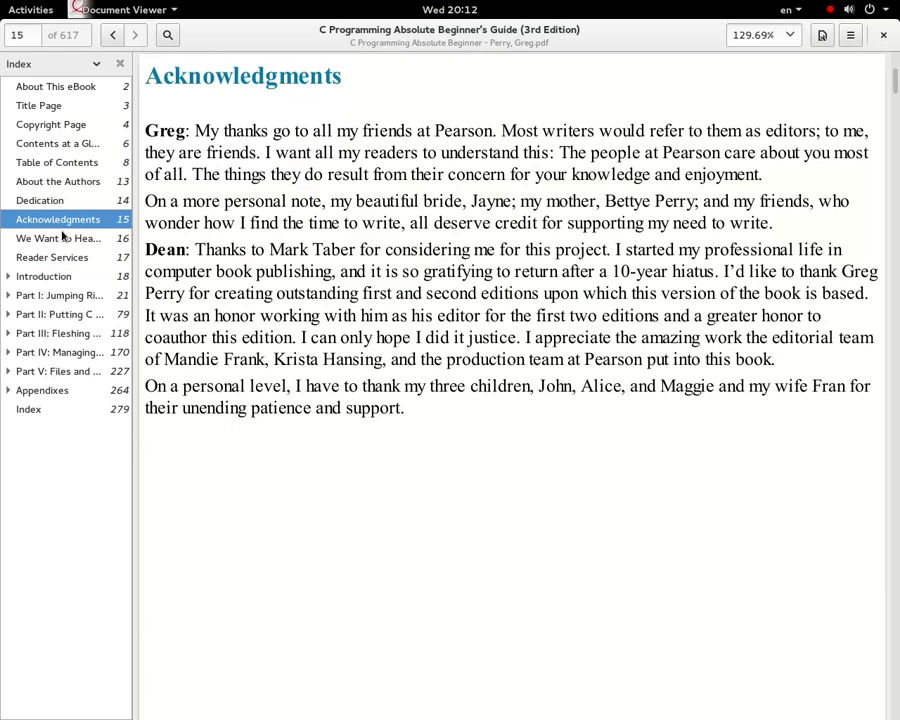
click(58, 181)
click(44, 276)
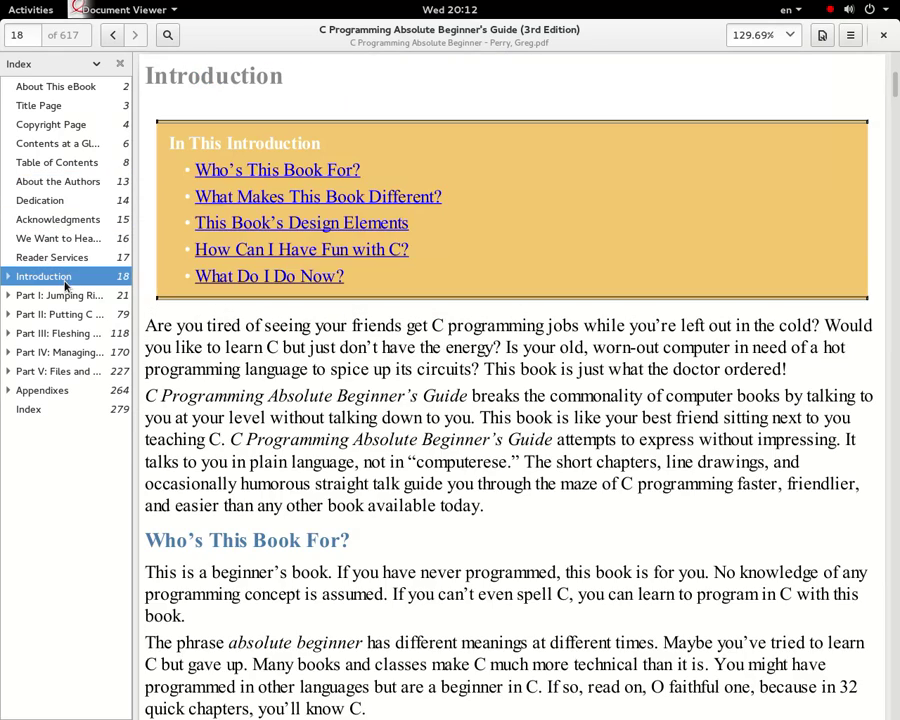
Show the document's pages in Dual mode and browse on to chapter 1 on page 22
click(823, 36)
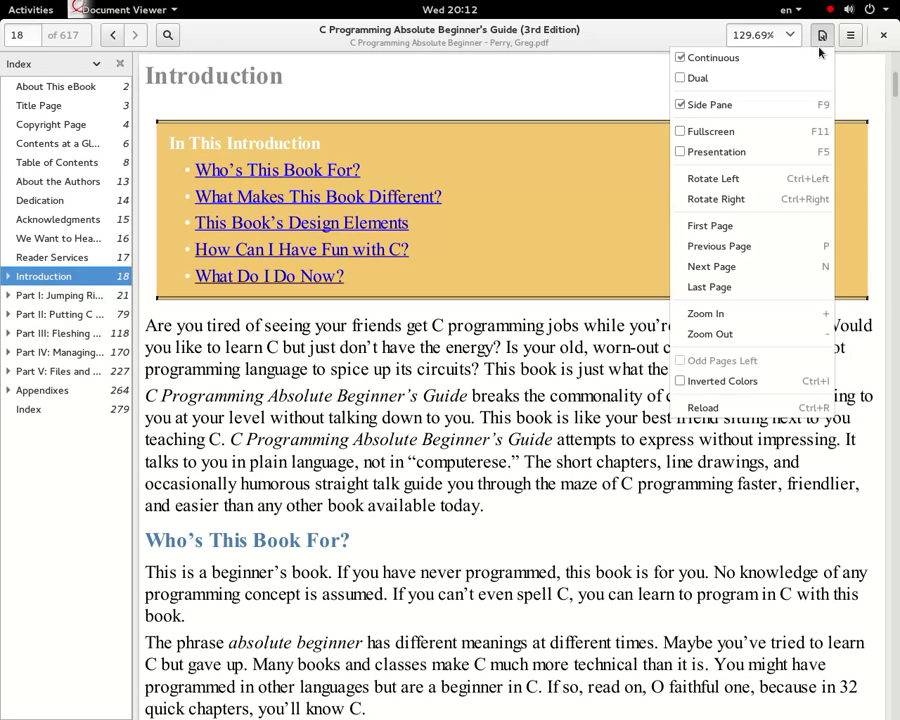
click(786, 80)
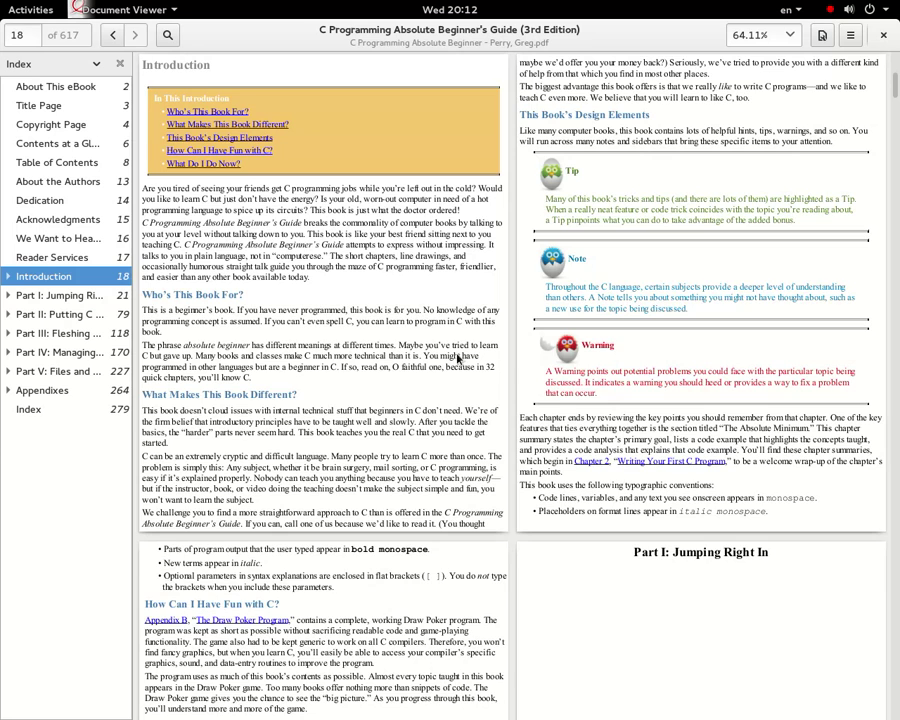
scroll(458, 358, down, 15)
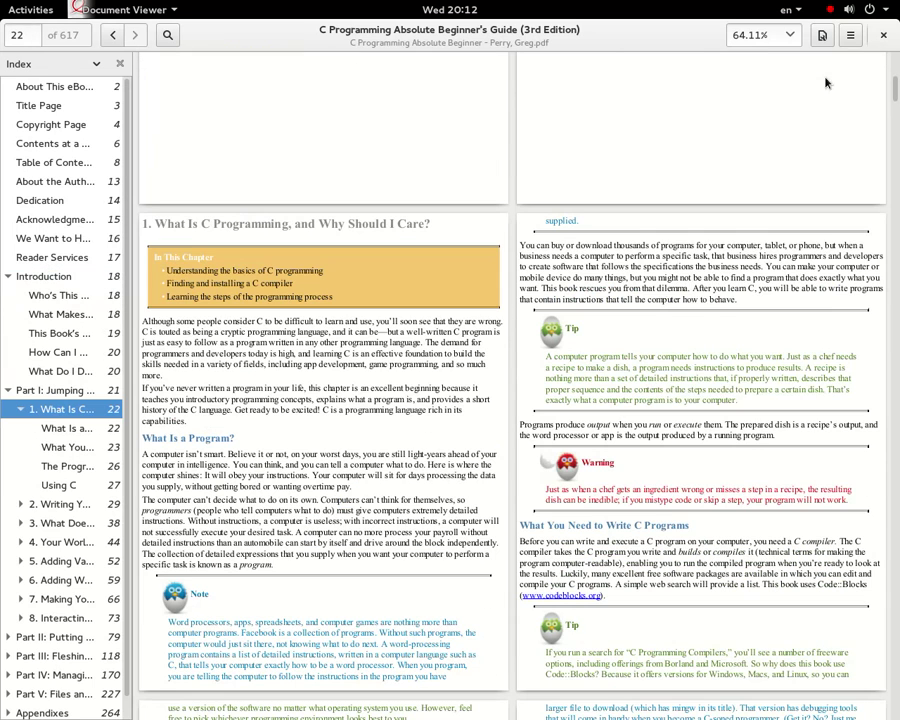
Look at the document's view options and at the file actions such as saving a copy, printing and adding a bookmark
click(822, 35)
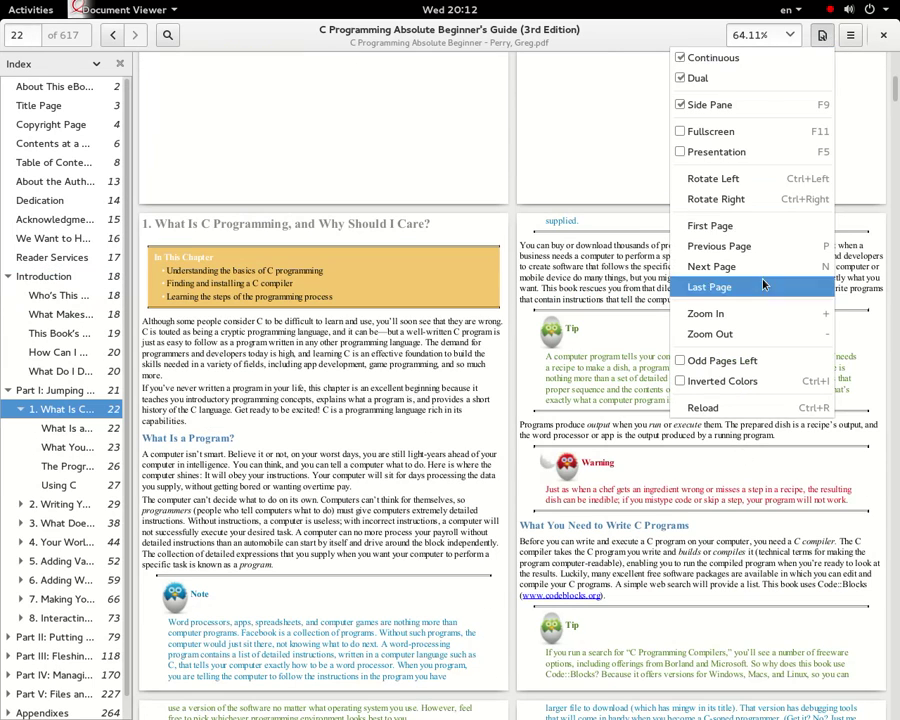
click(855, 36)
click(857, 37)
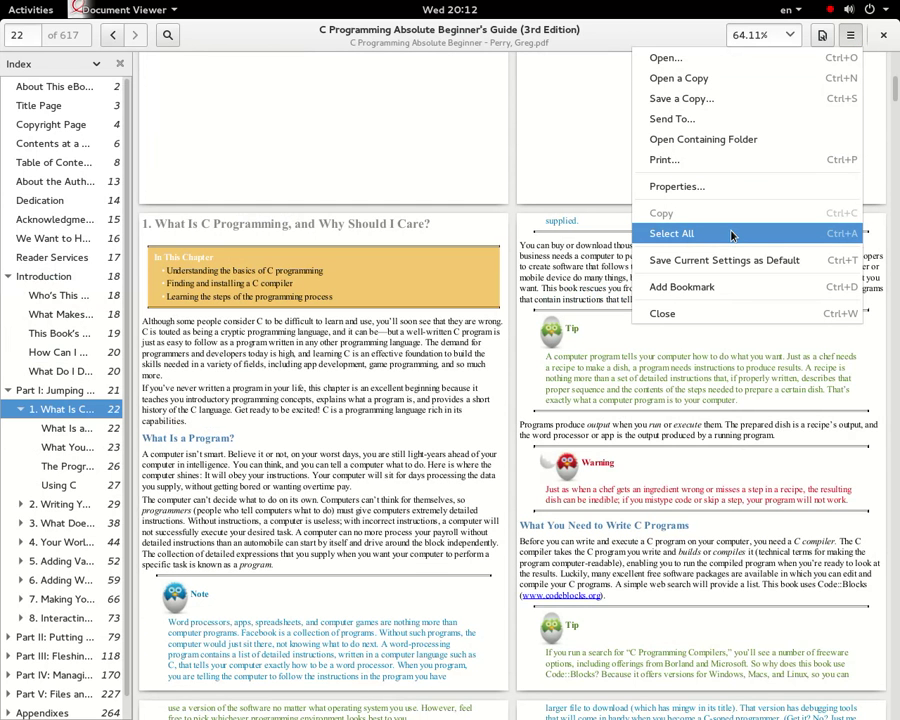
Read on past the first pages of chapter 1, jump to the book's closing Index, and return to its beginning
click(600, 460)
scroll(598, 475, down, 5)
scroll(597, 483, down, 5)
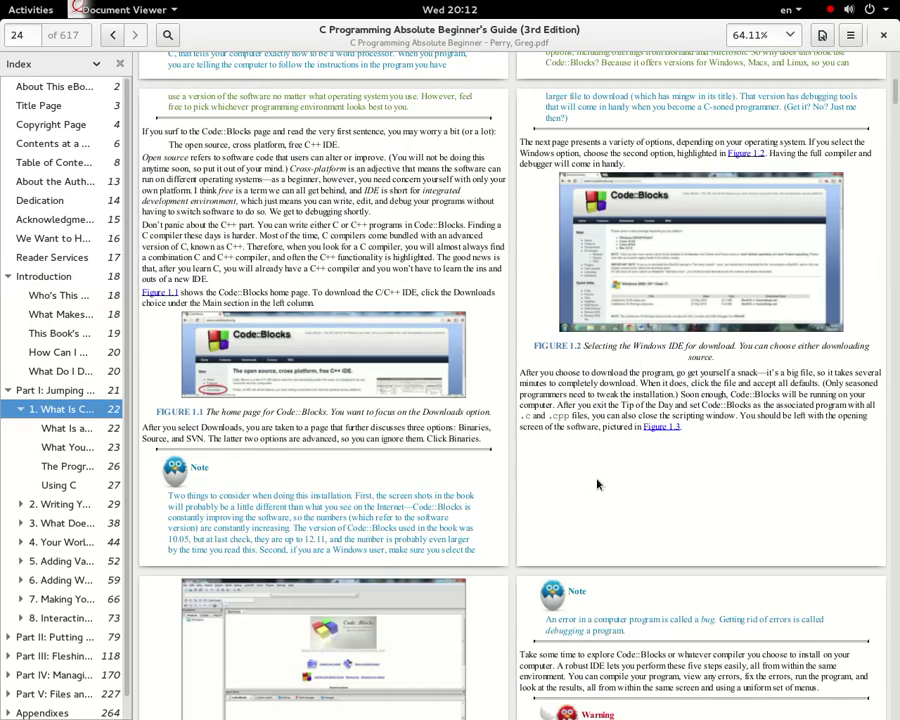
key(End)
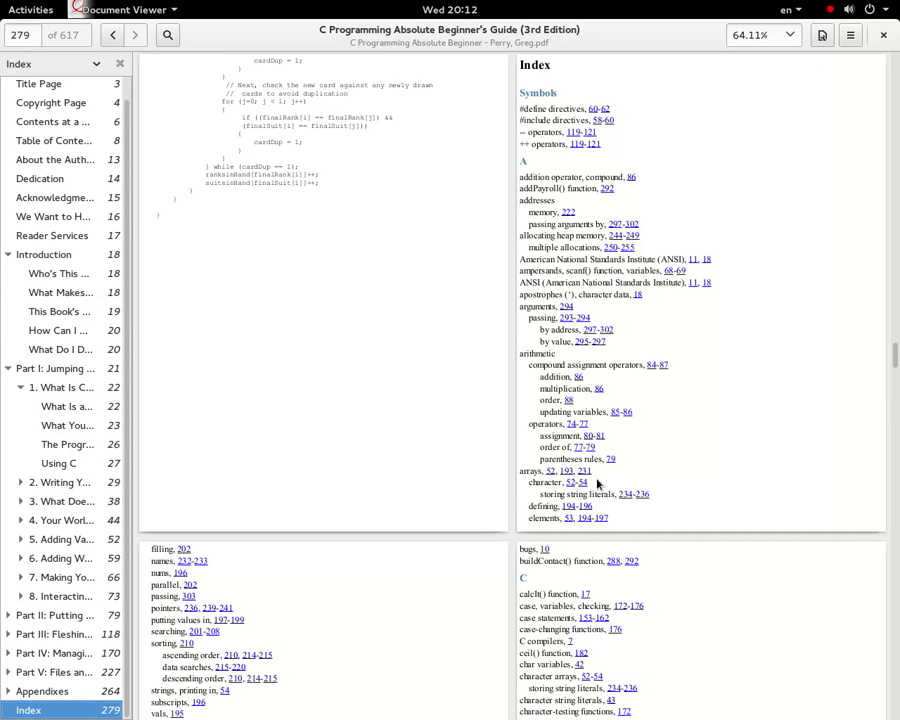
key(Home)
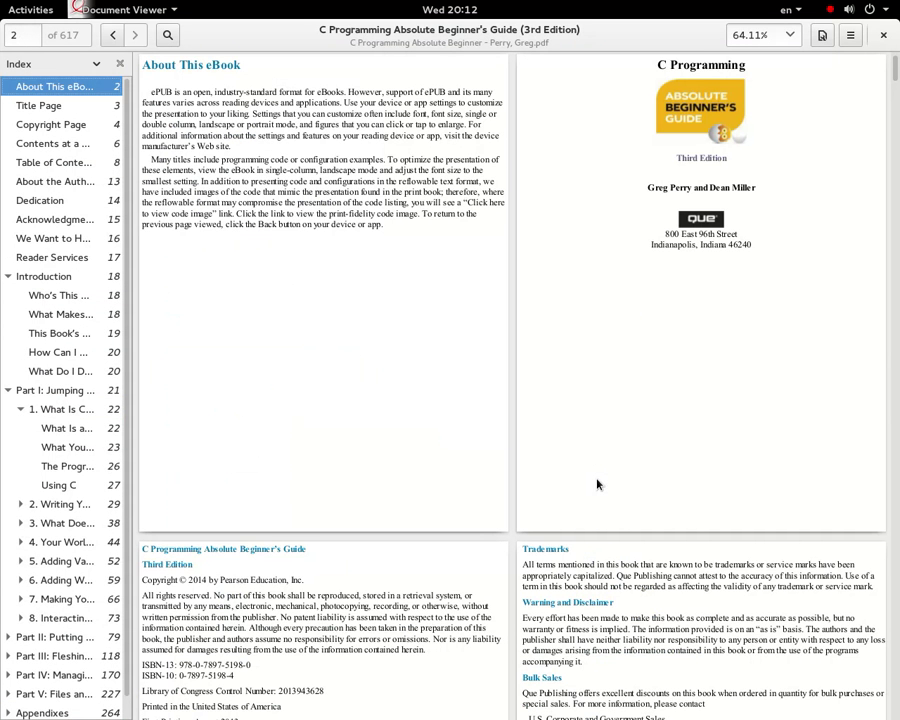
Close the C programming book and launch the Documents application from the full application list
click(887, 42)
mouse_move(5, 6)
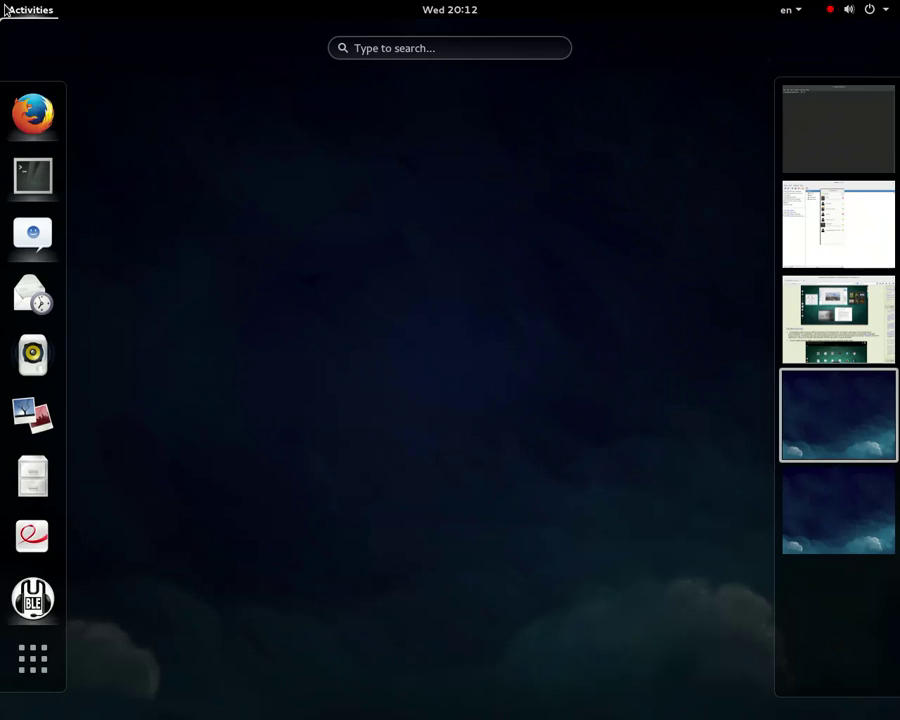
click(33, 628)
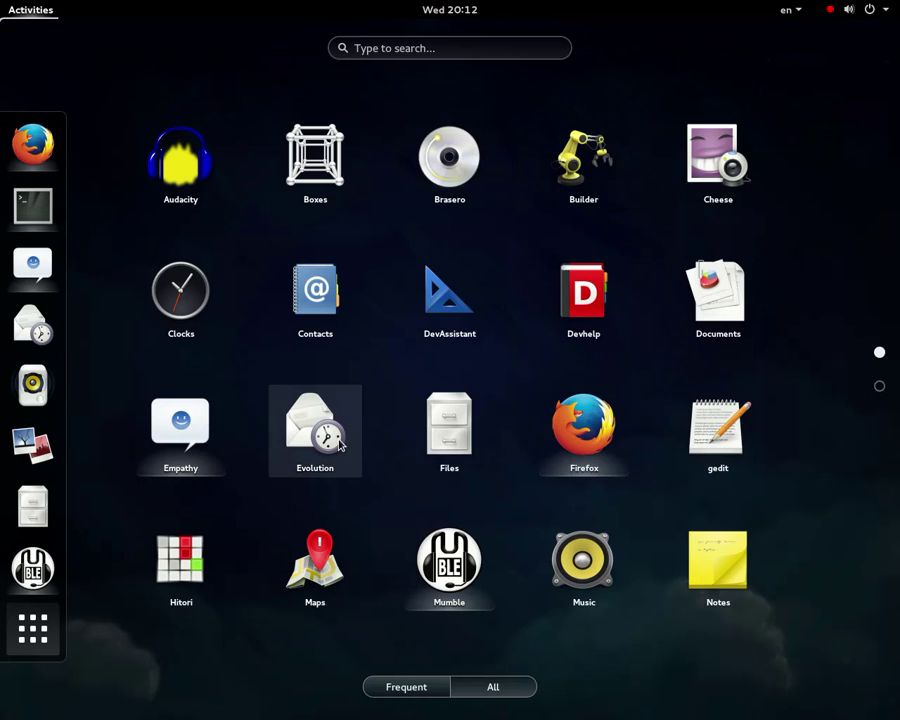
click(715, 293)
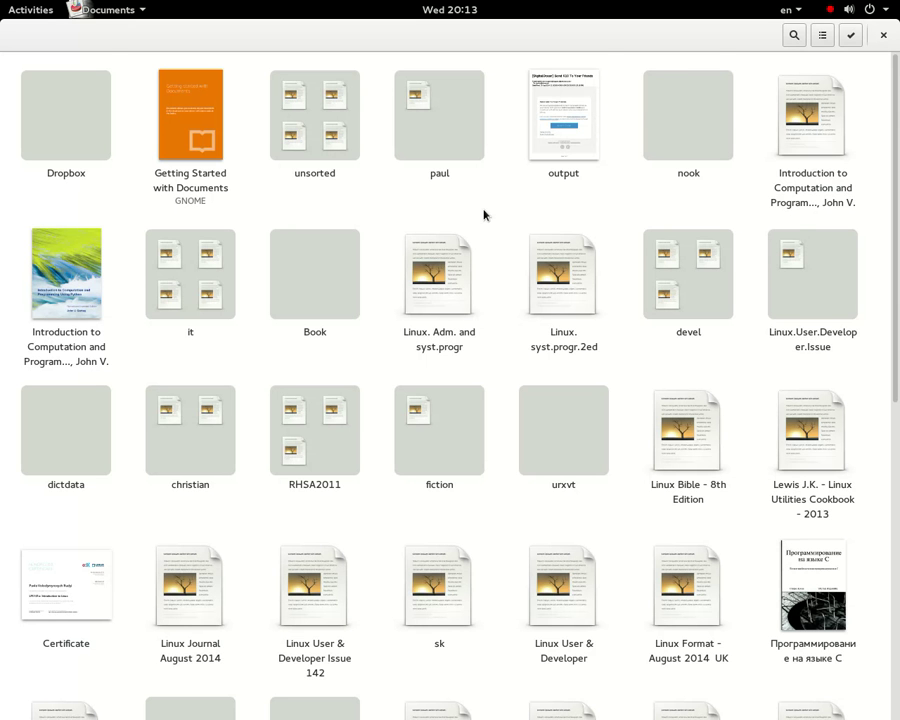
Look through the whole collection of documents and folders, down to the last item and back to the first
scroll(484, 214, down, 10)
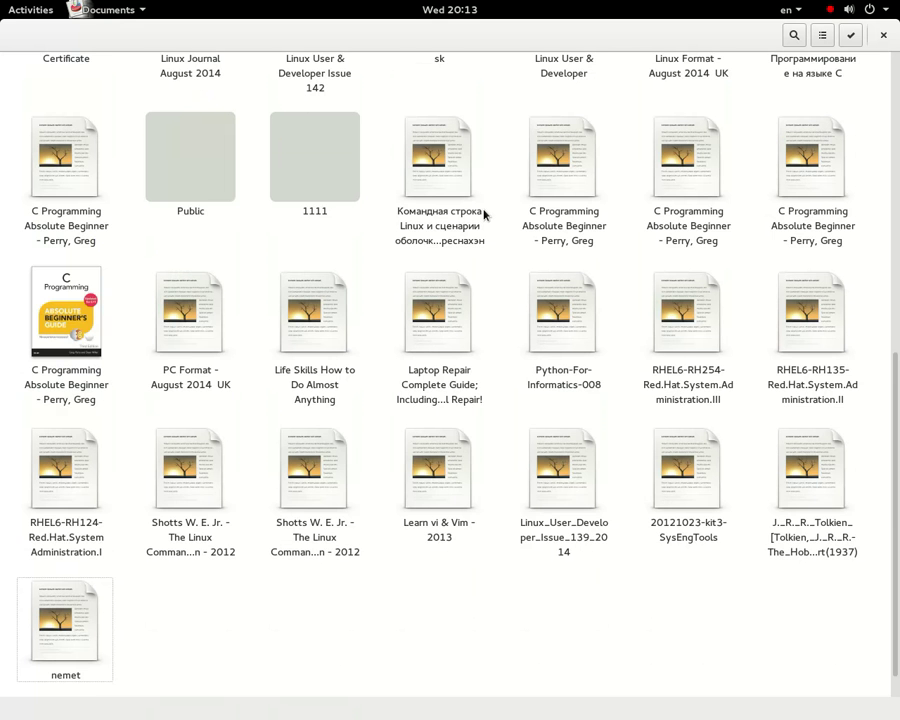
scroll(484, 214, up, 10)
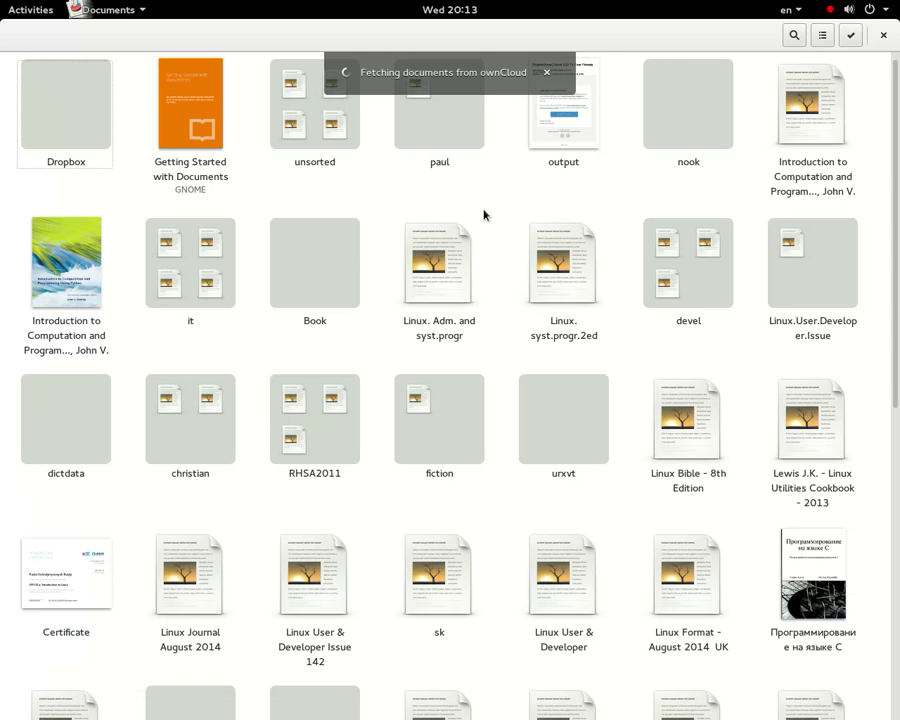
scroll(484, 215, down, 2)
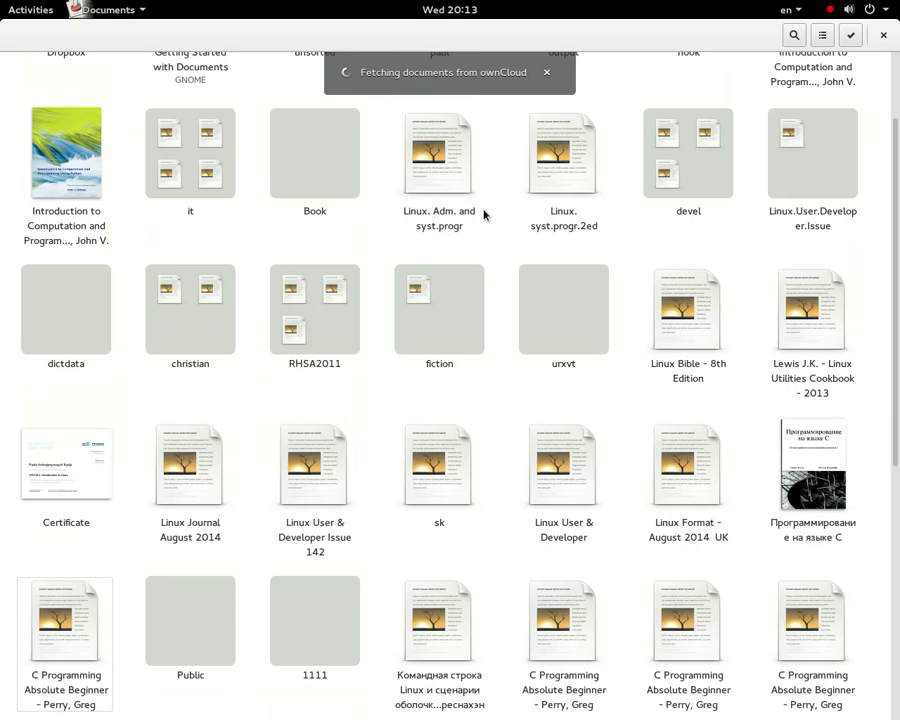
scroll(484, 215, up, 2)
scroll(484, 215, down, 2)
scroll(484, 215, up, 2)
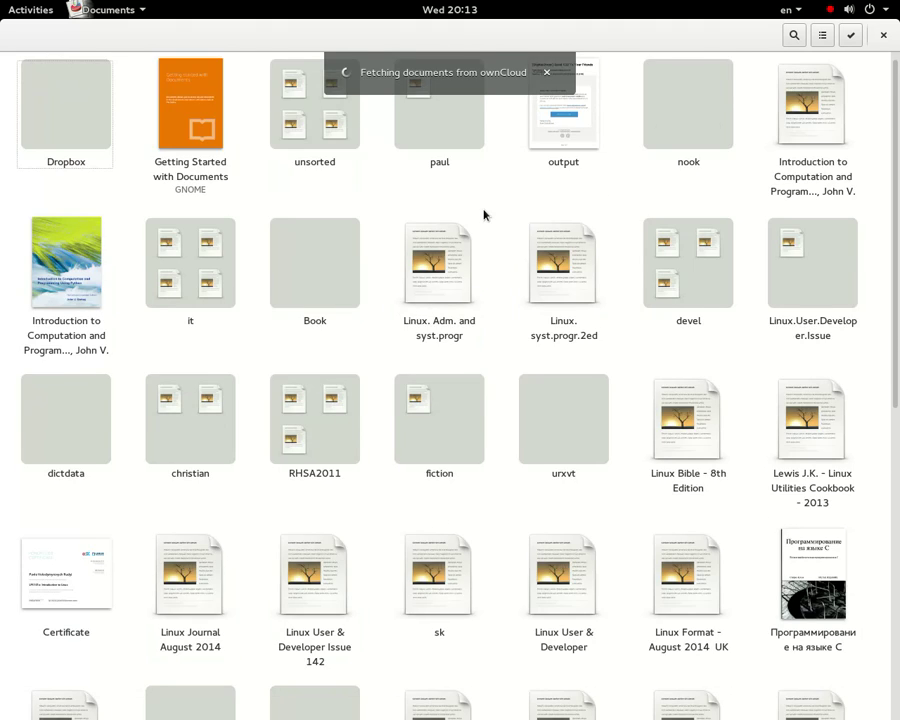
scroll(484, 215, down, 10)
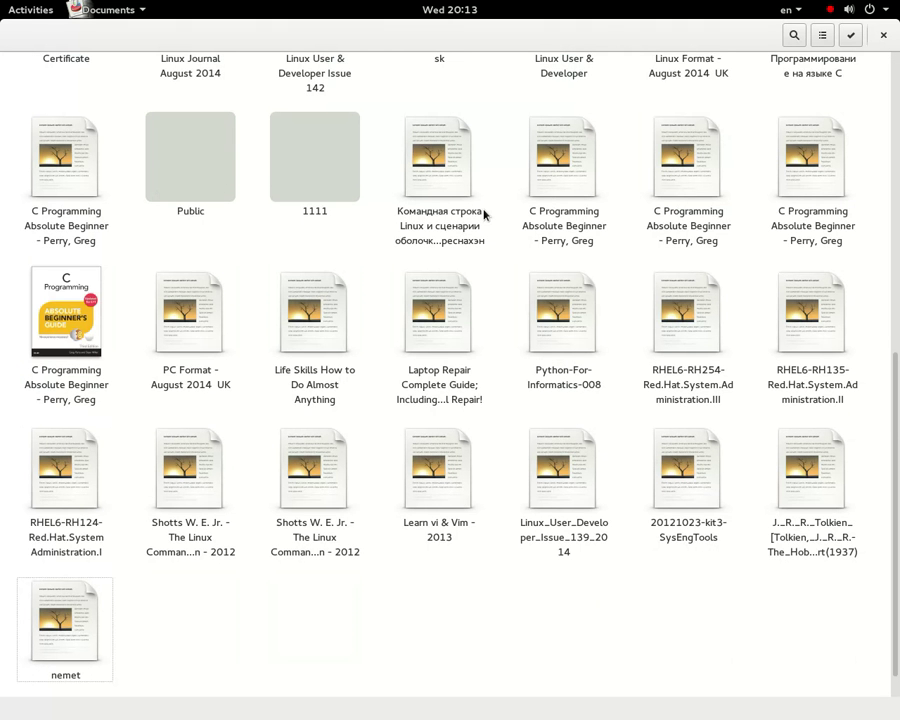
scroll(47, 608, down, 1)
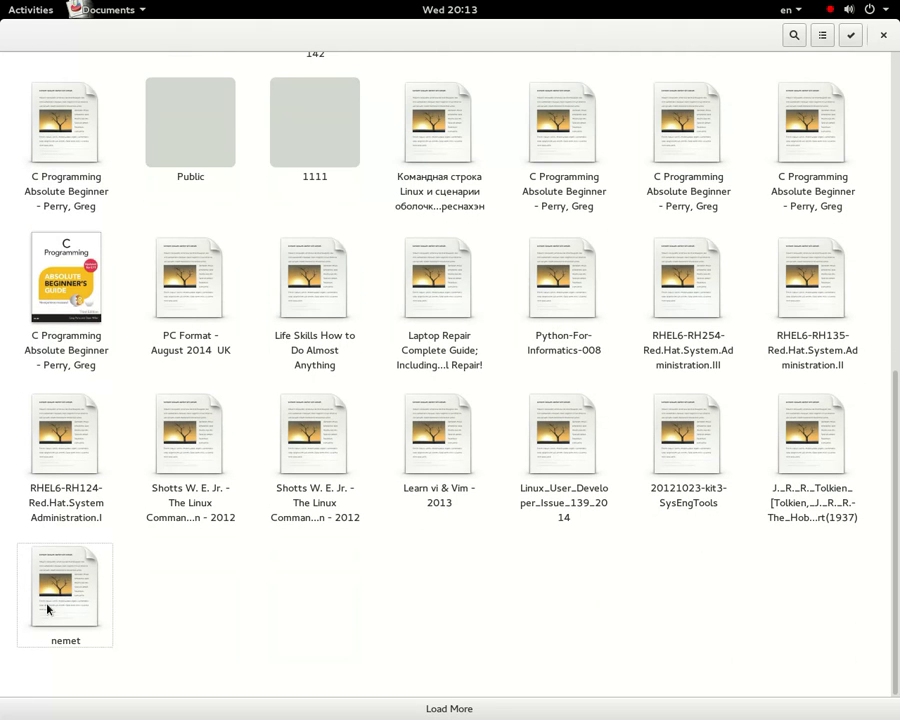
scroll(72, 434, up, 10)
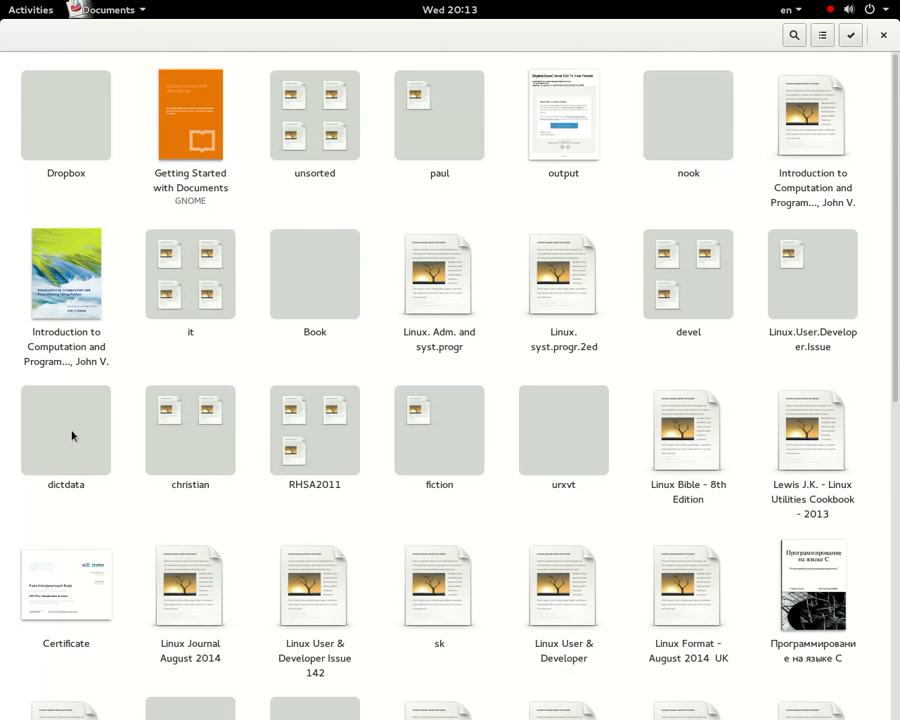
Open the Getting Started with Documents guide and page through it to the Learn more page, page 6
click(206, 140)
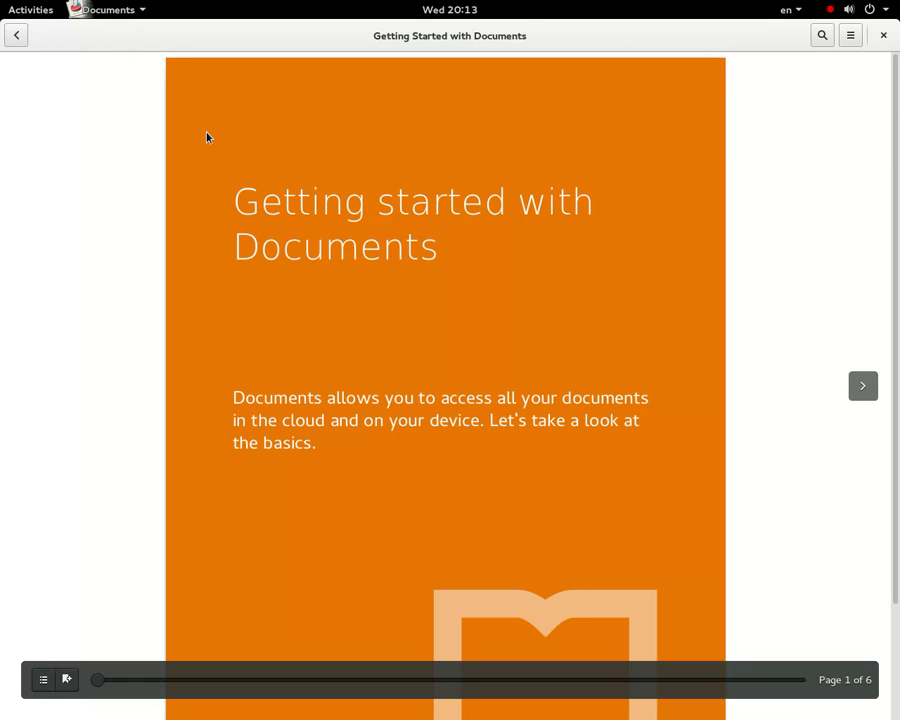
scroll(317, 391, down, 3)
scroll(273, 412, up, 3)
scroll(273, 412, down, 3)
key(Right)
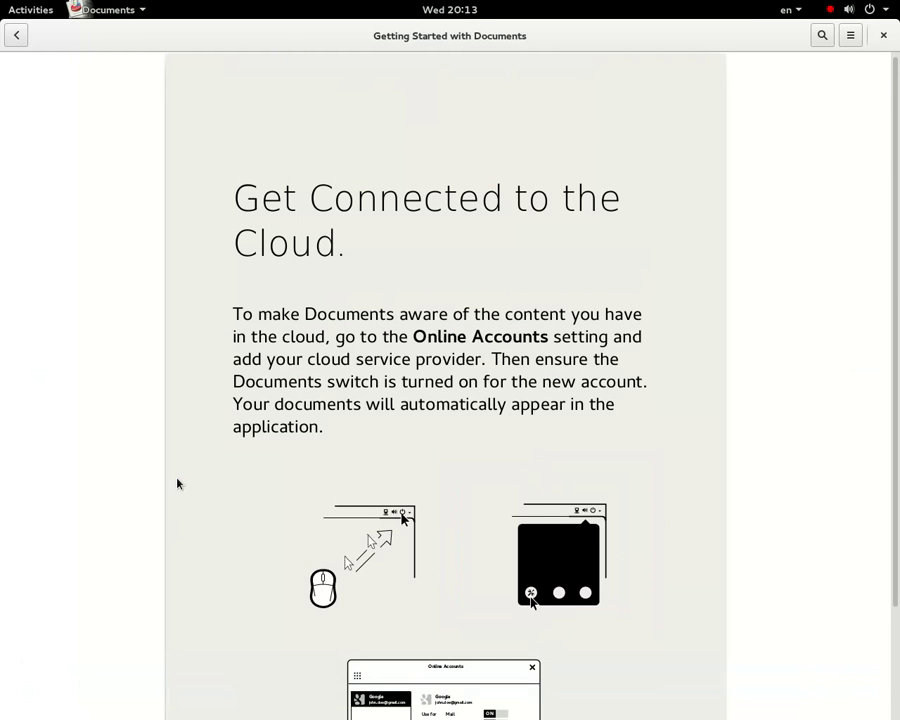
key(Right)
key(Right)
key(Right)
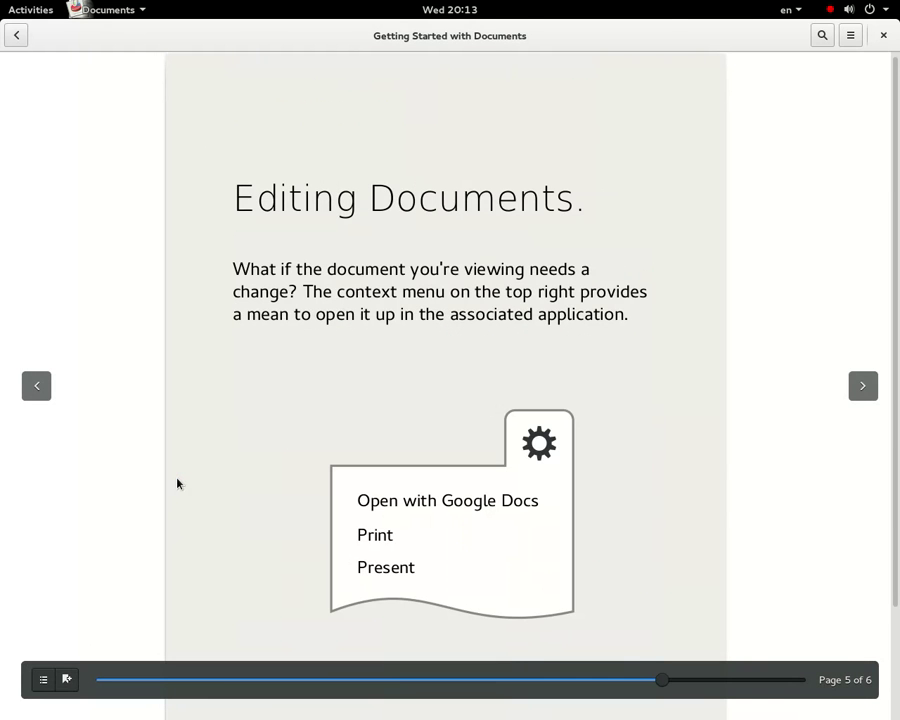
key(Right)
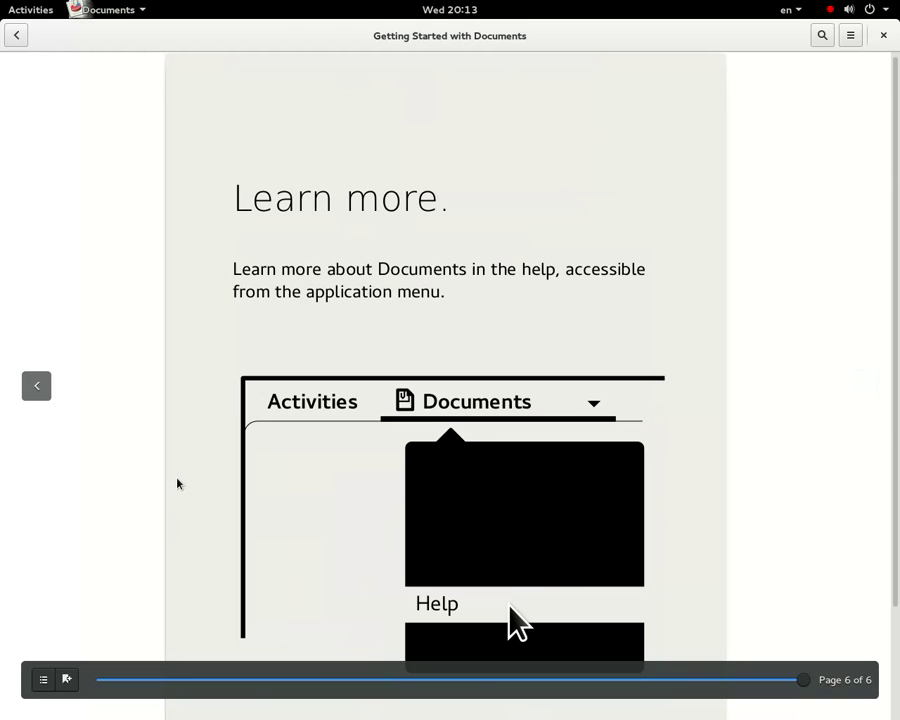
Page back to the guide's cover, go forward again to the Editing Documents page, and return to page 1
key(Left)
key(Left)
key(Left)
key(Left)
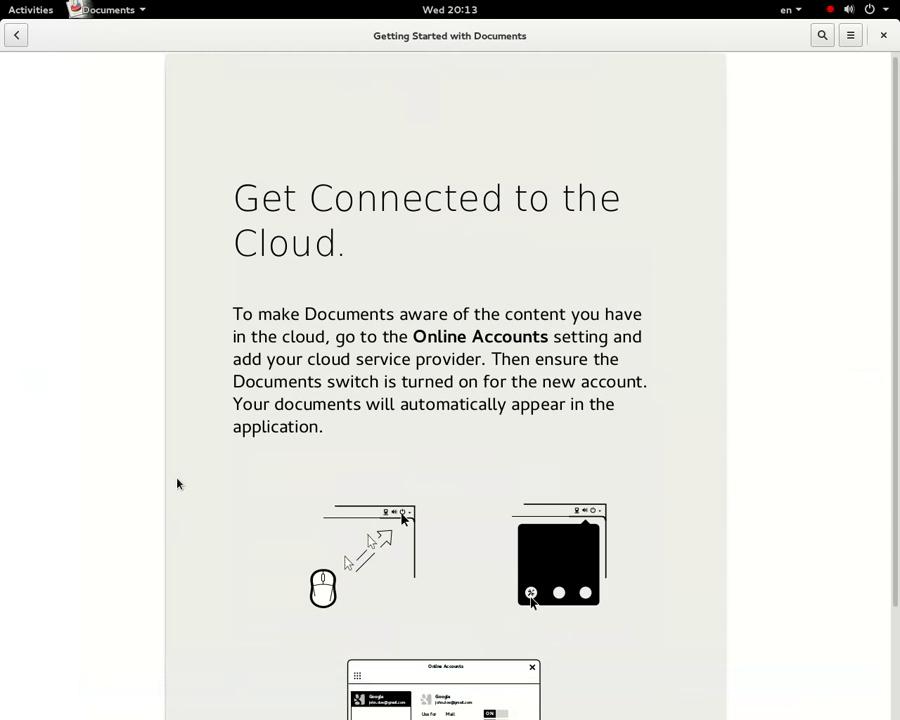
key(Left)
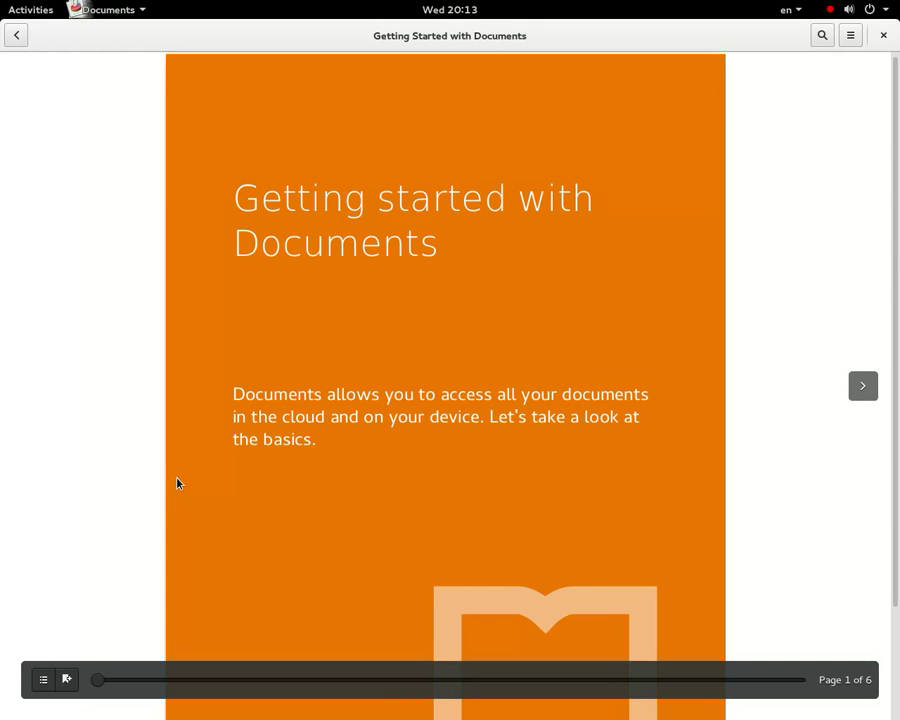
key(Right)
key(Right)
key(Right)
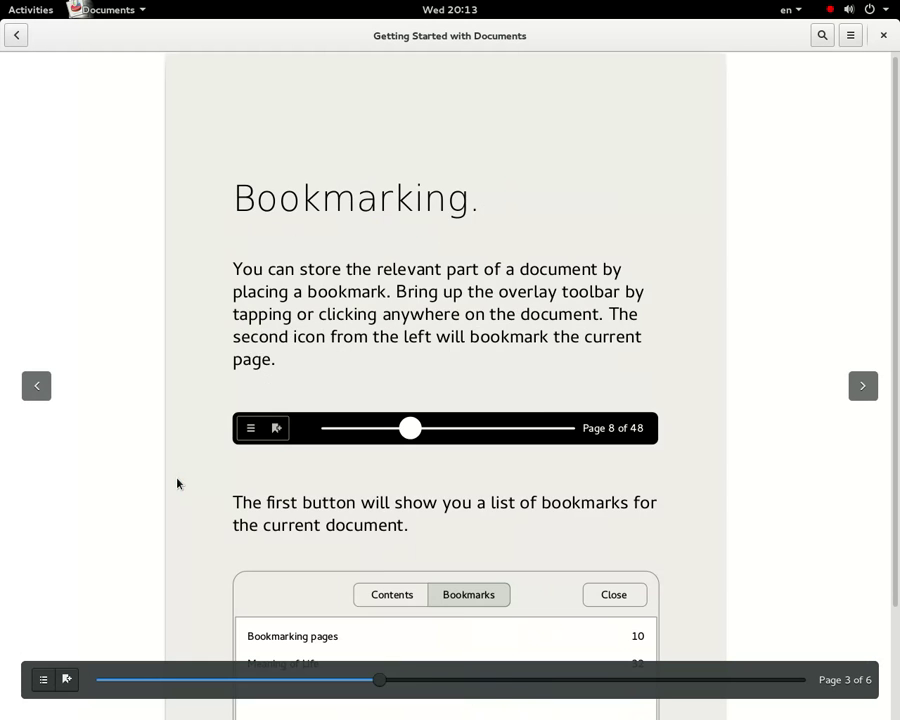
key(Right)
key(Right)
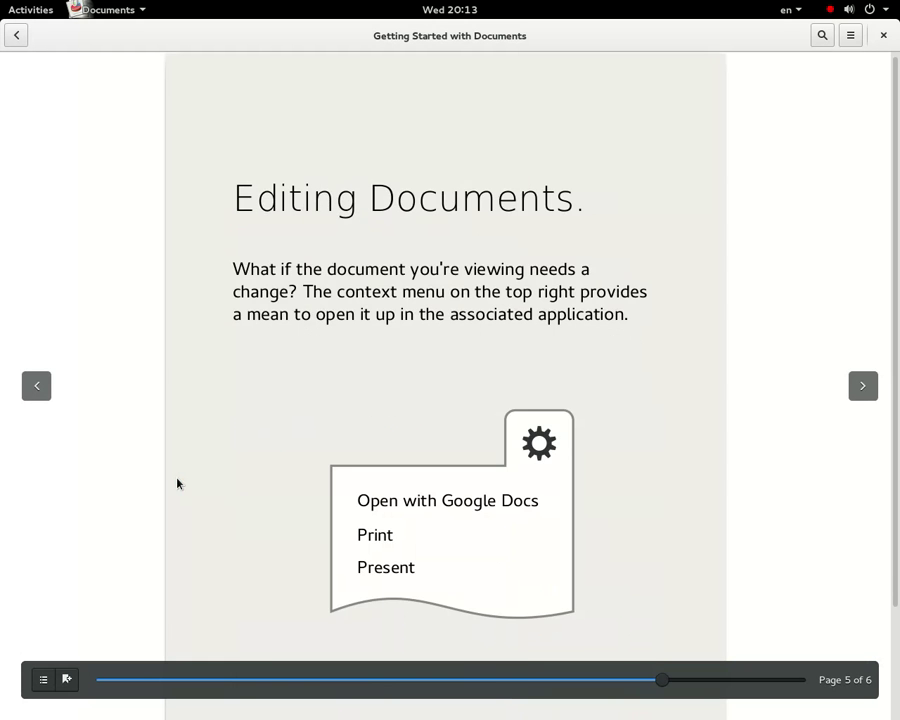
key(Left)
key(Left)
key(Left)
key(Left)
key(Left)
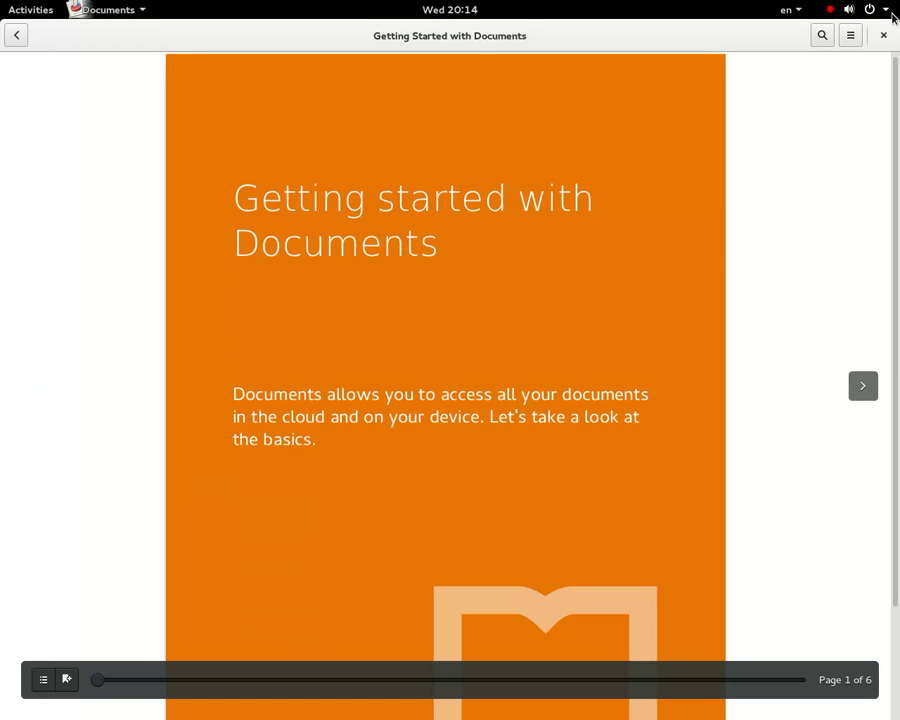
Look at the guide's printing, presenting, zooming and rotating options, and return to the document collection
click(853, 37)
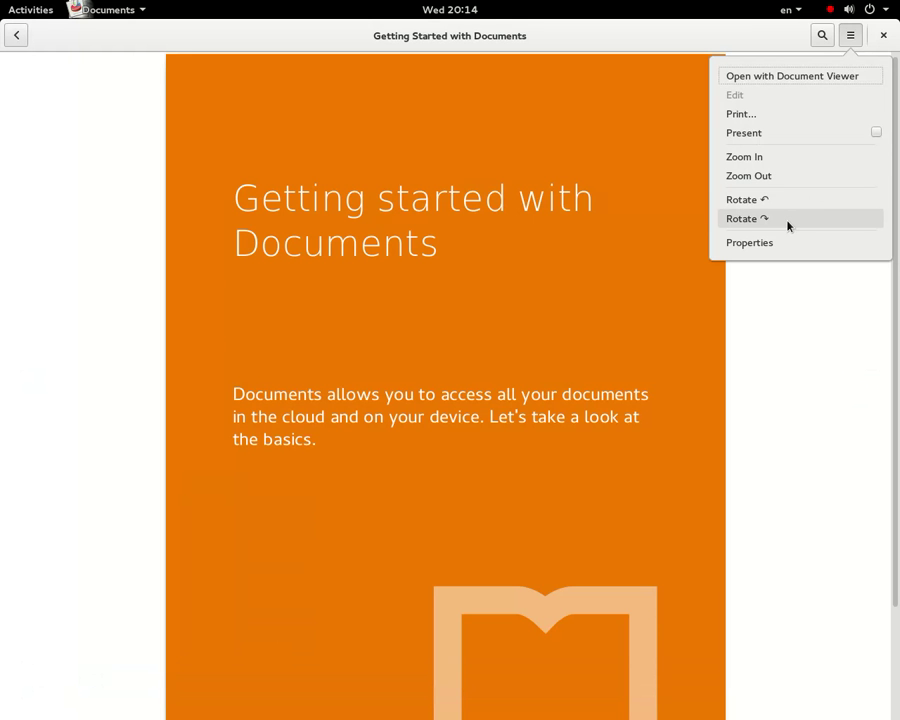
click(731, 420)
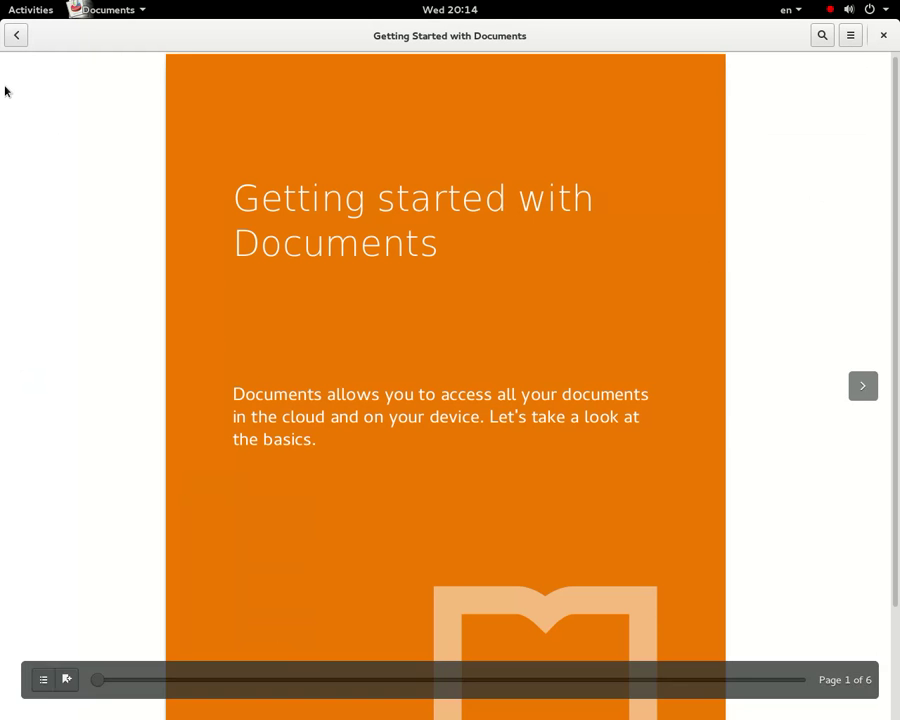
click(11, 37)
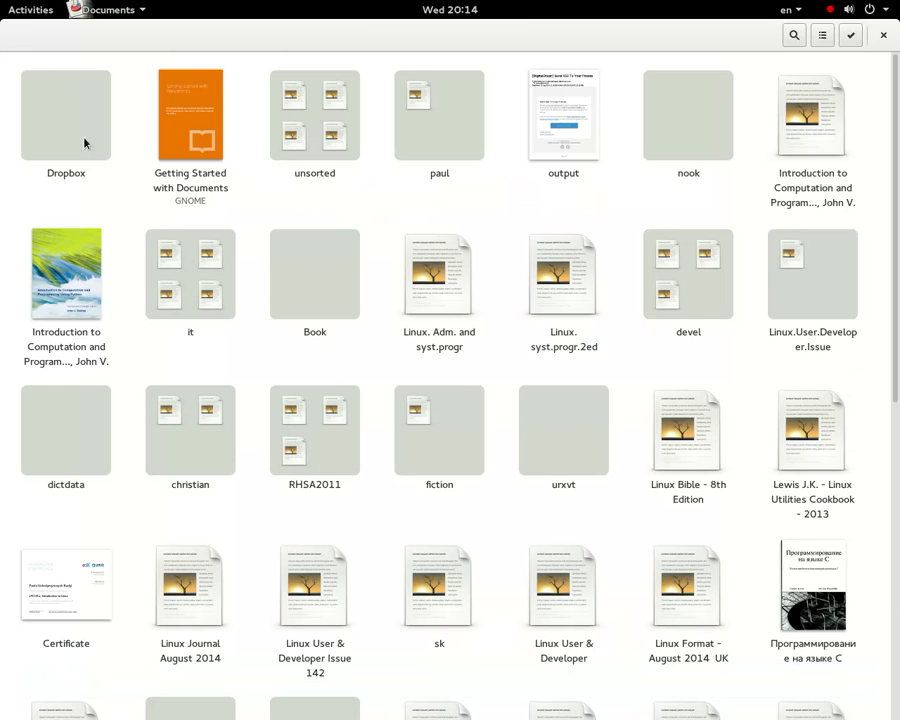
Look over the document collection down to its last item and back, and close Documents
scroll(287, 548, down, 10)
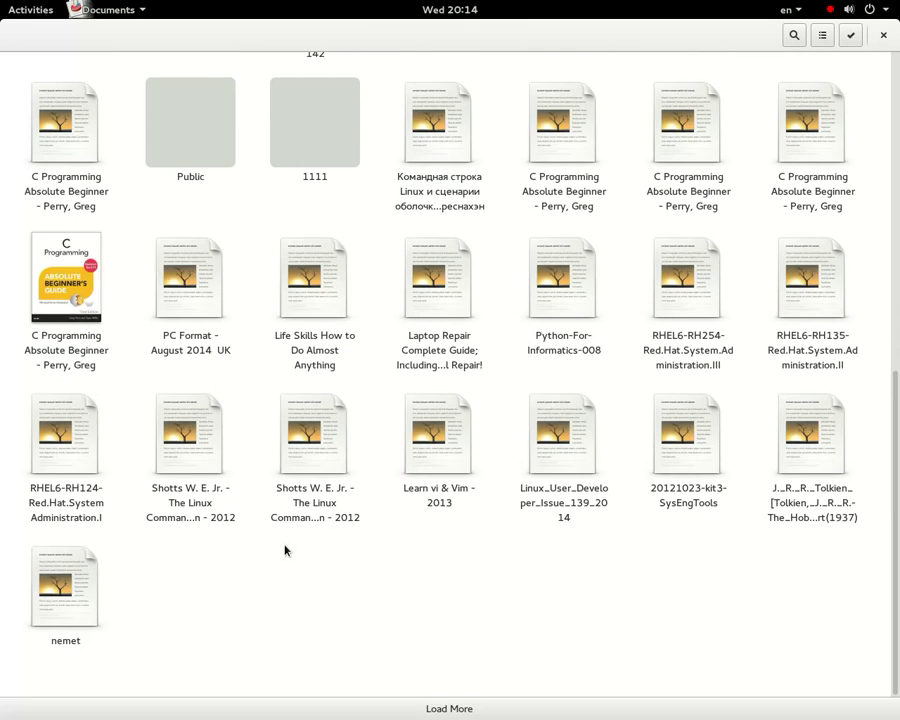
scroll(490, 440, up, 10)
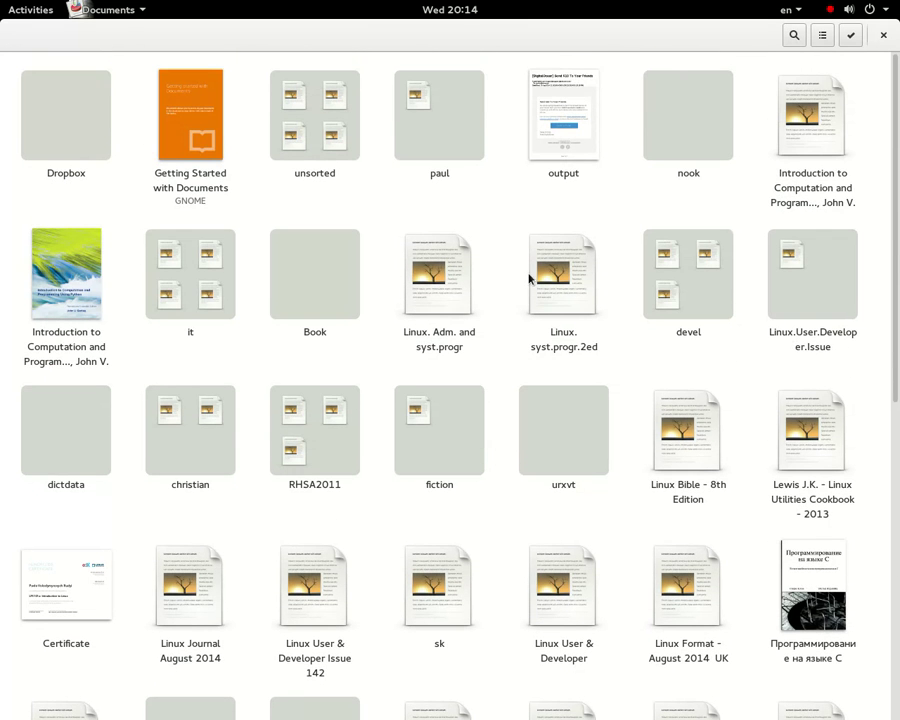
click(889, 48)
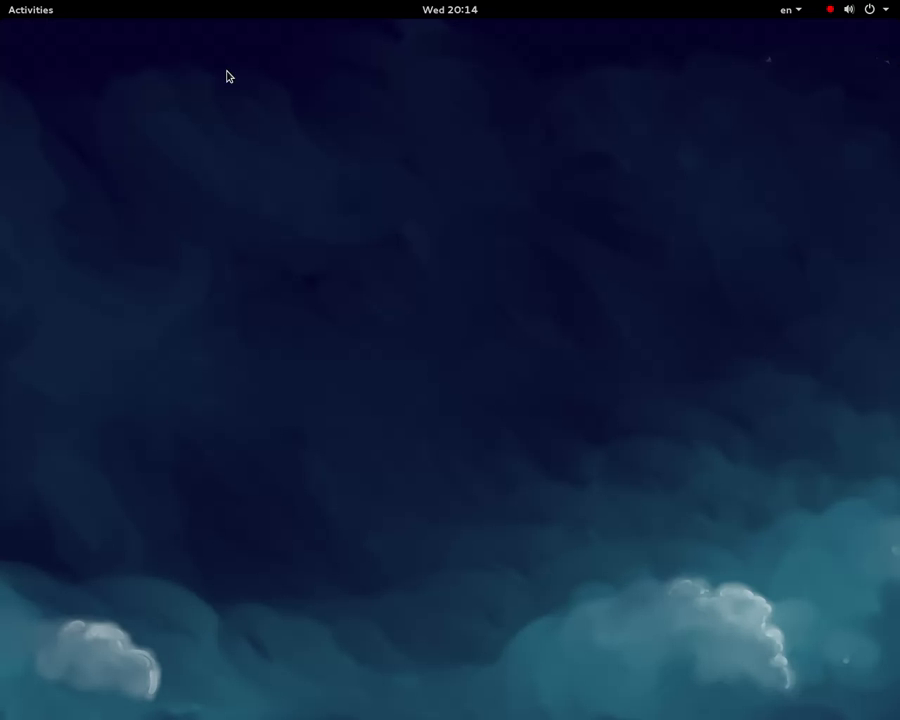
Bring up the application list in the Activities overview and search for "c"
click(14, 8)
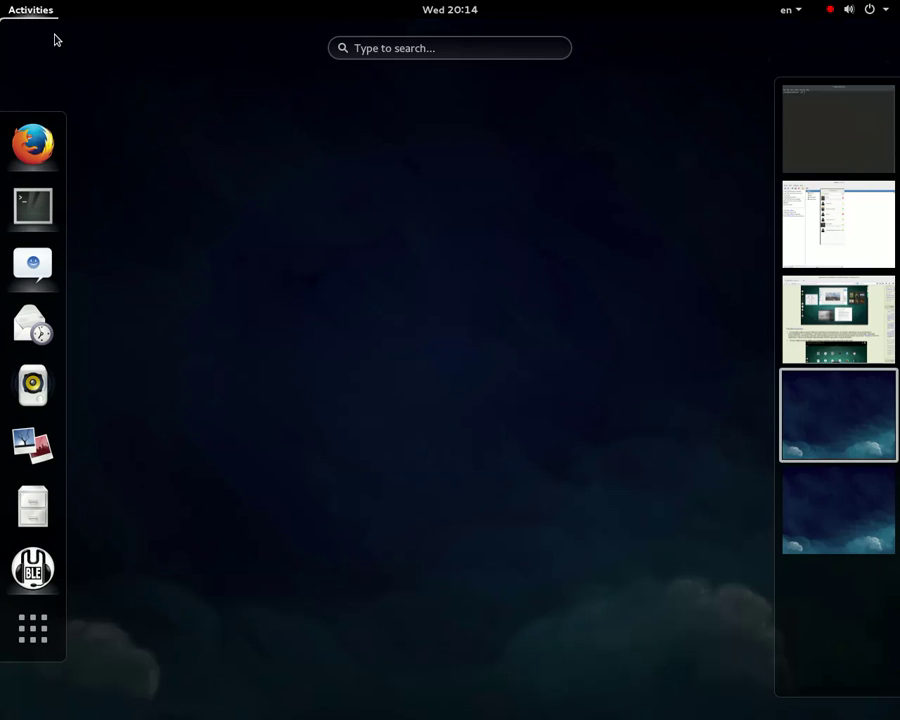
click(32, 628)
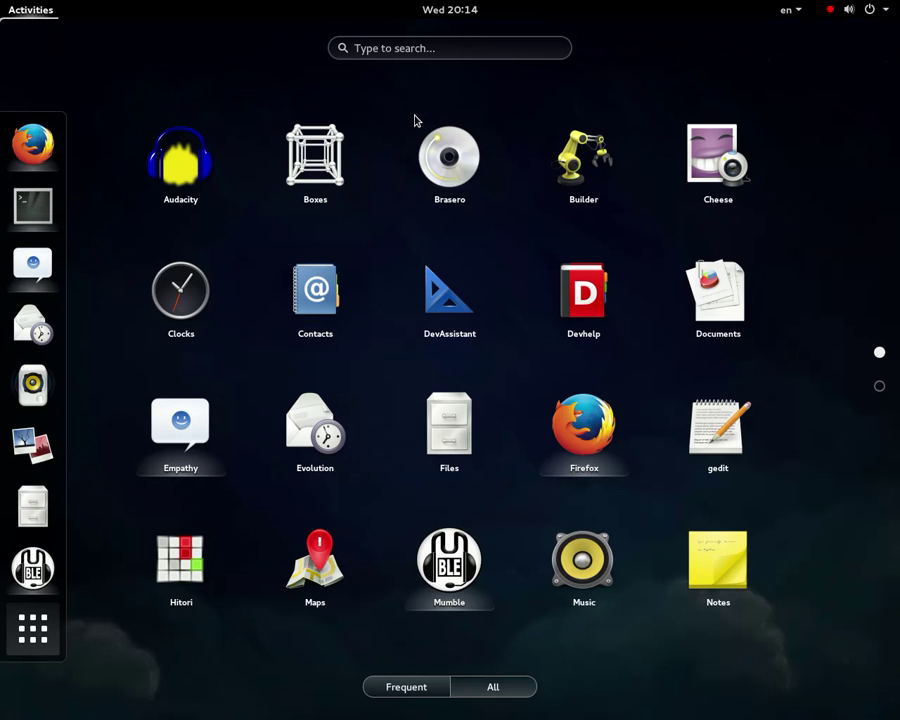
click(541, 52)
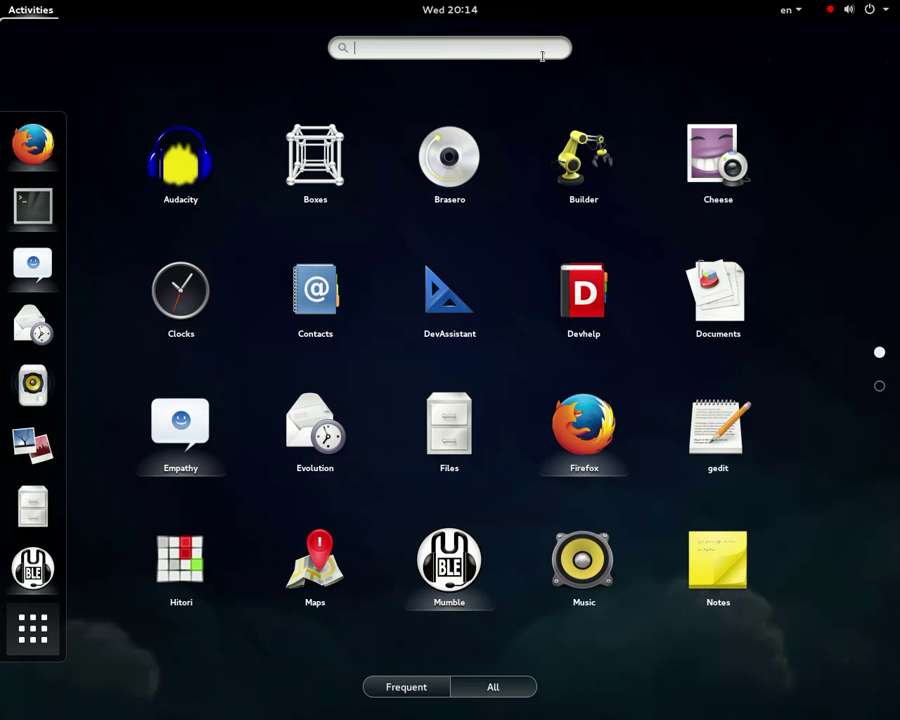
text(c)
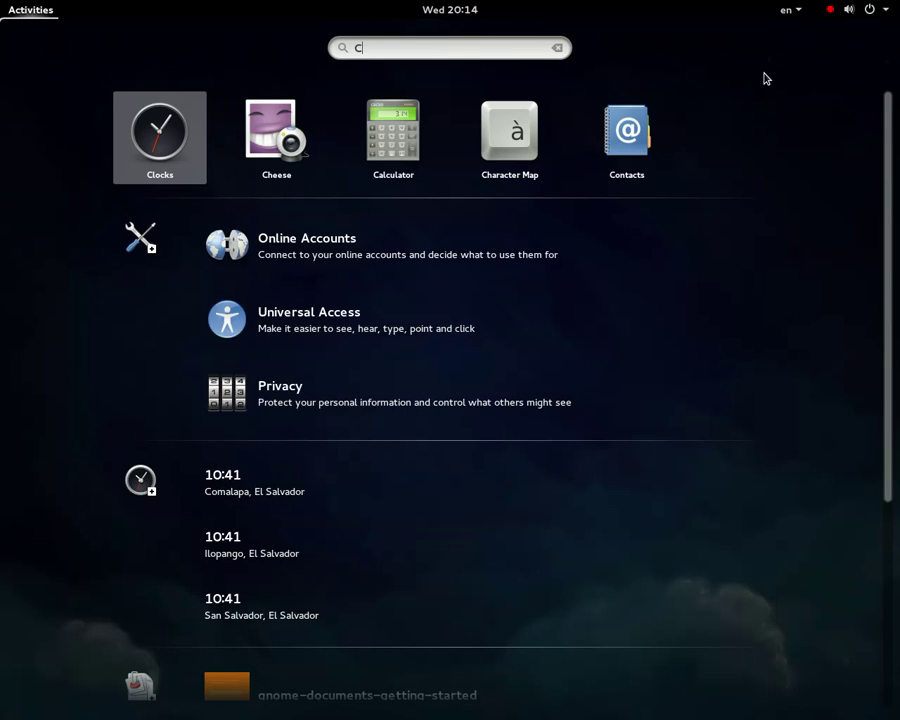
Replace the search text with the calculation 126*15
key(BackSpace)
text(12)
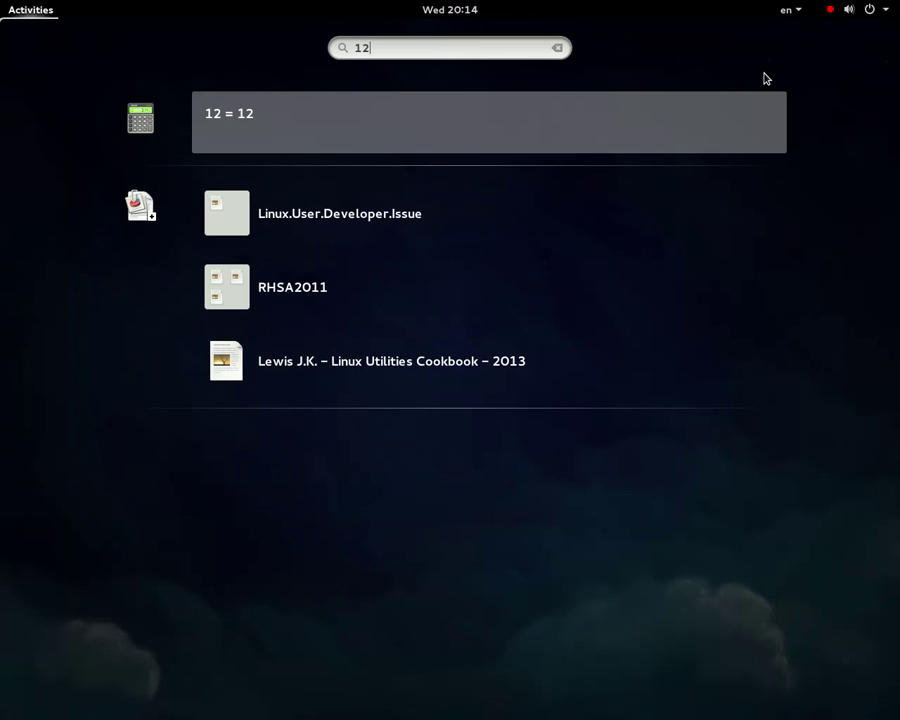
text(6*/)
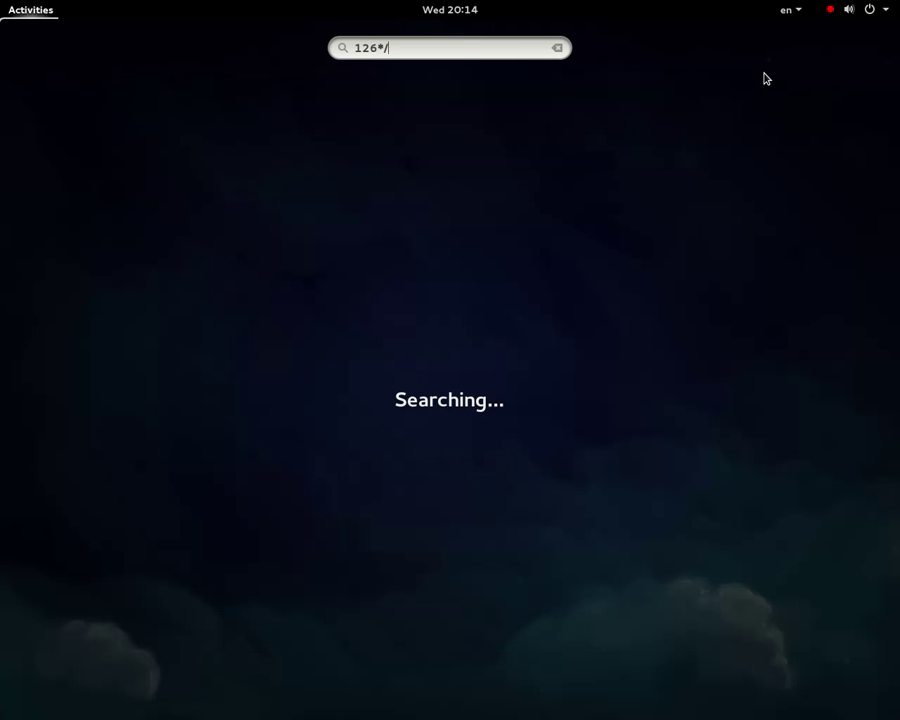
key(BackSpace)
text(15)
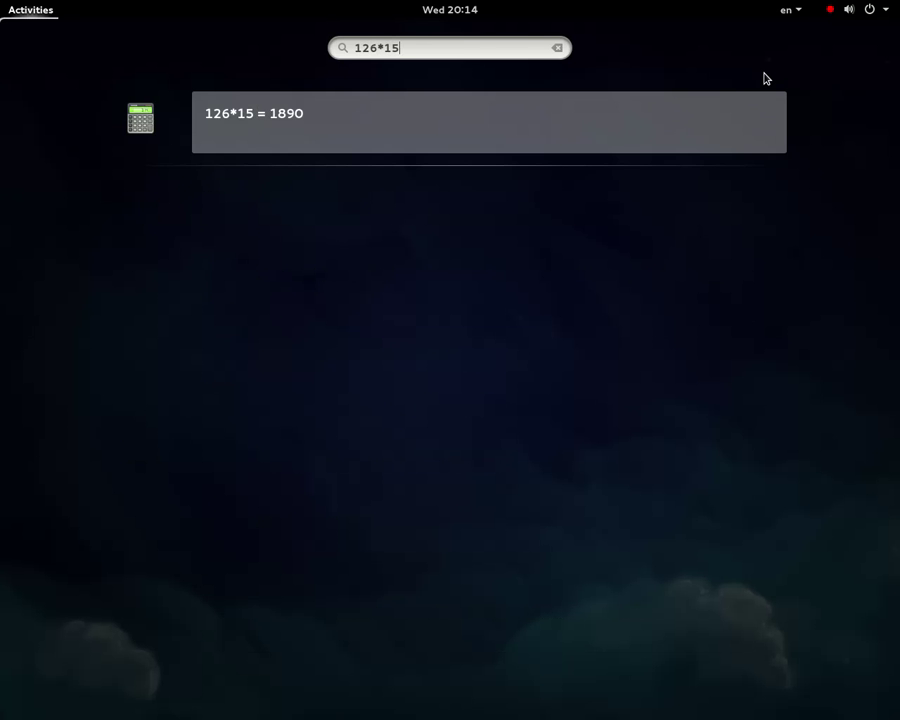
Extend the calculation in the overview search to 126*15/74, and clear the search text
text(/74)
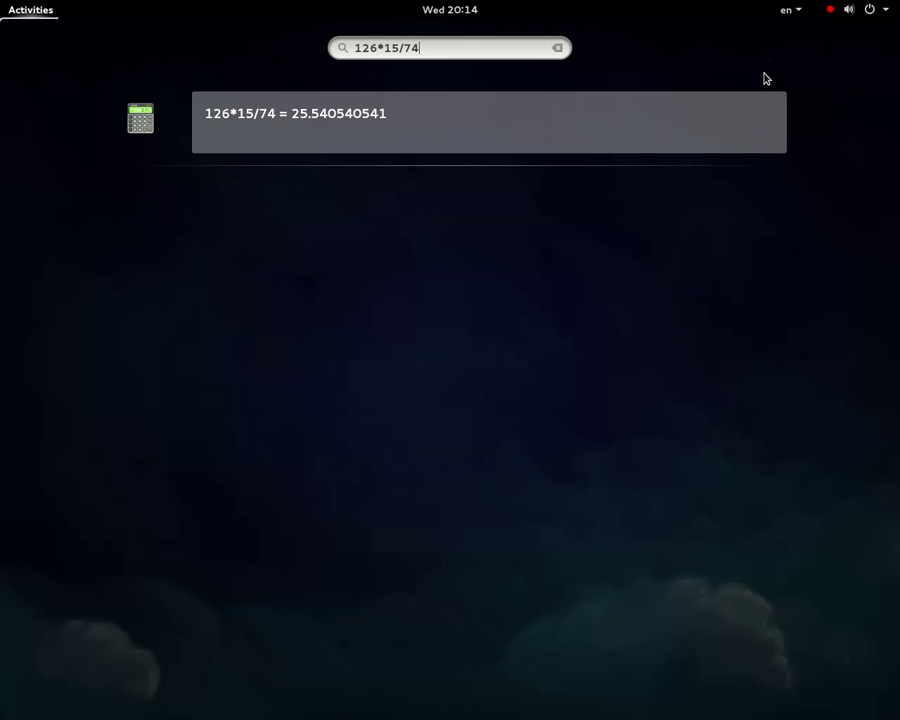
key(BackSpace)
key(BackSpace)
key(BackSpace)
key(BackSpace)
key(BackSpace)
key(BackSpace)
key(BackSpace)
key(BackSpace)
key(BackSpace)
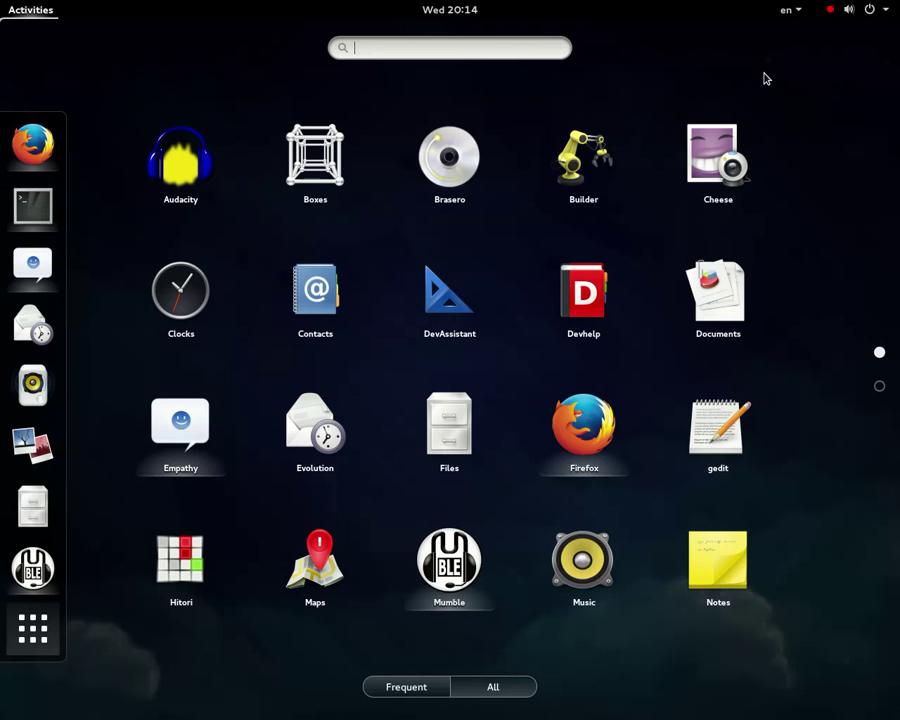
Try the logarithm lg(10) as a calculation in the overview search
text(l)
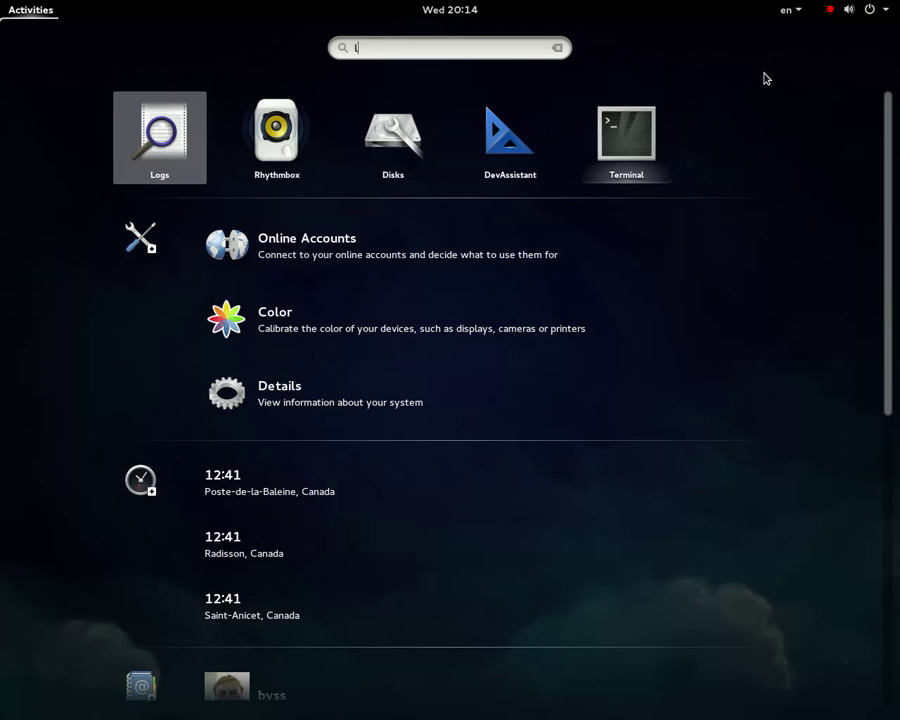
text(g)
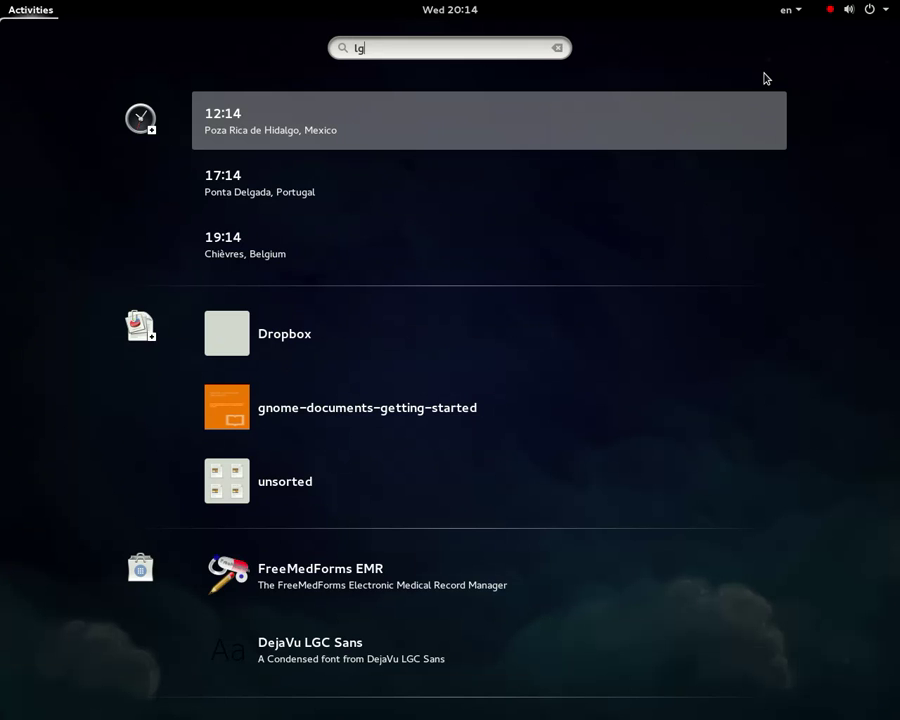
text(()
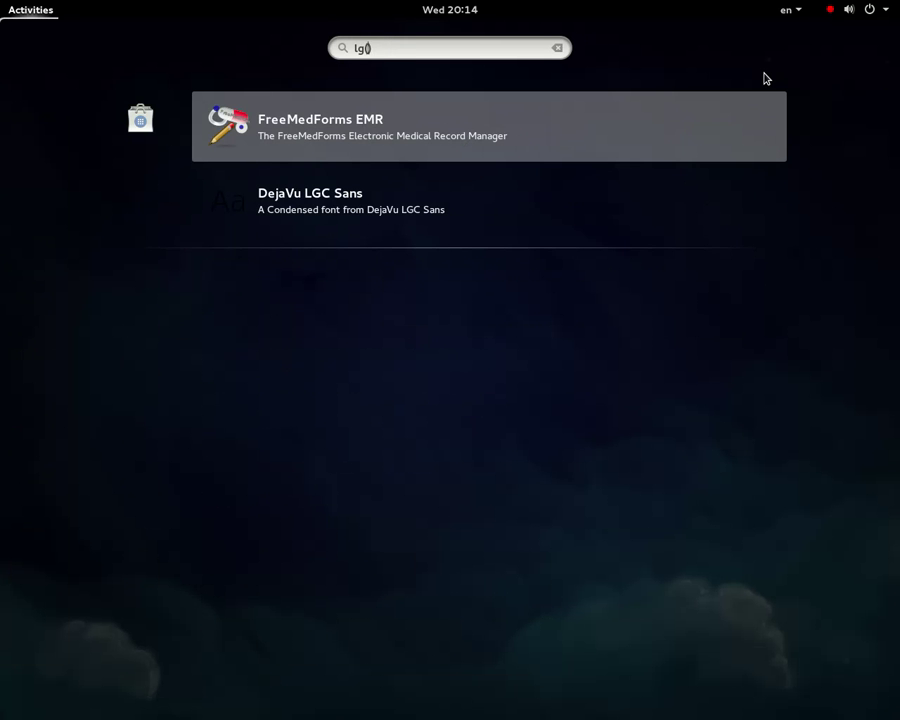
text(10))
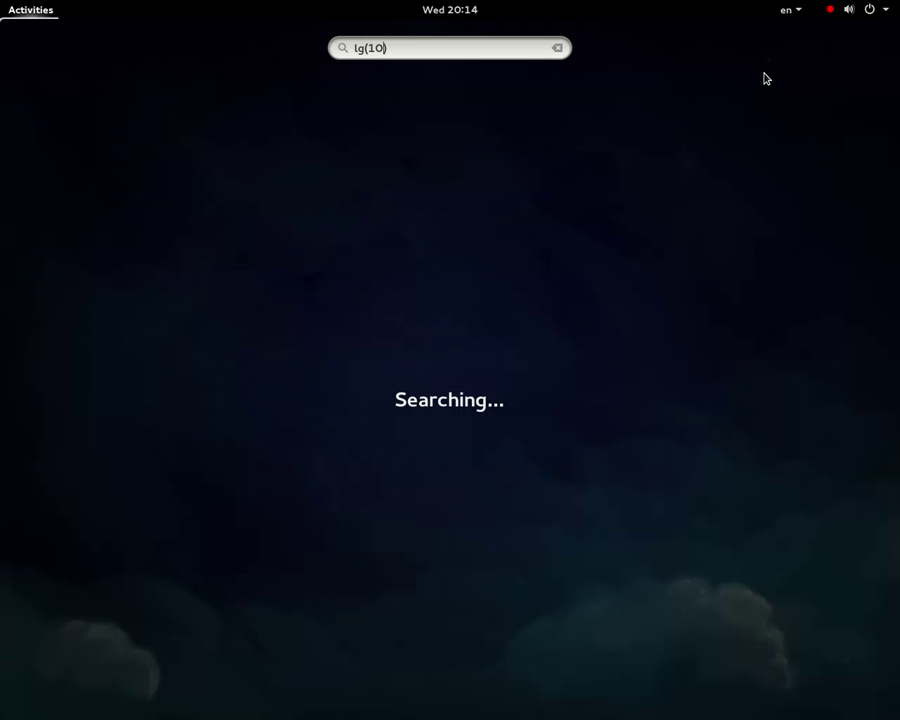
Replace the search text with "Linux" and look through the matching documents and software
key(BackSpace)
key(BackSpace)
key(BackSpace)
key(BackSpace)
key(BackSpace)
key(BackSpace)
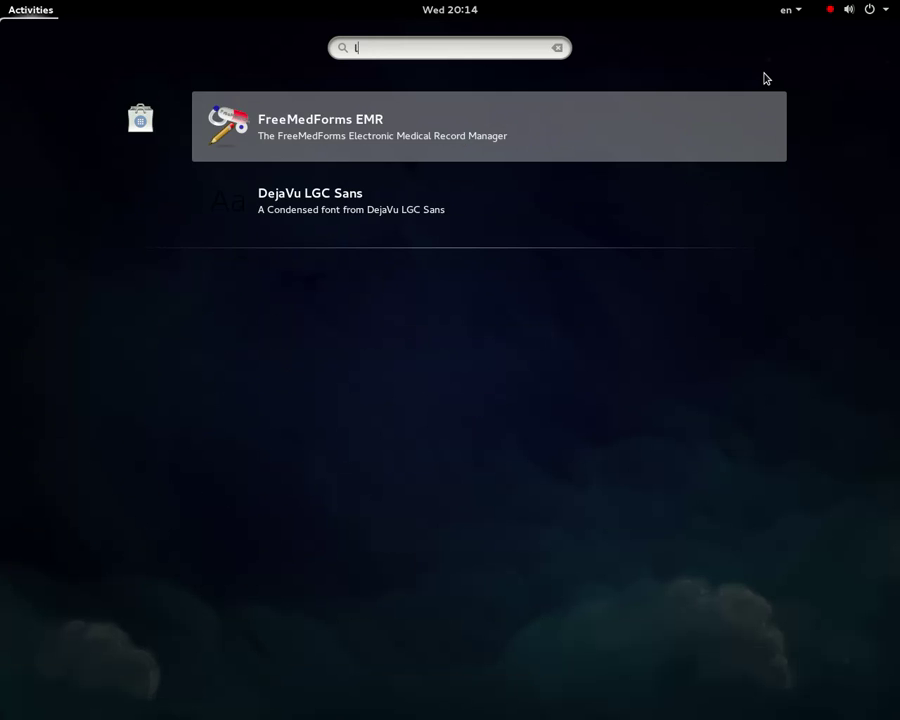
text(f)
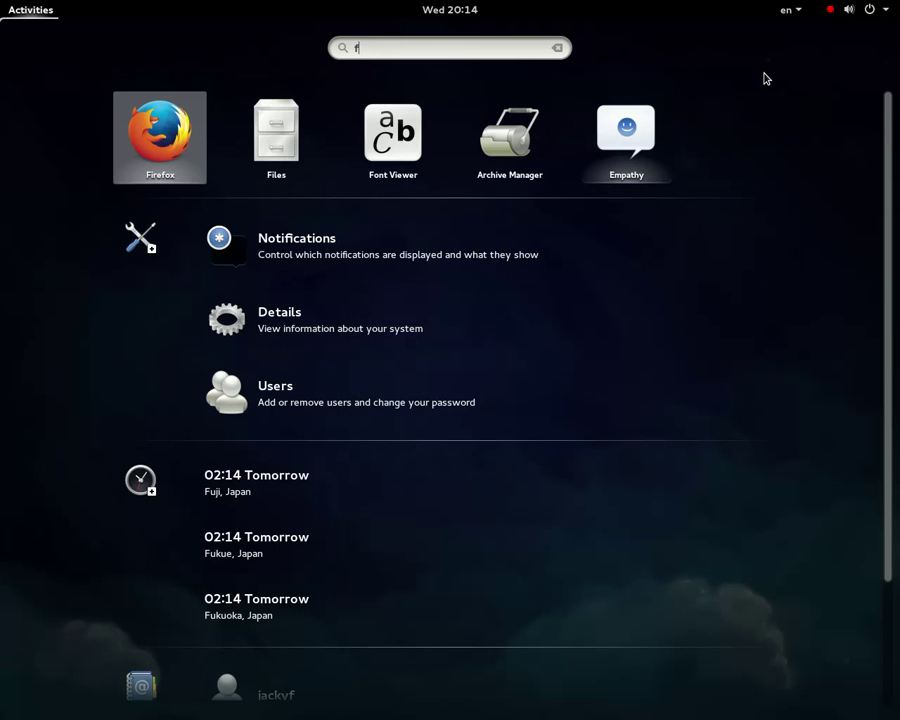
key(BackSpace)
text(L)
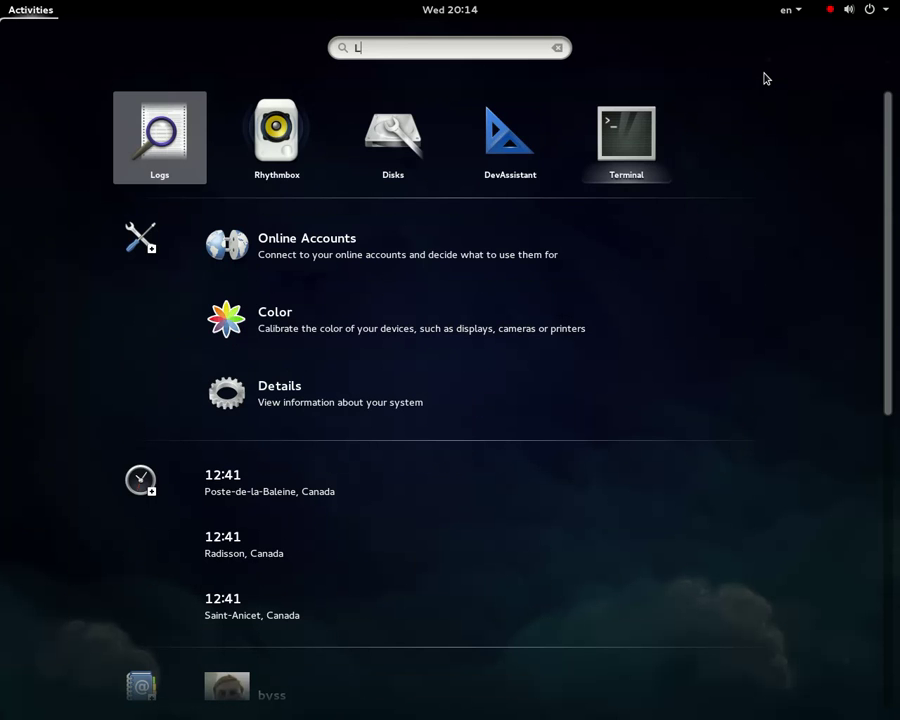
text(inu)
key(BackSpace)
key(BackSpace)
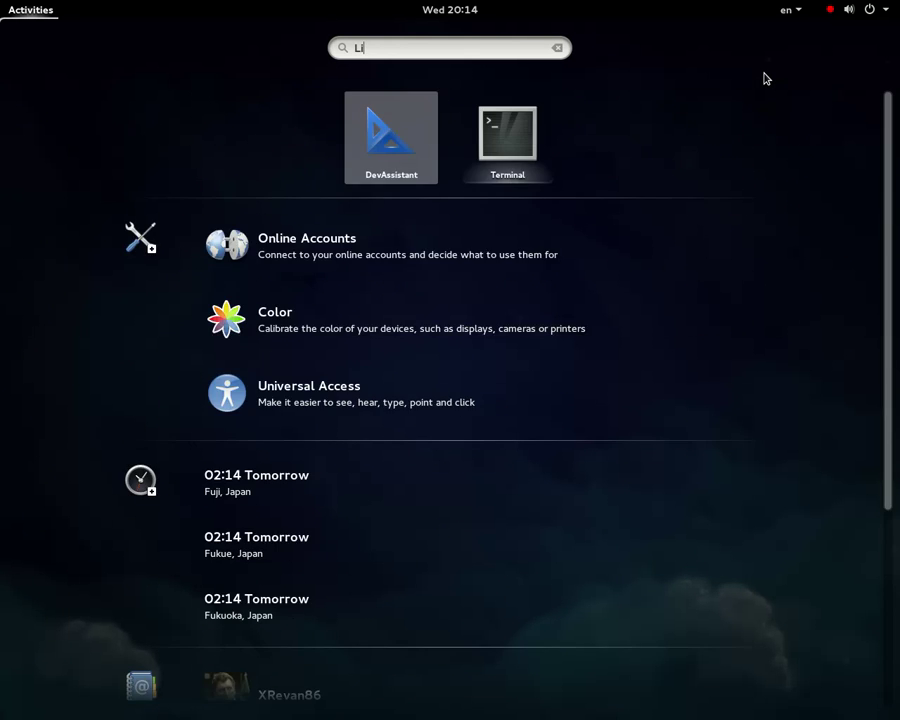
text(nux)
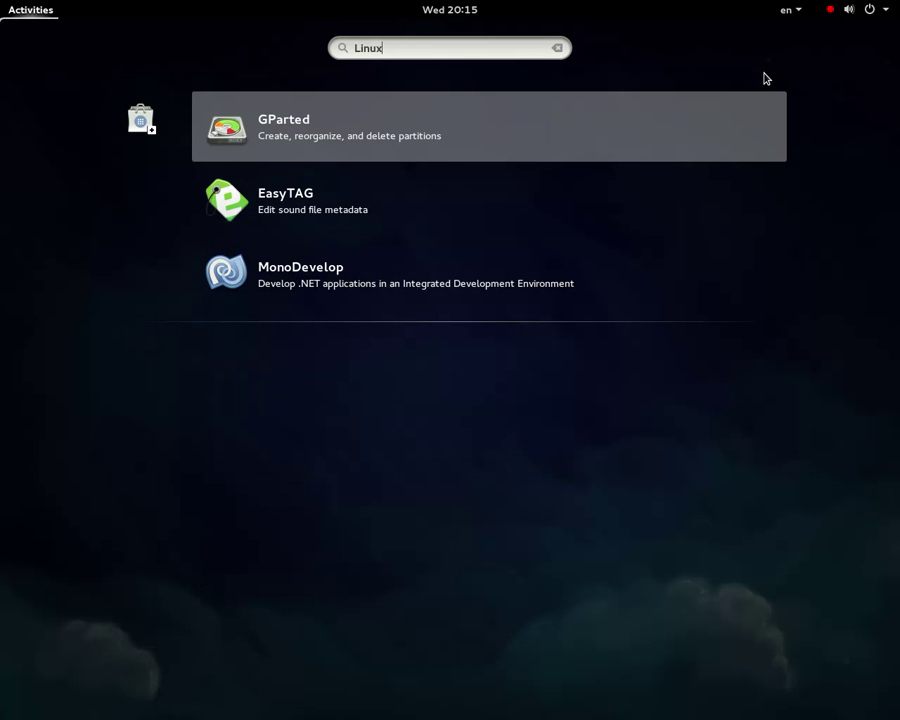
key(Down)
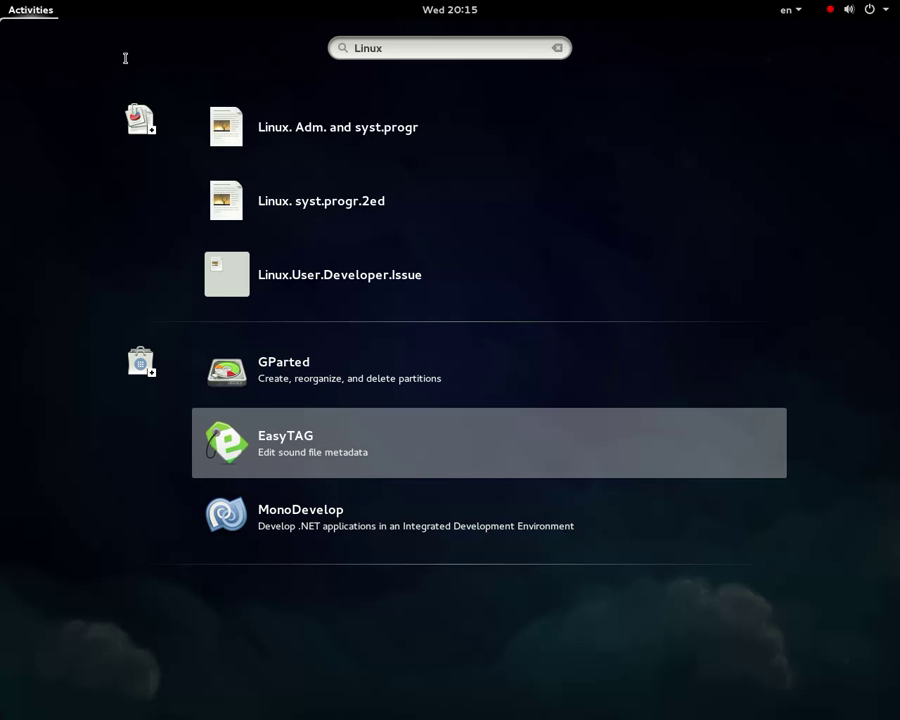
click(411, 54)
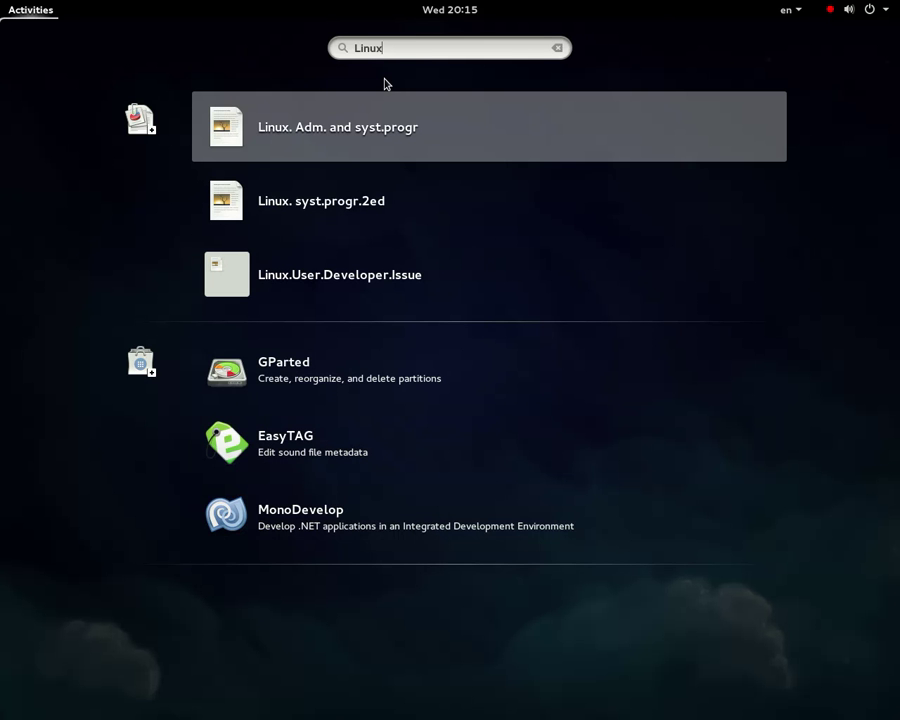
Replace the search text with "wea" and open the Weather application
key(BackSpace)
key(BackSpace)
key(BackSpace)
key(BackSpace)
key(BackSpace)
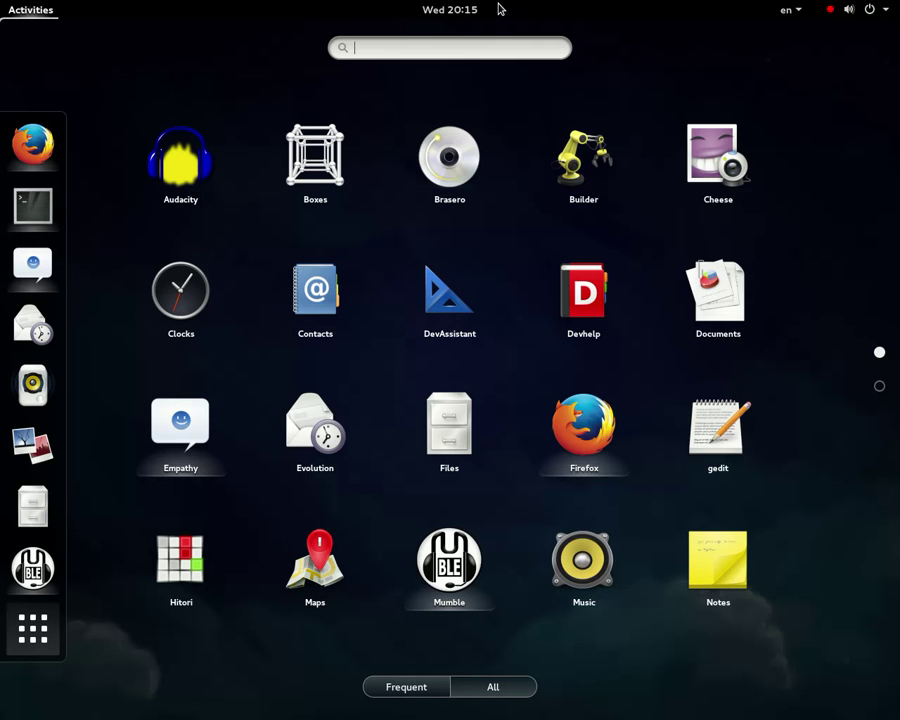
text(w)
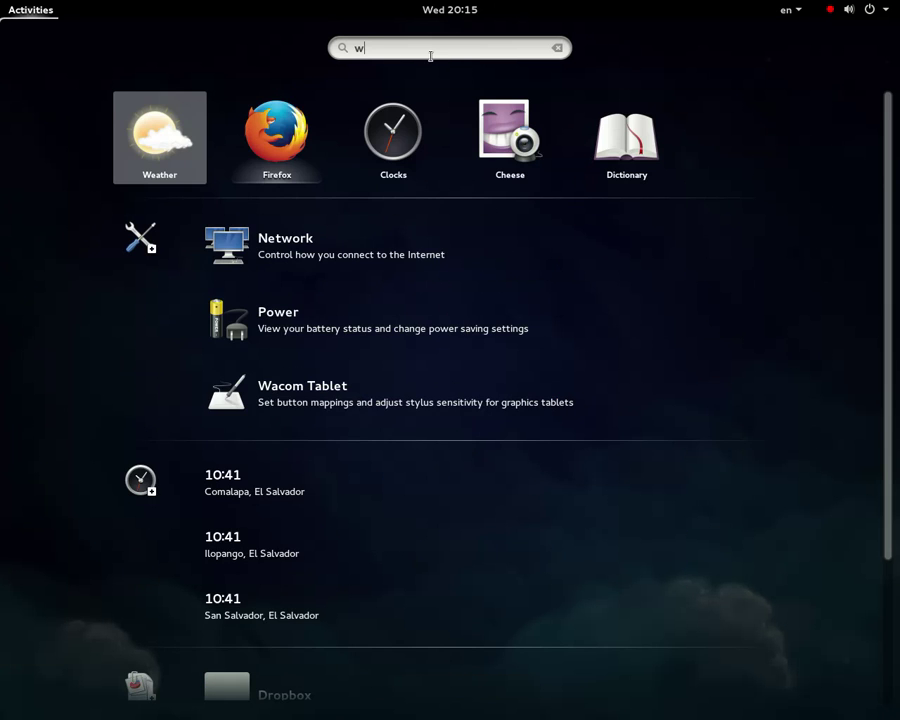
text(ea)
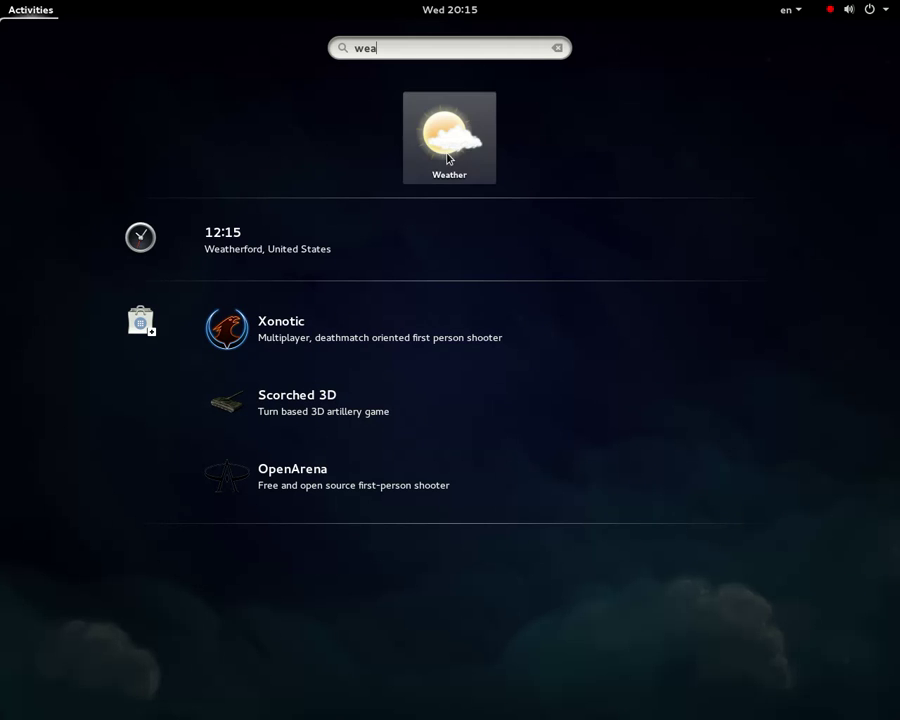
click(448, 140)
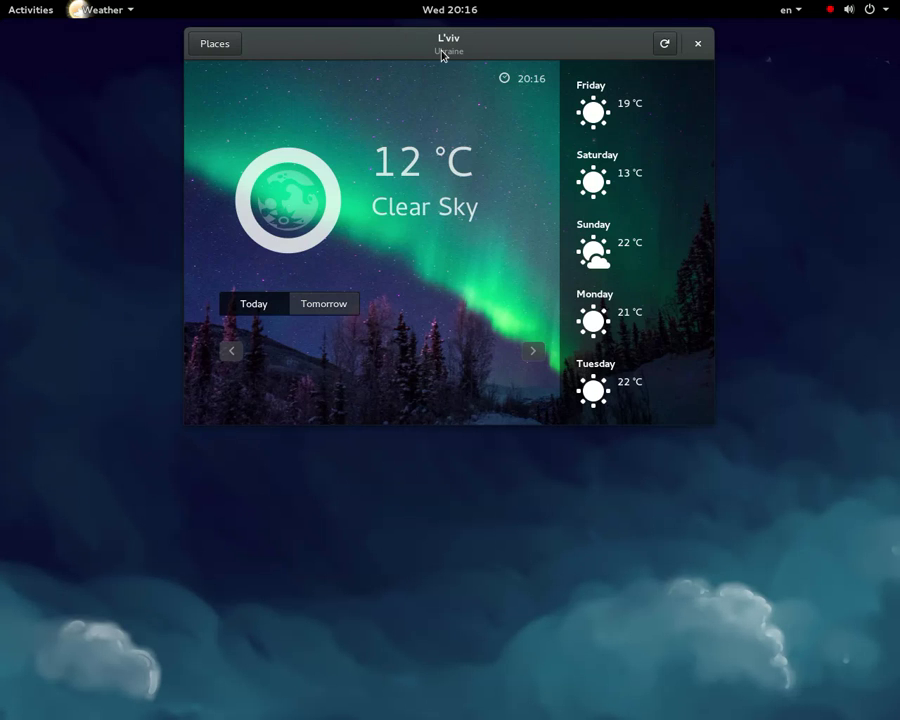
Maximize the Weather window and look through tomorrow's hourly forecast for L'viv to its last hours and back
double_click(442, 53)
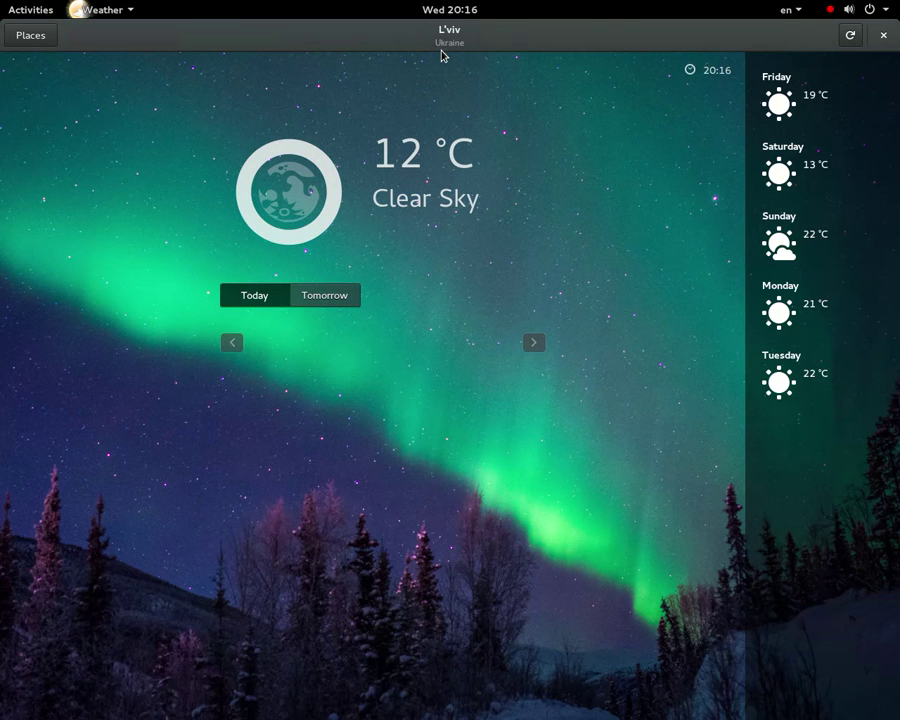
click(322, 296)
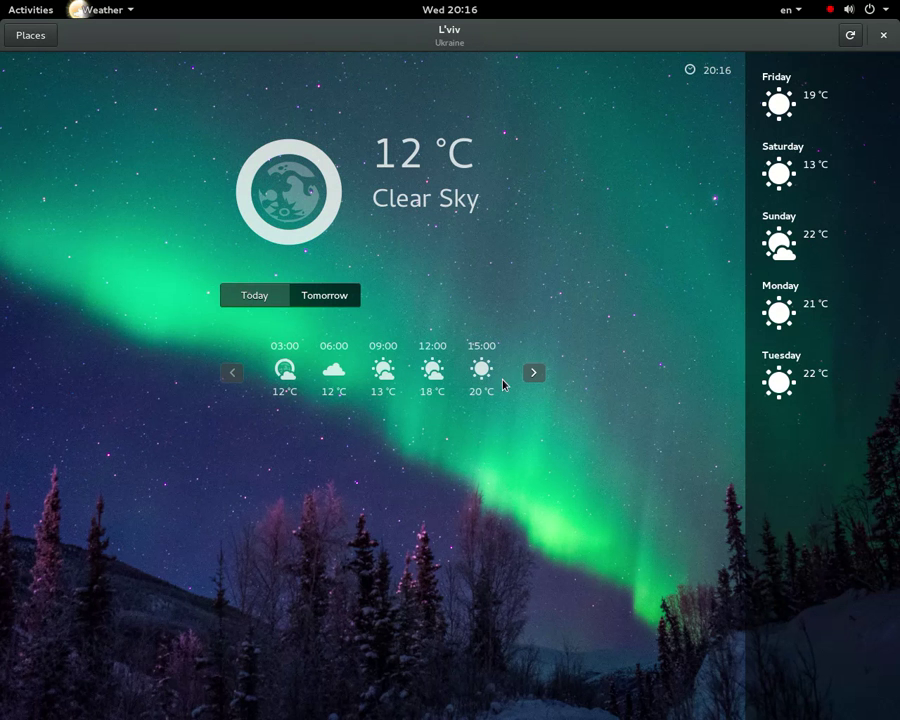
click(536, 377)
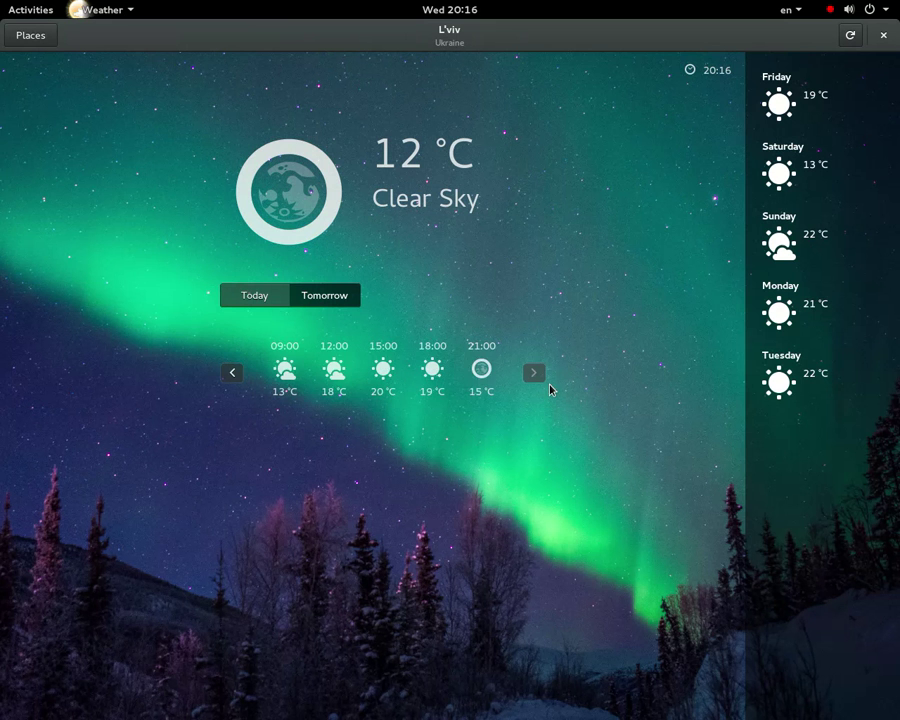
click(243, 379)
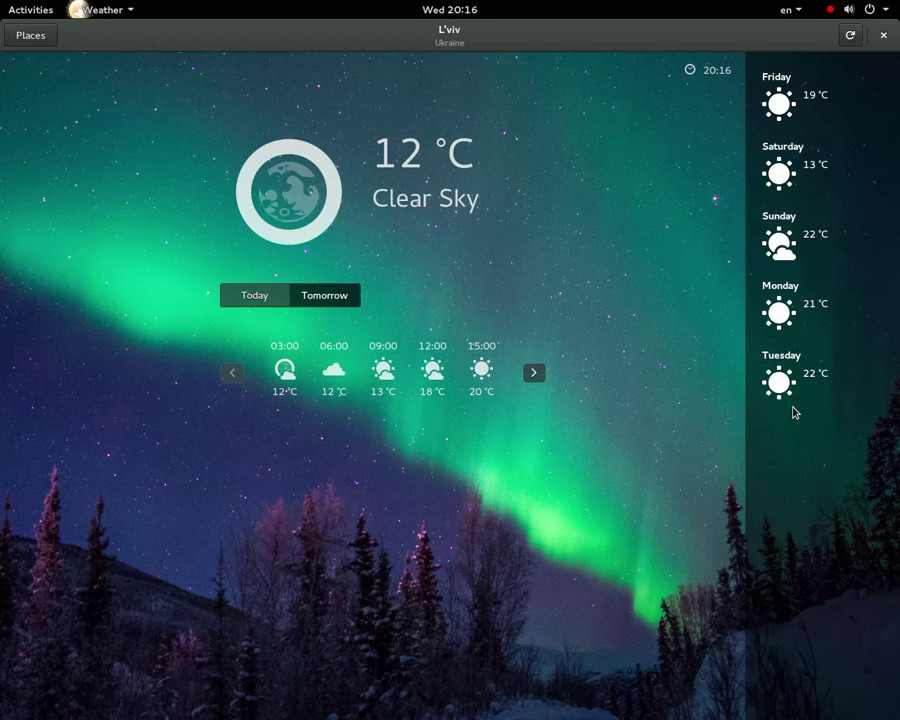
Set the Weather application's temperature unit to Fahrenheit
click(114, 9)
click(130, 79)
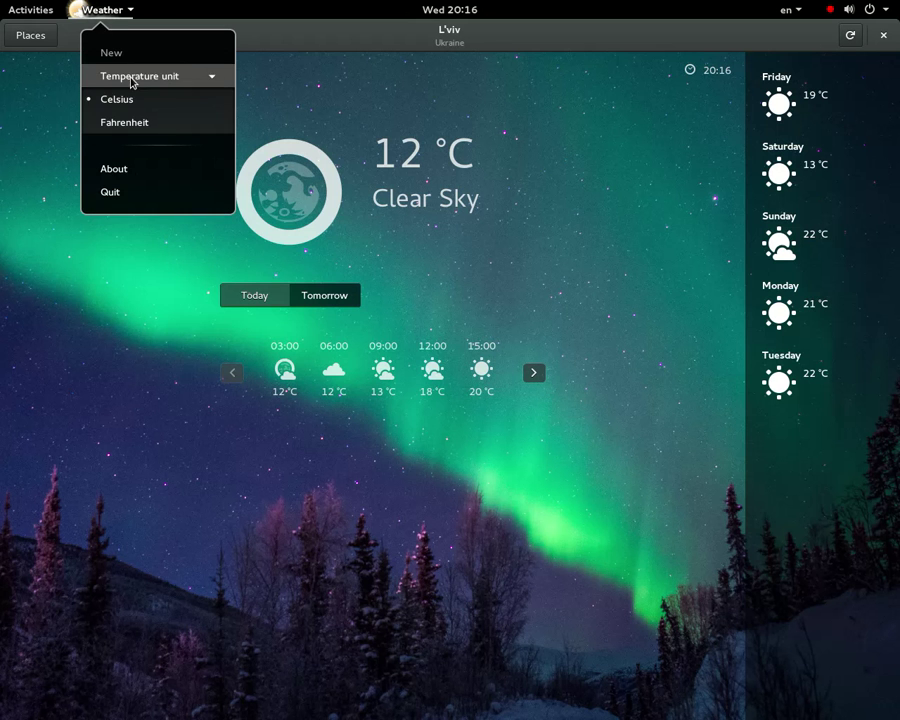
click(180, 123)
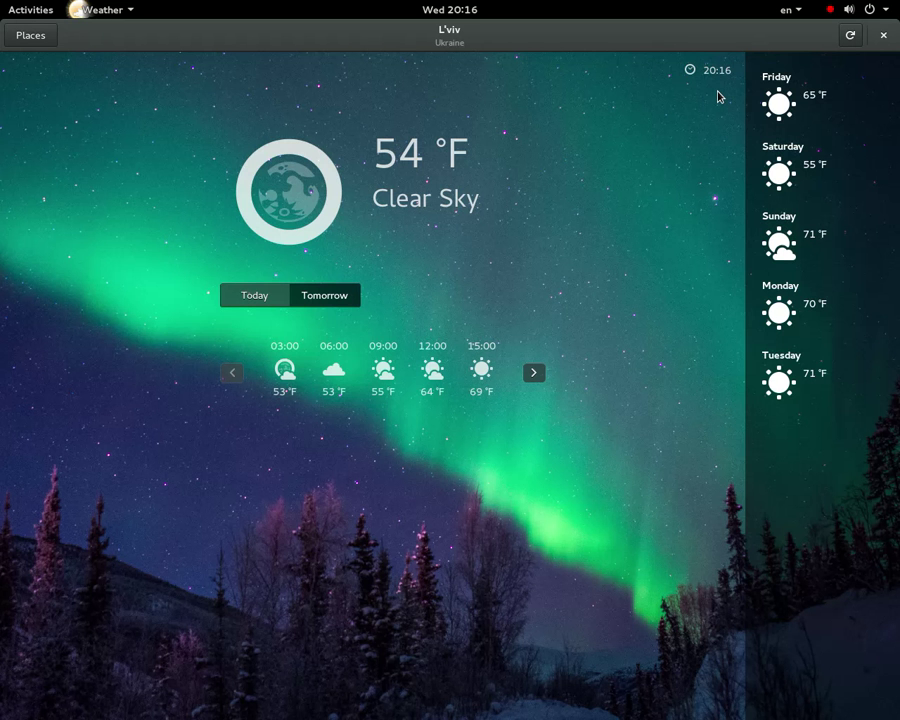
Look at today's forecast, return to tomorrow's, and briefly view the place search
click(245, 300)
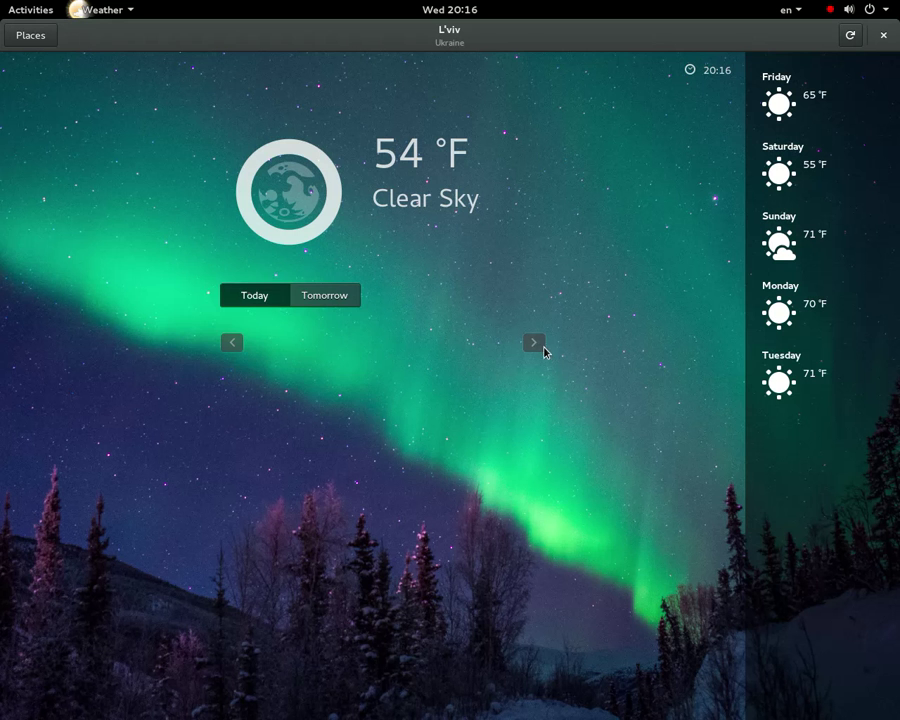
click(352, 302)
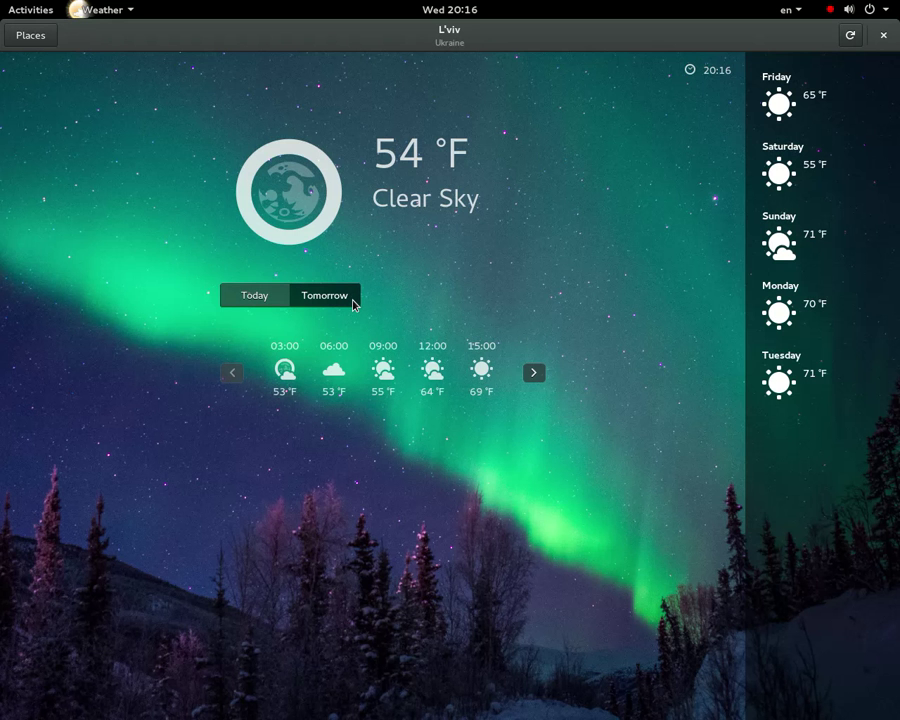
click(15, 37)
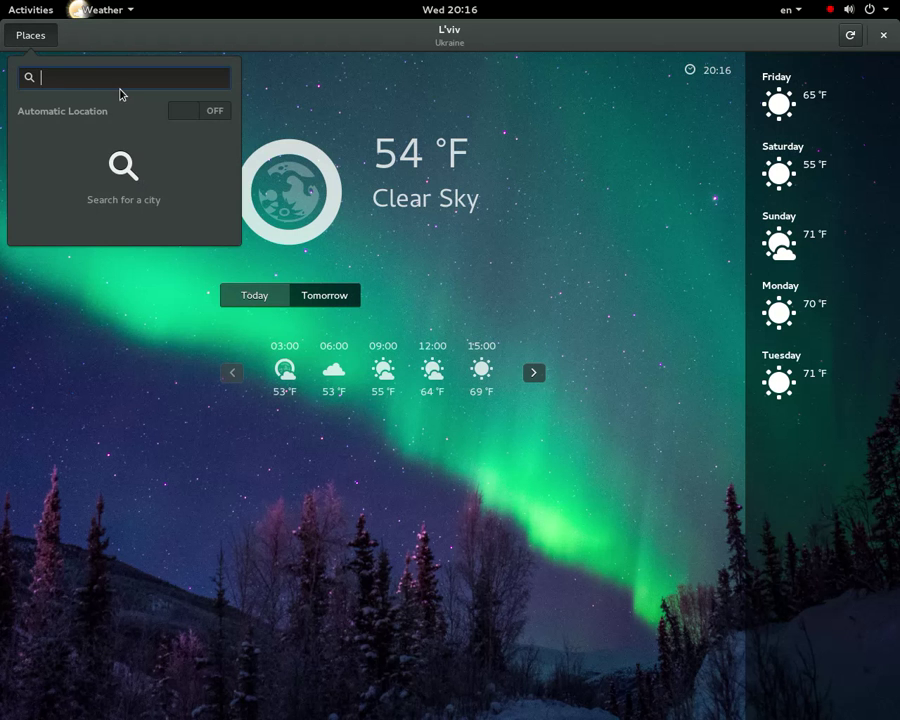
key(Escape)
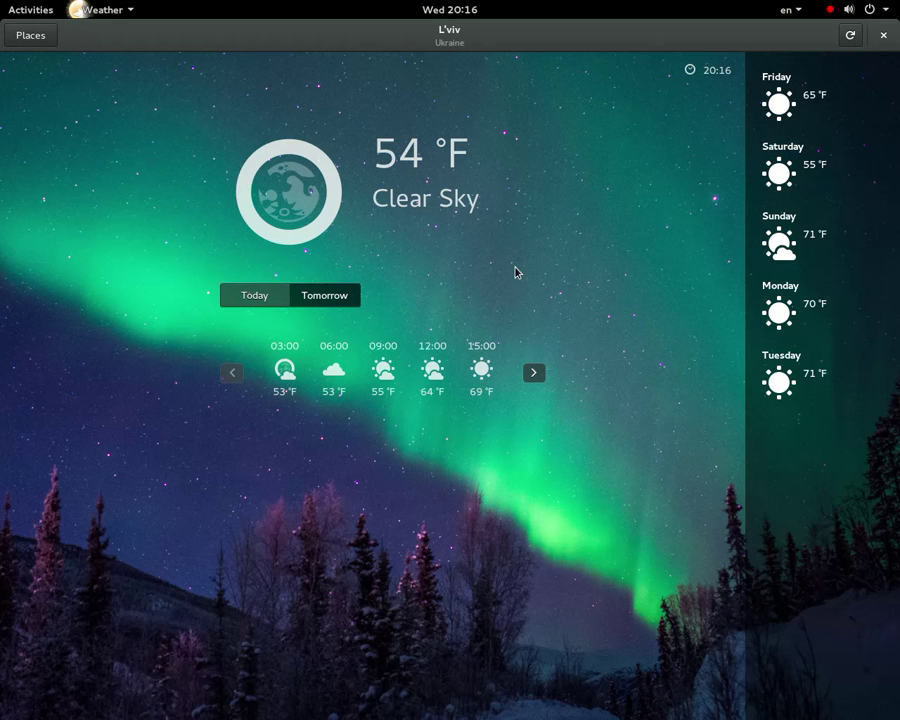
Search the places for "Londo", switch to London, Ontario, Canada, and look at tomorrow's later hours
click(19, 44)
text(L)
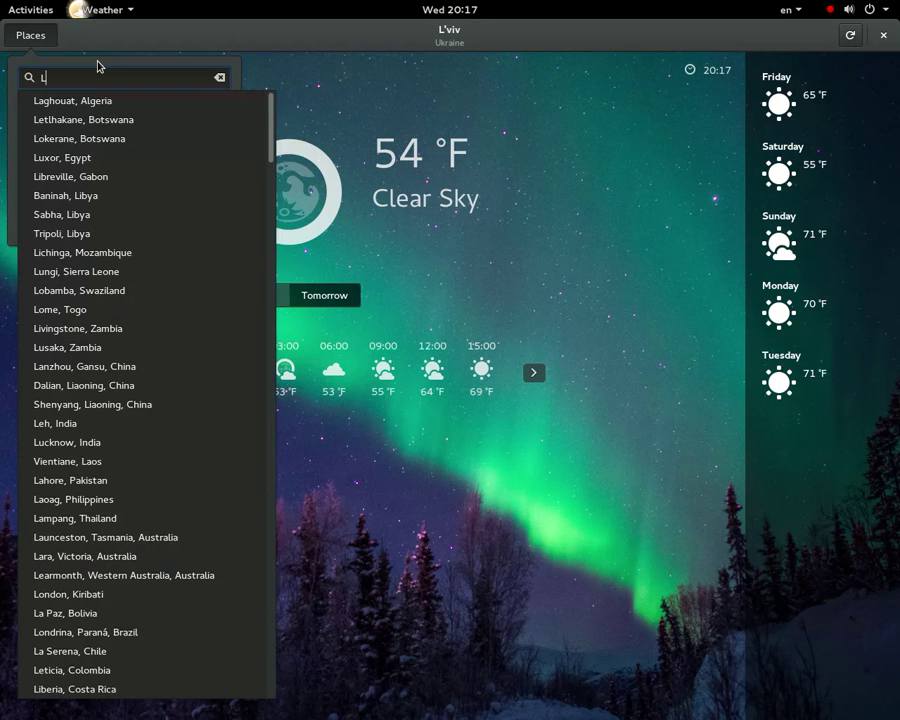
text(ondo)
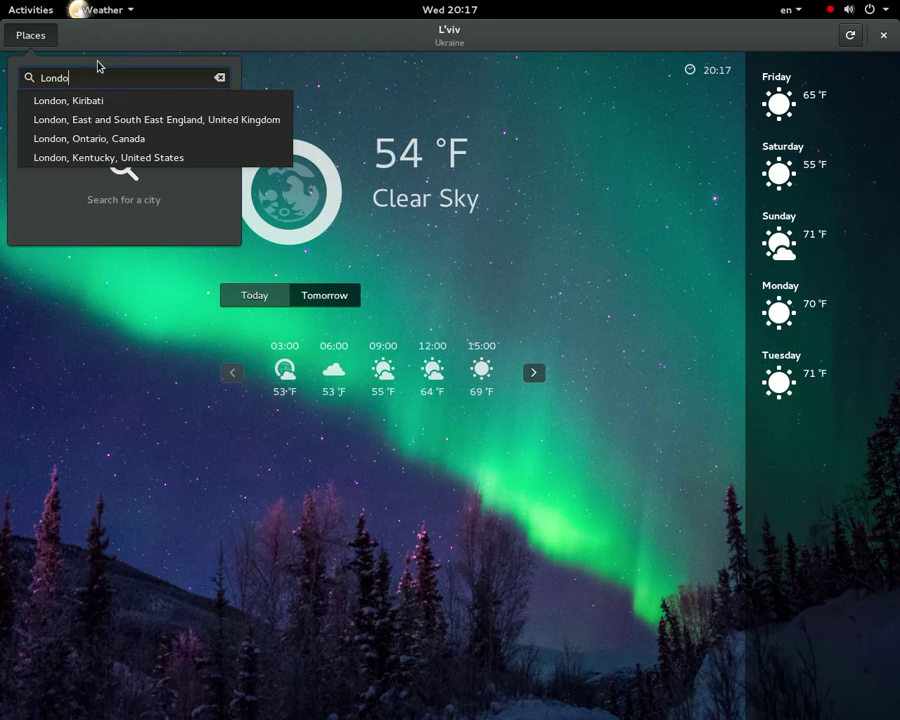
click(169, 144)
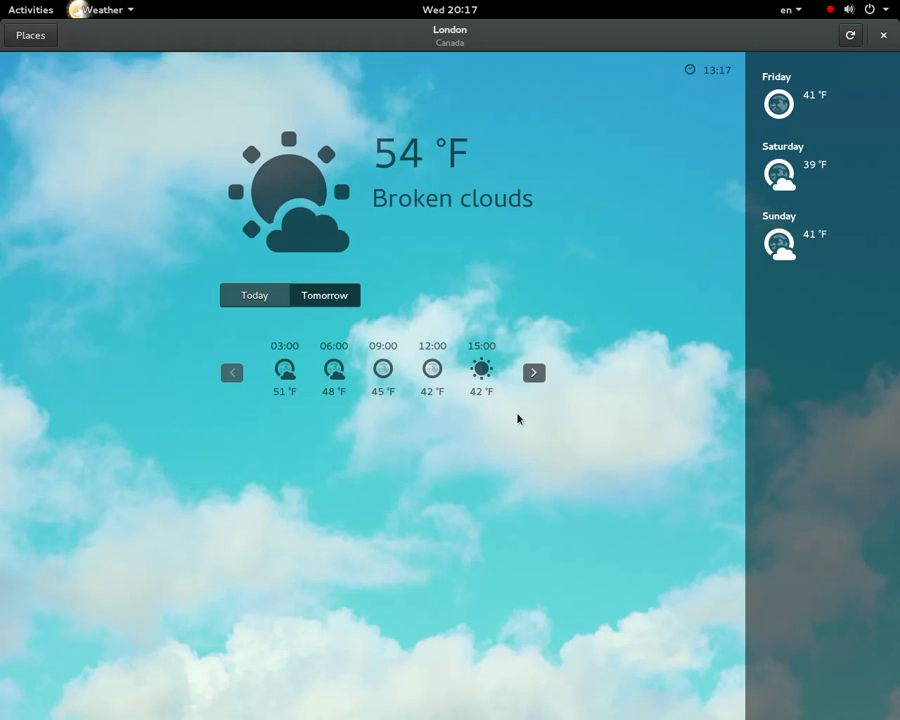
click(535, 373)
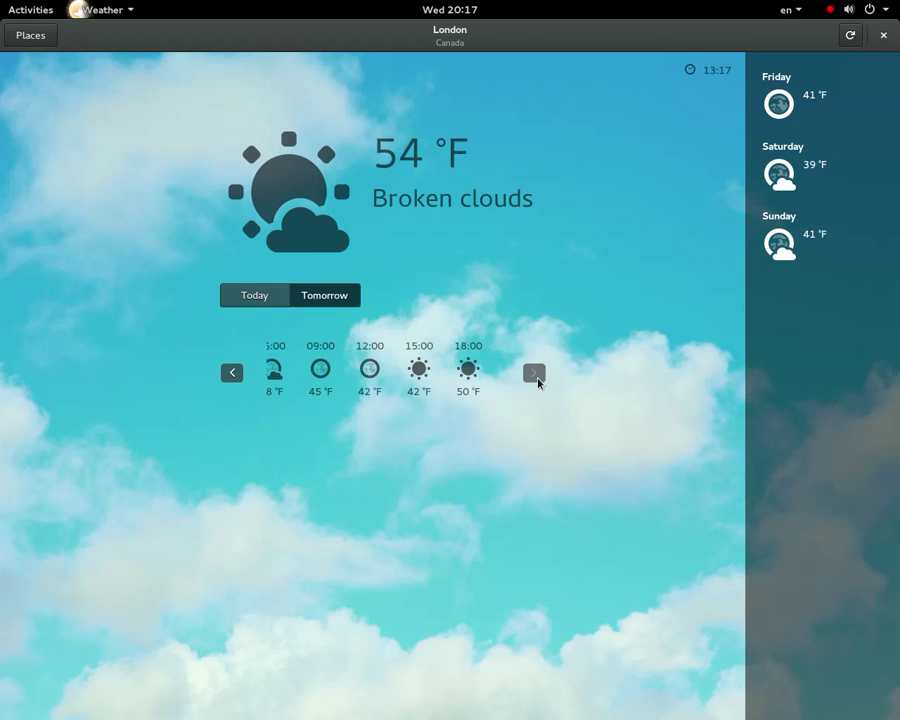
click(535, 373)
Search the Weather places for "Brook" and switch the forecast to Brookings, South Dakota, United States
click(21, 40)
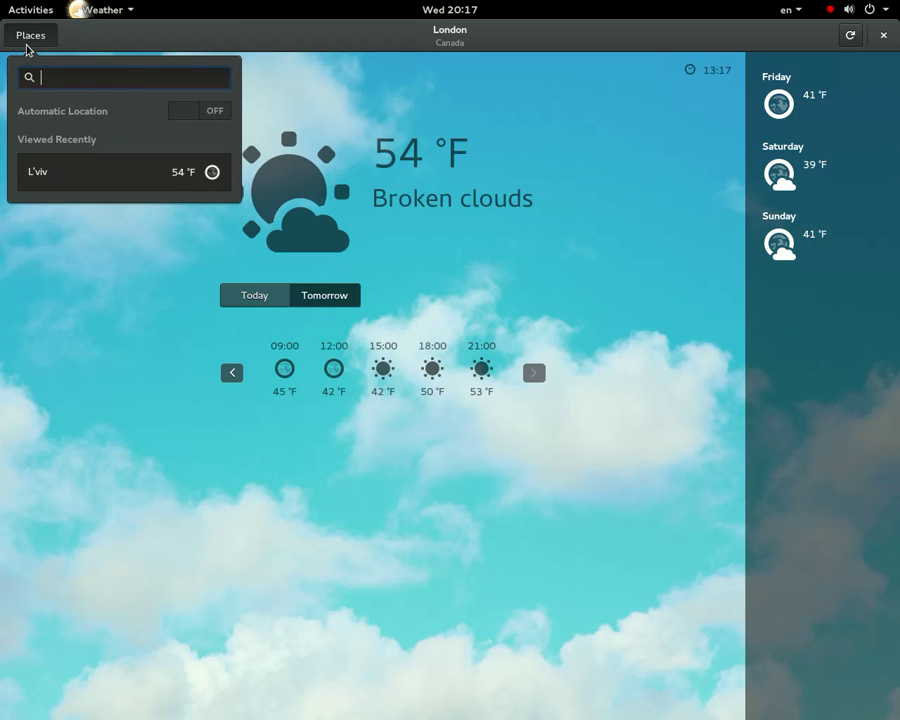
text(B)
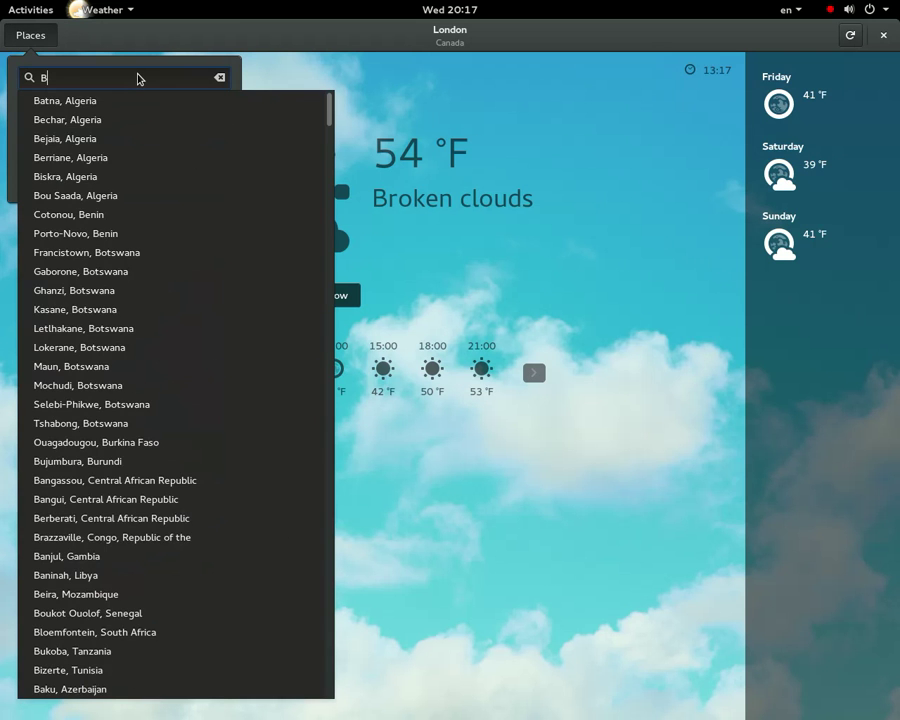
text(roo)
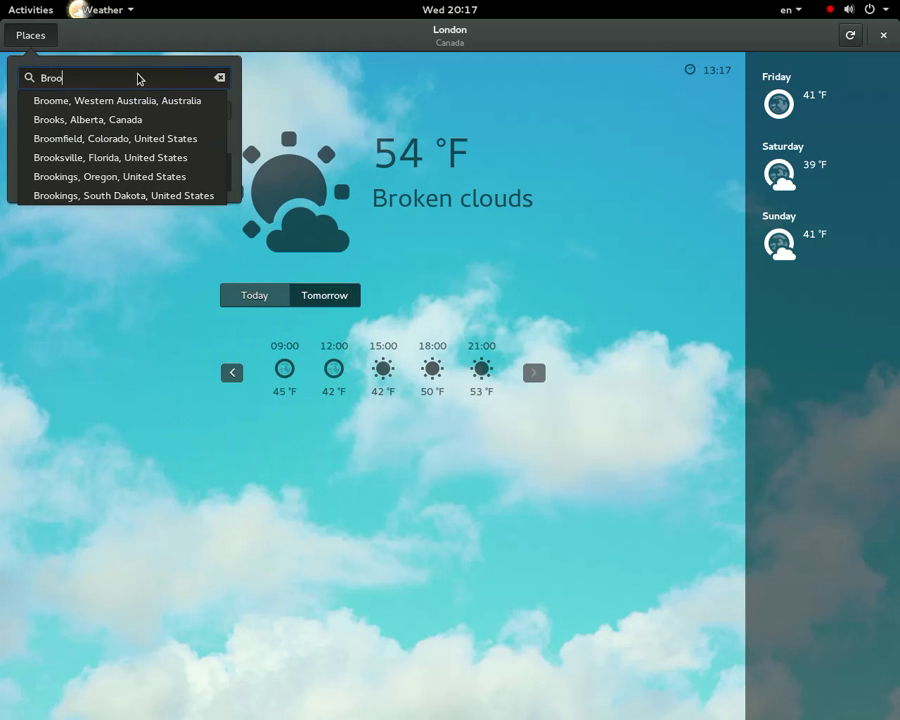
text(k)
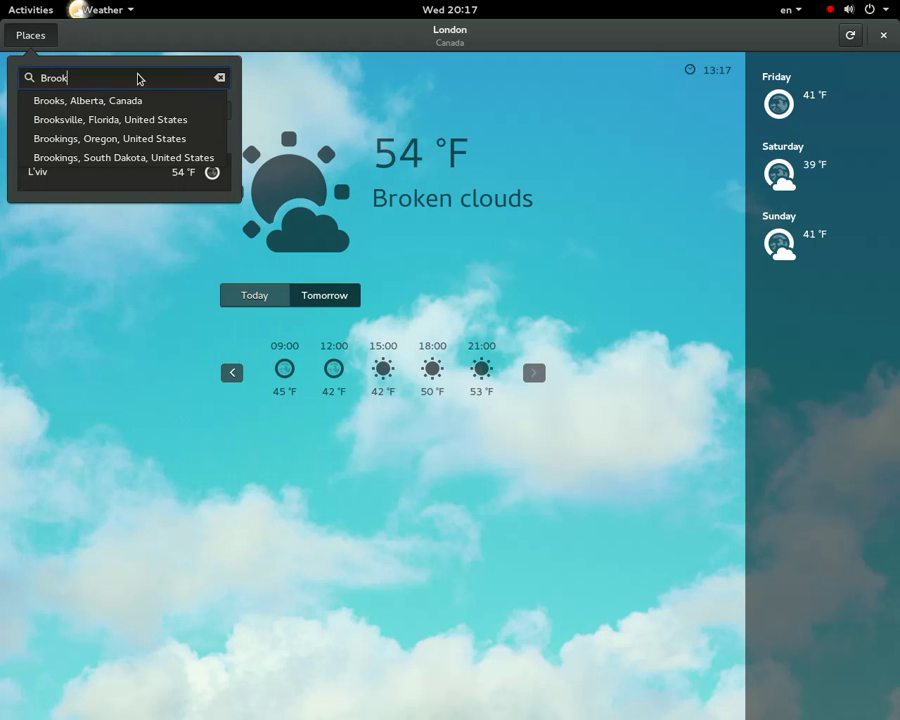
text(l)
key(BackSpace)
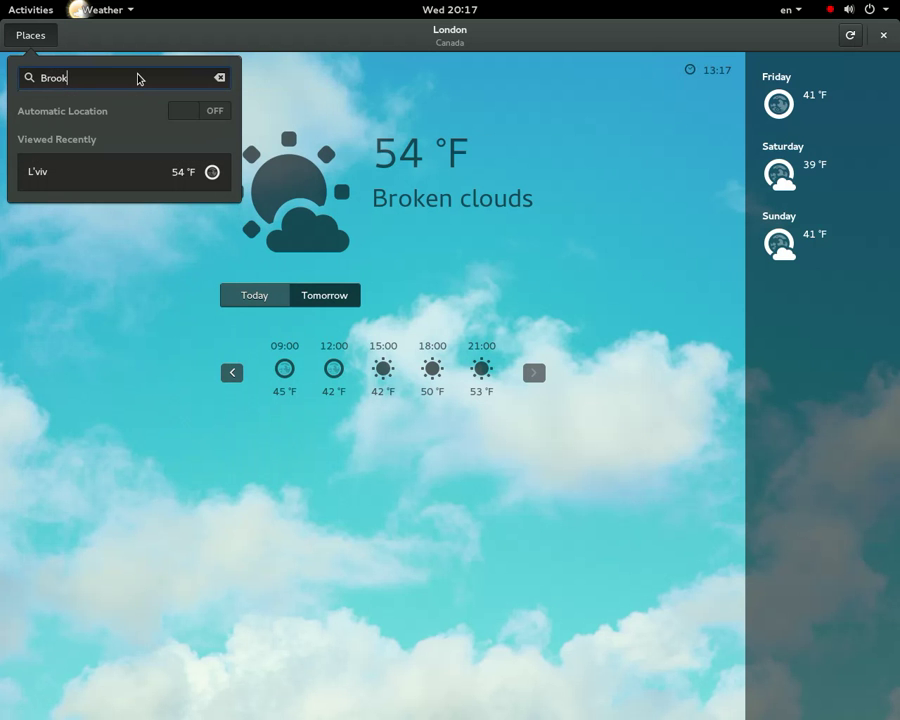
key(Down)
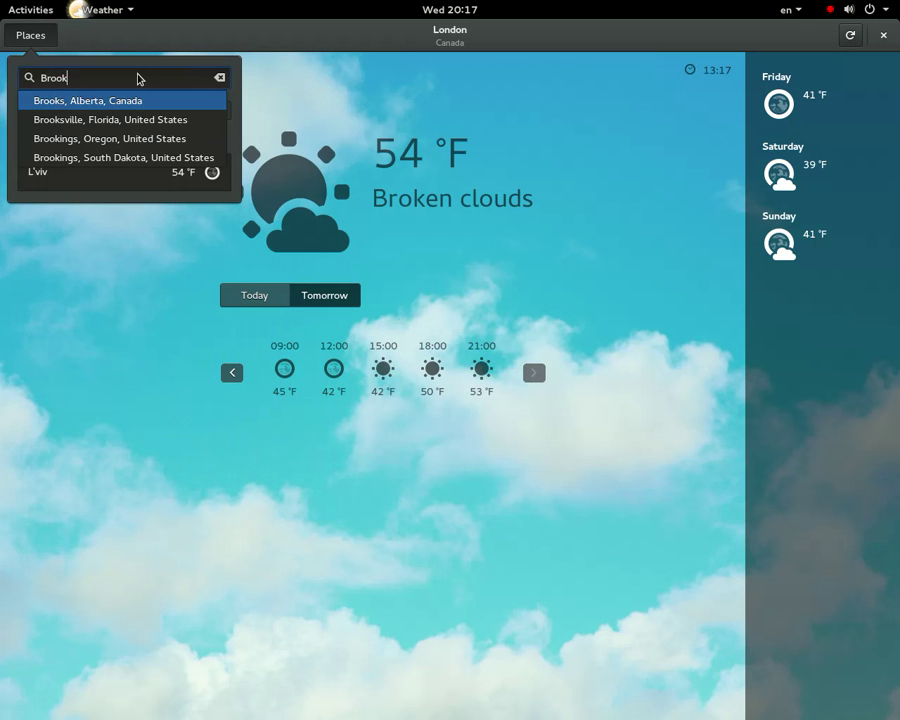
key(Down)
key(Down)
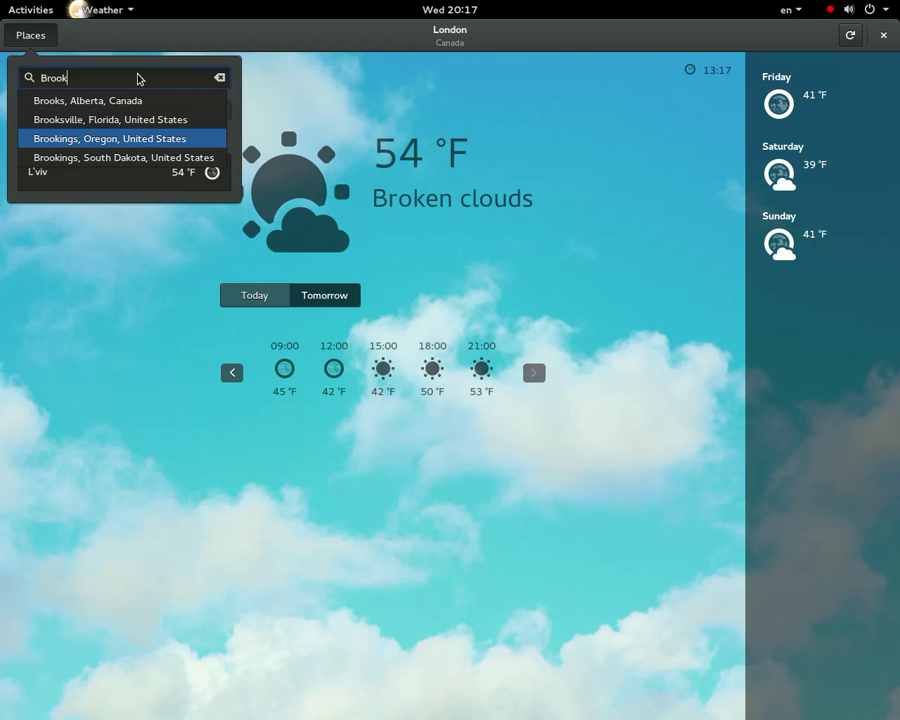
key(Down)
key(Return)
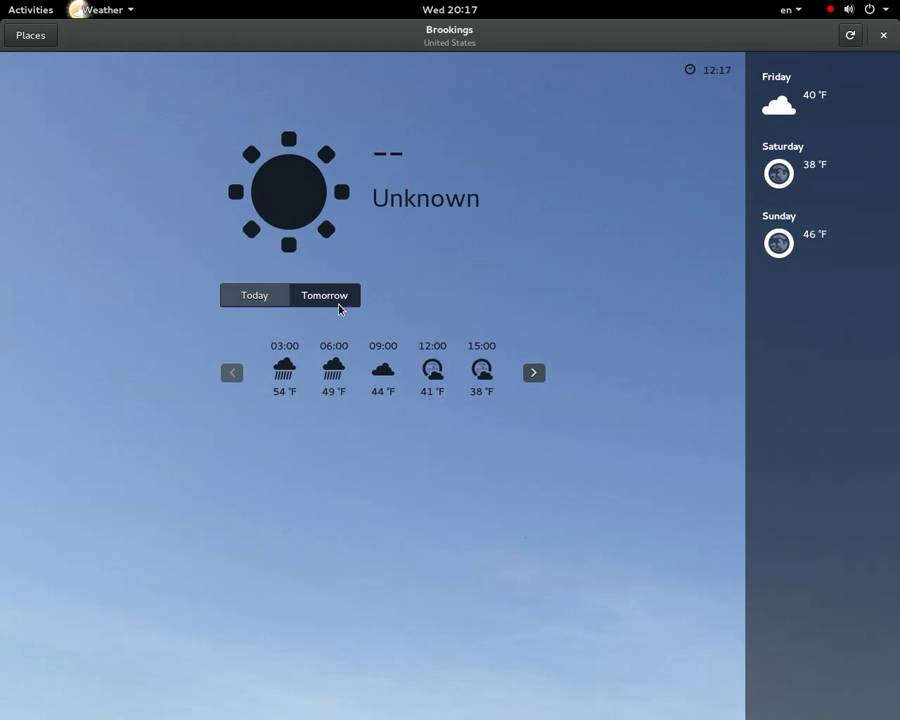
Refresh the Brookings forecast, briefly view the recently viewed places, and close Weather
click(851, 36)
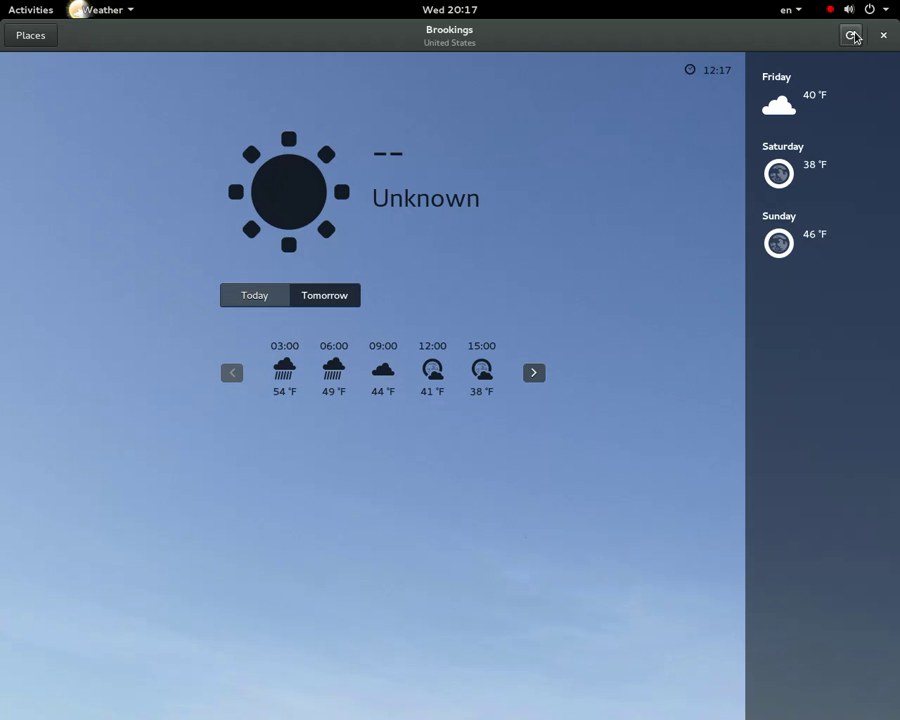
click(38, 38)
click(516, 265)
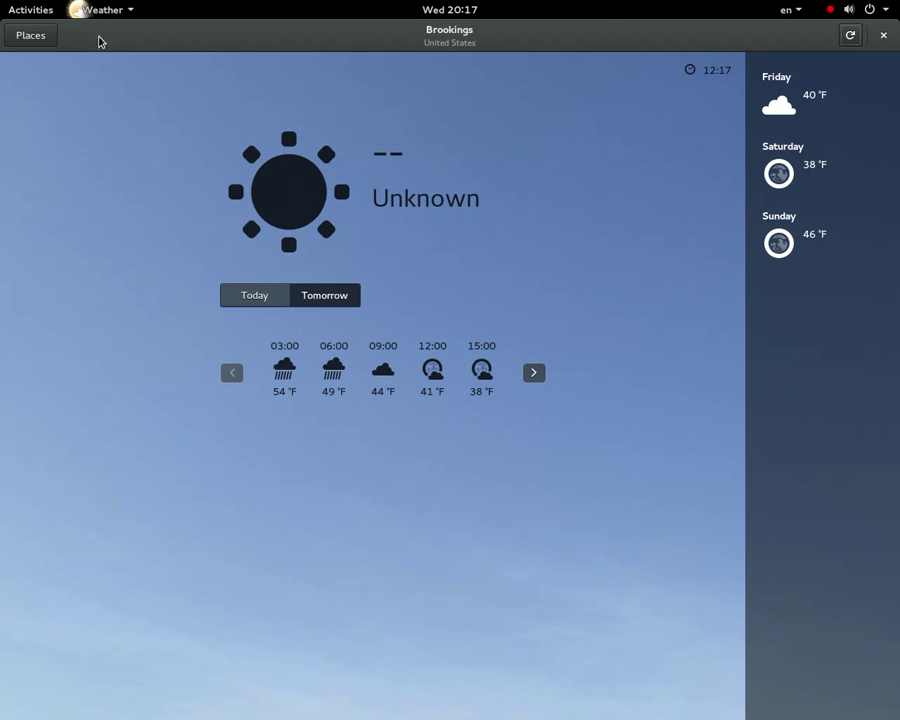
click(38, 36)
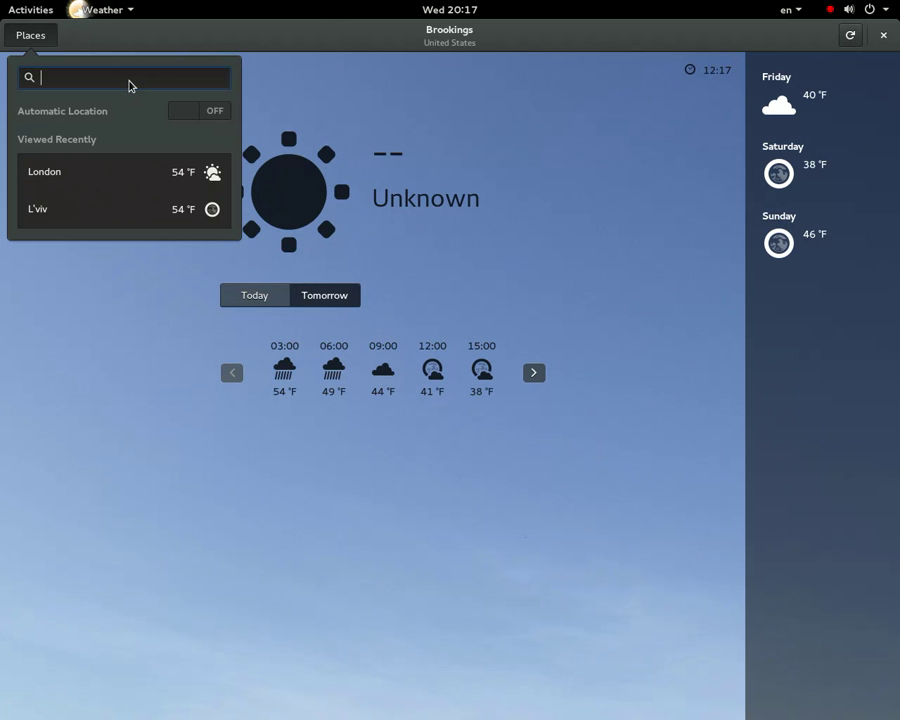
click(885, 35)
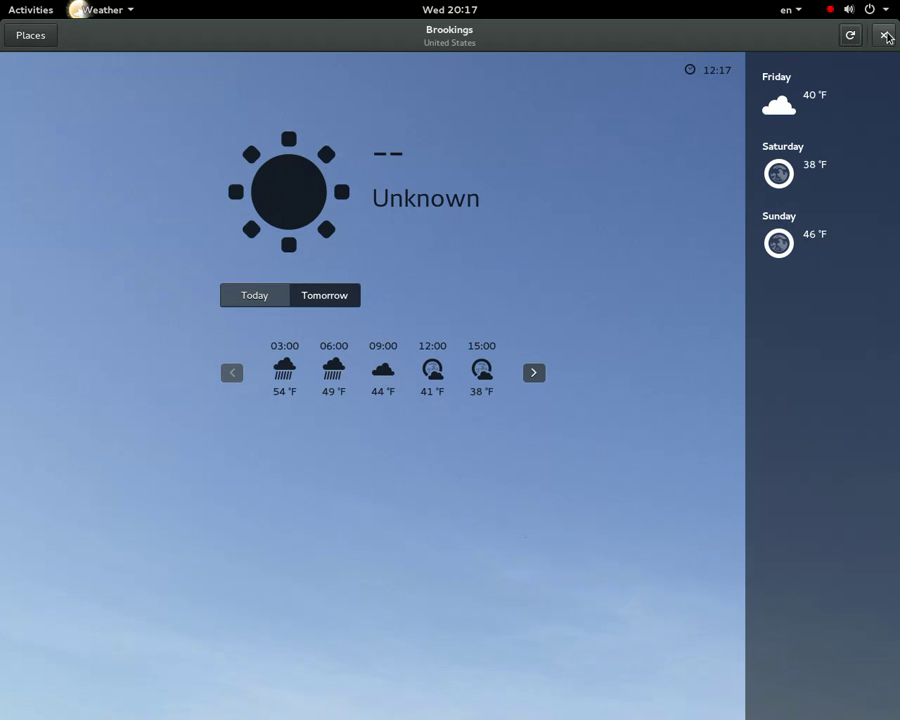
click(885, 35)
Search the activities overview for "Ph" and launch Shotwell from the results
mouse_move(6, 6)
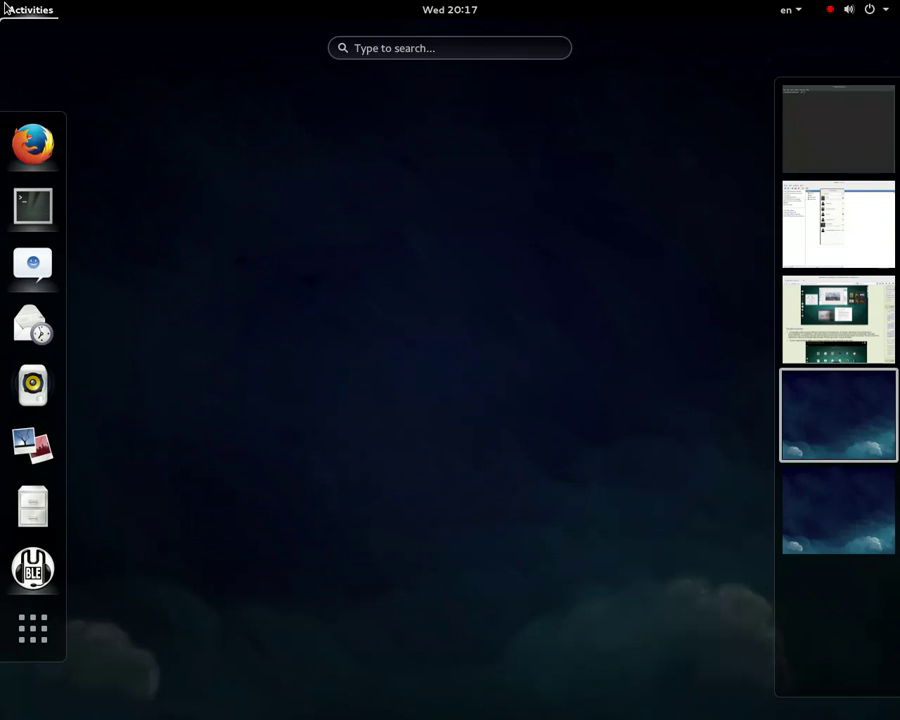
click(449, 50)
text(P)
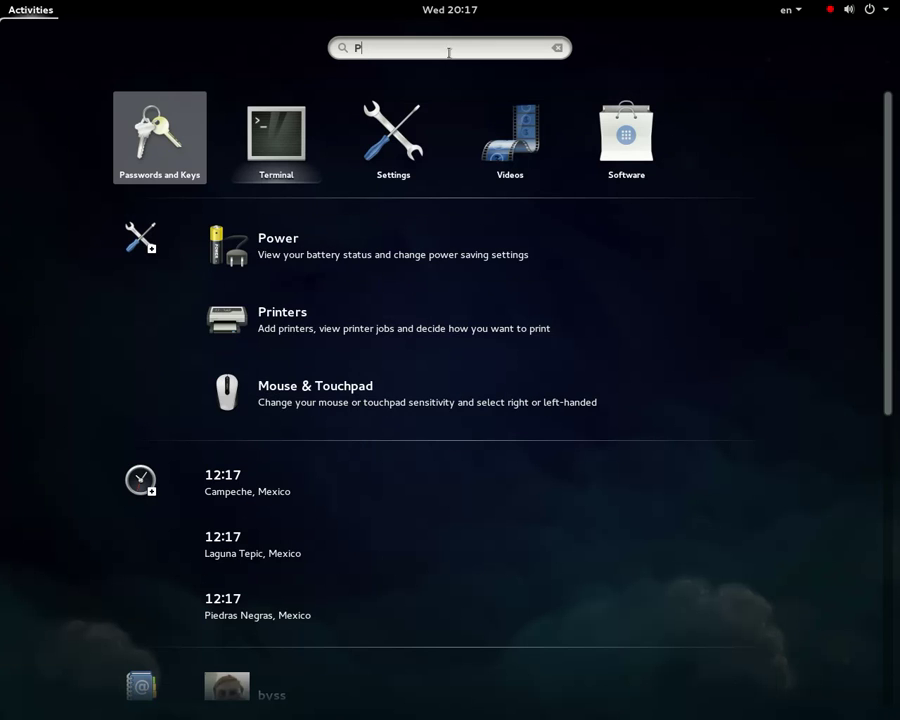
text(h)
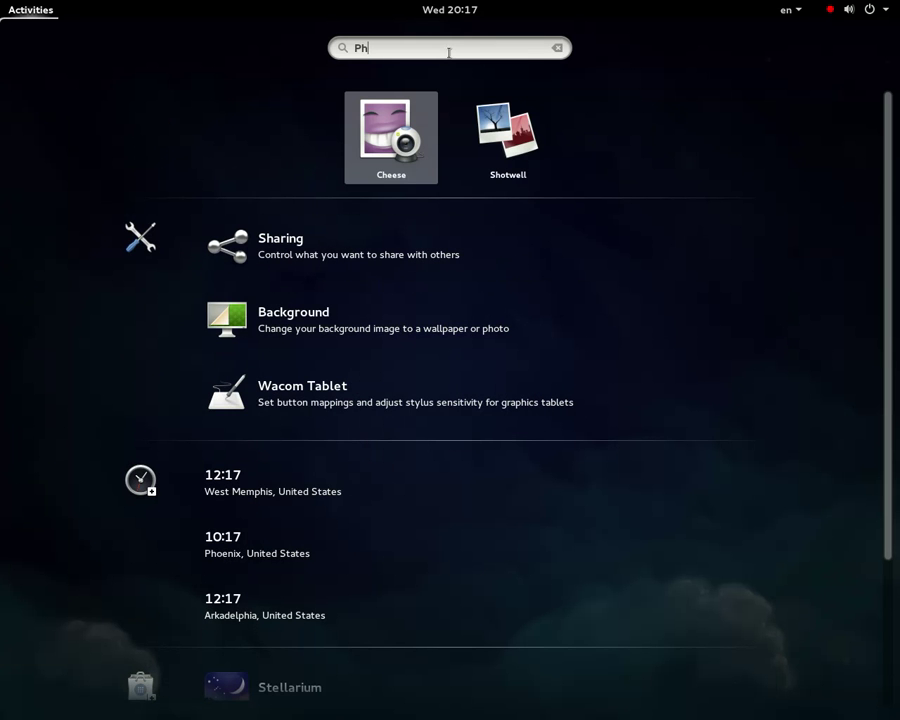
key(Right)
key(Return)
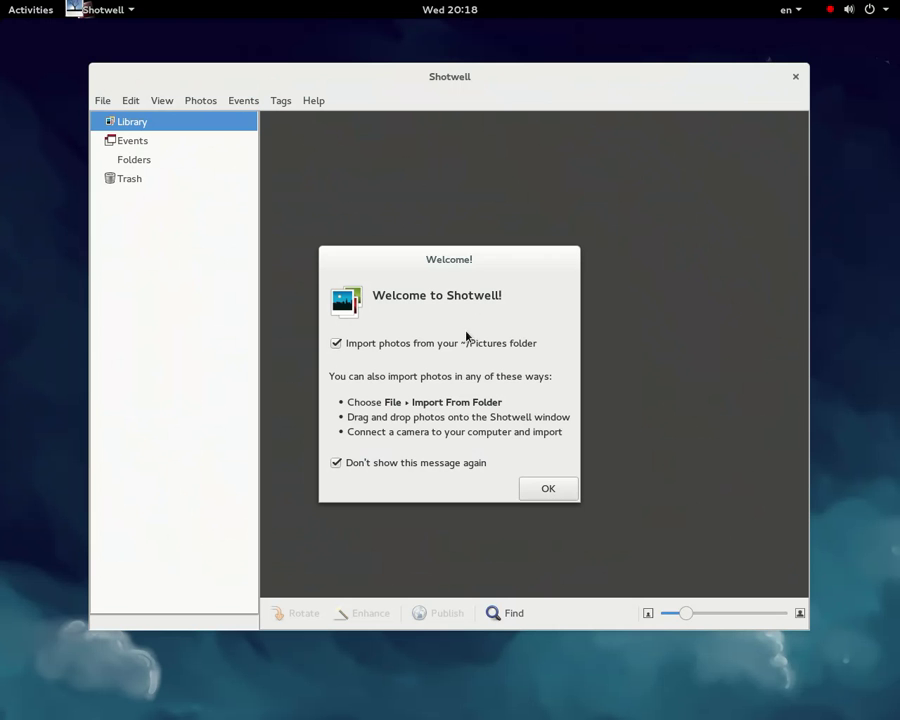
Toggle "Don't show this message again" in Shotwell's welcome dialog, accept the dialog, and maximize the window
click(337, 462)
click(568, 492)
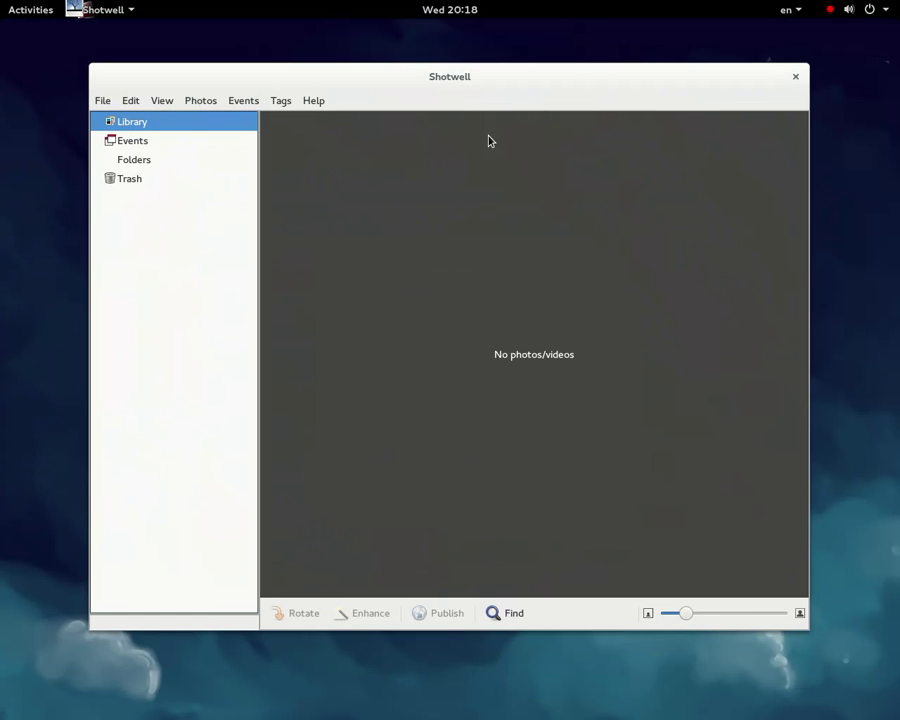
double_click(474, 80)
Look over Shotwell's Events view and its available commands, and quit Shotwell
click(37, 102)
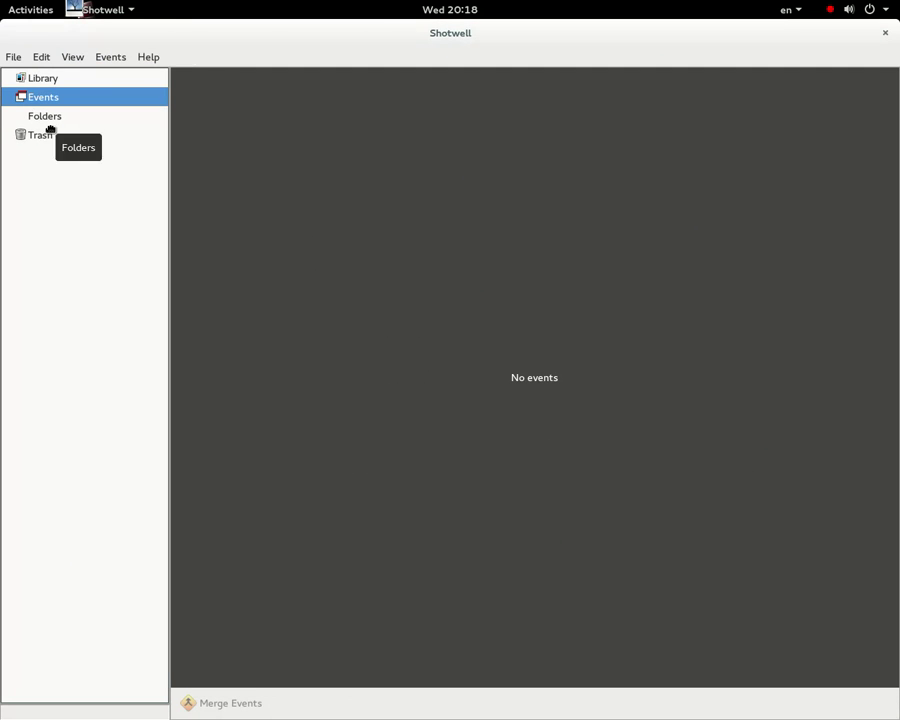
click(17, 55)
click(72, 57)
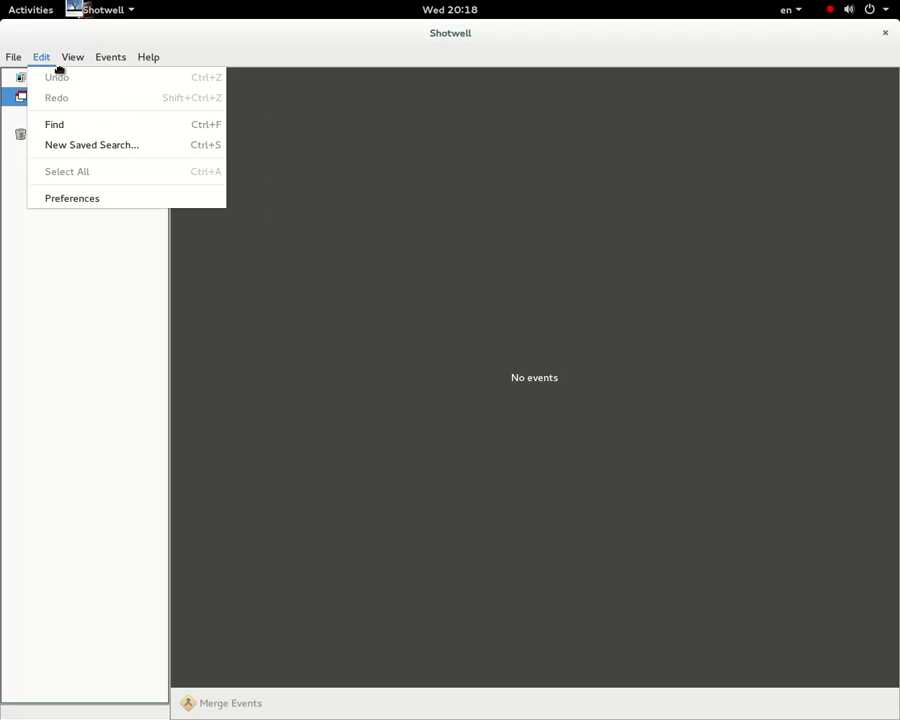
mouse_move(22, 65)
click(510, 169)
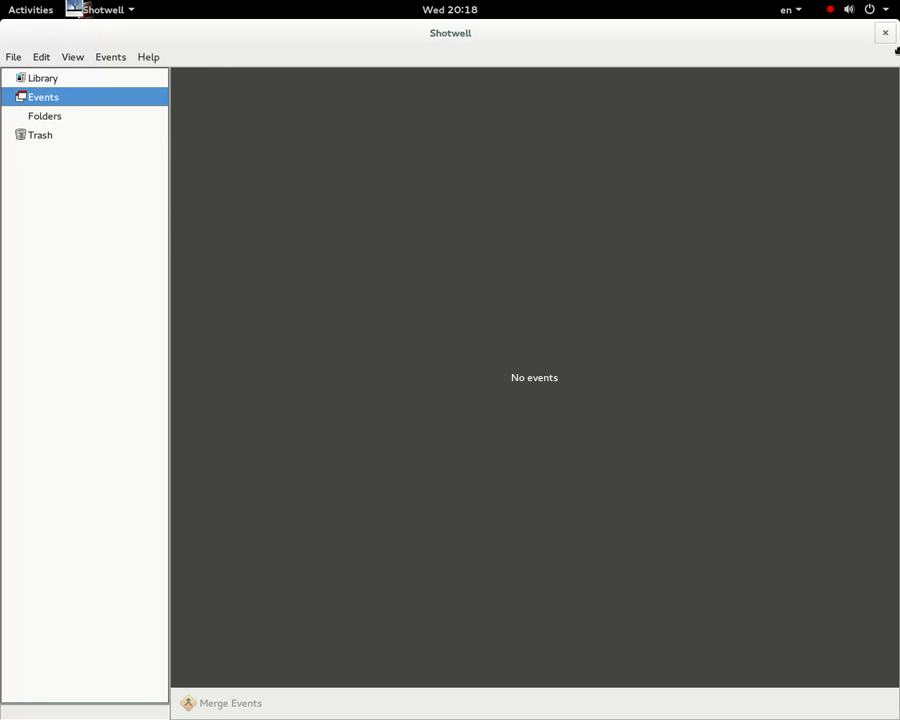
key(ctrl+q)
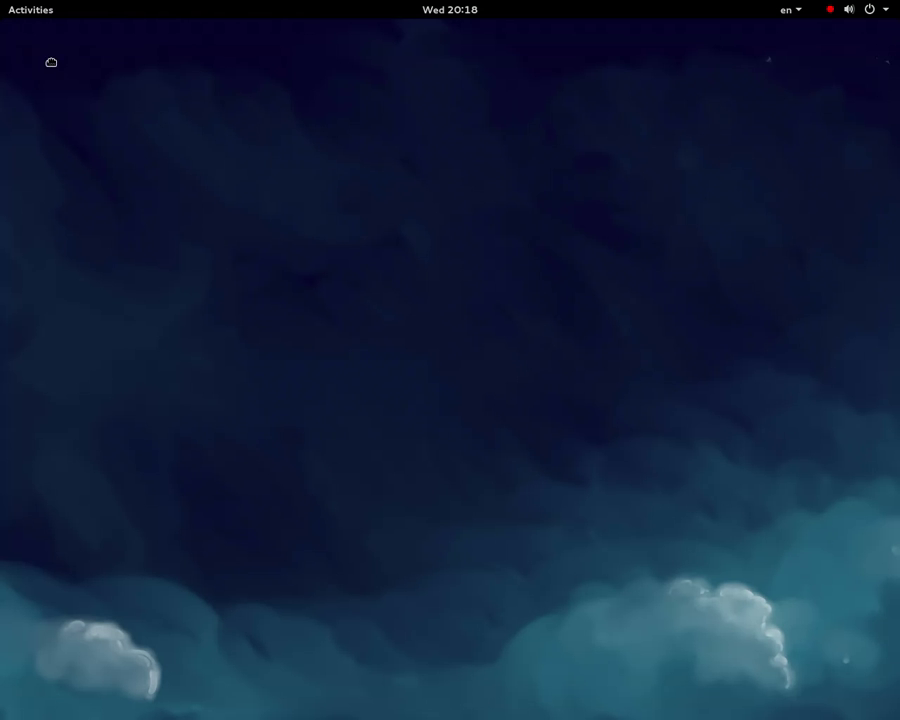
Browse both pages of the full application grid and open Settings from it
click(33, 13)
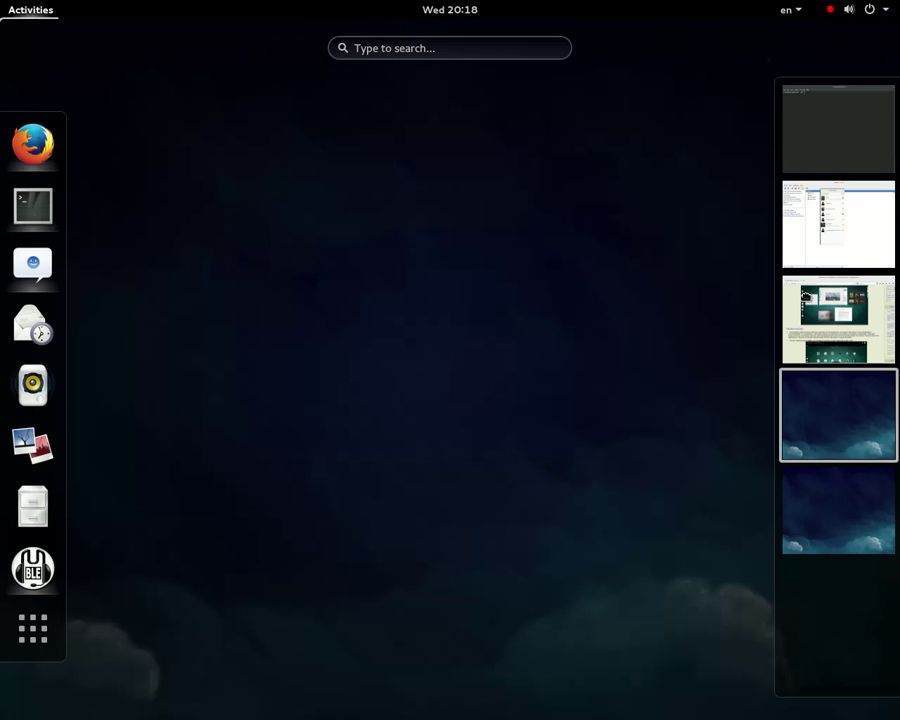
click(56, 632)
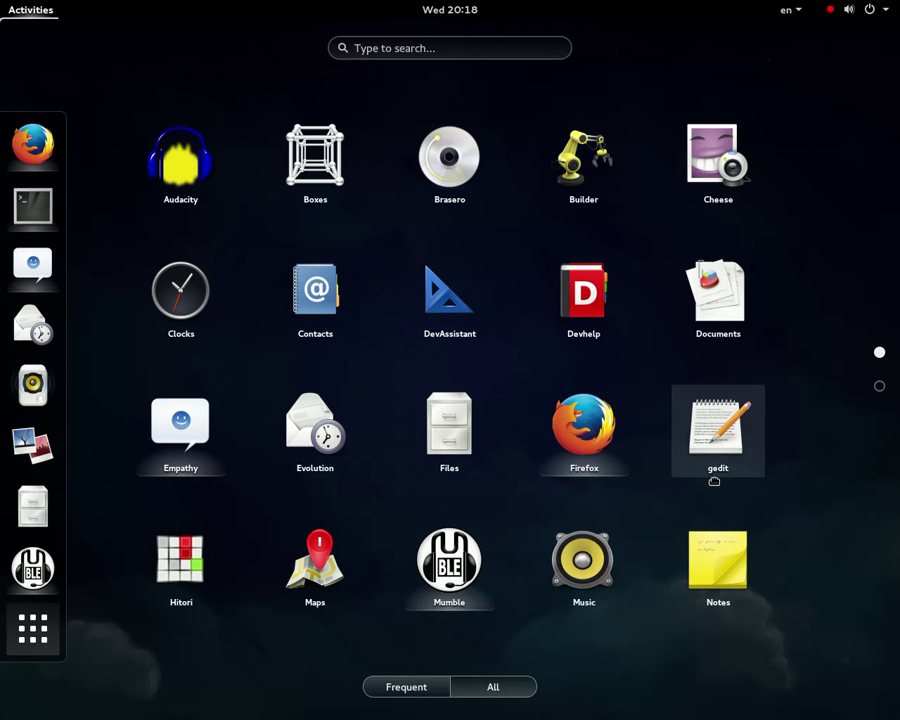
click(880, 393)
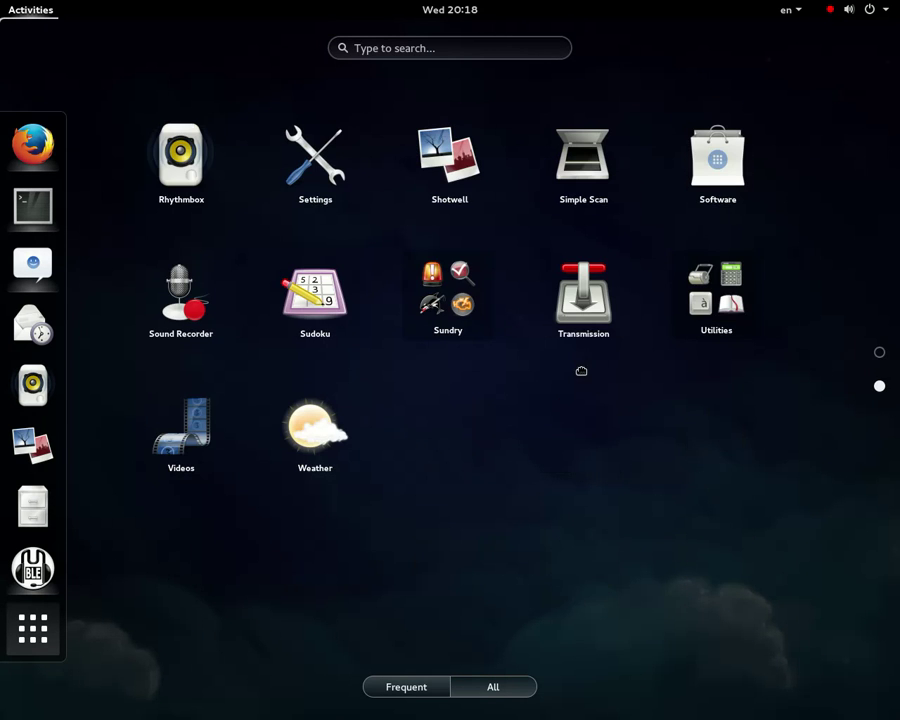
click(299, 182)
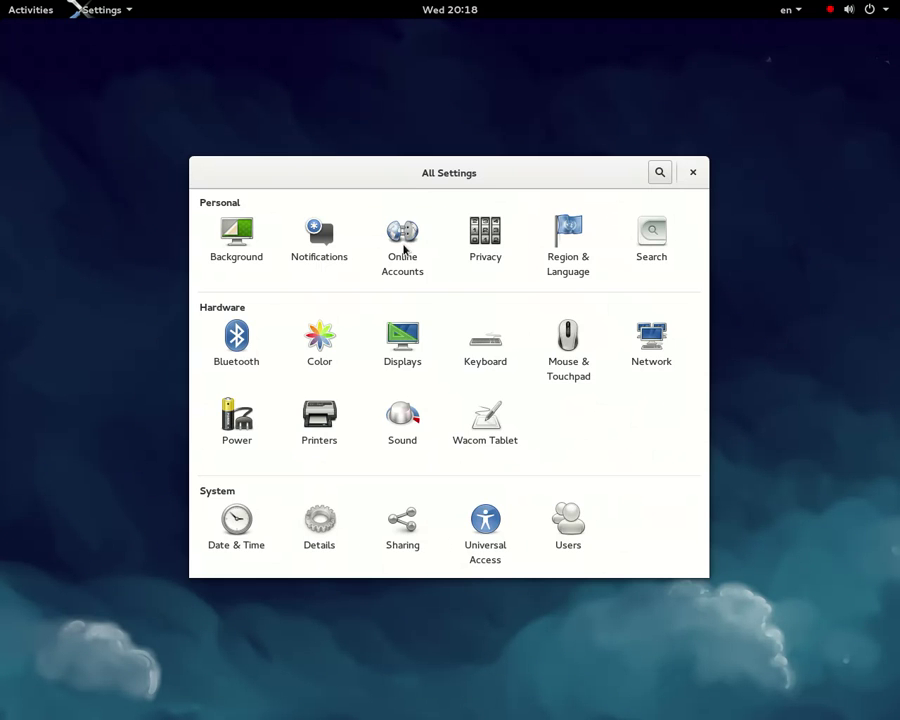
View the ownCloud account under Online Accounts and the account types that can be added, and close Settings
click(404, 249)
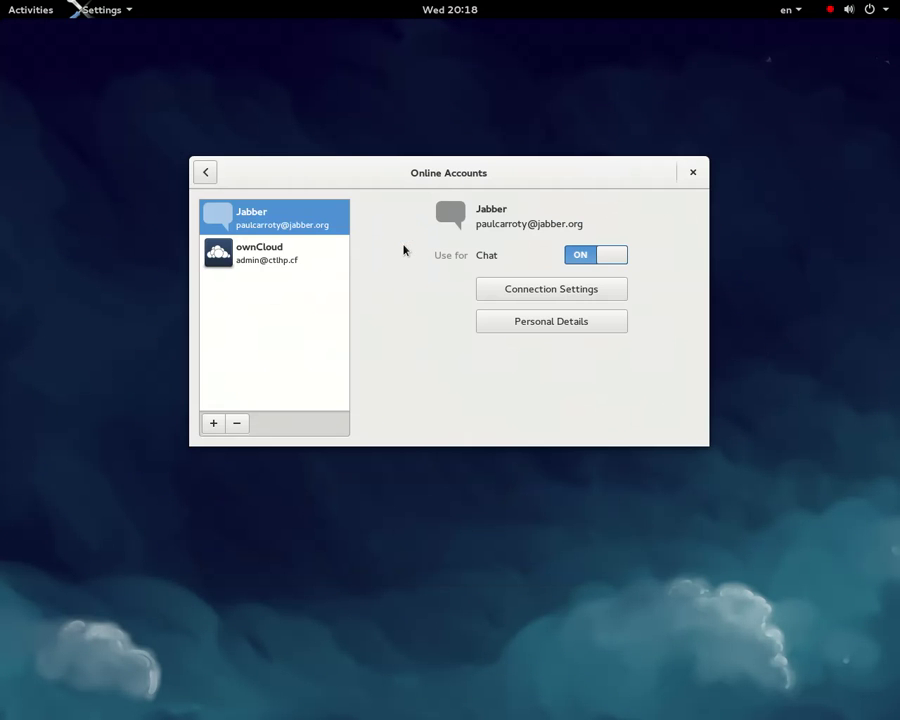
click(265, 261)
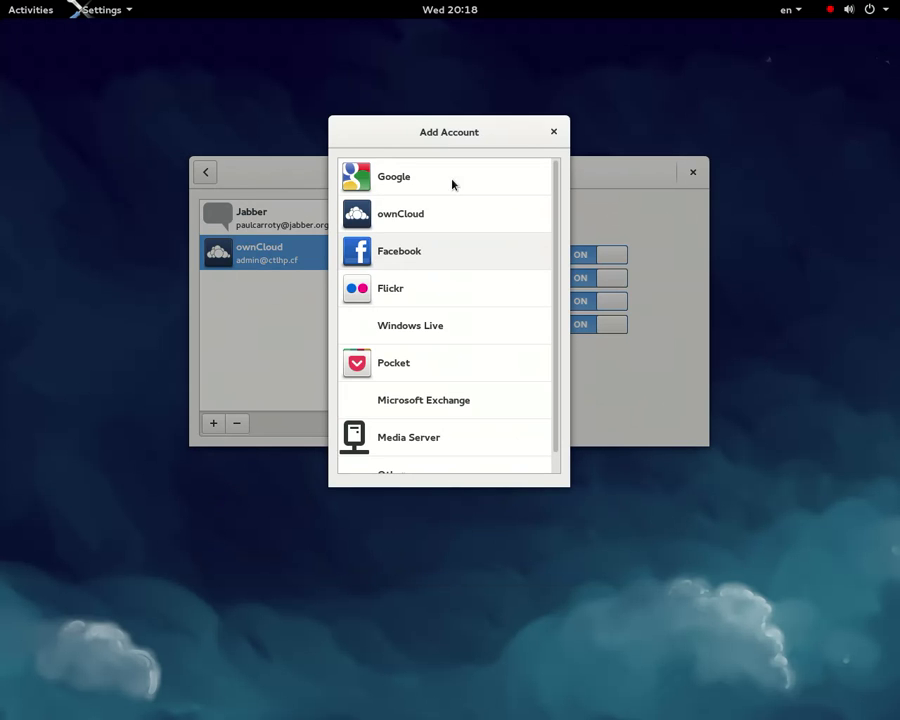
scroll(479, 331, down, 1)
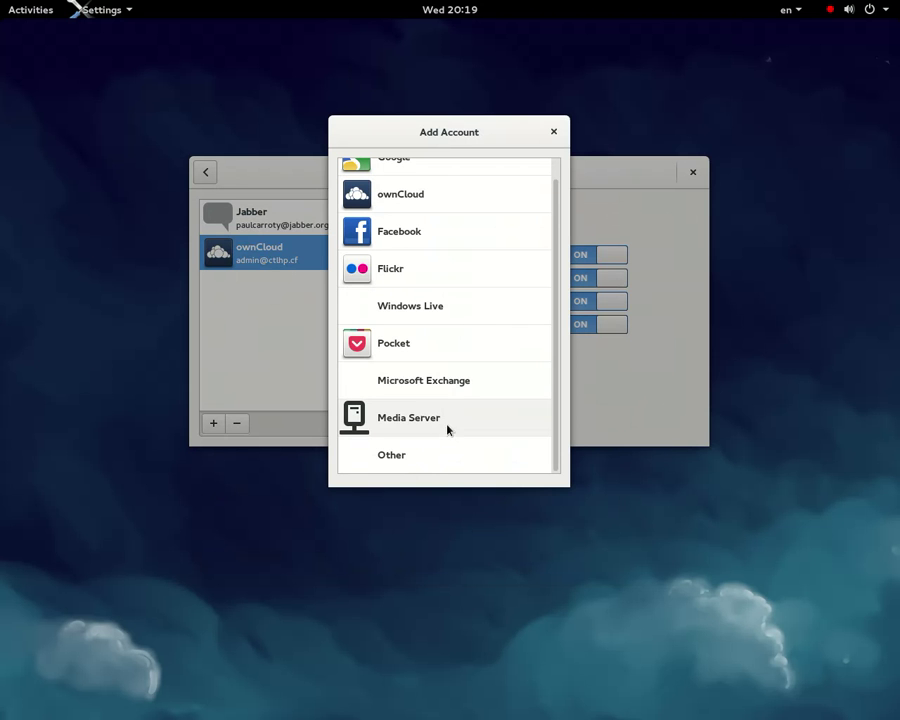
scroll(526, 263, up, 1)
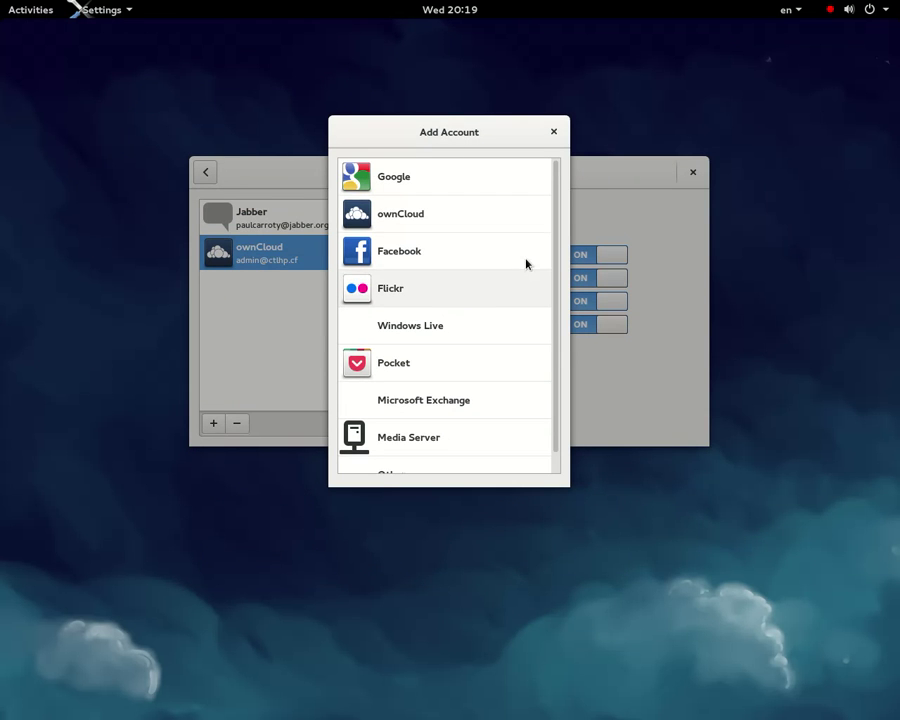
click(556, 137)
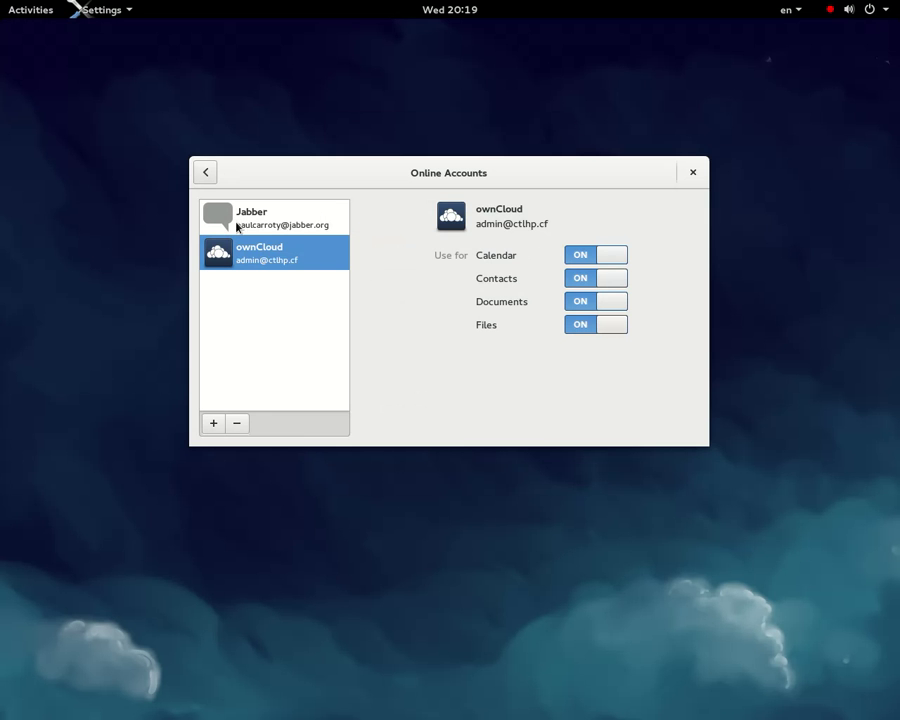
click(208, 176)
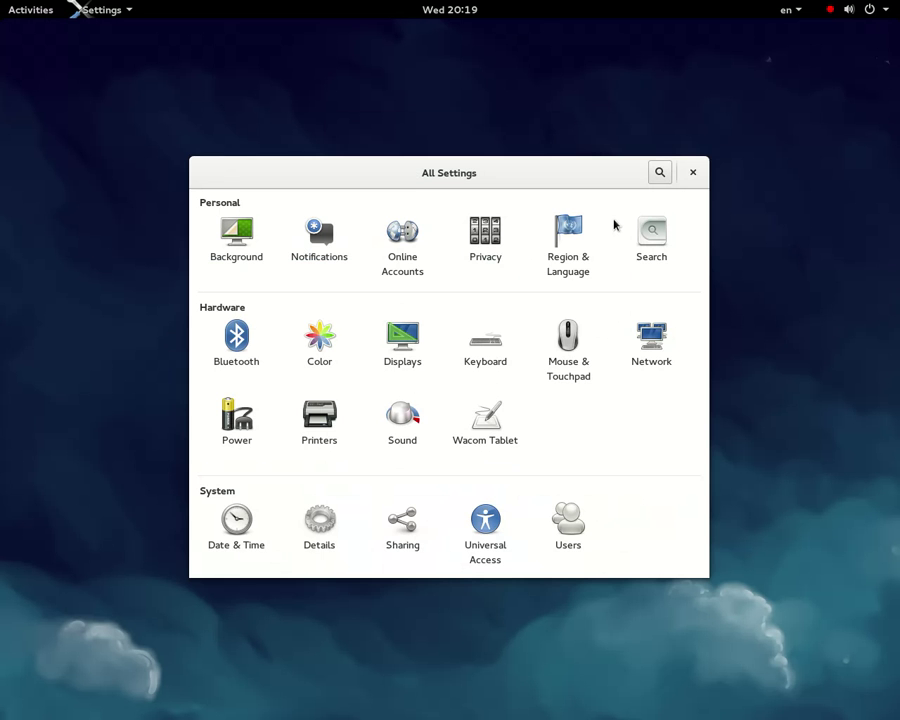
click(693, 175)
Open the application grid, search for "W", and launch Weather from the results
click(8, 8)
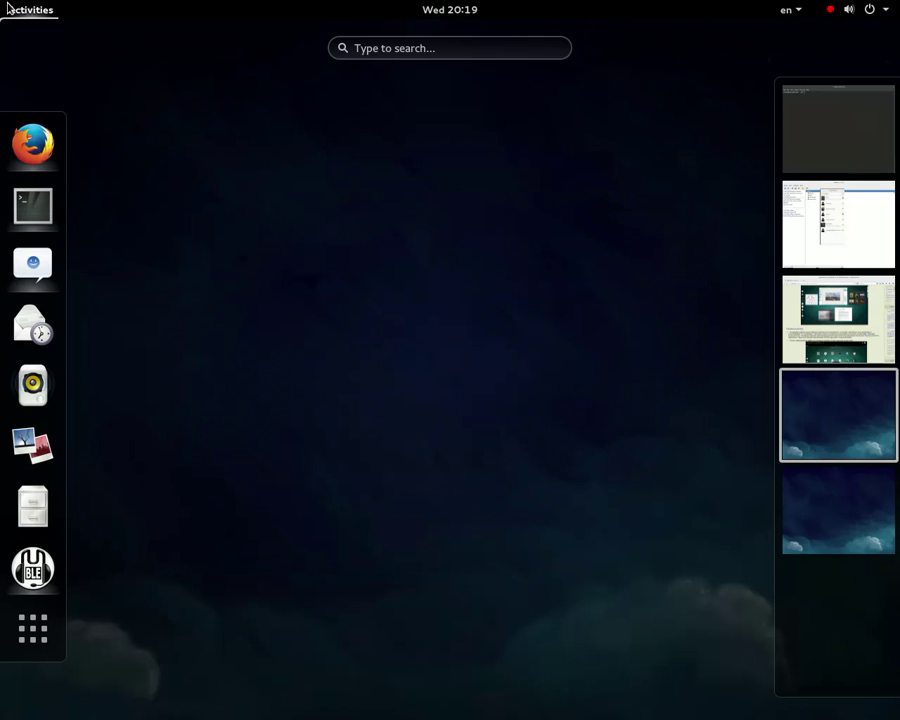
click(48, 622)
click(375, 55)
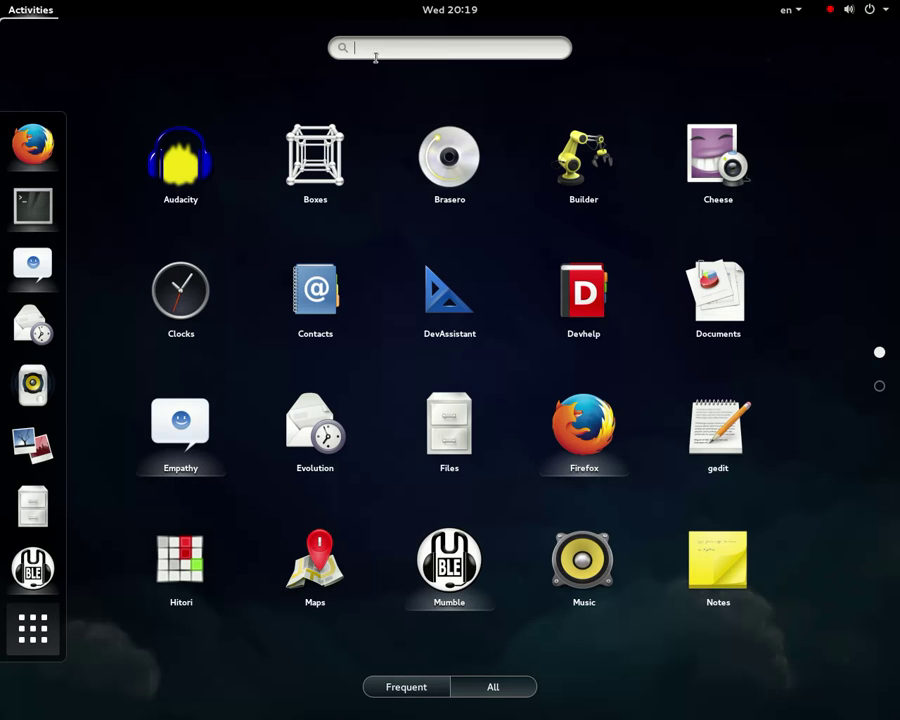
text(W)
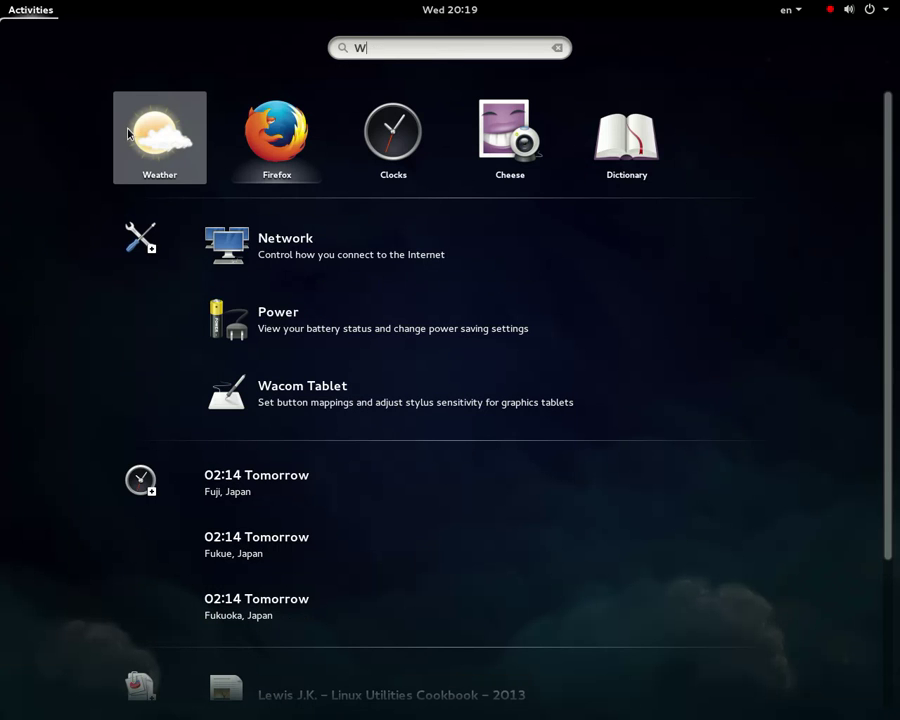
click(143, 137)
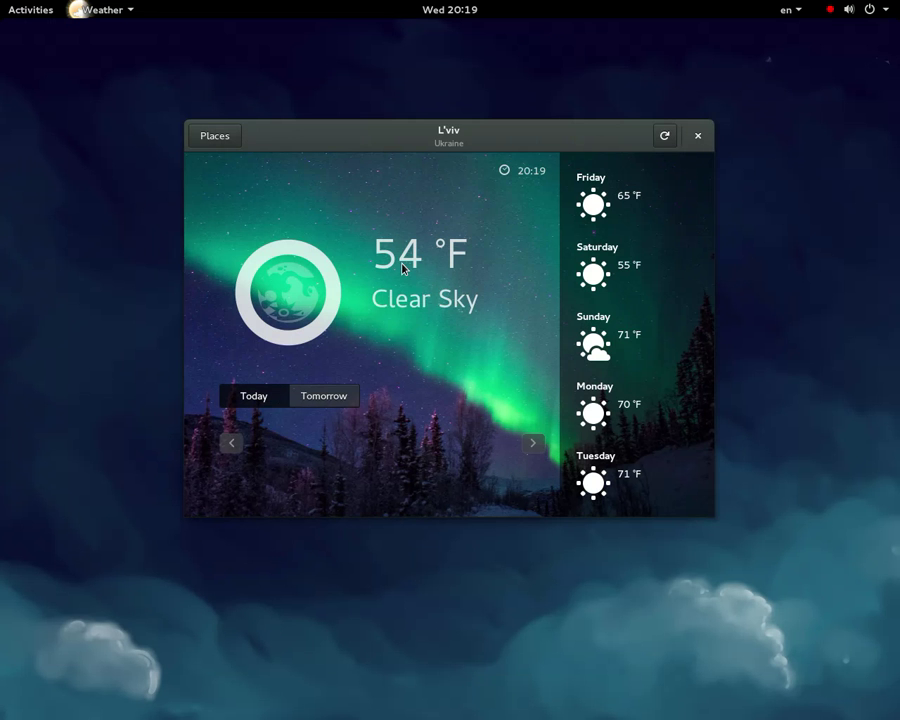
Open the GTK+ Inspector for Weather, expand Gjs_MainWindow in its object tree, and place the inspector window over the lower part of Weather
key(ctrl+shift+d)
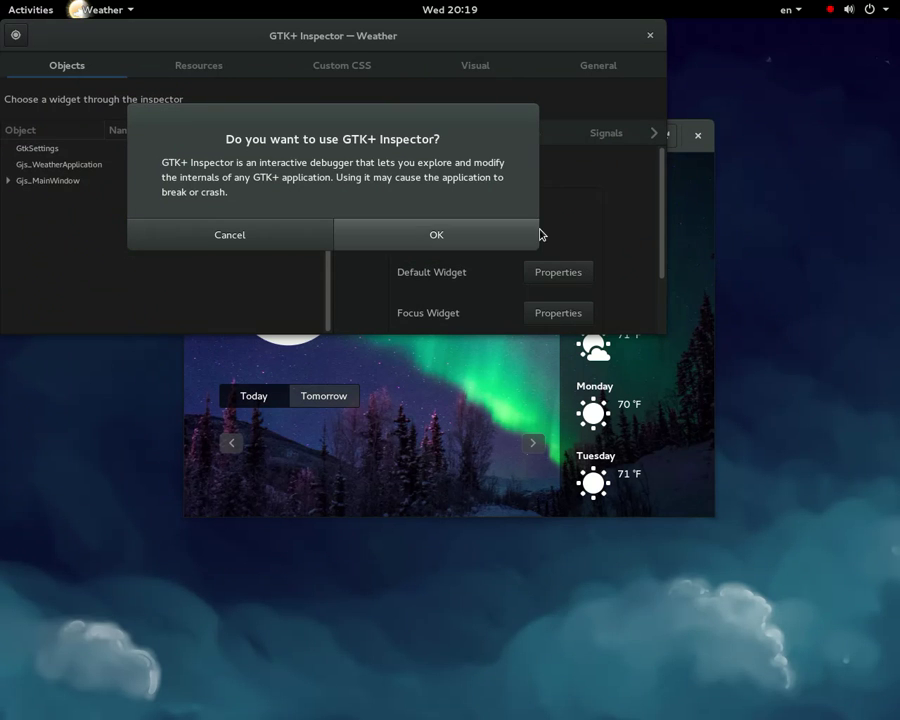
click(399, 247)
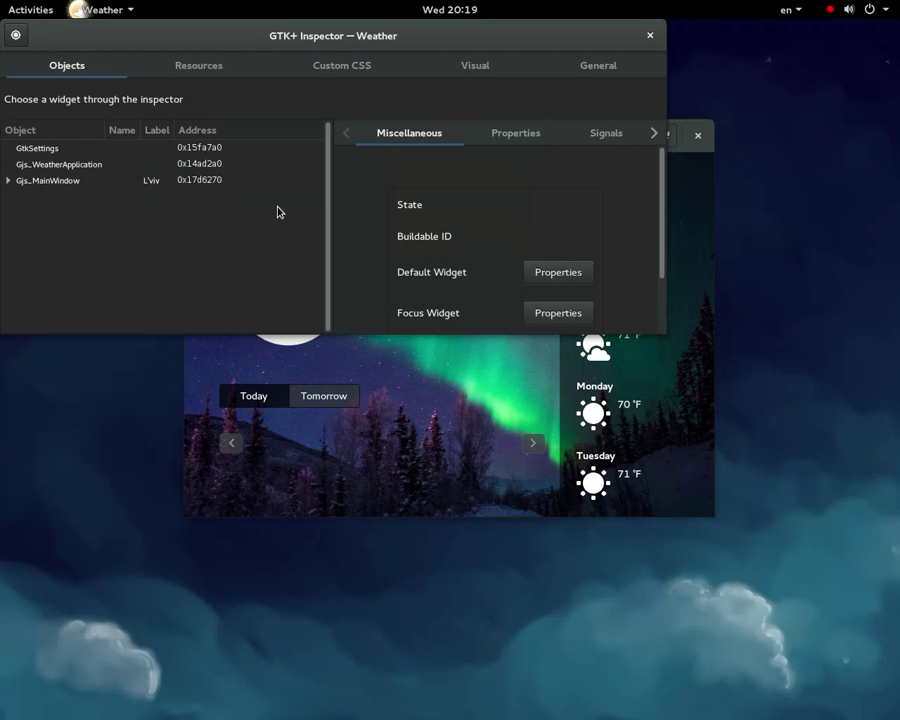
double_click(302, 40)
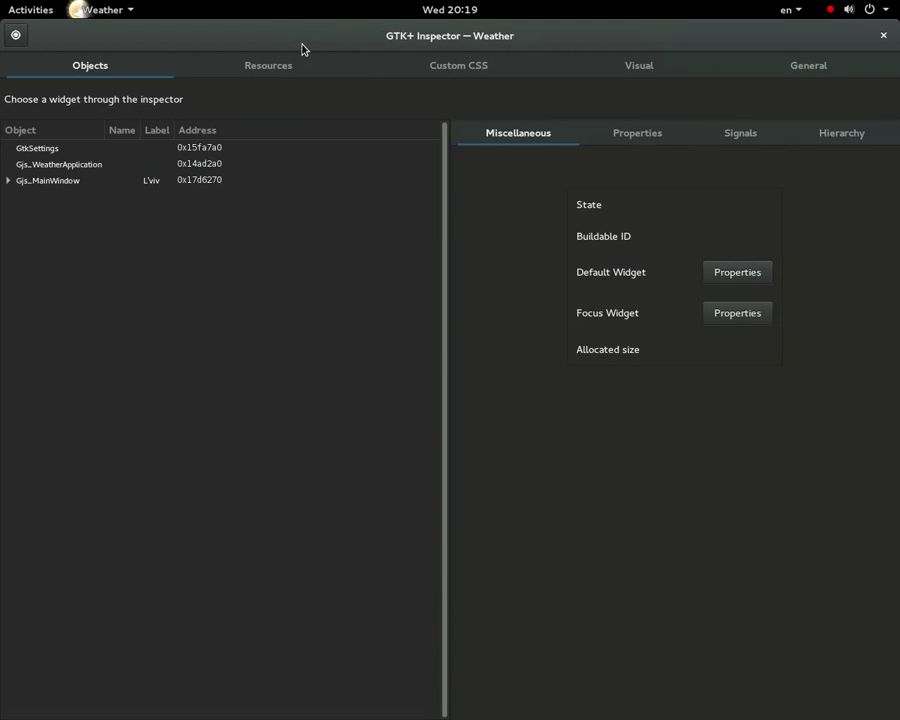
click(9, 181)
drag(310, 52, 383, 383)
click(408, 221)
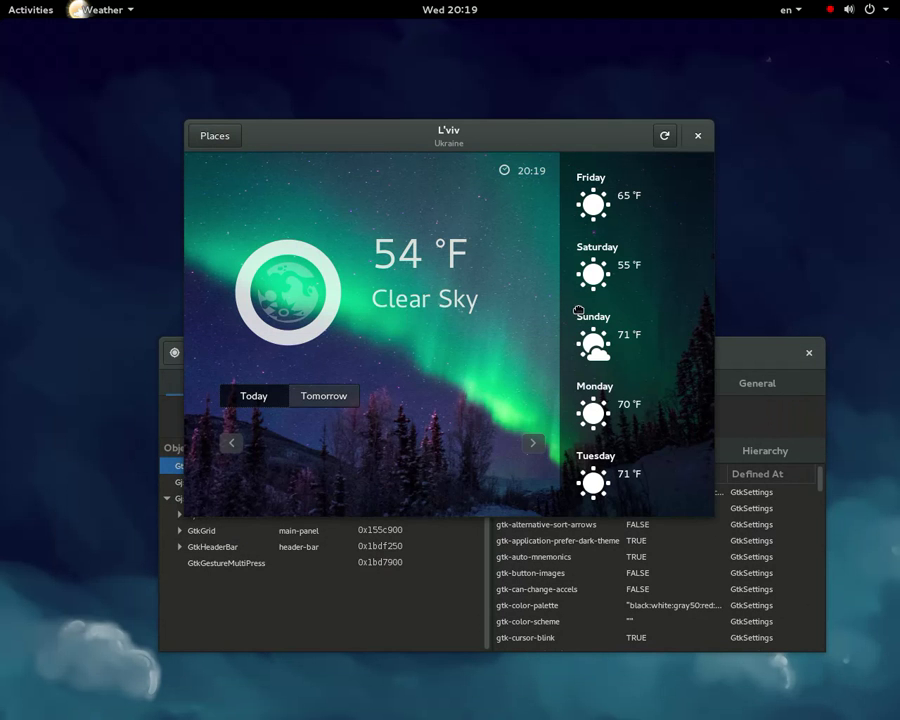
click(437, 591)
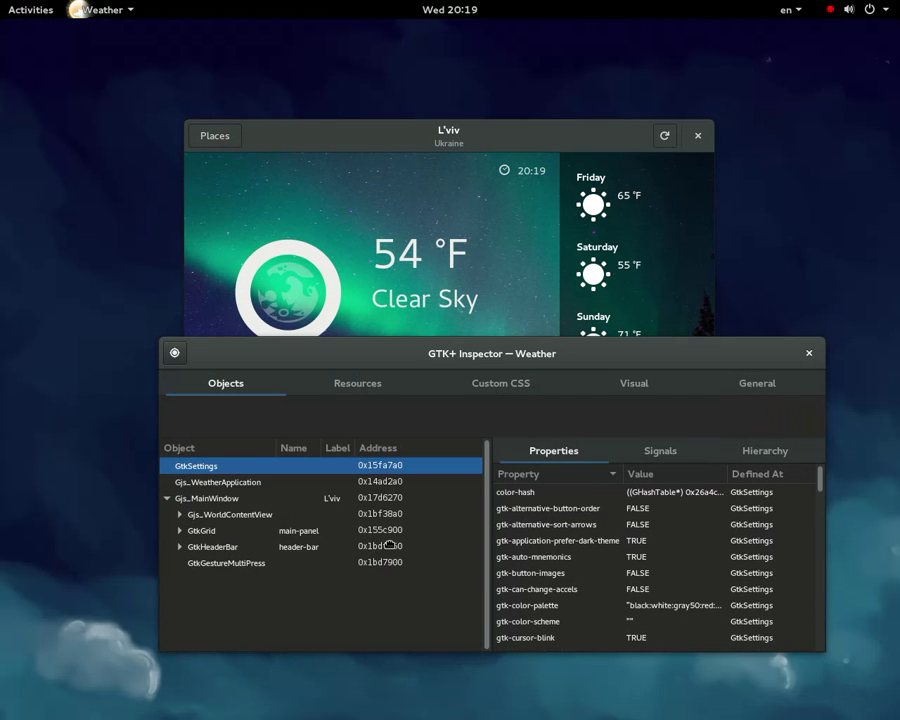
Examine the properties of the Gjs_WeatherApplication, Gjs_MainWindow, Gjs_WorldContentView and GtkGrid objects
click(302, 484)
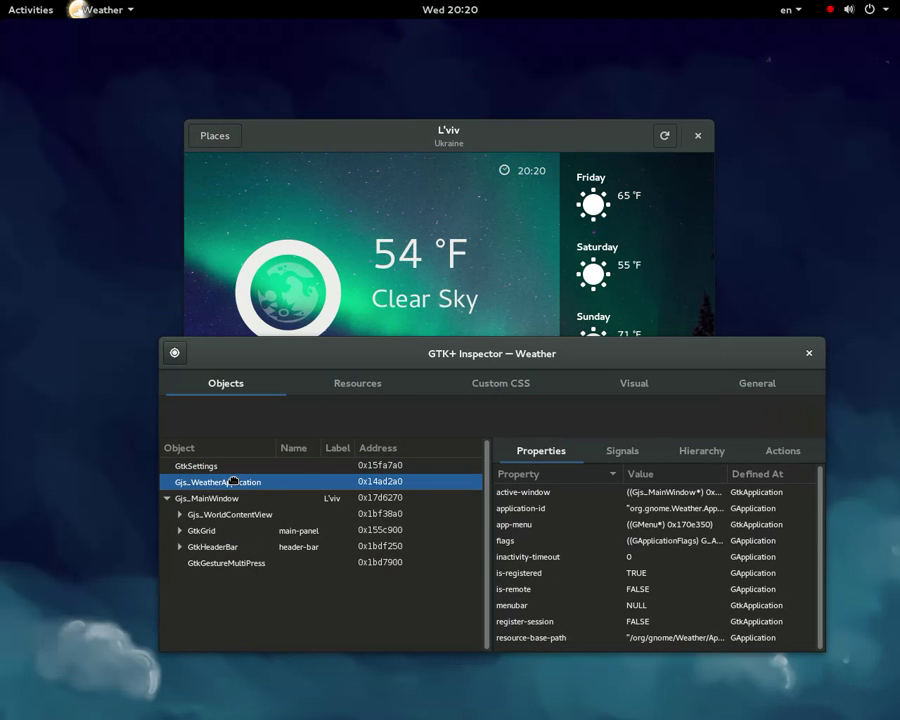
key(Up)
key(Down)
key(Down)
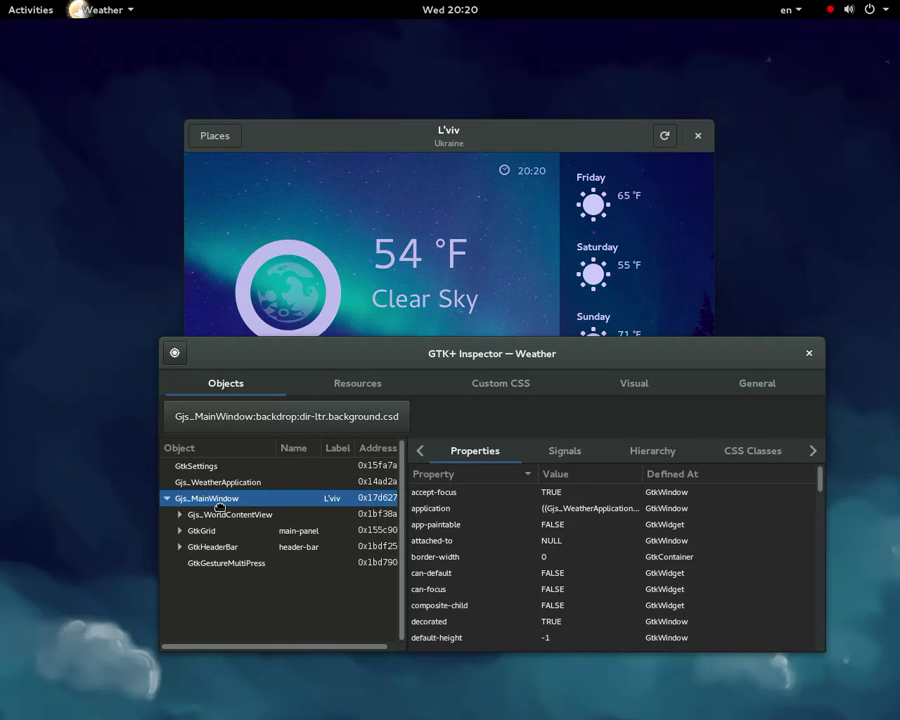
key(Up)
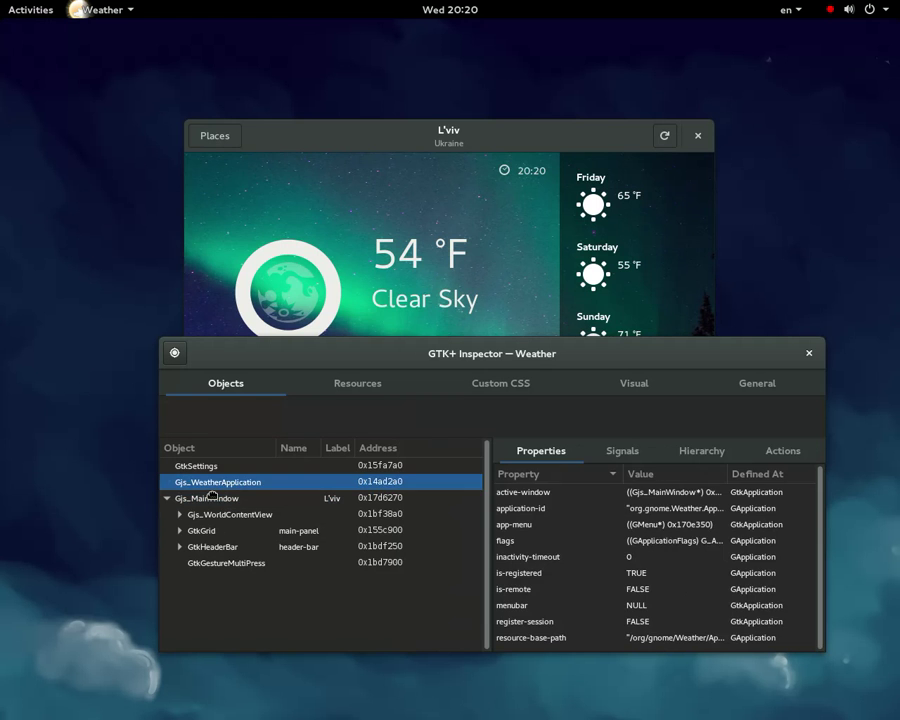
click(215, 531)
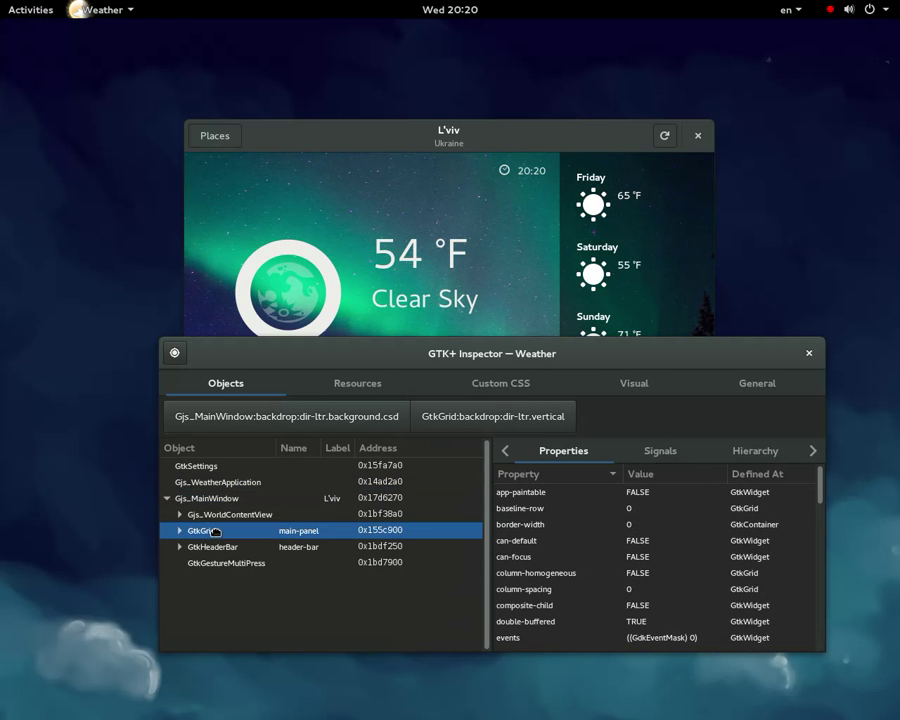
key(Up)
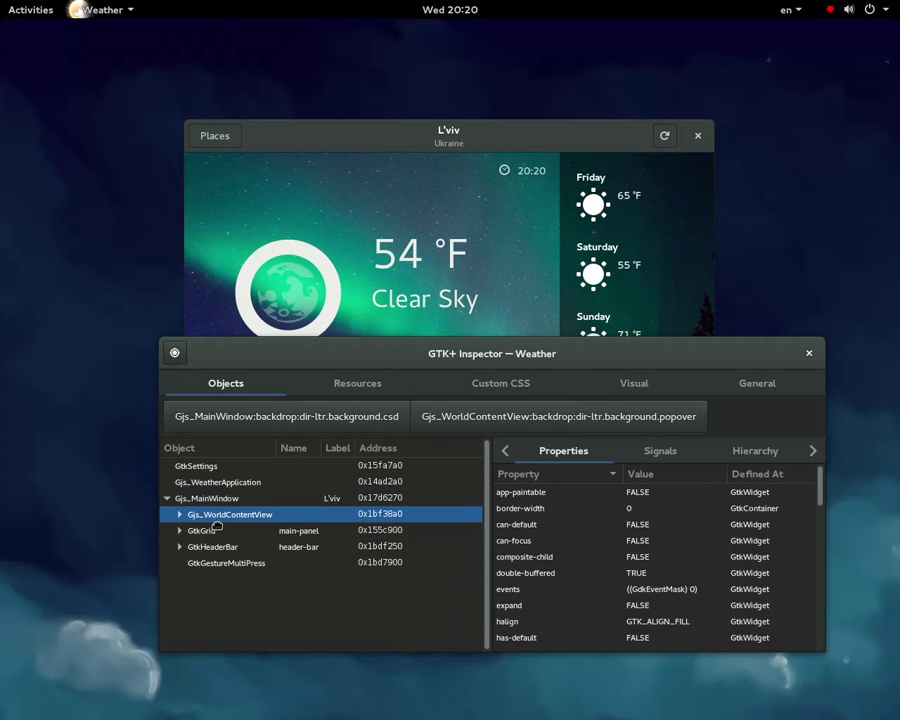
key(Down)
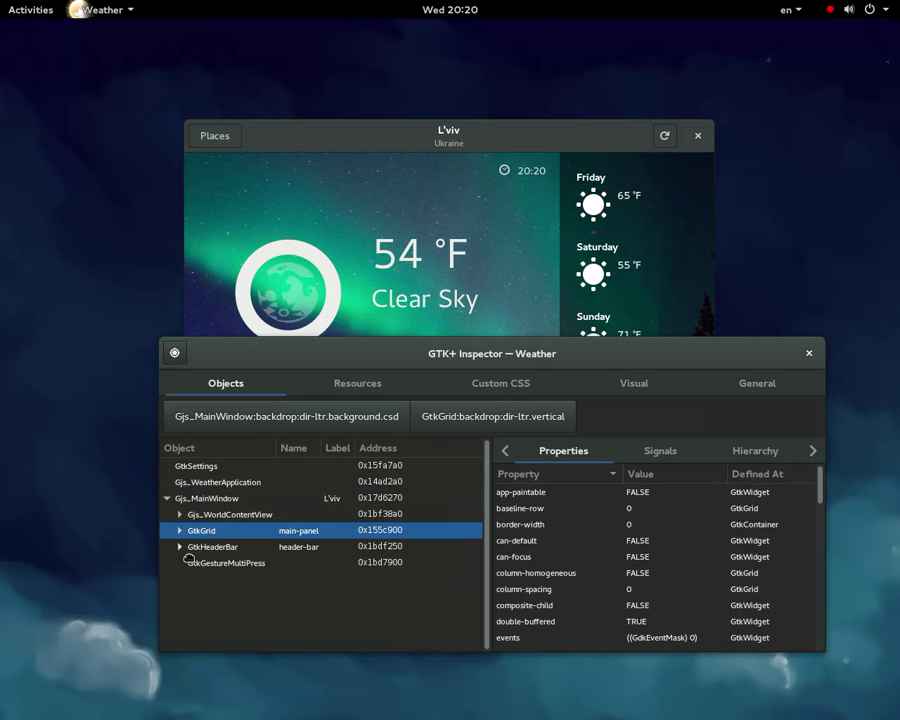
Expand GtkHeaderBar and go through its child widgets from the places-button to the refresh-button
click(182, 549)
click(215, 563)
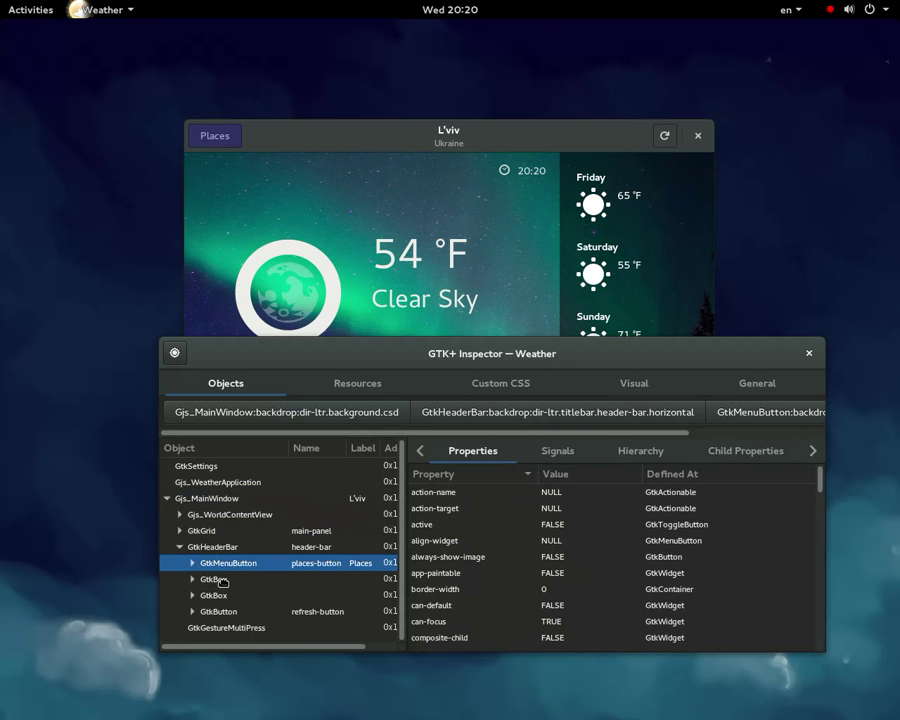
key(Down)
key(Down)
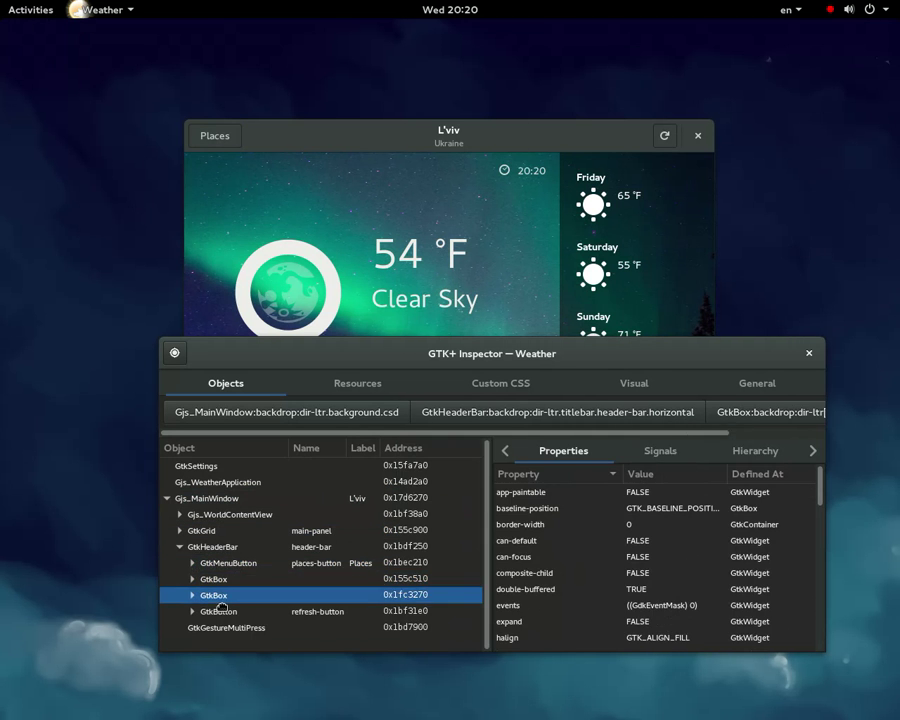
key(Down)
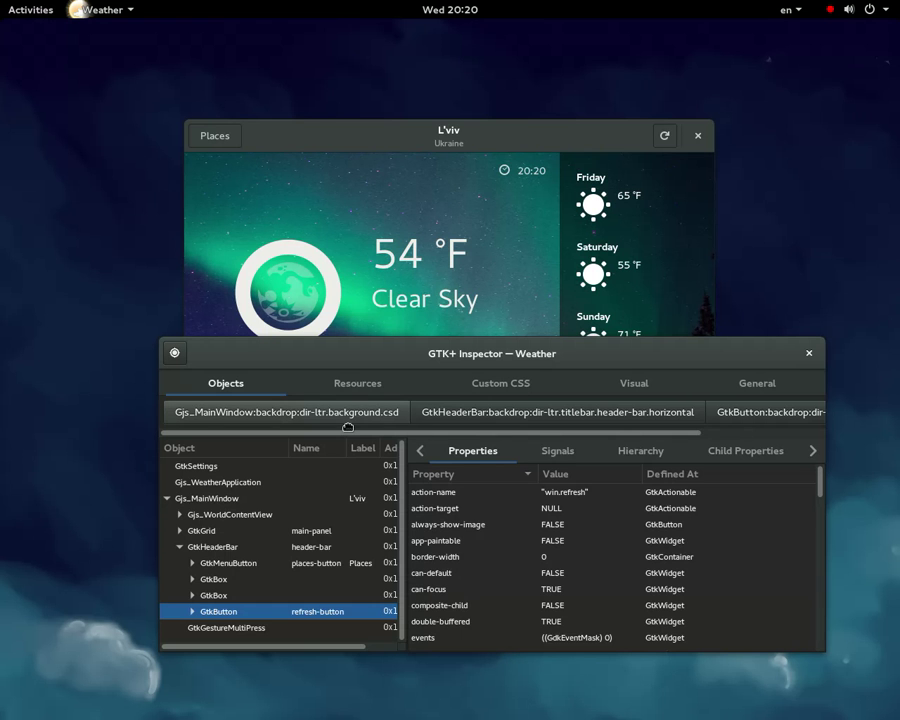
Browse Weather's resource tree through the org, gnome and gtk branches, and view the Custom CSS editor
click(379, 385)
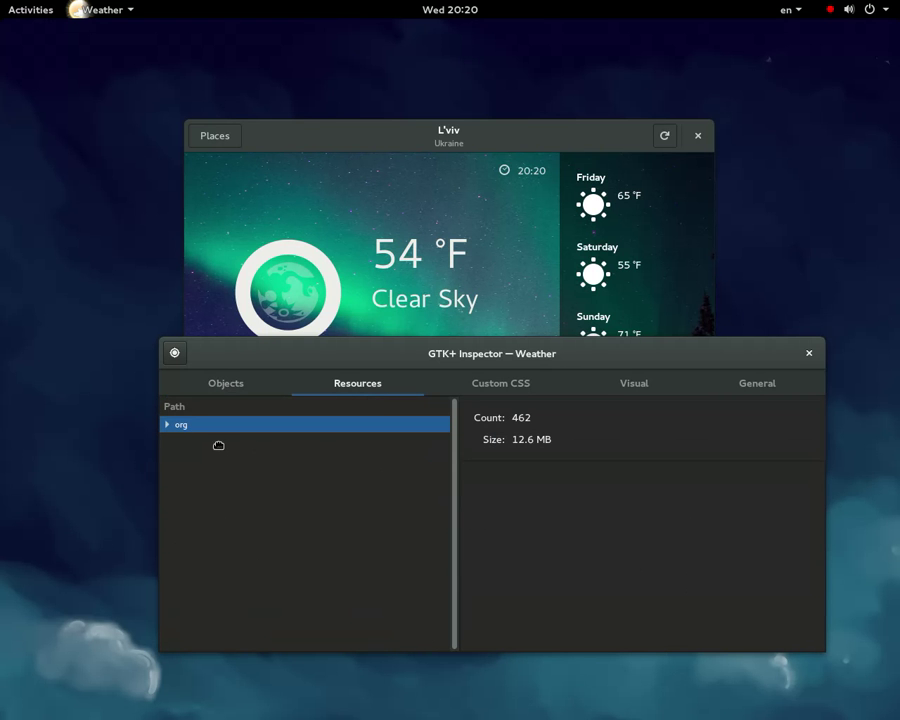
click(172, 425)
click(181, 441)
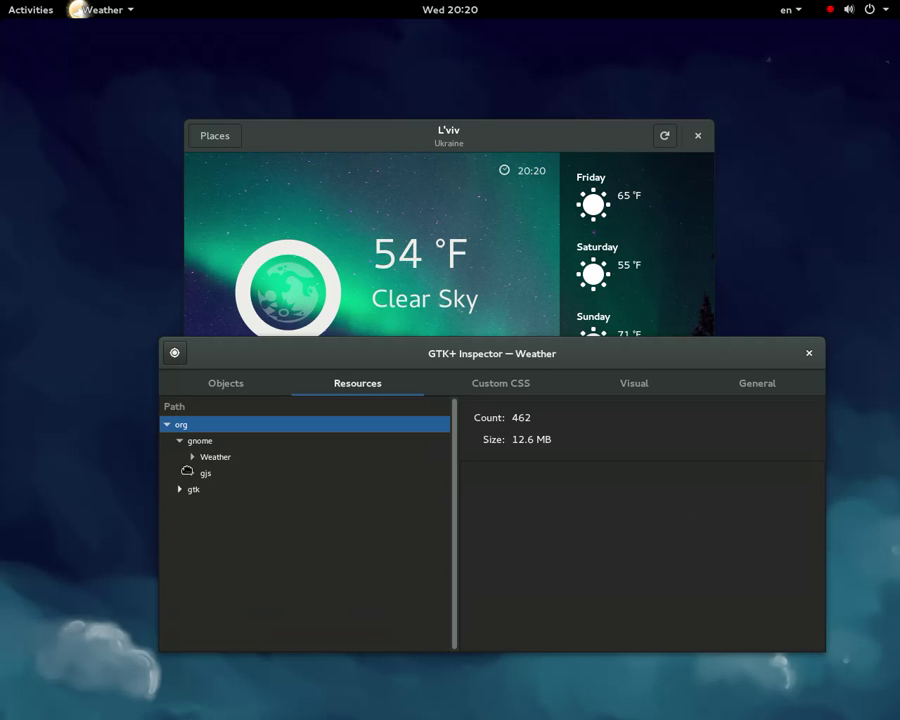
click(181, 489)
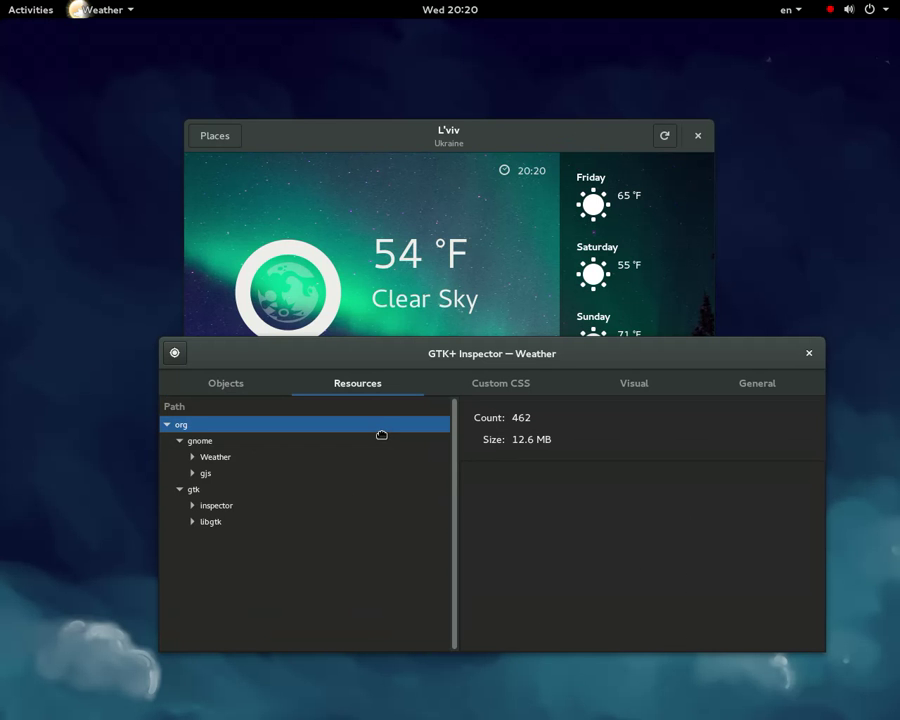
click(184, 458)
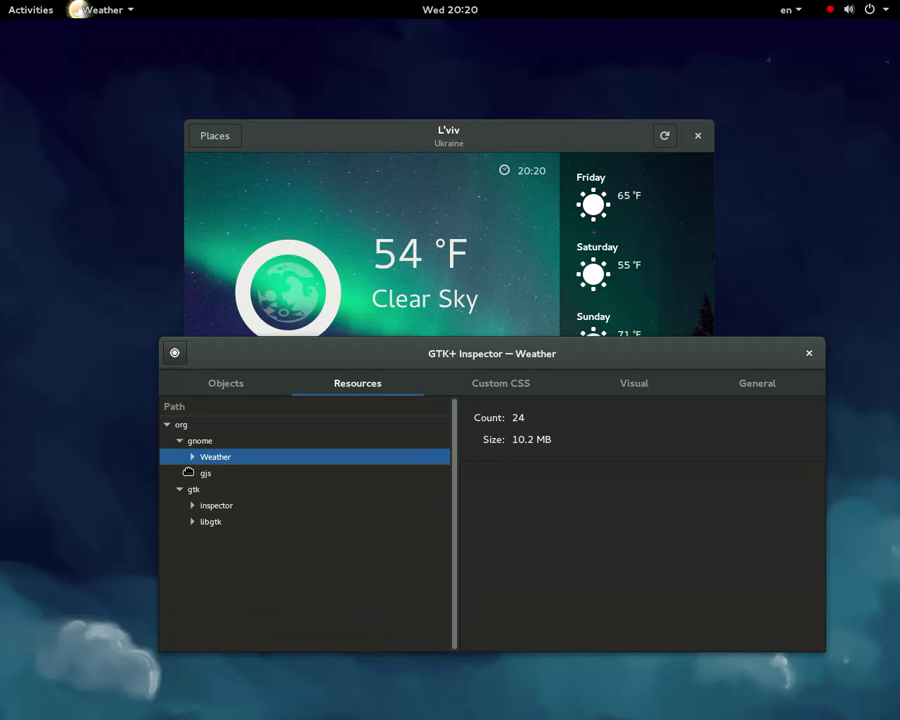
click(207, 474)
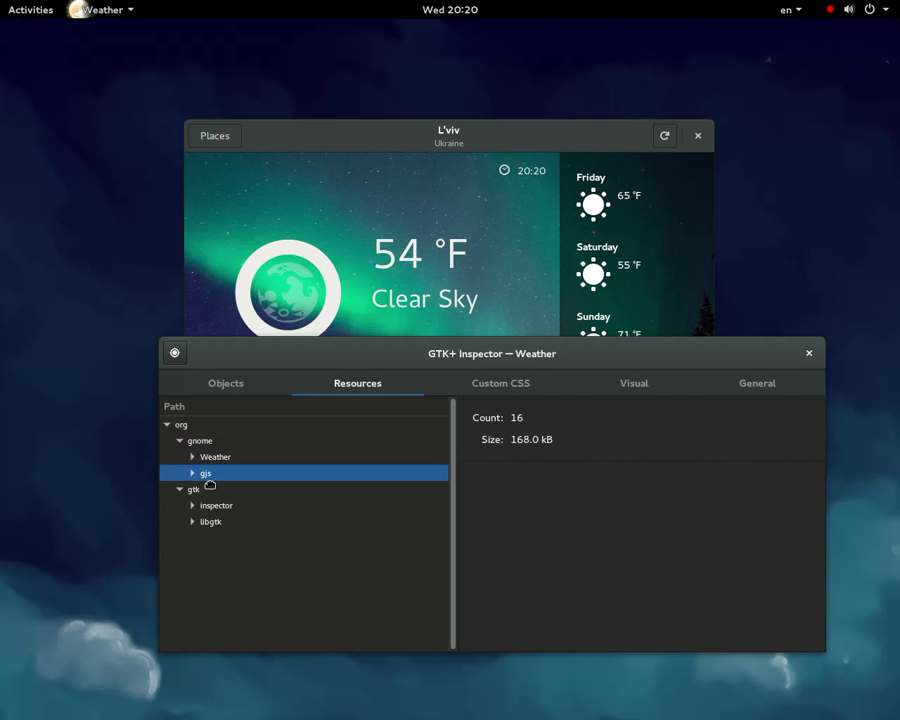
click(214, 457)
click(210, 442)
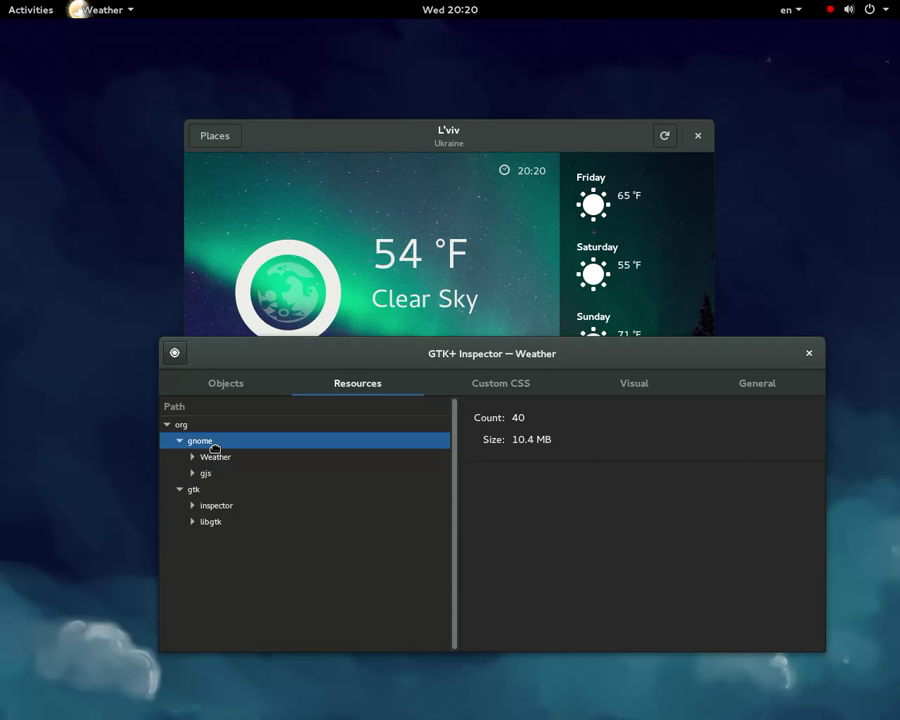
click(210, 505)
click(509, 392)
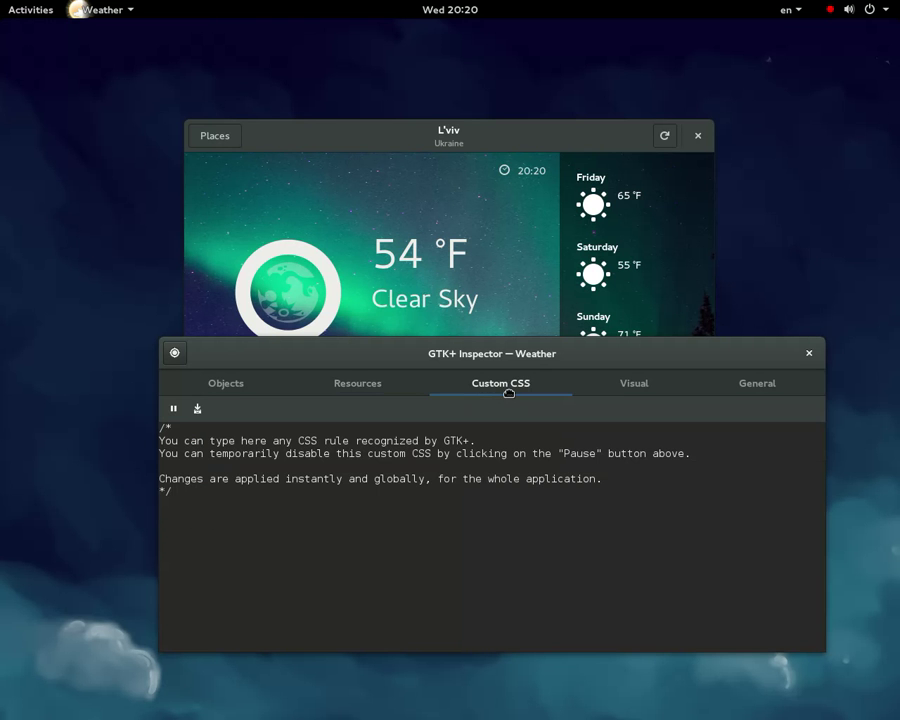
click(291, 543)
Try the Raleigh and HighContrast GTK+ themes on Weather, and restore Adwaita
click(629, 400)
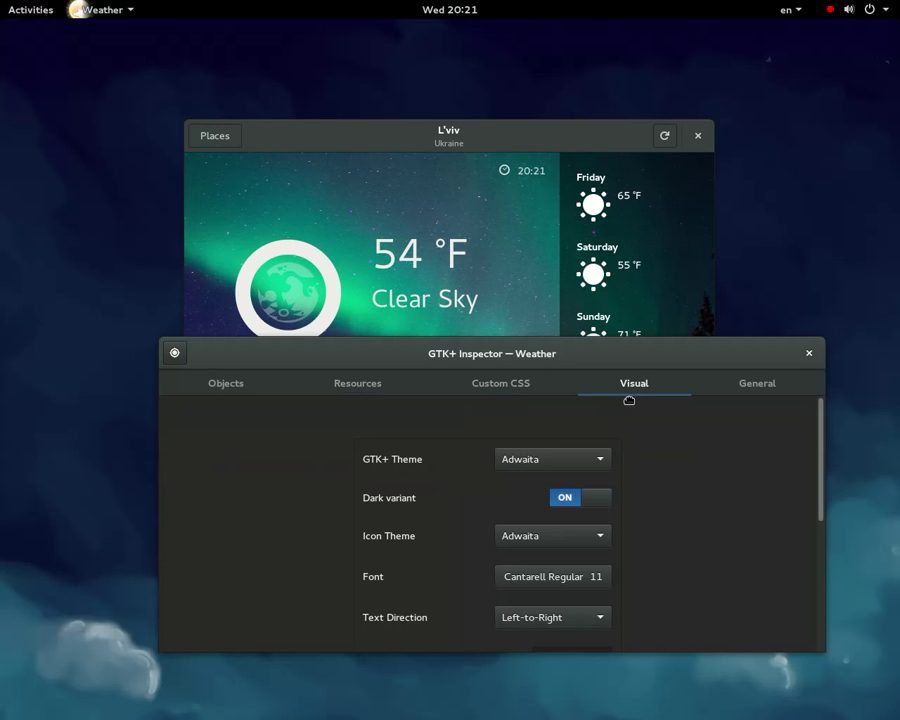
click(540, 464)
click(551, 450)
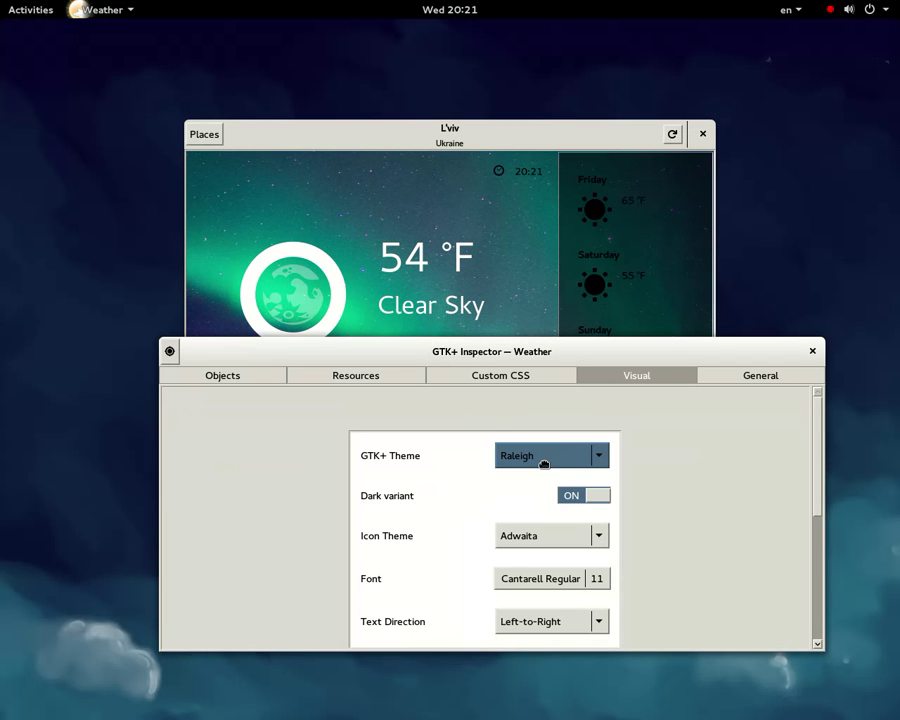
click(544, 463)
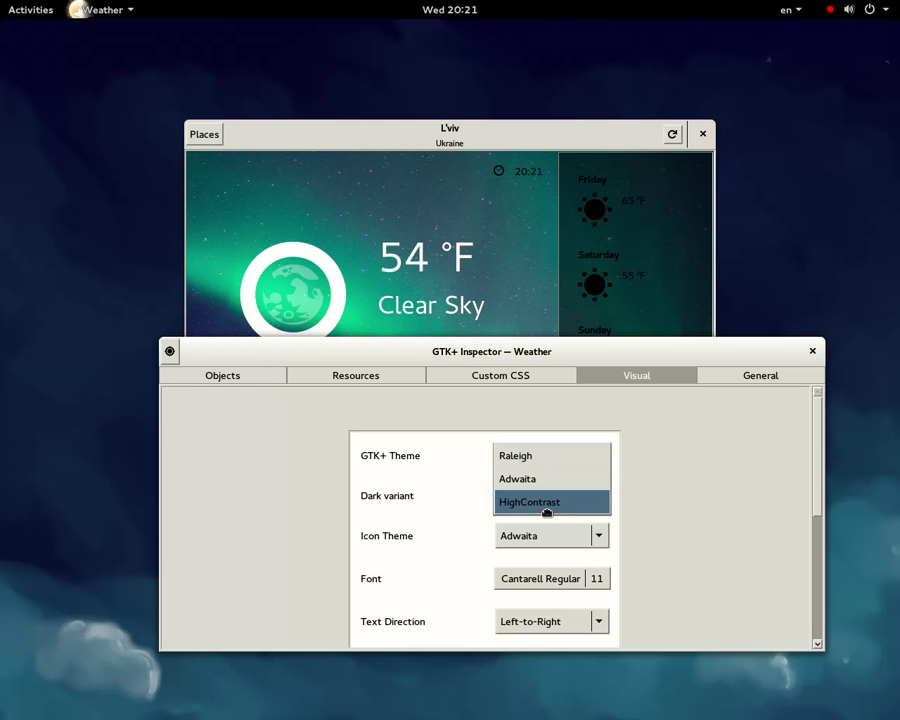
click(547, 502)
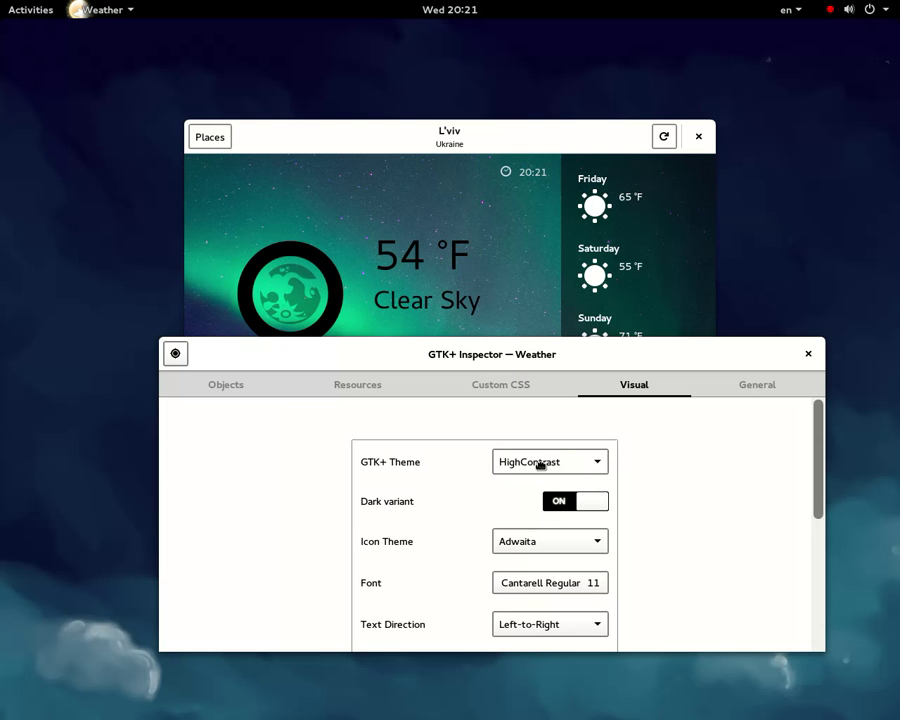
click(540, 464)
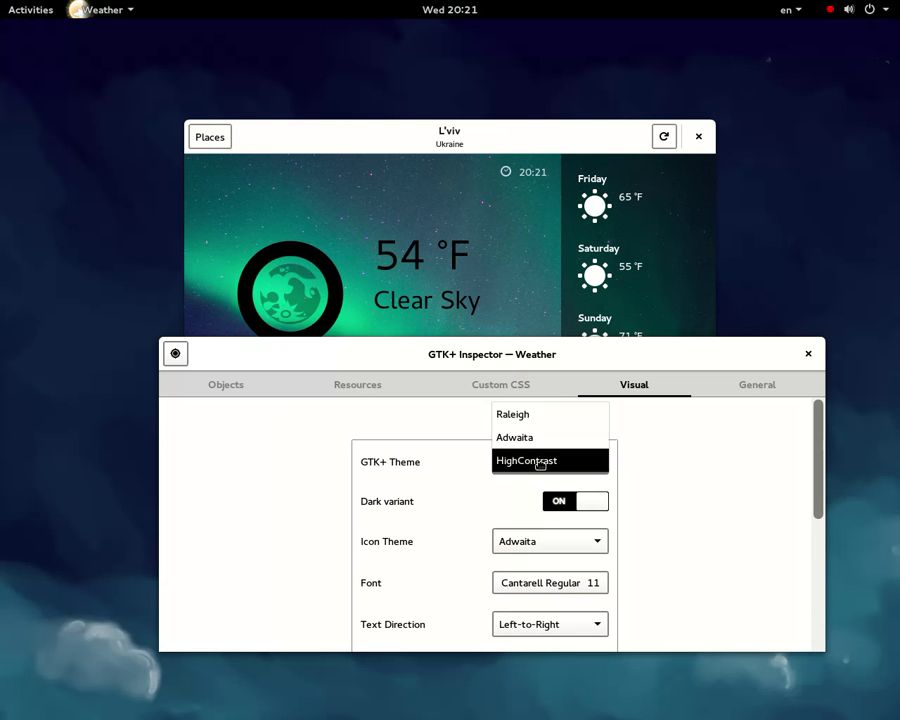
click(544, 447)
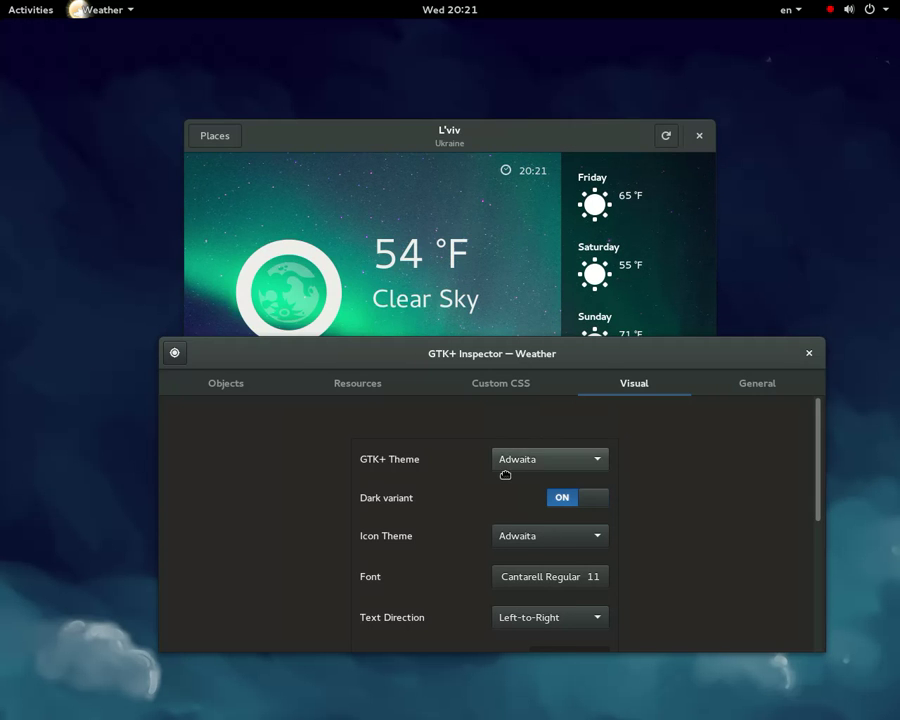
Switch the icon theme to default and back to Adwaita
click(538, 538)
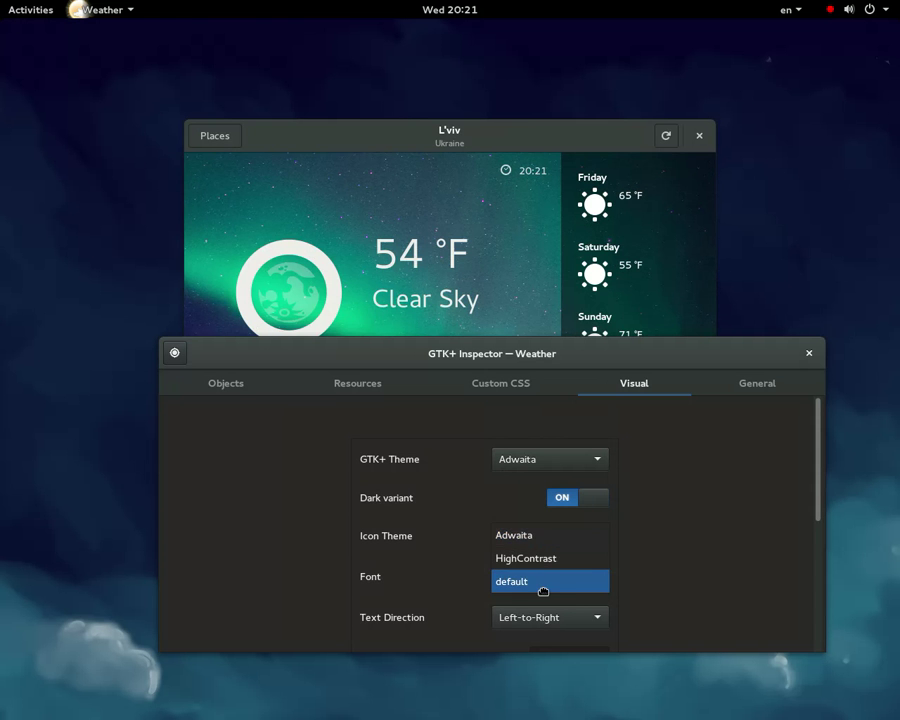
click(542, 585)
click(545, 540)
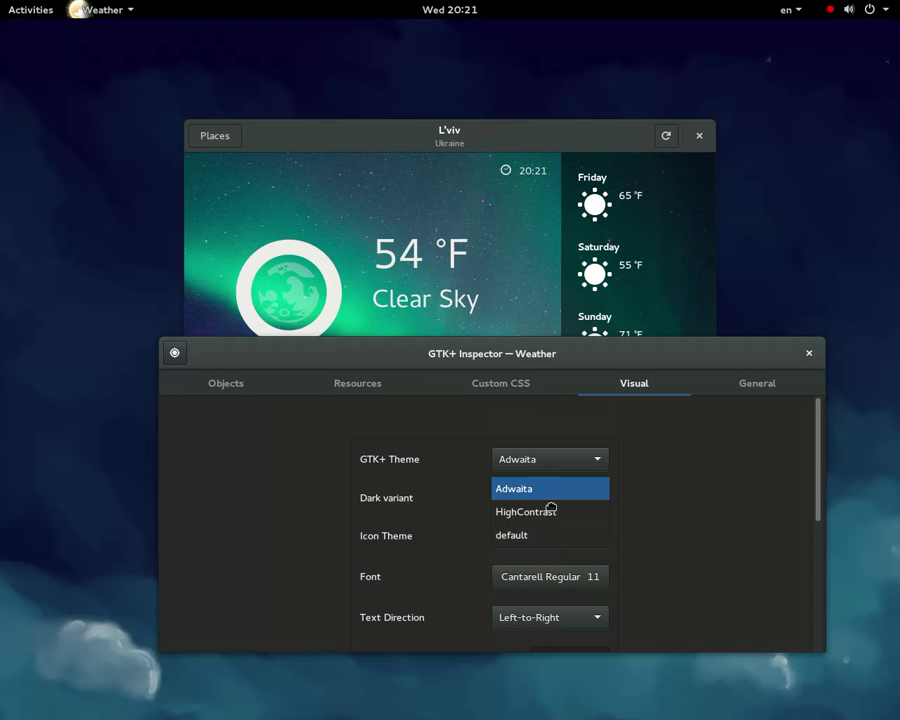
click(549, 496)
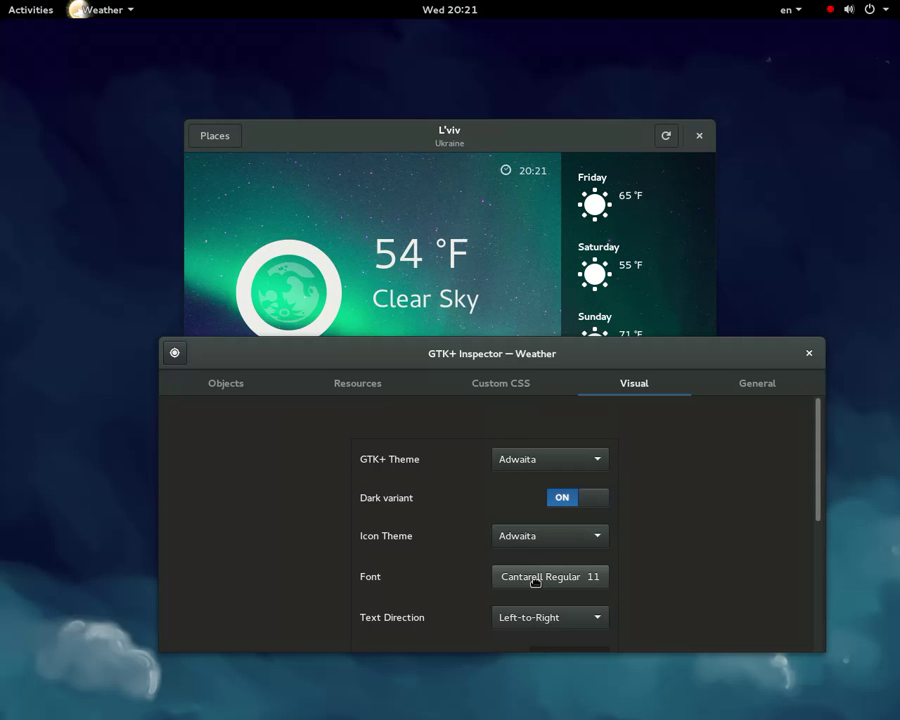
Set the text direction to Right-to-Left and return it to Left-to-Right
click(569, 631)
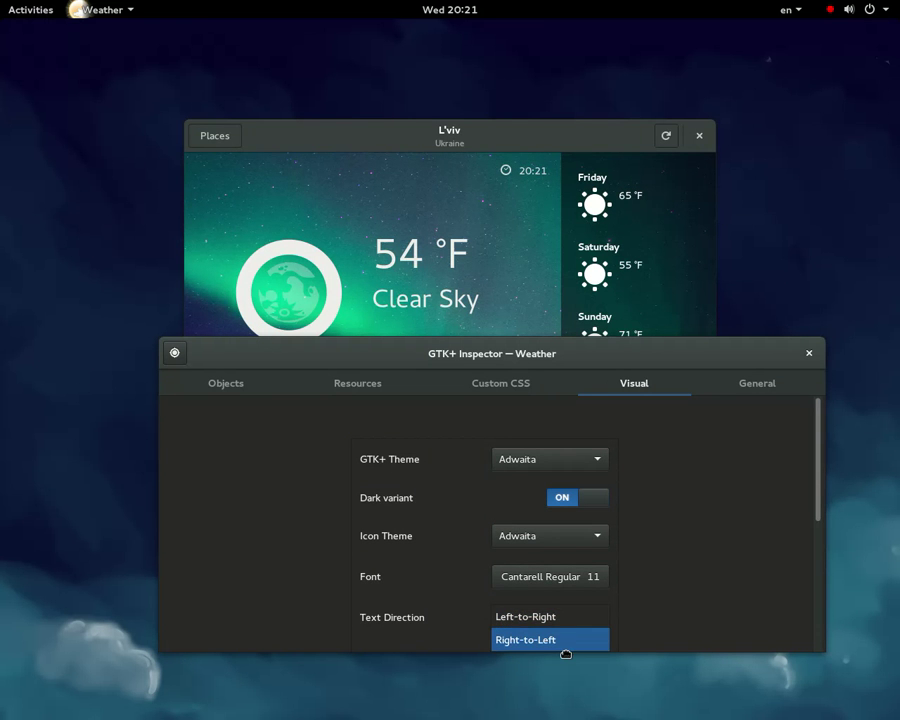
click(566, 649)
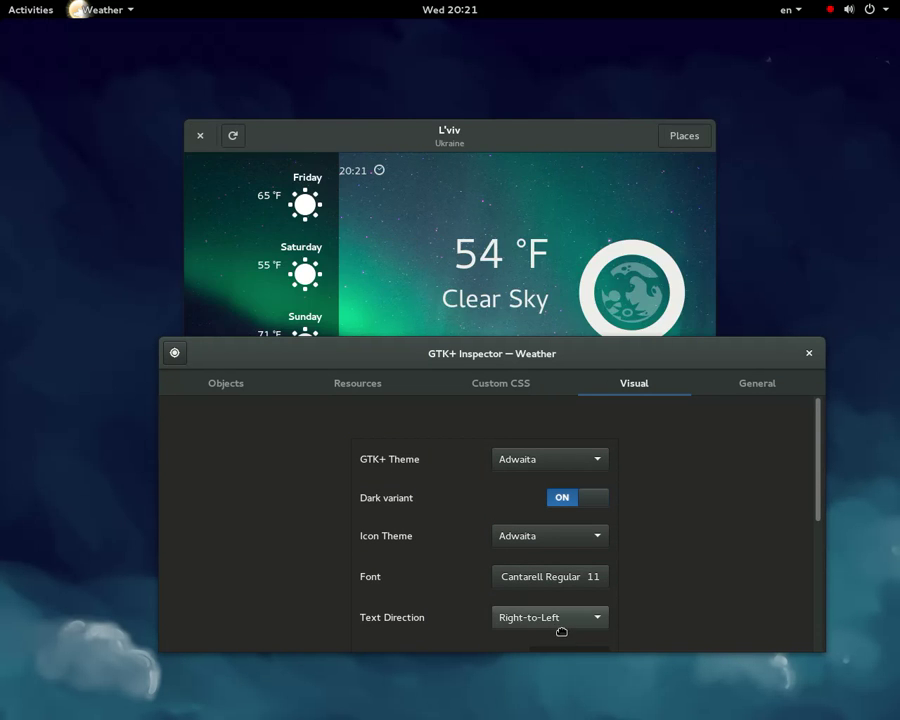
click(561, 626)
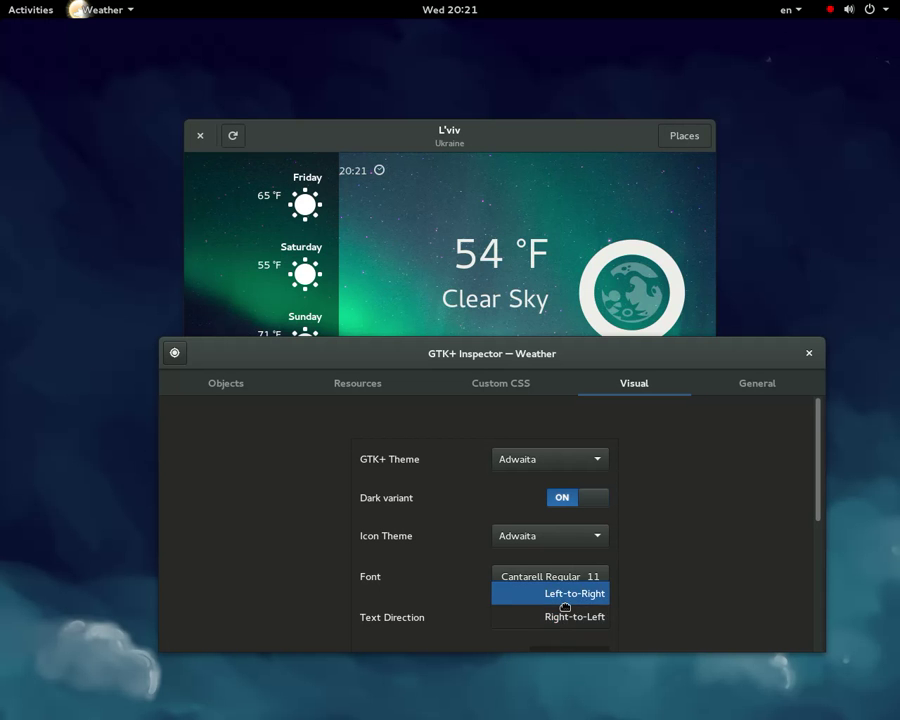
click(562, 597)
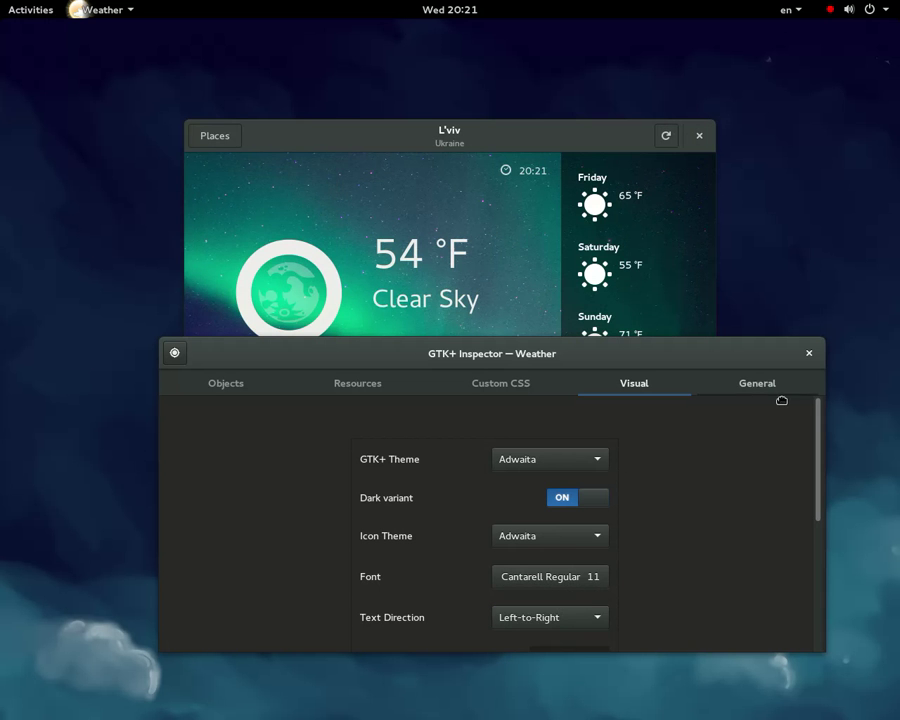
View the inspector's general information on the GTK+ version, GDK backend and prefix
click(782, 388)
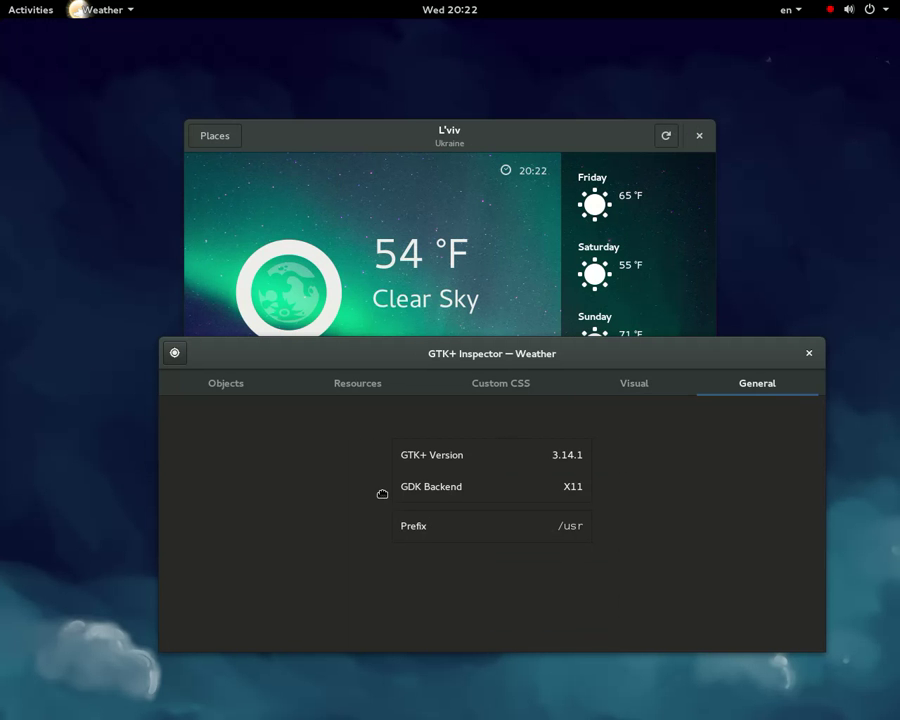
Highlight the GDK Backend value, then bring Weather to the front and return to the inspector
double_click(585, 490)
click(572, 142)
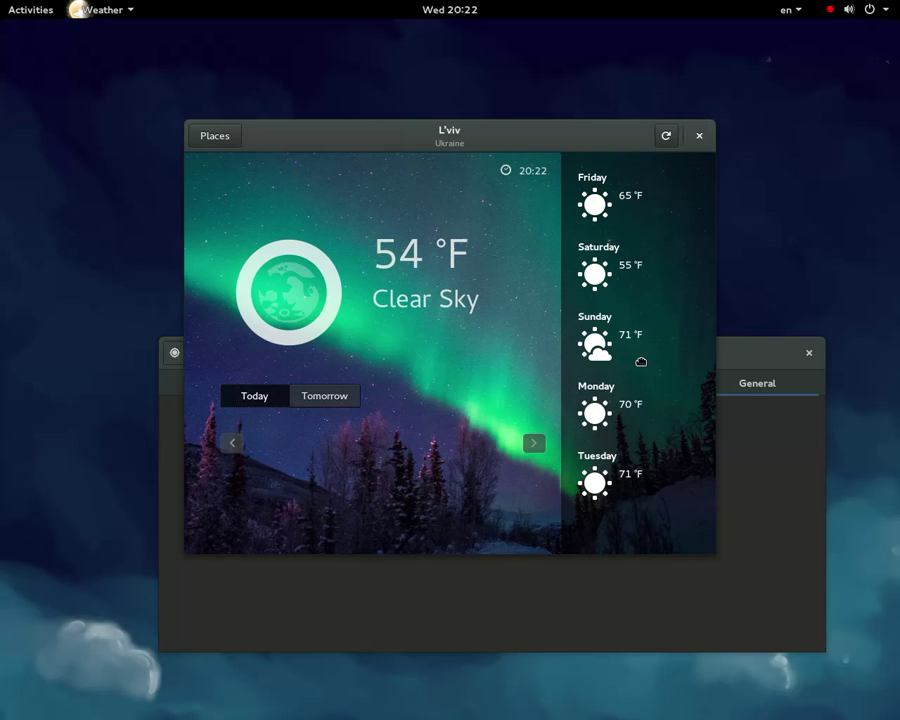
click(739, 358)
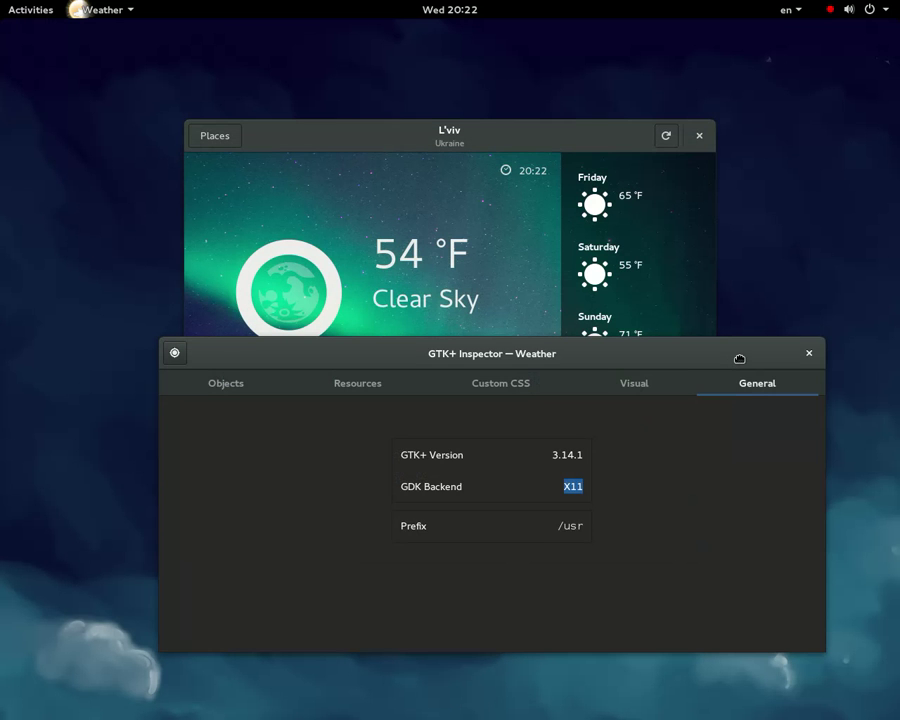
Try a window scaling of 2 in the inspector's visual settings, restore it to 1, and move the inspector fully into view
click(660, 385)
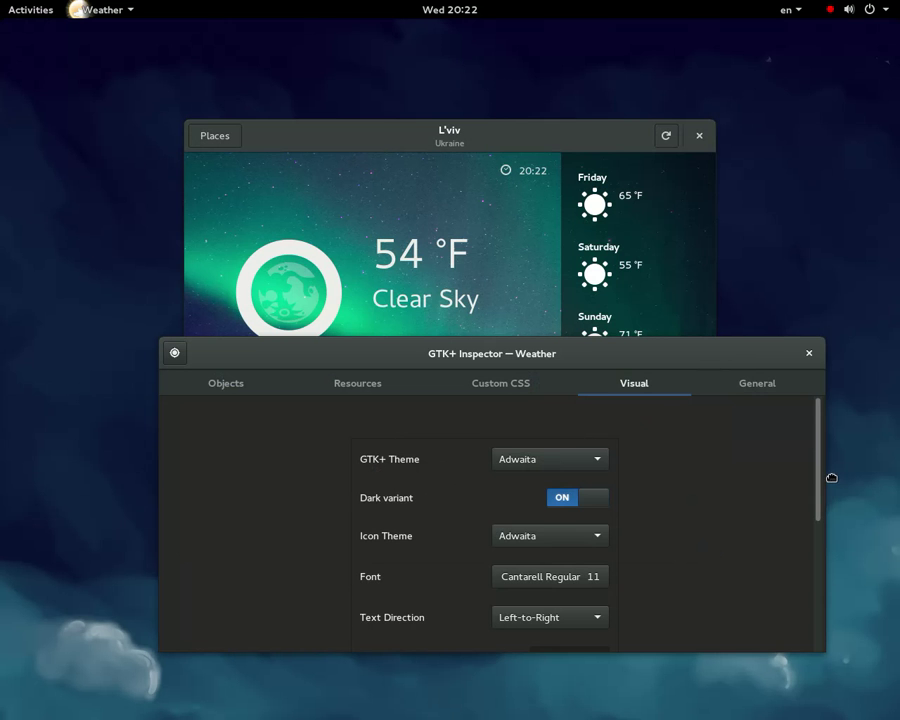
scroll(830, 480, down, 2)
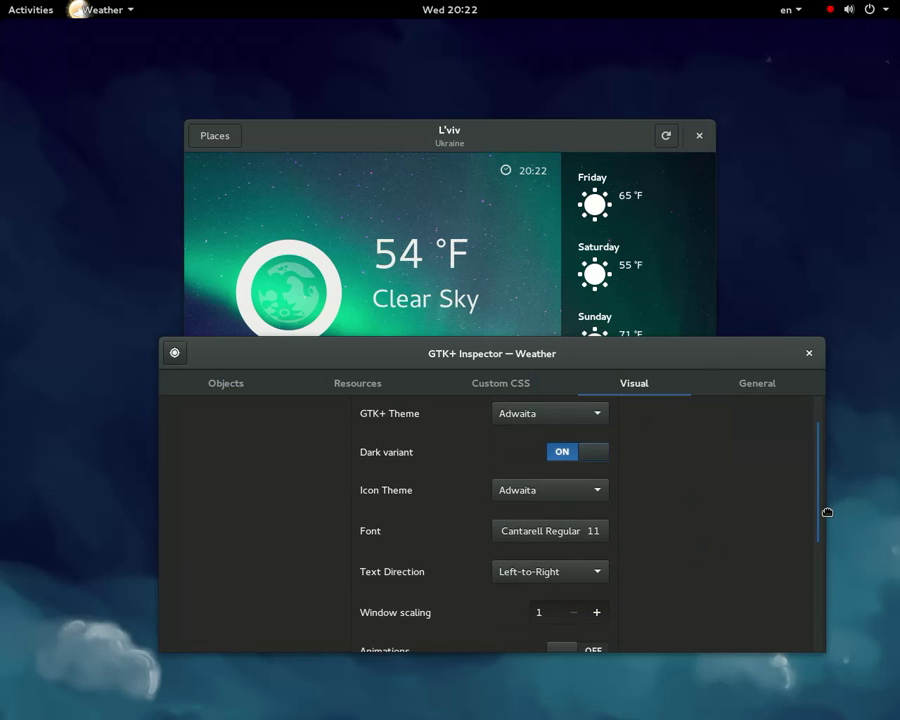
scroll(827, 512, down, 2)
drag(826, 530, 826, 565)
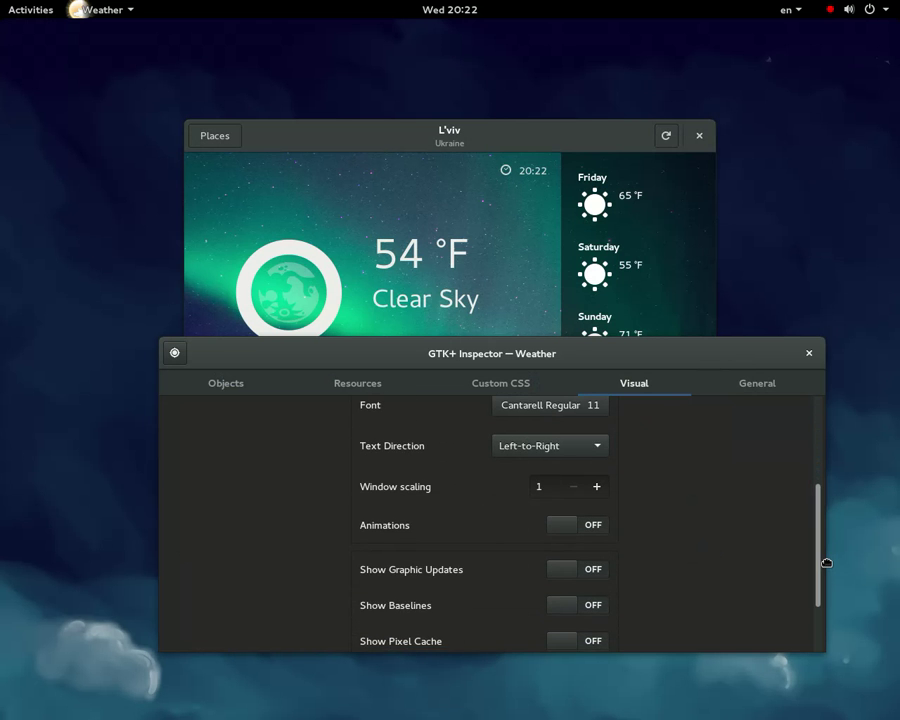
click(599, 489)
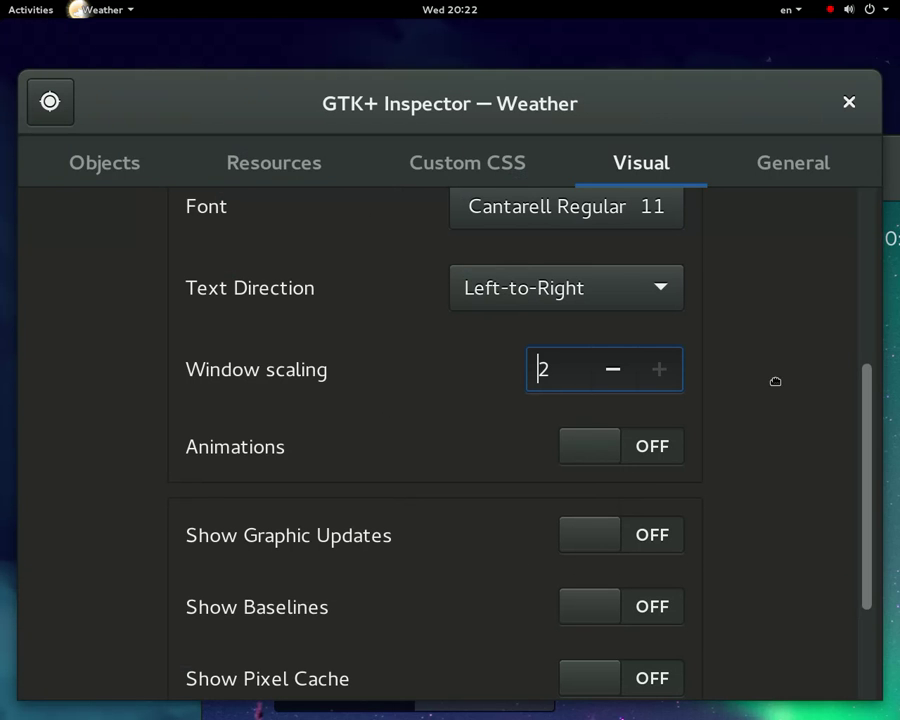
drag(757, 98, 617, 137)
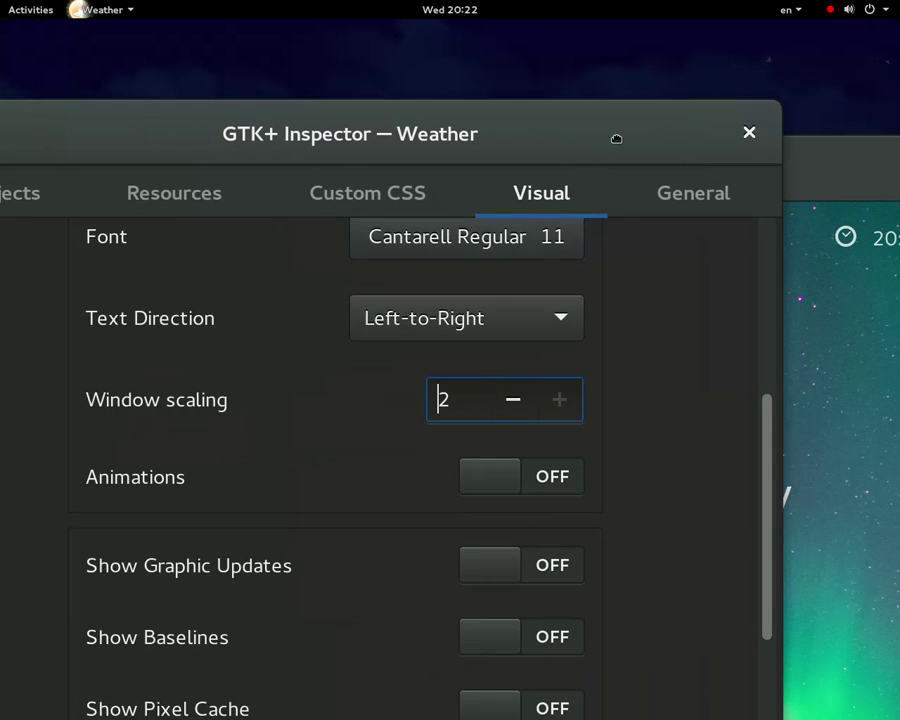
click(513, 401)
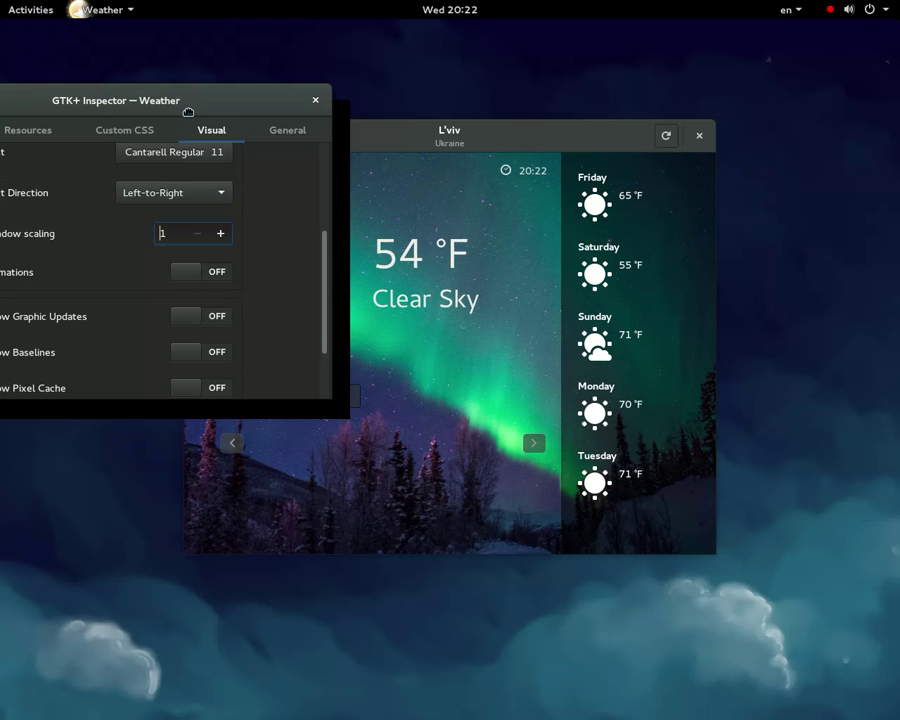
drag(281, 115, 480, 177)
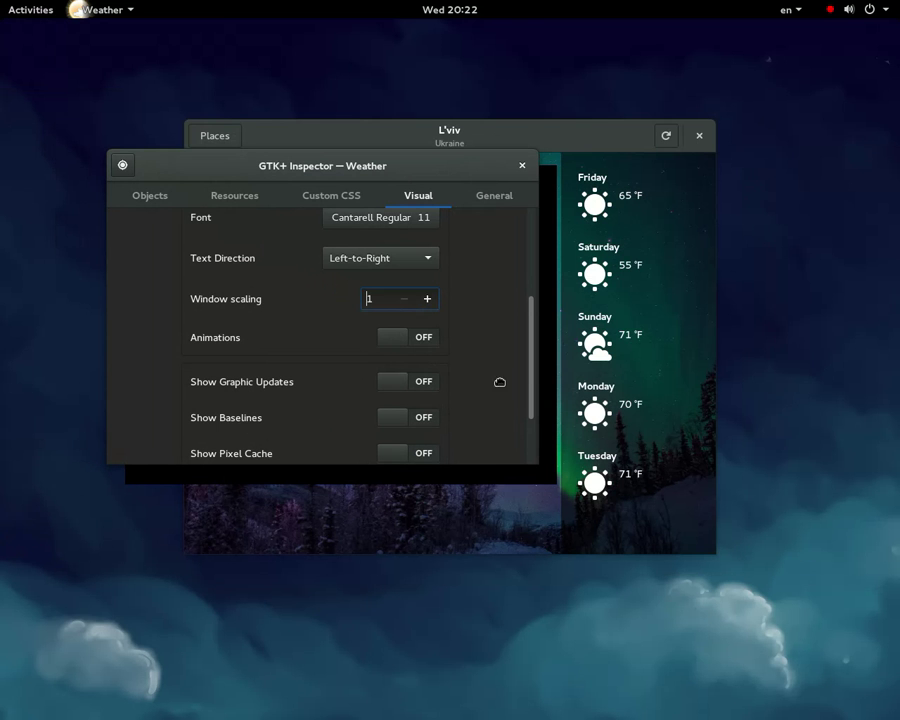
Turn on Show Graphic Updates and Animations in the inspector's visual settings
scroll(480, 375, down, 1)
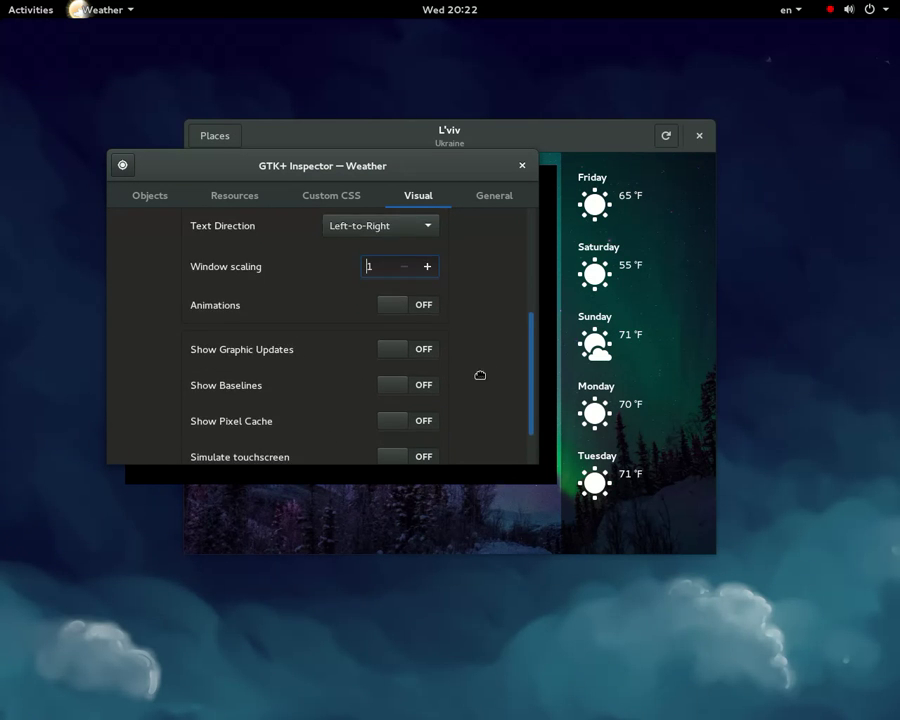
scroll(480, 375, down, 2)
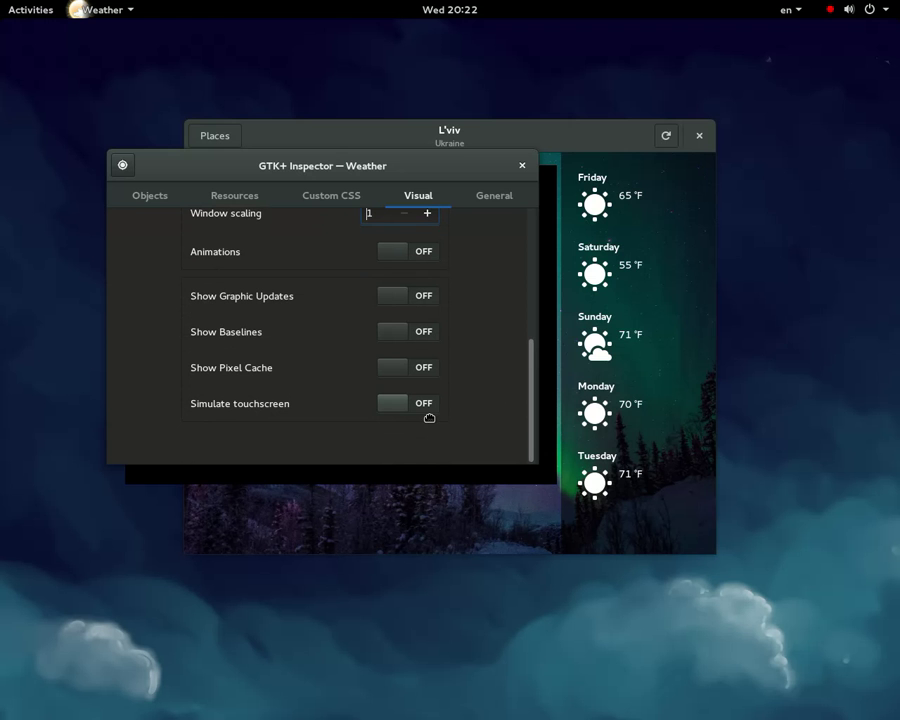
click(409, 298)
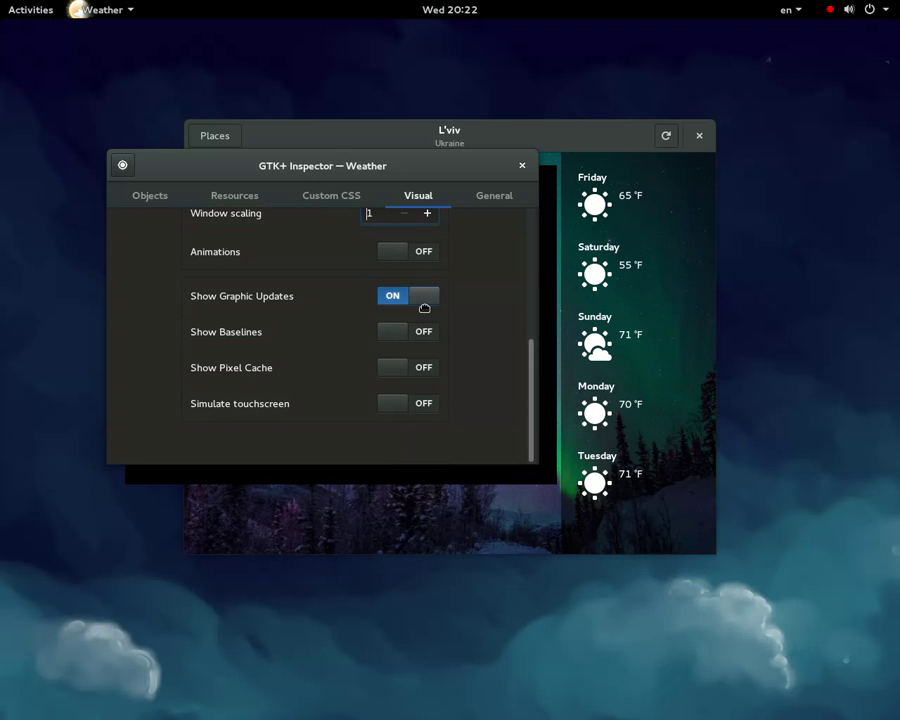
click(425, 265)
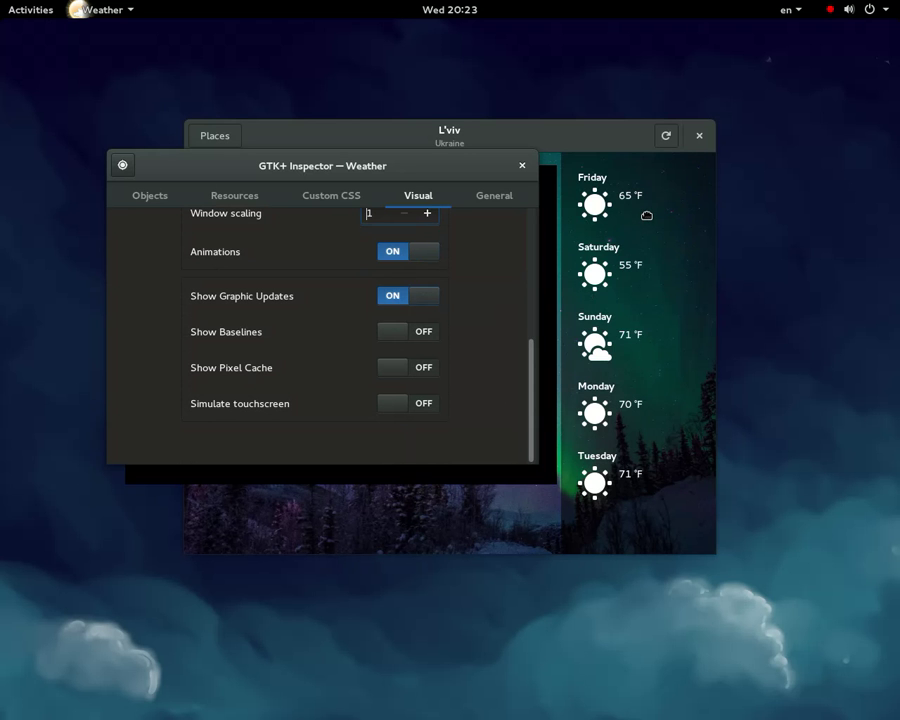
Switch Weather to tomorrow's forecast to test redraws, and turn Show Graphic Updates off in the inspector
click(606, 147)
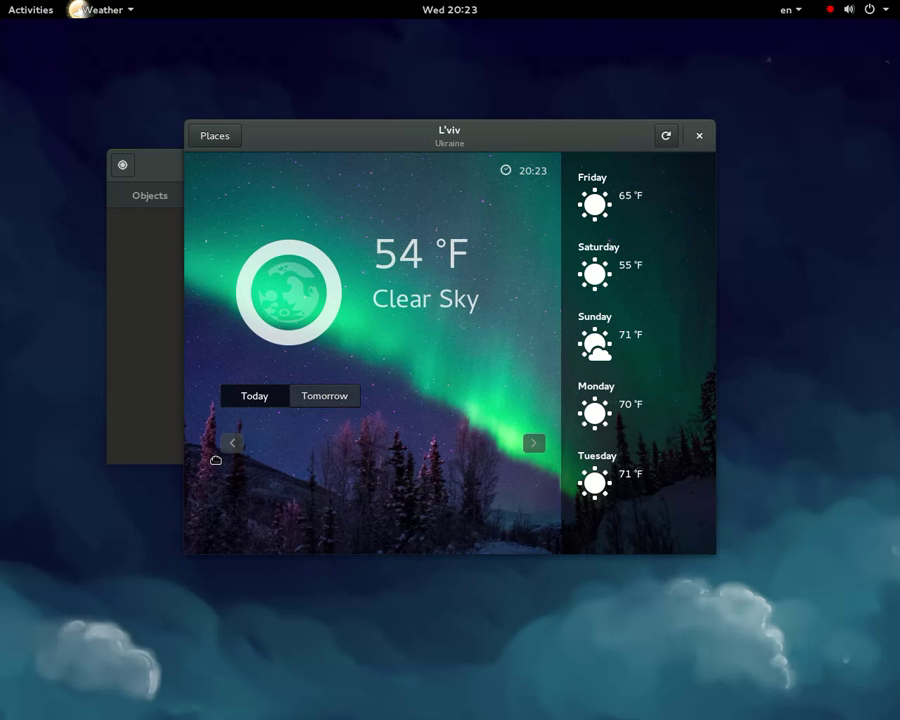
click(338, 398)
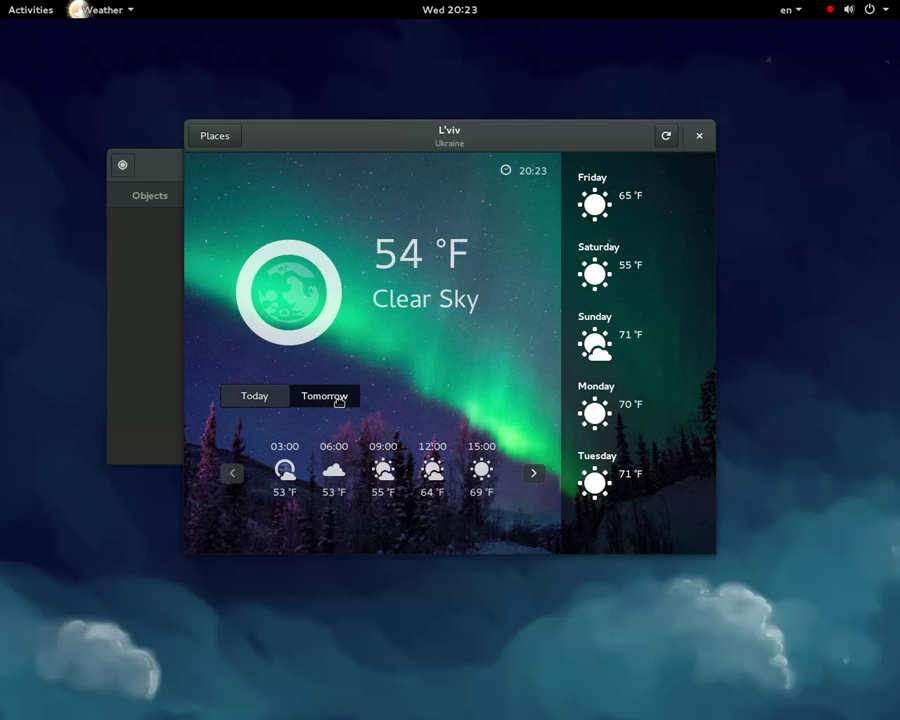
click(147, 340)
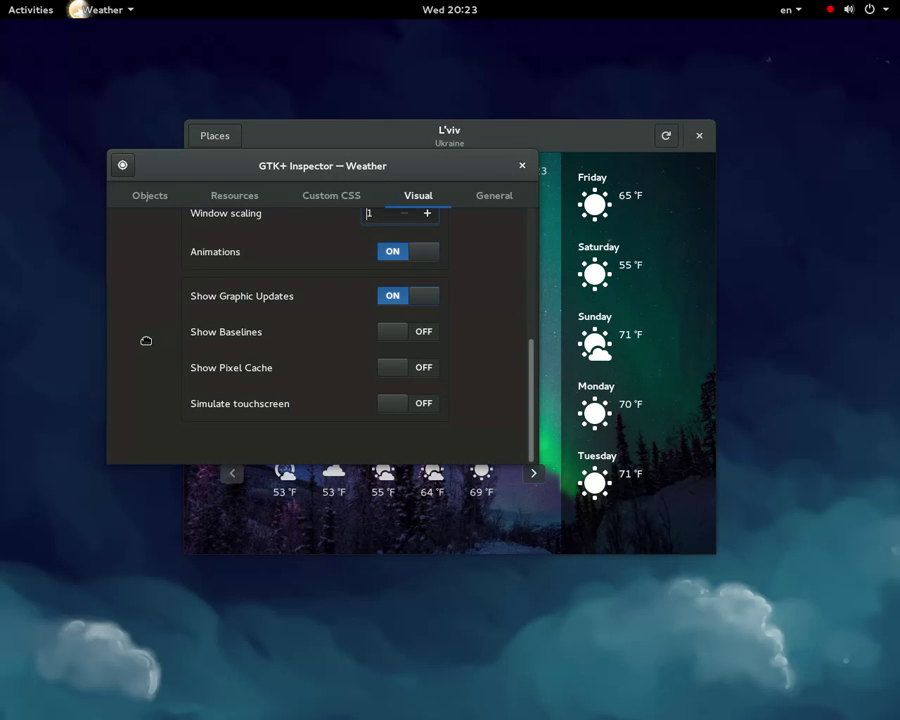
click(408, 309)
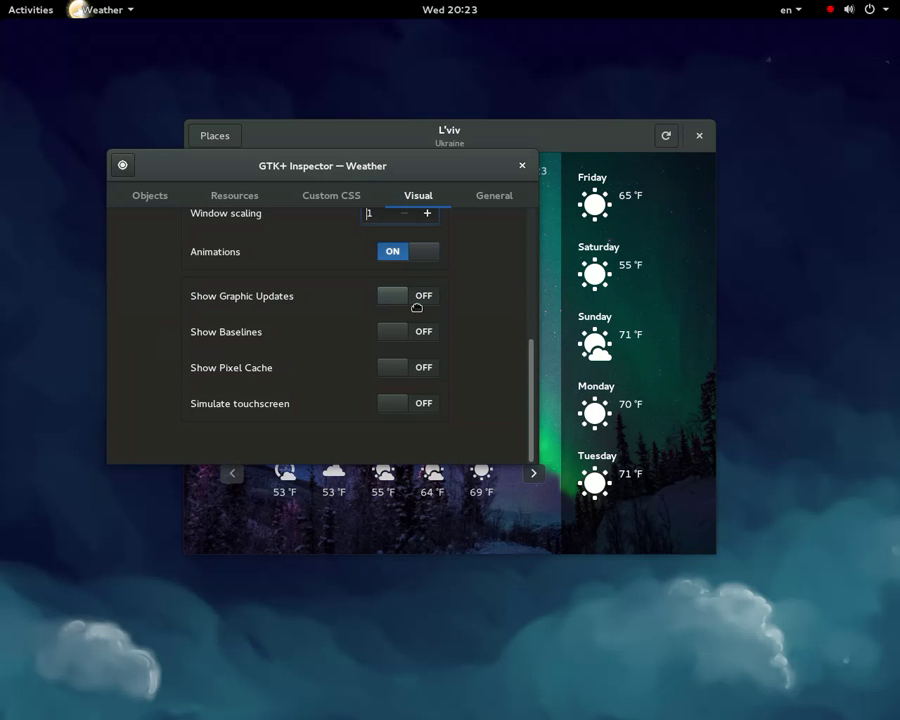
Refresh Weather, browse tomorrow's hourly forecast forward and back, and return to today's forecast
click(645, 300)
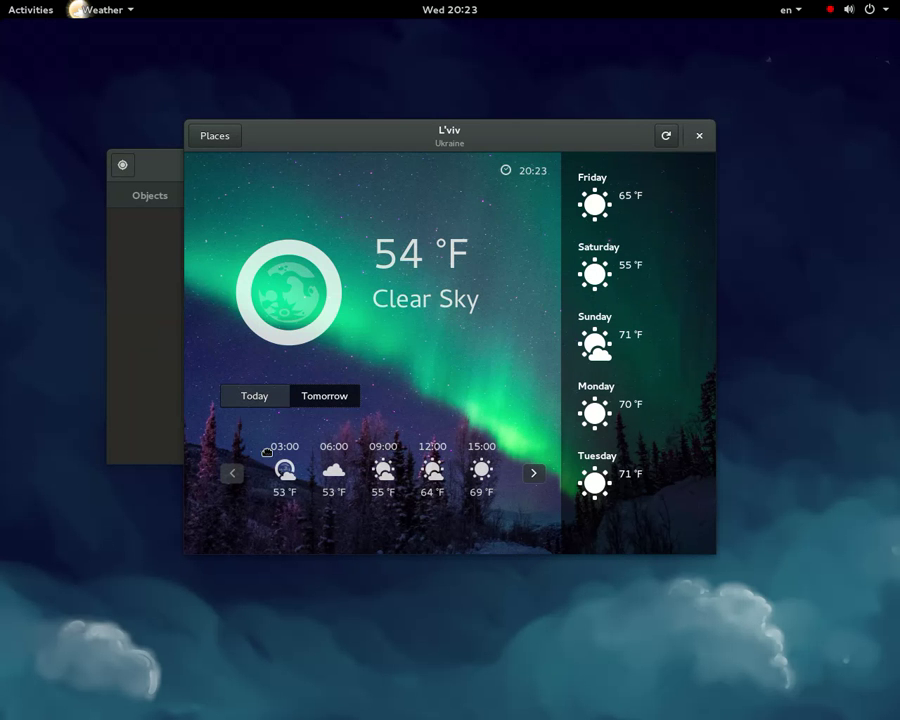
click(666, 137)
click(539, 481)
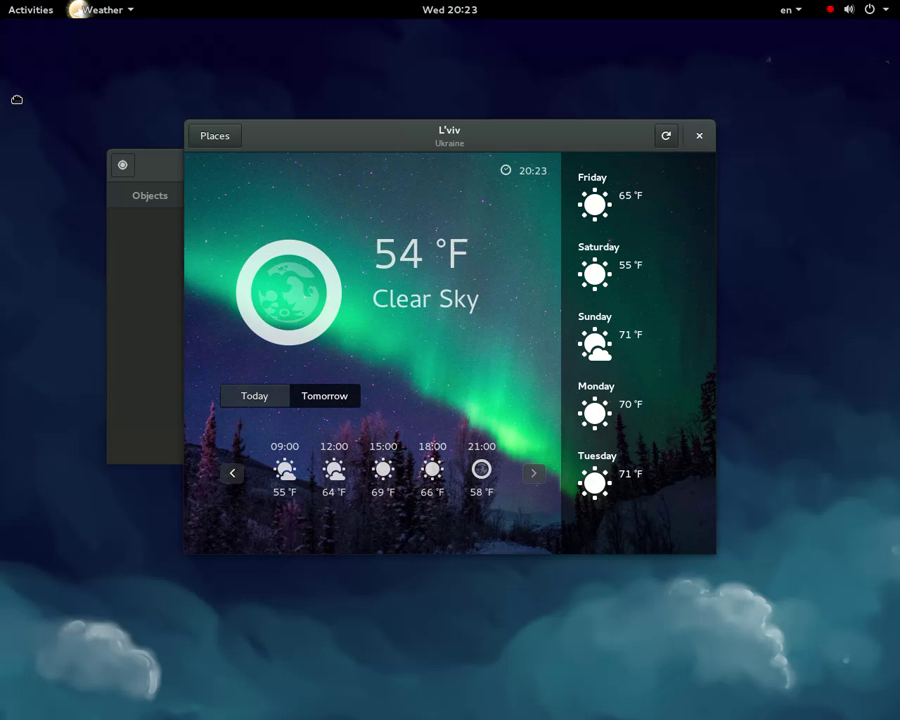
click(231, 481)
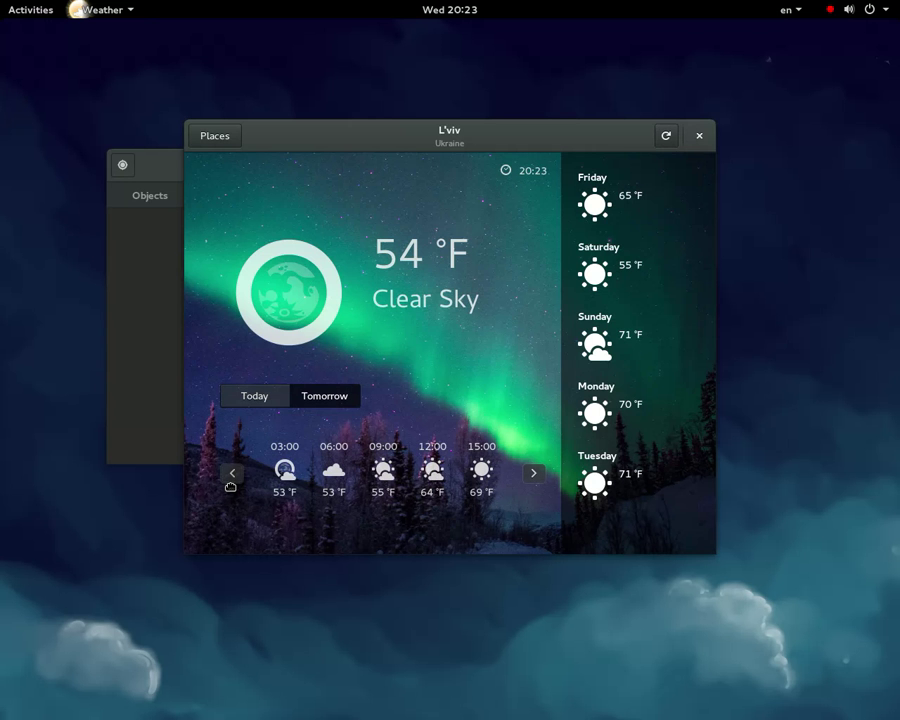
click(257, 399)
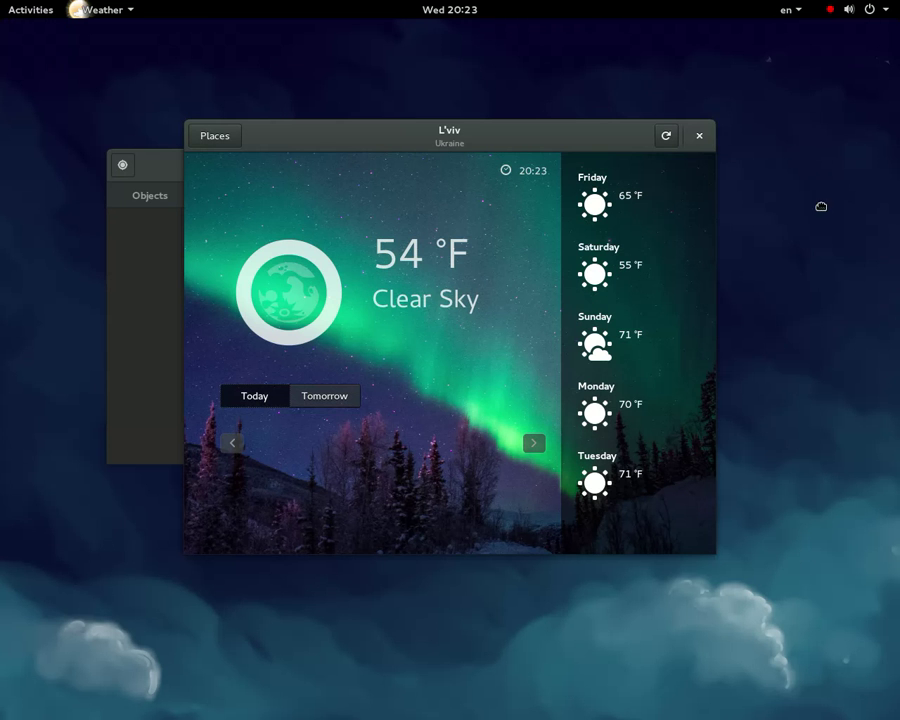
Close Weather and launch the Videos application from the full application list
click(709, 139)
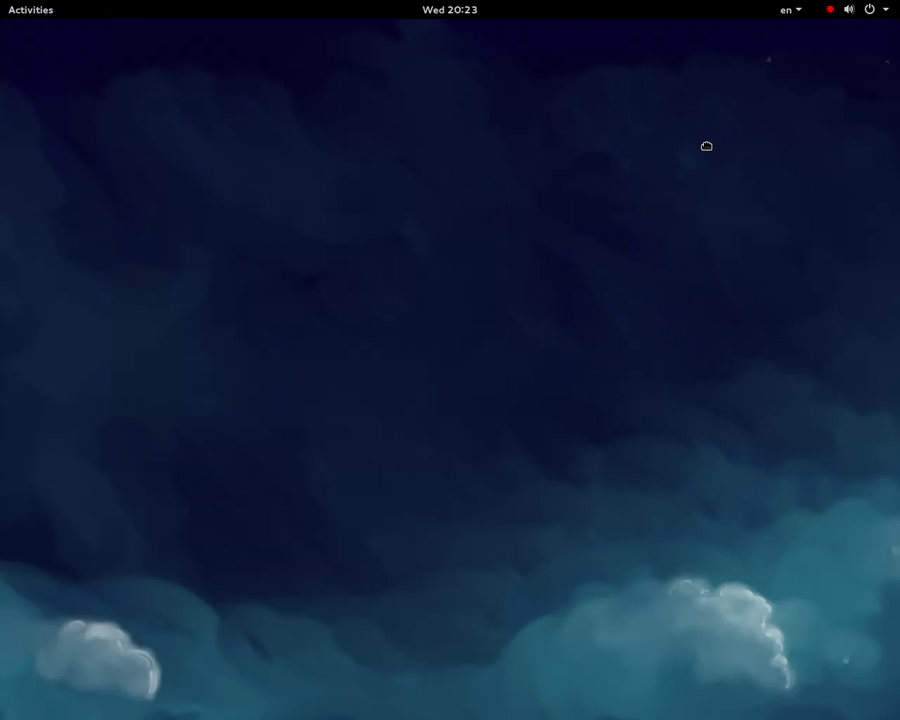
click(13, 9)
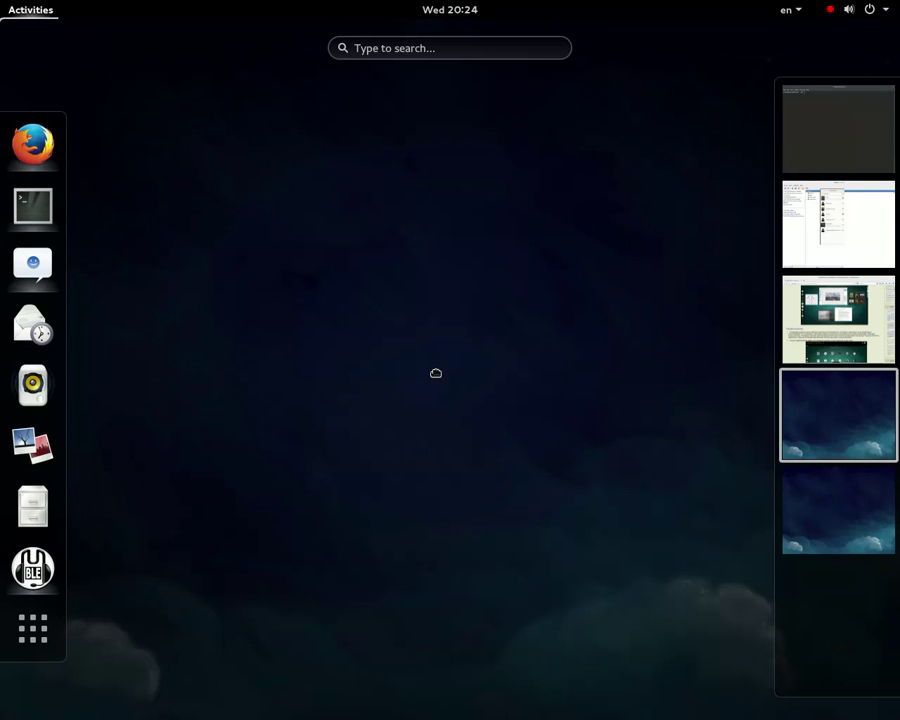
click(32, 628)
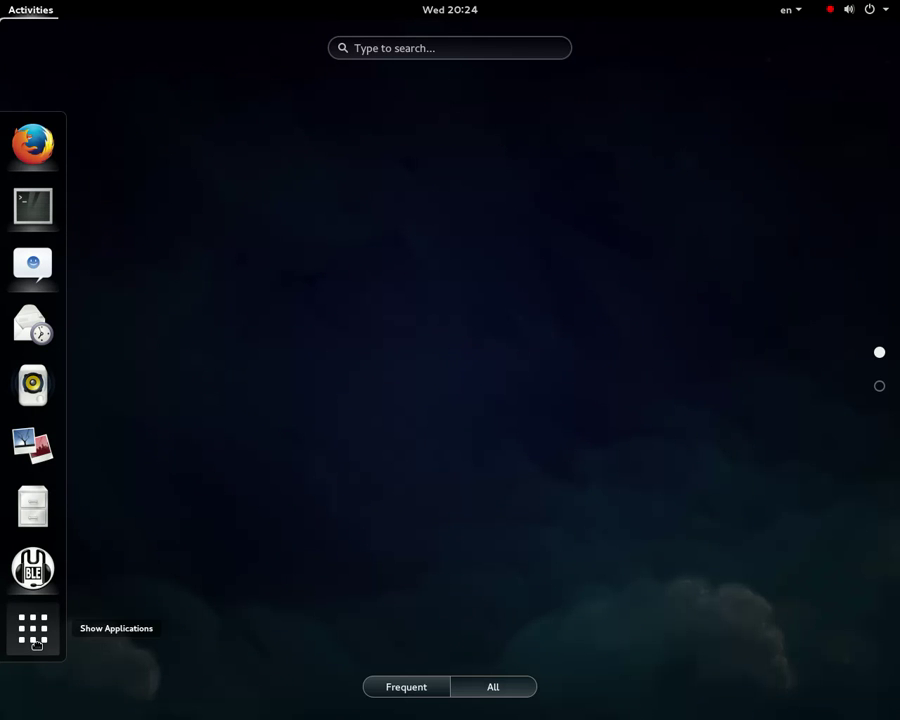
scroll(405, 285, down, 1)
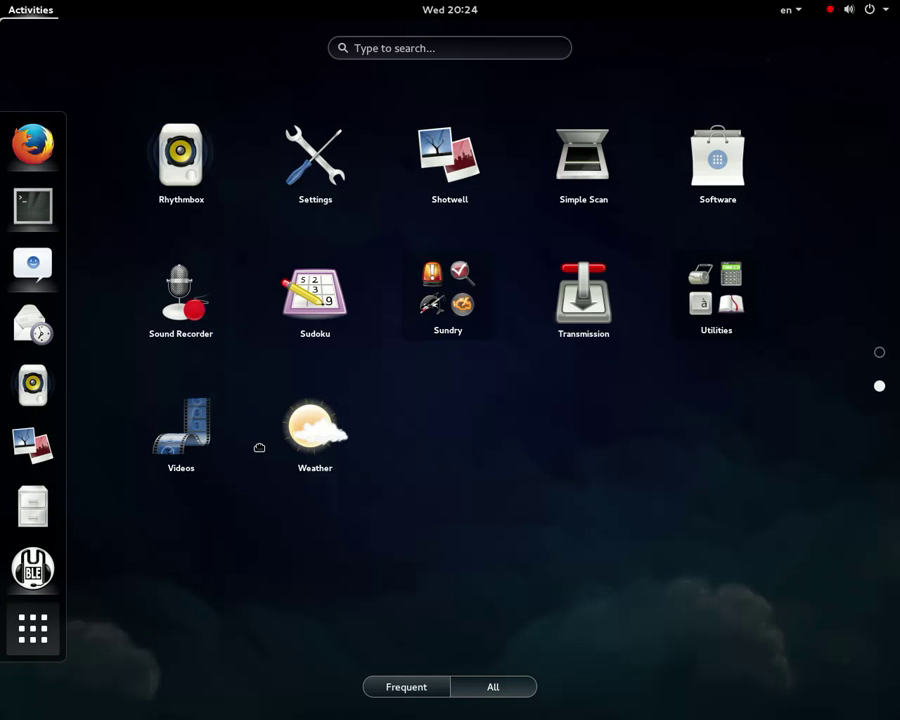
click(200, 443)
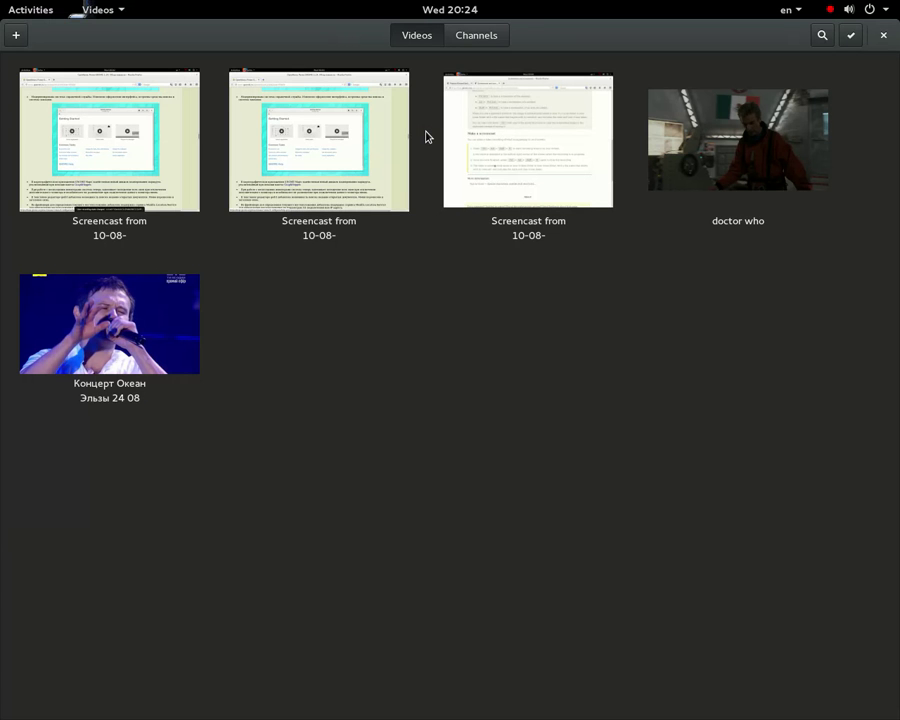
Play the American Sniper trailer from the Apple Movie Trailers channel
click(494, 44)
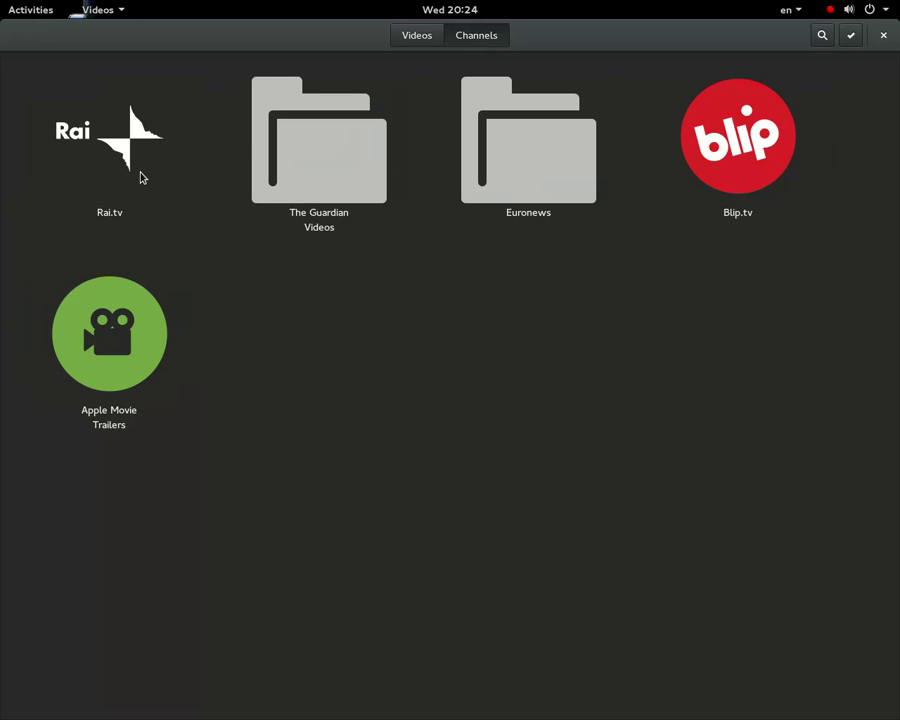
click(102, 370)
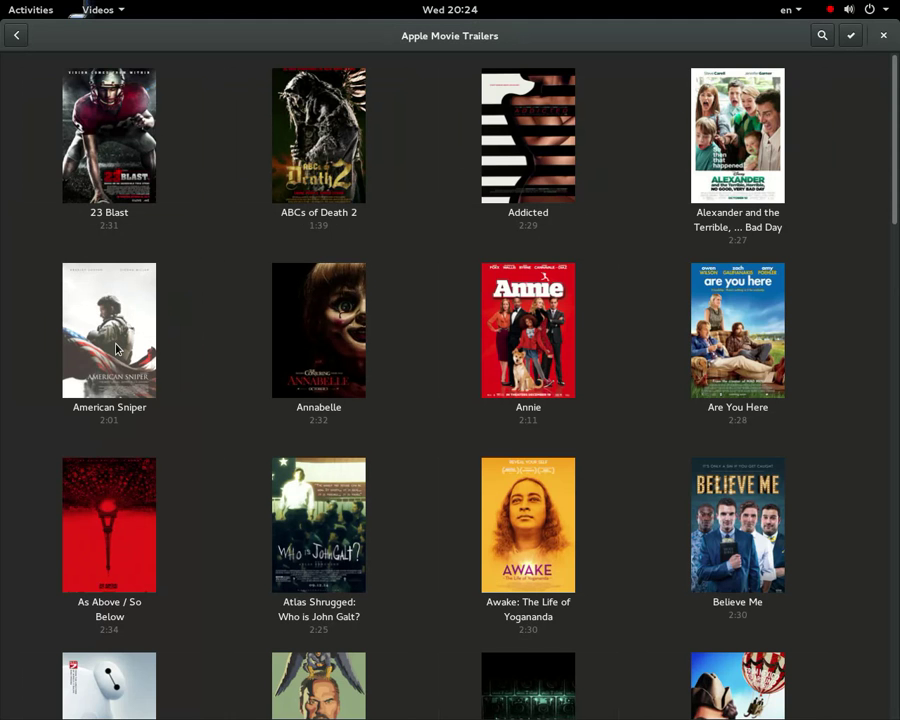
click(117, 348)
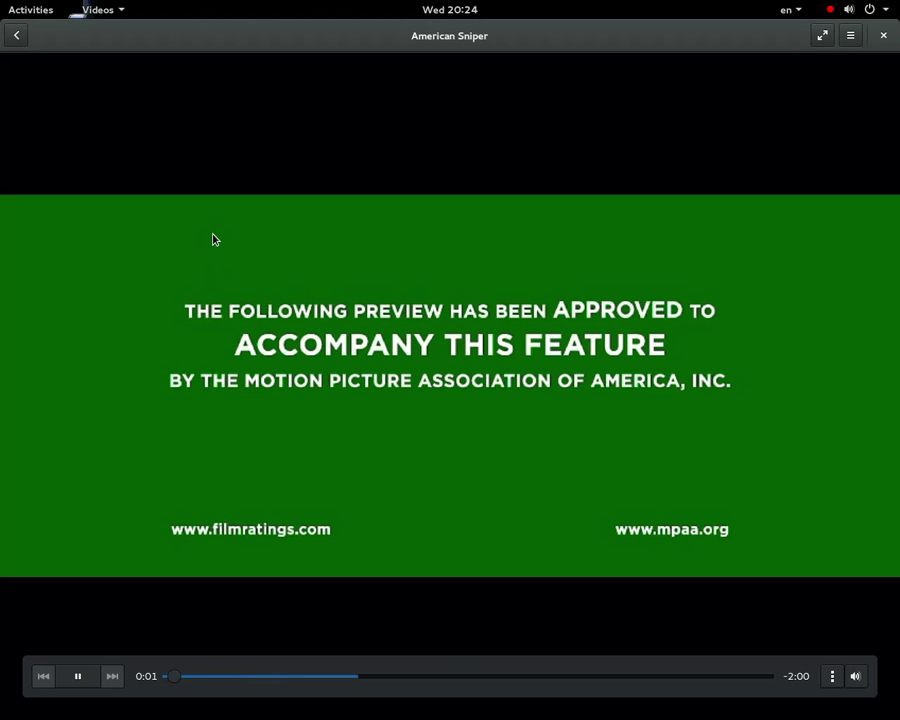
Skip ahead through the playing trailer in three jumps, to about 1:20
mouse_move(221, 528)
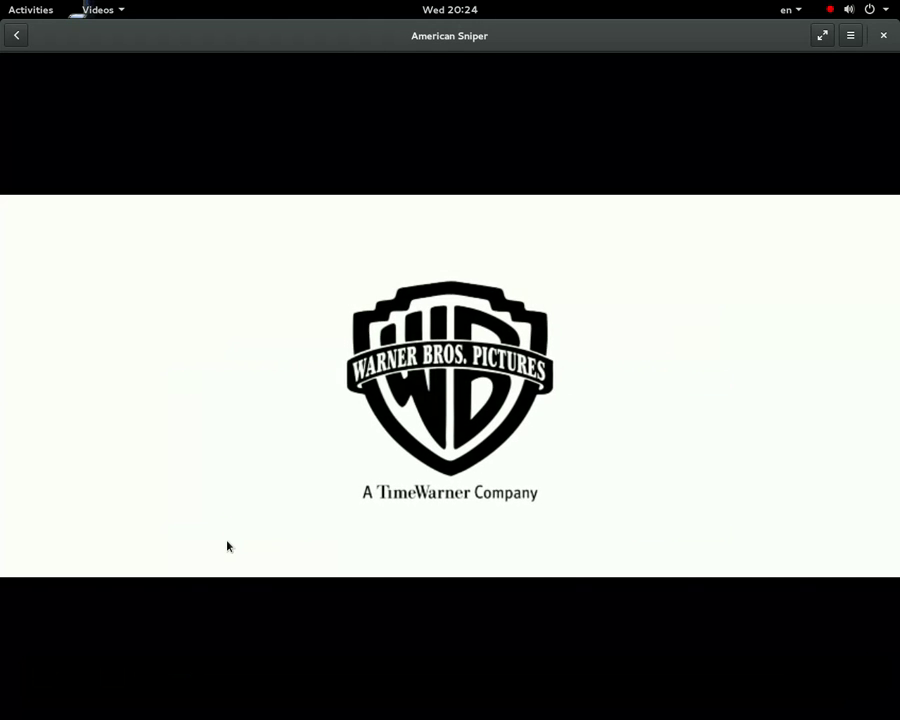
mouse_move(252, 713)
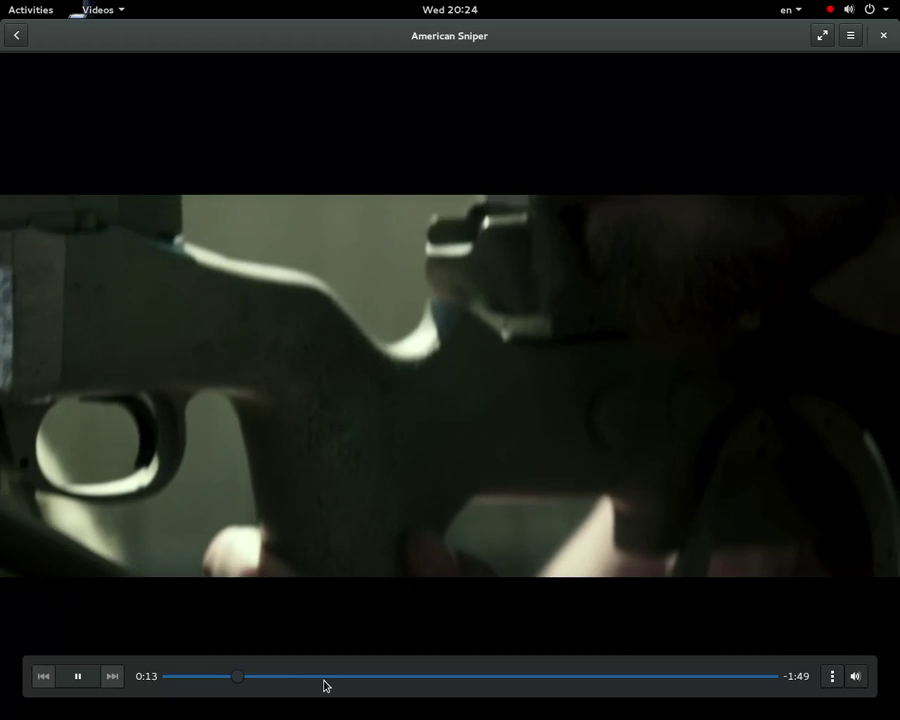
click(327, 684)
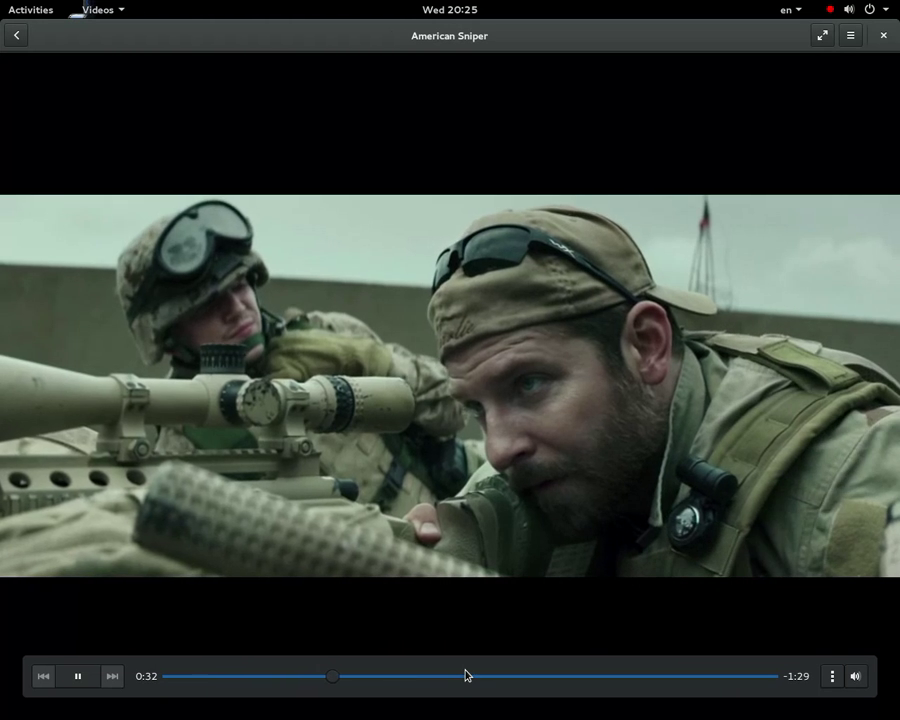
click(465, 679)
click(563, 674)
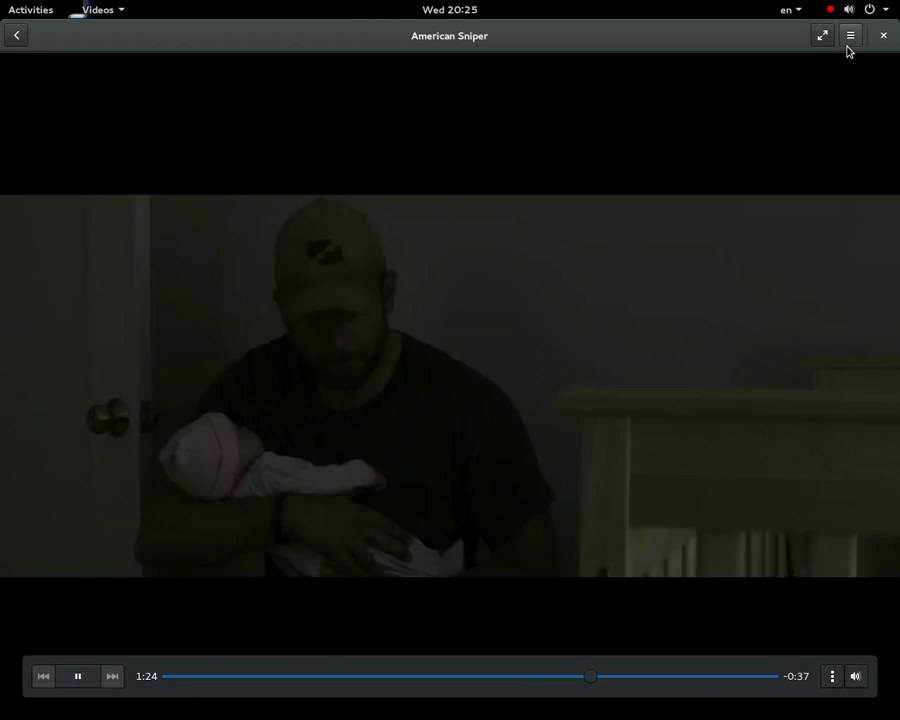
Look at the audio language options for the playing American Sniper trailer and dismiss the options
click(847, 45)
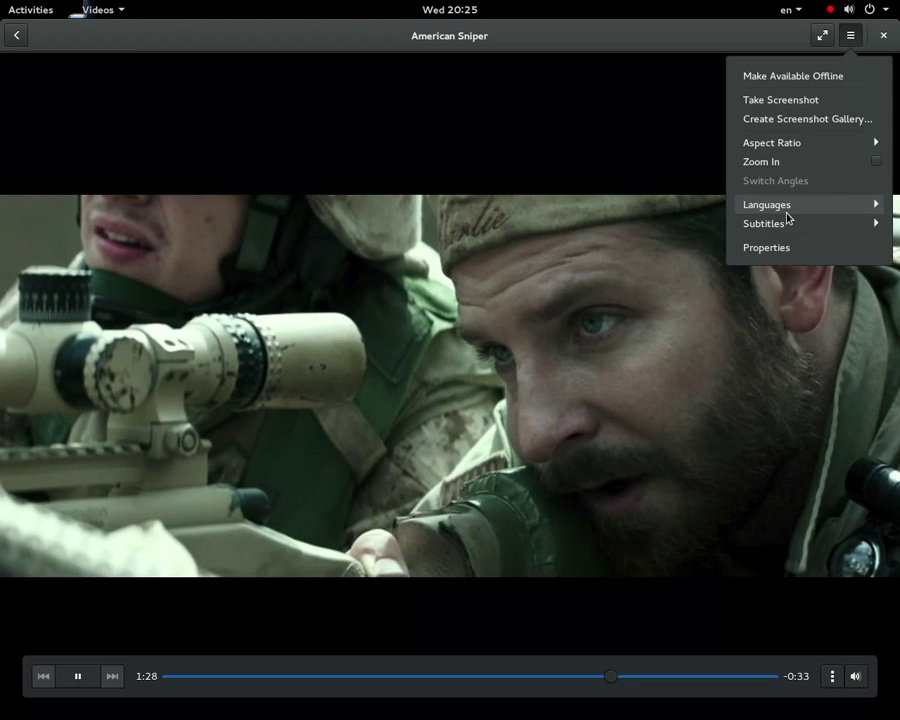
click(787, 213)
click(755, 92)
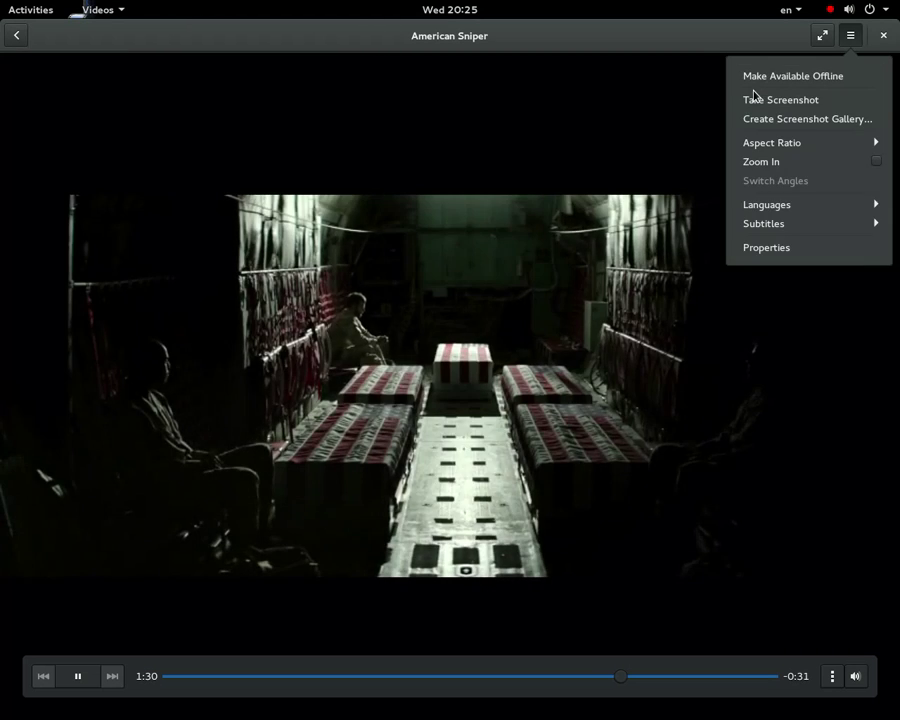
click(846, 575)
View the trailer's volume control and its Repeat and Skip To playback options, and dismiss them without changing anything
click(856, 676)
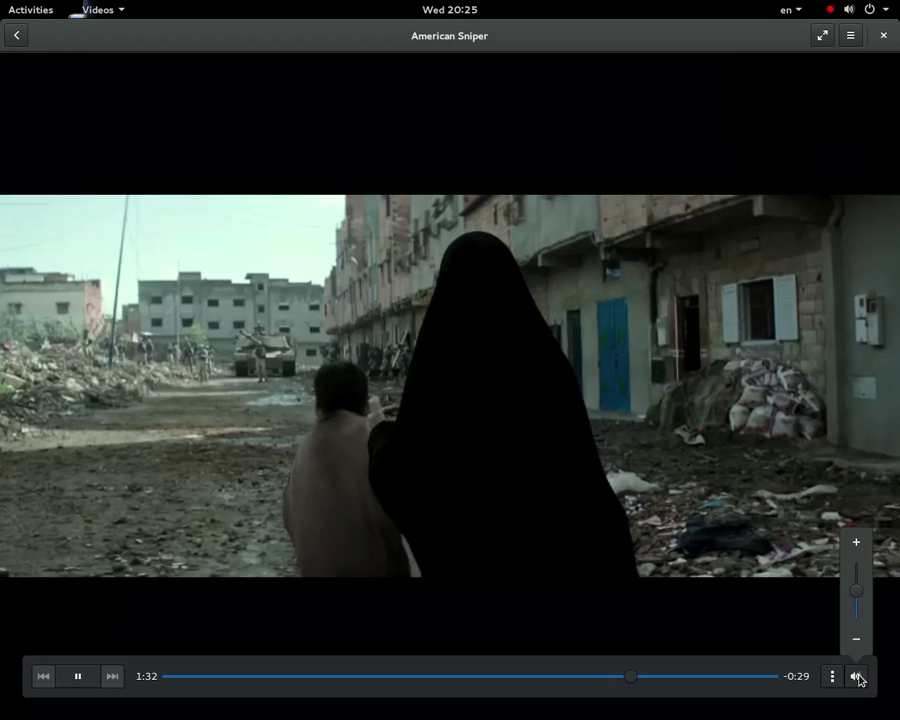
click(847, 684)
click(843, 681)
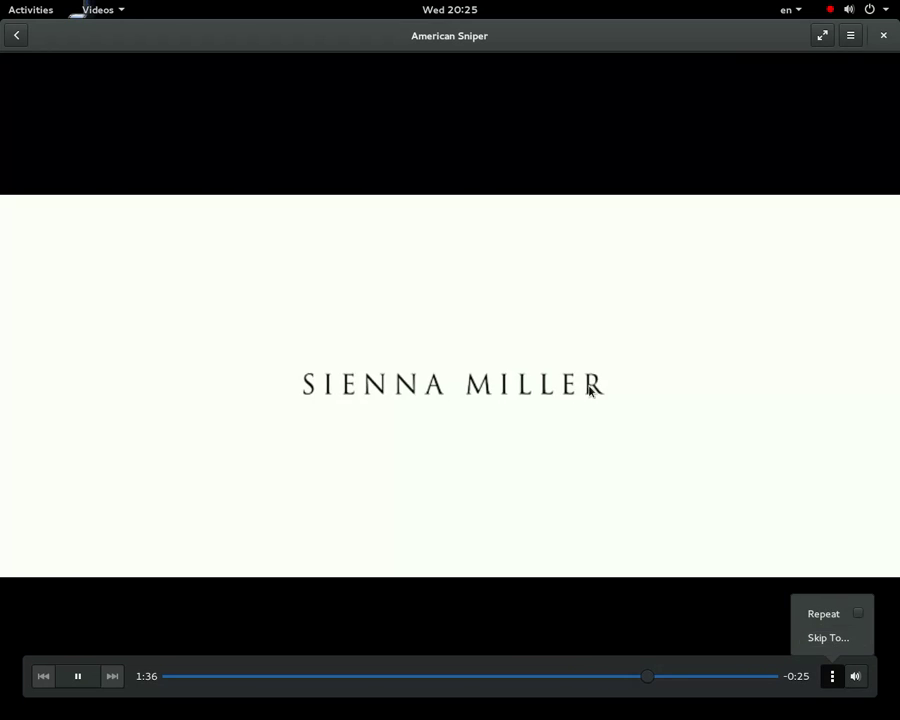
click(592, 385)
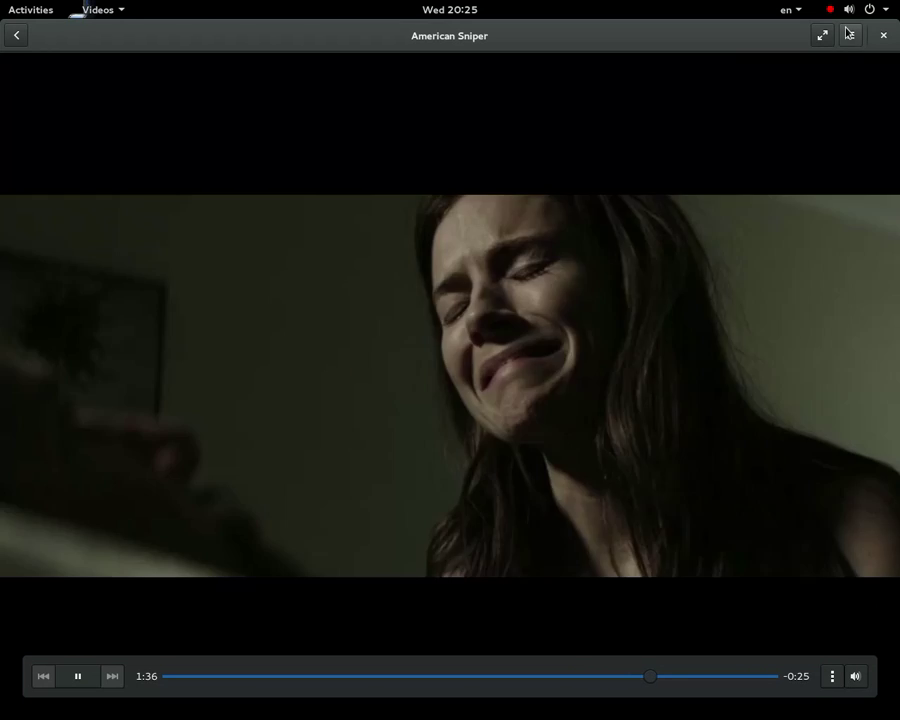
Check the trailer's Languages options again and return to the plain playback view
click(852, 36)
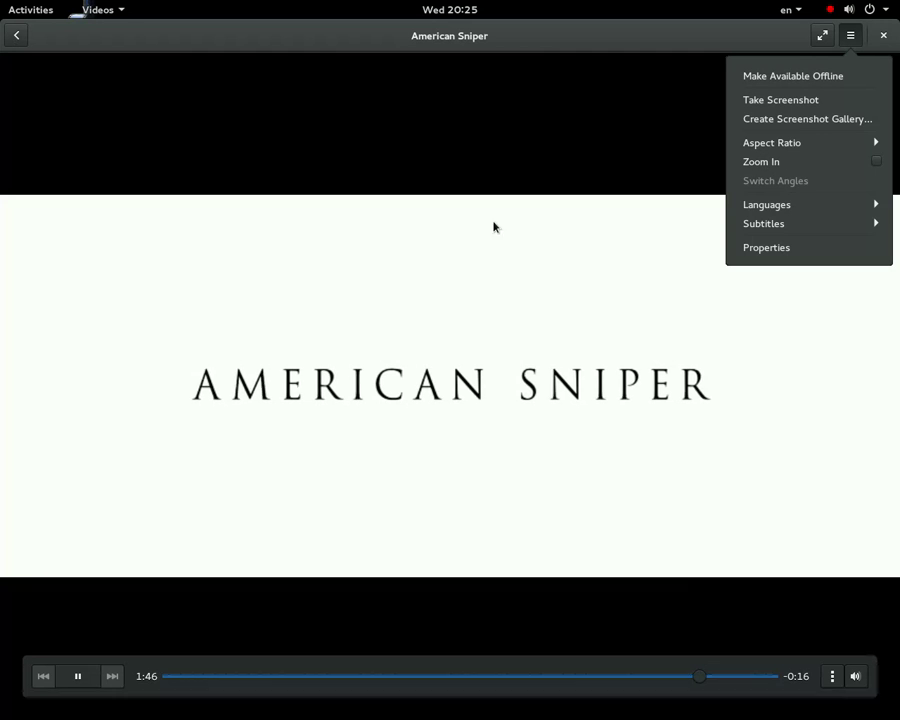
click(760, 207)
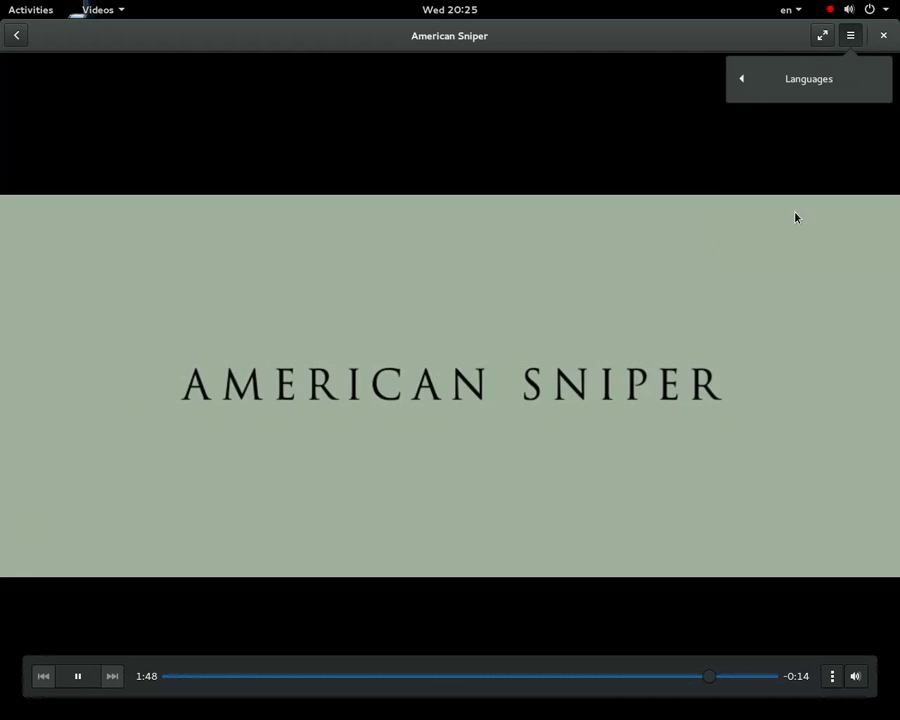
click(788, 90)
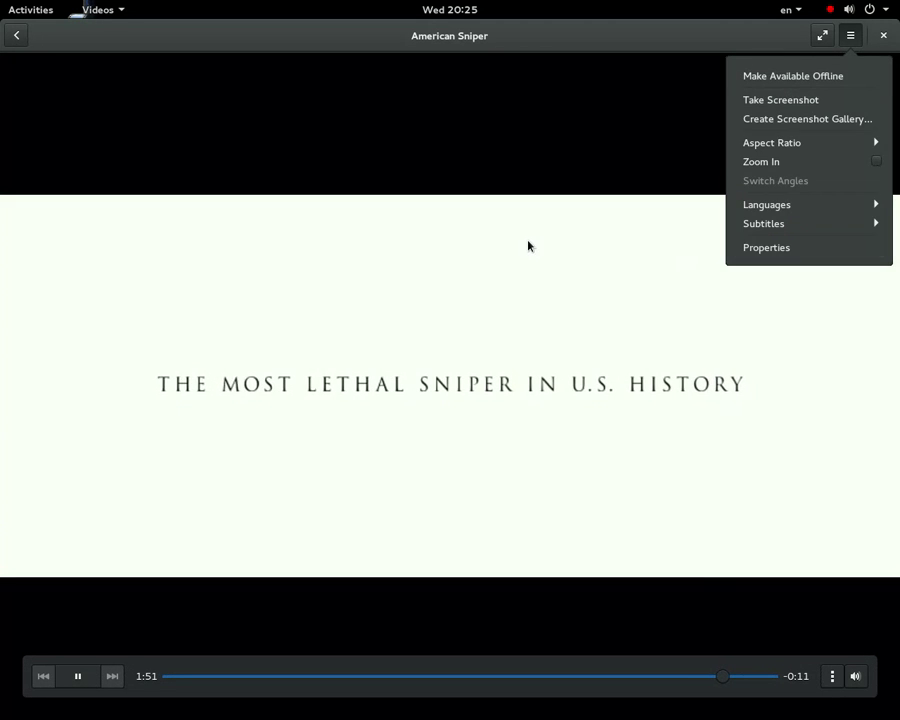
click(529, 246)
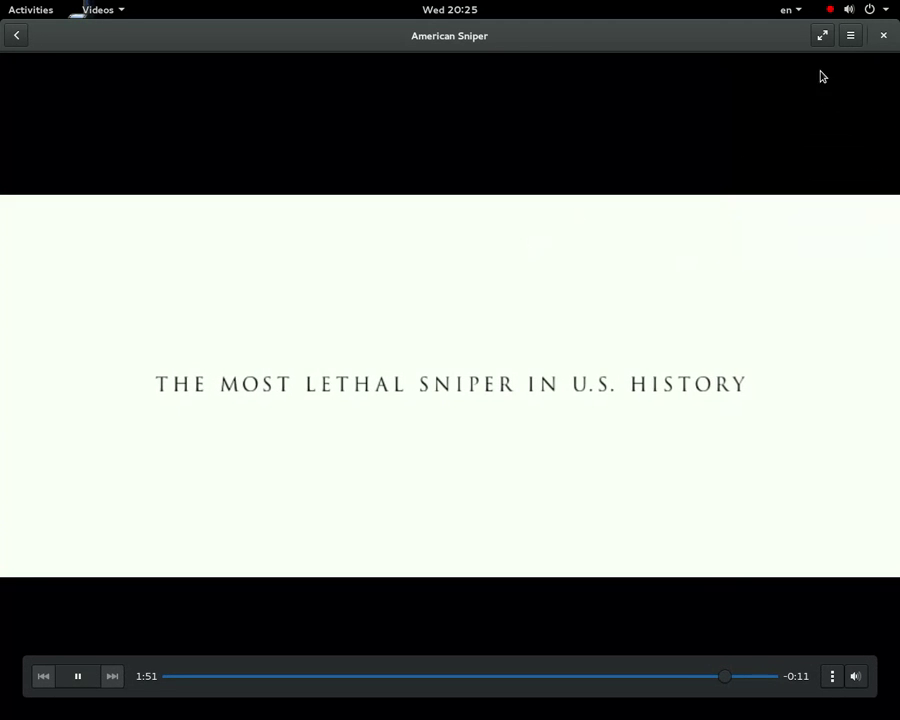
Leave the trailer, return to the channel list and browse the language editions in the Euronews channel
click(15, 42)
click(16, 38)
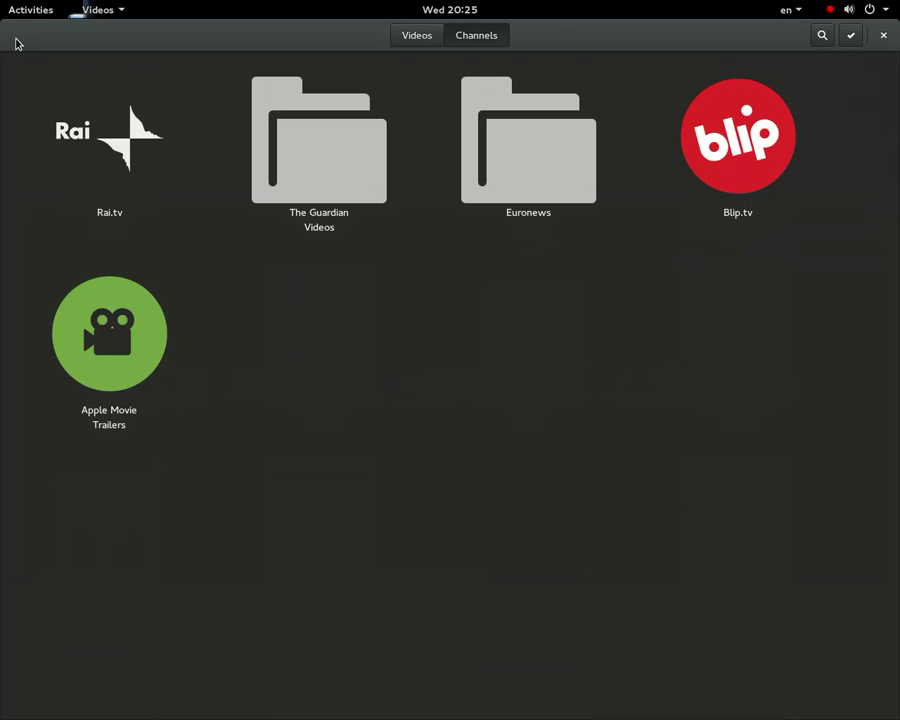
click(548, 166)
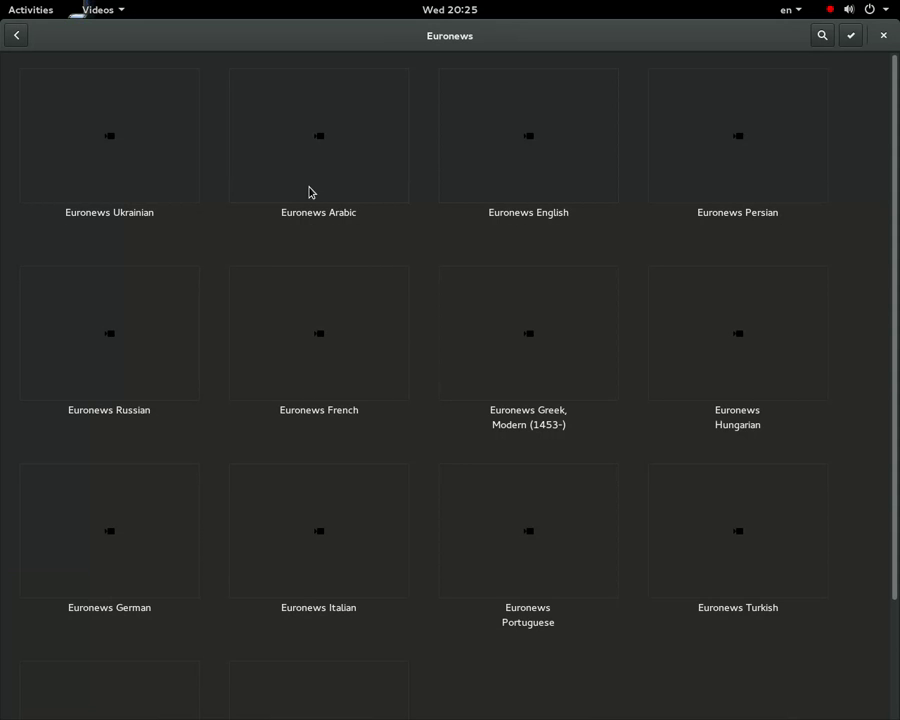
scroll(442, 416, down, 3)
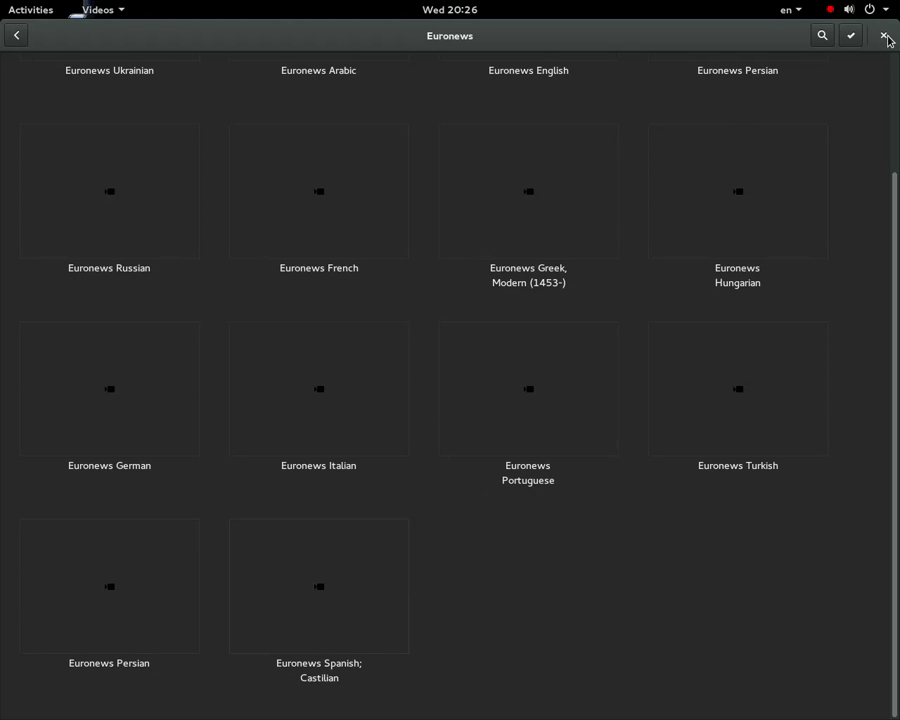
Close Videos from the Activities overview and launch Software from the full application list
click(18, 9)
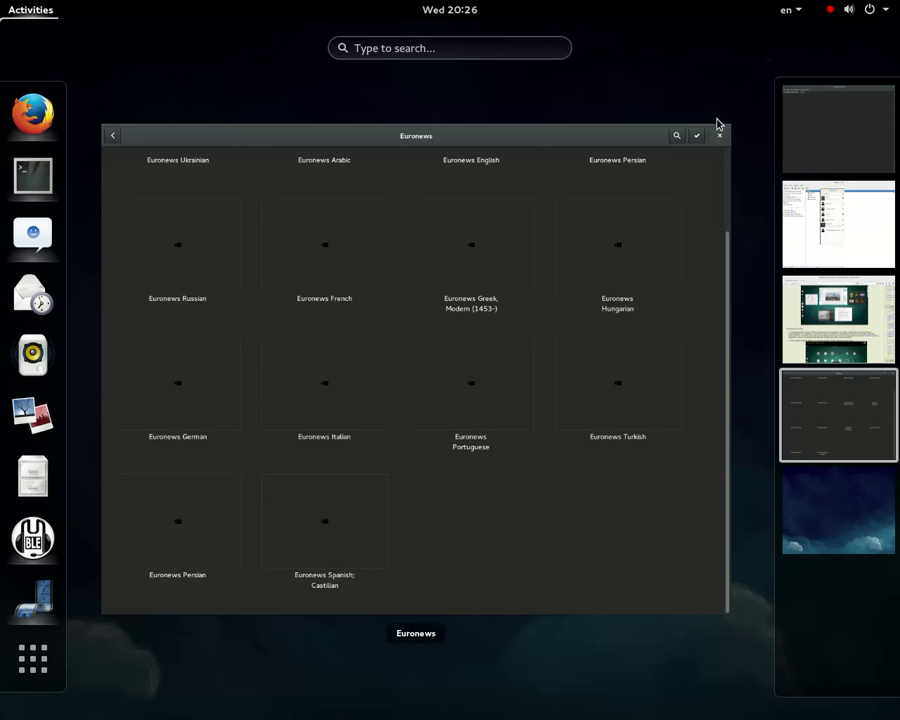
click(731, 123)
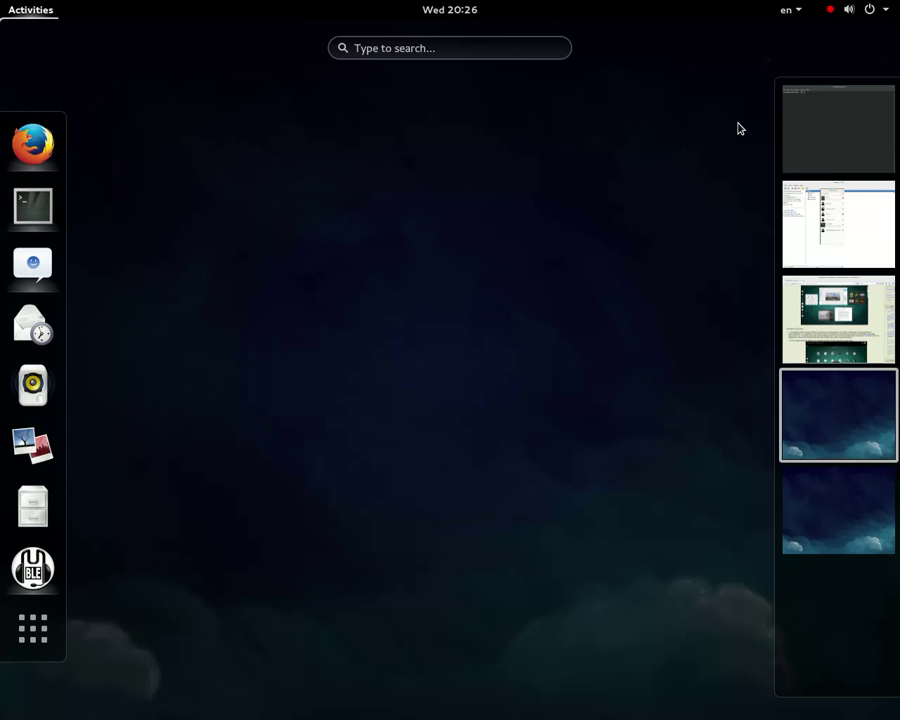
click(26, 647)
scroll(479, 445, down, 1)
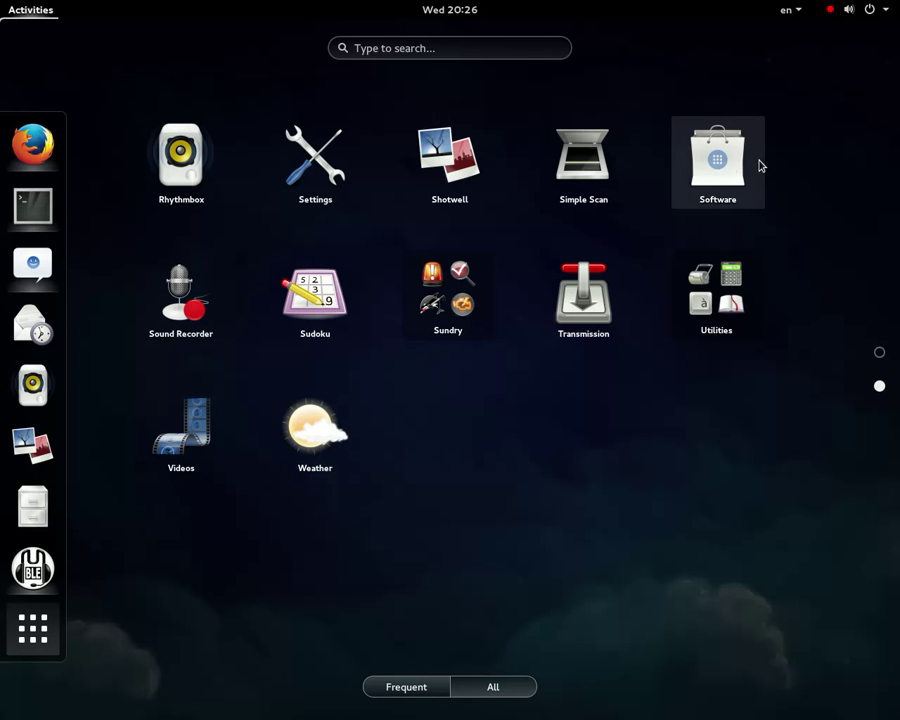
click(727, 175)
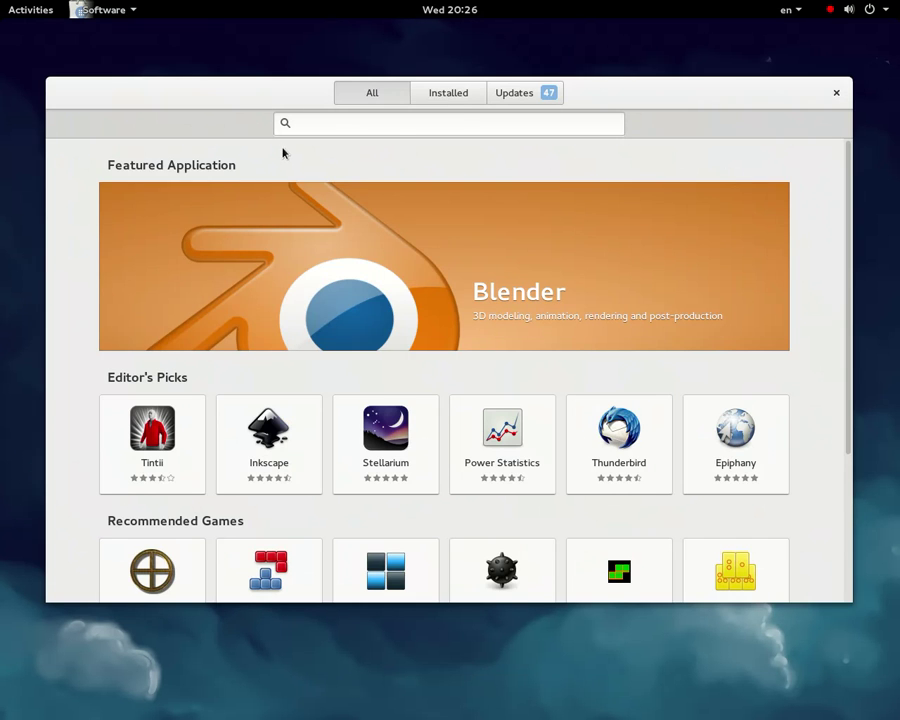
View the installed applications in Software, check for updates, and return to the installed applications
click(462, 104)
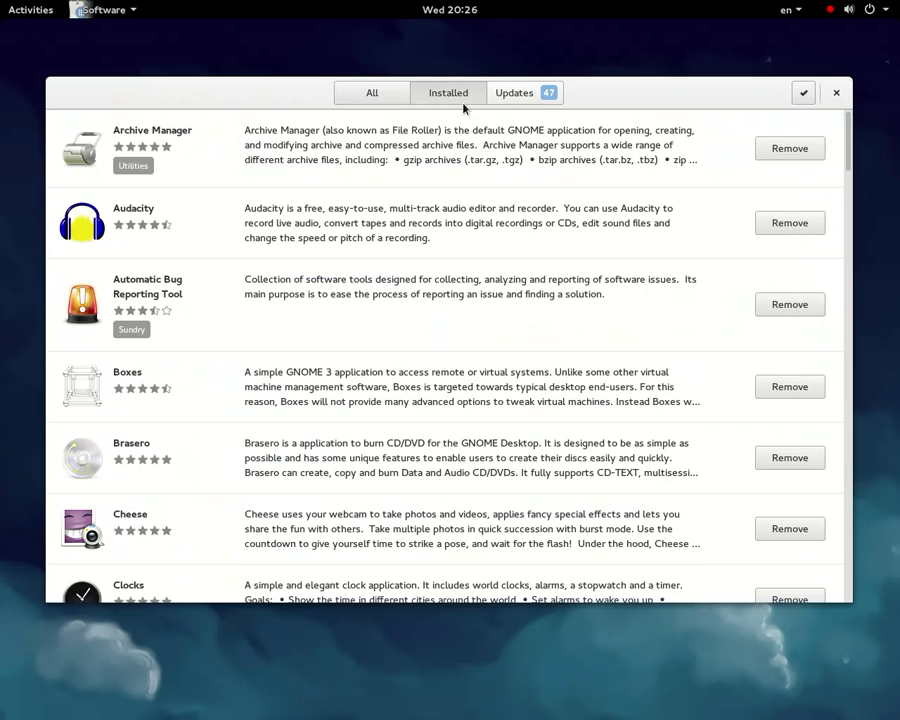
click(543, 92)
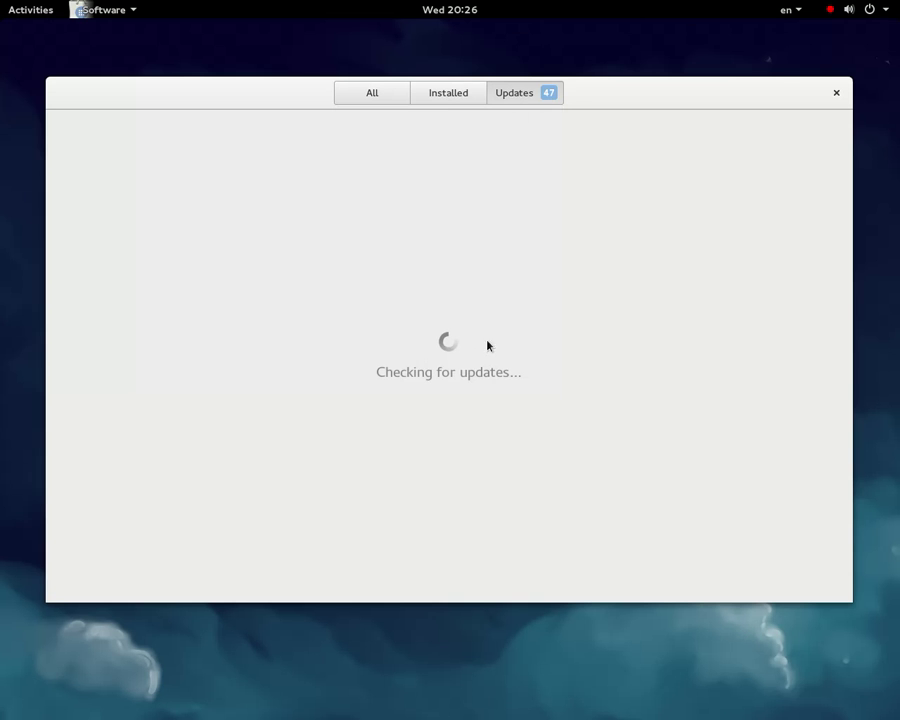
click(440, 99)
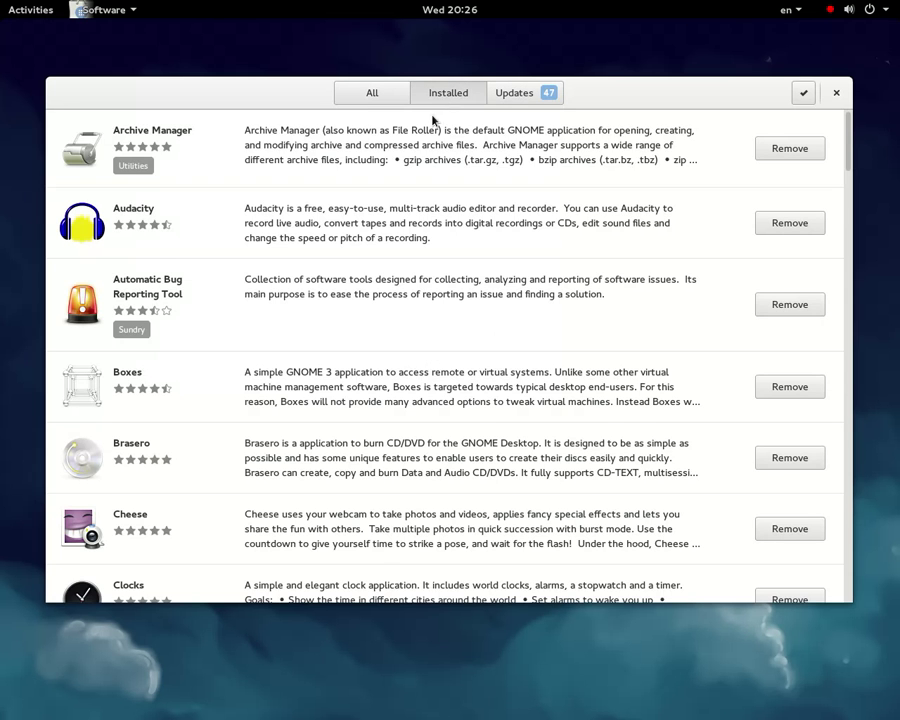
Examine the installed applications, system applications and add-ons through to the end of the list, and return to the full software catalogue
scroll(350, 342, down, 2)
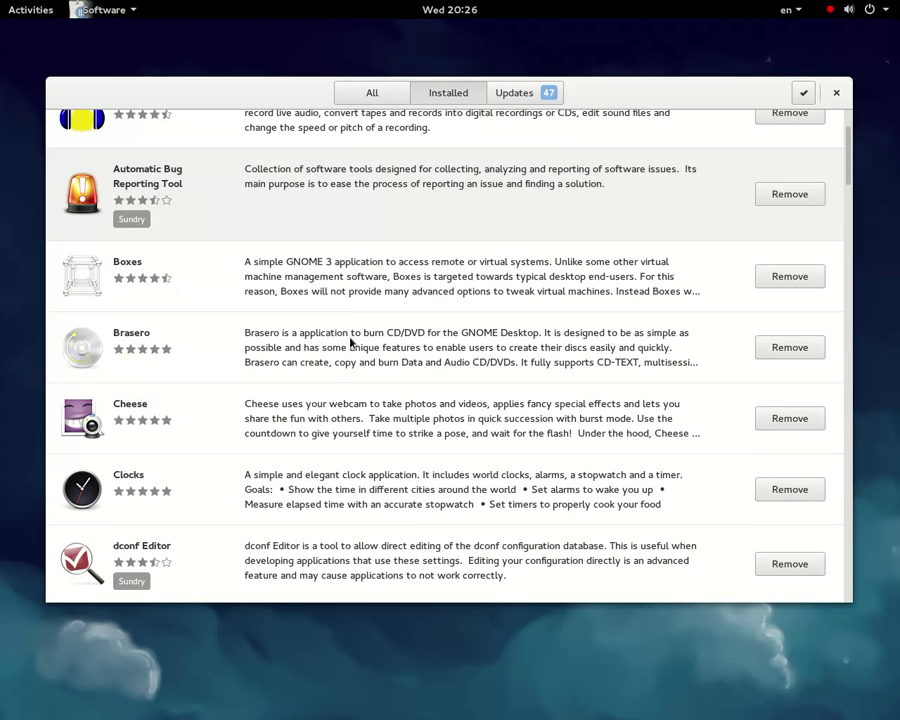
scroll(350, 342, down, 10)
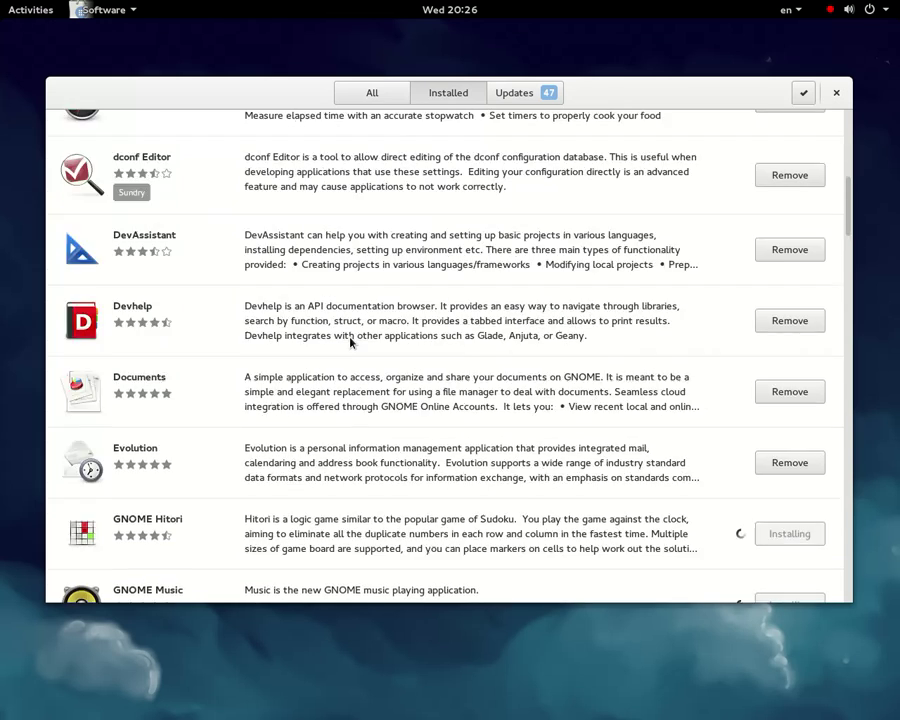
scroll(350, 342, down, 5)
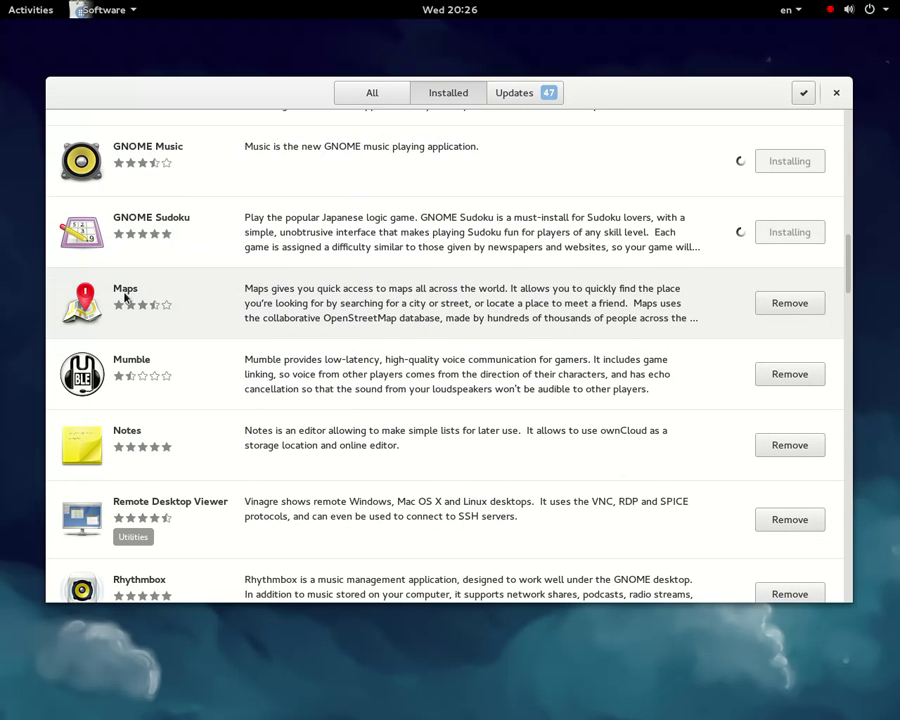
scroll(181, 322, down, 2)
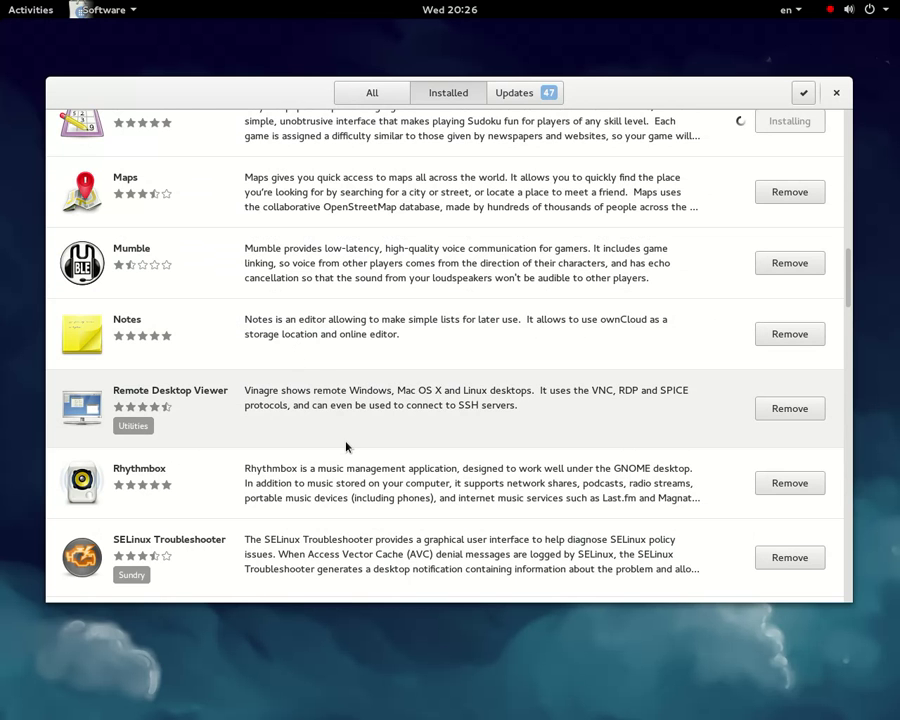
scroll(346, 447, down, 7)
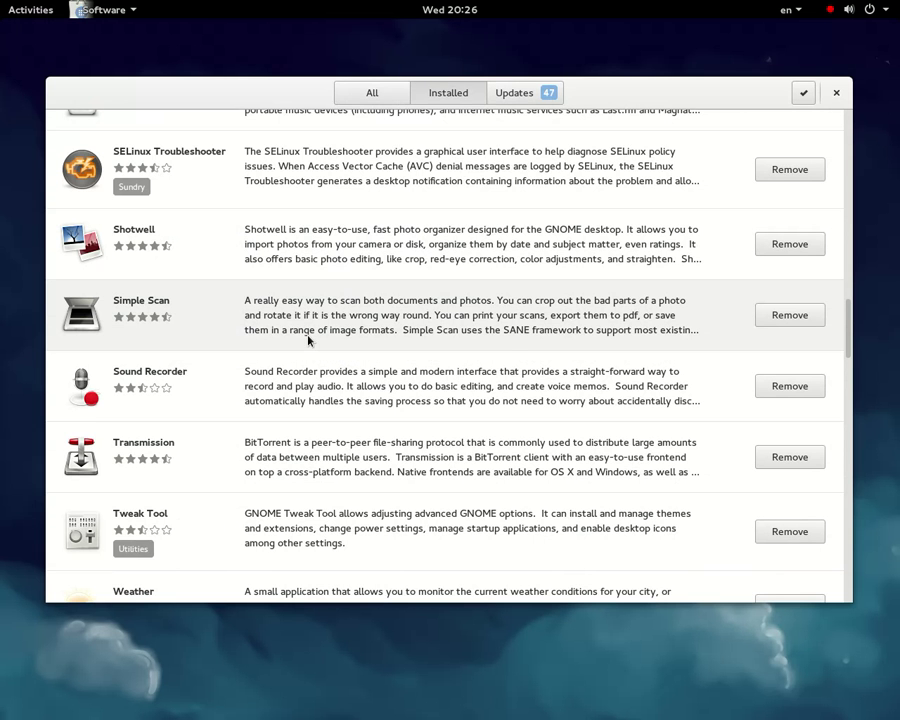
scroll(308, 340, down, 2)
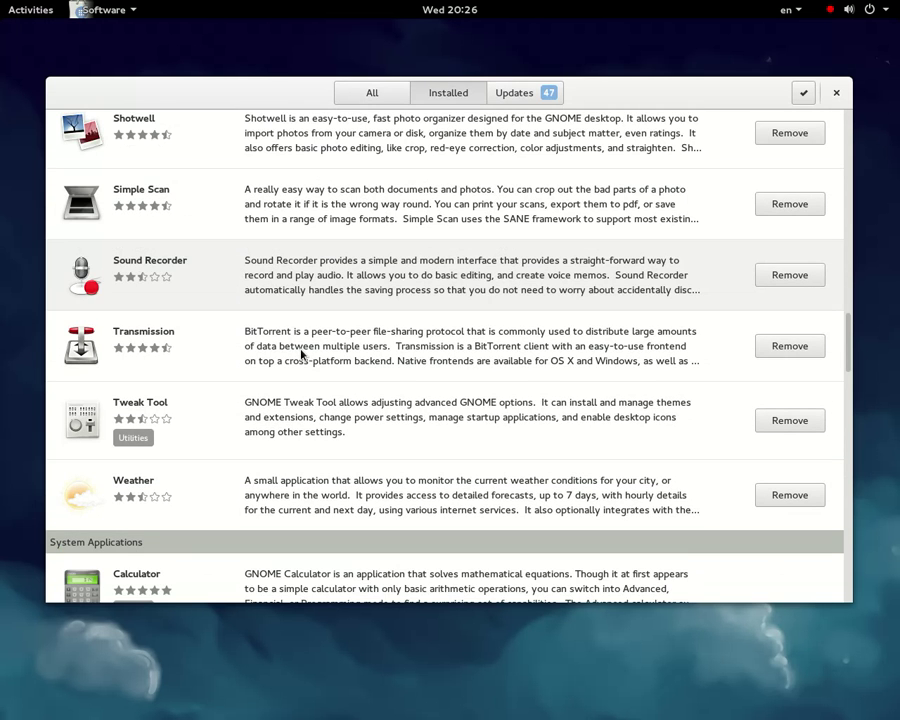
scroll(301, 353, down, 4)
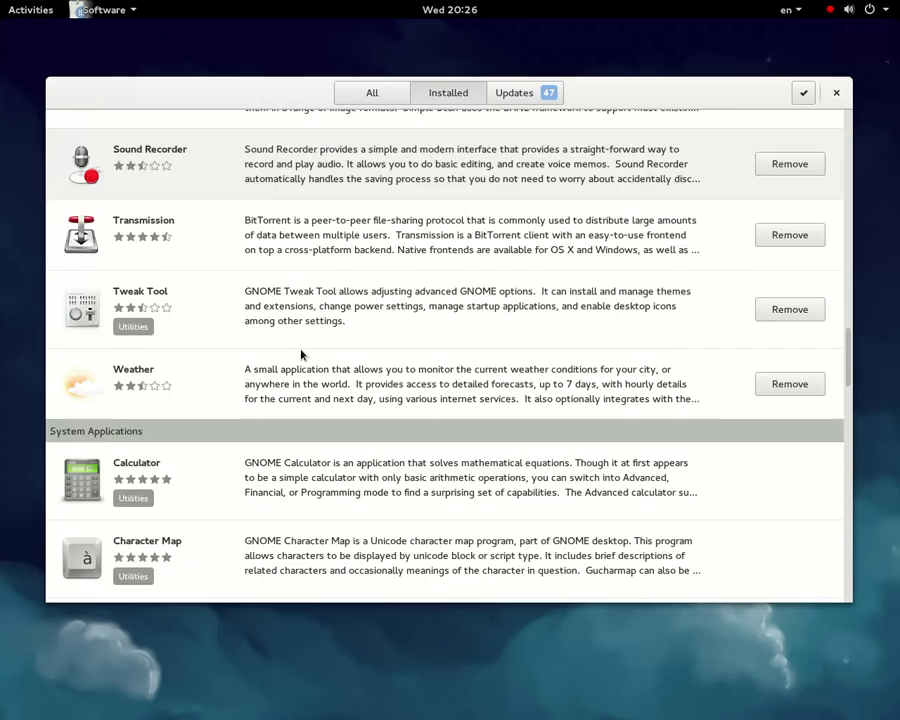
scroll(301, 353, down, 9)
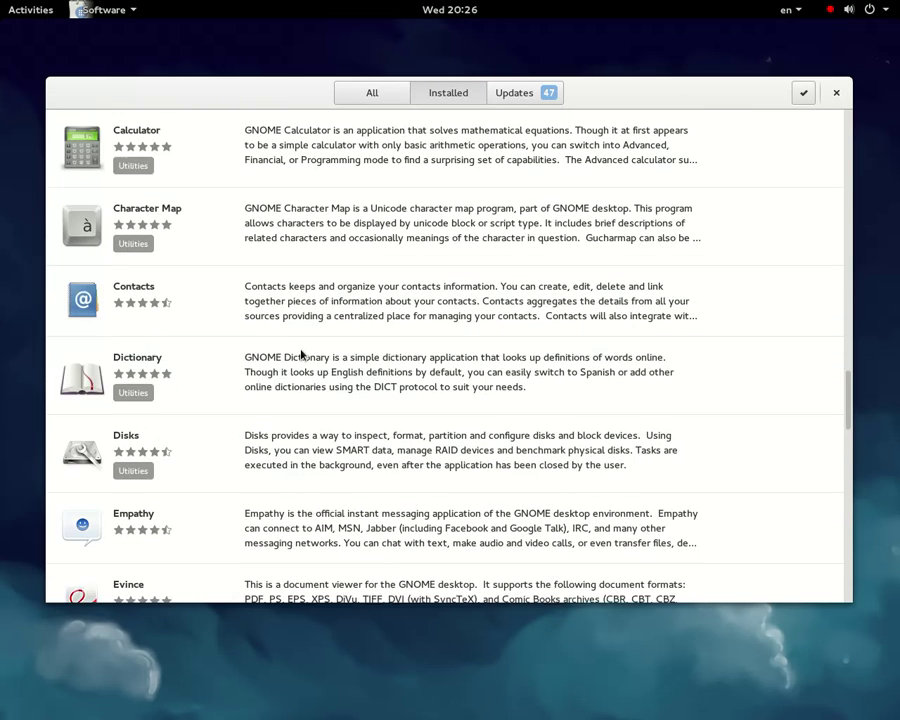
scroll(301, 354, down, 1)
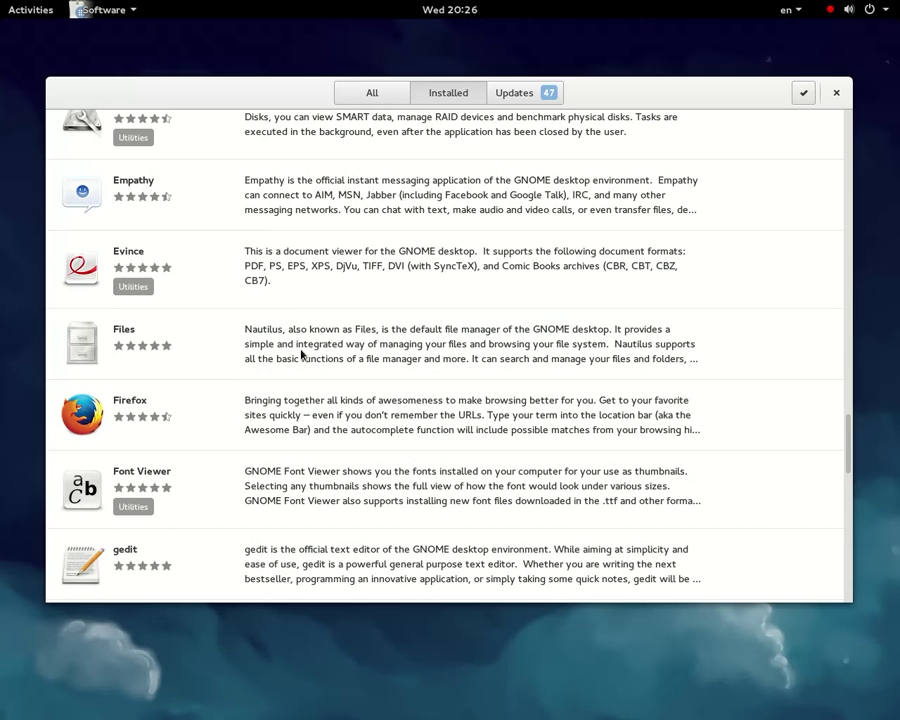
scroll(301, 353, down, 8)
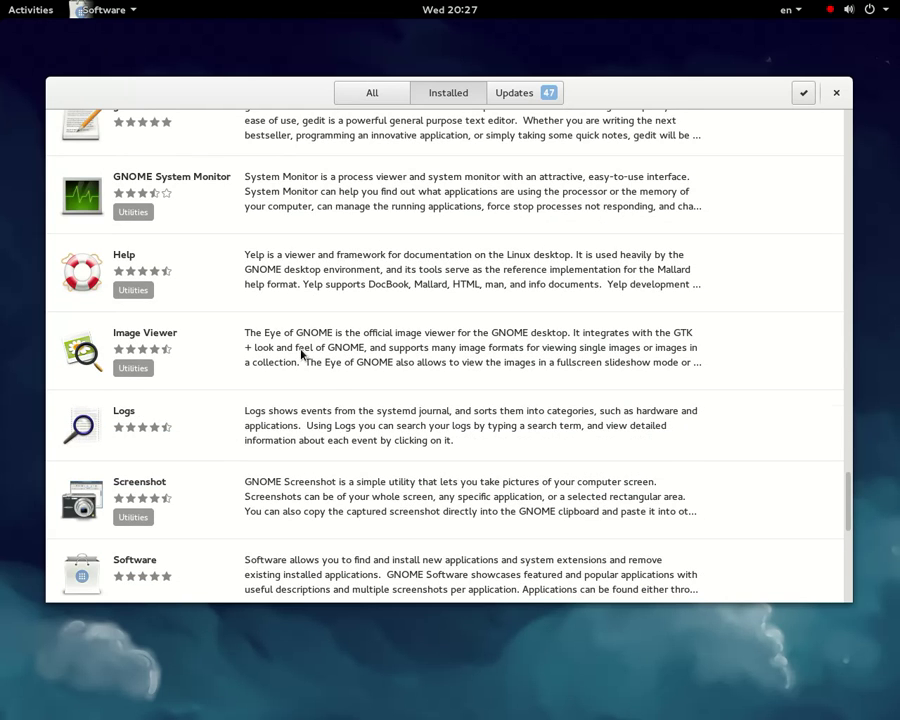
scroll(301, 354, down, 3)
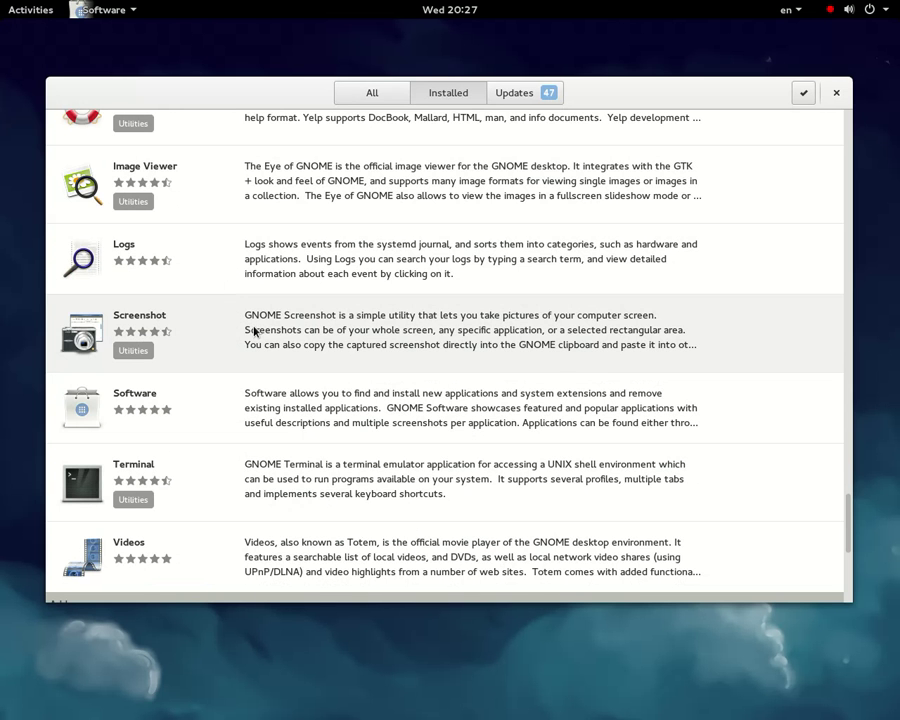
scroll(200, 538, down, 4)
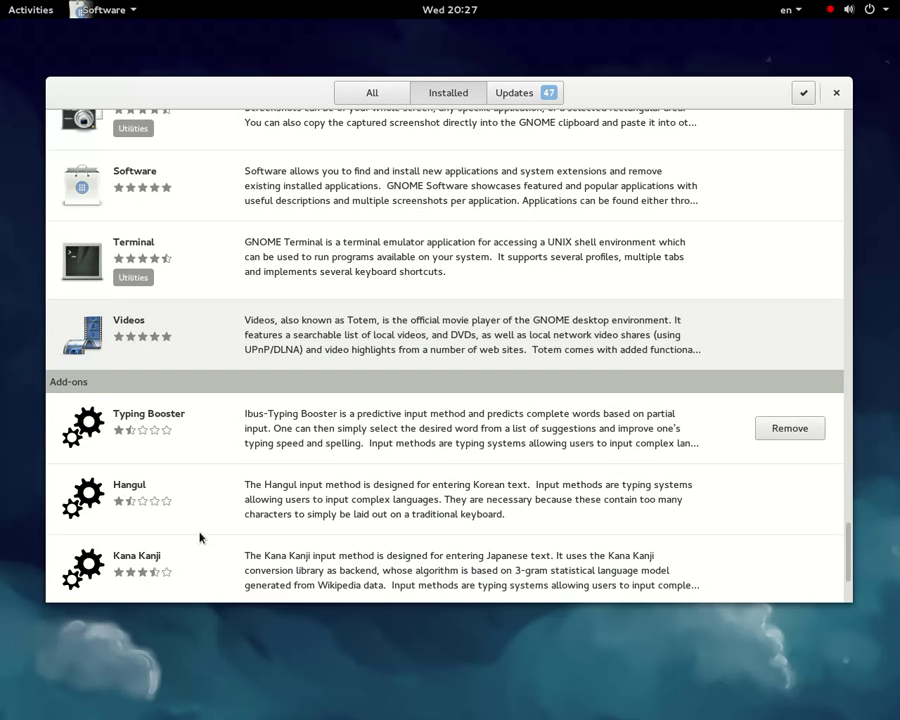
scroll(200, 538, down, 3)
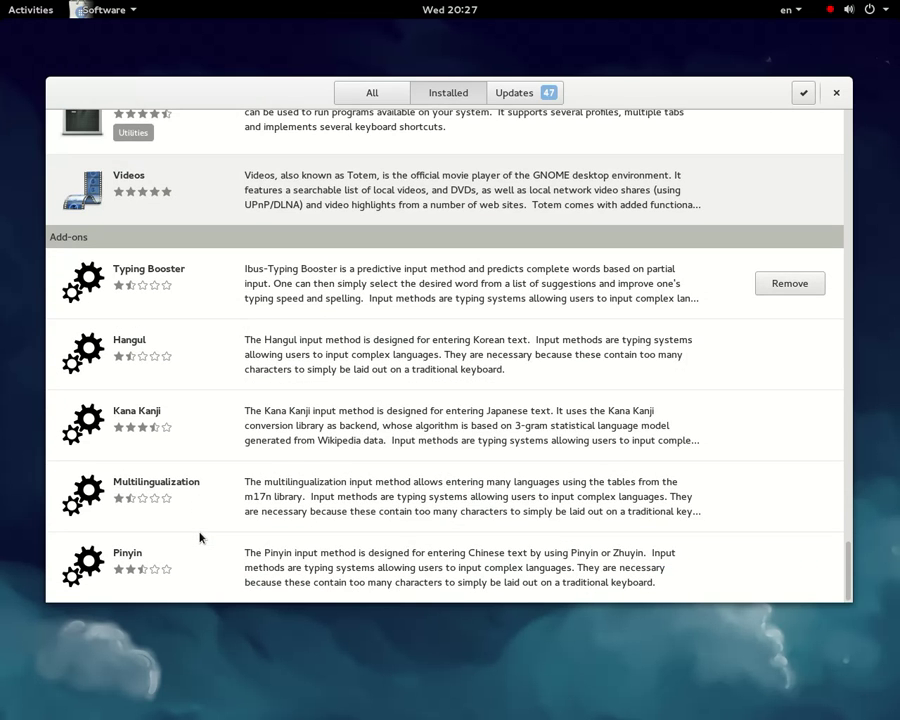
scroll(155, 374, up, 20)
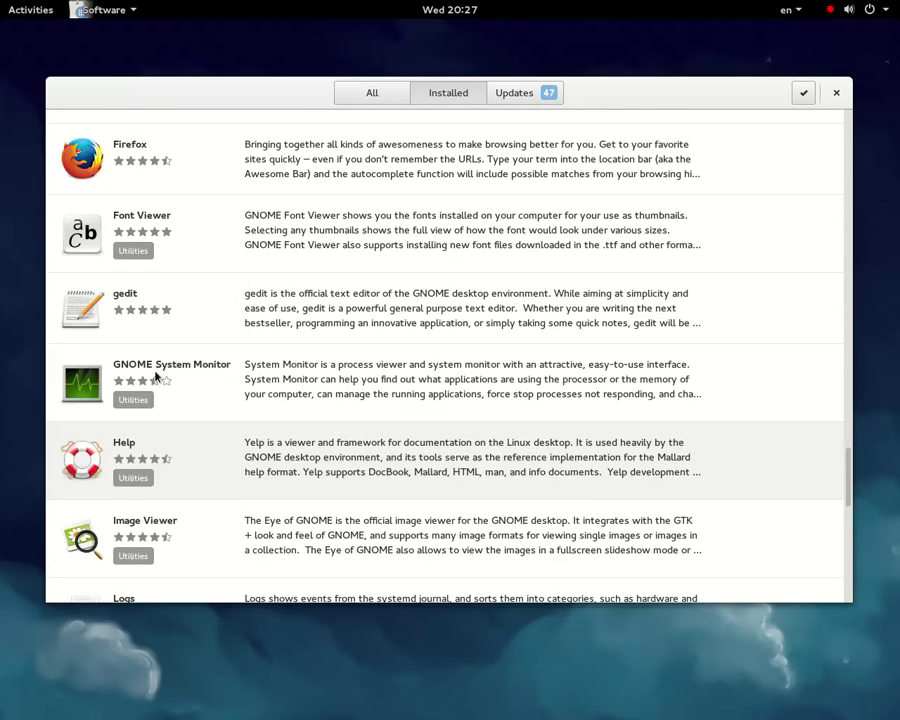
scroll(155, 374, up, 6)
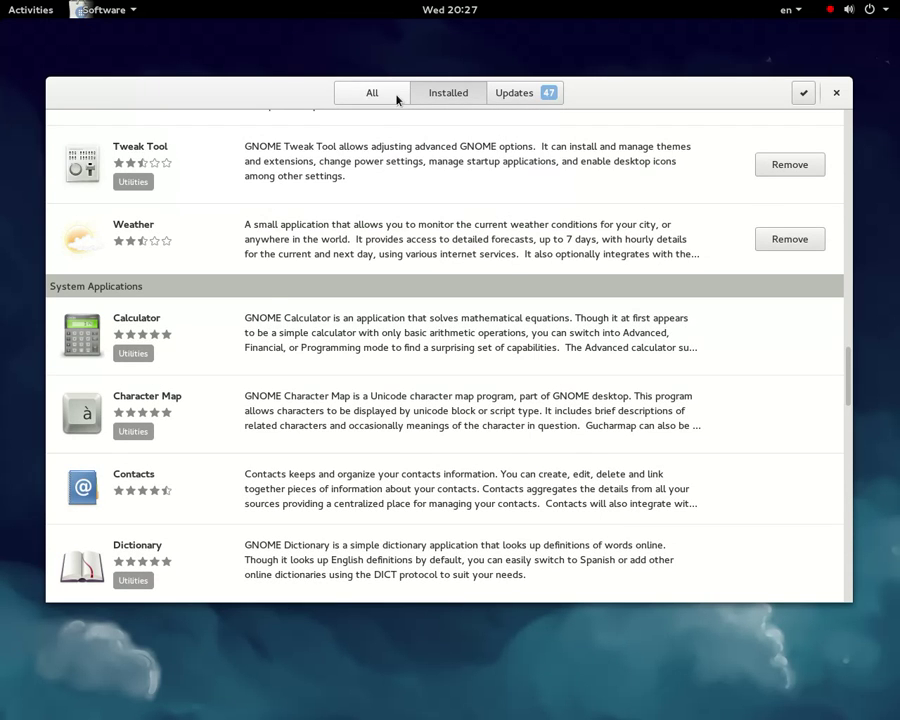
click(397, 97)
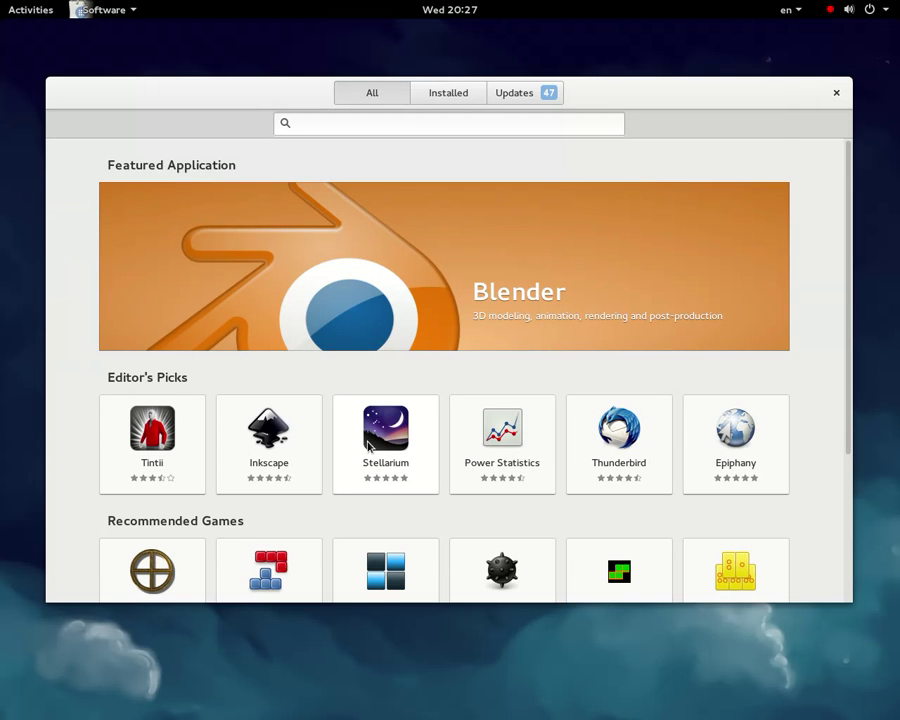
Open Power Statistics from the Editor's Picks, view its description and both screenshots, and return to the software catalogue
scroll(373, 461, down, 2)
scroll(373, 461, down, 1)
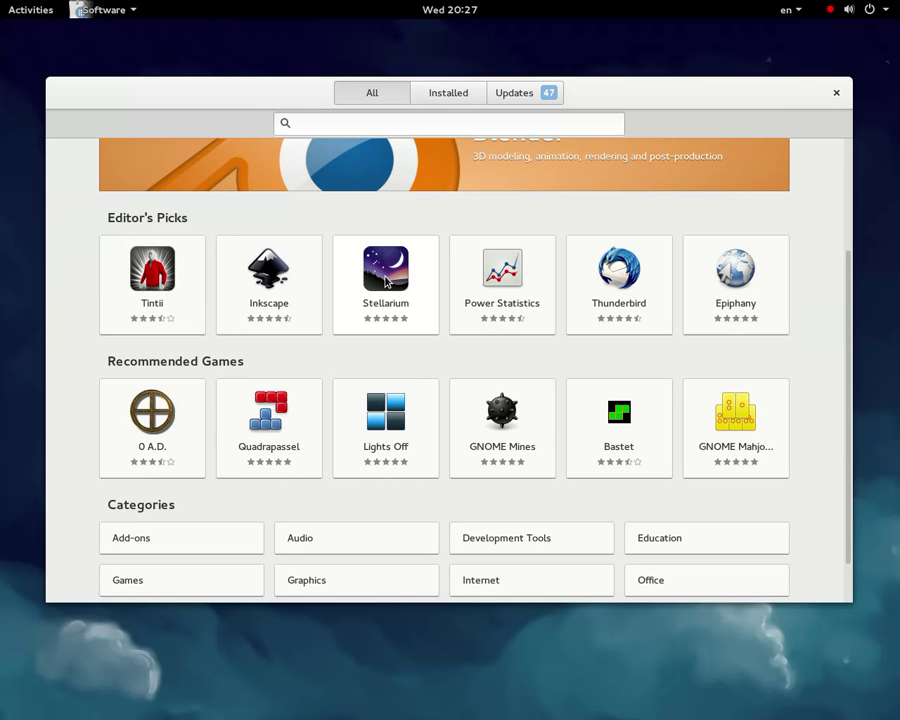
click(513, 294)
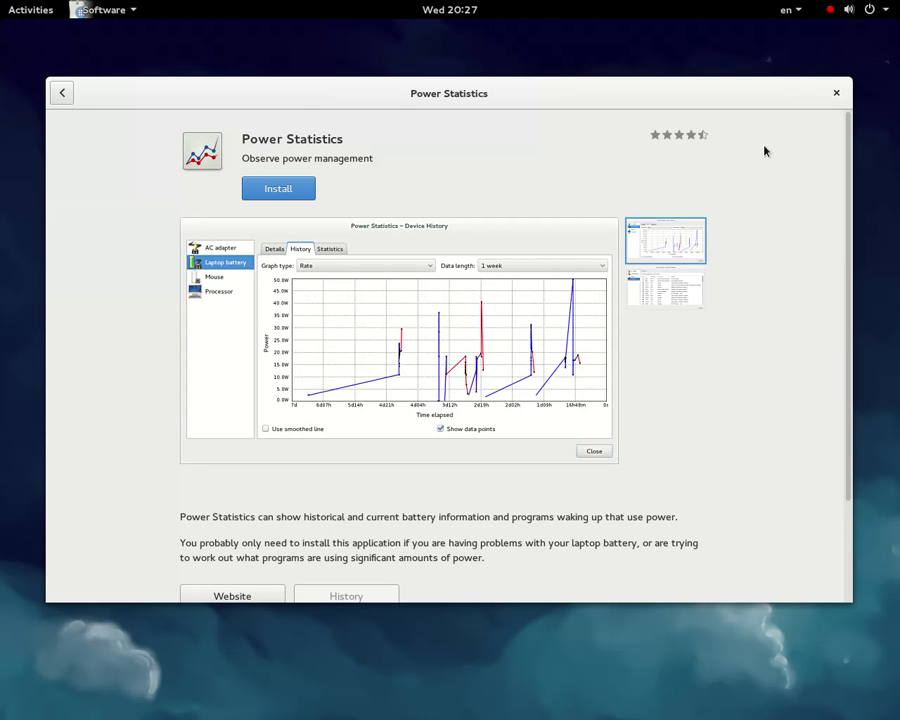
scroll(473, 359, down, 3)
scroll(472, 359, up, 3)
click(661, 285)
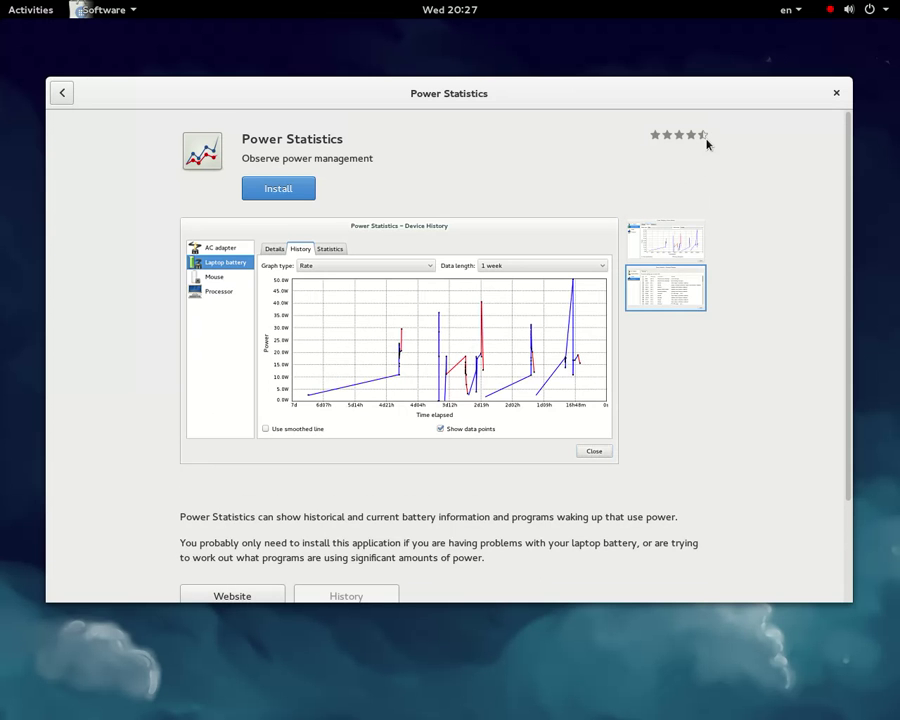
click(675, 255)
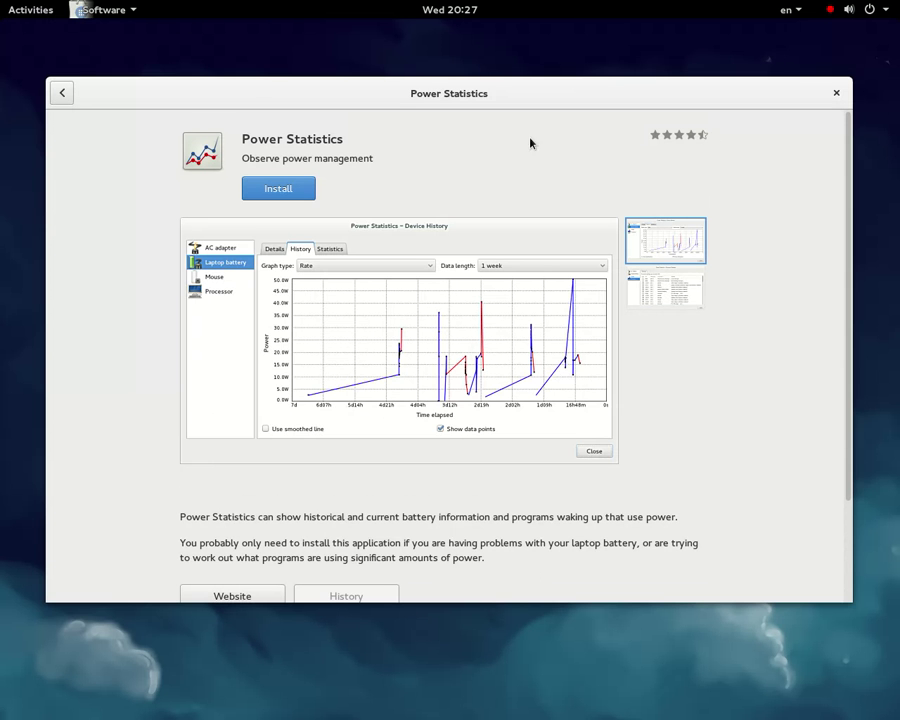
click(63, 92)
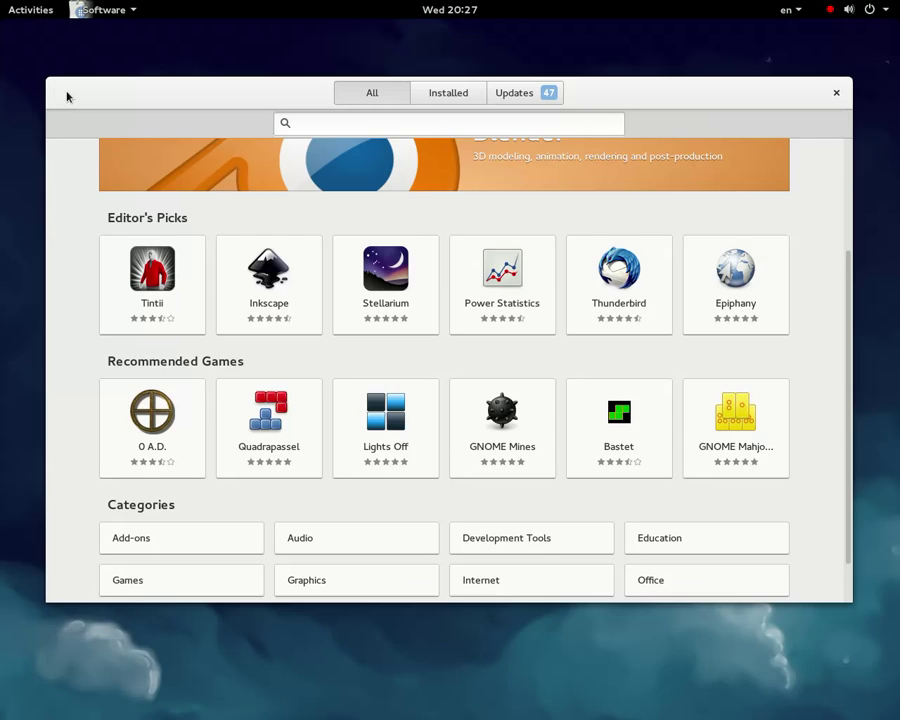
Open Audacity's details from the installed applications, examine its rating and description, and return to the installed list
click(452, 96)
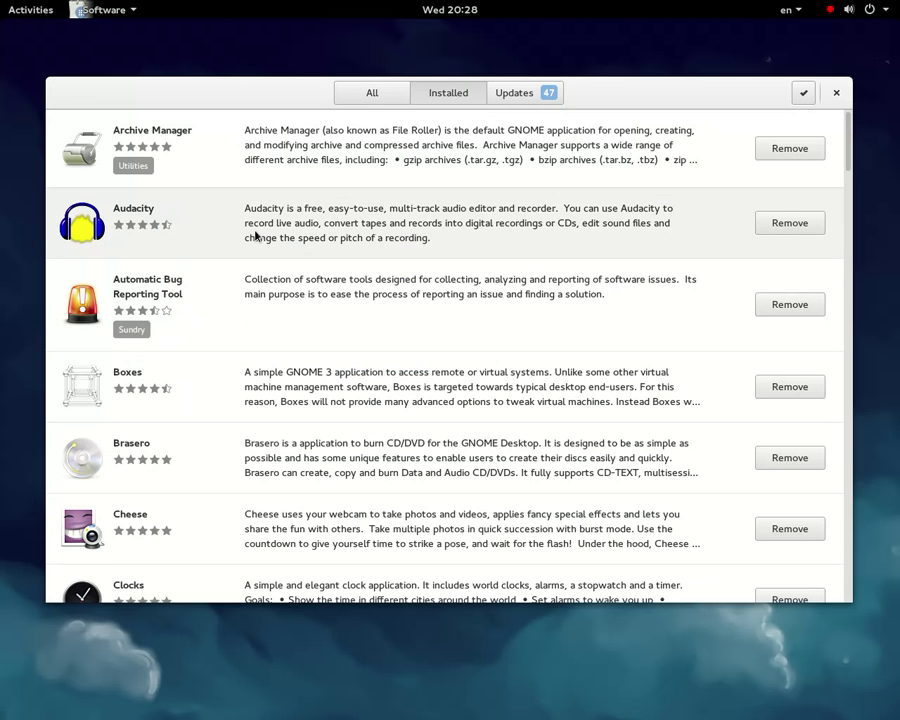
click(252, 237)
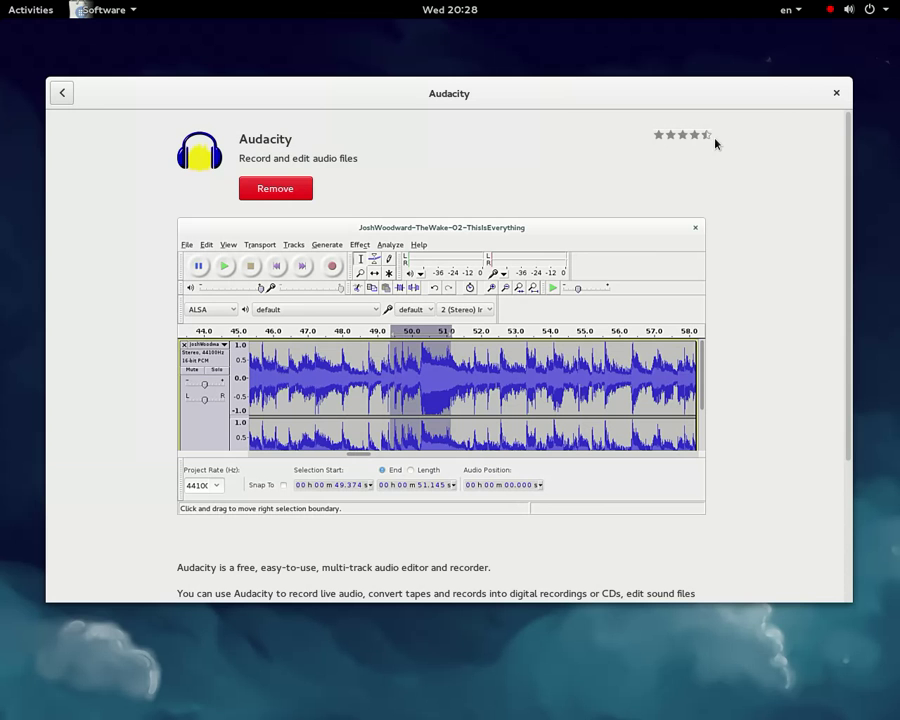
click(709, 137)
scroll(486, 340, down, 1)
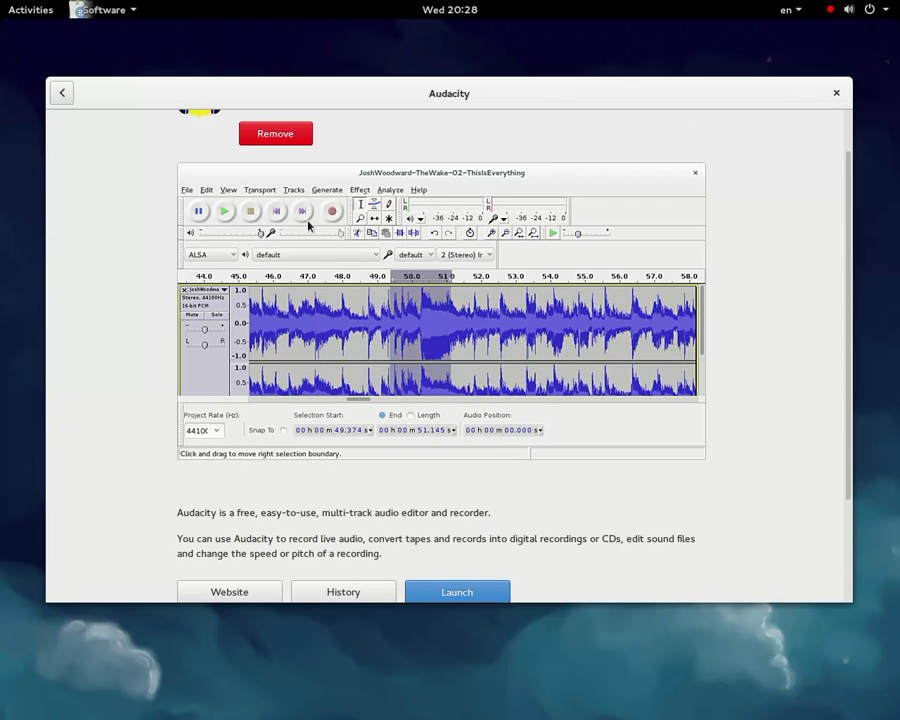
click(66, 101)
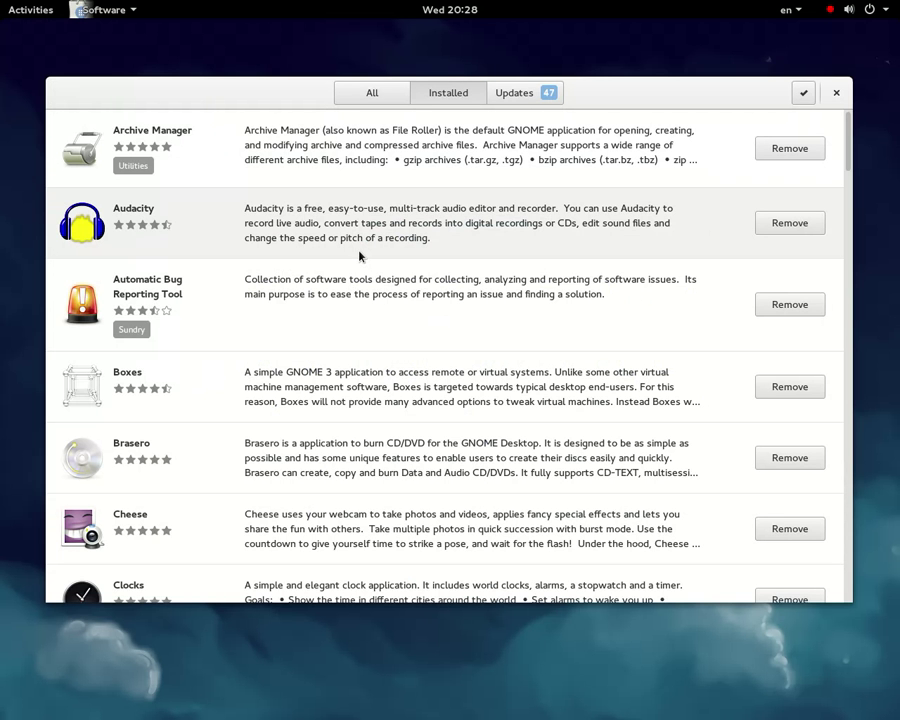
Browse the installed applications as far as Documents and return to the full software catalogue
scroll(377, 431, down, 3)
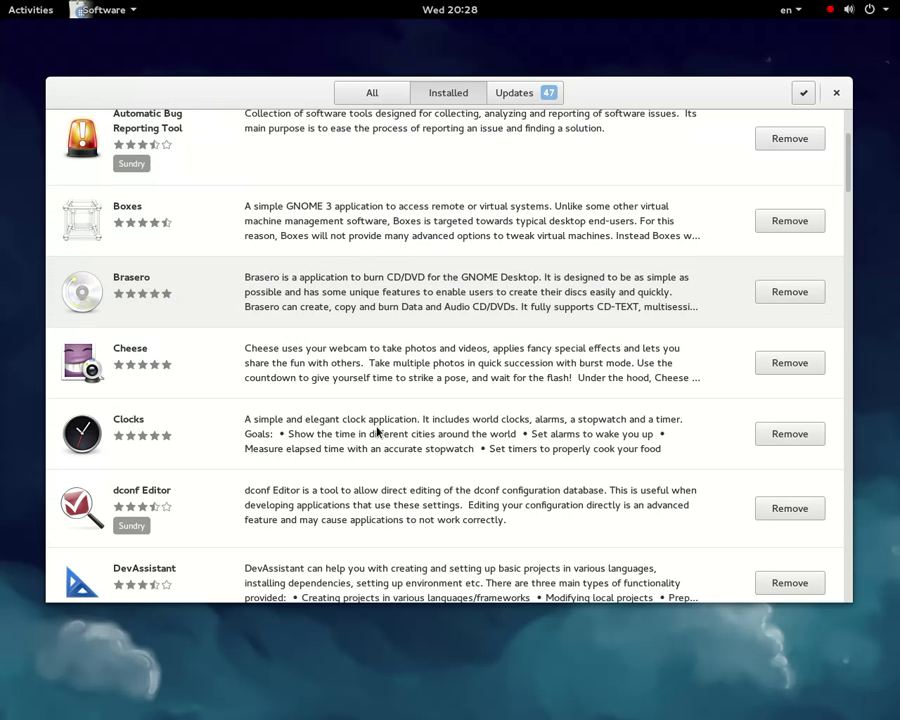
scroll(377, 431, down, 3)
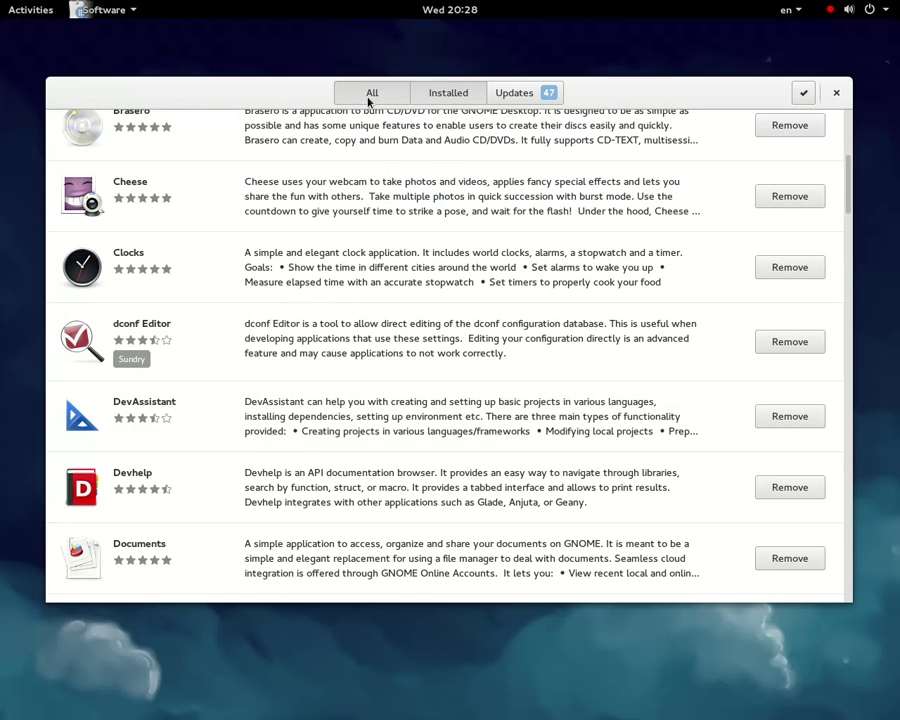
click(369, 96)
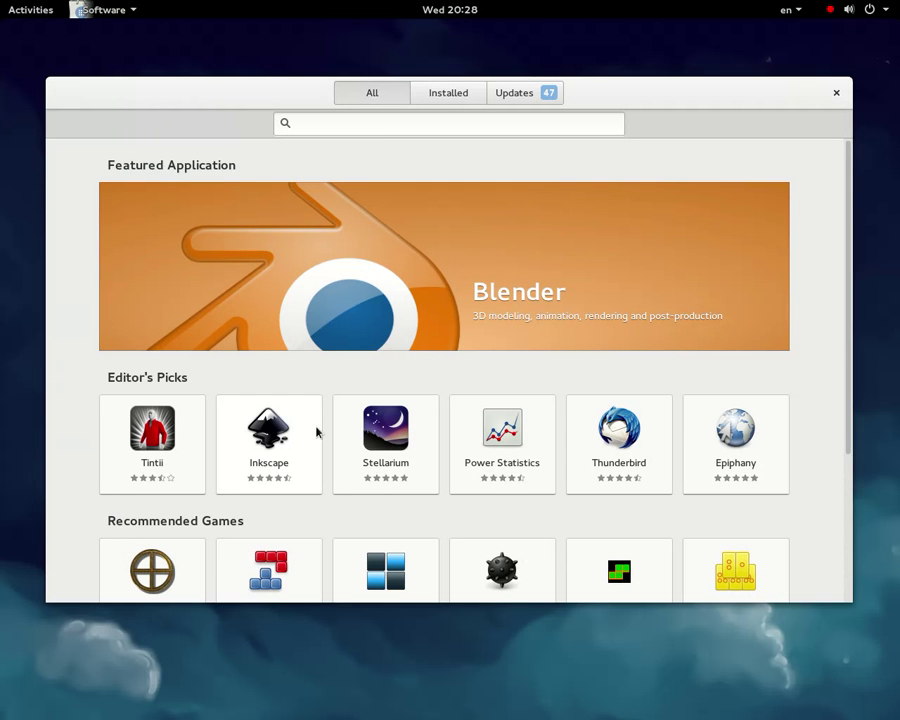
Open Stellarium from the Editor's Picks, read its description and details, and return to the catalogue
click(385, 444)
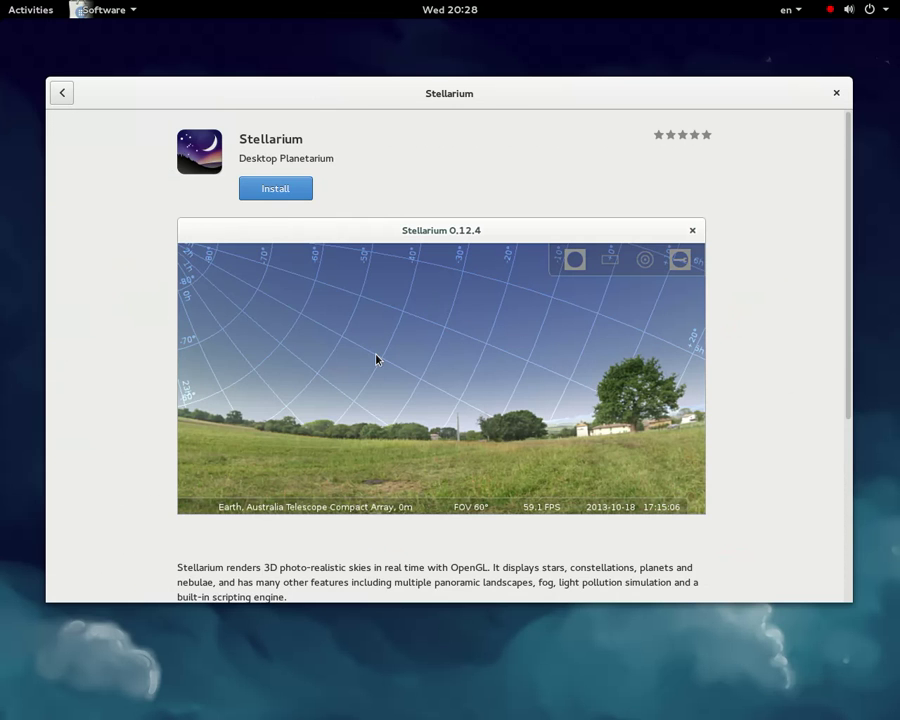
scroll(467, 346, down, 1)
scroll(398, 295, down, 4)
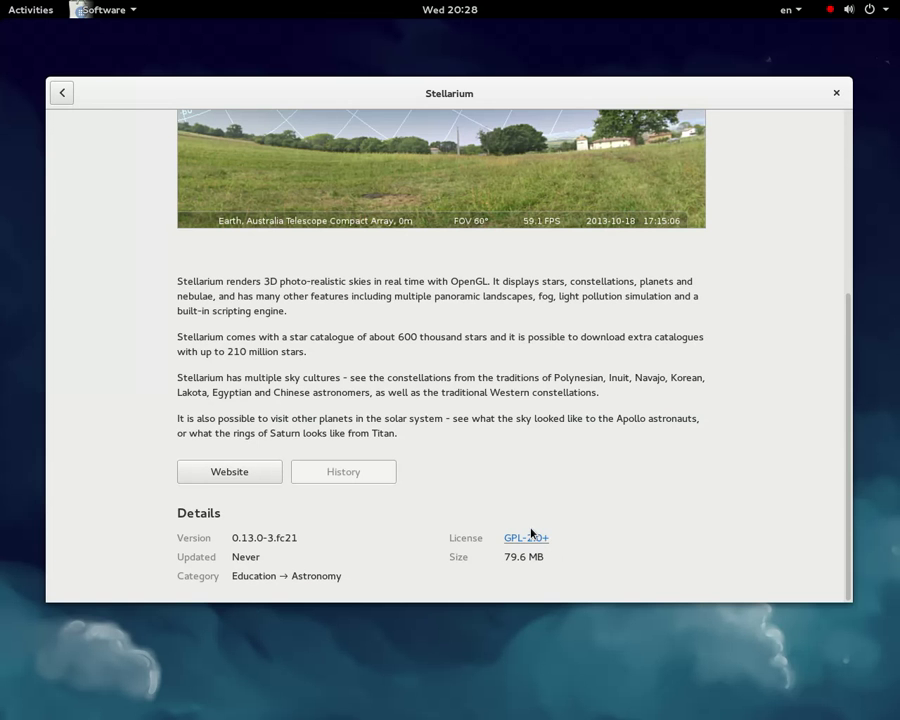
scroll(384, 432, up, 5)
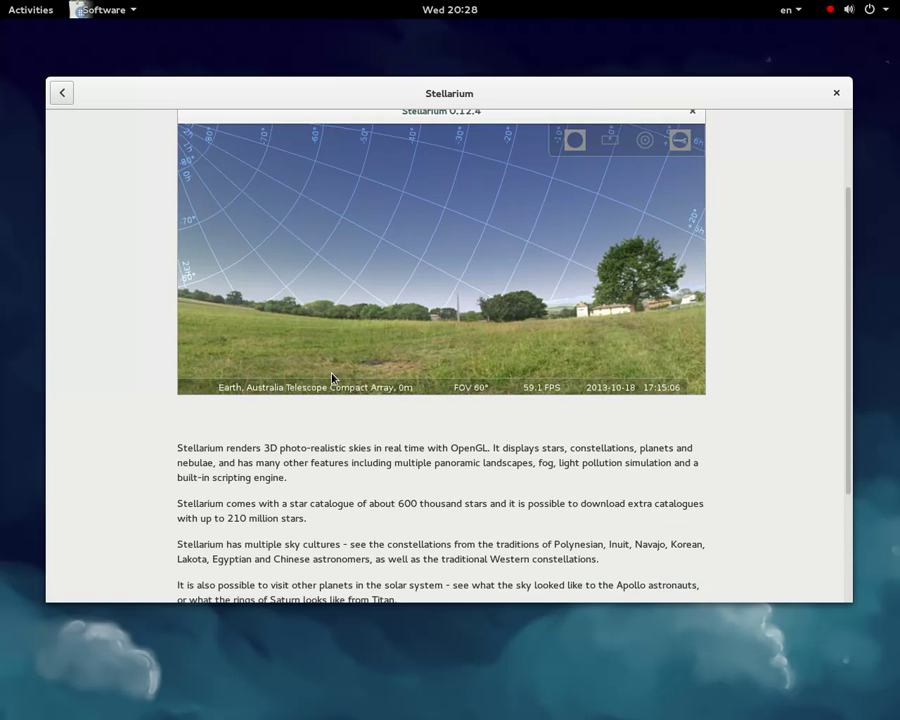
click(64, 93)
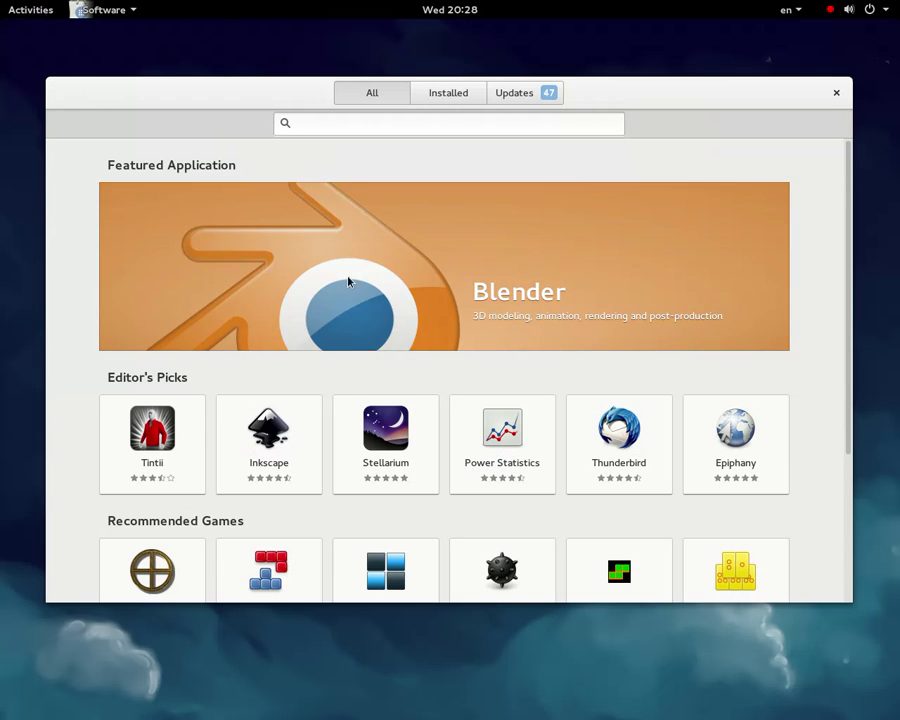
View the catalogue's categories, visit the updates and installed applications, and return to the category list
scroll(424, 421, down, 4)
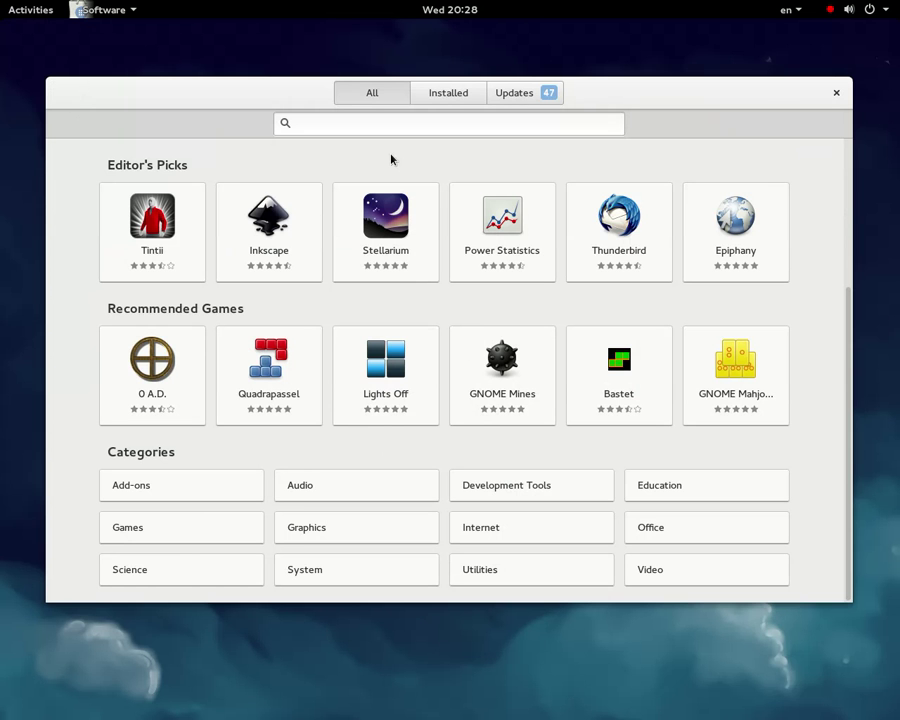
click(546, 93)
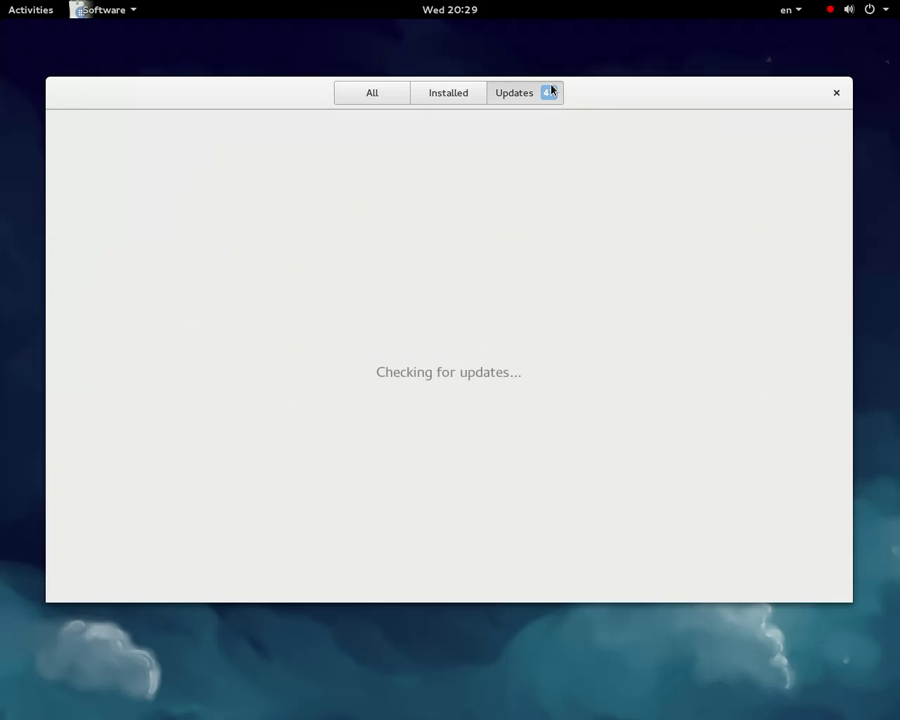
click(450, 95)
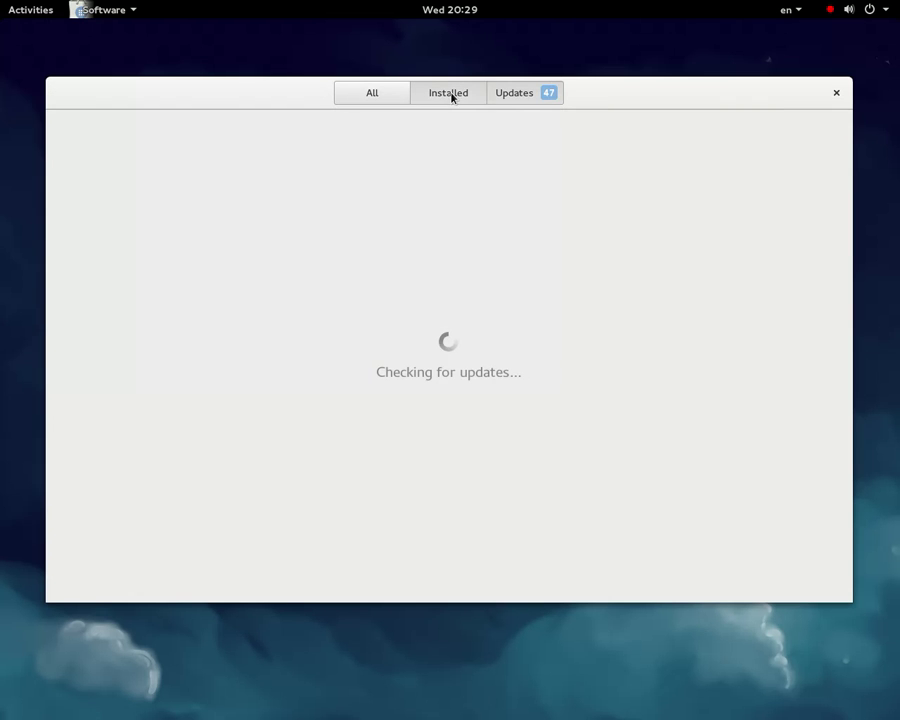
click(390, 96)
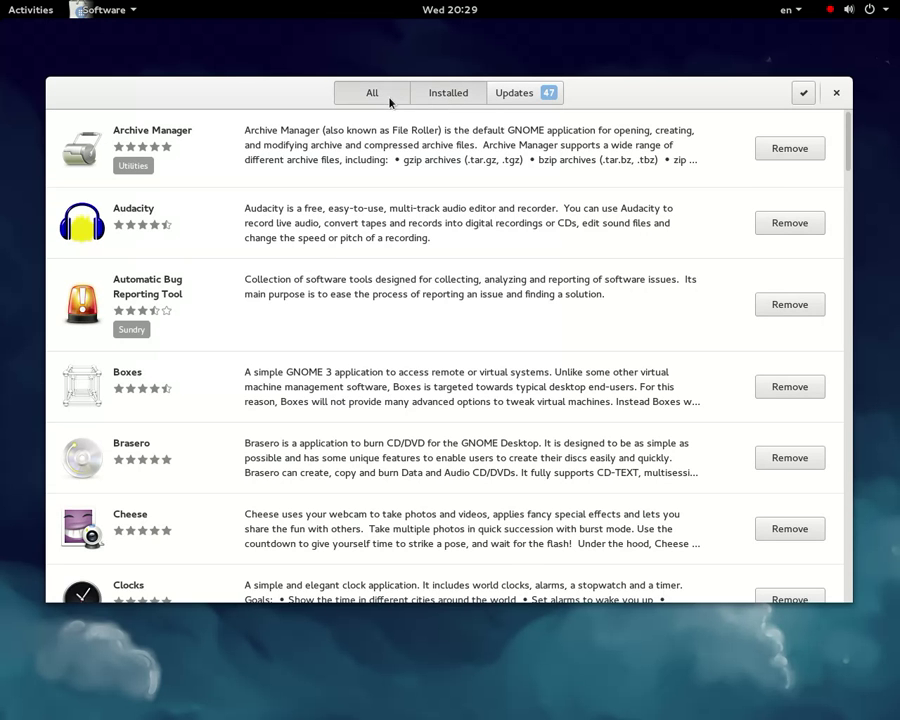
scroll(291, 489, down, 3)
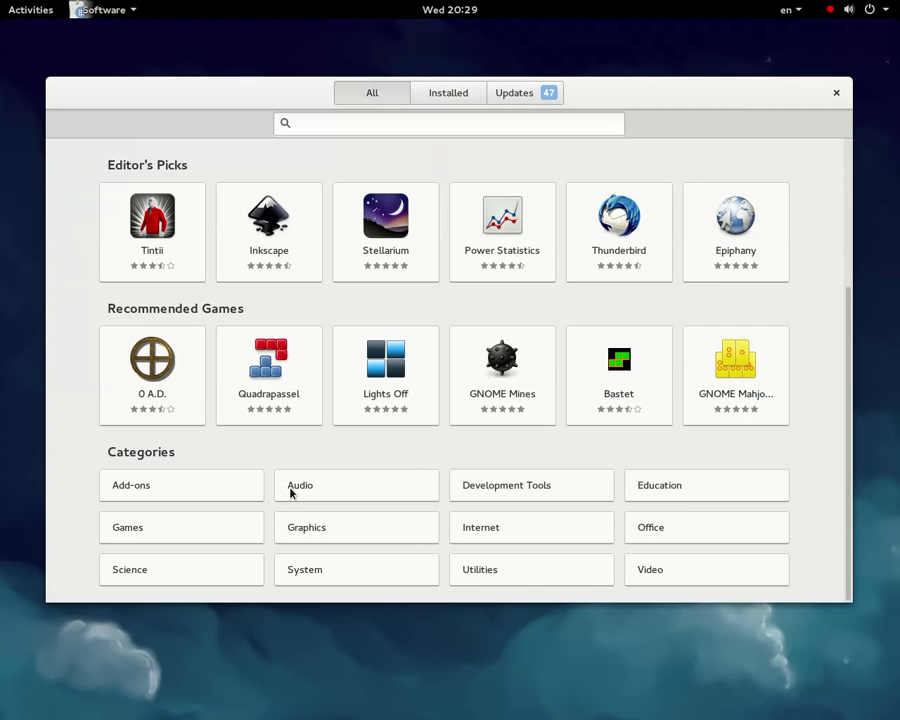
Open 0 A.D. from the Recommended Games and view its different screenshots, finishing on the first one
click(139, 363)
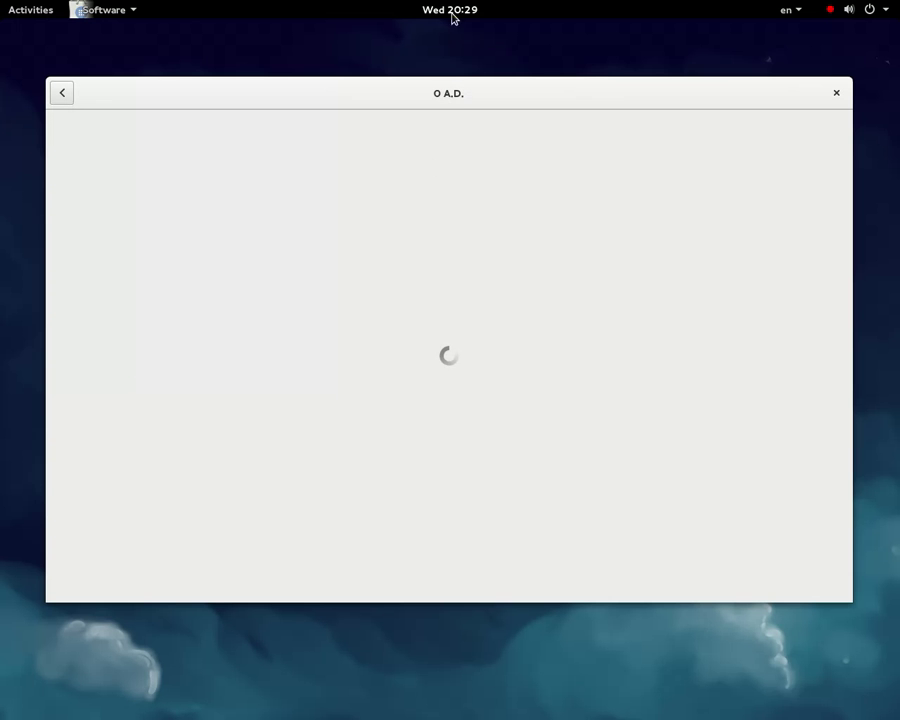
click(660, 290)
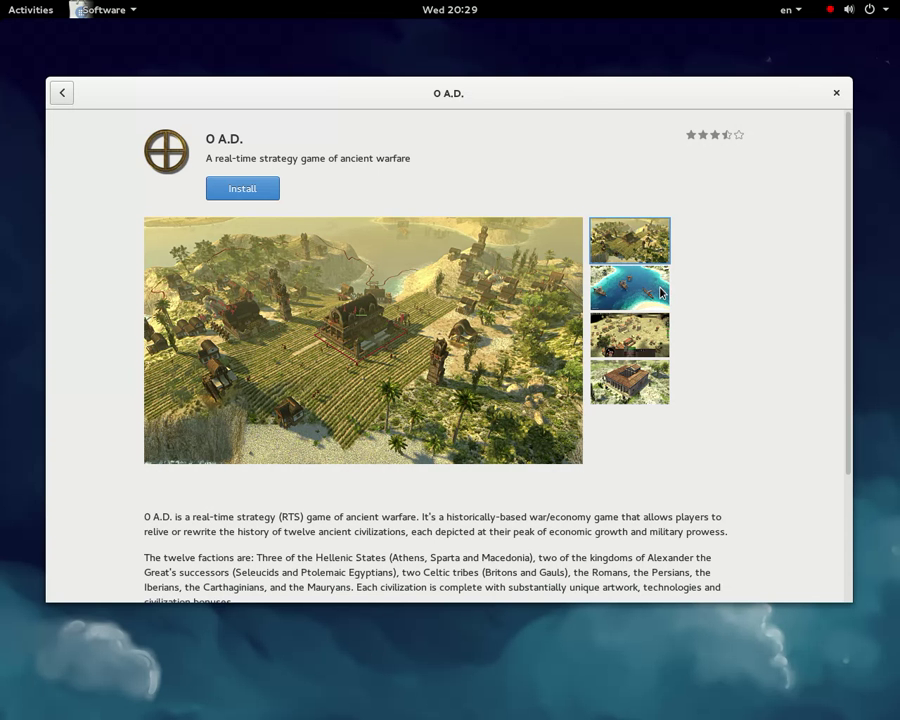
click(643, 349)
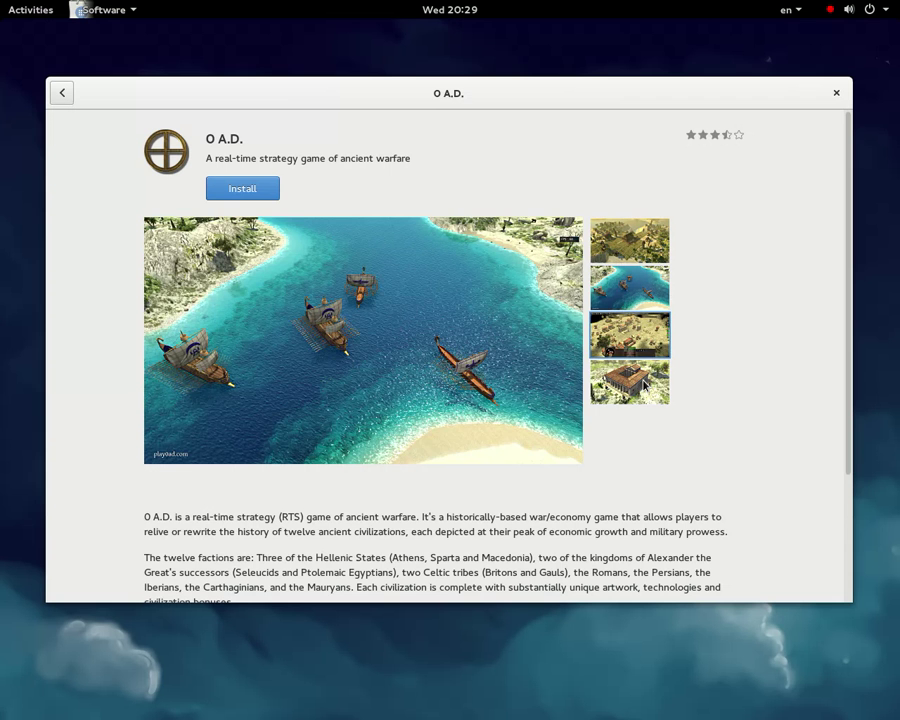
key(Down)
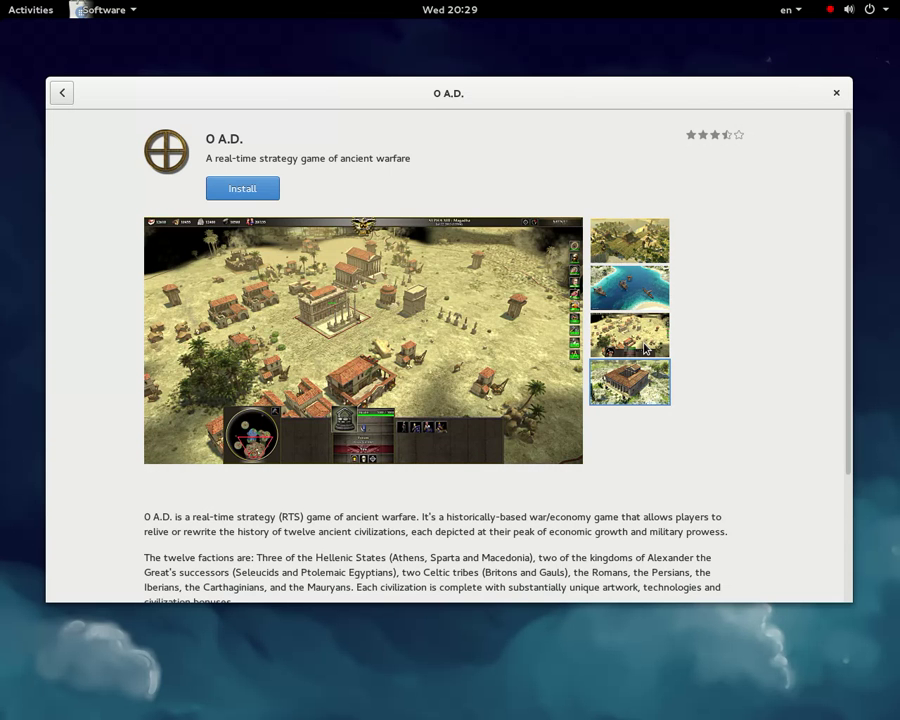
click(631, 281)
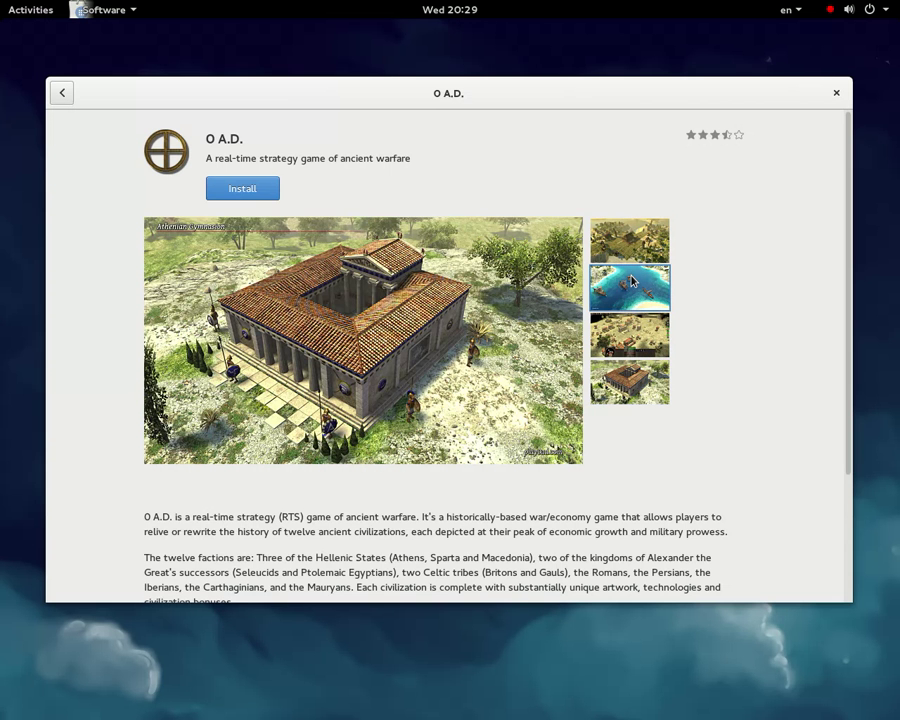
scroll(370, 420, down, 3)
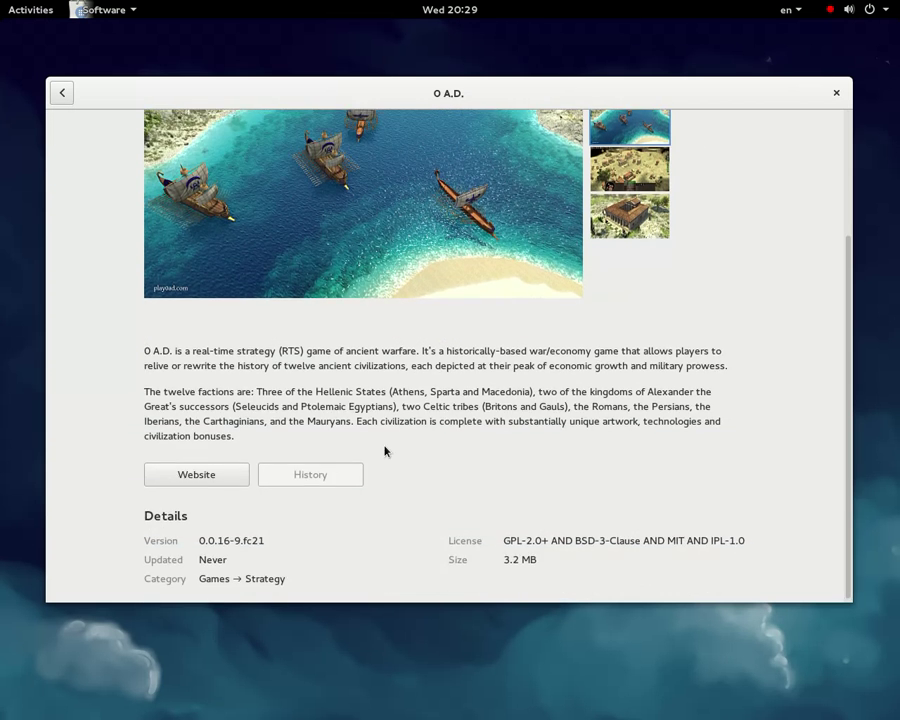
scroll(385, 451, up, 3)
click(642, 340)
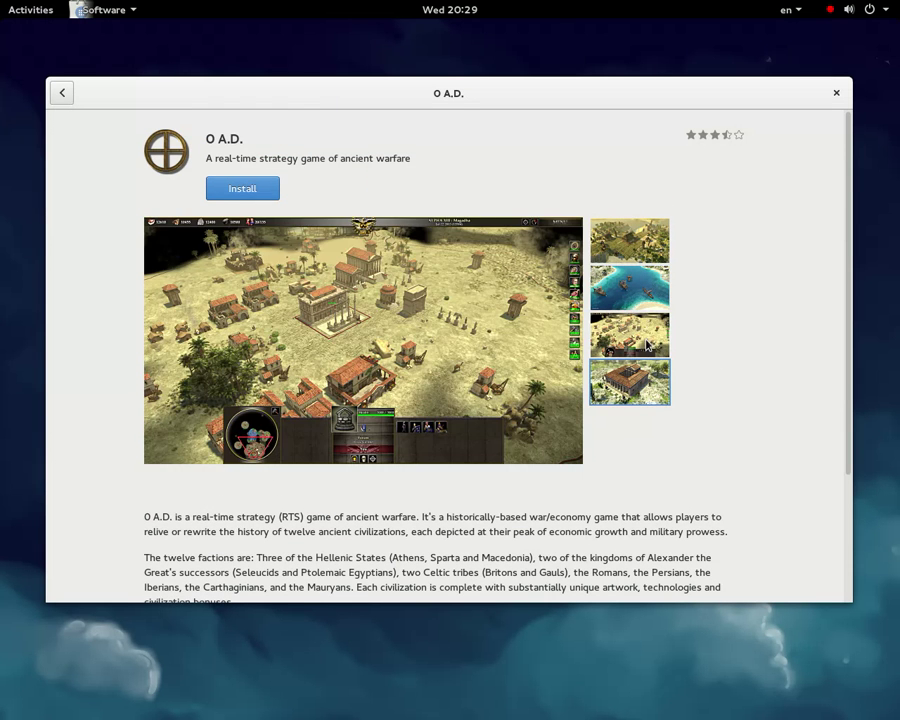
click(648, 299)
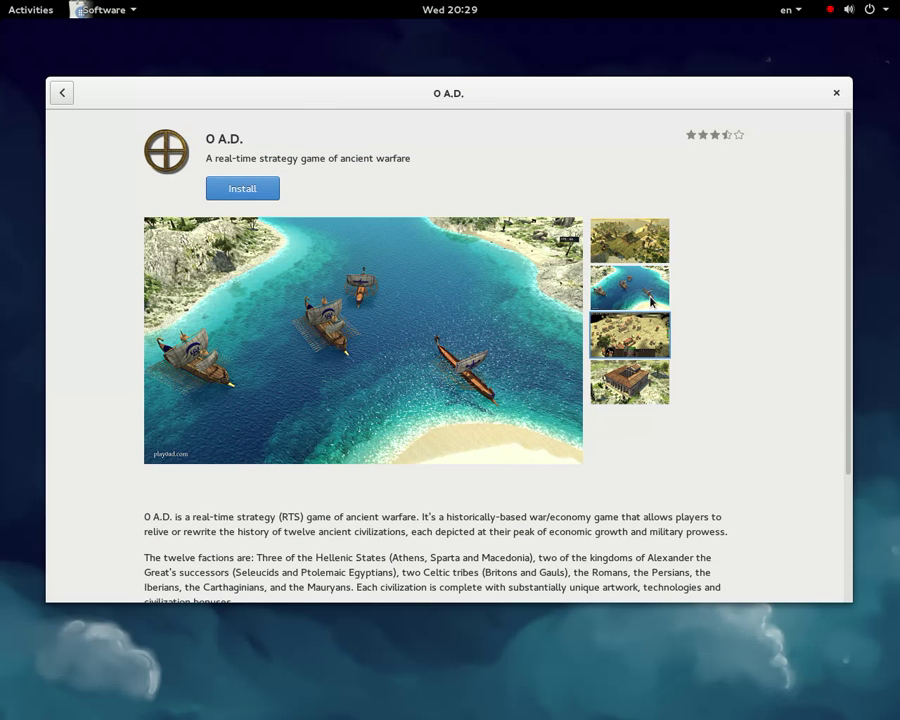
click(642, 242)
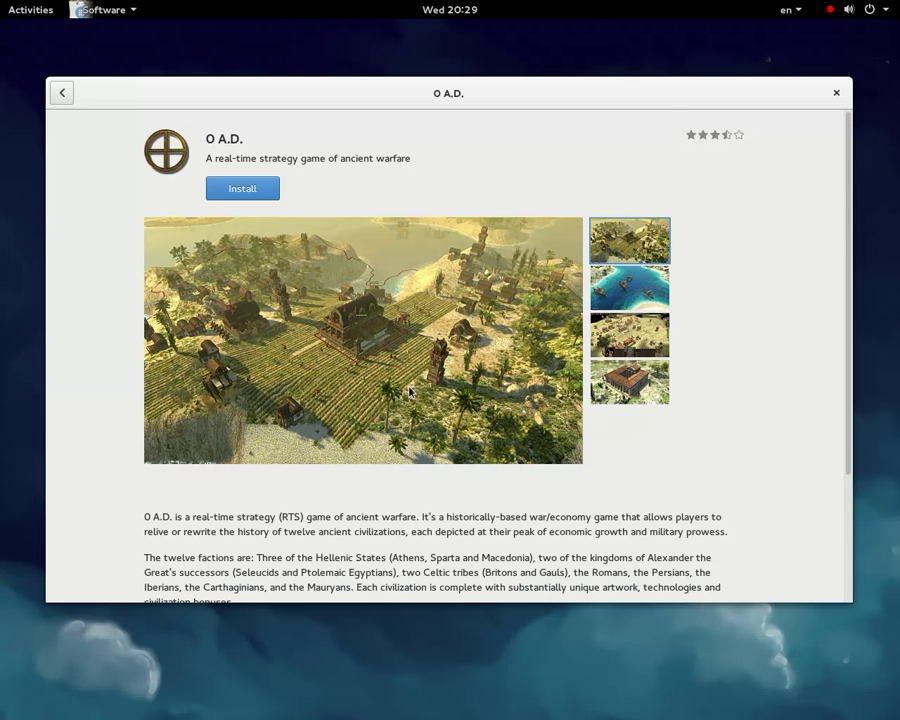
Read the description and details of 0 A.D., including version, license and size, and return to the software catalogue
scroll(398, 398, down, 3)
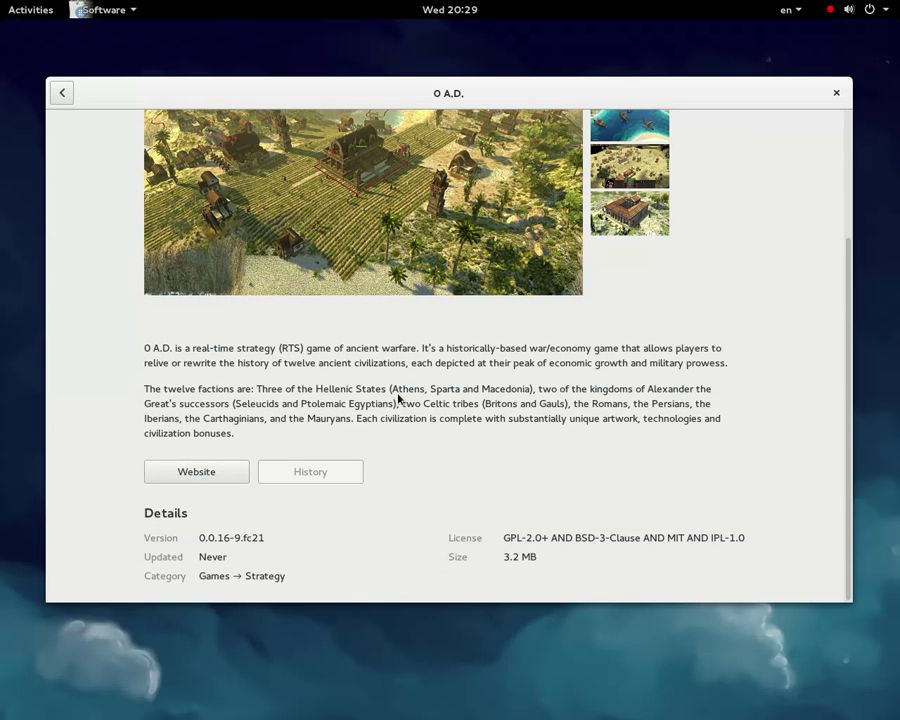
scroll(398, 398, up, 3)
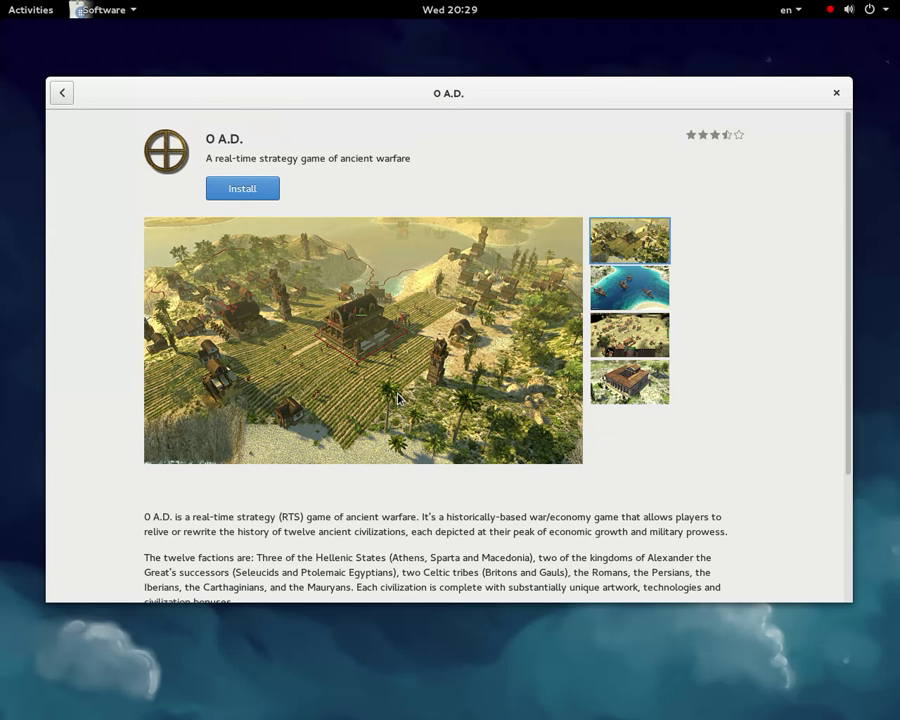
scroll(398, 398, down, 3)
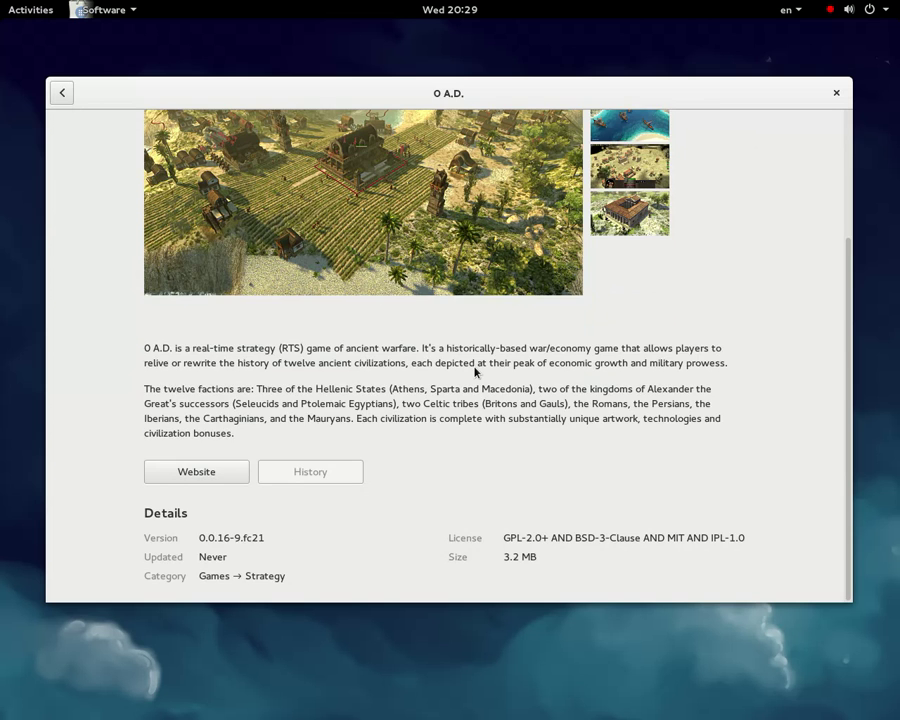
scroll(475, 370, up, 3)
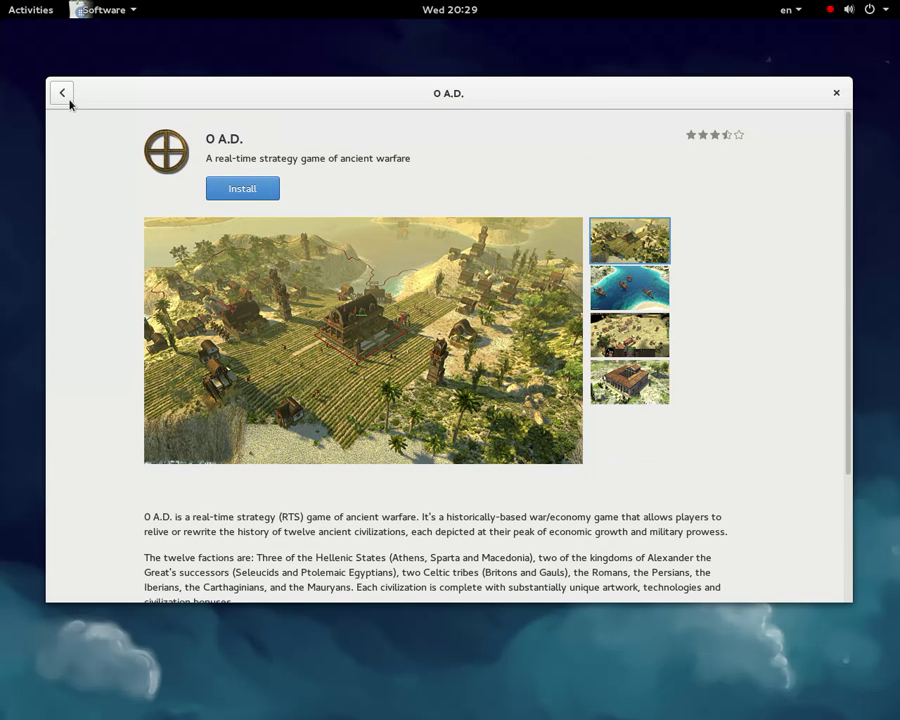
click(62, 93)
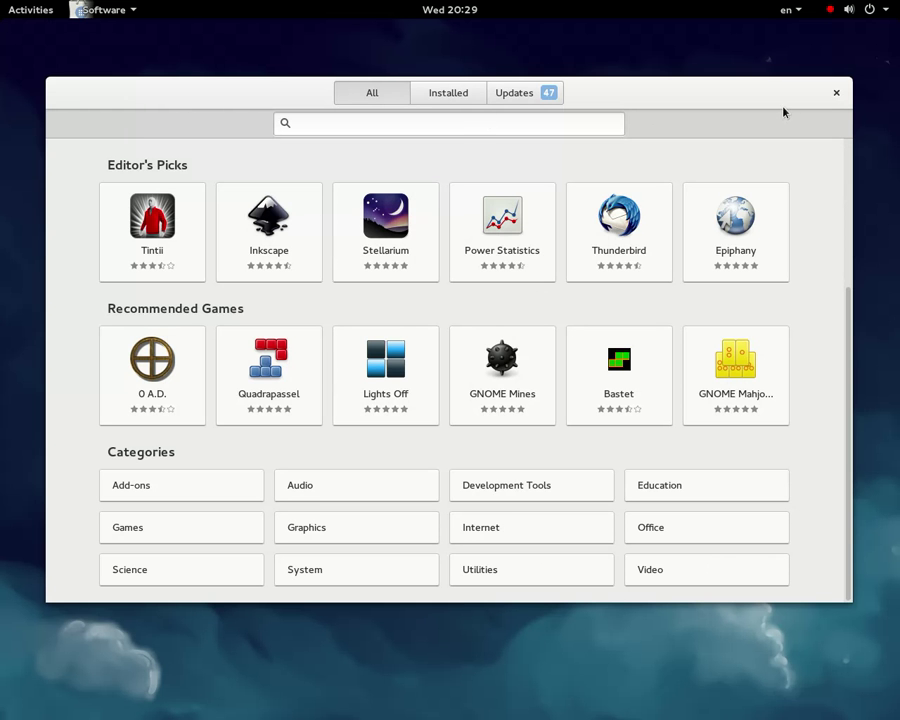
Replace the software catalogue with the Hitori game from the application grid and move its window towards the middle of the desktop
click(849, 101)
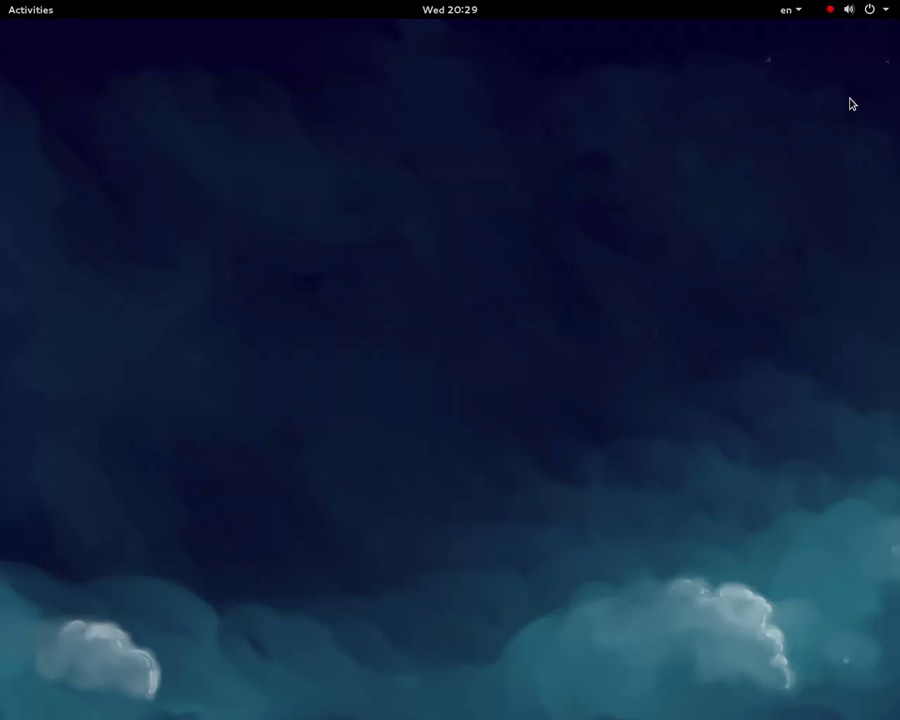
click(32, 14)
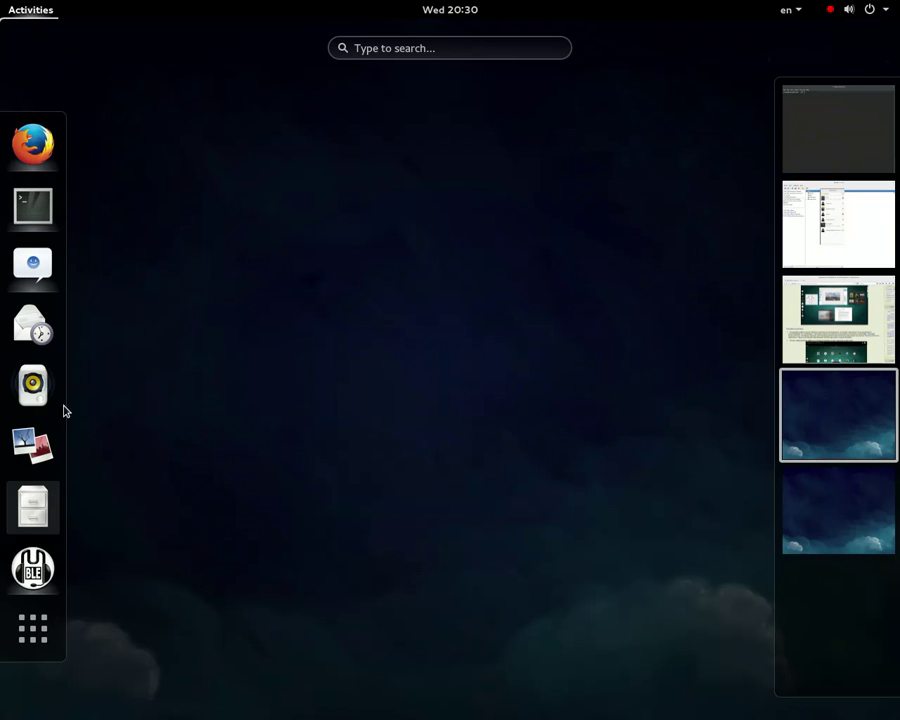
click(22, 640)
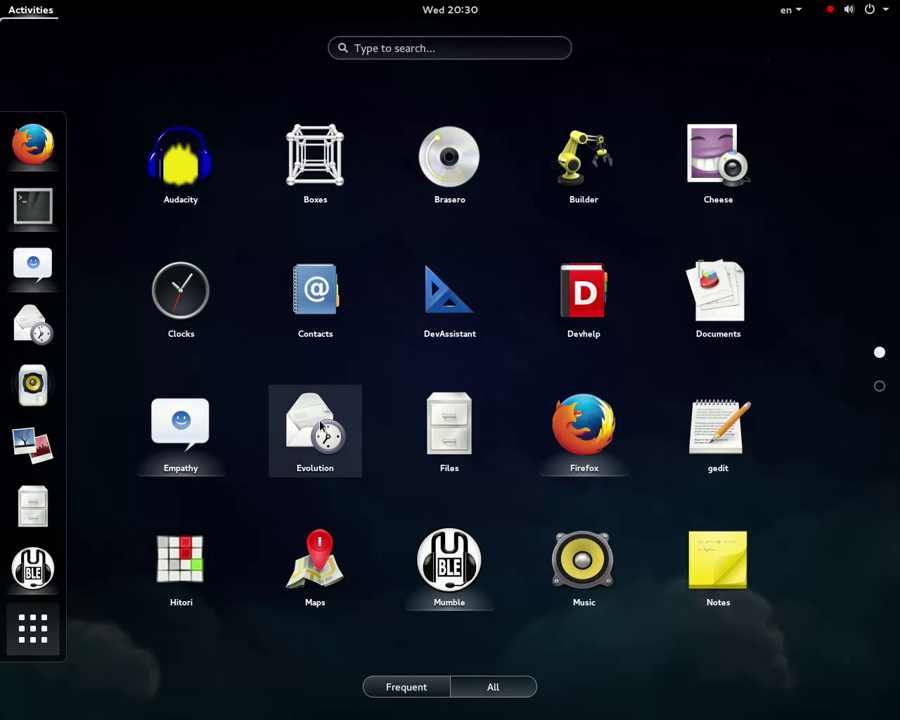
click(172, 583)
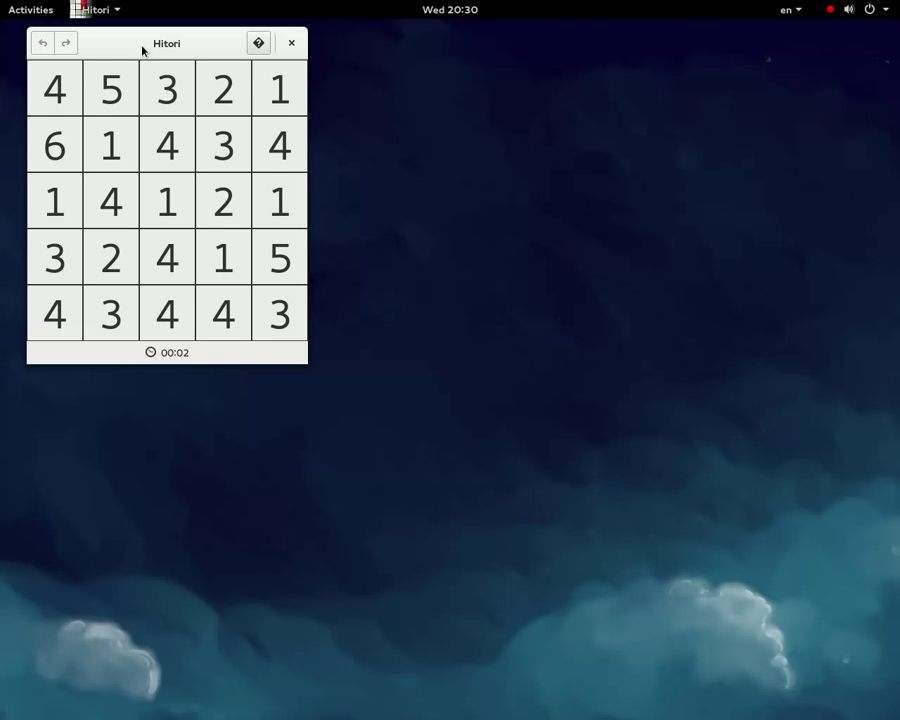
drag(143, 50, 491, 108)
click(608, 104)
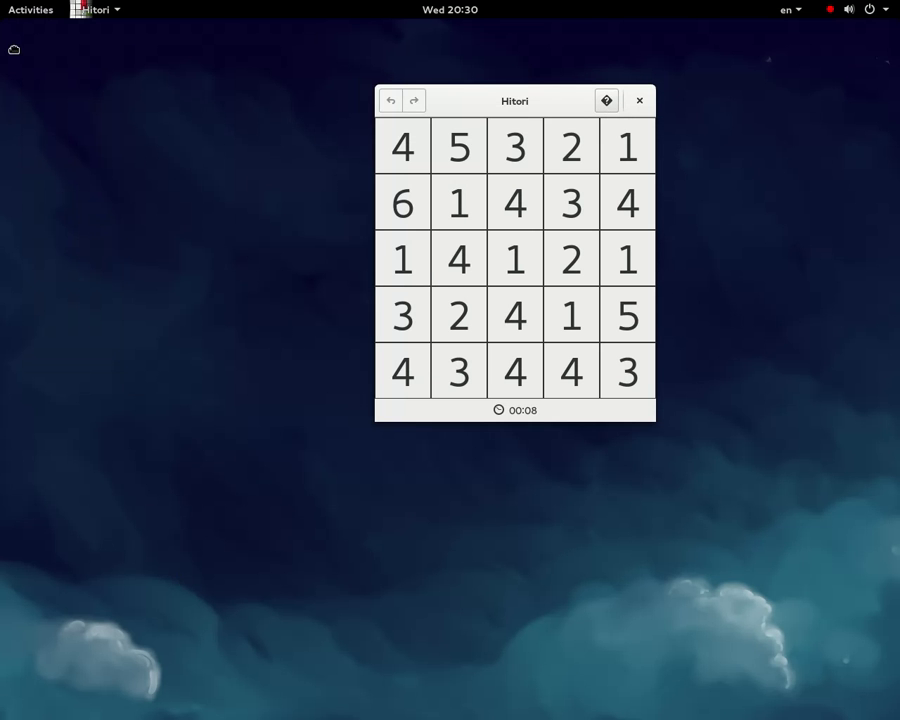
Paint every cell of the 5×5 Hitori board one by one until no unpainted number remains
click(404, 266)
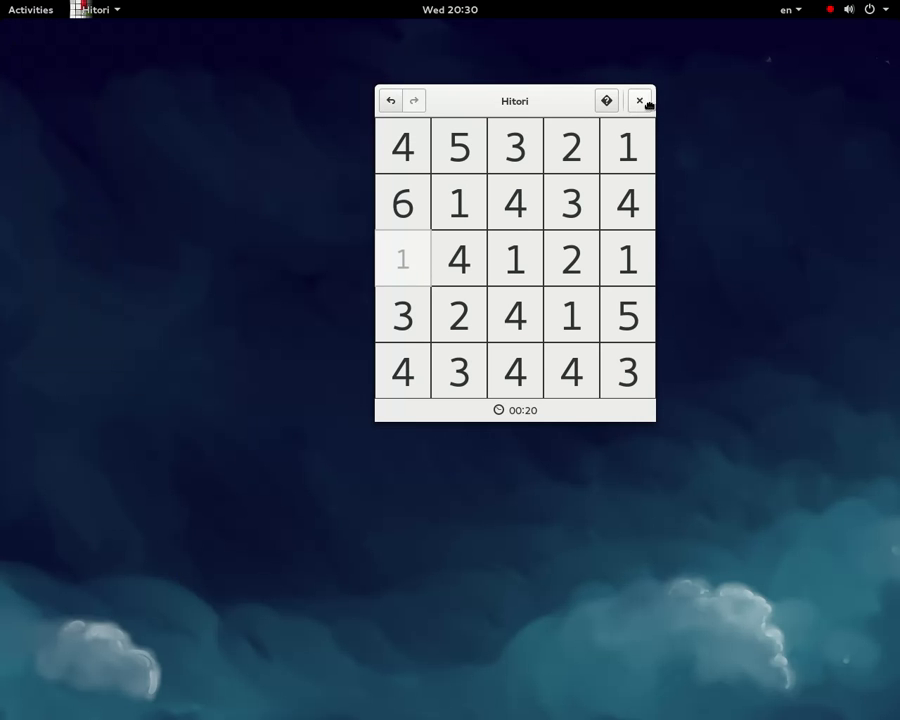
click(460, 263)
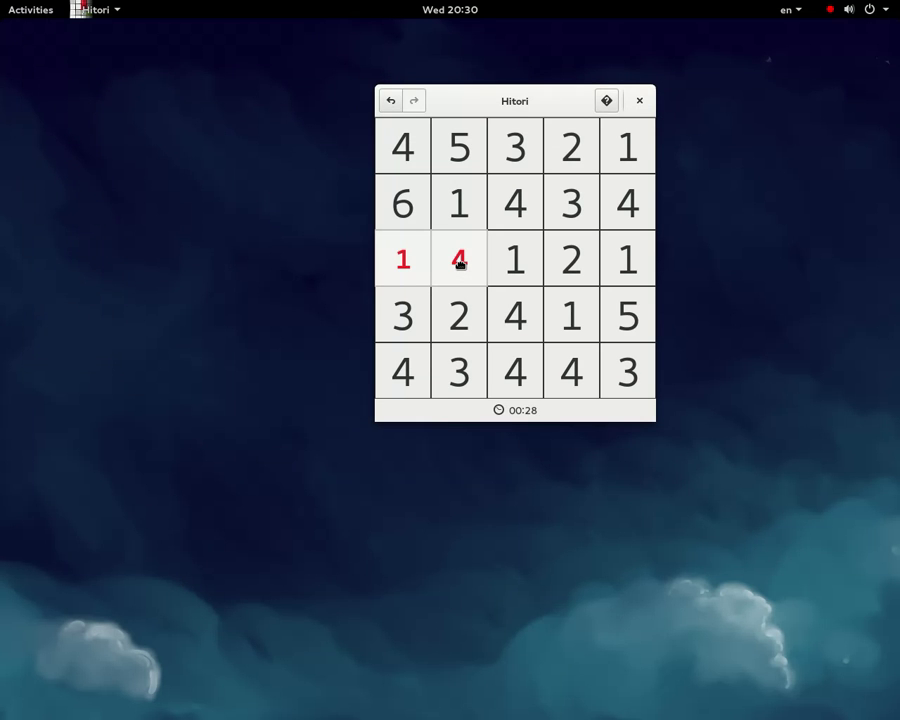
click(532, 327)
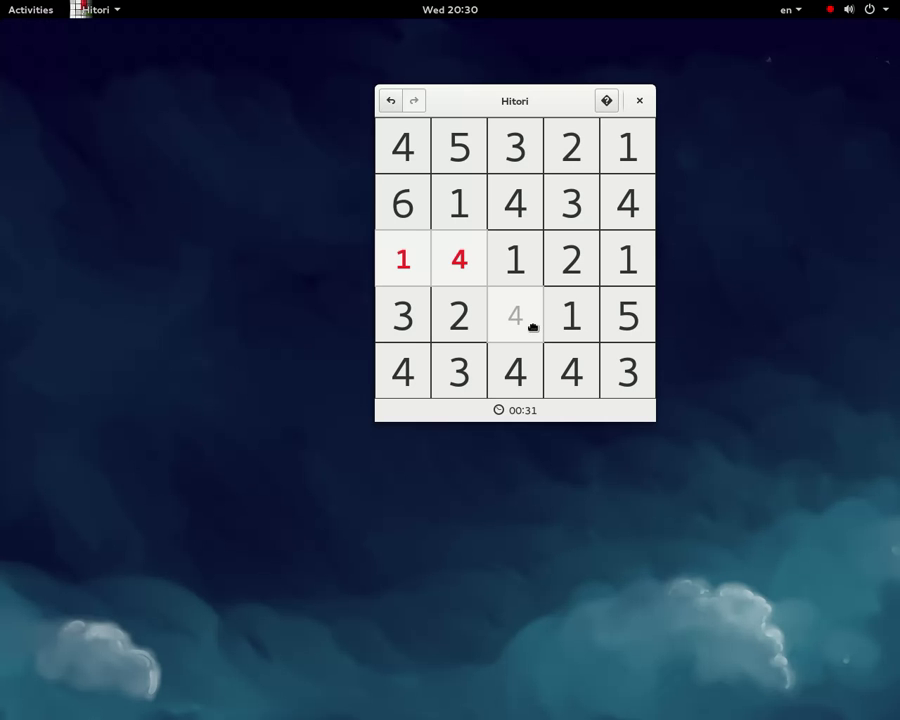
click(463, 392)
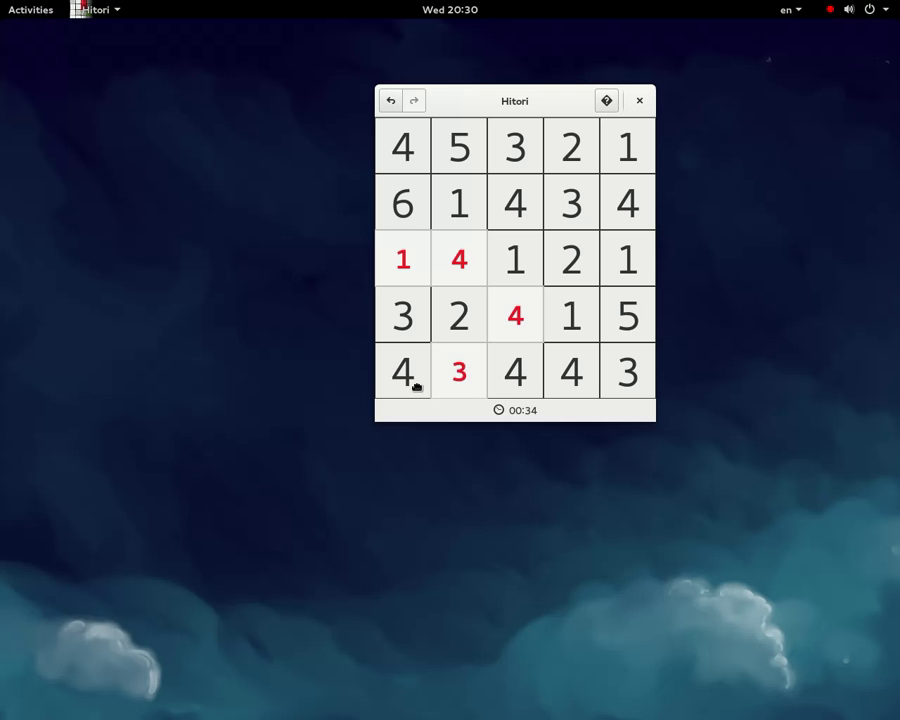
click(416, 387)
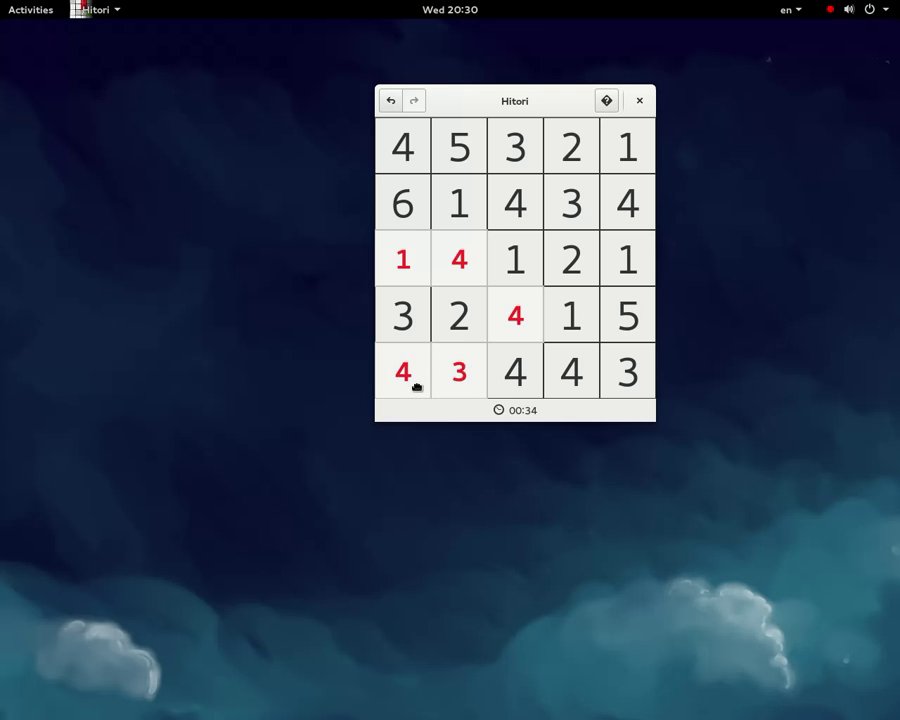
click(567, 169)
click(581, 222)
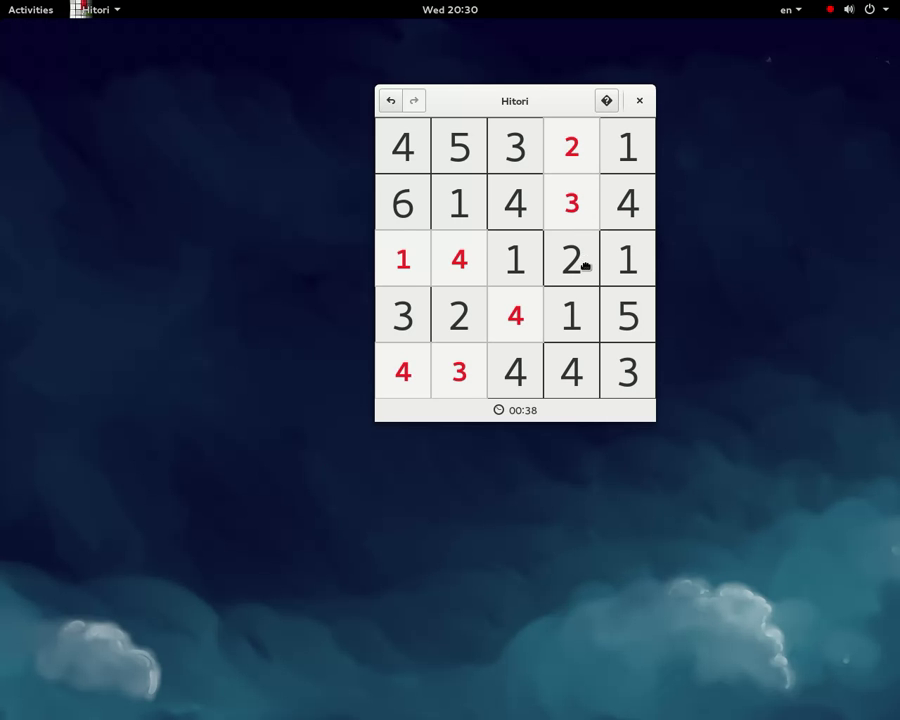
click(587, 263)
click(629, 364)
click(587, 334)
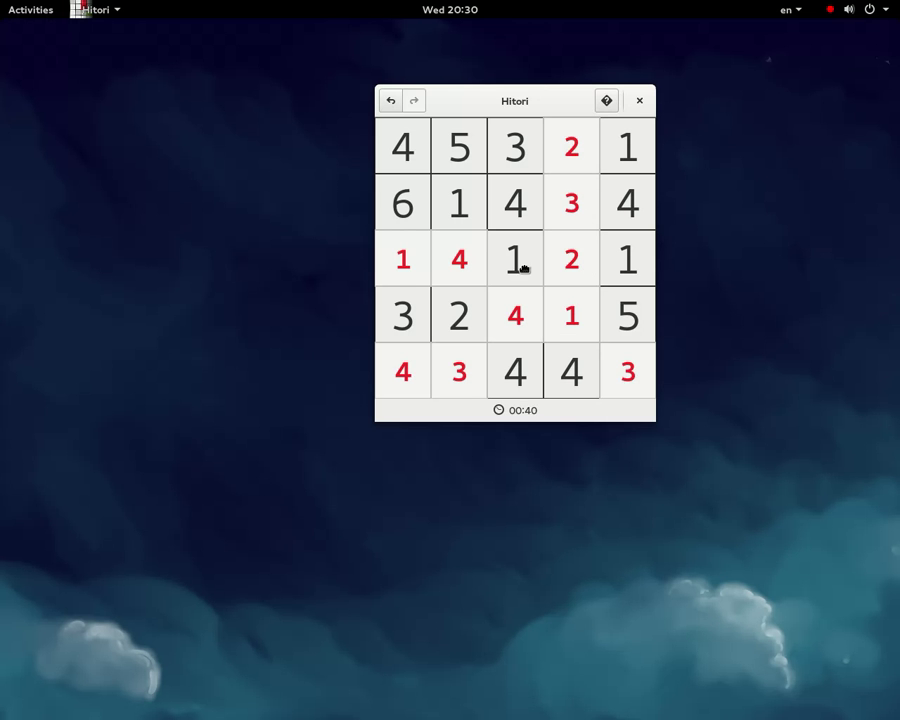
click(451, 190)
click(404, 142)
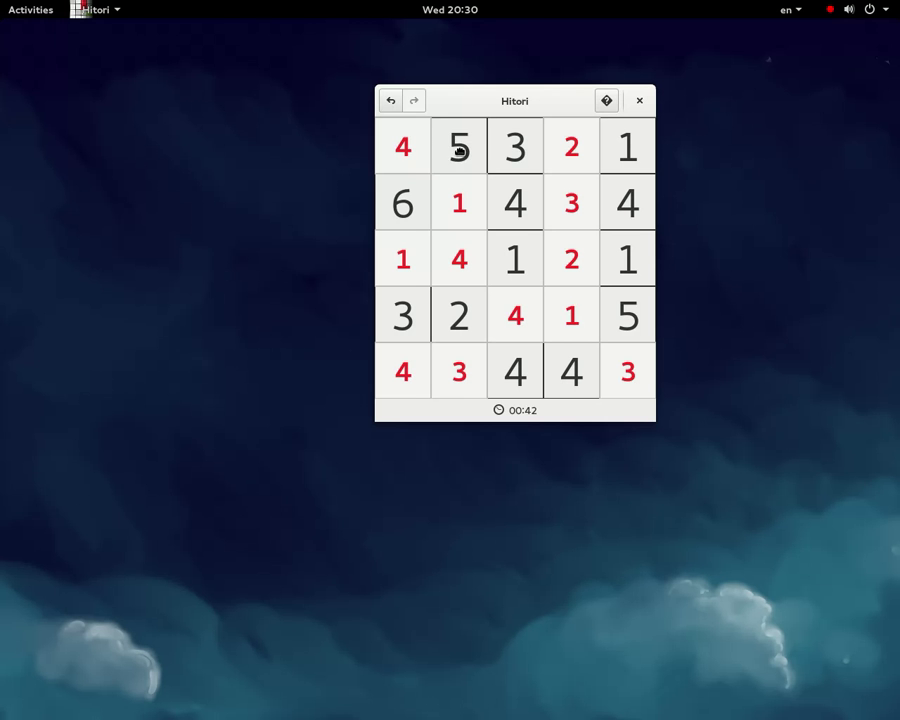
click(459, 148)
click(520, 218)
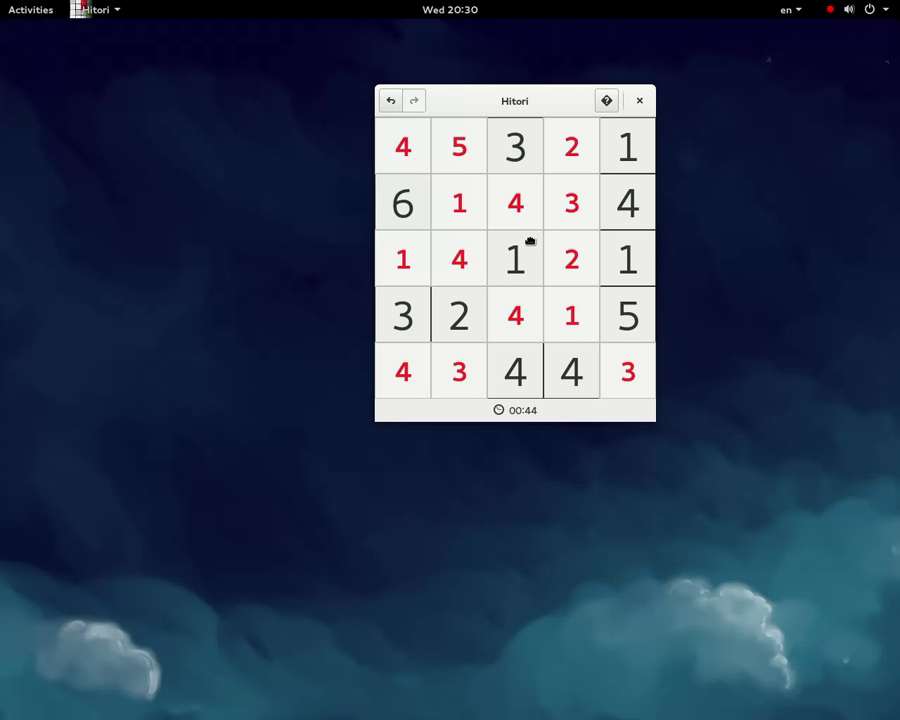
click(528, 255)
click(641, 207)
click(626, 146)
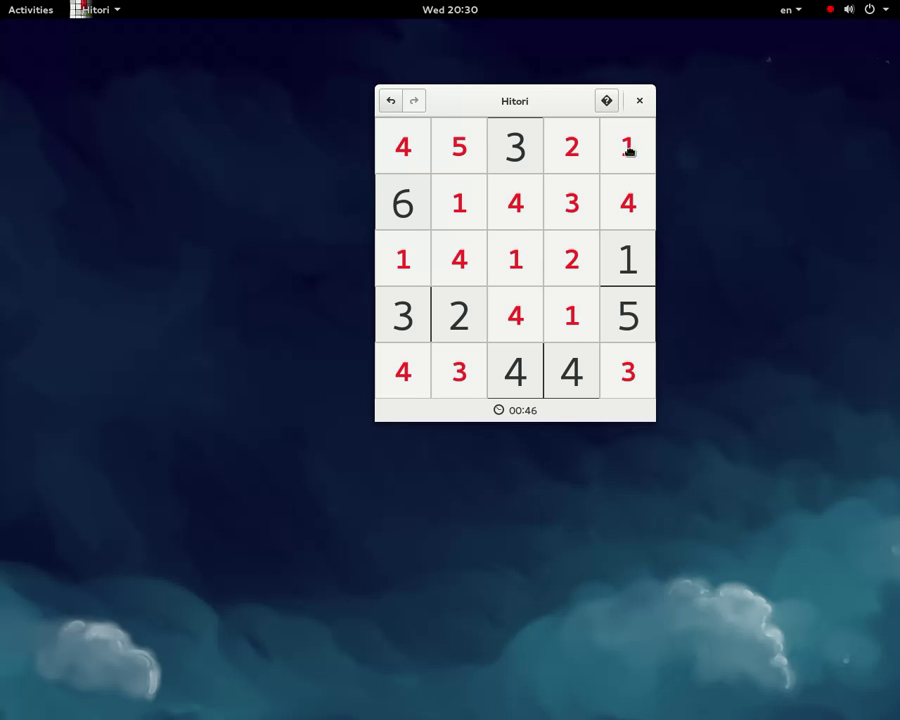
click(630, 316)
click(627, 265)
click(580, 374)
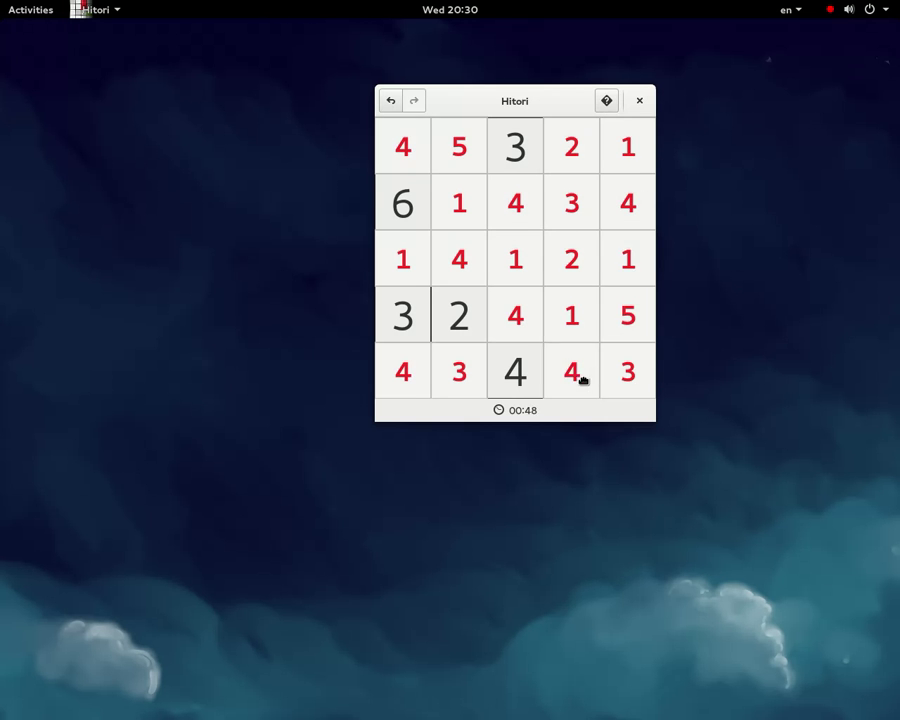
click(530, 373)
click(457, 325)
click(403, 308)
click(424, 207)
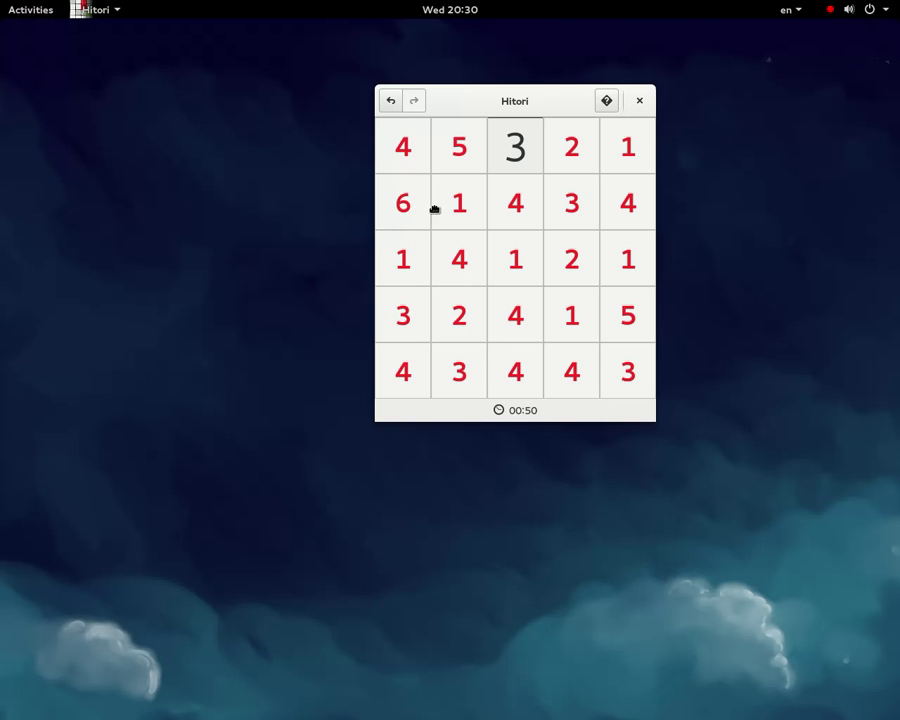
click(516, 156)
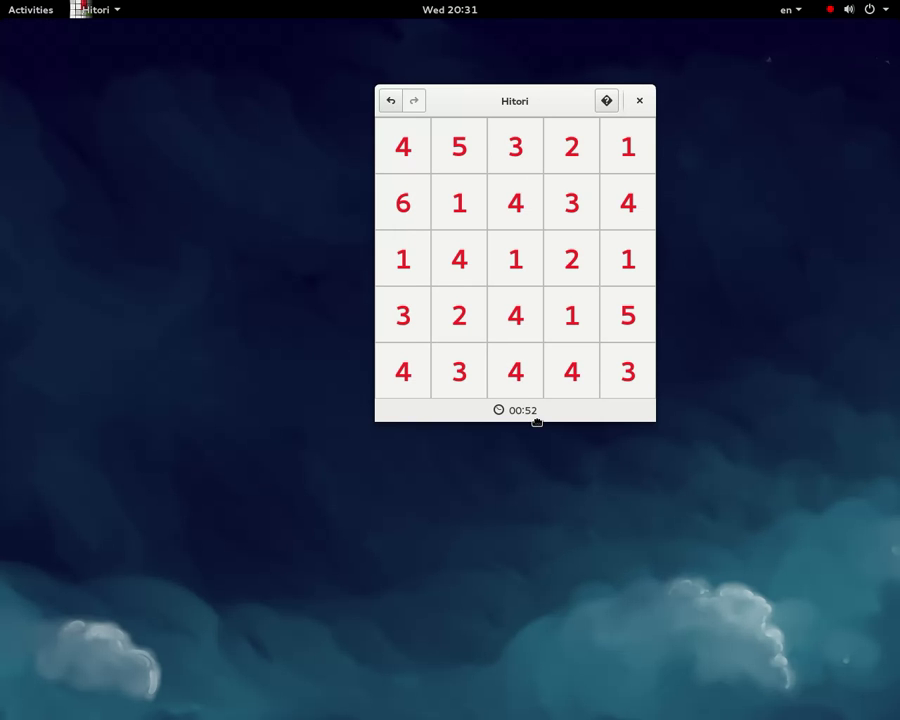
Read Hitori's version and puzzle description in its About information, highlighting the description line, and close it
click(610, 108)
click(119, 9)
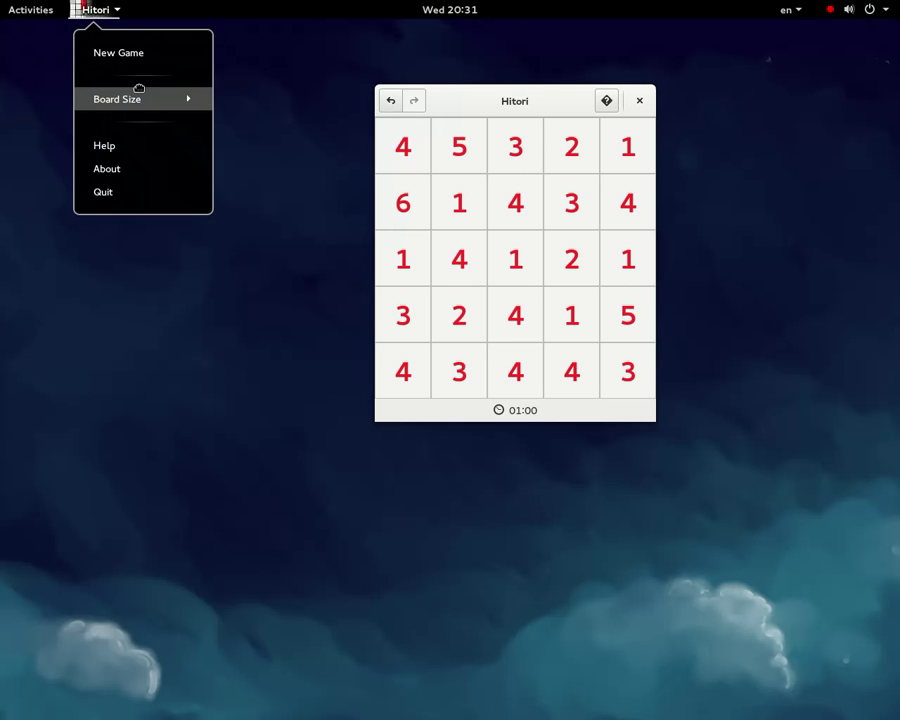
click(143, 171)
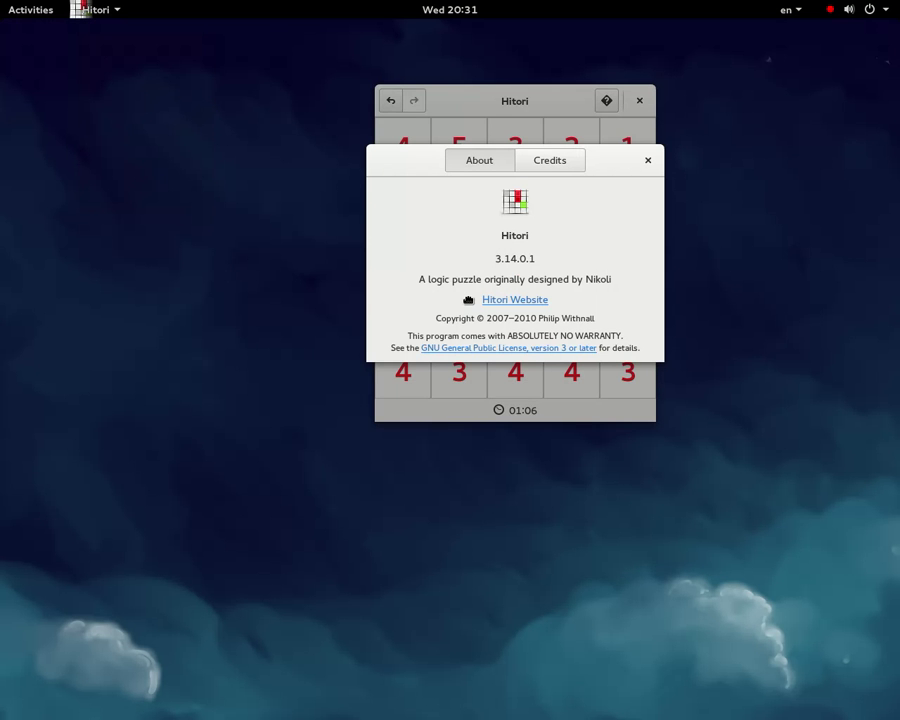
triple_click(526, 282)
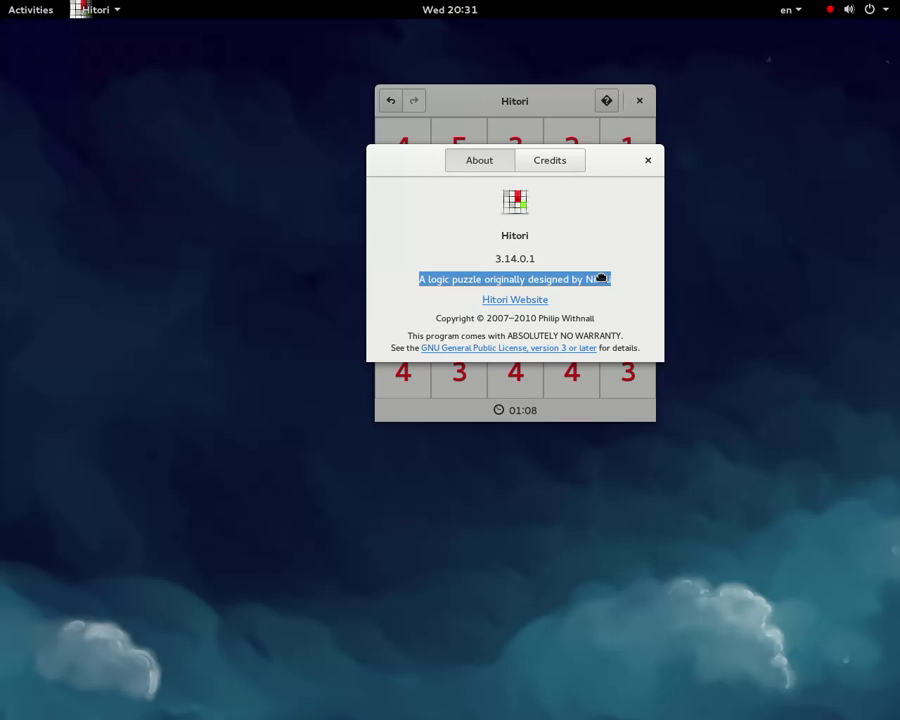
click(648, 160)
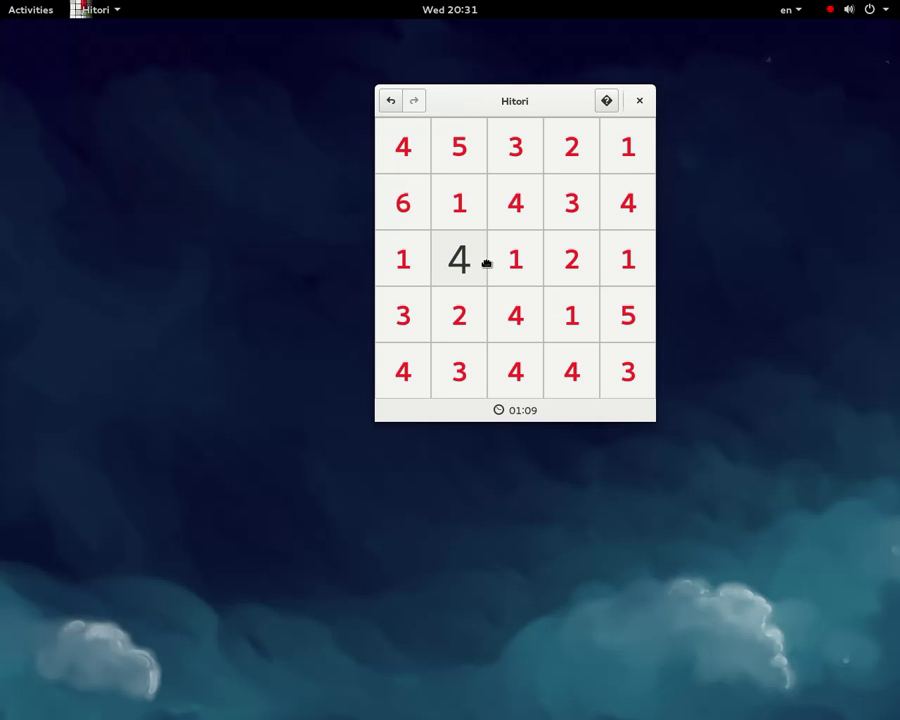
Unpaint all cells of the third row, the 1 and central 4 in the second row, and the 2 in the fourth row
click(566, 256)
click(517, 222)
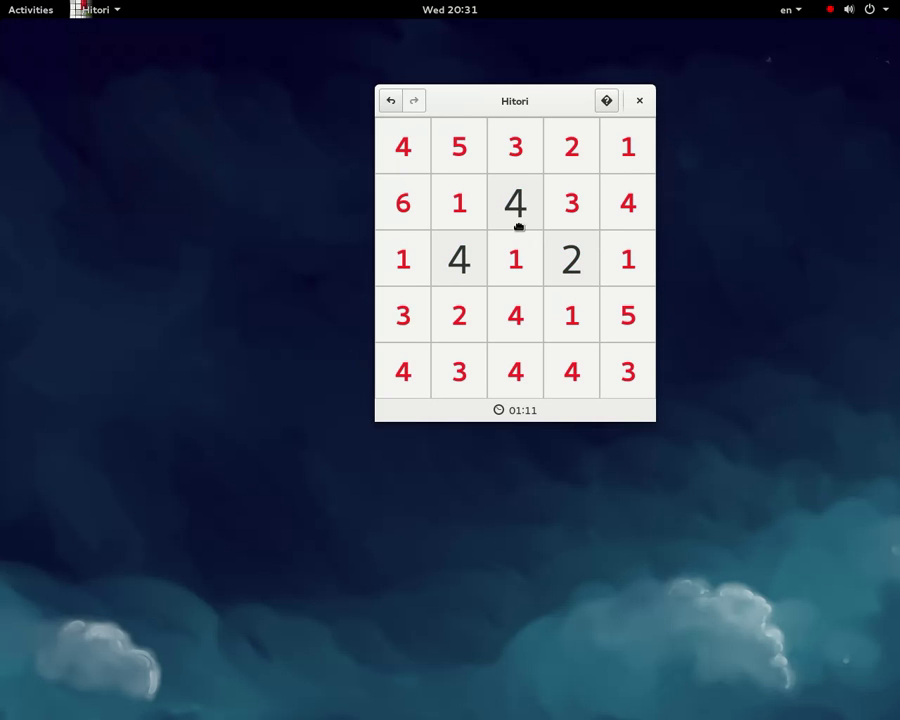
click(465, 332)
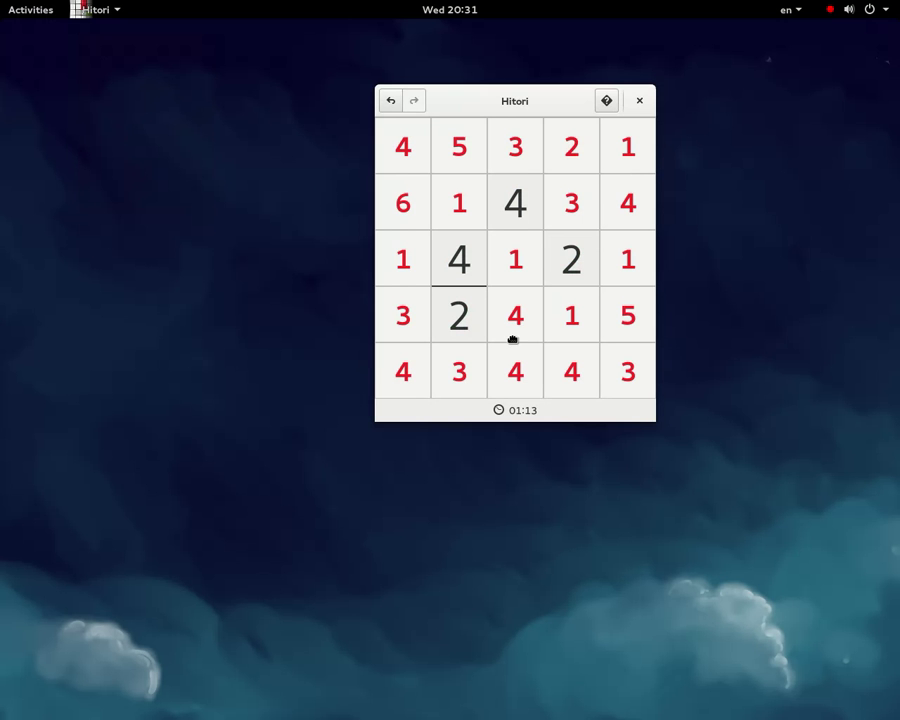
click(520, 261)
click(402, 265)
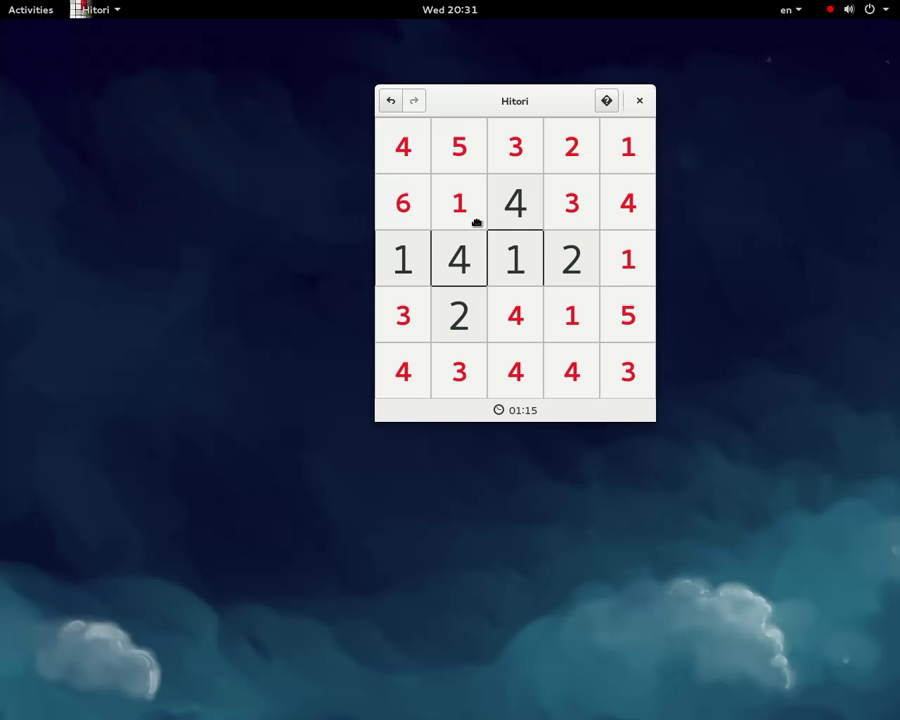
click(474, 222)
click(621, 266)
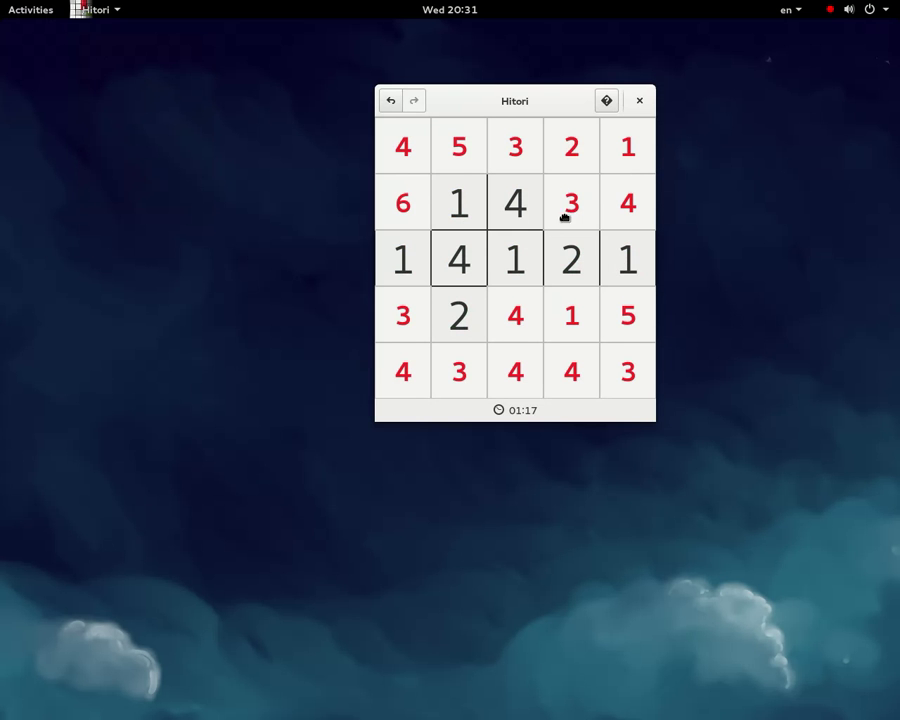
Open the Playing a Game page of the Hitori Help and place its window beside the game board
click(607, 100)
click(110, 9)
click(150, 145)
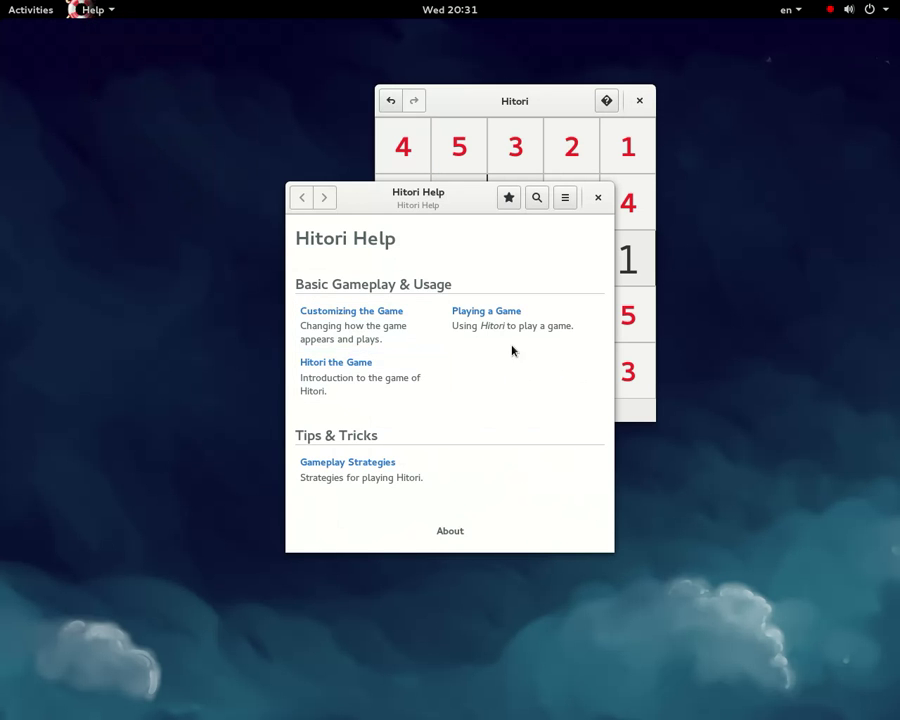
click(504, 313)
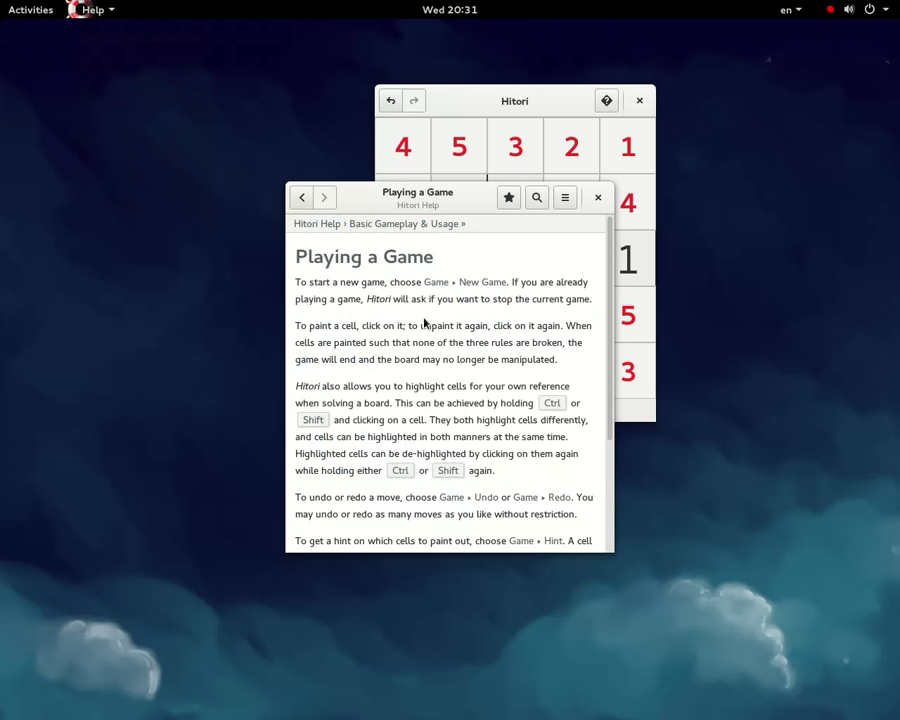
drag(430, 205, 193, 135)
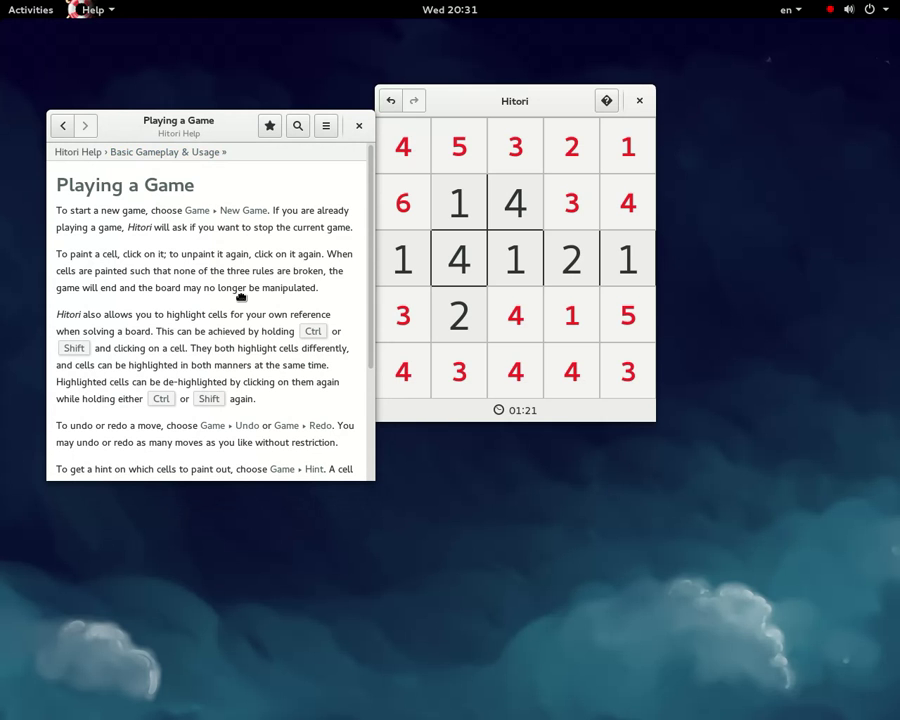
Repaint the third row's 4 and unpaint the fourth row's 1, and highlight the 3 in the second column of the bottom row
click(481, 275)
click(564, 322)
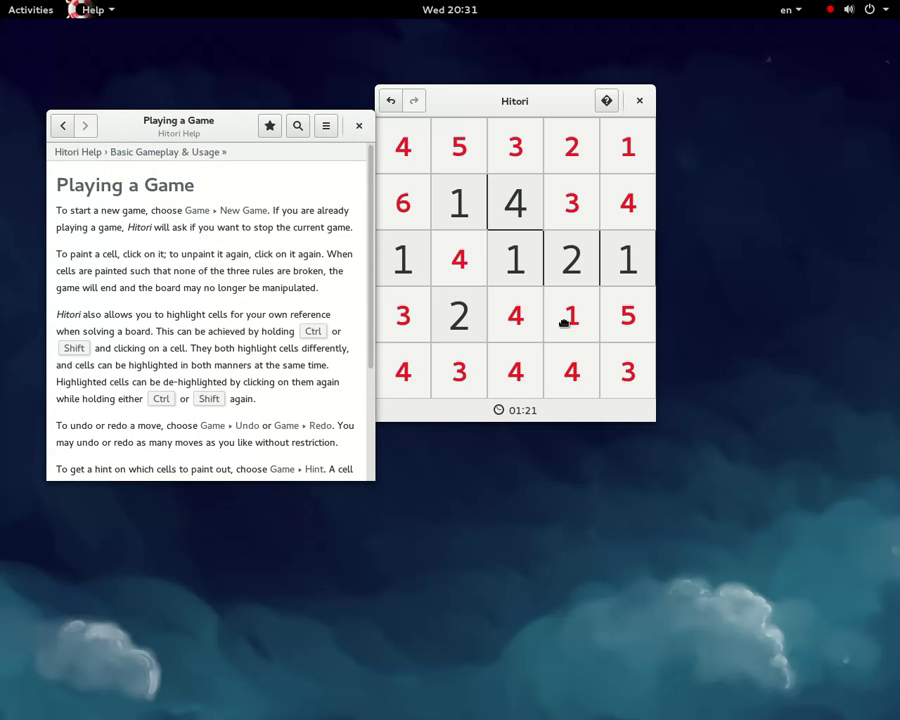
click(480, 348)
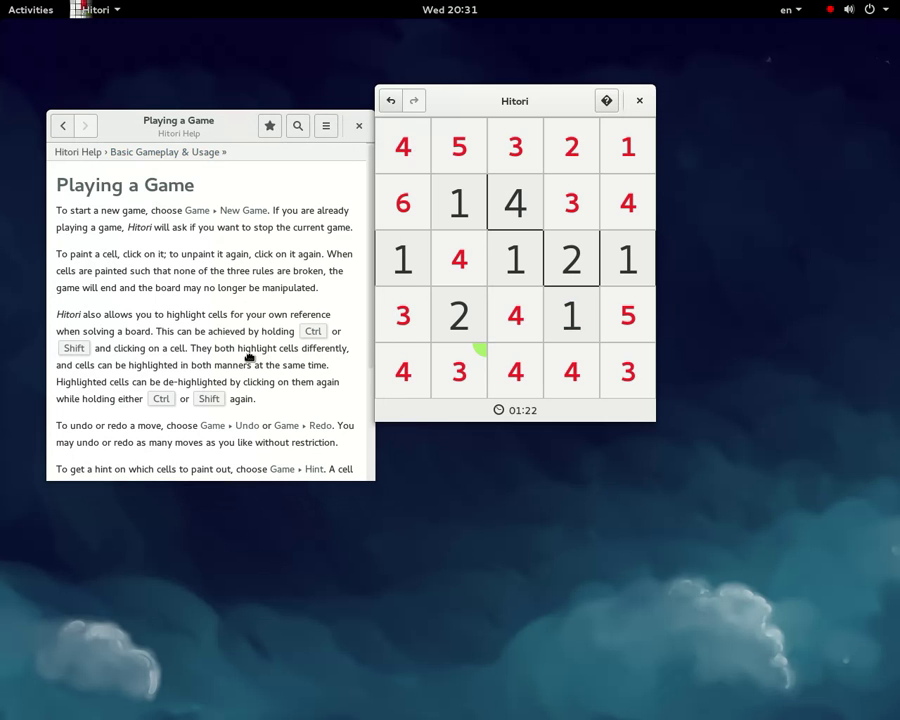
Read the highlighting, undo and hint instructions, and unpaint the second column's bottom 3 and the fourth row's 4
scroll(249, 357, down, 3)
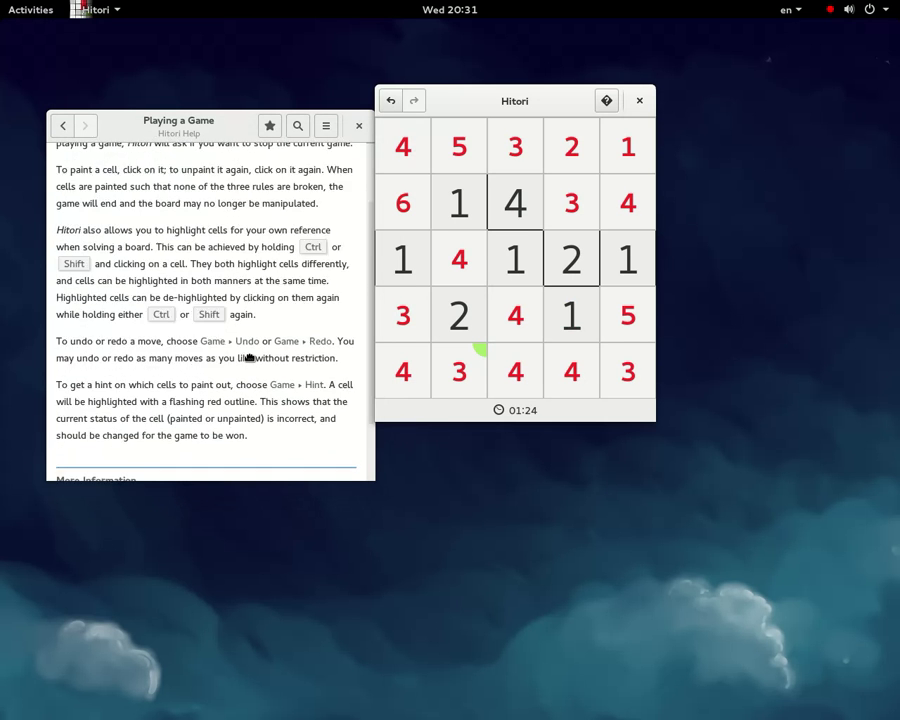
scroll(249, 357, up, 3)
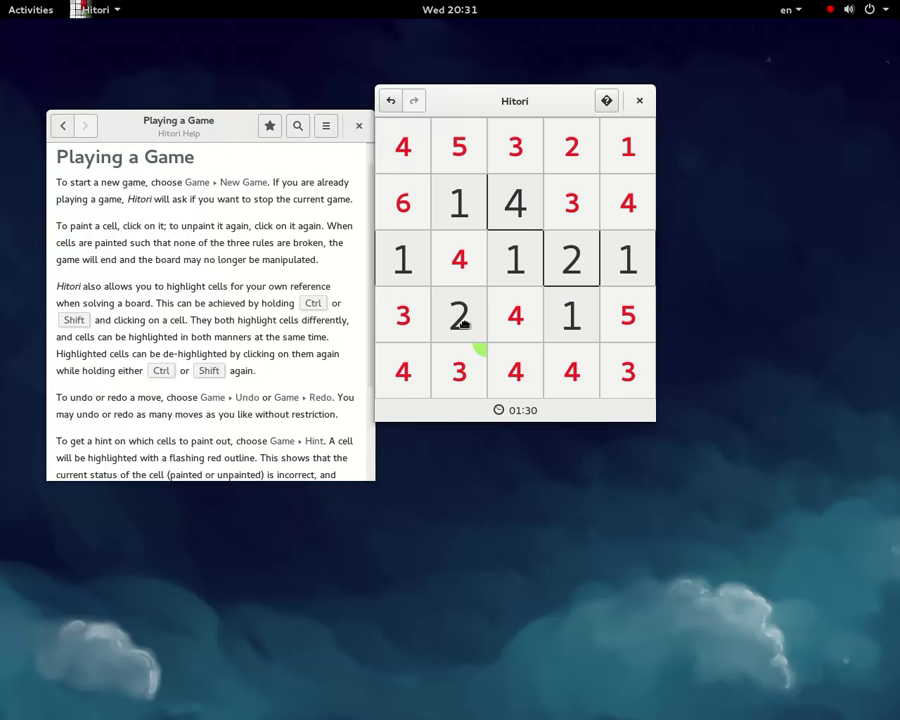
click(484, 370)
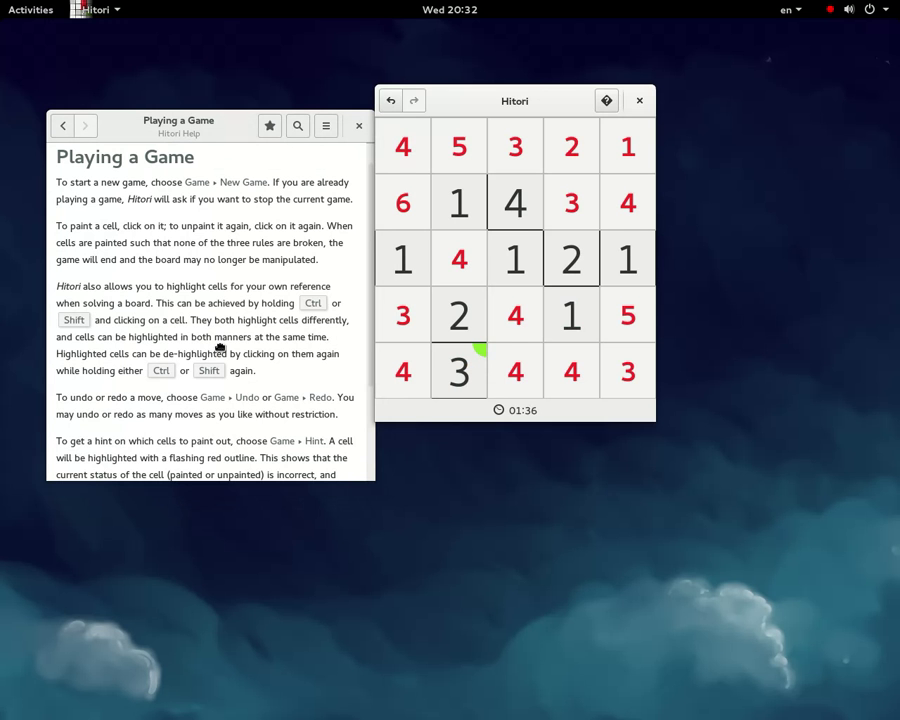
click(505, 338)
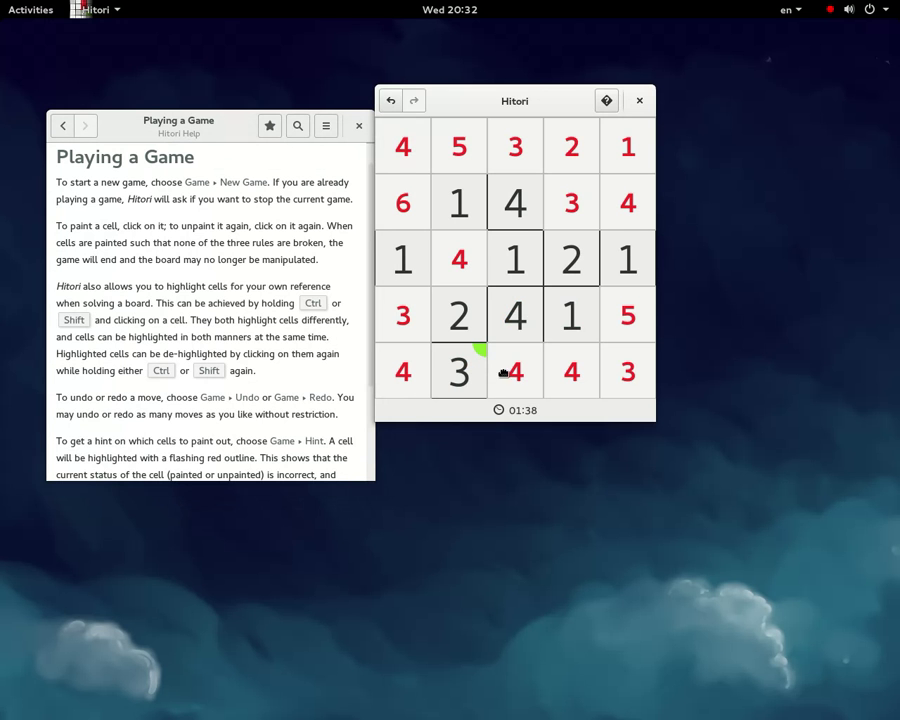
Unpaint the bottom row's third-column 4 and last-column 3, and mark that 3 with the green highlight
click(600, 370)
click(580, 374)
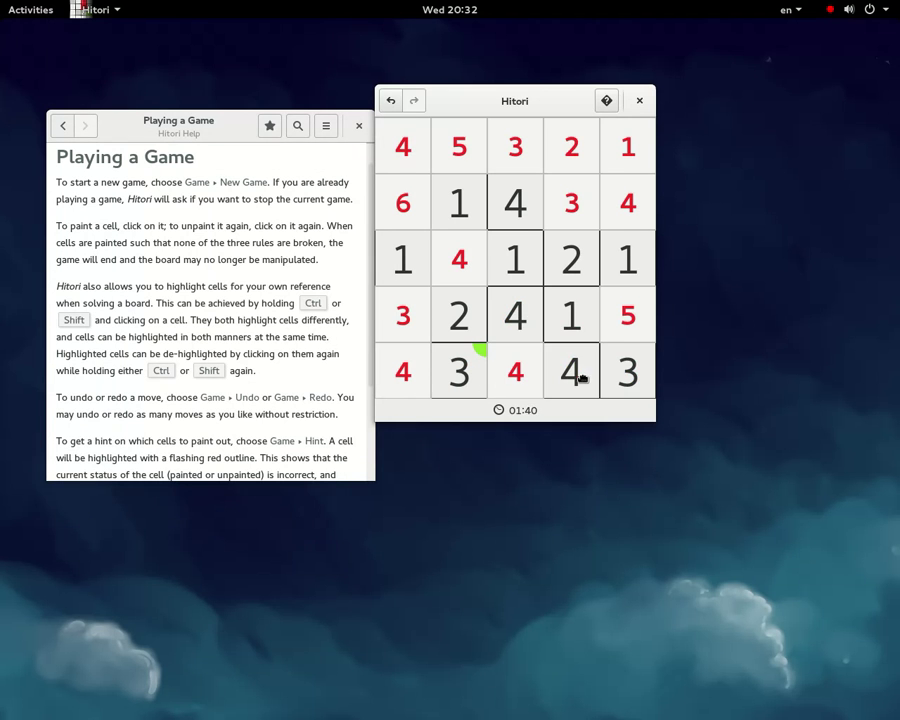
click(634, 379)
click(578, 380)
click(630, 380)
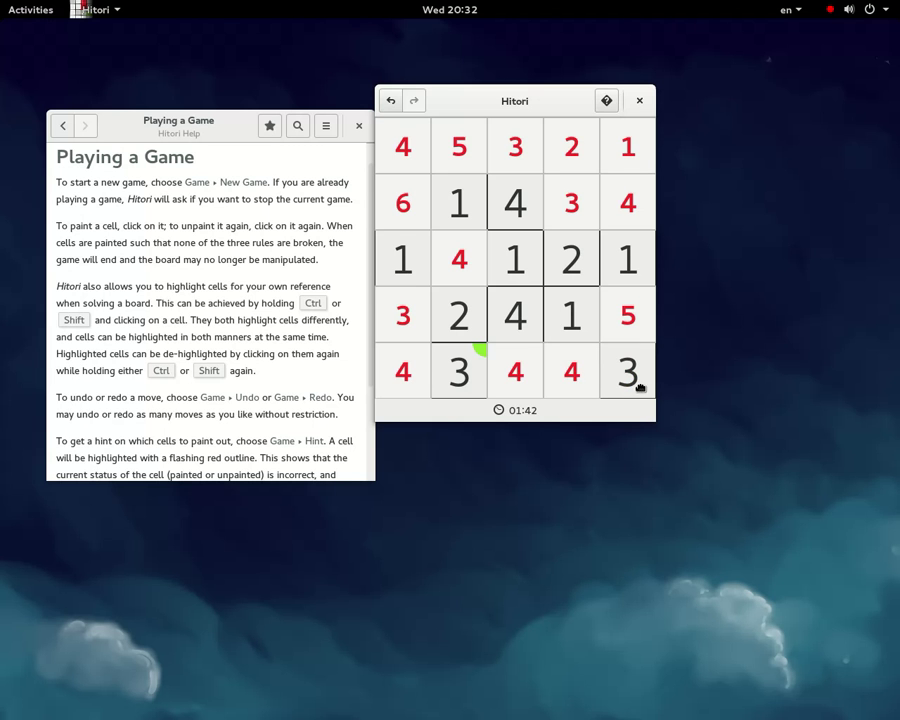
click(530, 380)
ctrl+click(636, 380)
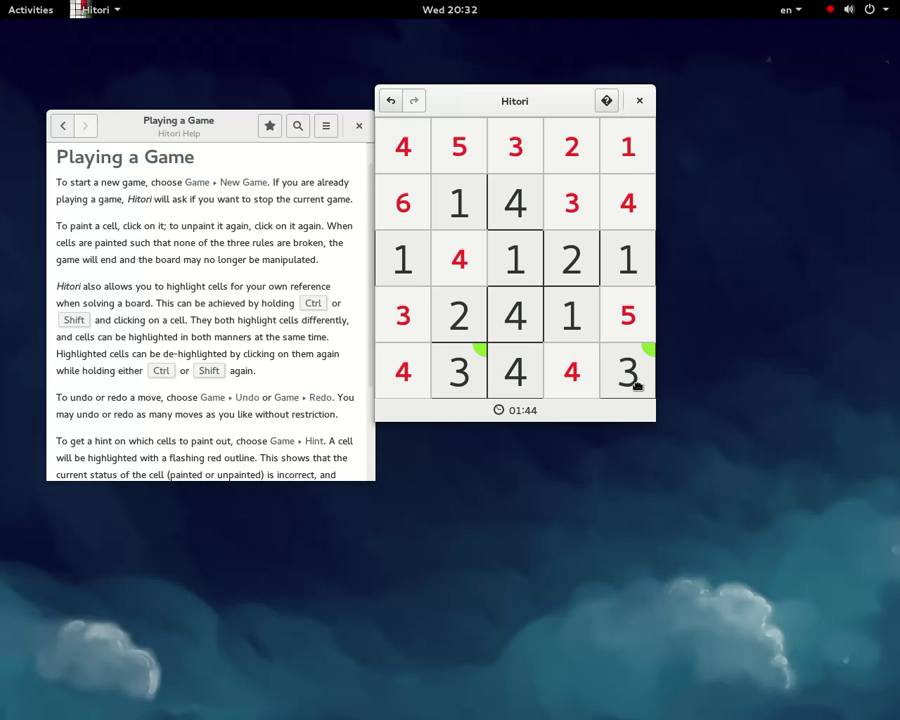
Unpaint the fourth row's 5, and add and remove its green highlight
click(624, 330)
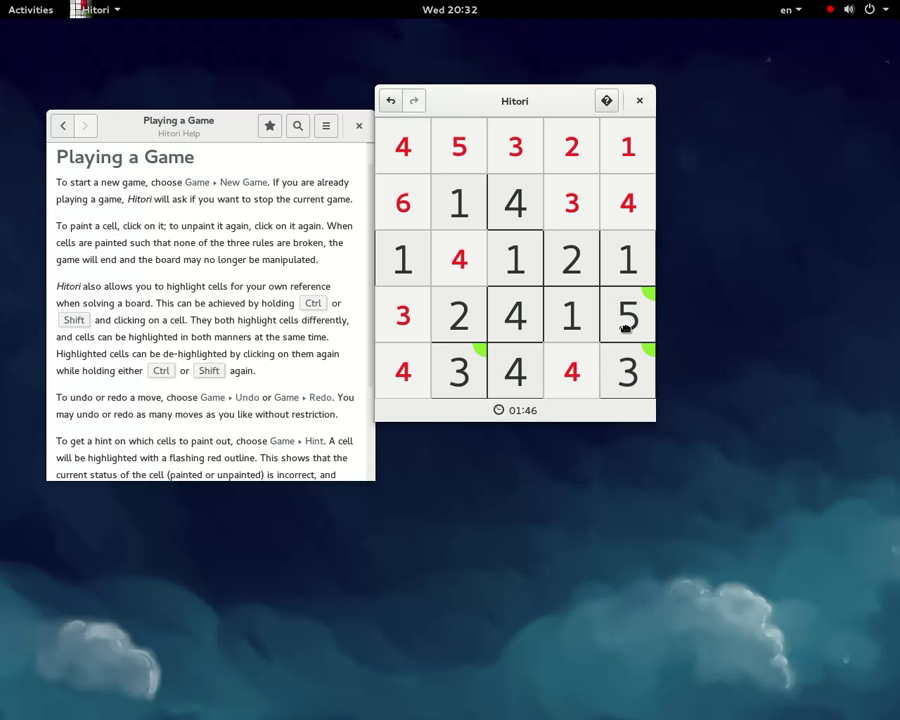
ctrl+click(626, 328)
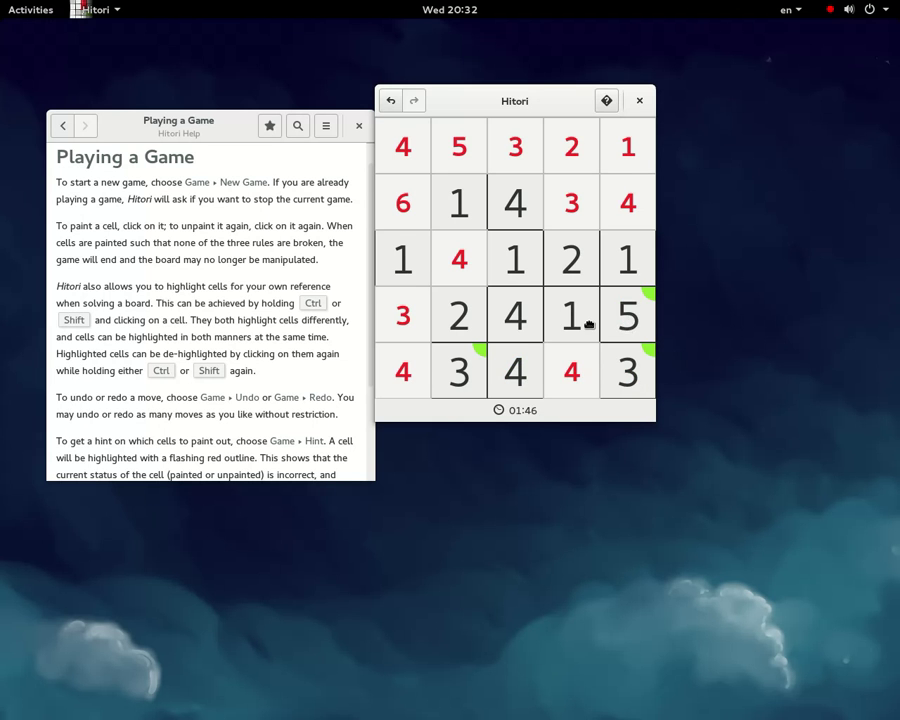
click(637, 316)
ctrl+click(637, 317)
click(637, 317)
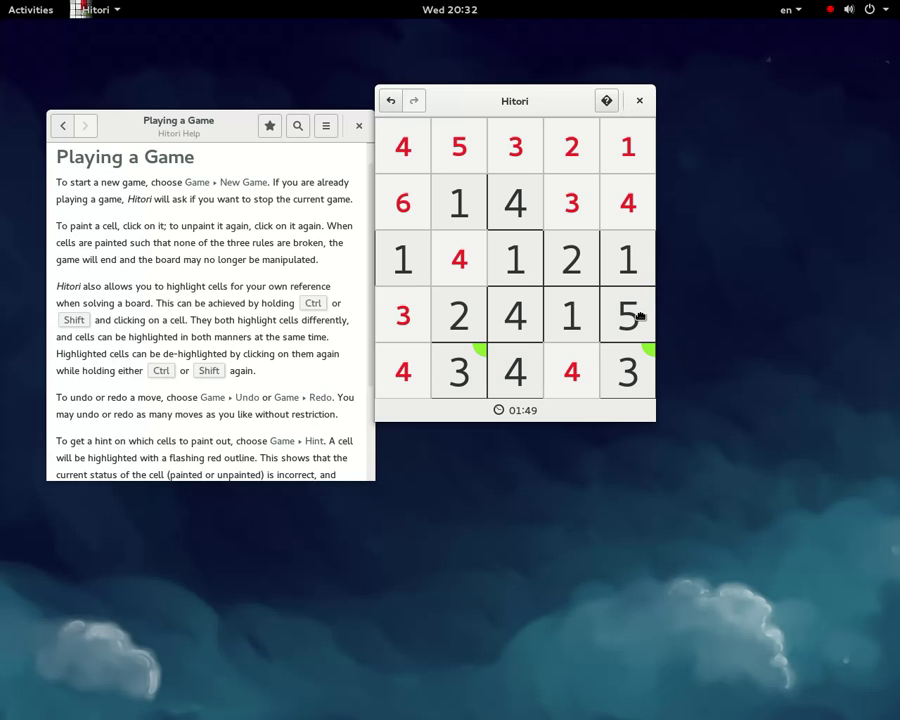
Add the blue highlight to the bottom row's last-column 3, and repaint the fourth row's 5 and 4
shift+click(643, 371)
shift+click(640, 326)
click(640, 326)
shift+click(645, 322)
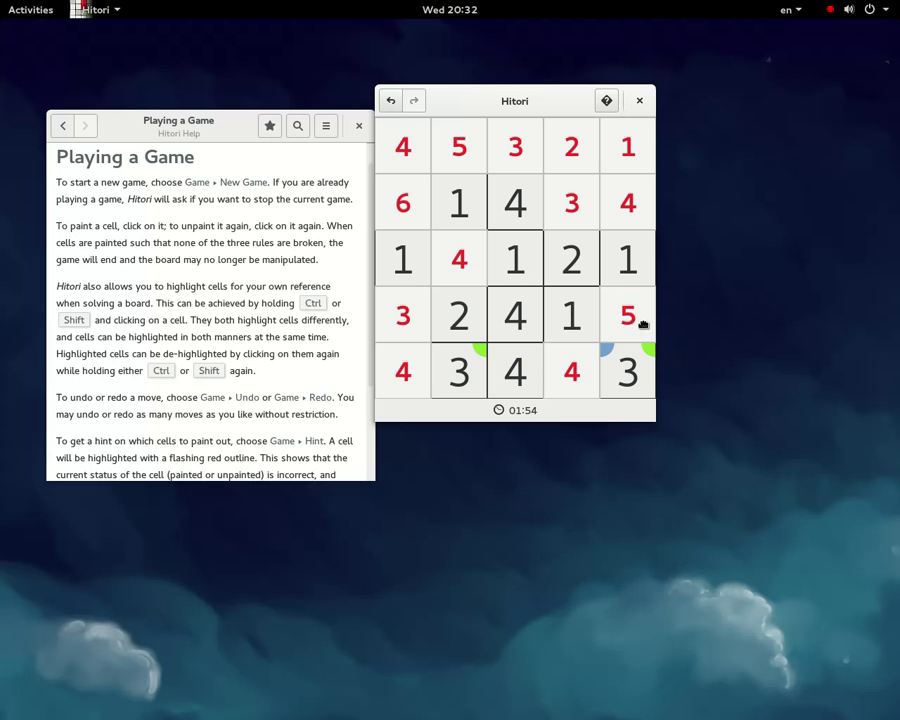
click(641, 320)
click(637, 317)
click(514, 311)
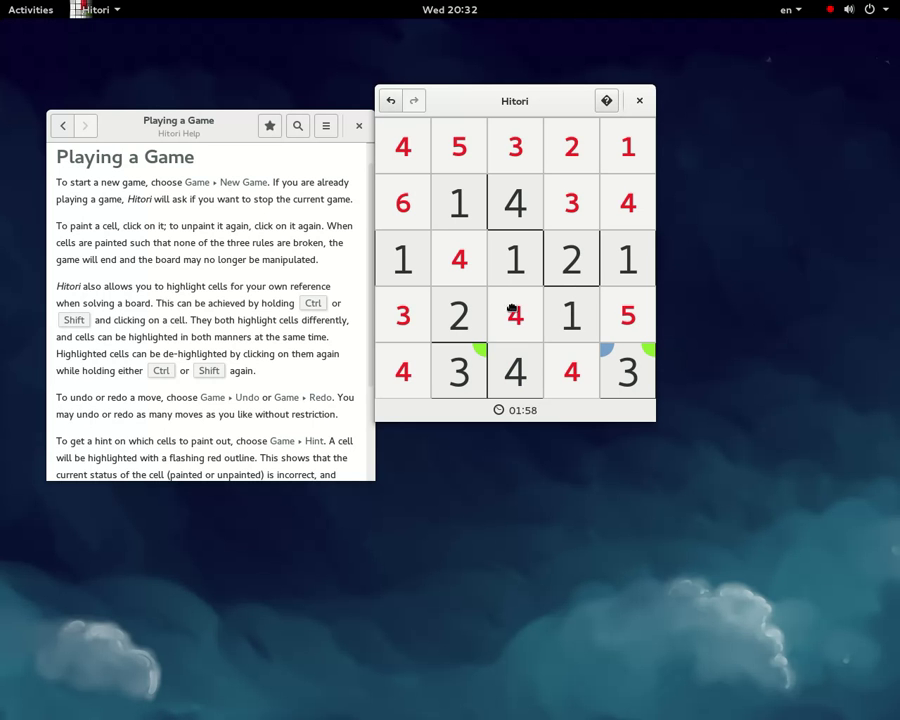
Read the hint instructions at the end of the Playing a Game help page
scroll(253, 374, down, 5)
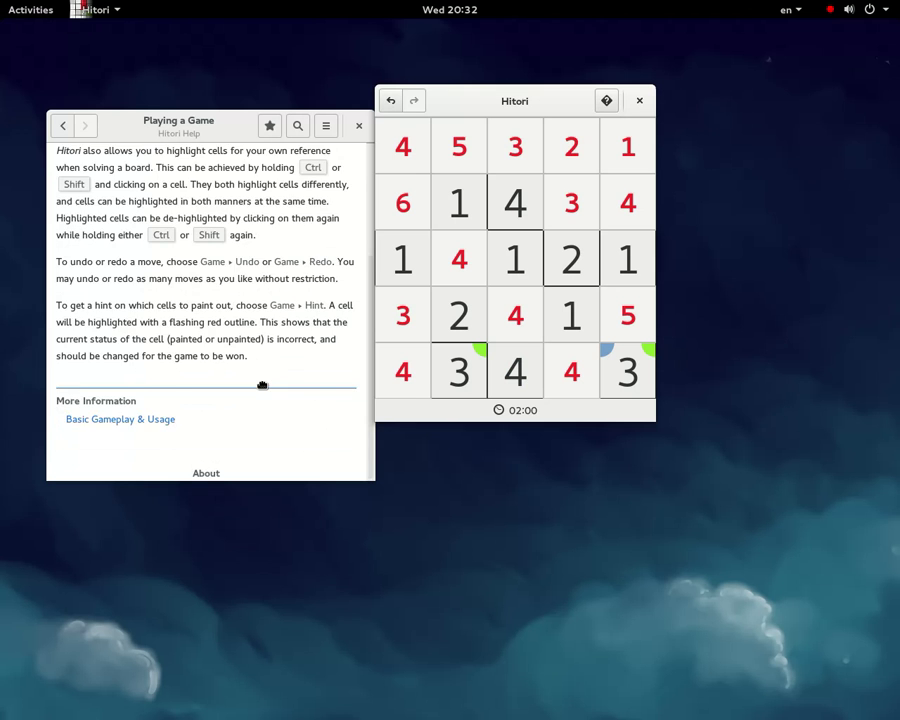
Close the Hitori help window and the Hitori game
scroll(262, 385, up, 6)
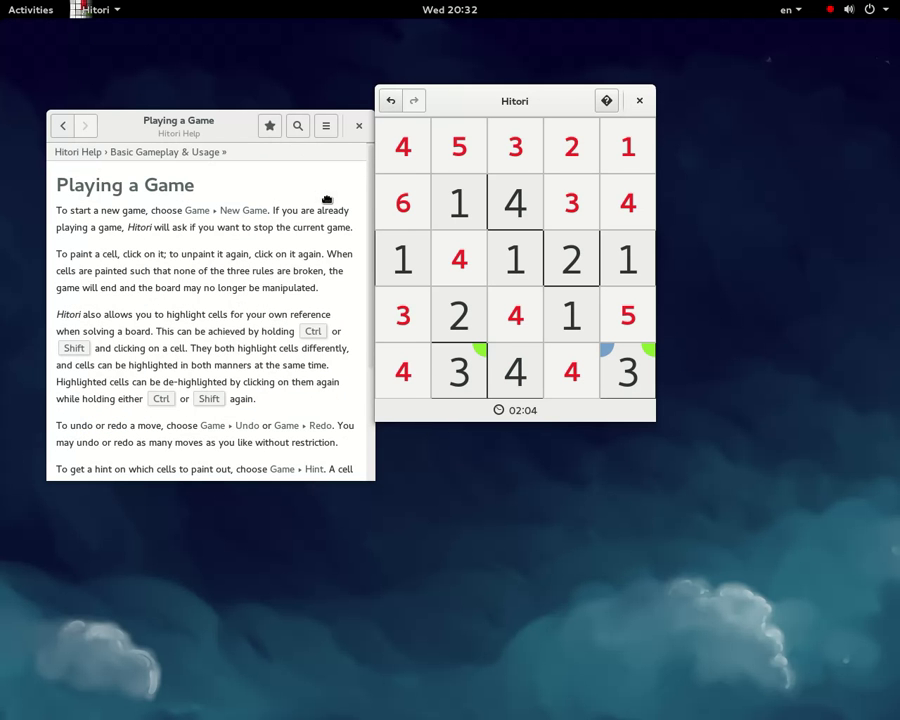
click(359, 125)
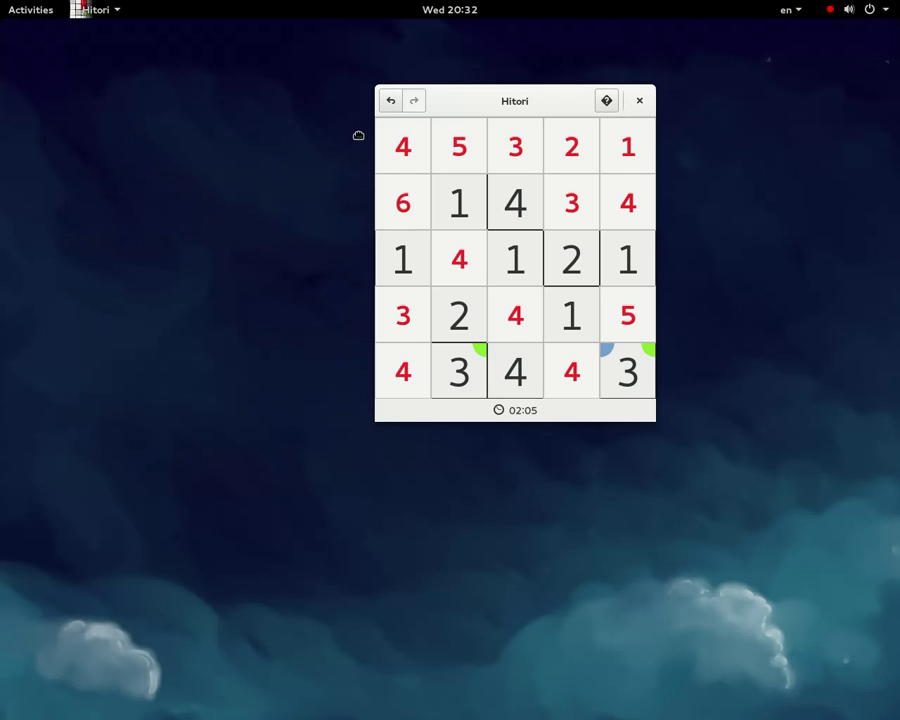
click(640, 101)
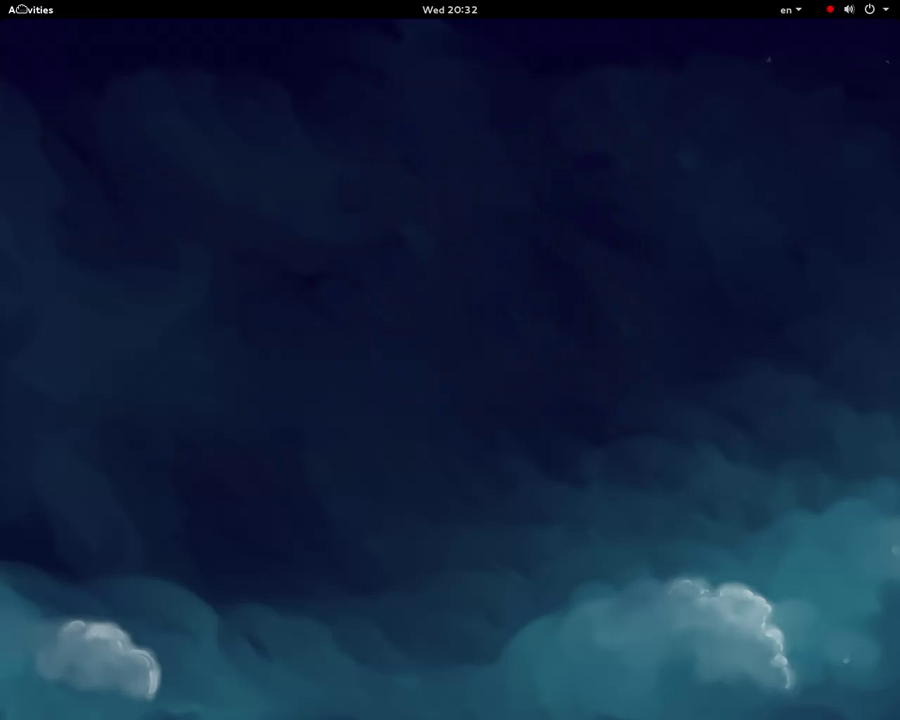
Launch Sudoku from the application overview and start an Easy puzzle
click(22, 9)
click(31, 640)
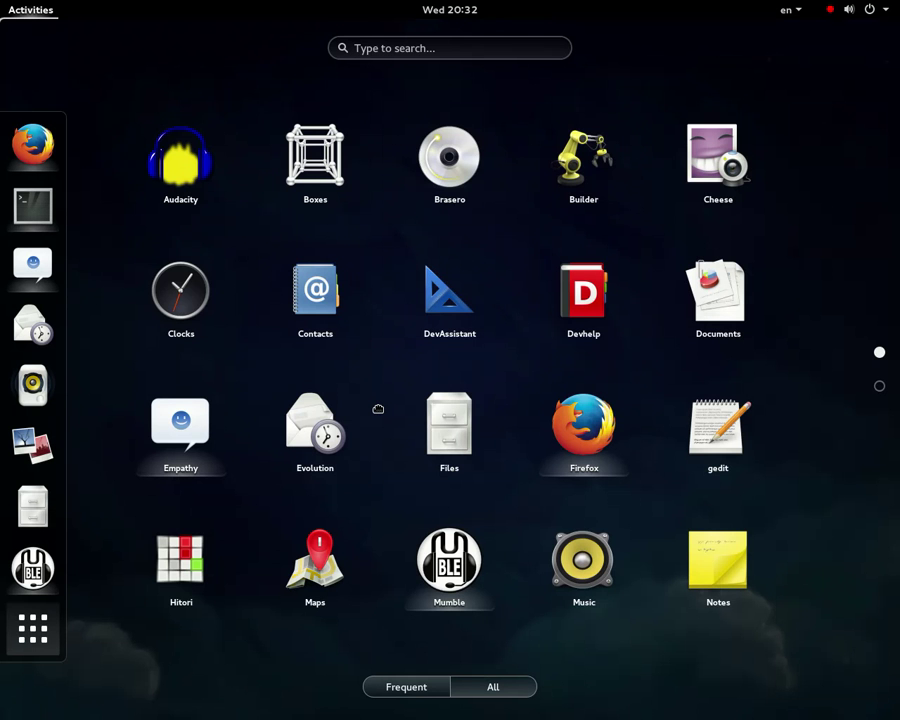
scroll(378, 409, down, 1)
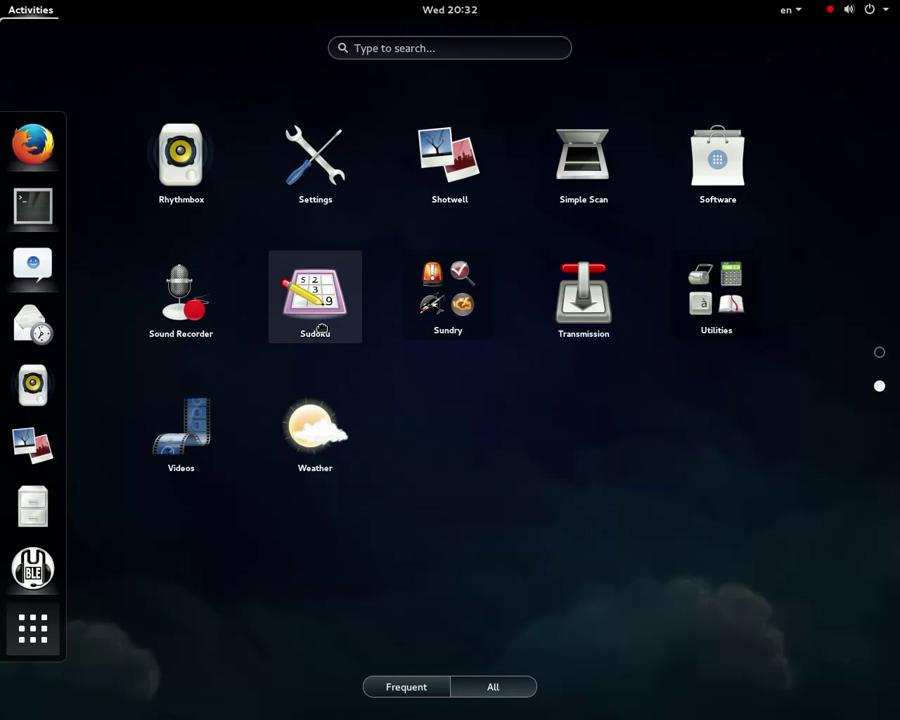
click(320, 322)
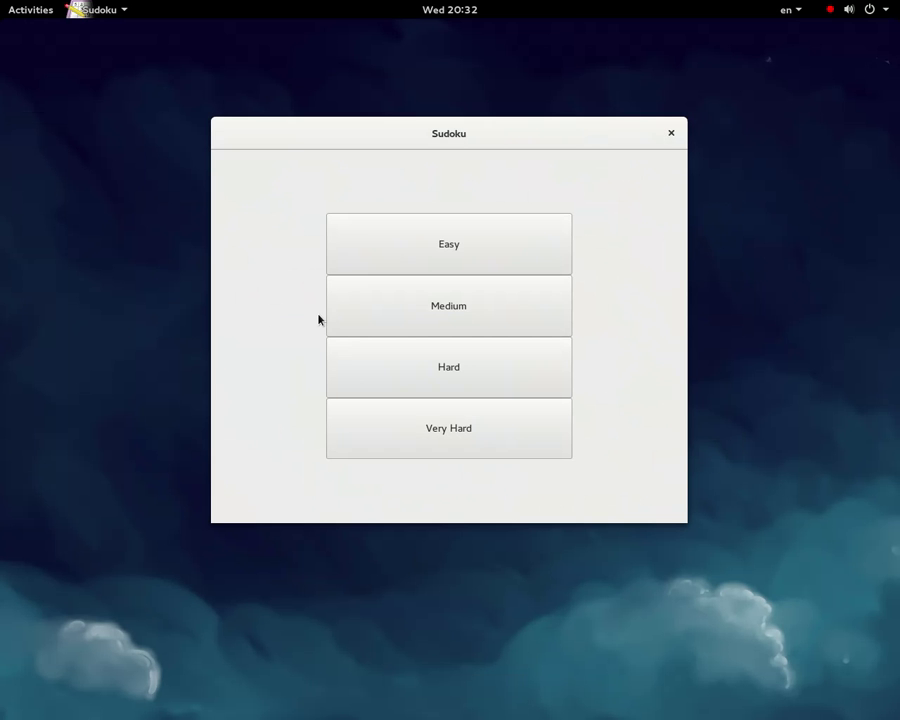
click(455, 254)
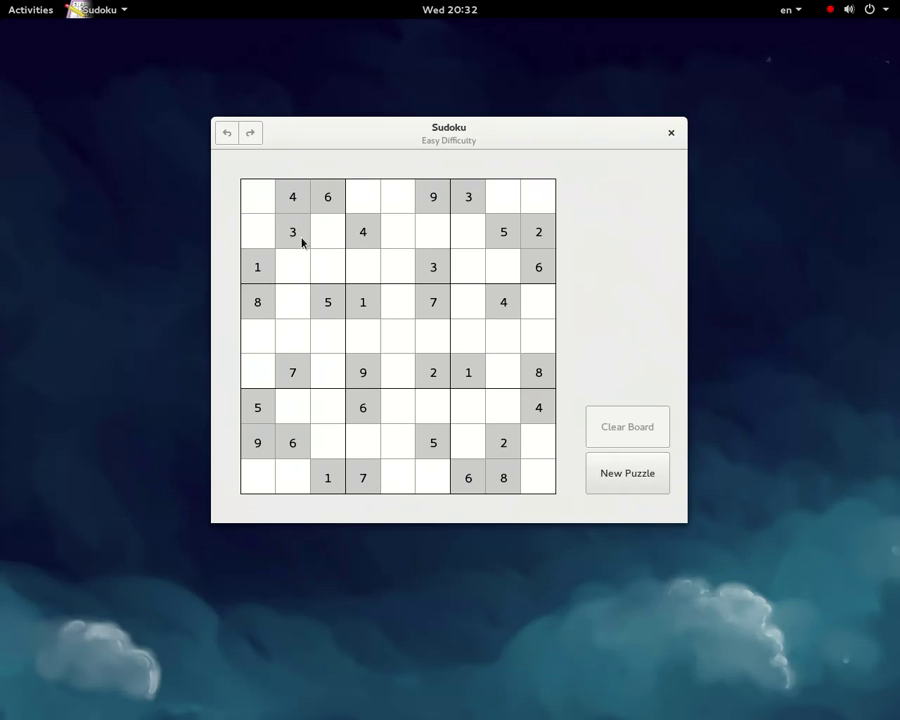
Replace the current puzzle with a new Easy puzzle
click(302, 241)
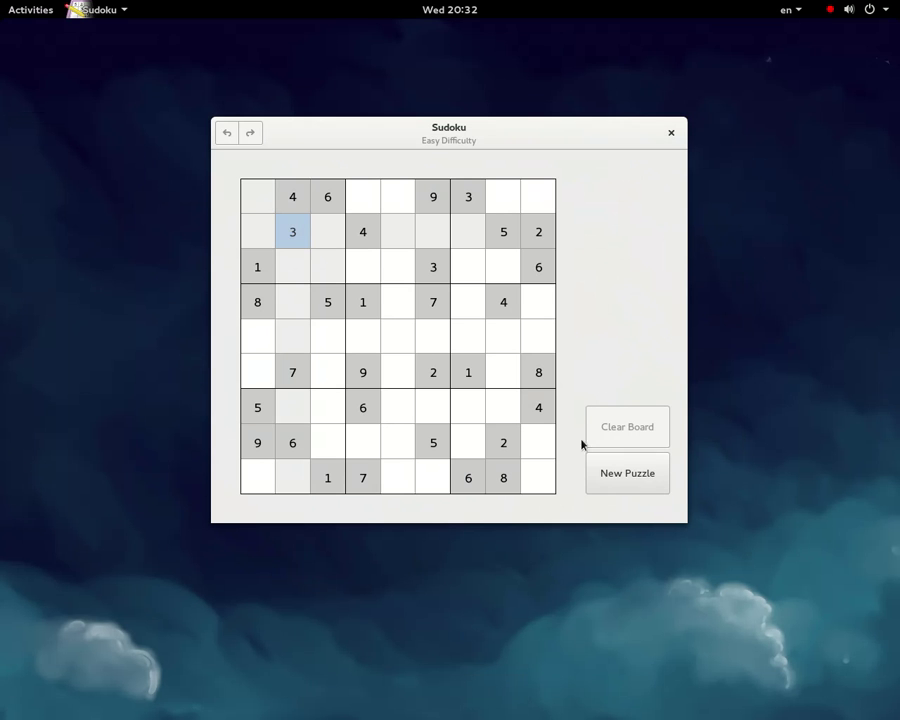
click(630, 482)
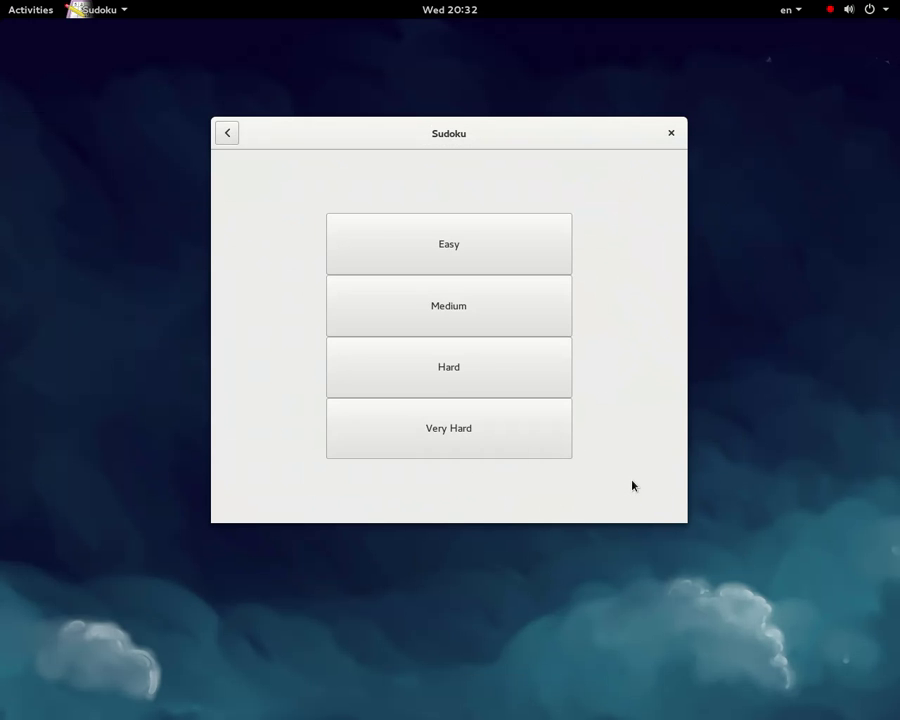
click(457, 262)
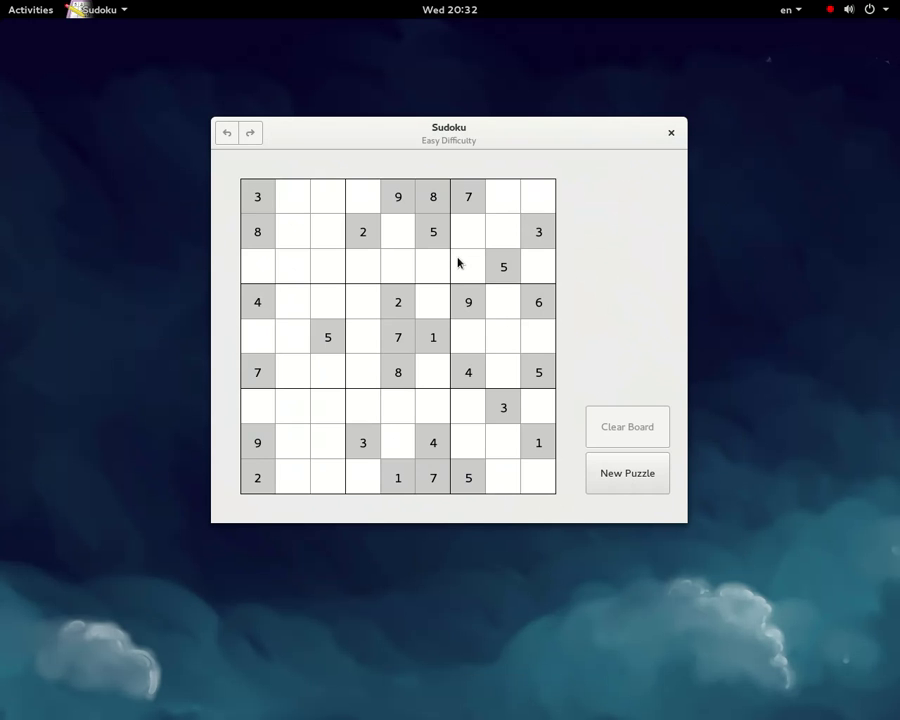
Enter 1 in the second cell and 2 in the third cell of the first row
click(295, 200)
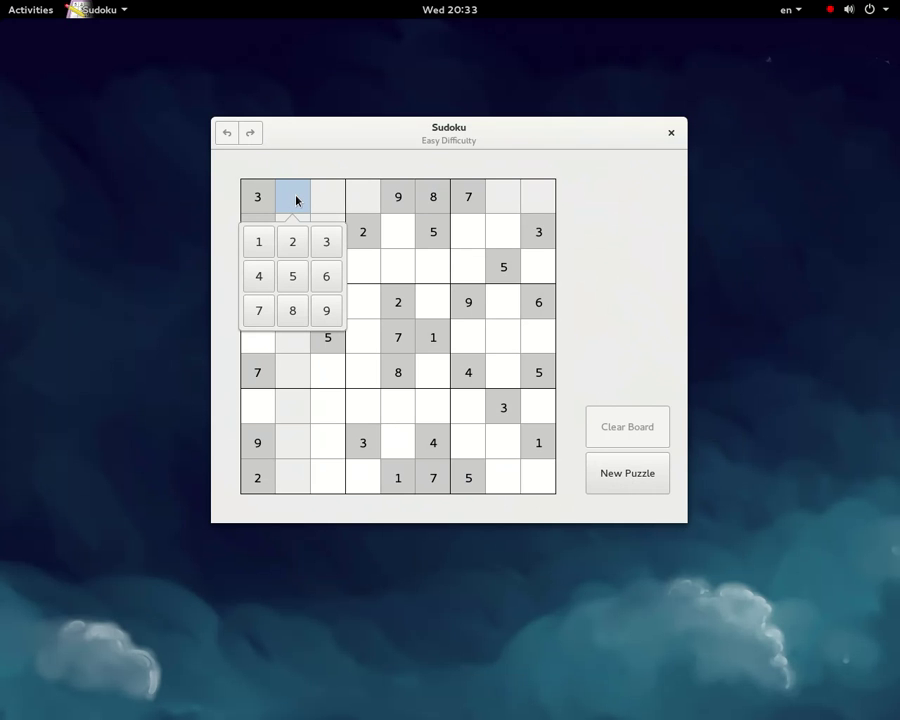
click(259, 248)
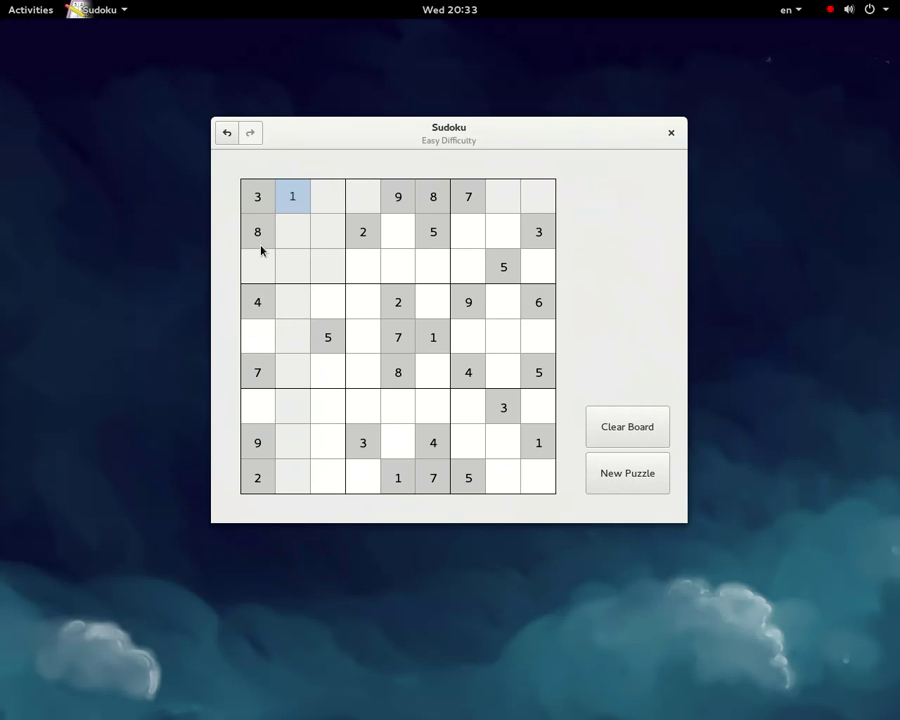
click(334, 204)
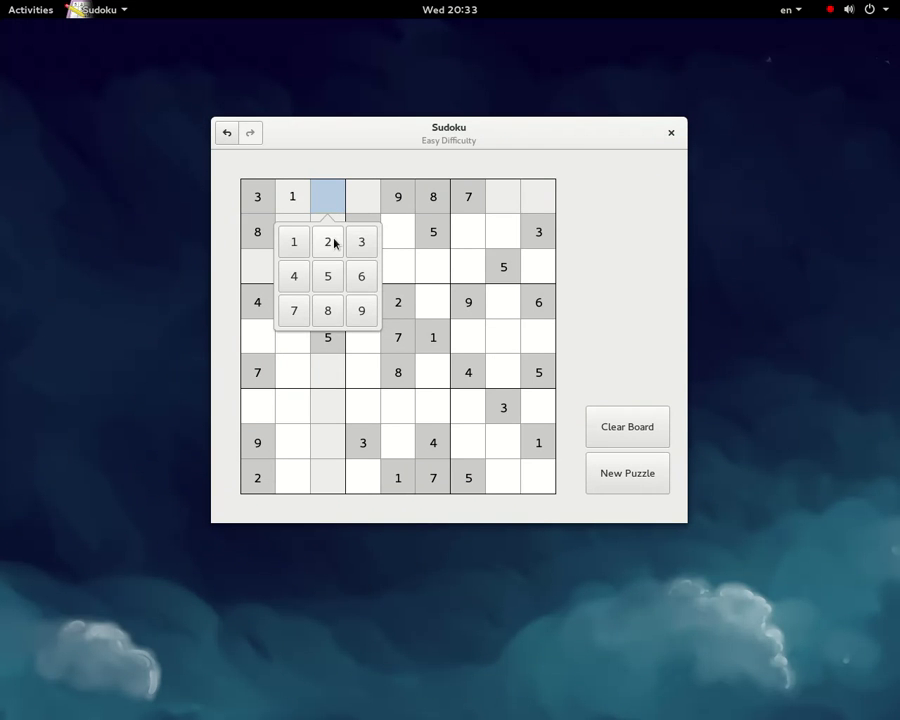
click(334, 243)
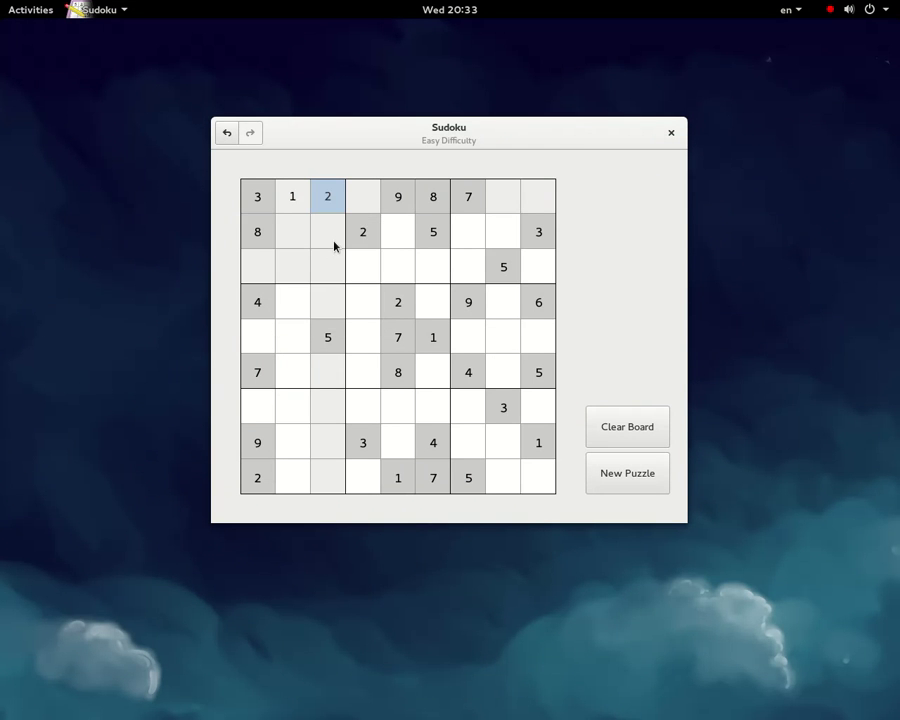
Enter 4 in the fourth cell of the first row and change it to 6
click(371, 200)
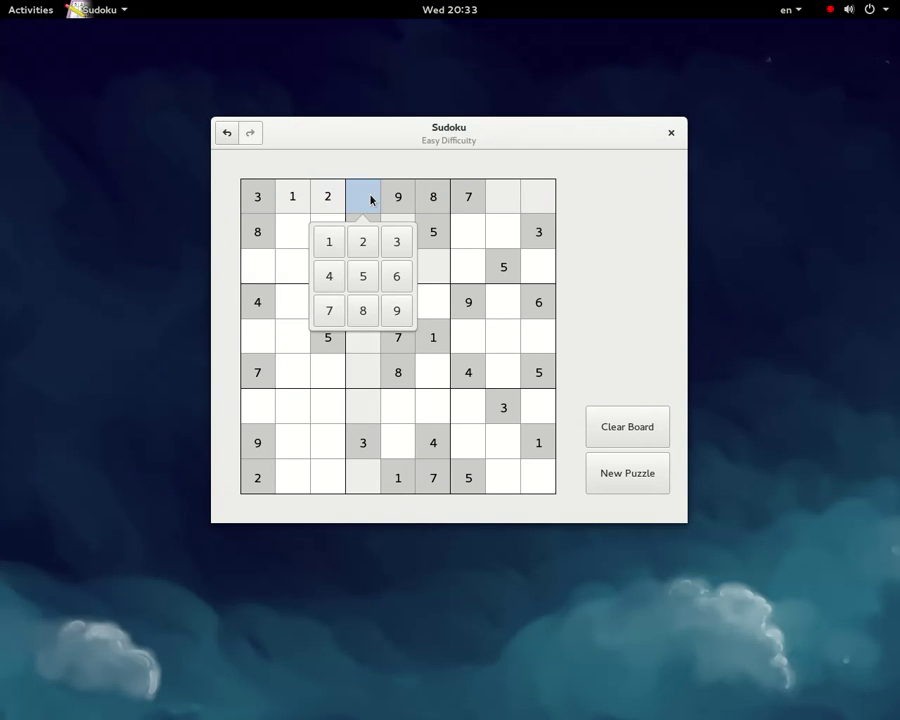
click(336, 278)
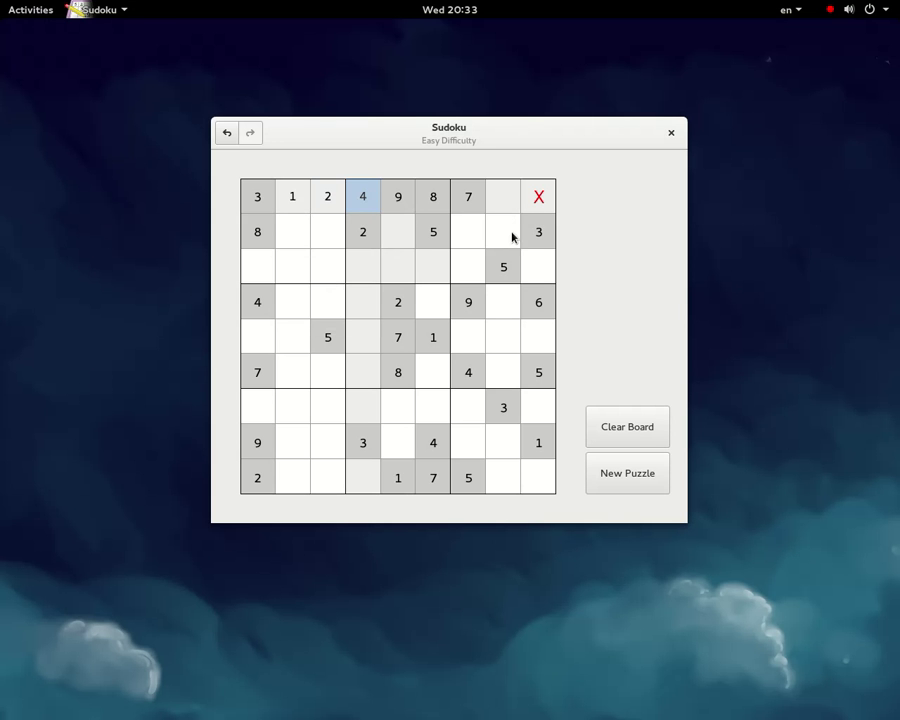
click(370, 202)
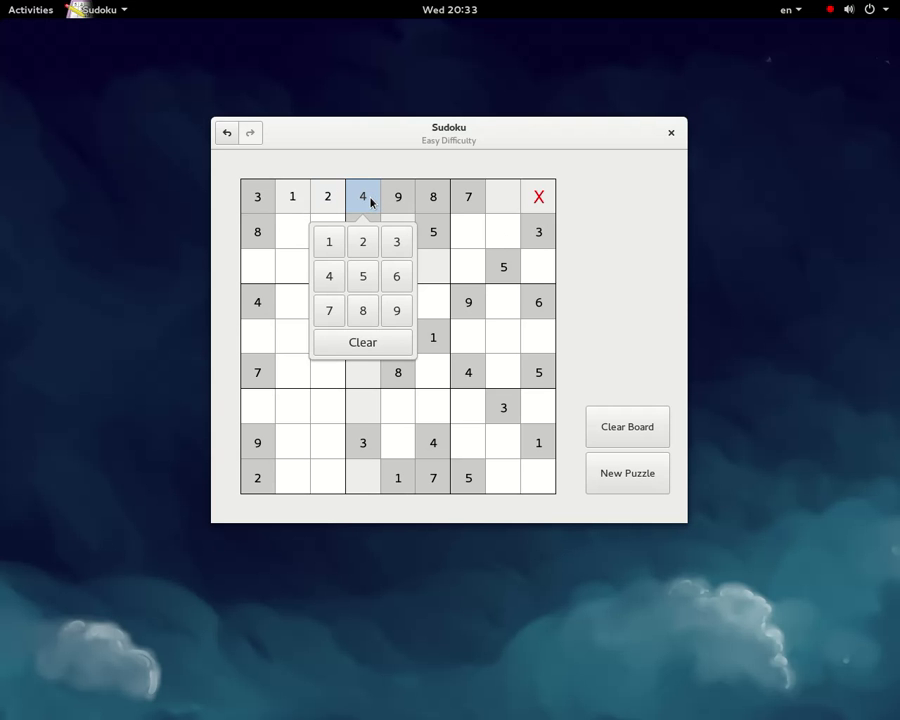
click(397, 278)
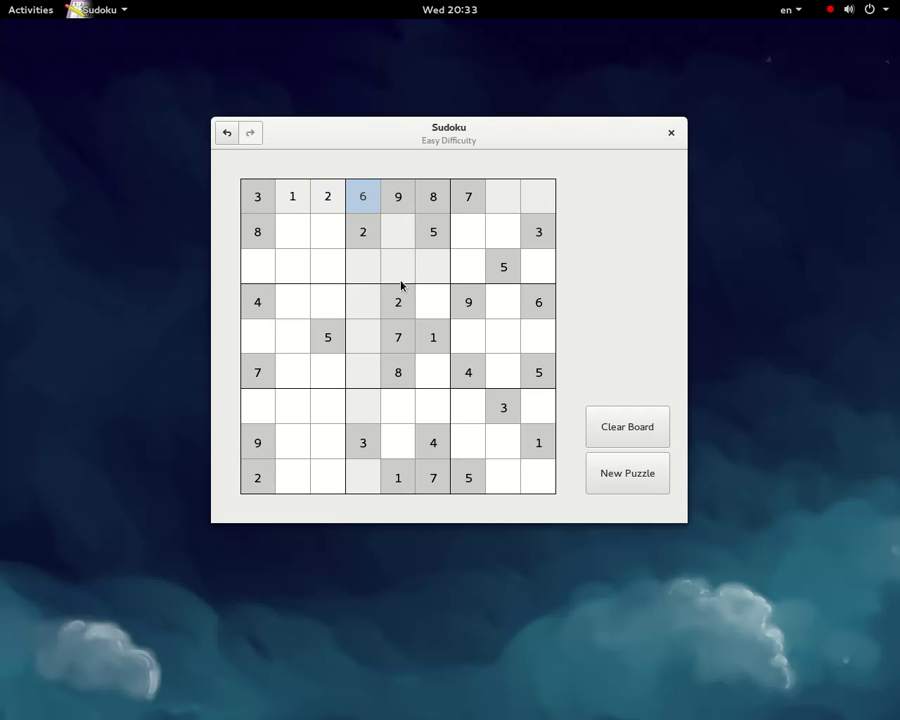
Enter 4 in the last two cells of the first row, and change the last one to 5
click(547, 203)
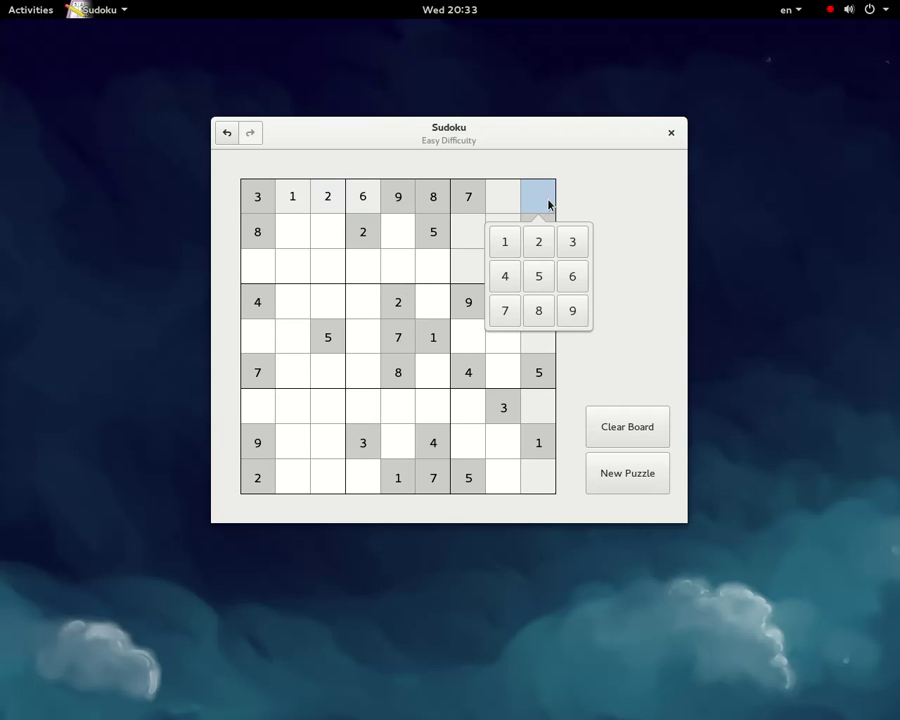
click(517, 278)
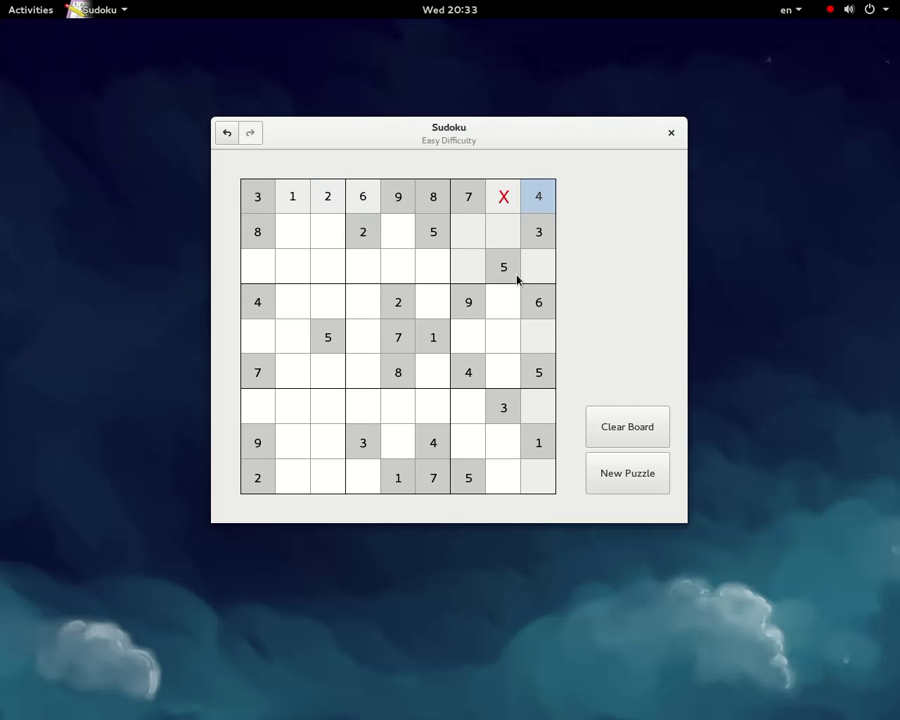
click(514, 199)
click(478, 277)
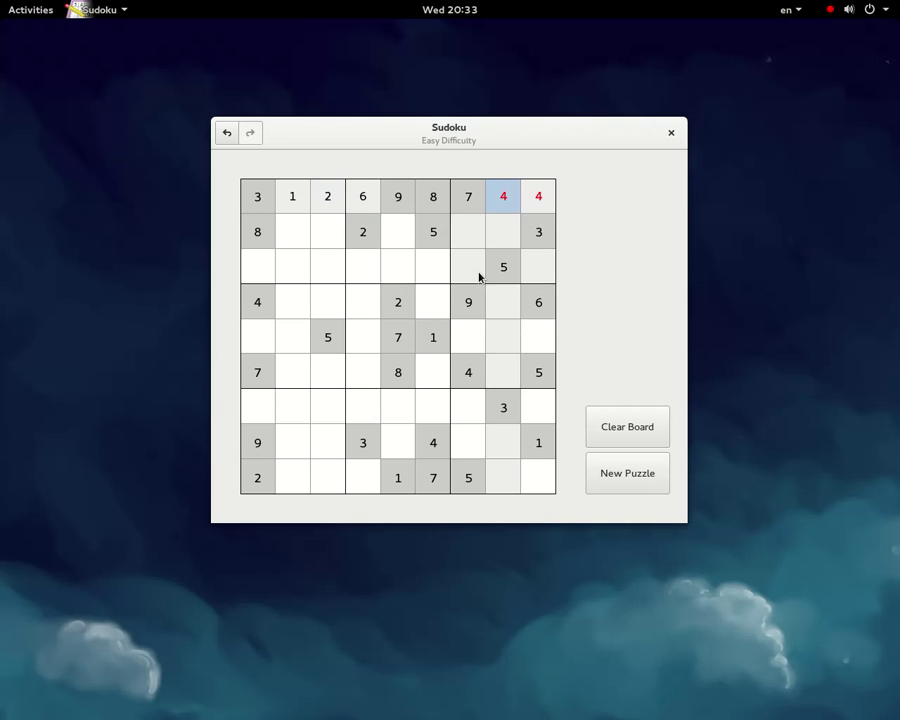
click(536, 208)
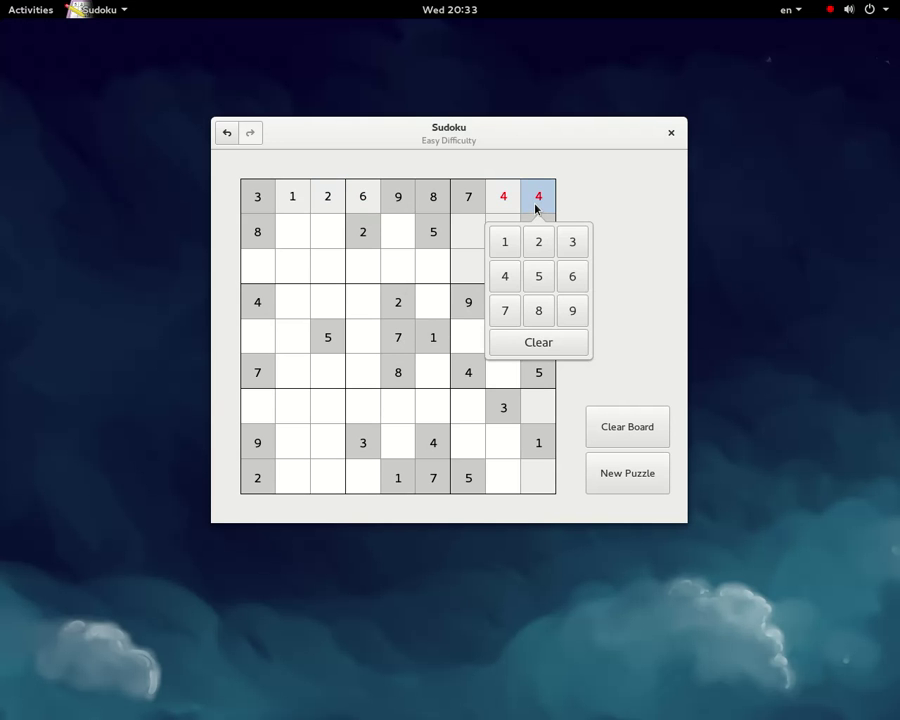
click(539, 276)
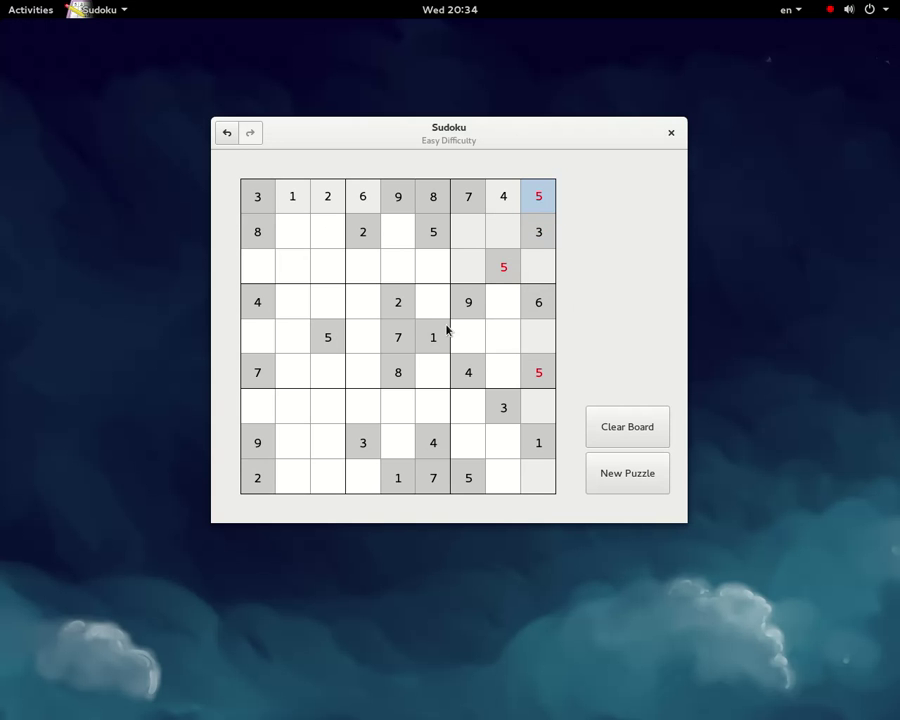
Reset the Sudoku board to its original state
click(651, 438)
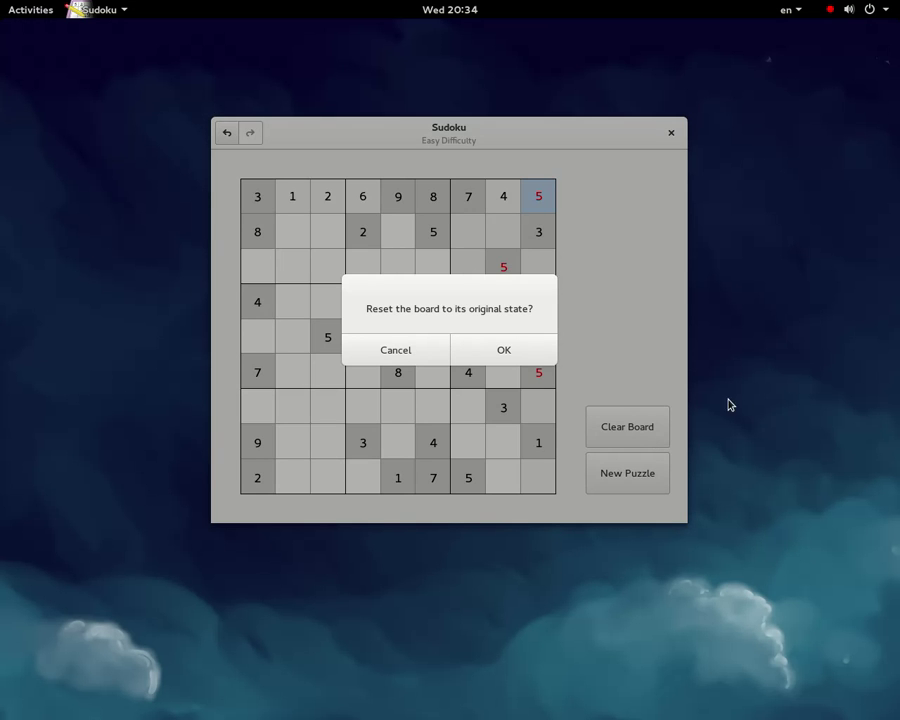
click(523, 357)
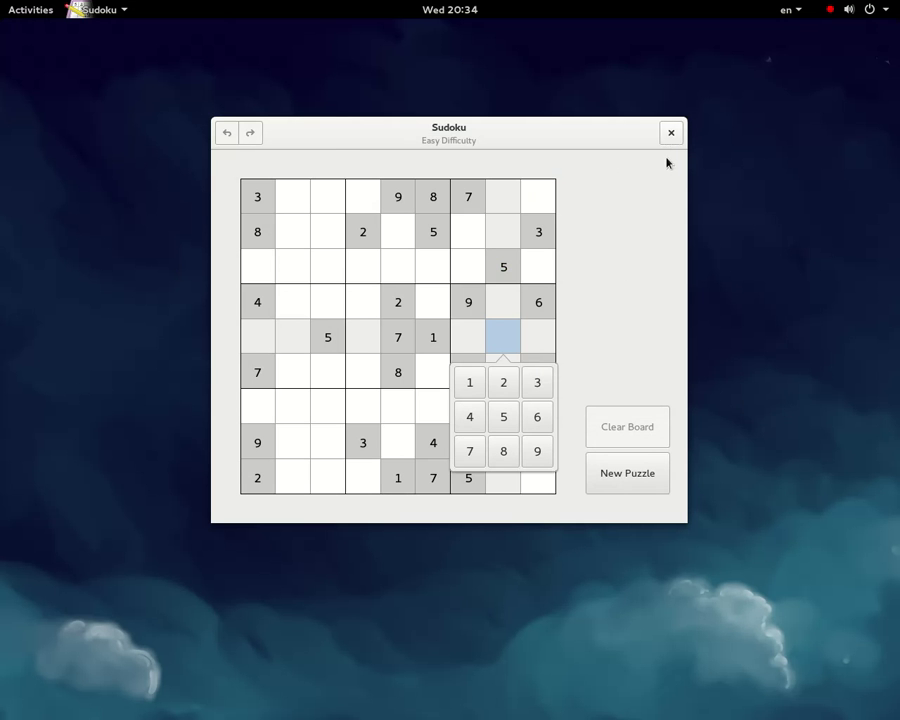
Open the Sudoku help and look through its topic overview from gameplay to getting involved
click(95, 9)
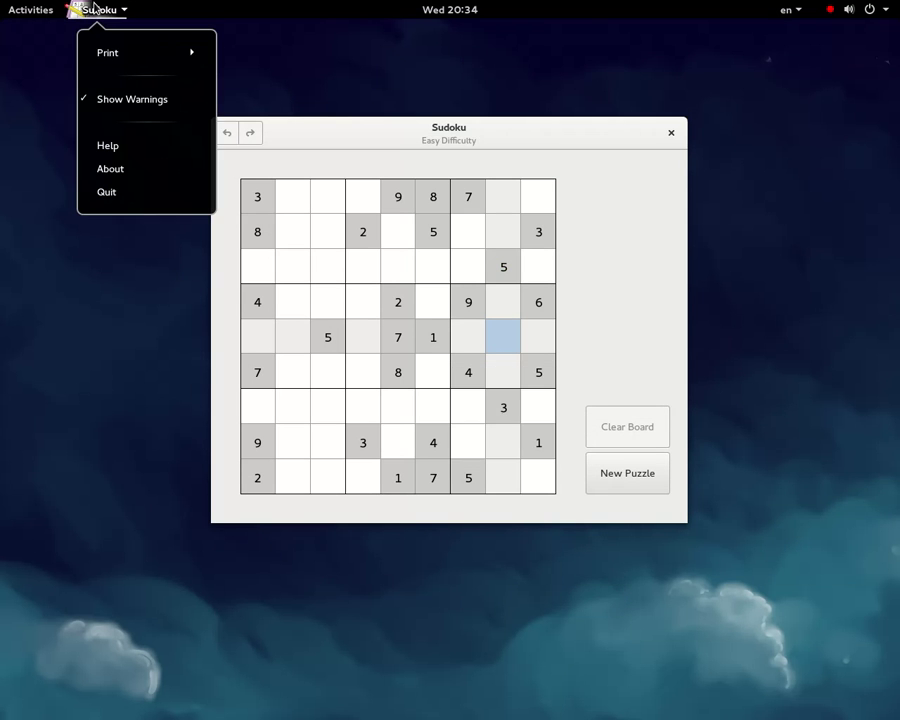
click(138, 148)
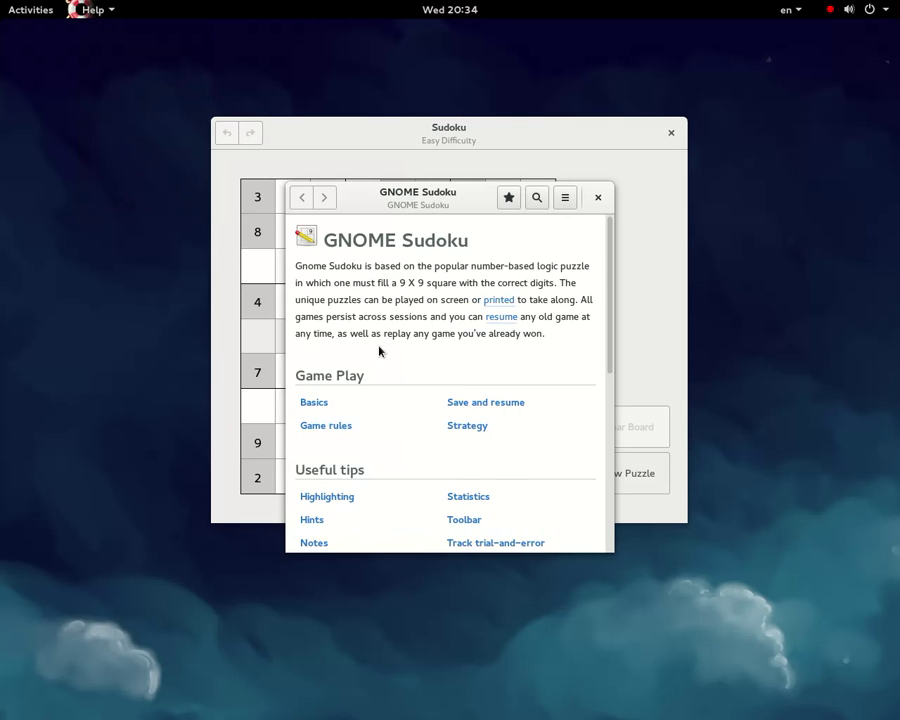
scroll(380, 352, down, 1)
scroll(376, 412, down, 4)
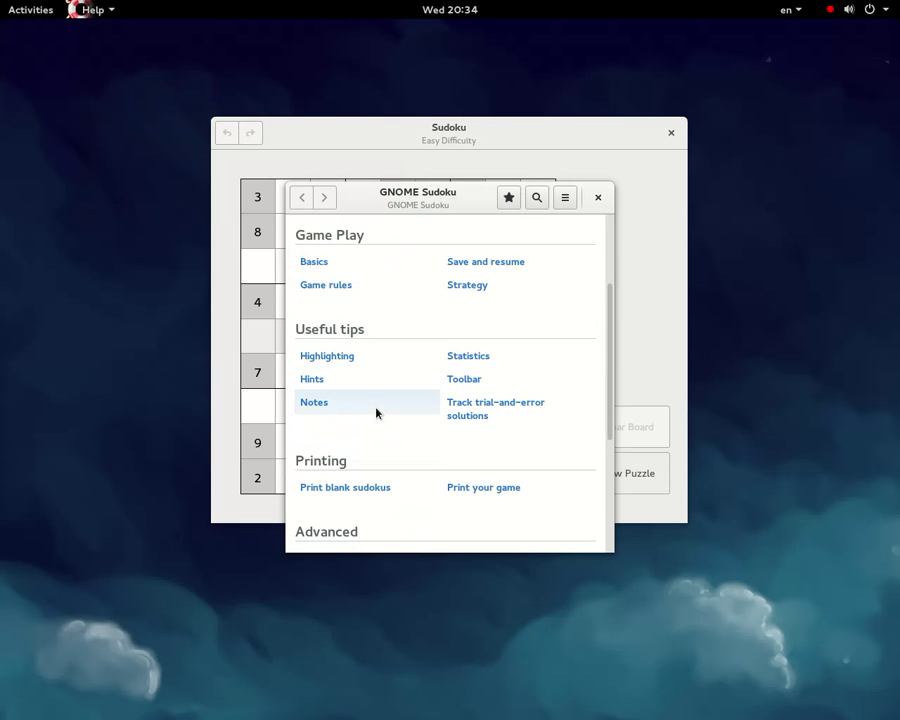
scroll(376, 412, down, 2)
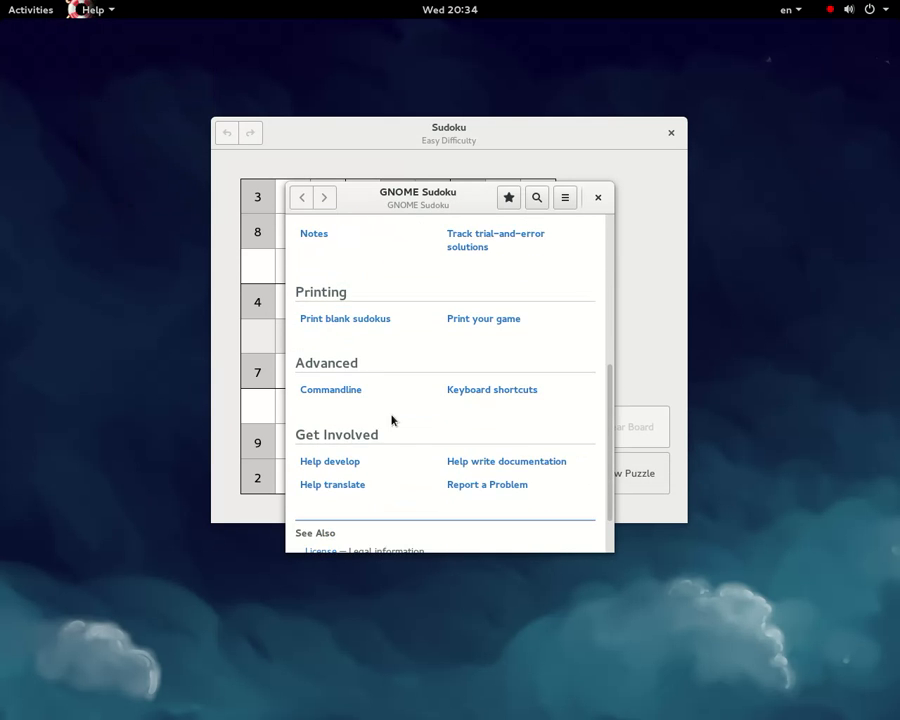
scroll(338, 444, down, 1)
scroll(390, 436, up, 8)
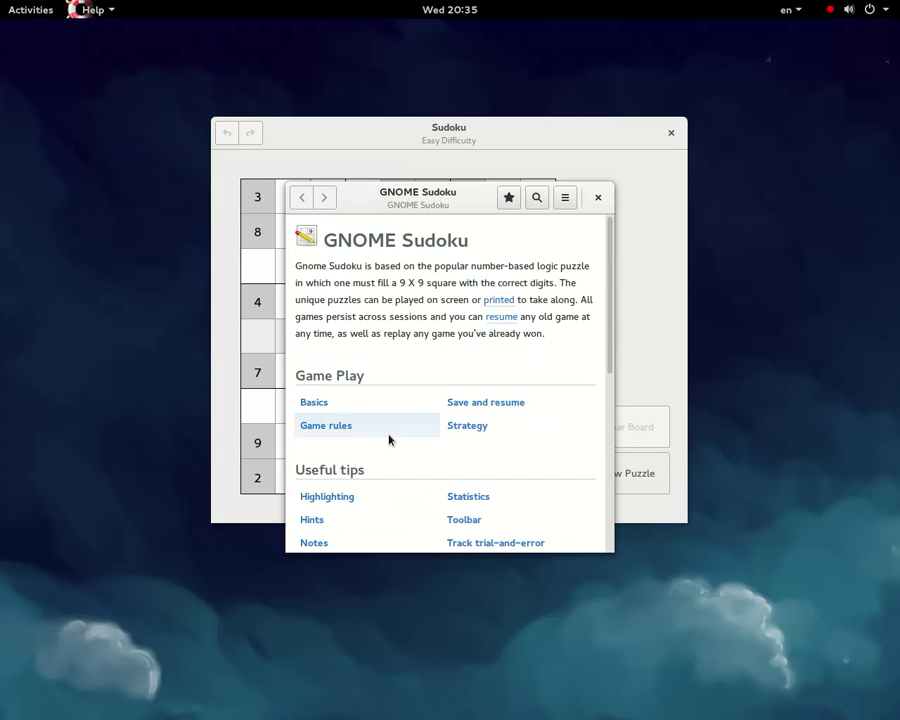
Maximize the help window, view the Highlighting topic and return to the help overview
double_click(354, 200)
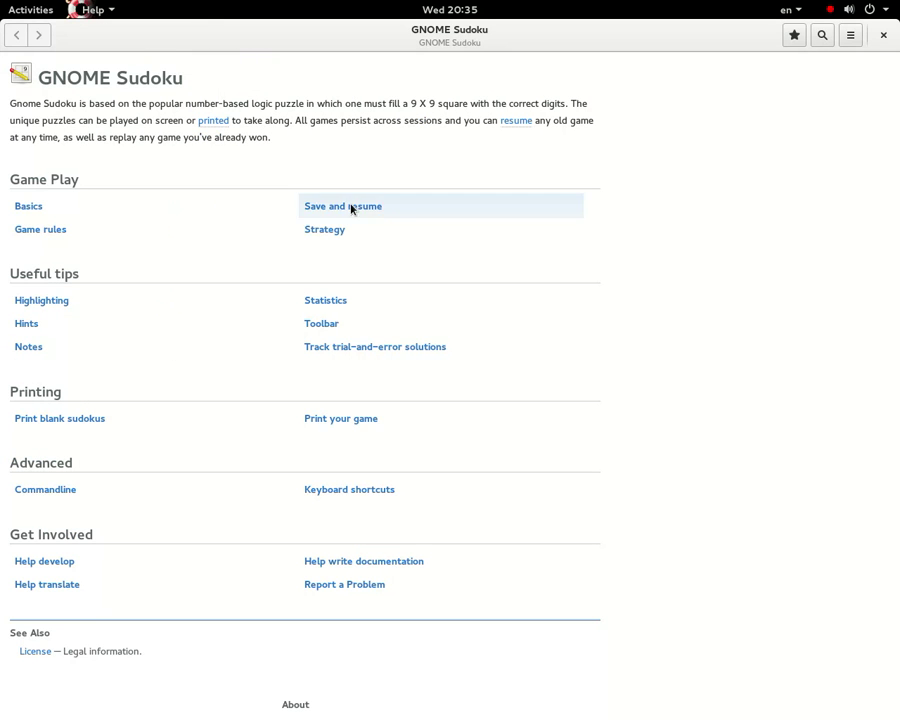
click(64, 304)
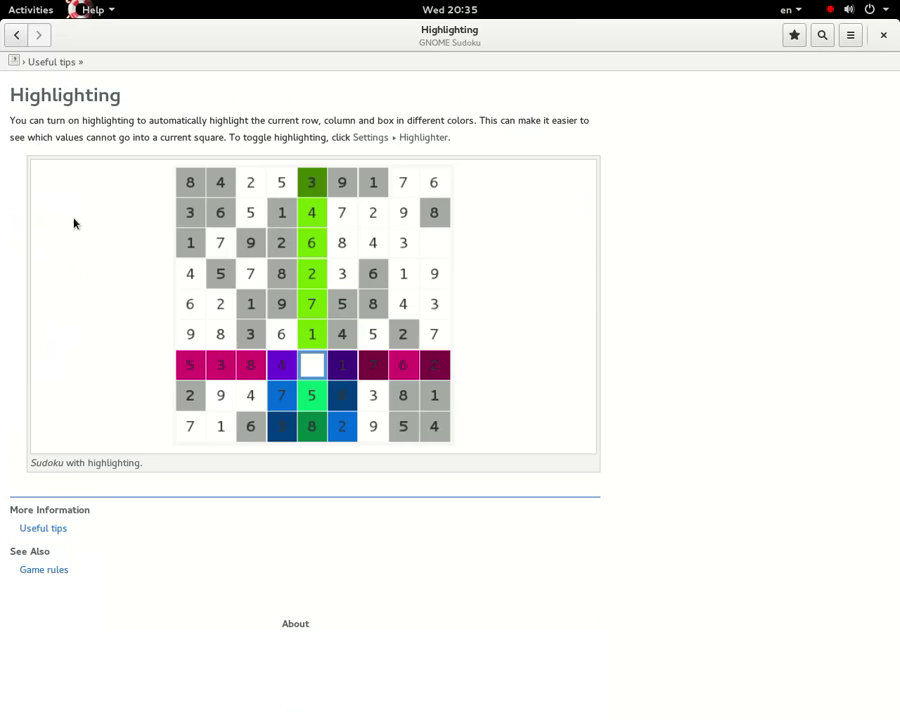
click(15, 40)
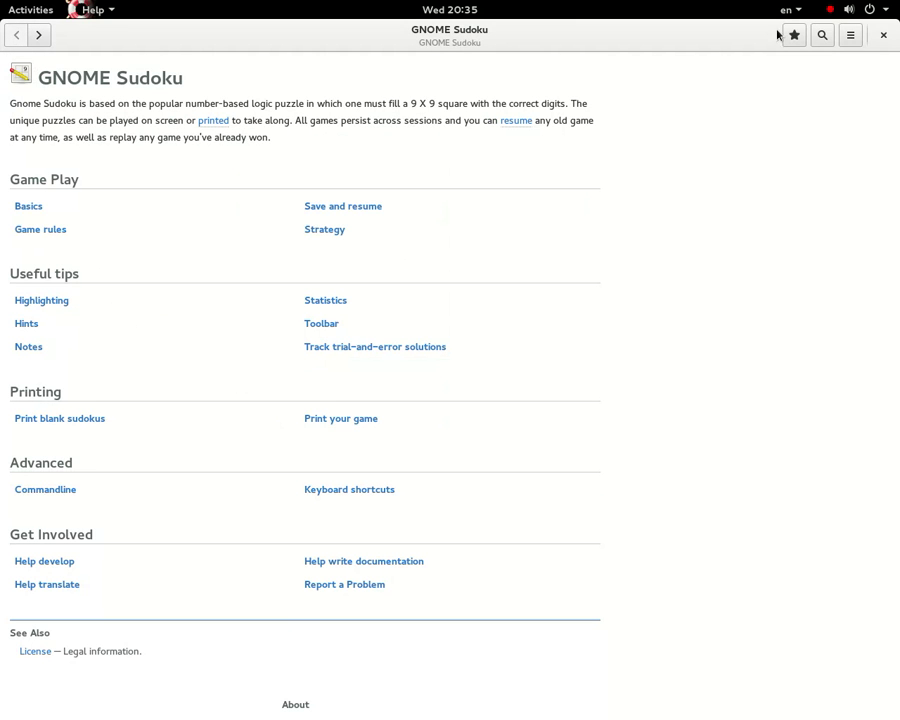
Display the list of all help documents
click(858, 40)
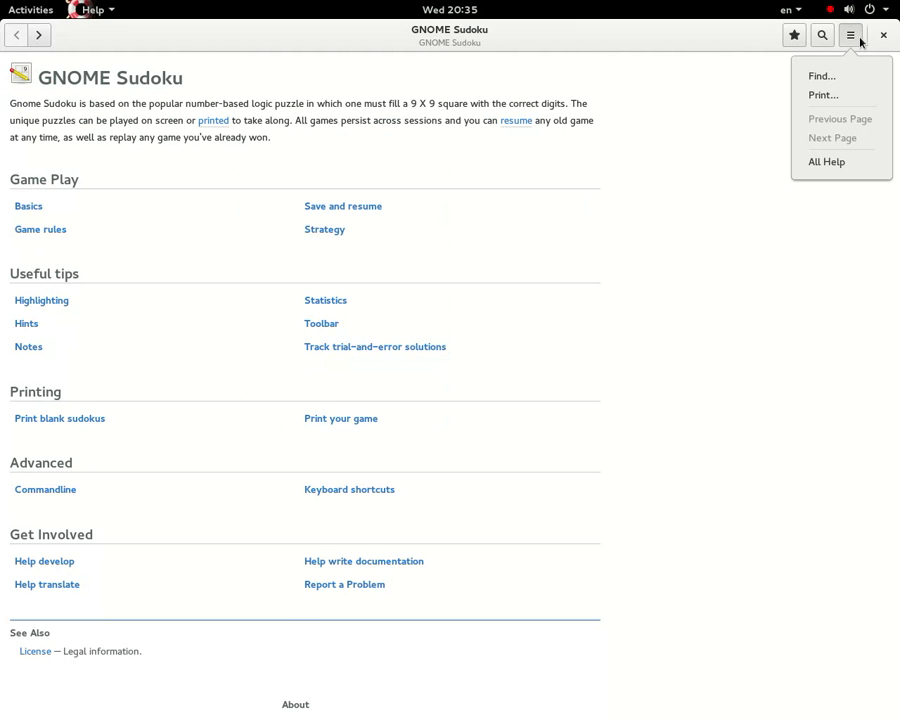
click(836, 163)
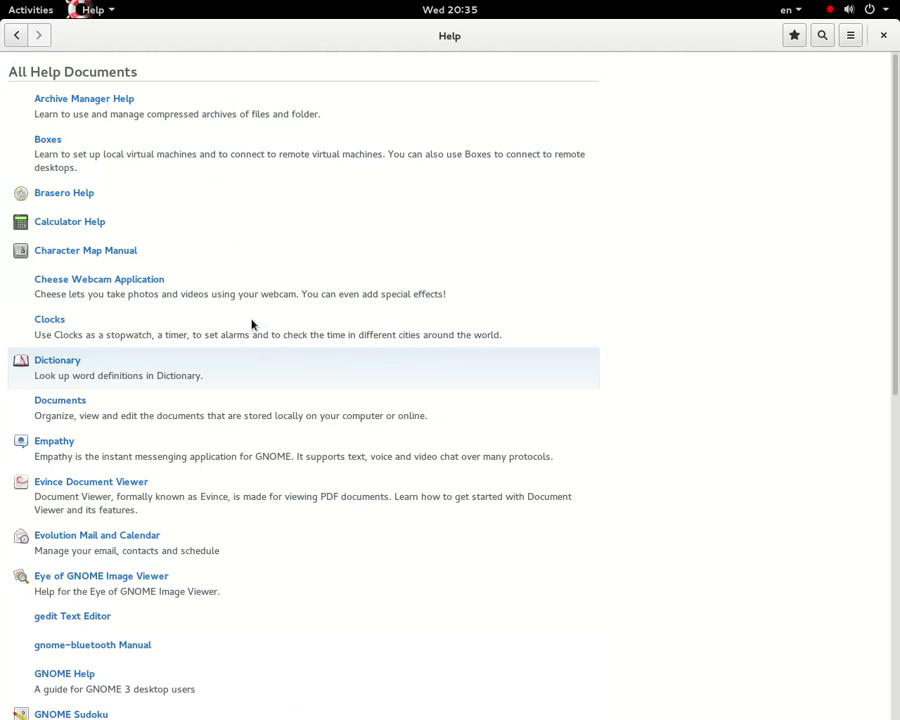
Look through the list of all help documents, view the Archive Manager Help overview and return to the list
scroll(339, 398, down, 1)
scroll(339, 398, down, 10)
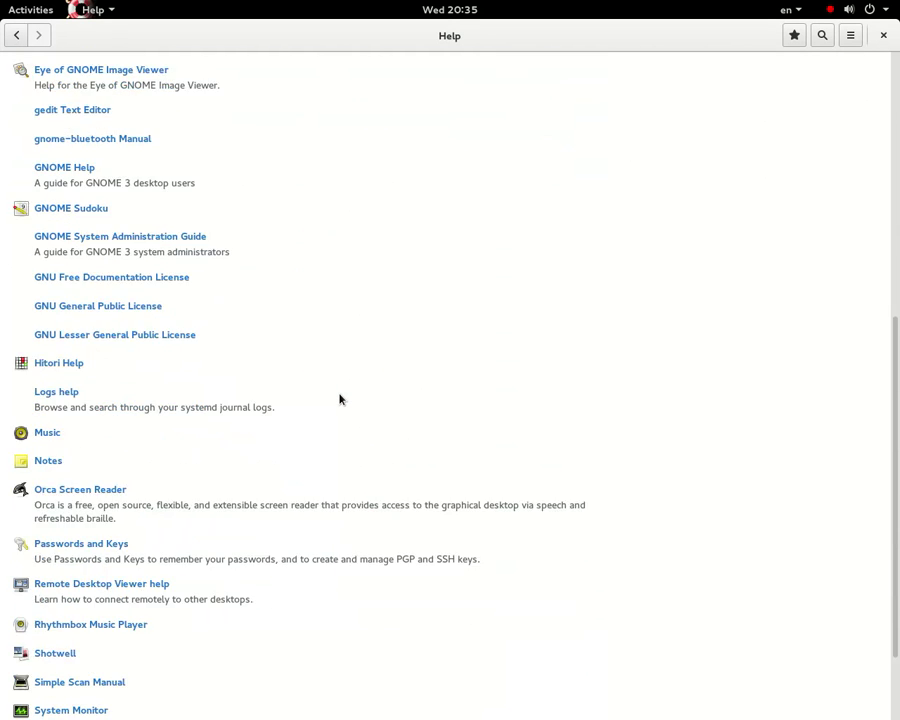
scroll(339, 398, down, 1)
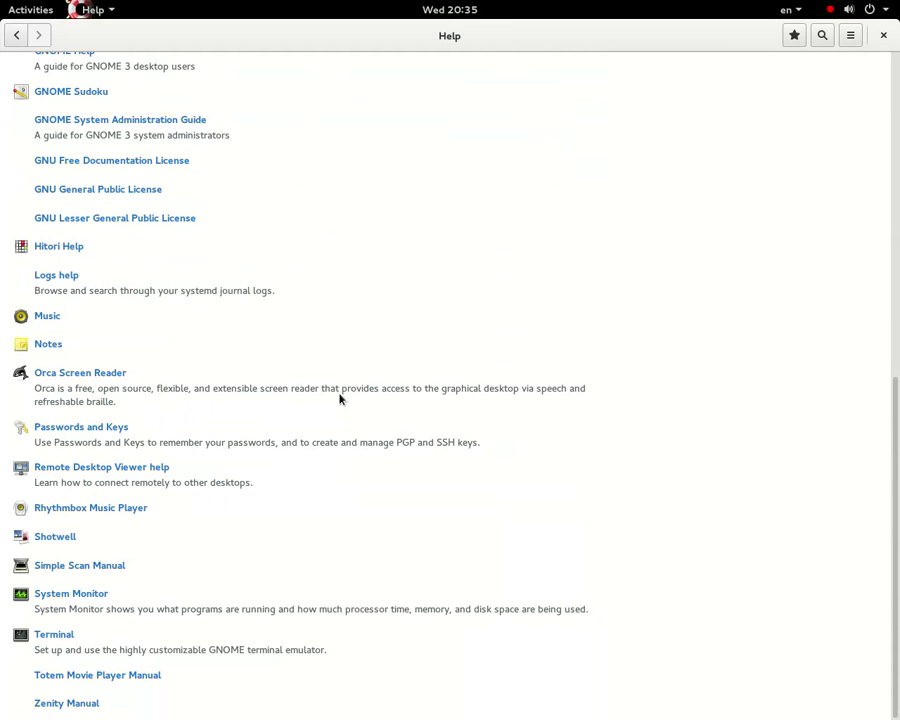
scroll(339, 398, up, 11)
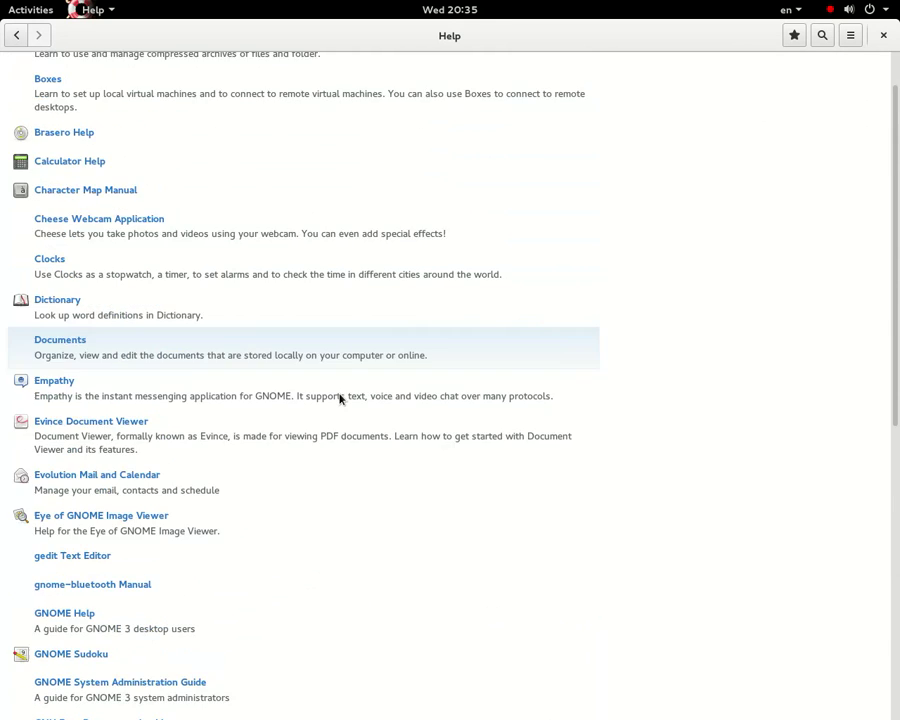
click(100, 104)
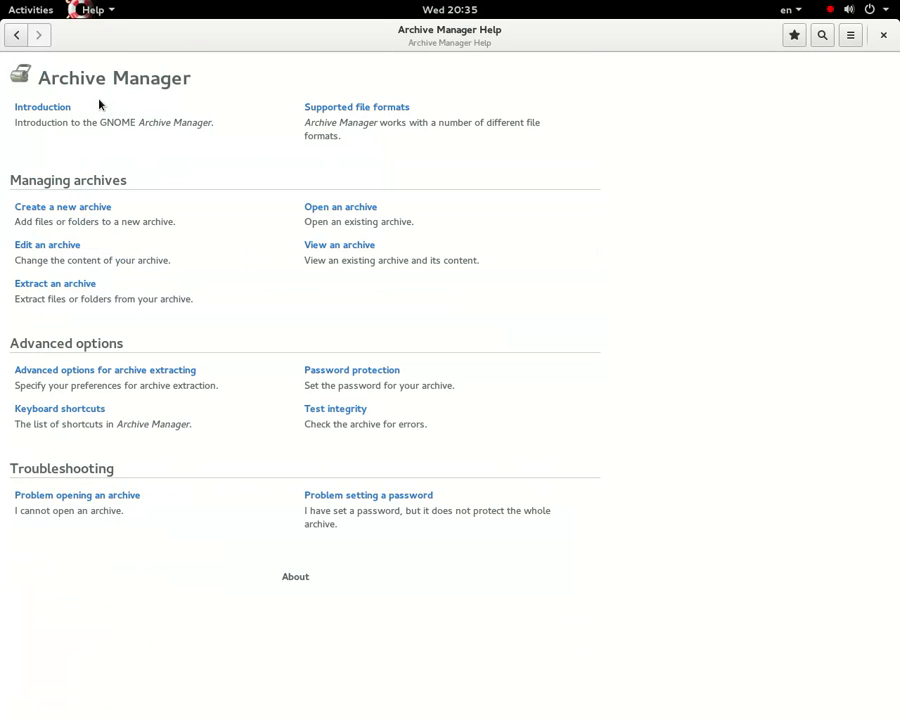
click(10, 38)
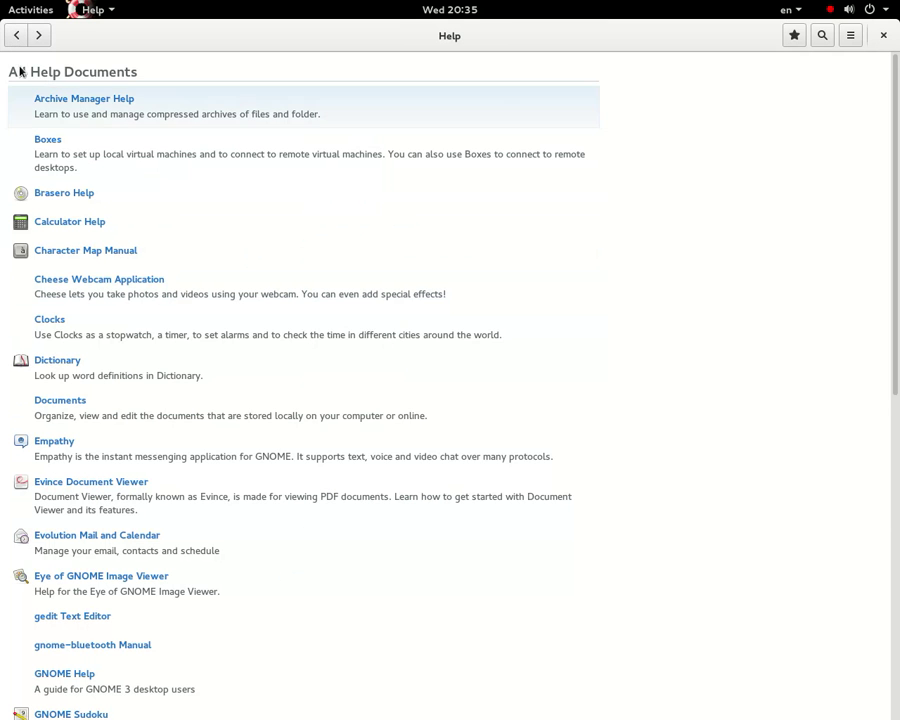
Open the Shotwell help from the document list, look through its topics and close the help window
scroll(40, 500, down, 5)
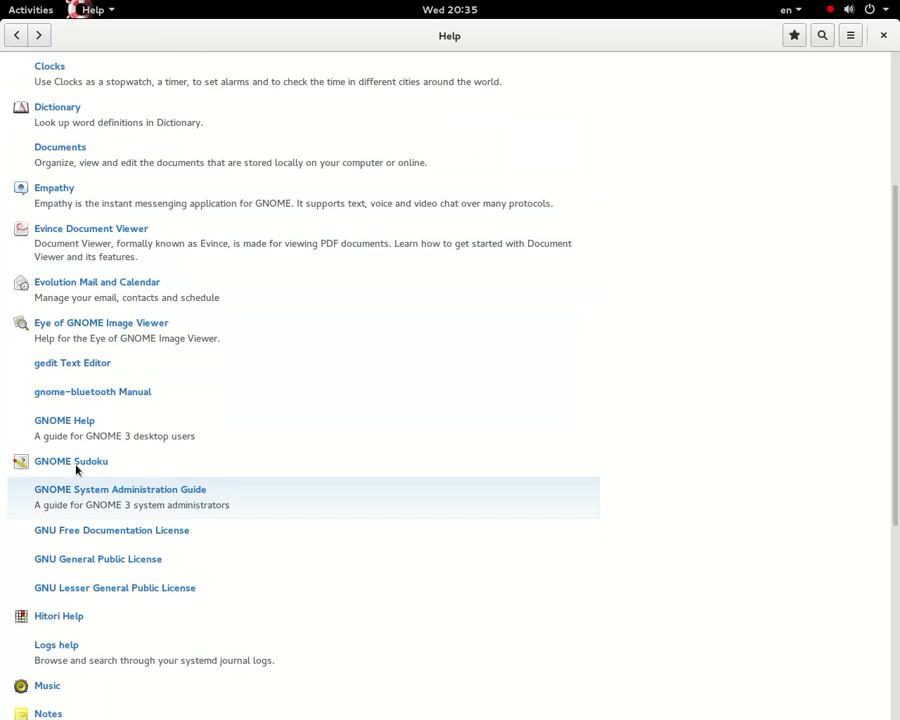
scroll(96, 576, down, 7)
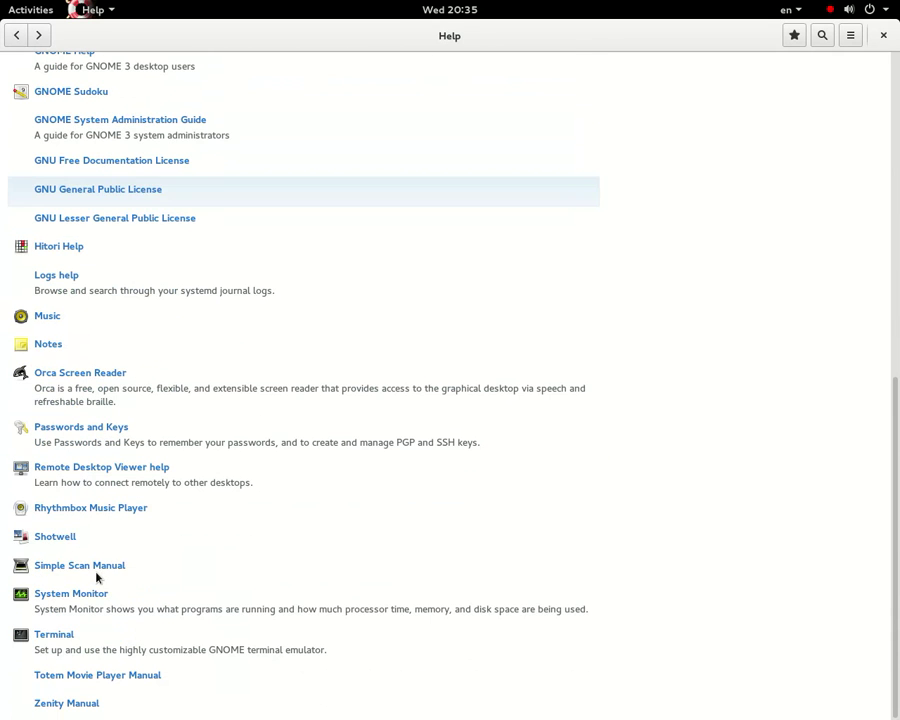
click(66, 537)
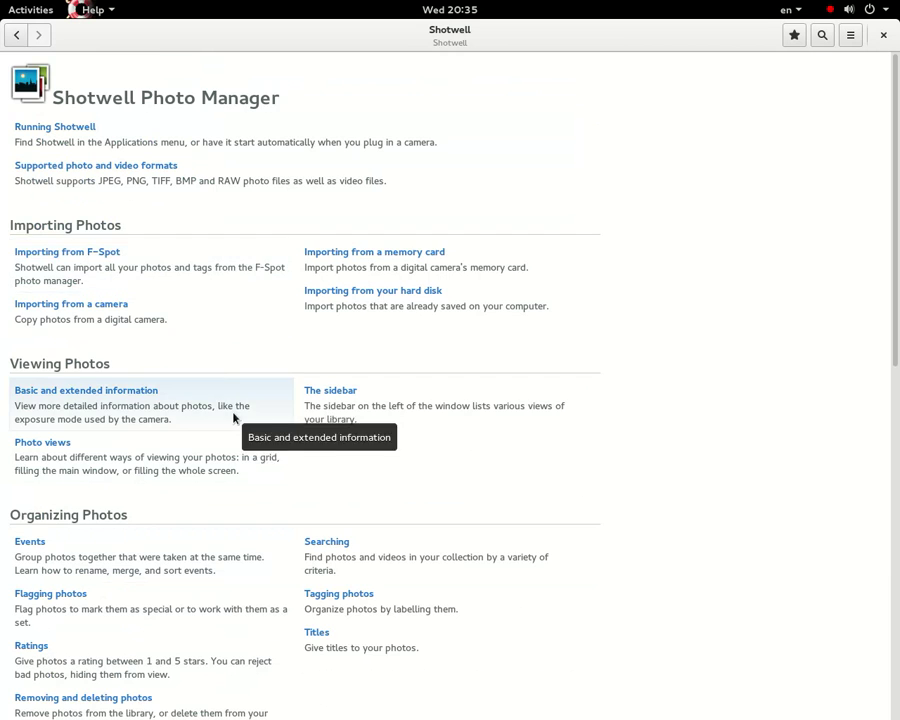
scroll(249, 440, down, 8)
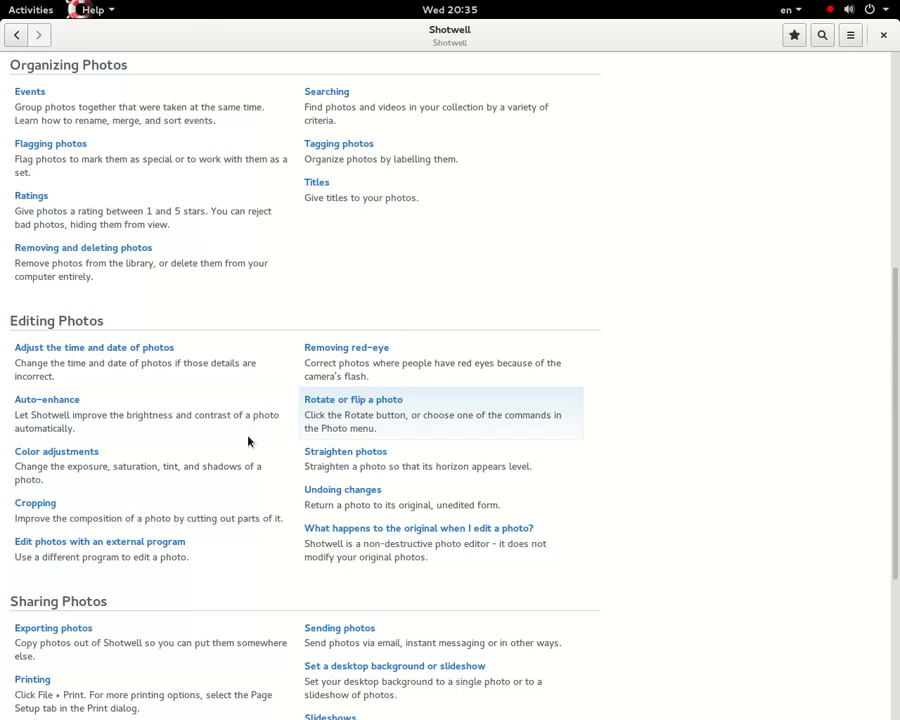
click(884, 36)
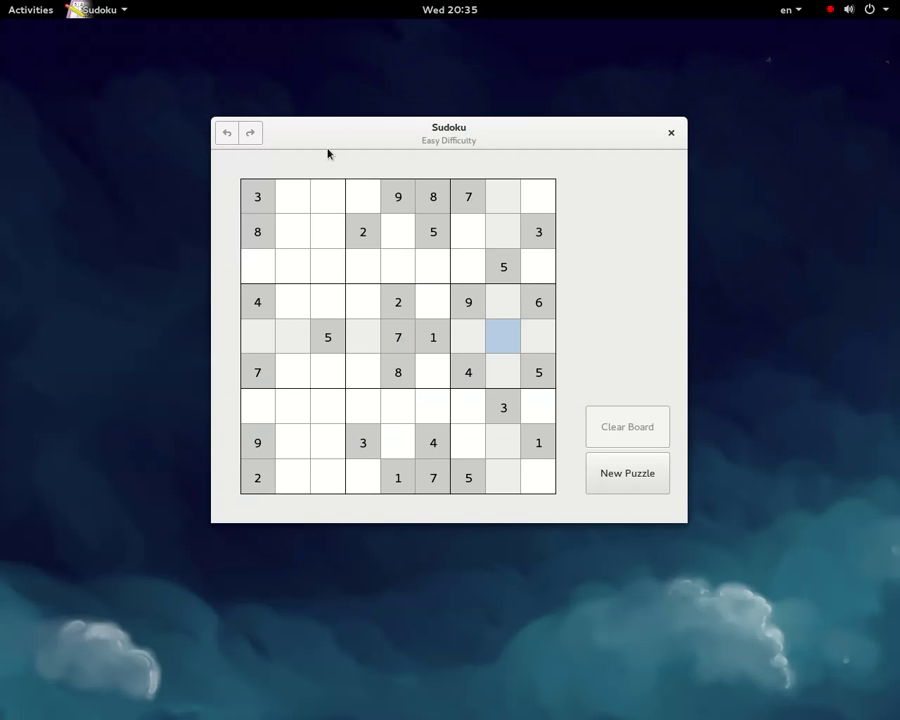
Open the Sudoku help once more, close it and quit the Sudoku game
key(F1)
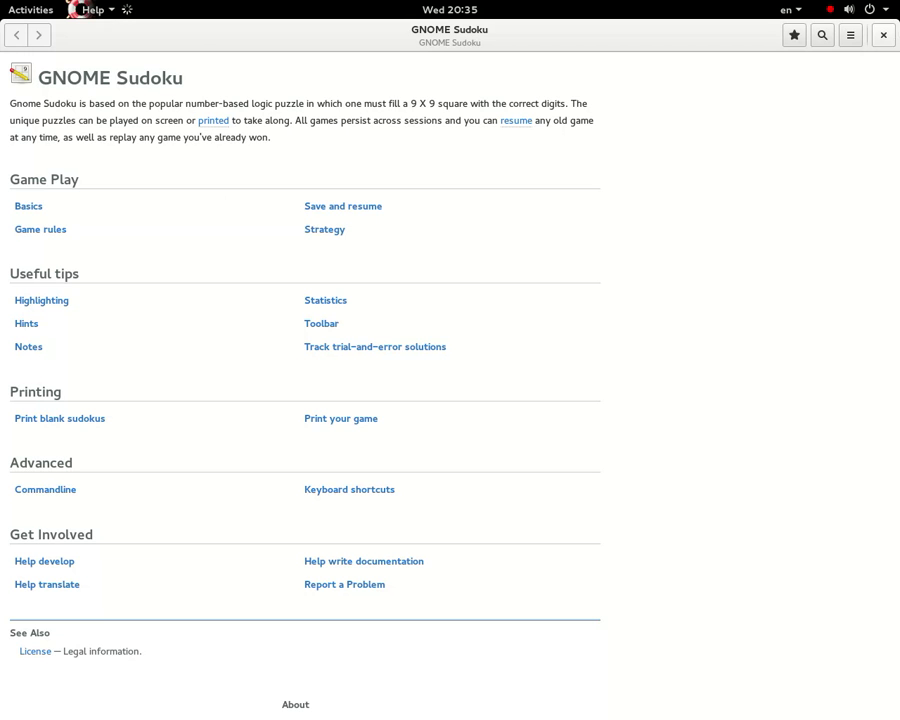
click(884, 36)
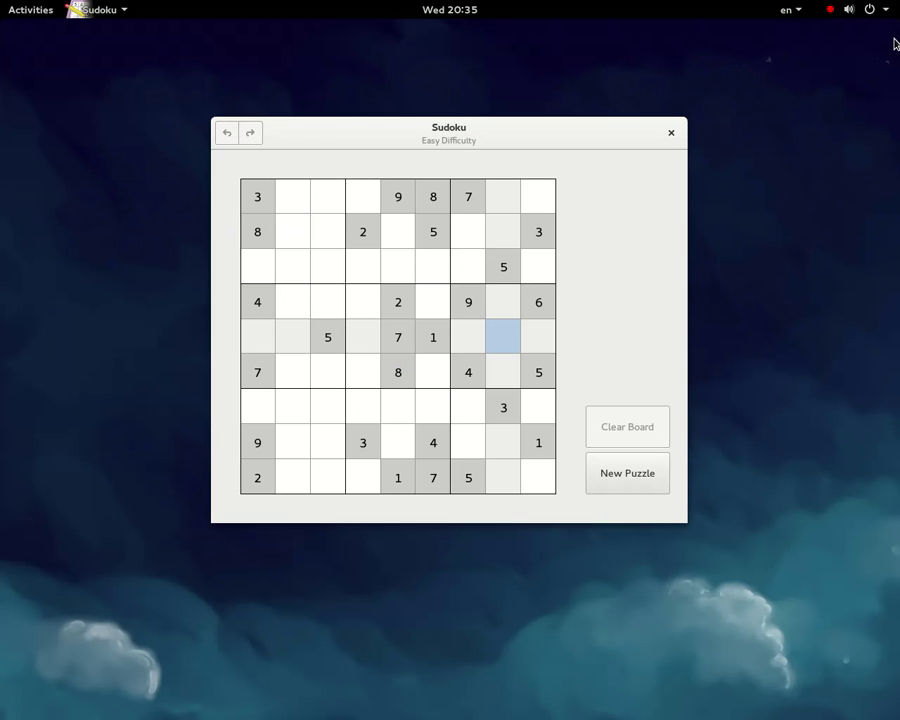
click(670, 136)
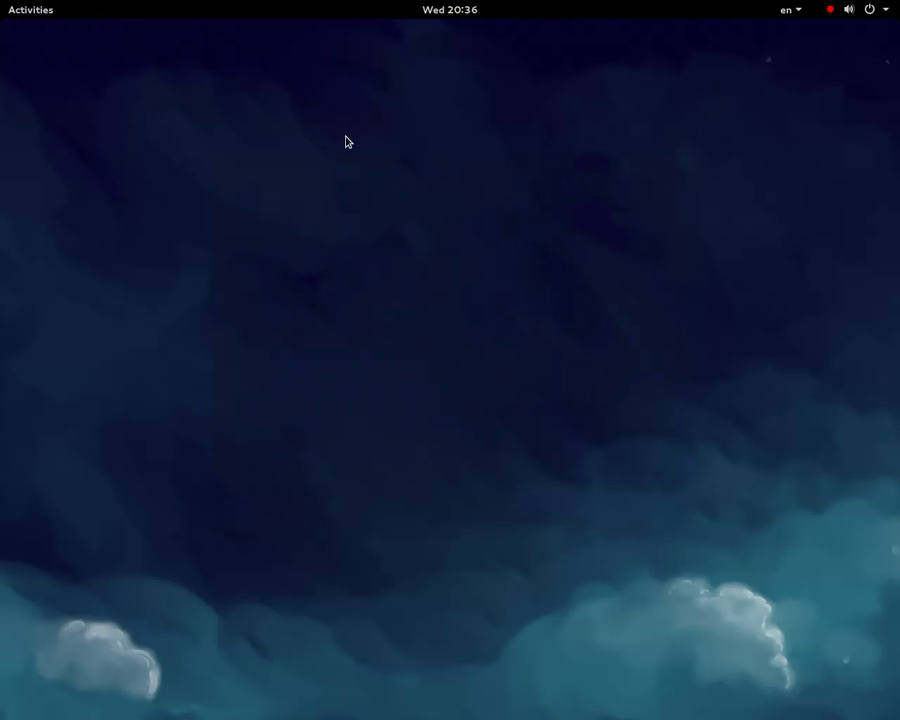
Search the Activities overview for "He", launch the Help application and open the Getting Started with GNOME page
click(43, 10)
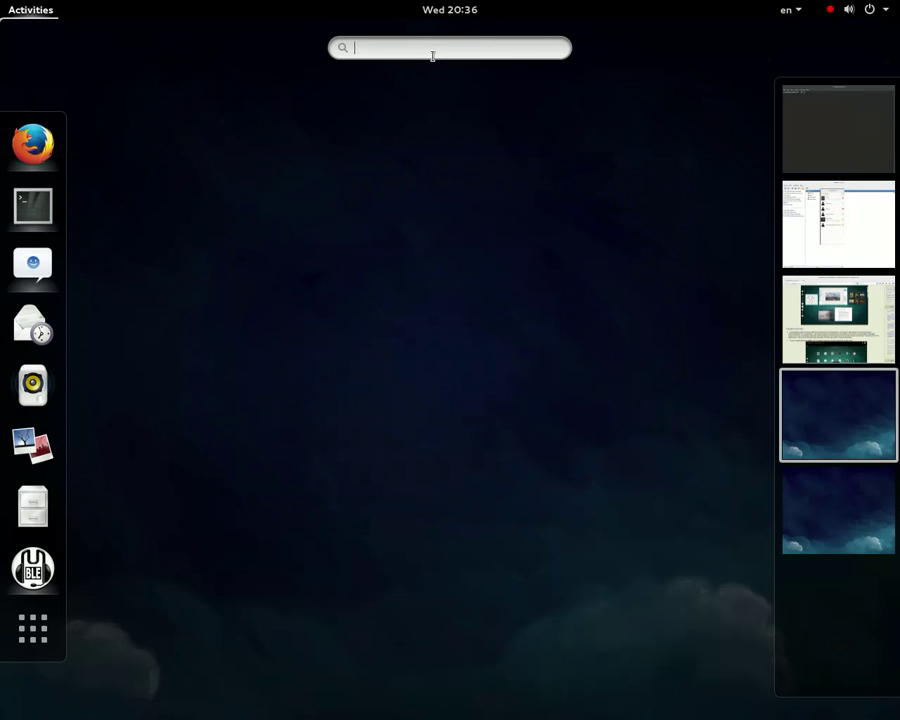
text(He)
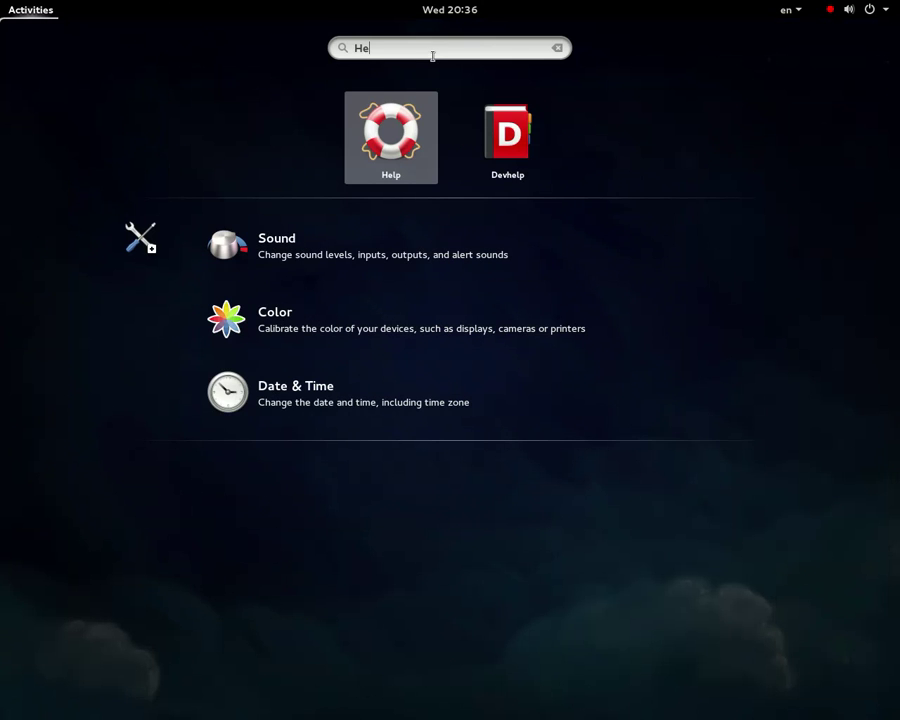
key(Return)
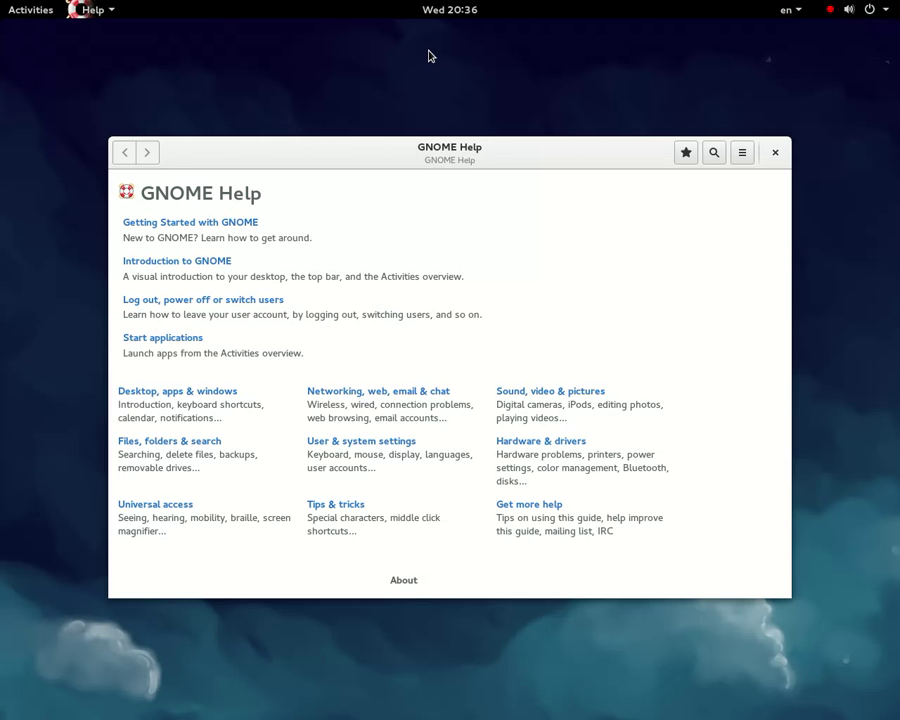
click(196, 228)
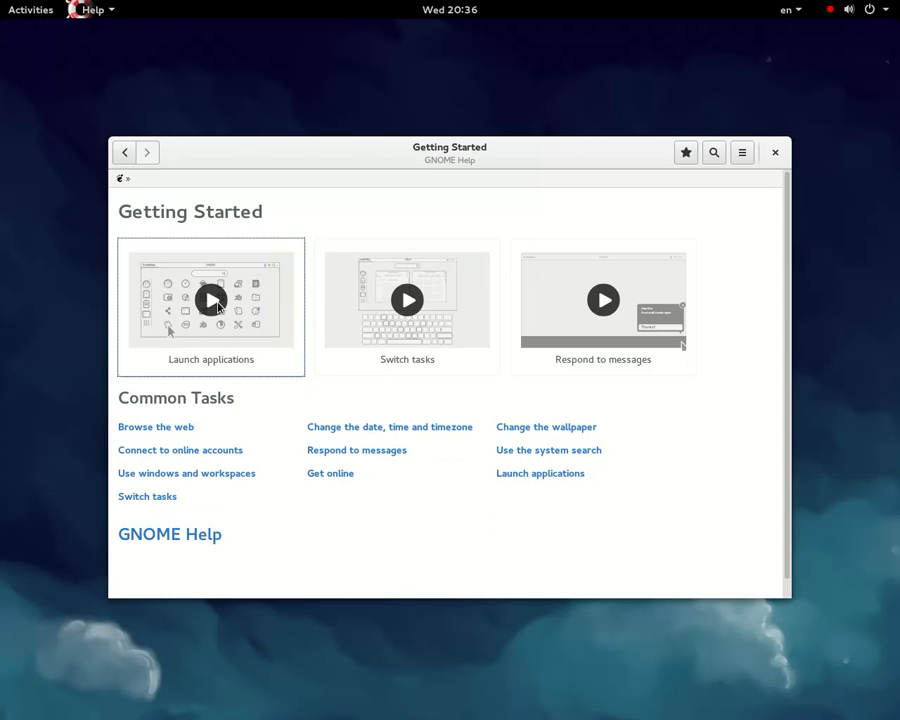
Watch the Launch applications video, jump back to an earlier part, reopen it briefly and close it
click(218, 305)
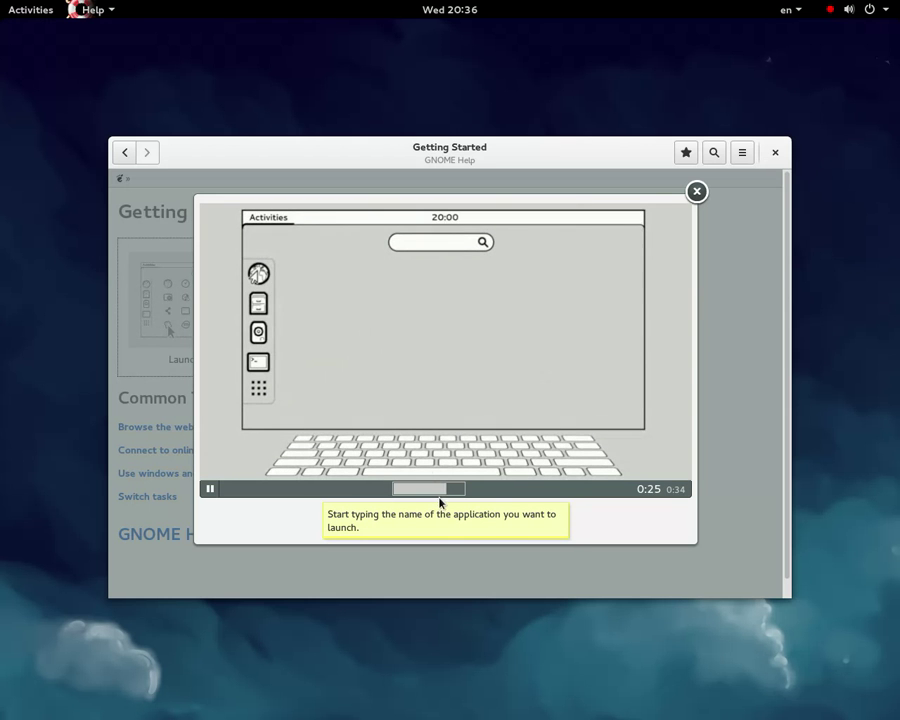
click(410, 489)
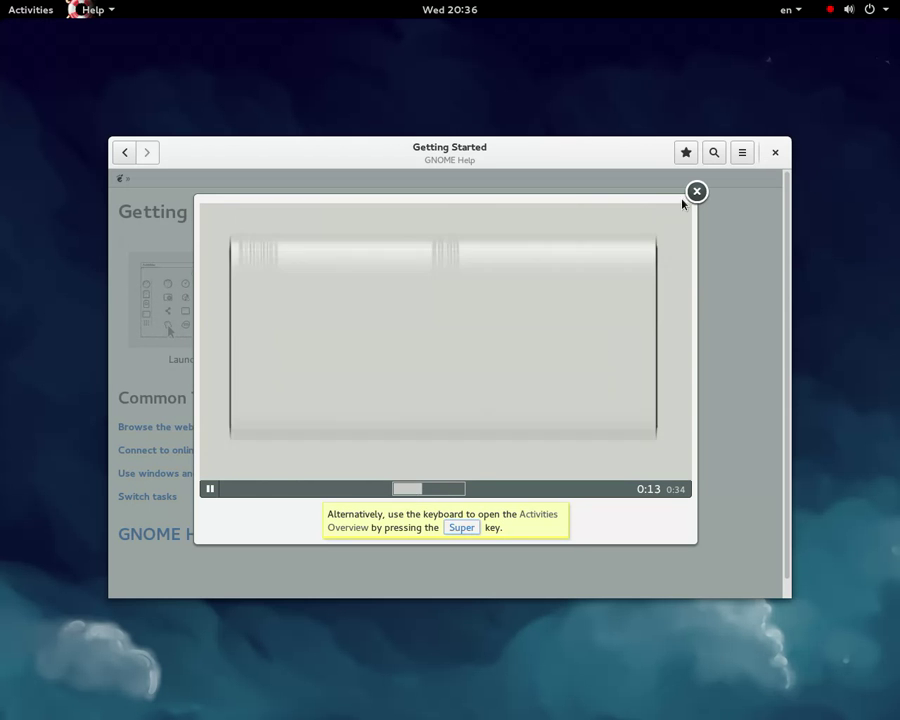
click(697, 192)
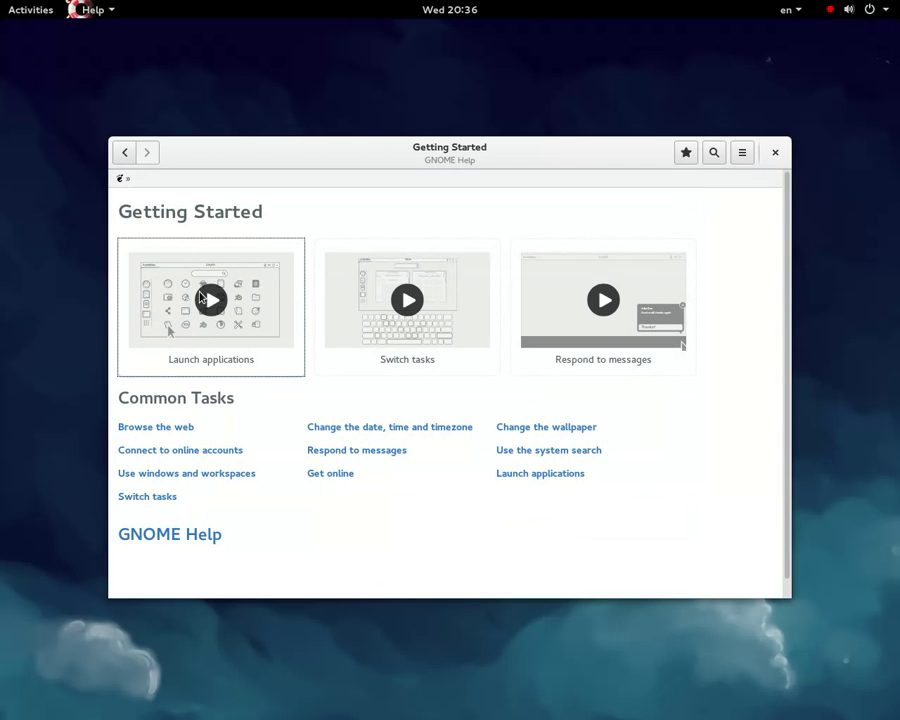
click(199, 297)
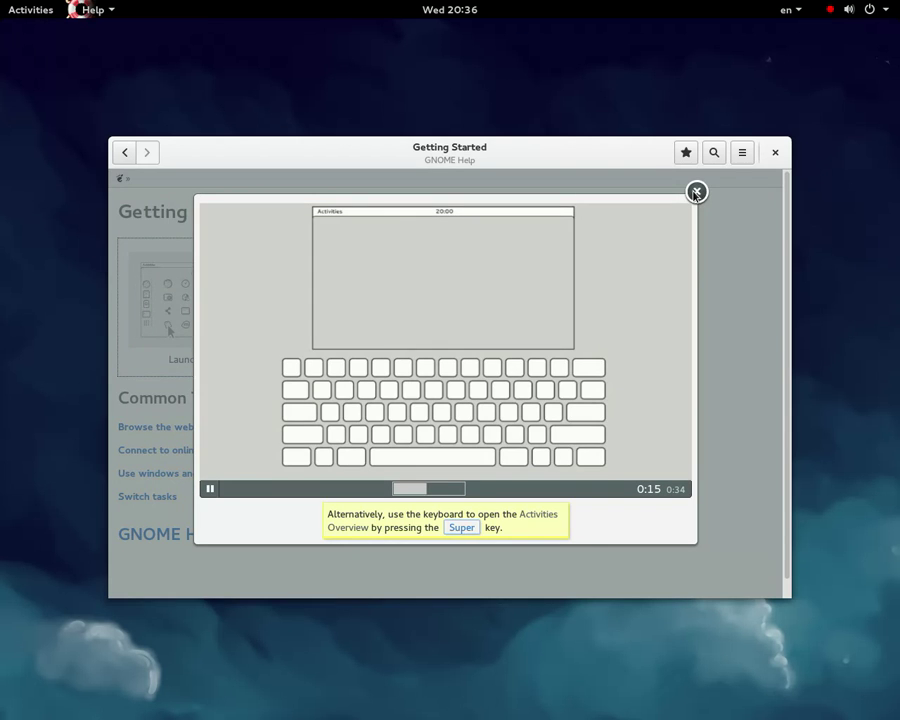
click(697, 192)
Play the Switch tasks video, skip ahead through it and close it
click(406, 314)
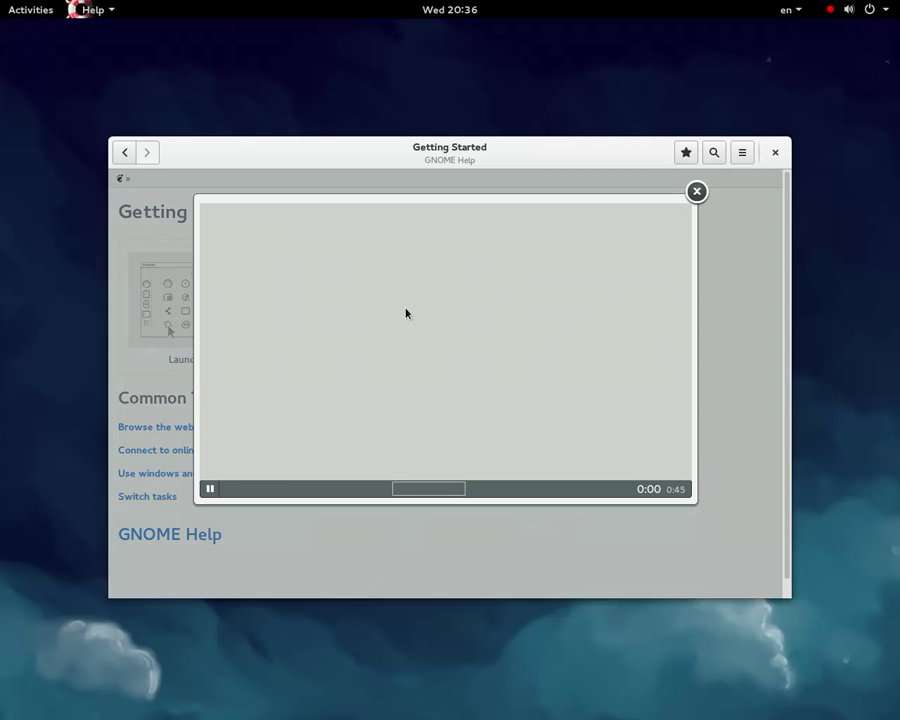
click(421, 492)
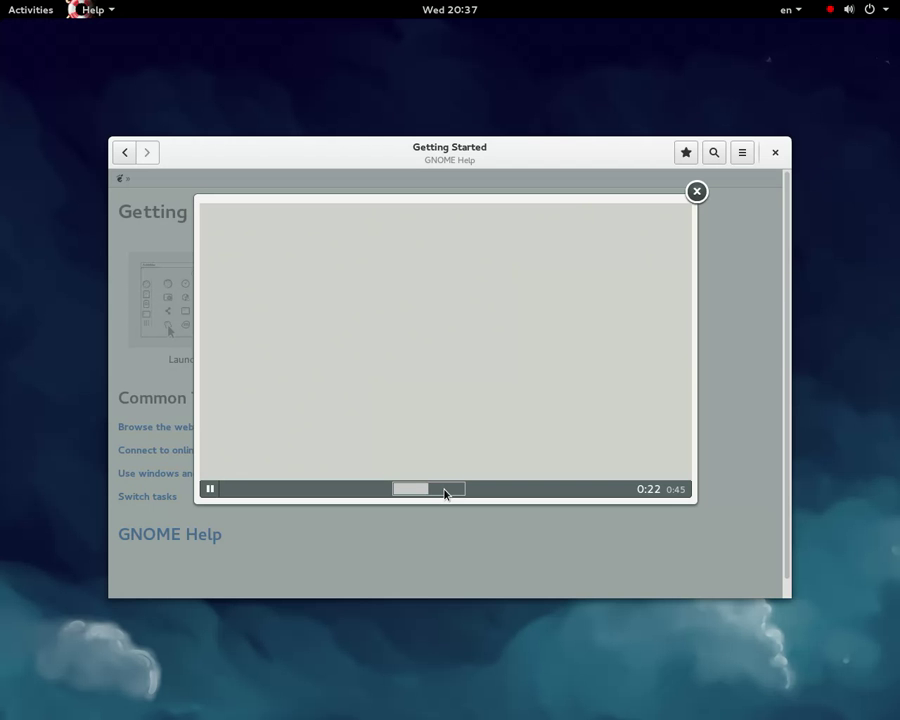
click(445, 493)
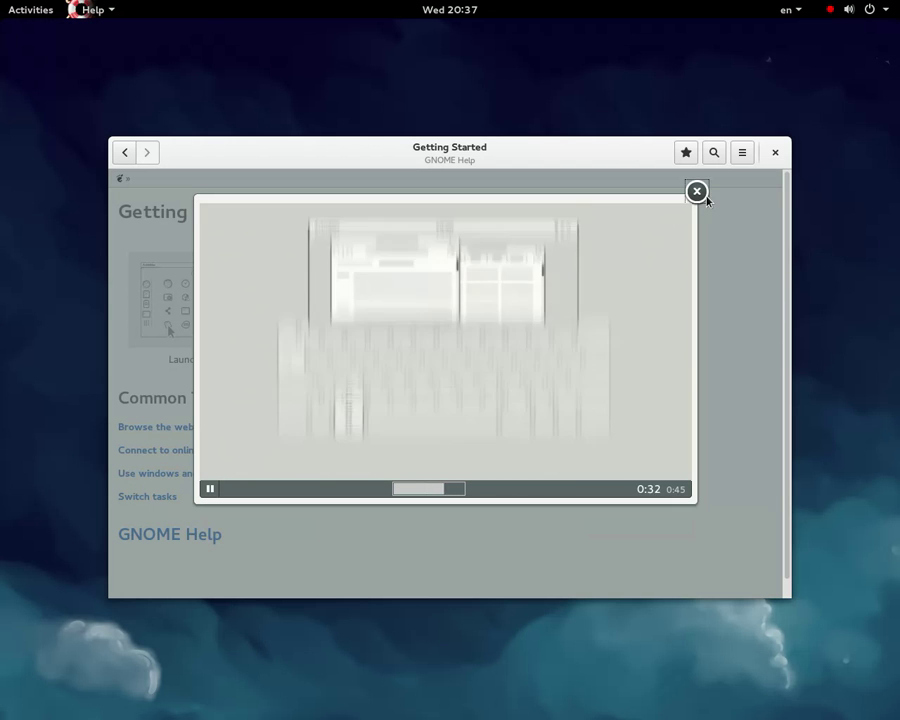
click(697, 191)
Play the Respond to messages video, skip ahead towards its end and close it
click(596, 304)
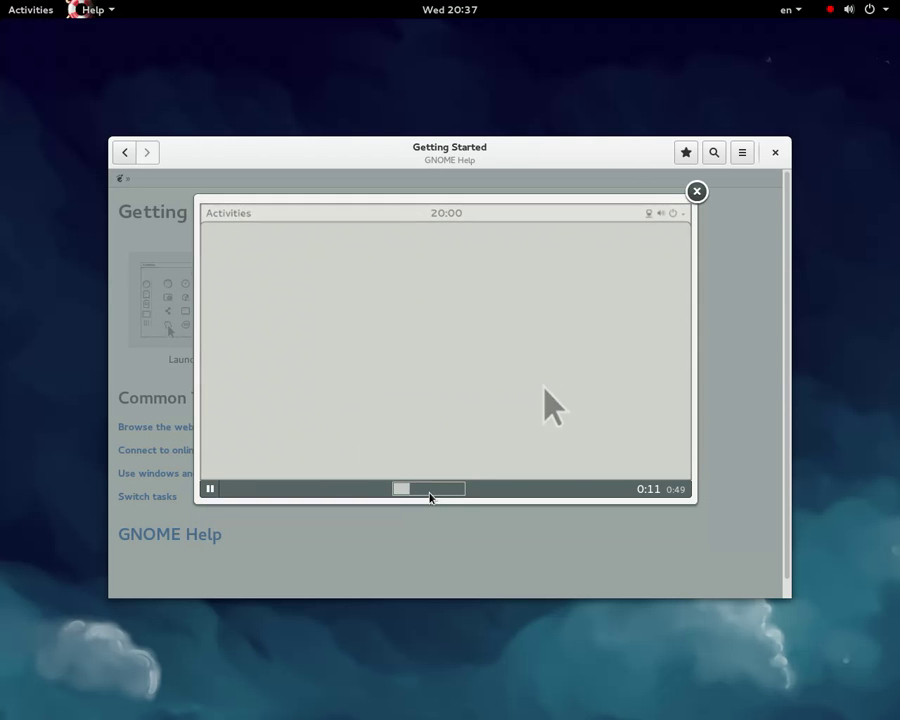
drag(428, 492, 446, 497)
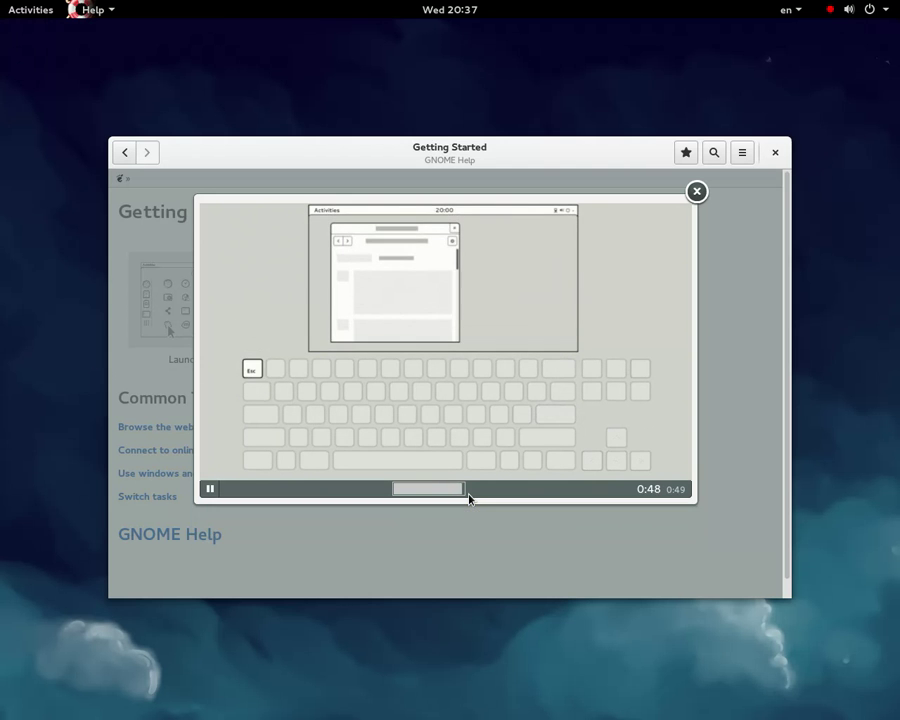
click(695, 194)
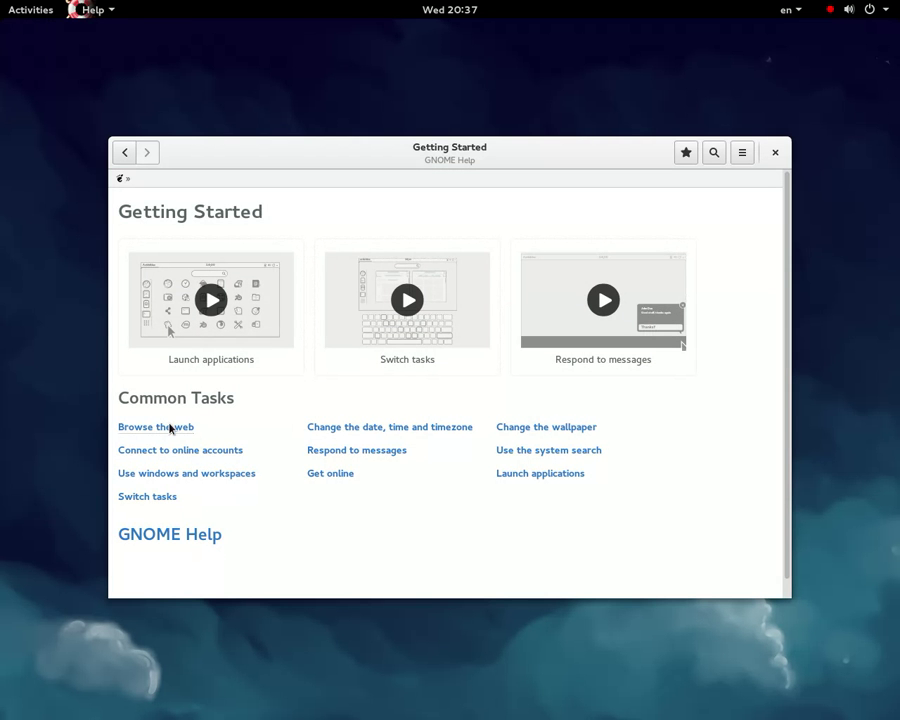
Read the Connect to online accounts topic through to its last step and return to the GNOME Help overview
click(190, 451)
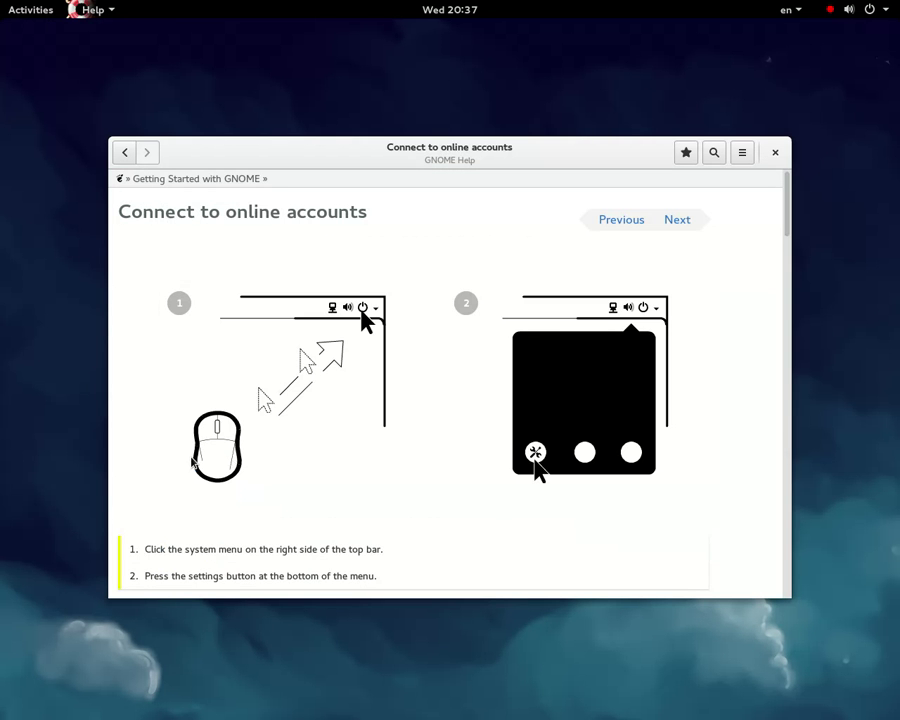
scroll(325, 430, down, 10)
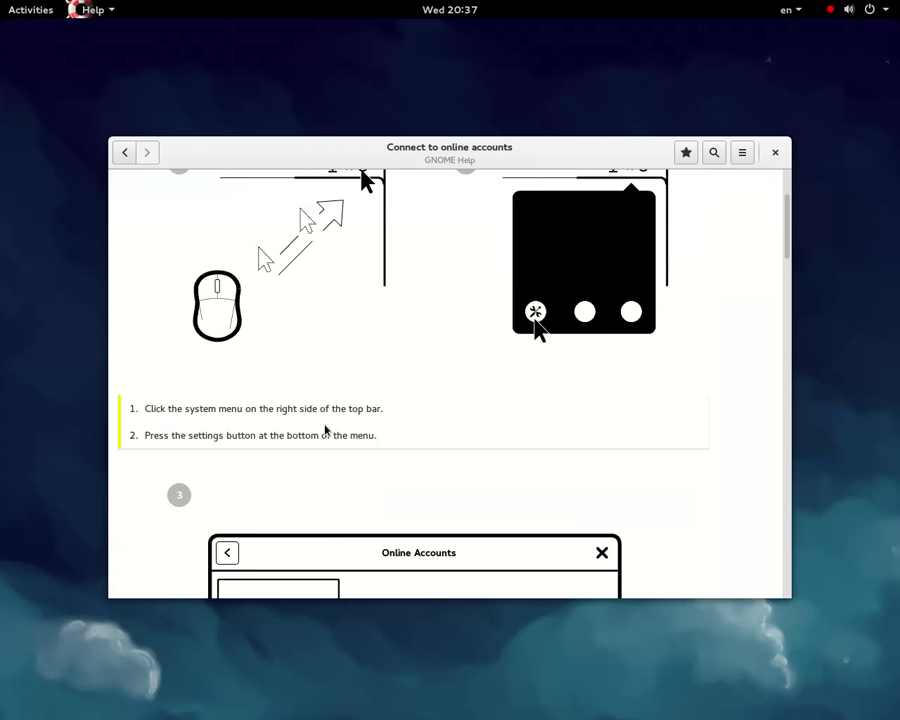
scroll(325, 430, down, 12)
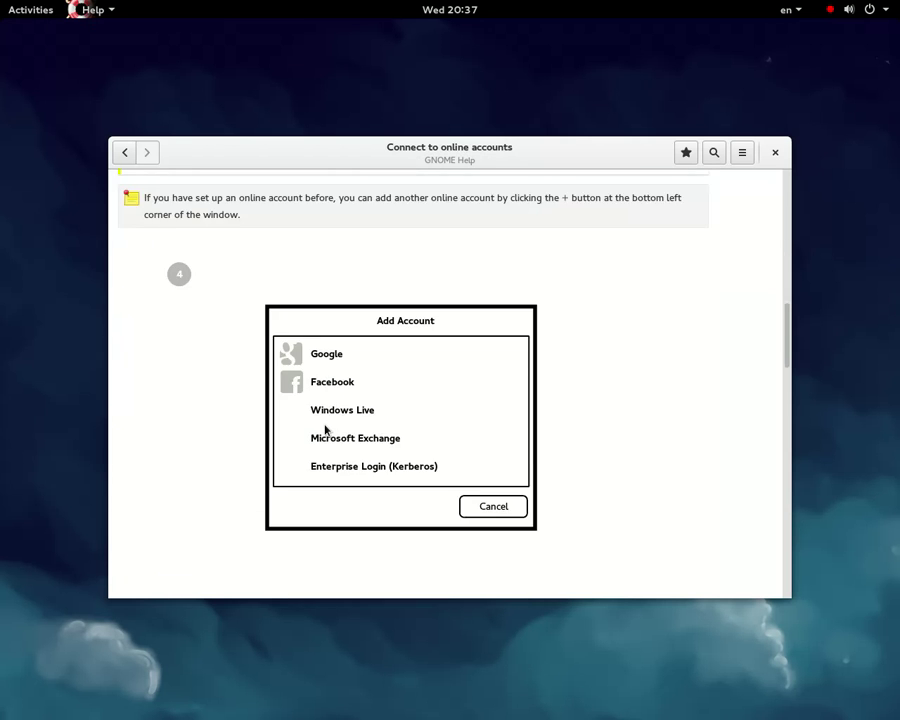
scroll(325, 430, down, 4)
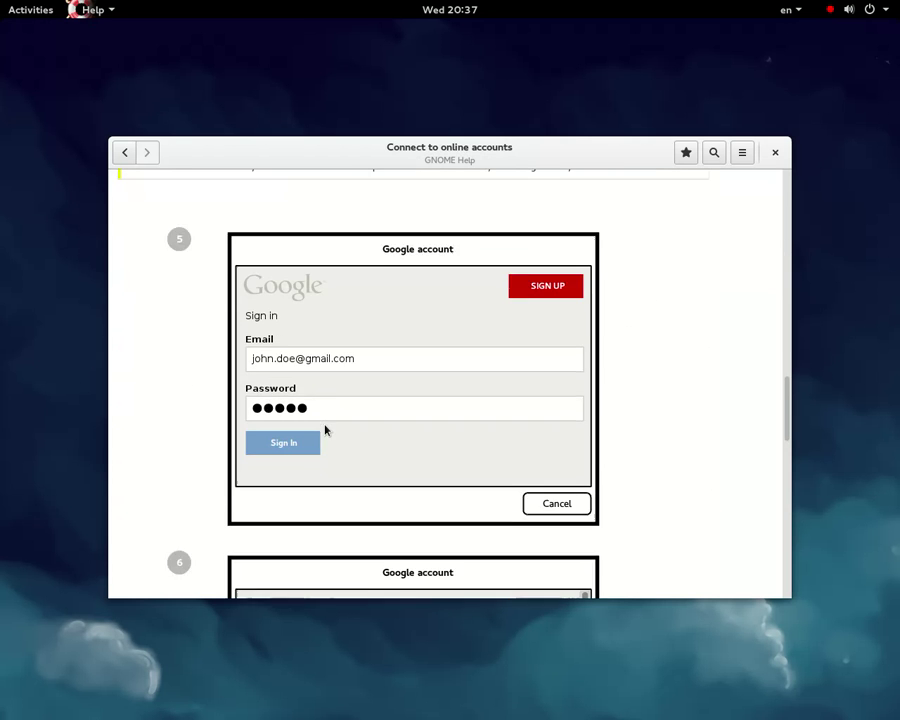
scroll(370, 386, down, 1)
scroll(370, 386, down, 10)
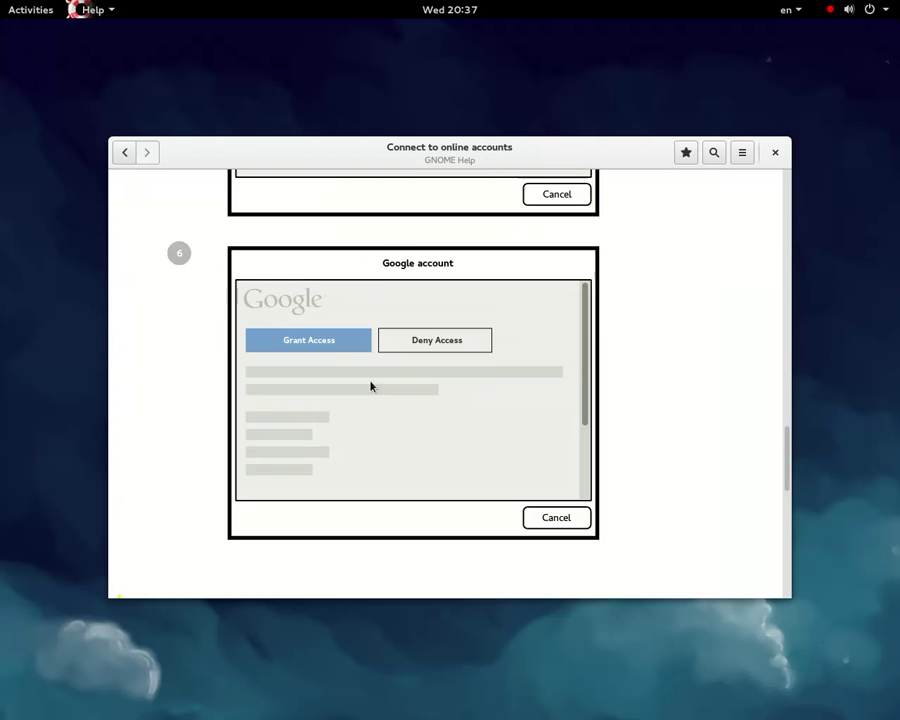
scroll(370, 386, down, 5)
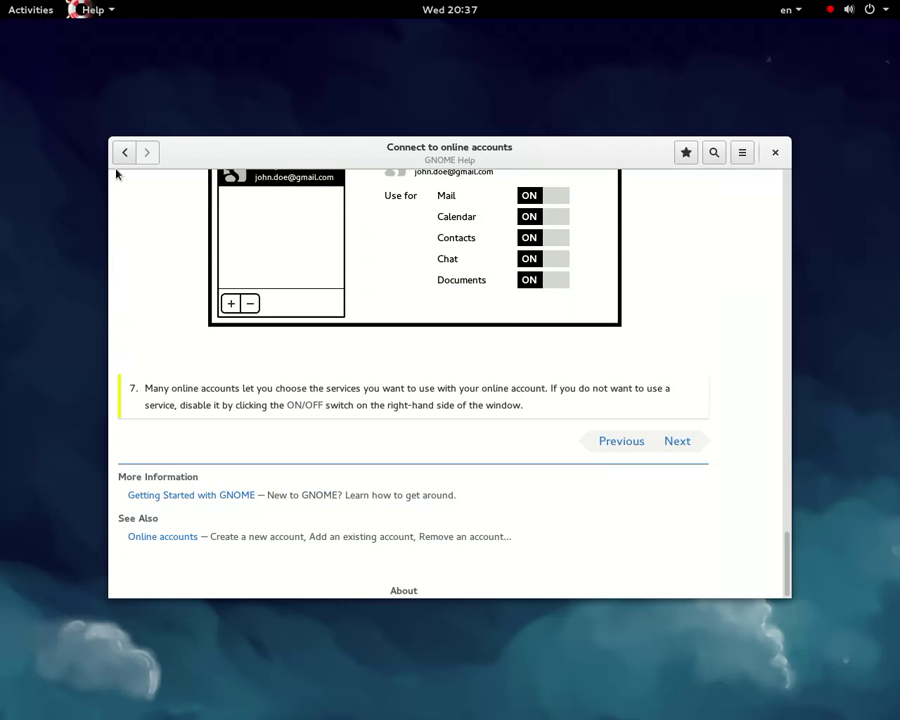
click(124, 153)
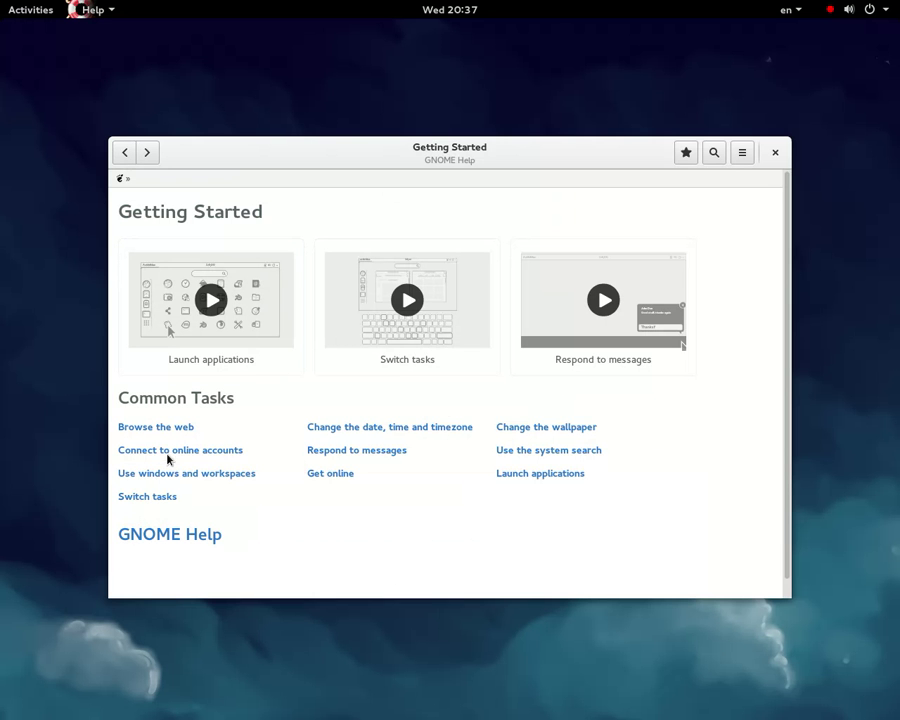
click(125, 158)
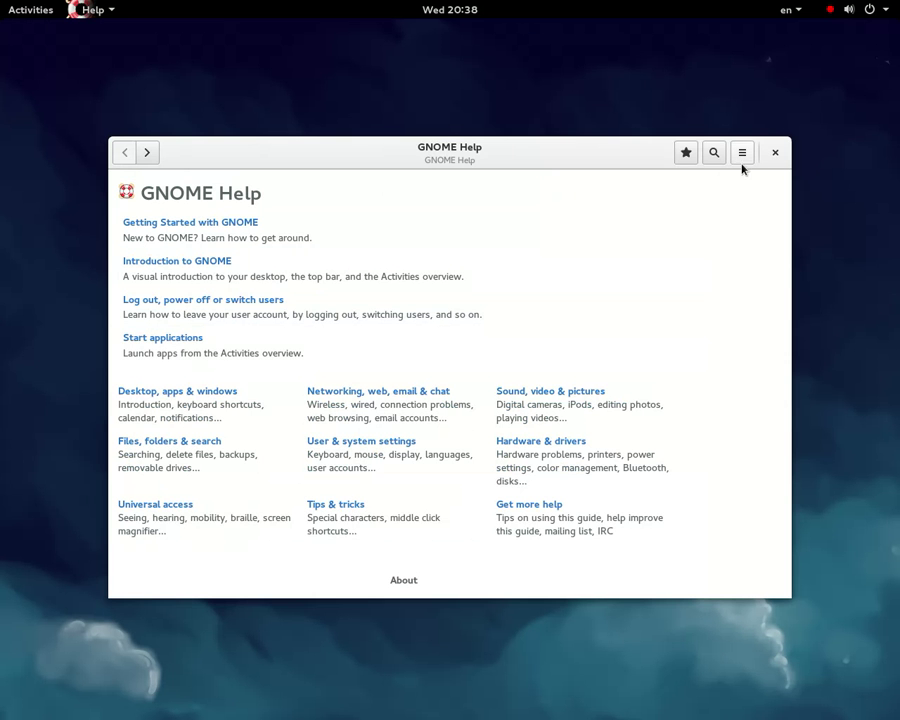
Close GNOME Help, search the Activities overview for "Ma" and launch the Maps application
click(774, 151)
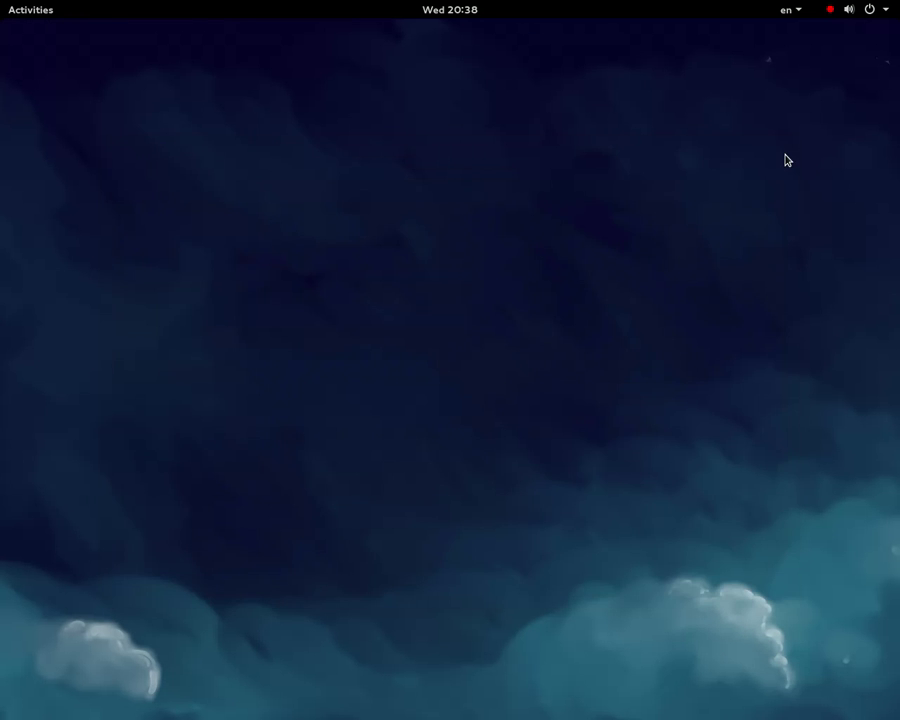
click(29, 9)
click(459, 52)
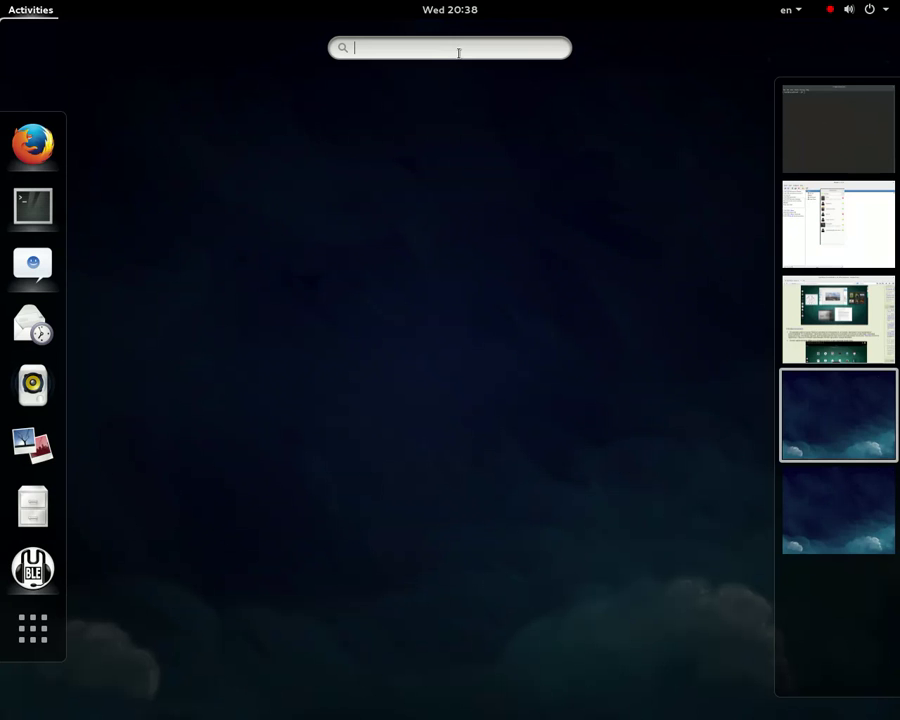
text(Ma)
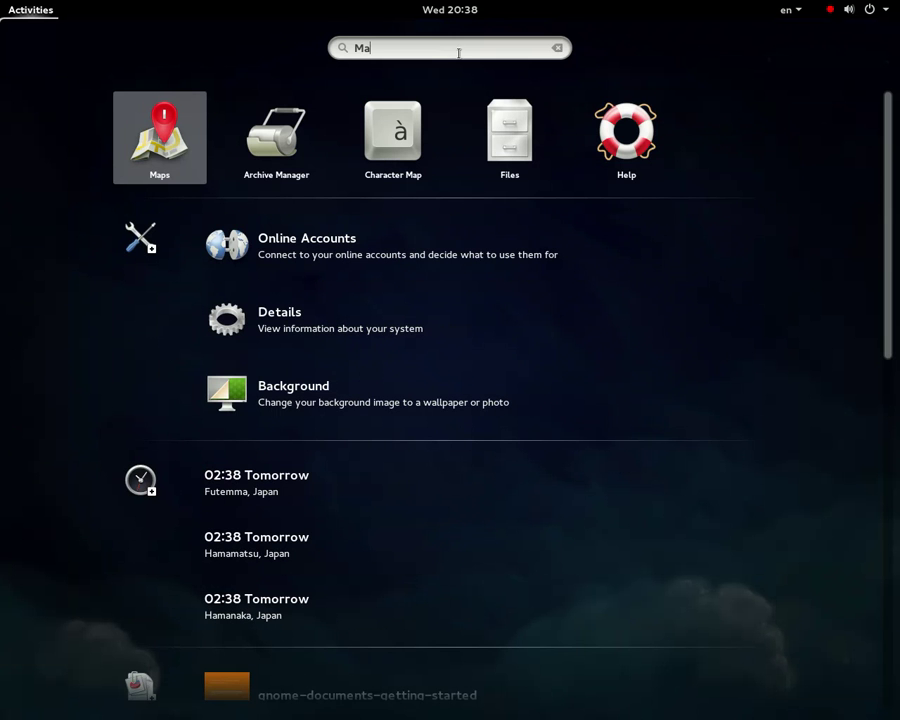
key(Return)
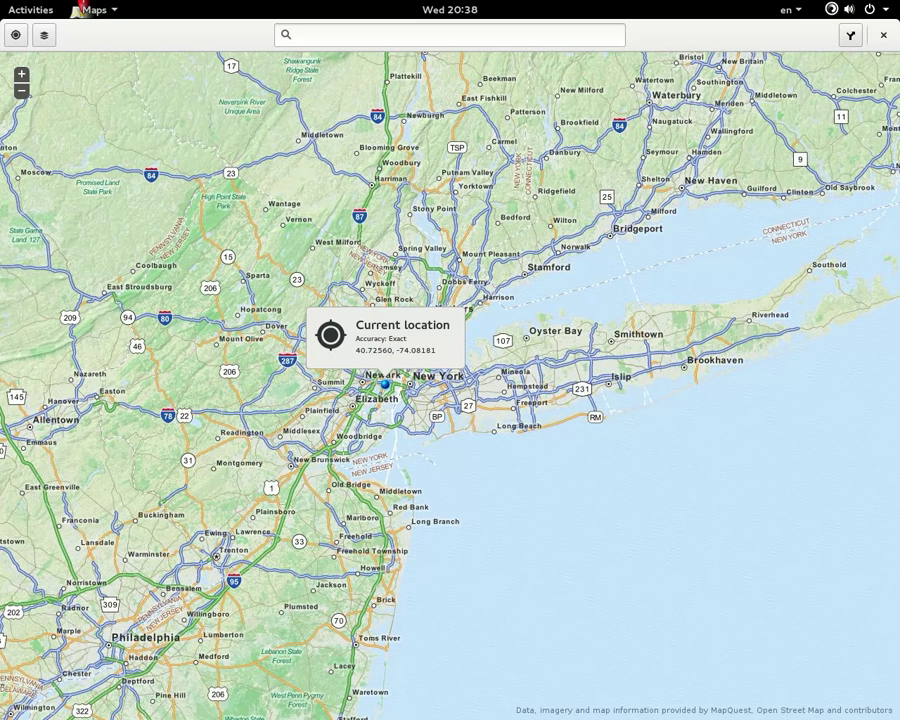
click(860, 9)
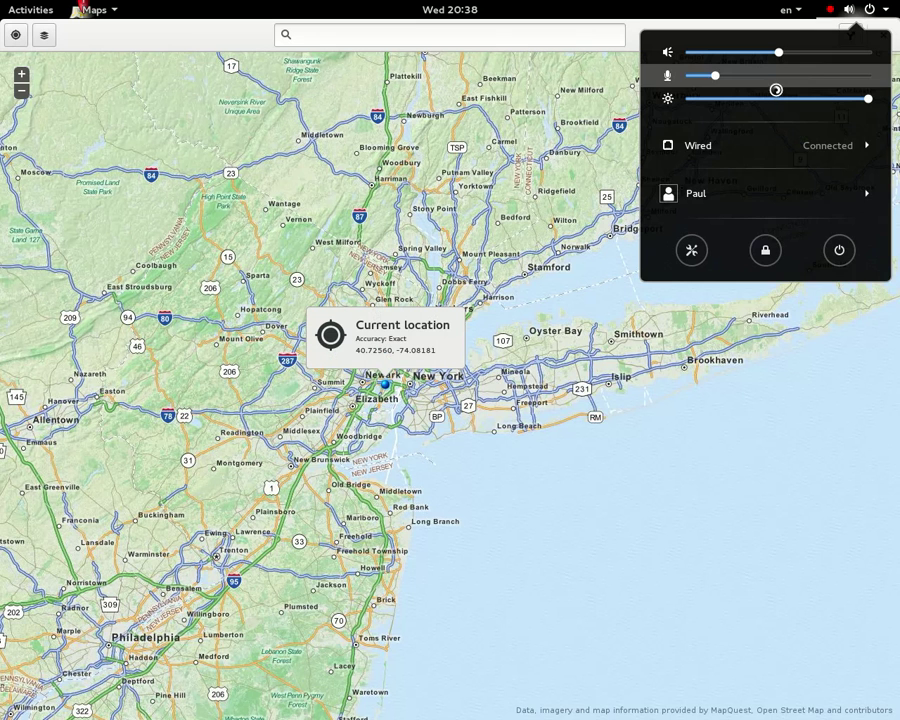
click(770, 199)
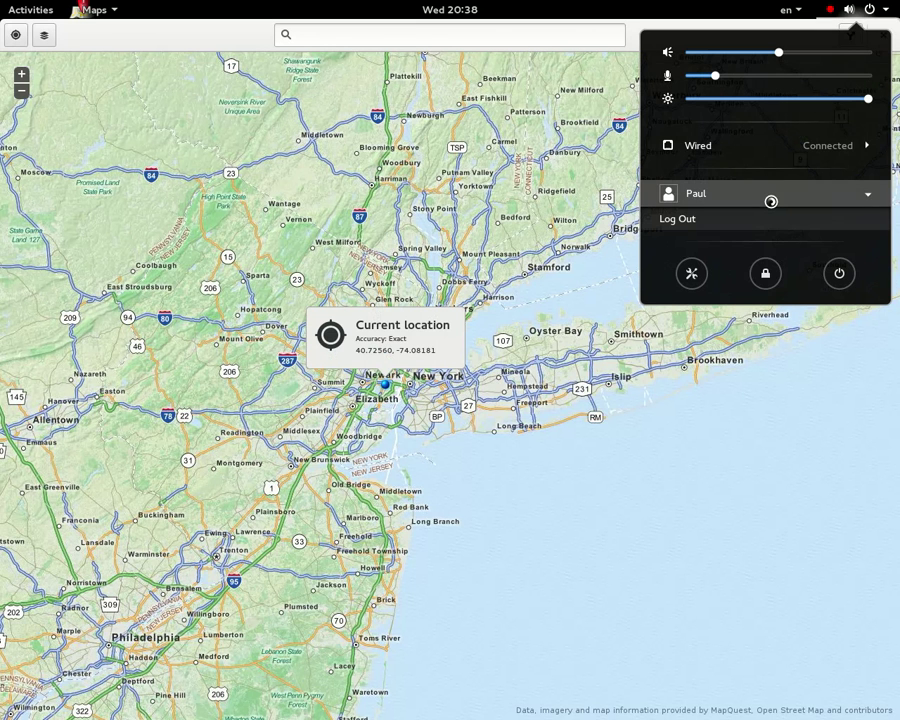
click(476, 225)
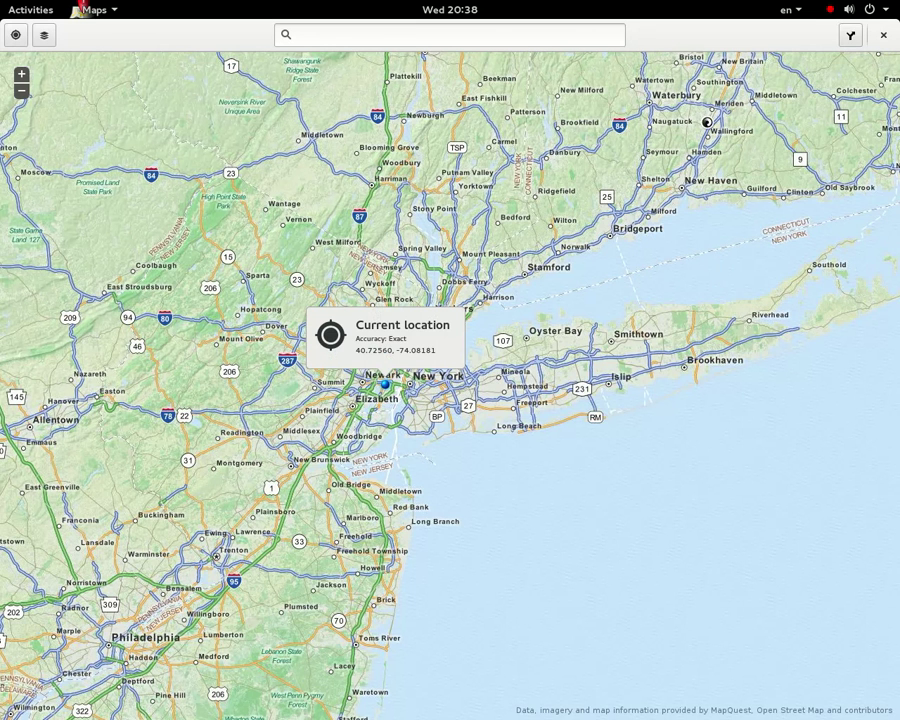
Show the route planner and try the walking, cycling and driving modes, finishing on walking
click(852, 38)
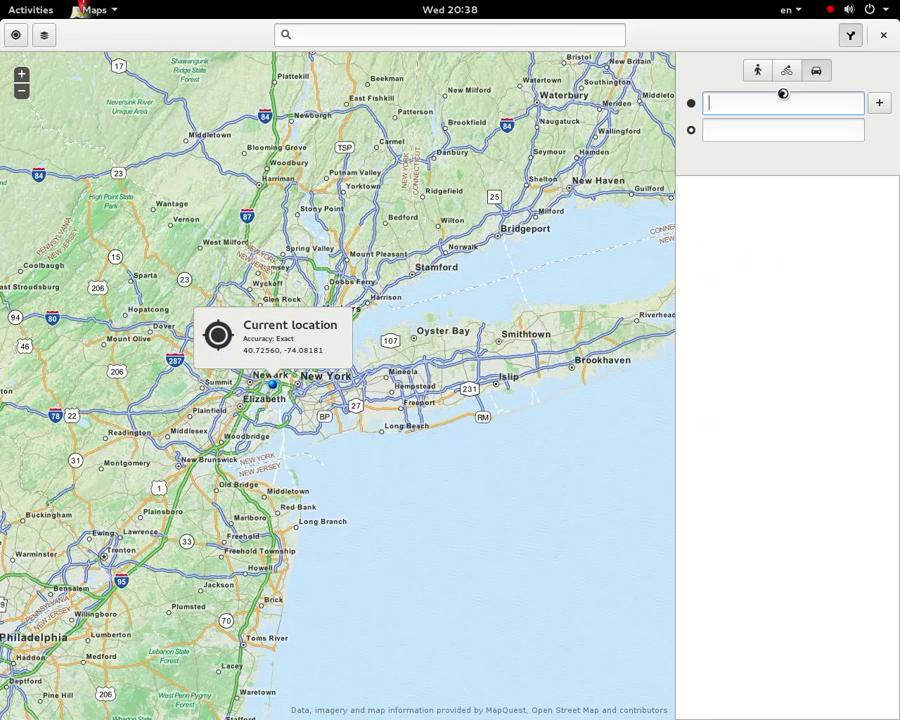
click(757, 71)
click(789, 74)
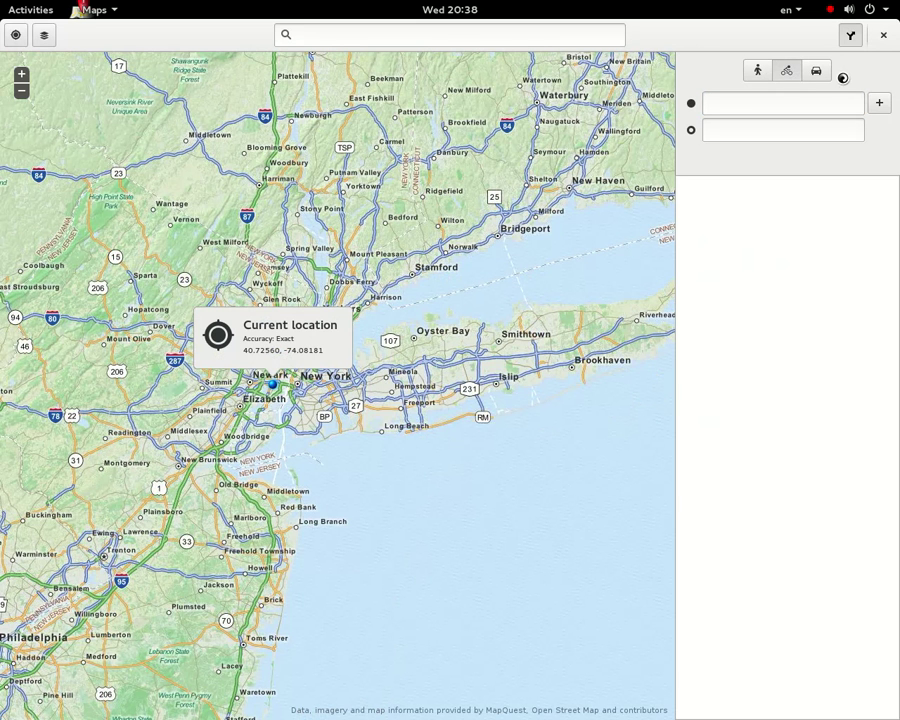
click(818, 72)
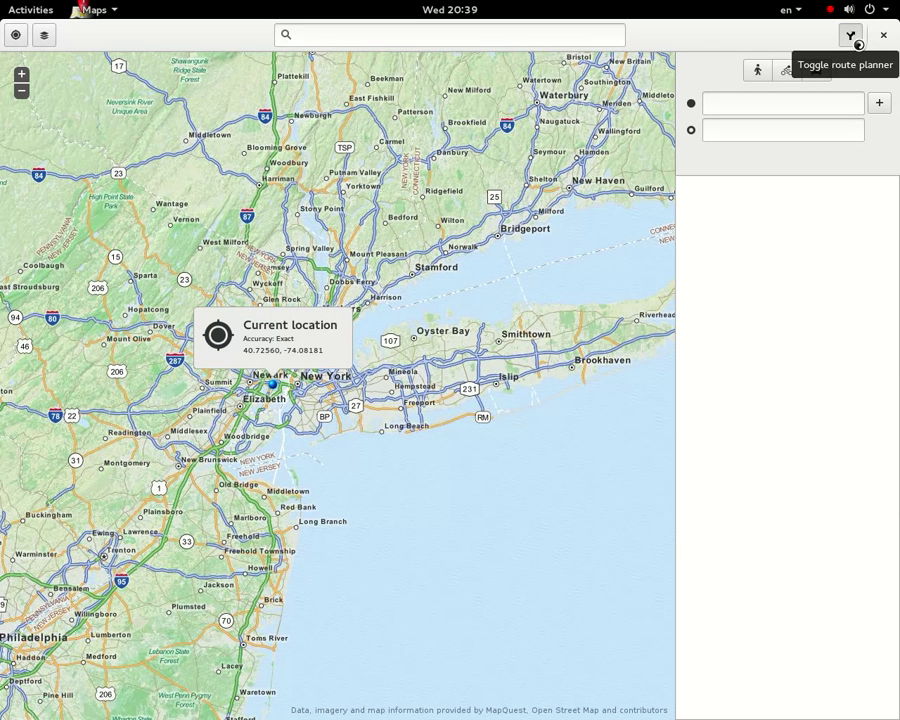
click(765, 74)
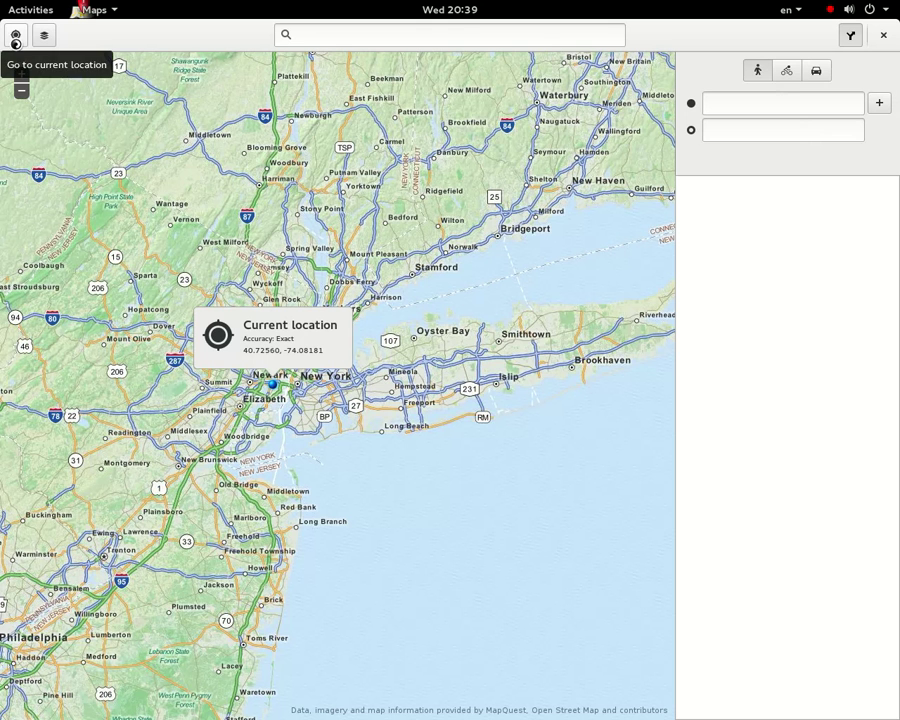
Switch the map to satellite imagery and zoom in closely on the current location marker
click(43, 35)
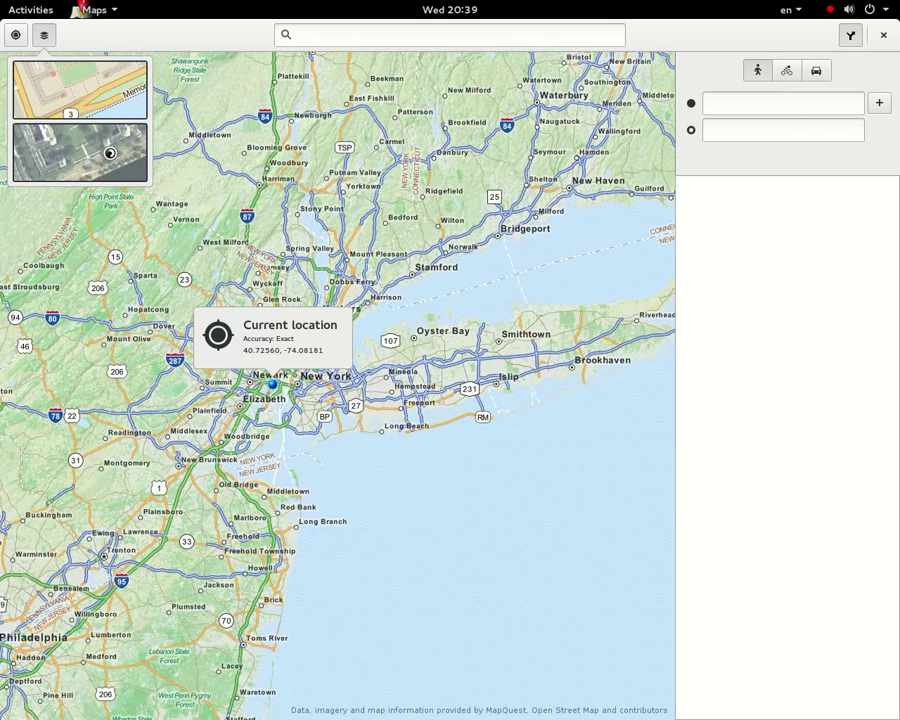
click(110, 153)
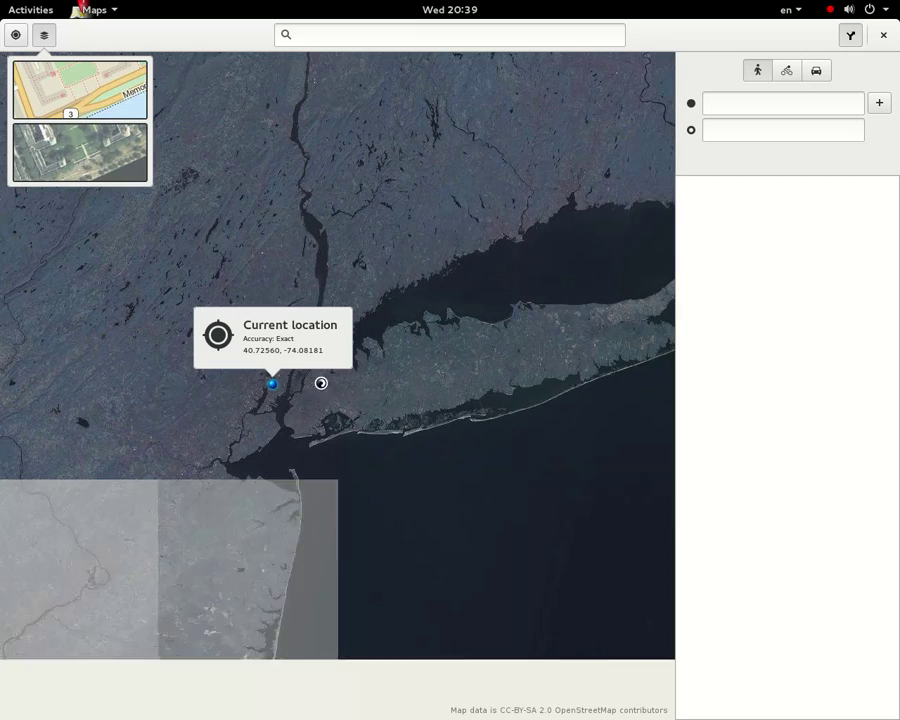
click(270, 391)
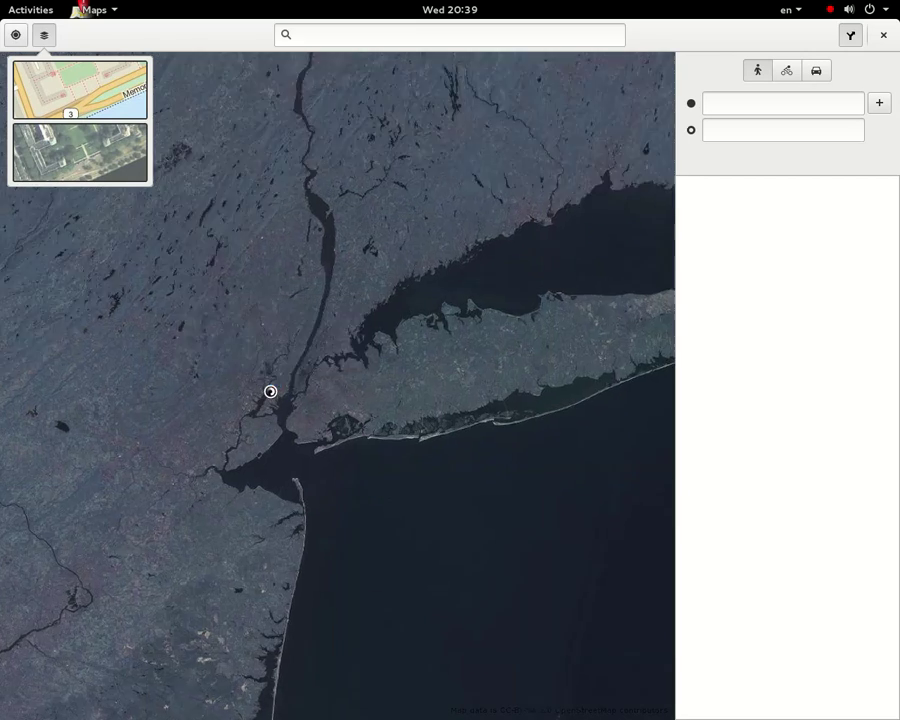
double_click(270, 391)
scroll(296, 408, up, 2)
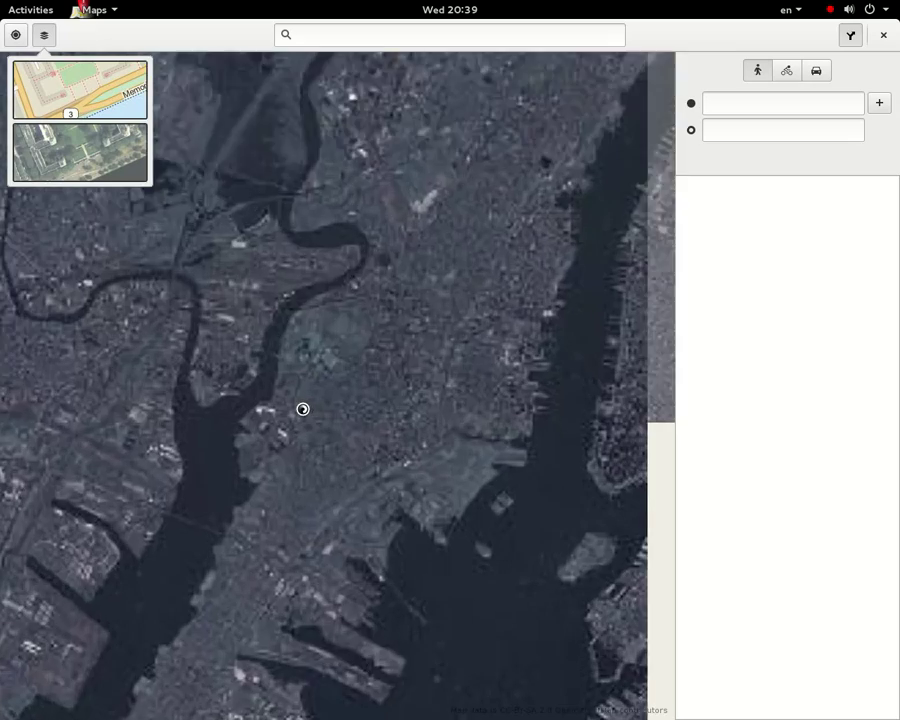
scroll(302, 409, up, 3)
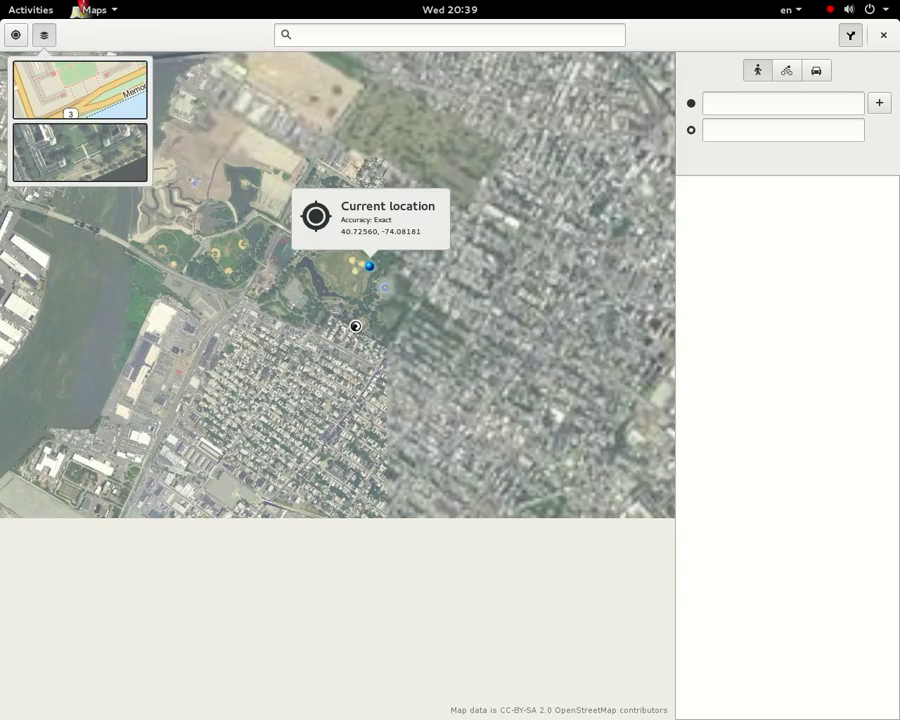
scroll(398, 305, up, 2)
drag(287, 227, 343, 400)
scroll(352, 376, up, 1)
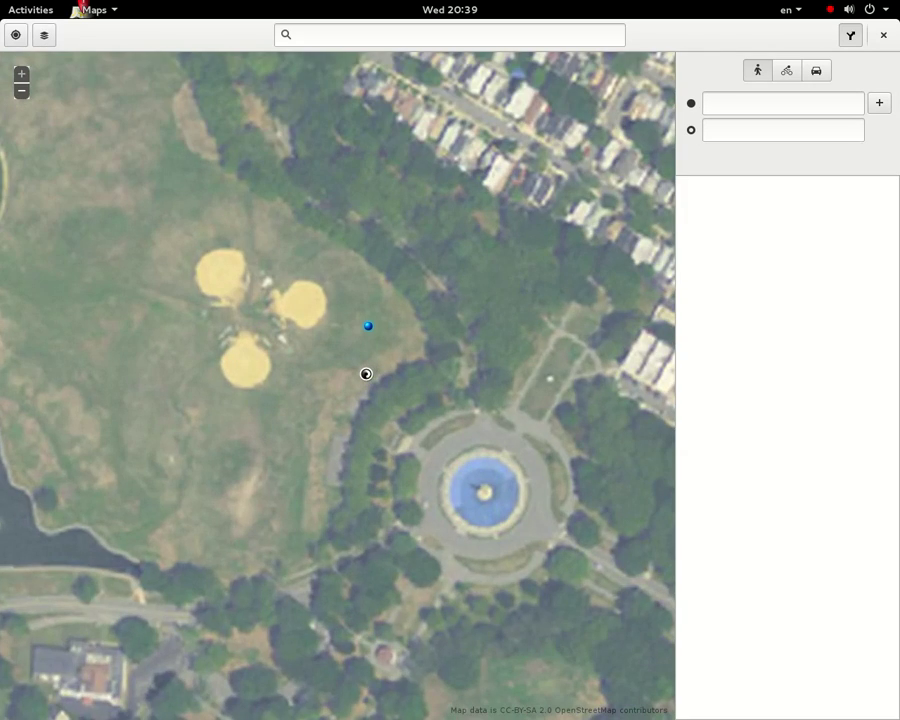
Examine the round fountain, the sports field and the running track near the current location in the satellite imagery
drag(534, 504, 406, 356)
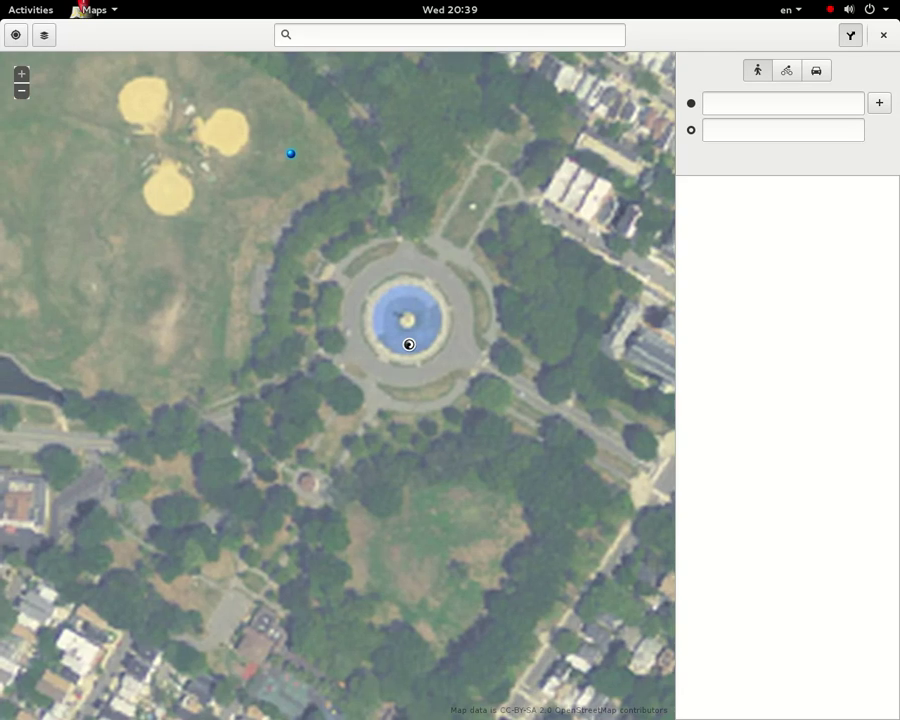
drag(408, 344, 315, 303)
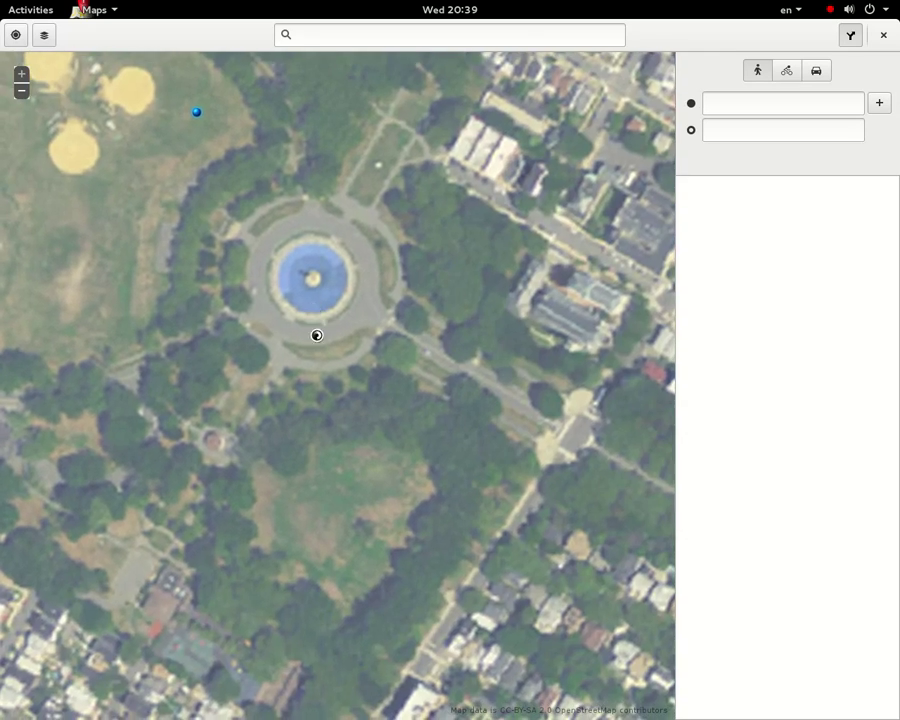
scroll(325, 361, down, 2)
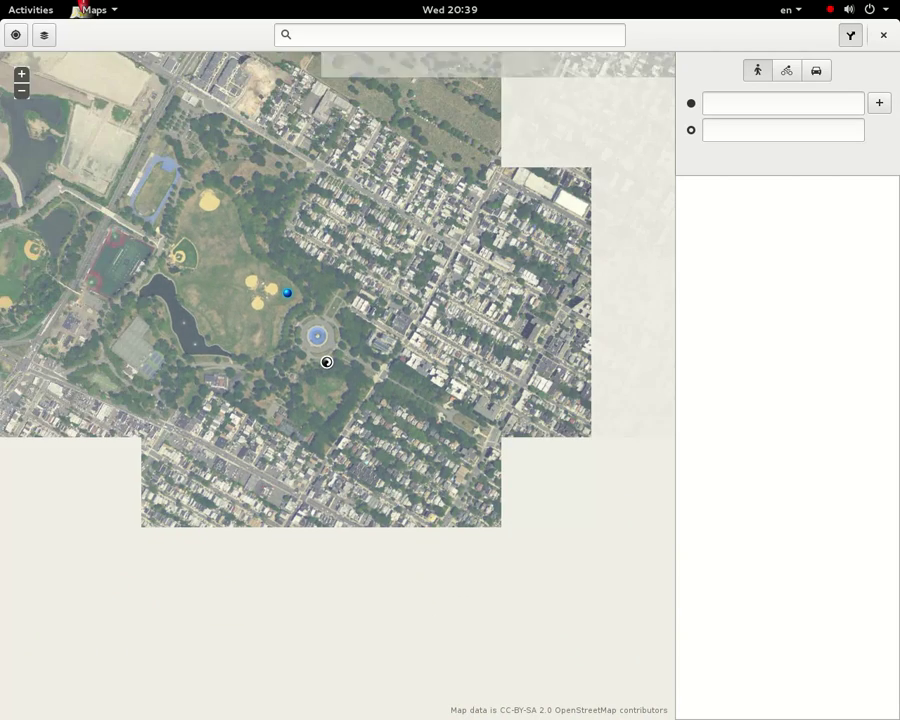
drag(289, 360, 462, 446)
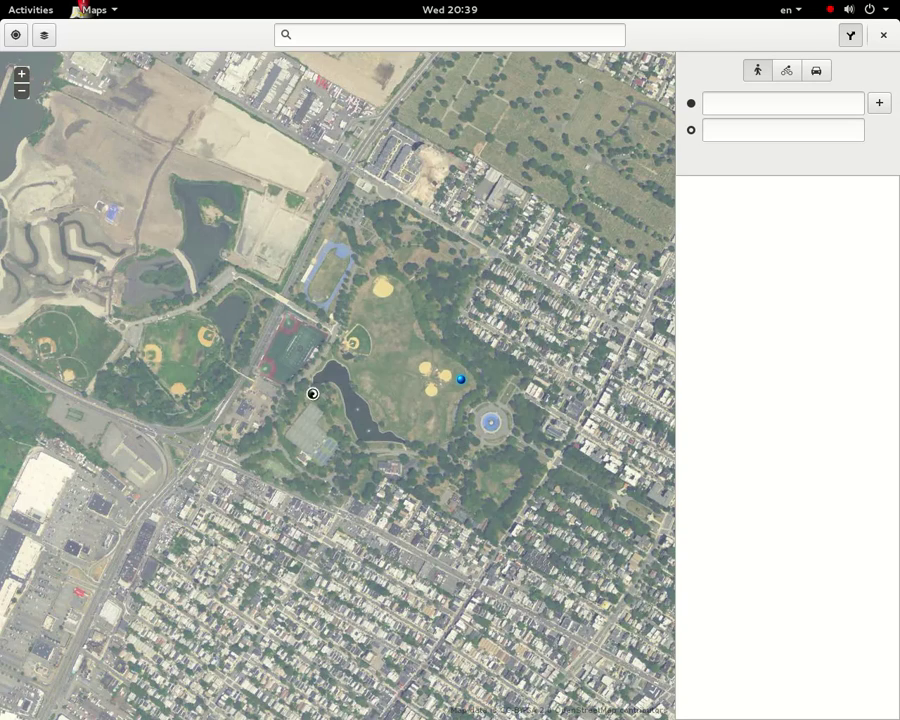
scroll(293, 362, up, 2)
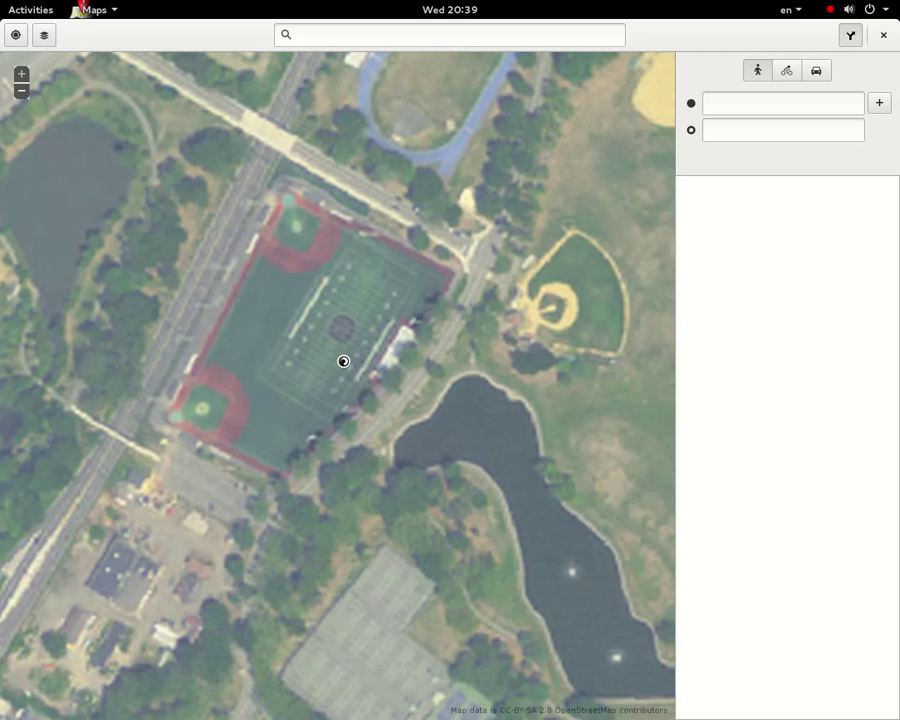
drag(340, 363, 492, 484)
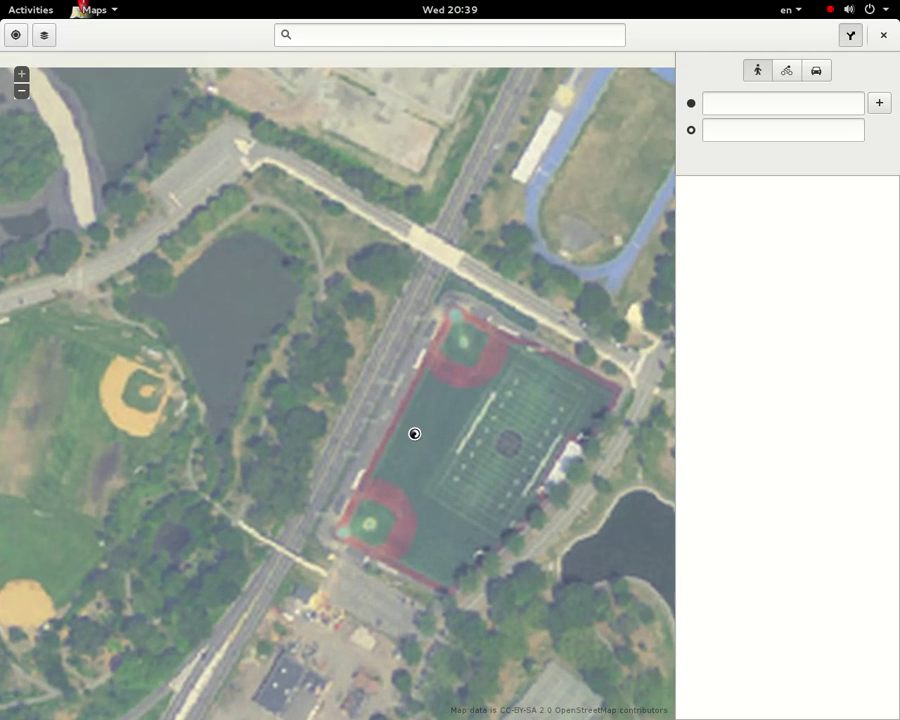
drag(458, 261, 354, 590)
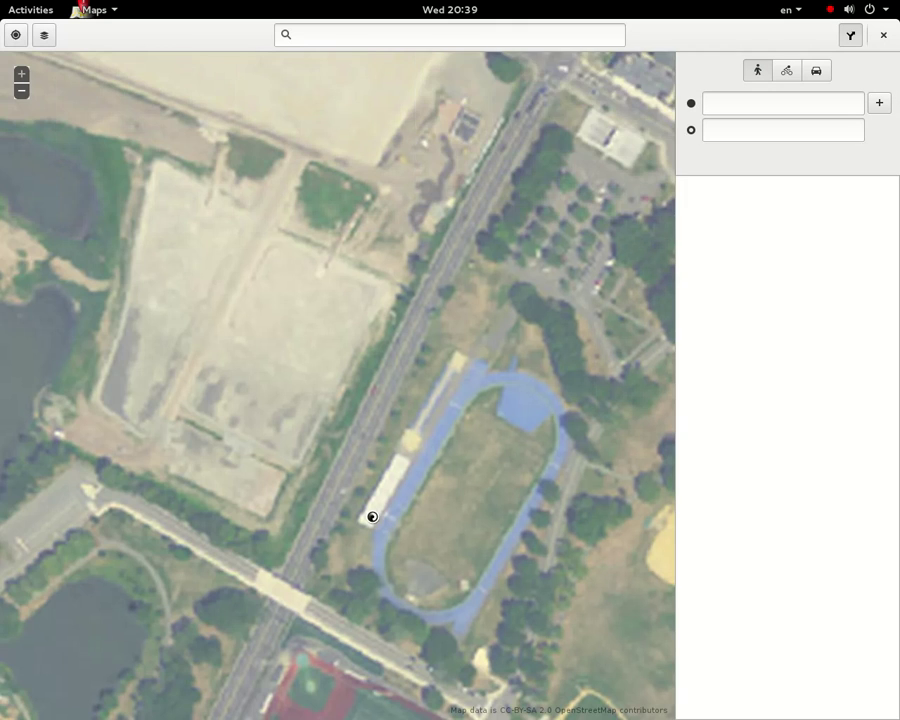
drag(429, 516, 251, 392)
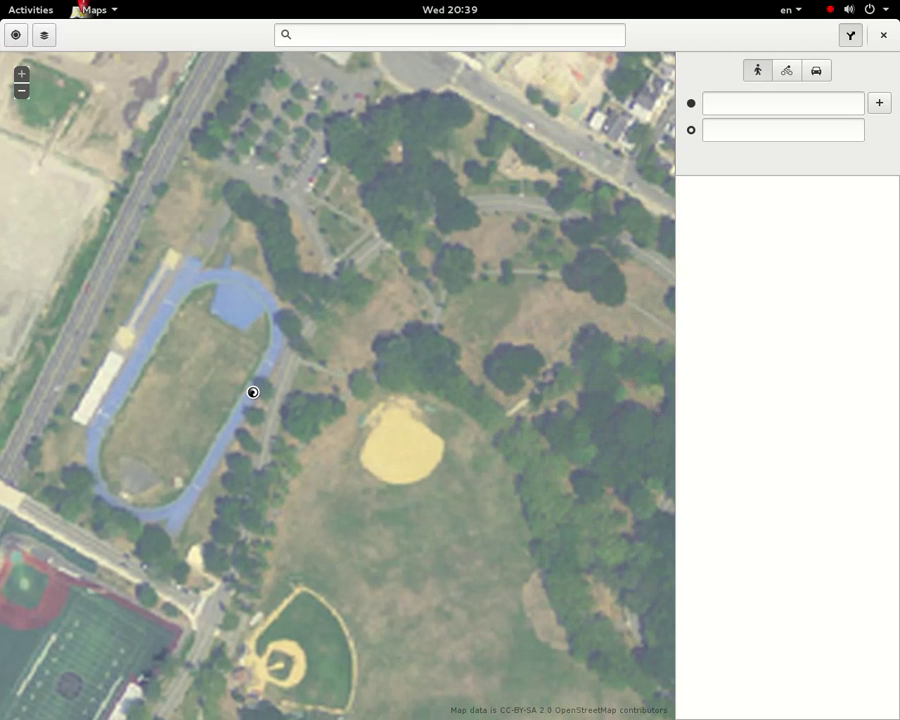
Examine the area north of the park in the satellite imagery, up to a close view of the river bridges
scroll(364, 422, down, 2)
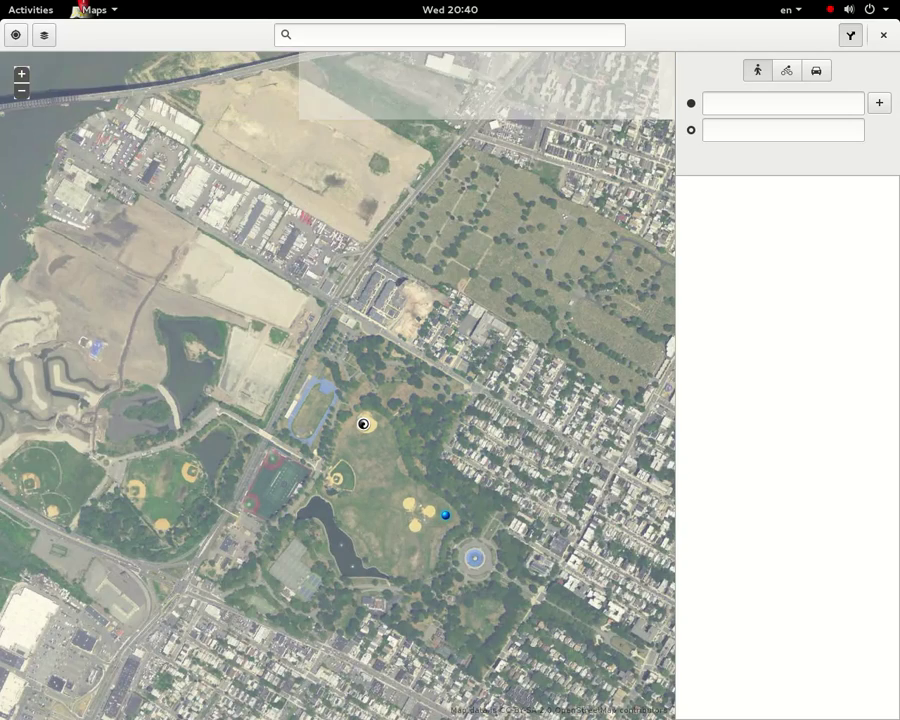
drag(440, 346, 321, 552)
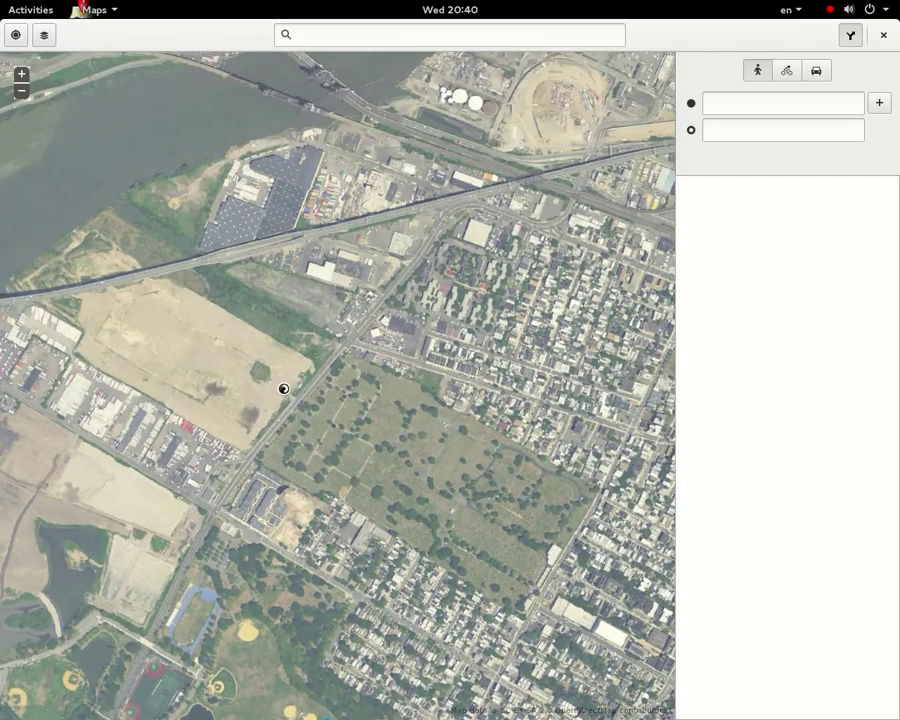
drag(284, 388, 412, 504)
drag(396, 341, 364, 411)
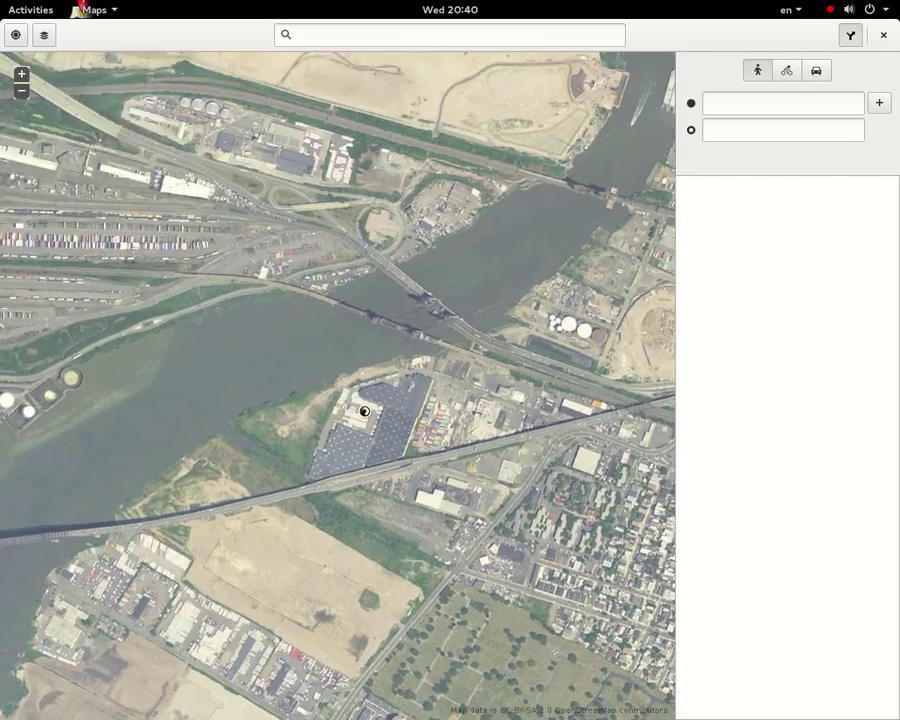
scroll(373, 398, up, 2)
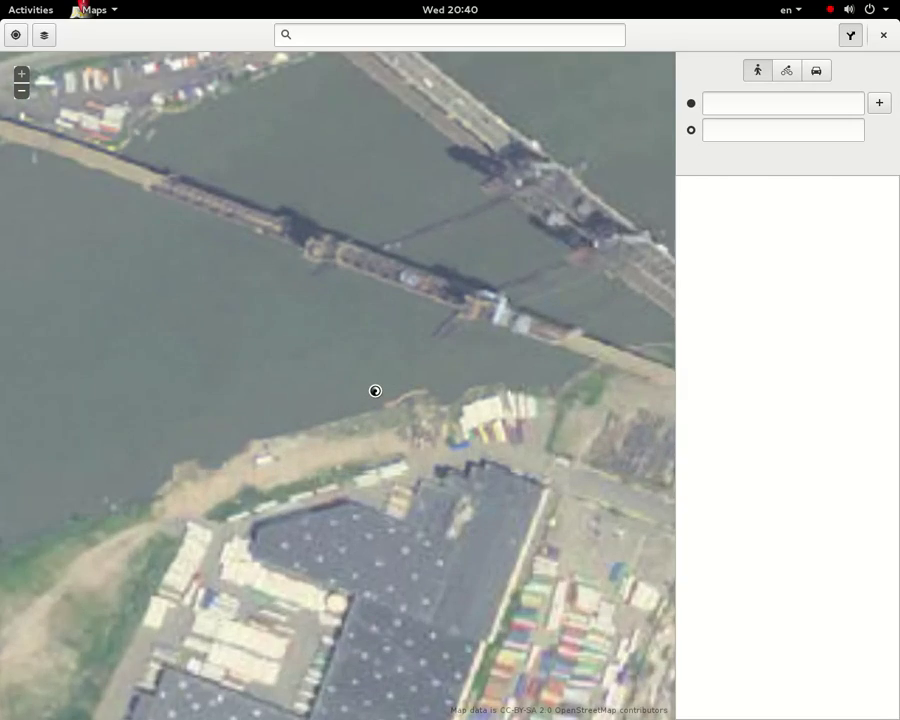
drag(474, 364, 362, 512)
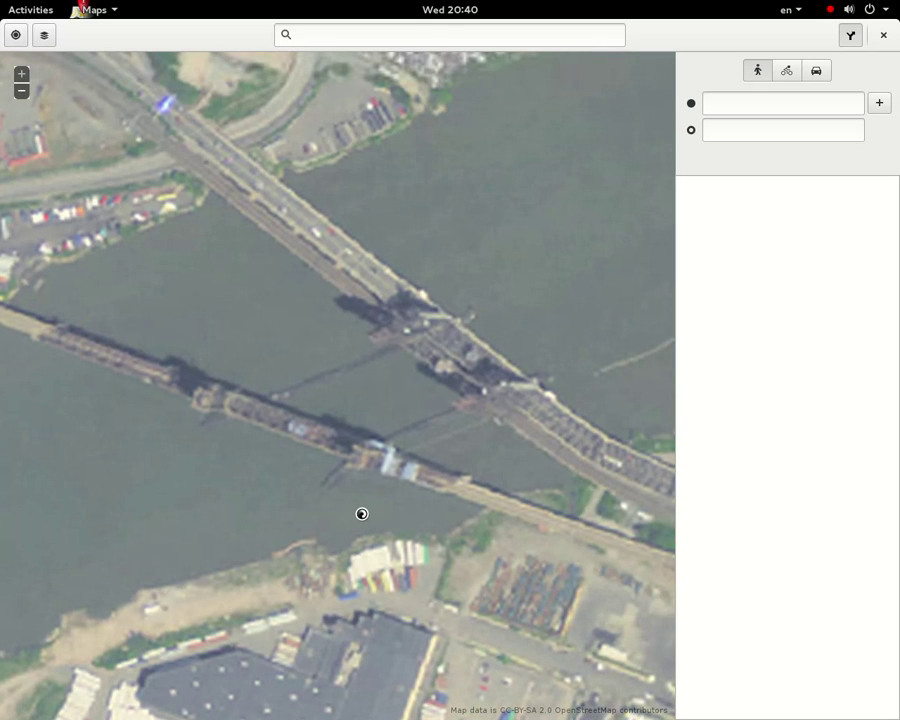
Switch back to the street map and set a point along the Newark Turnpike as the current location with "I'm here!"
click(43, 36)
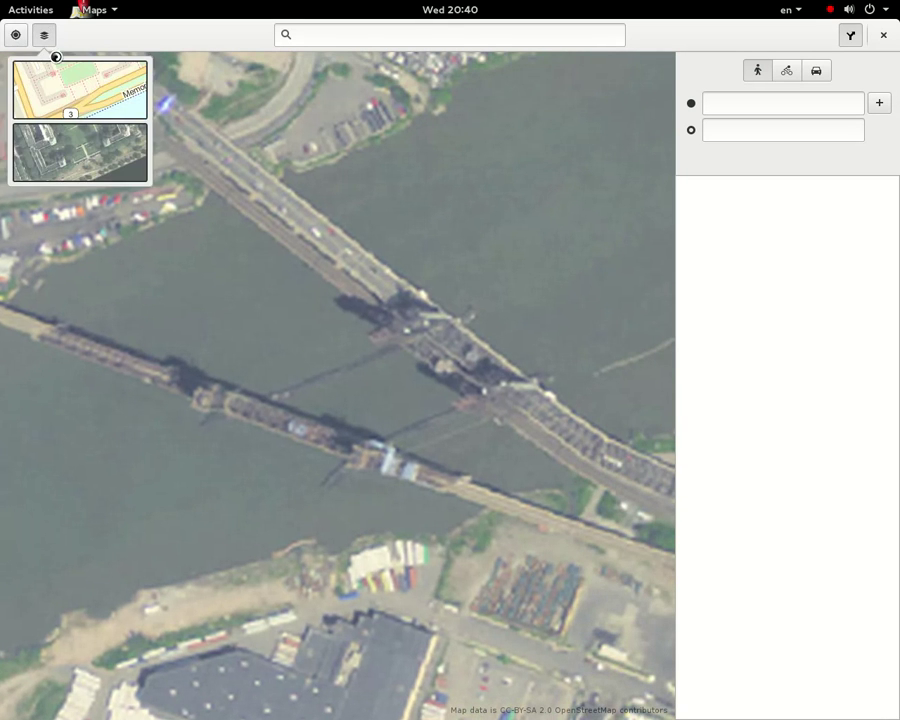
click(83, 106)
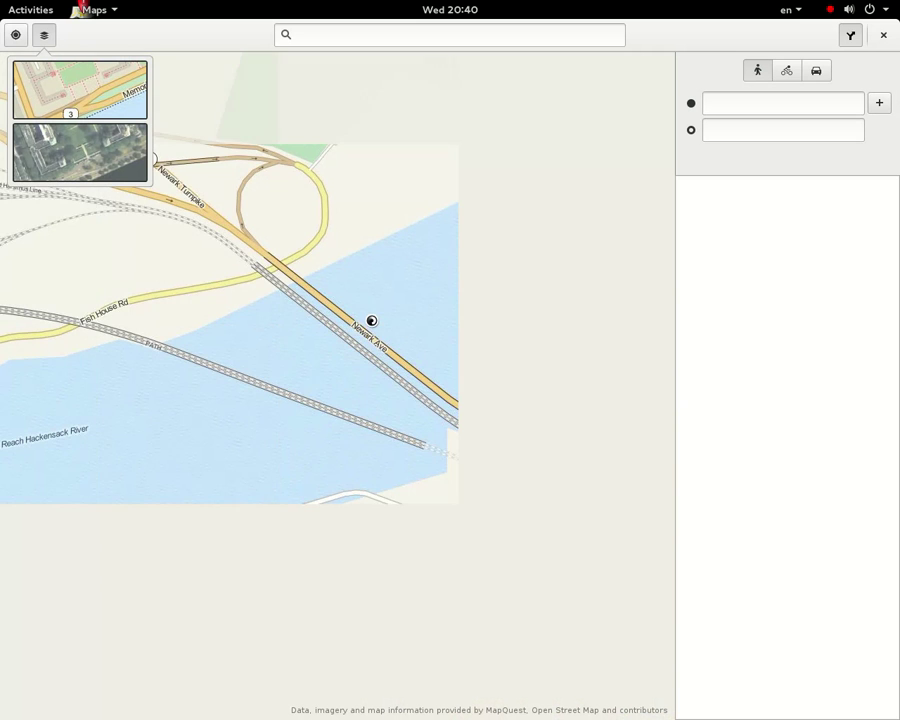
scroll(364, 363, down, 2)
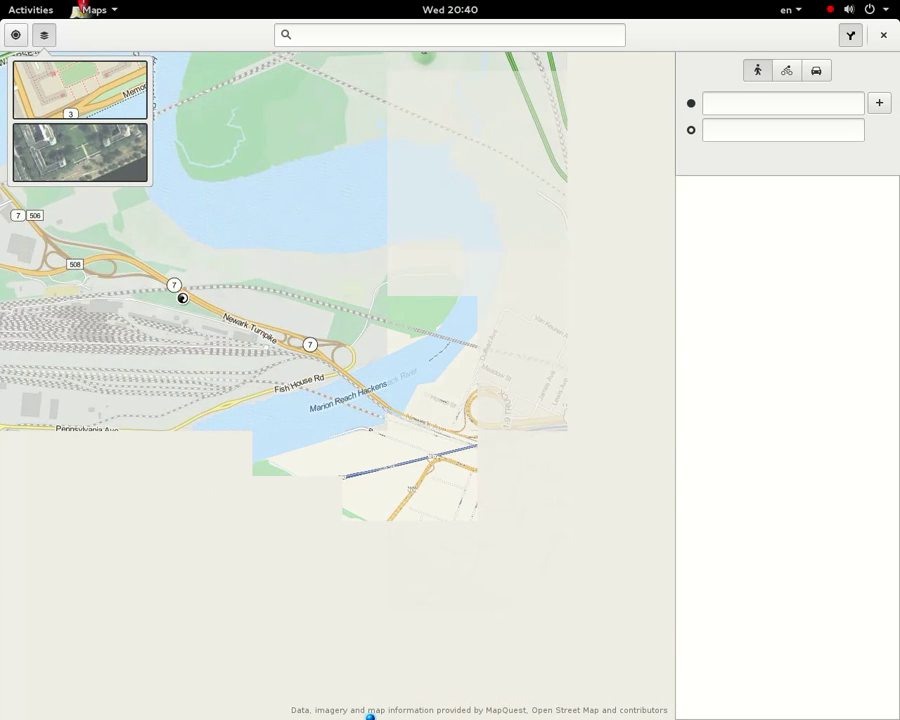
right_click(196, 307)
right_click(199, 307)
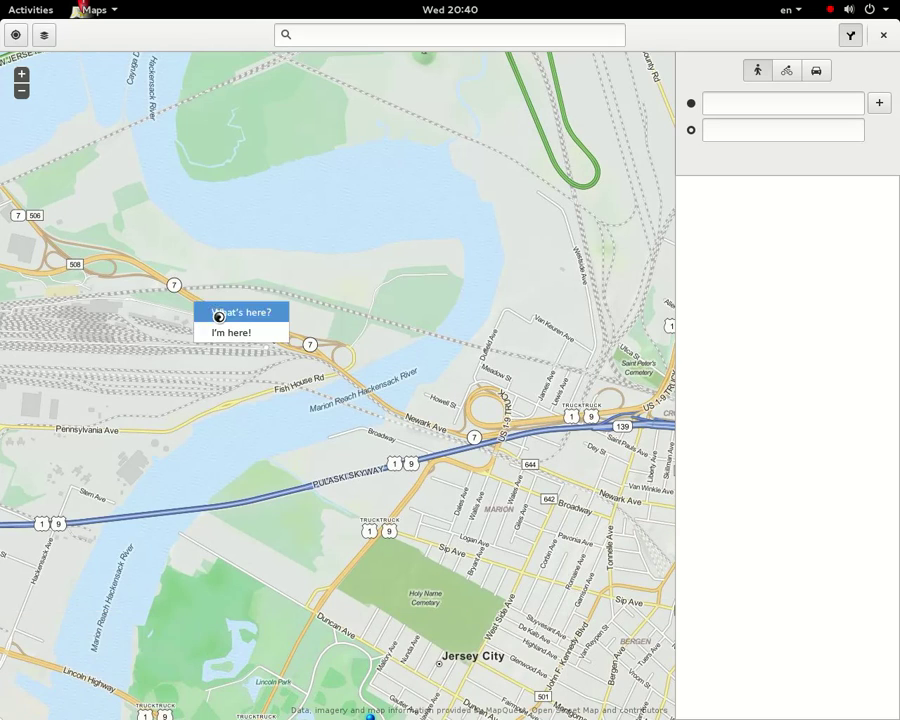
click(222, 333)
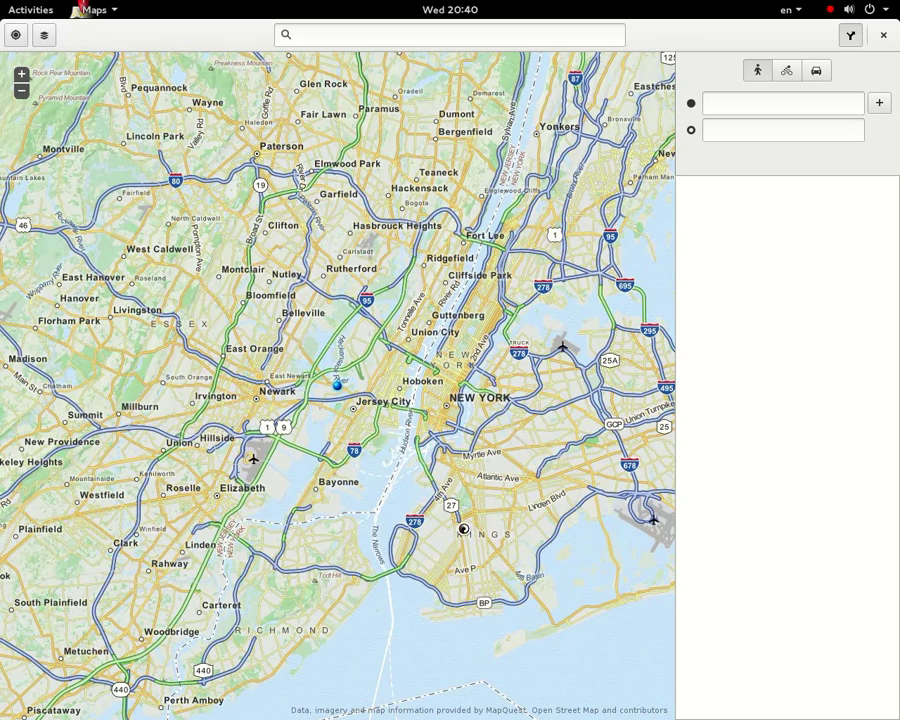
Identify the spot beside Denville on Interstate 80 with "What's here?"
drag(410, 540, 485, 490)
drag(585, 524, 461, 521)
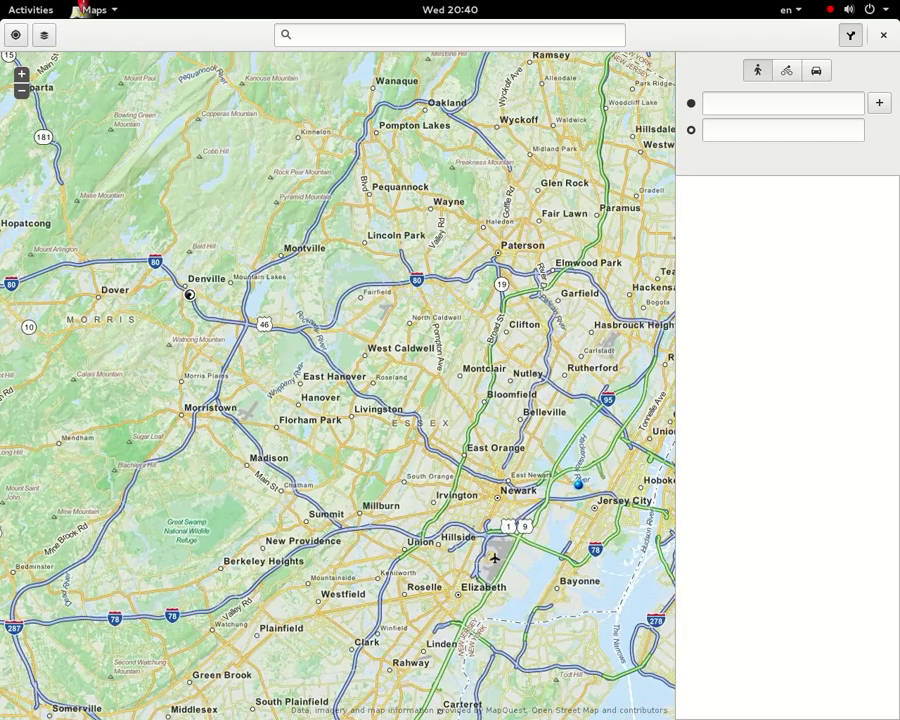
right_click(189, 295)
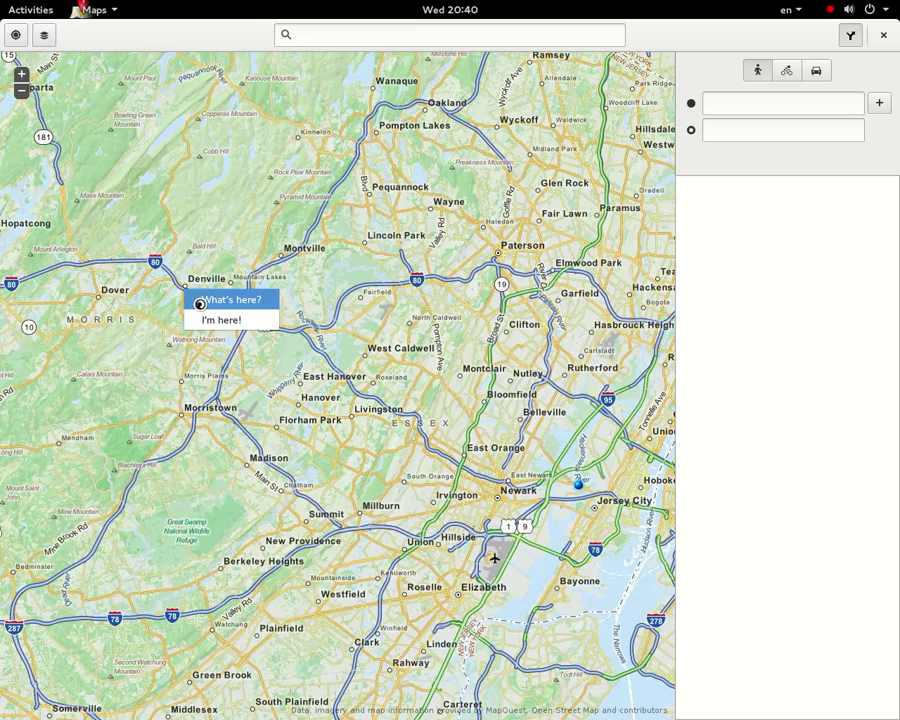
click(199, 302)
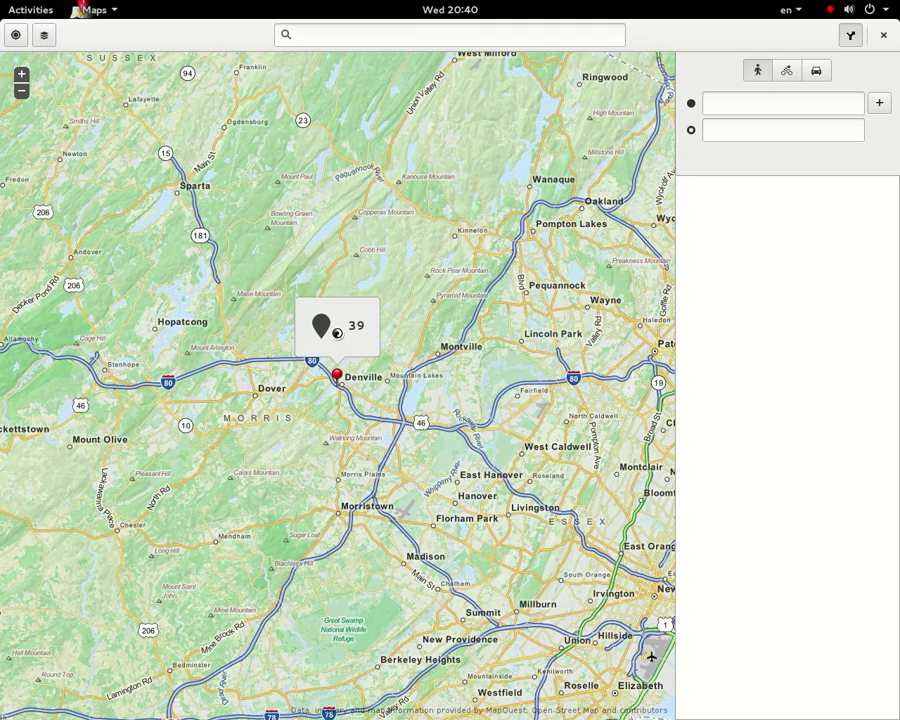
Reopen the label of the pin beside Denville and view the area between it and the current location marker
drag(495, 503, 291, 458)
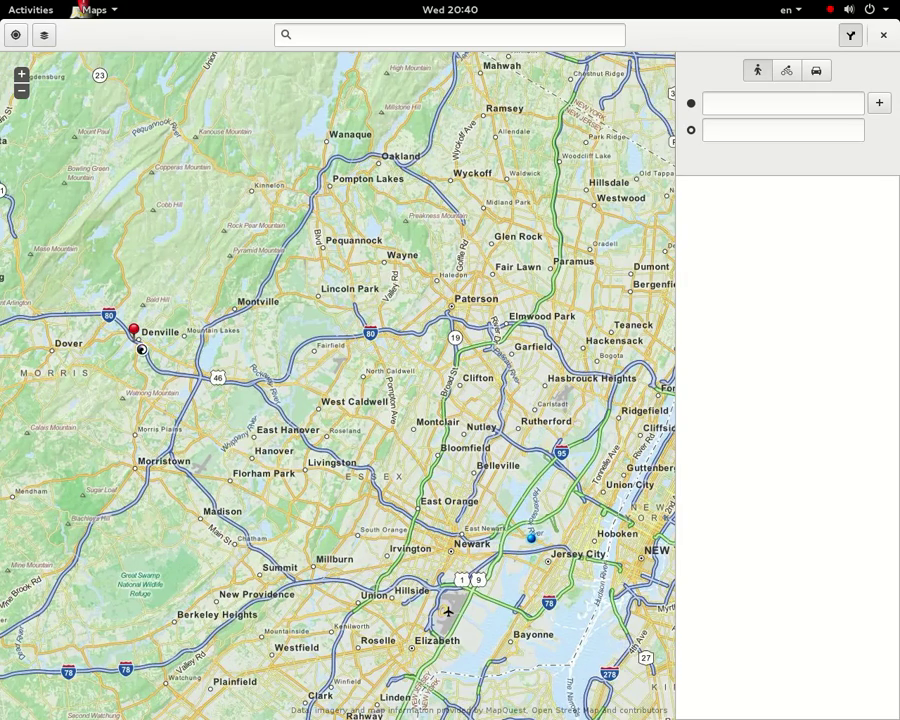
click(134, 329)
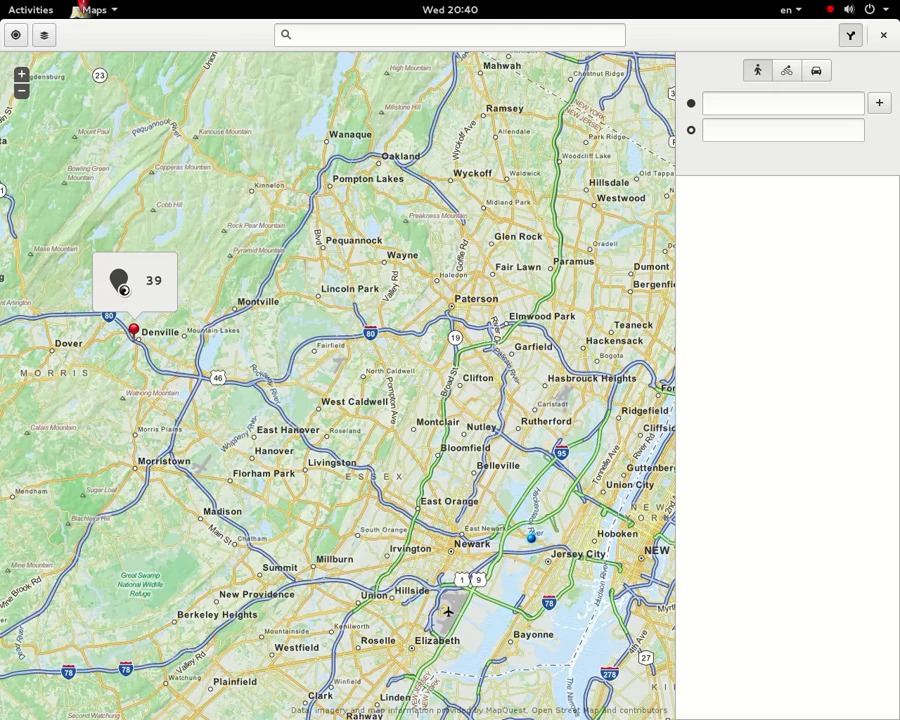
scroll(139, 355, up, 1)
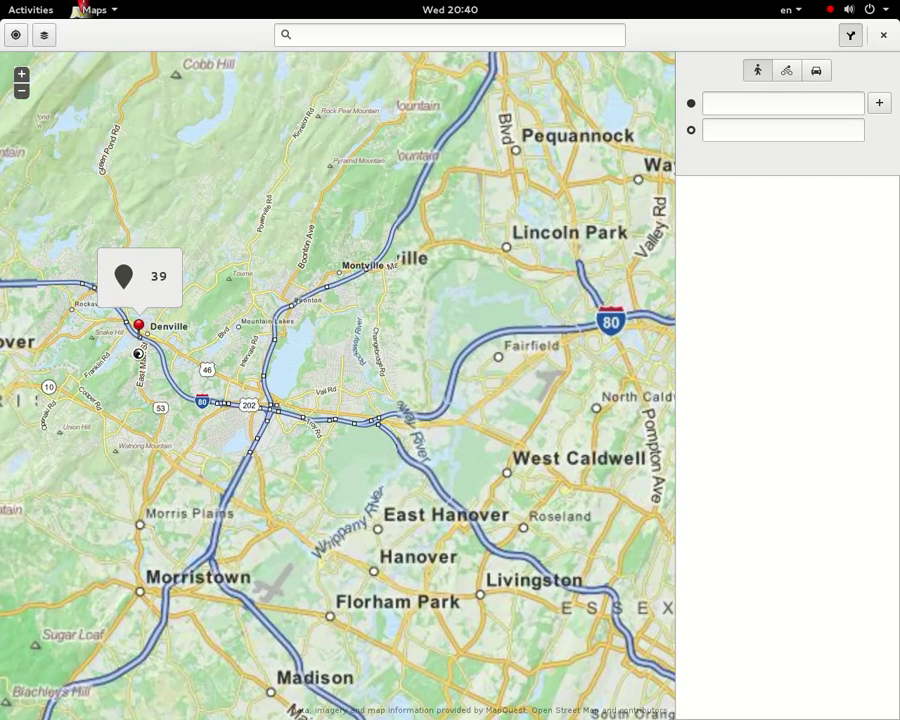
scroll(372, 482, down, 1)
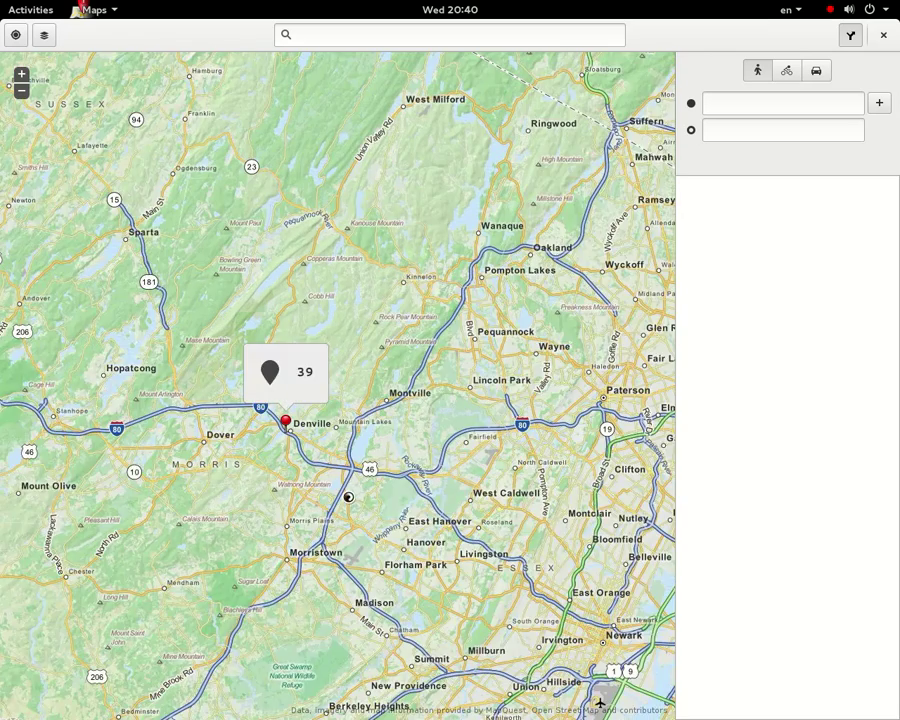
drag(344, 492, 238, 492)
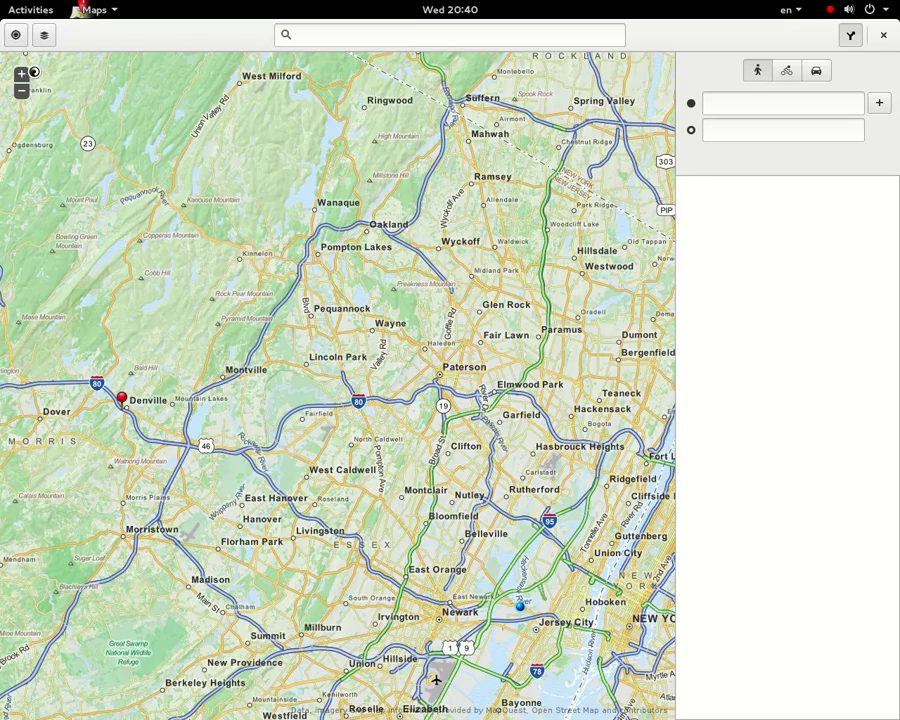
click(22, 75)
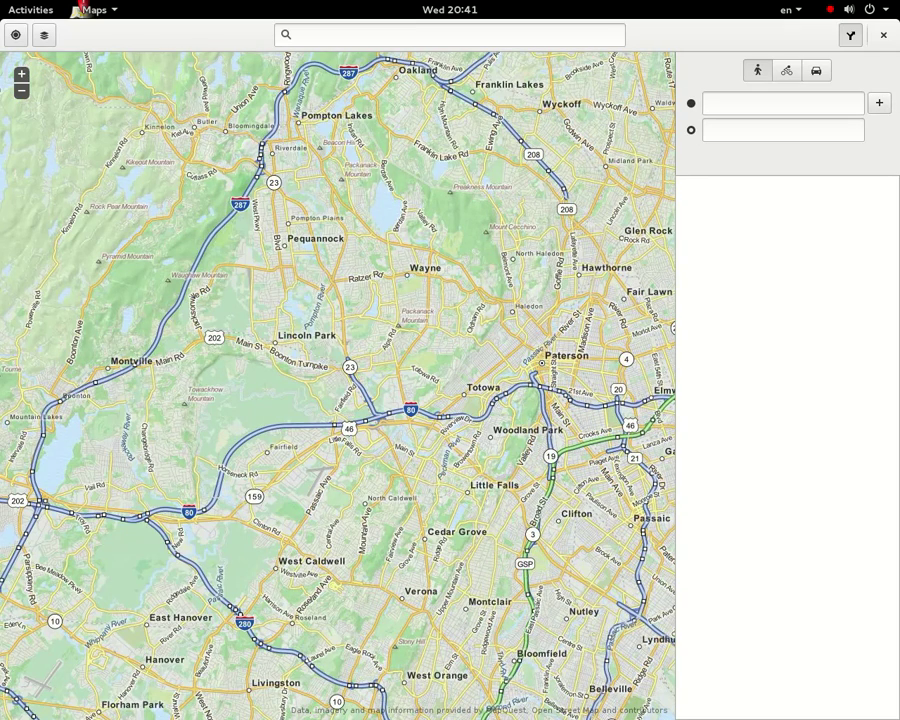
Add two intermediate stops to the route and enter 39 as its starting point
click(887, 109)
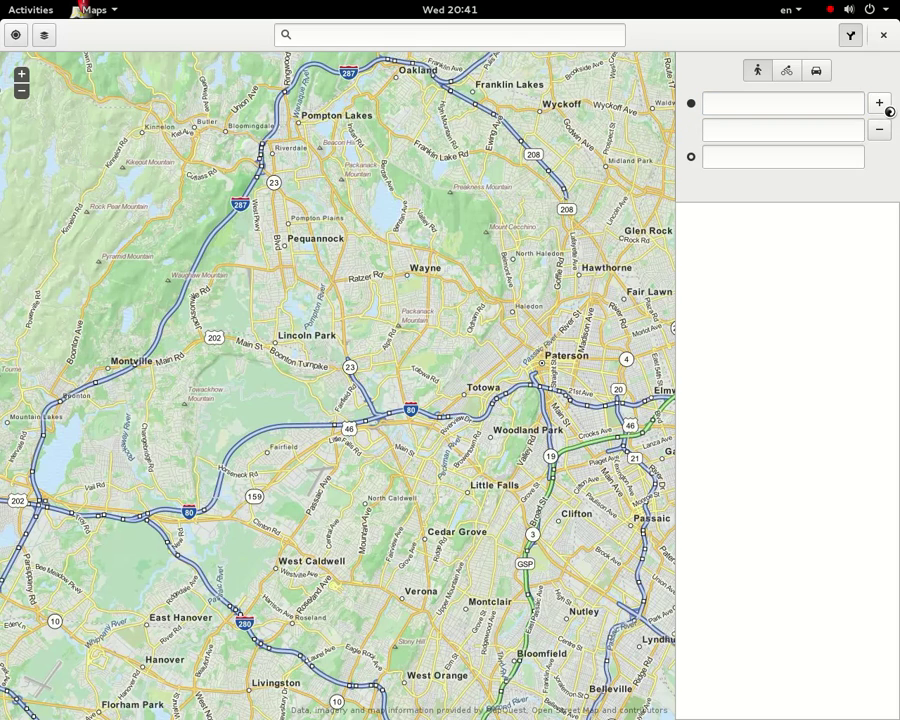
click(884, 108)
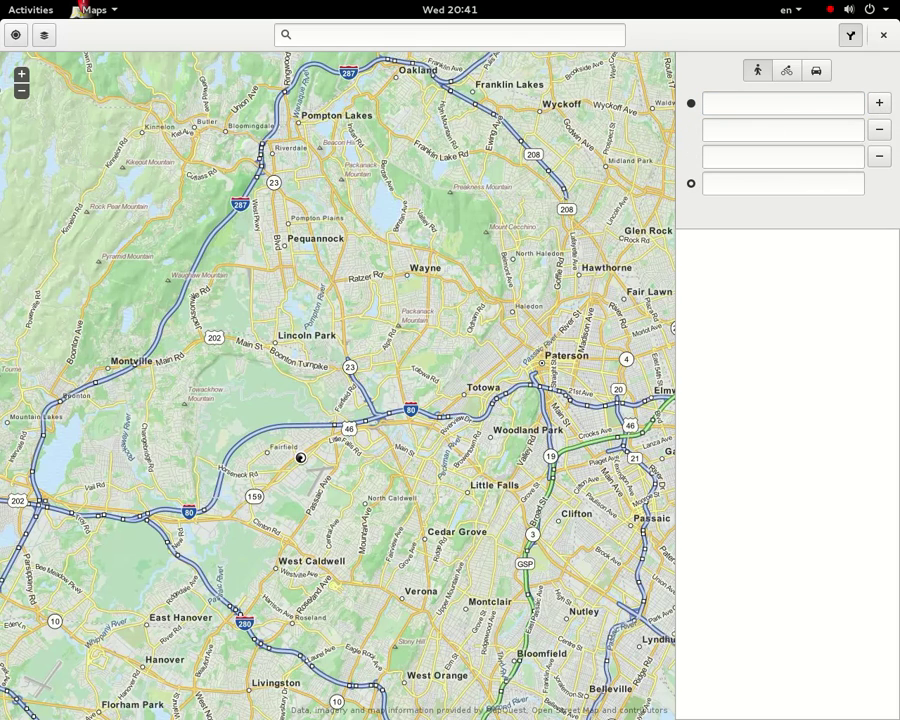
scroll(301, 458, down, 1)
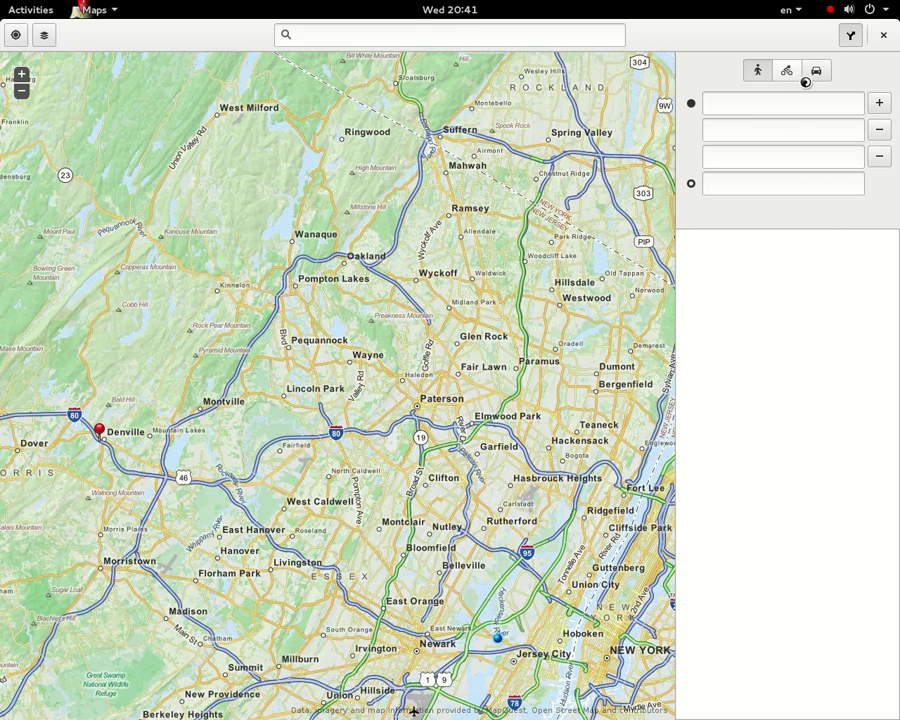
click(730, 112)
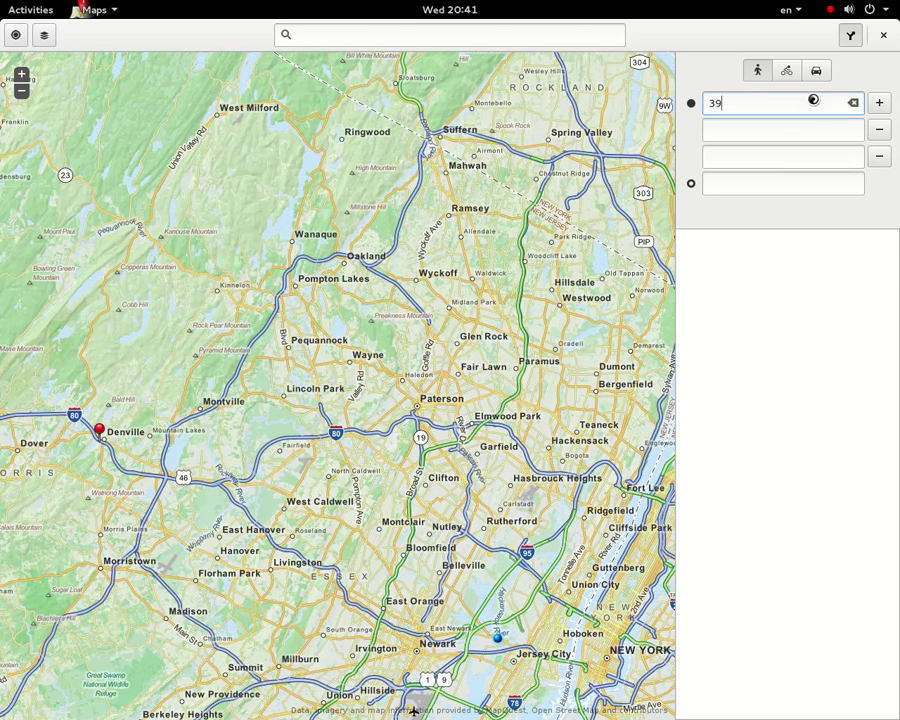
Reduce the route to a single intermediate stop and set its travel mode to car
click(886, 105)
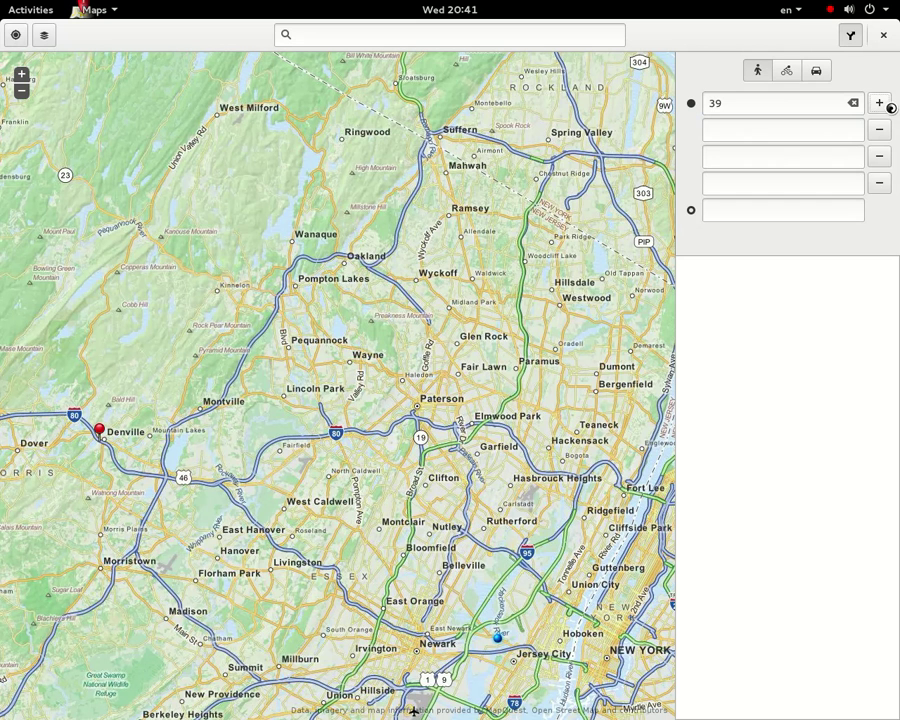
click(886, 185)
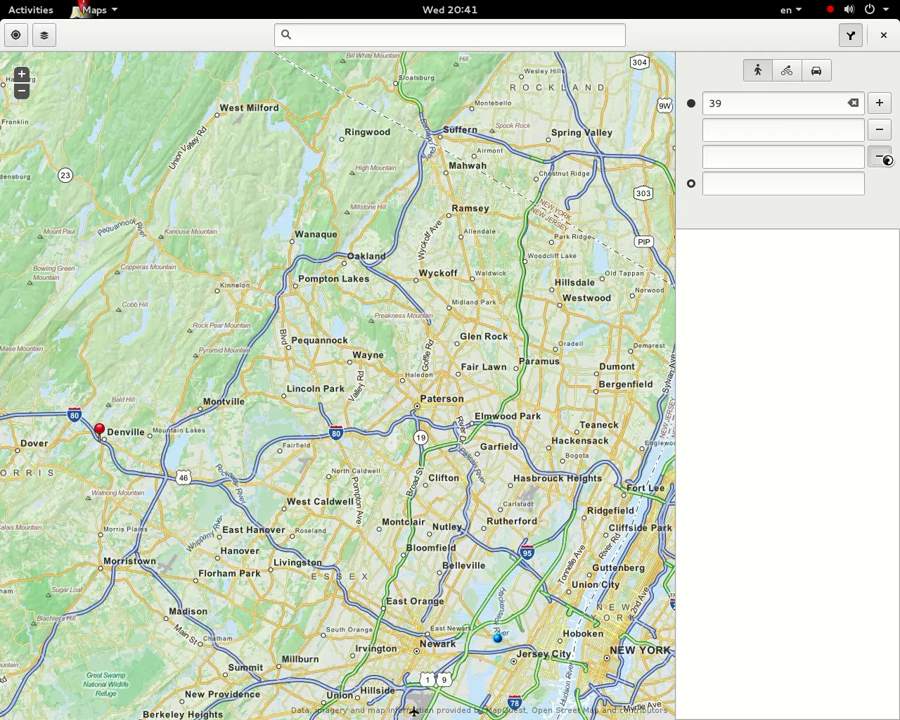
click(879, 156)
click(818, 74)
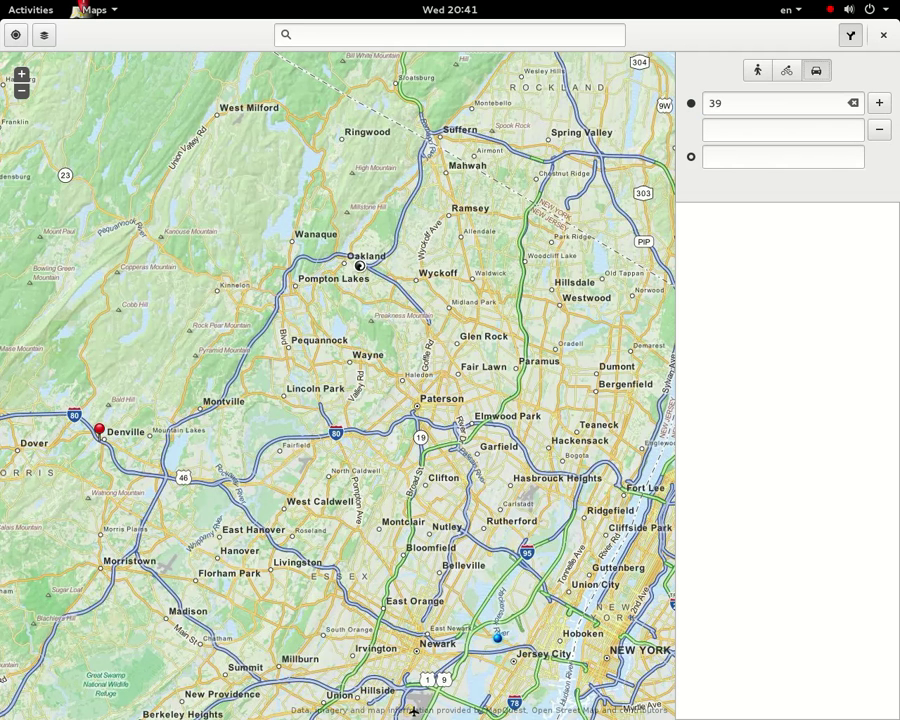
Look up the spot beside Oakland with "What's here?" and enter 58 as the route's intermediate stop
right_click(360, 263)
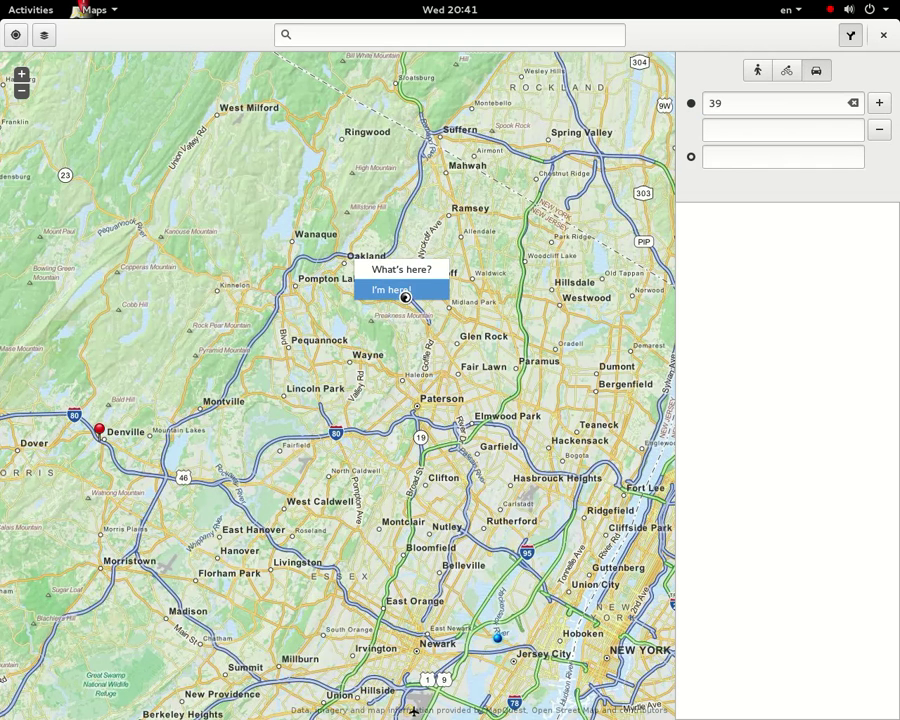
click(402, 289)
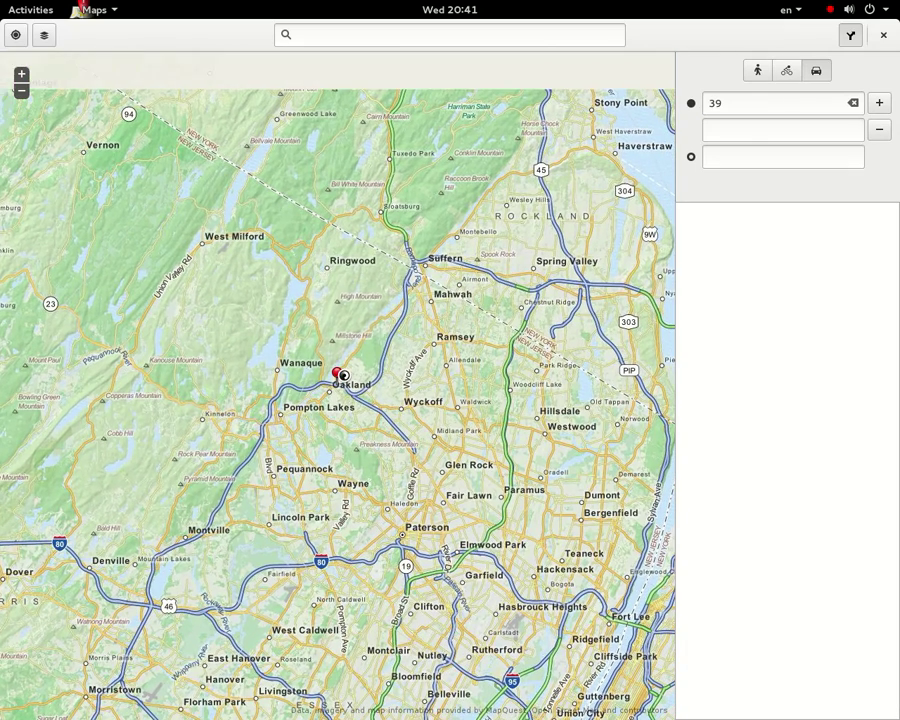
click(732, 131)
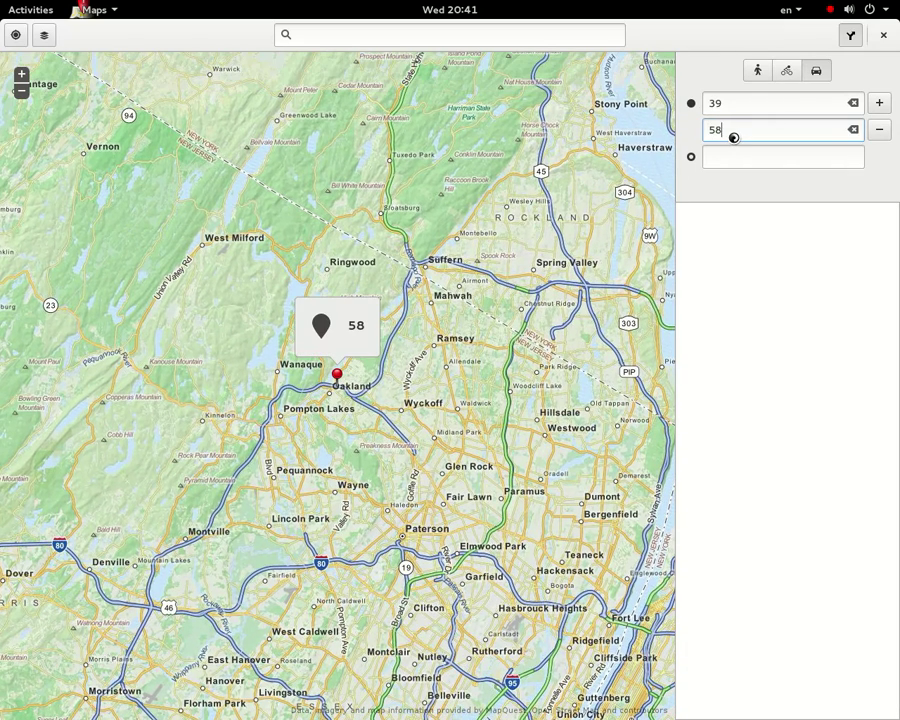
click(740, 163)
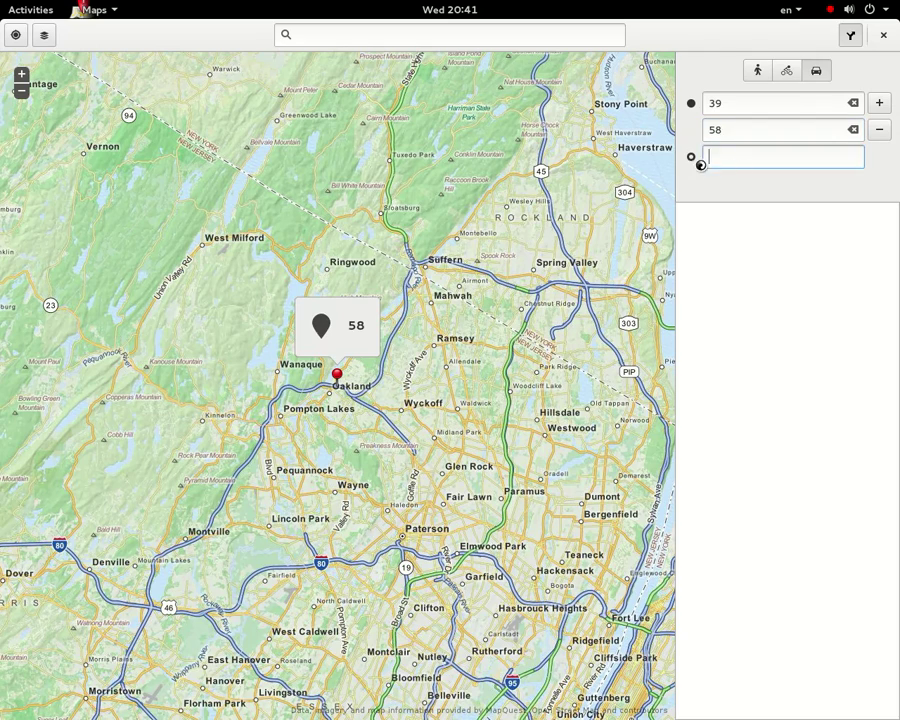
Hide and reopen the route planner, and try the bicycle and walking modes before returning to car
click(855, 42)
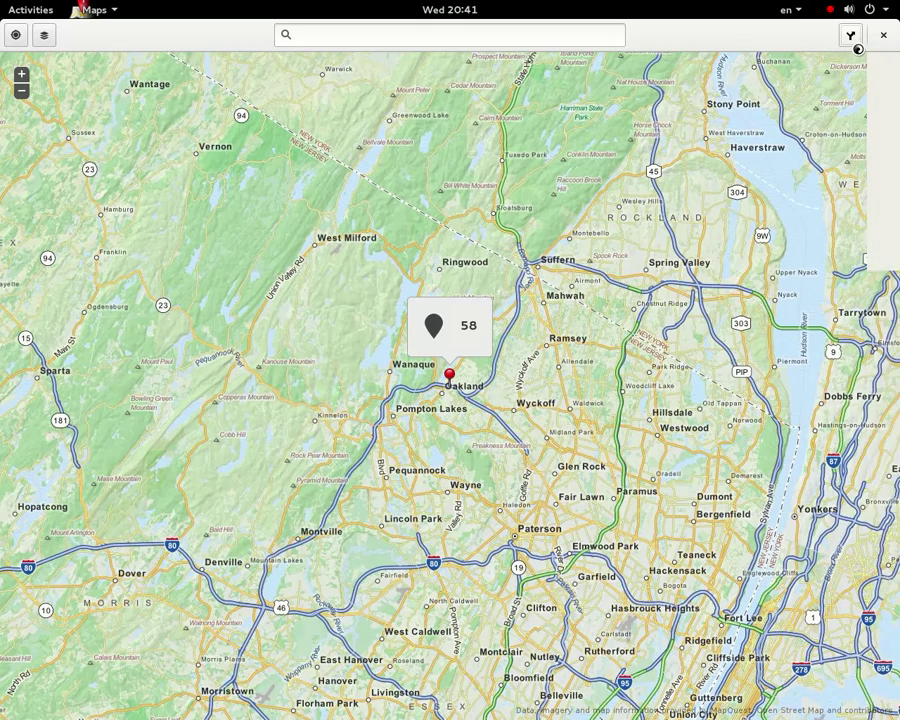
click(855, 43)
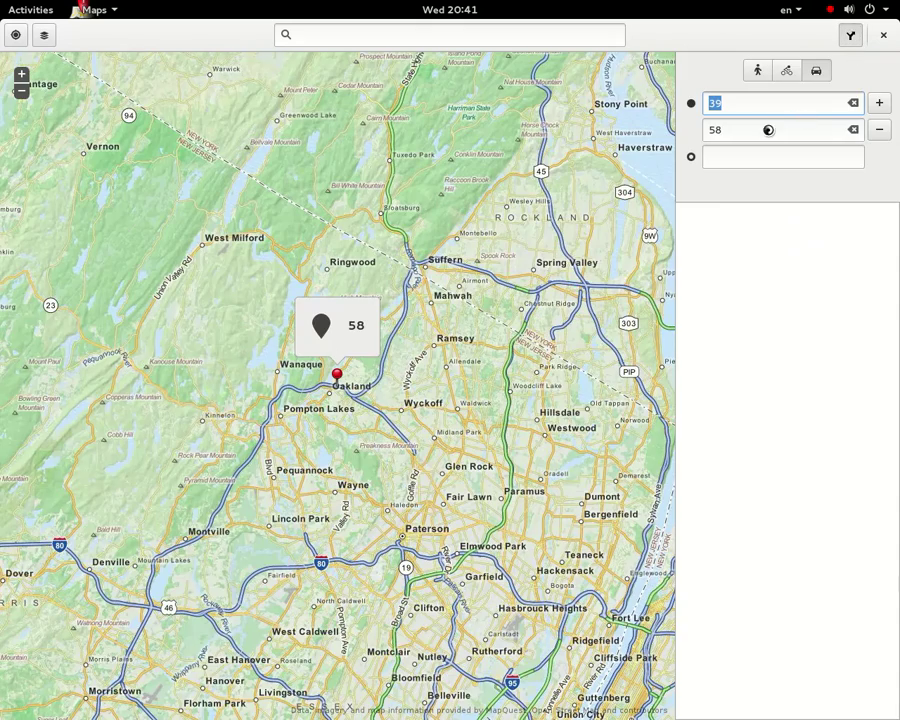
click(784, 74)
click(757, 74)
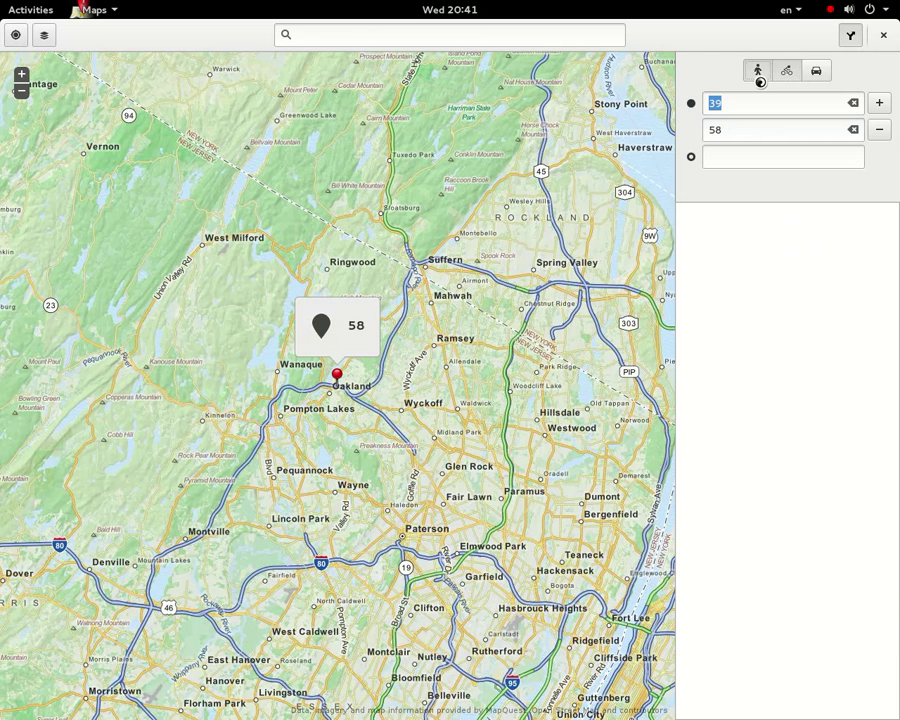
click(816, 74)
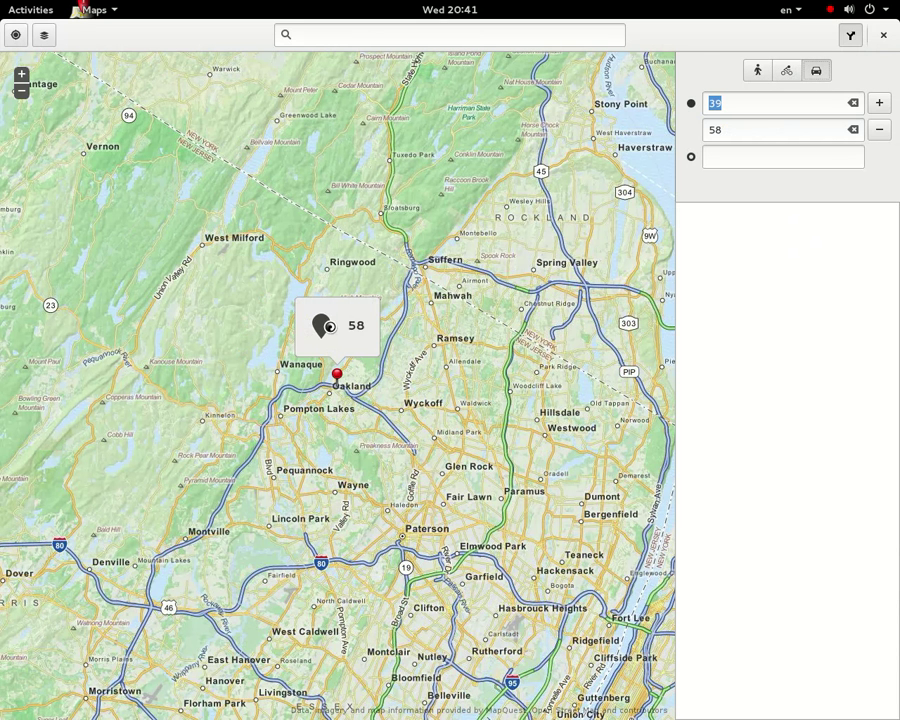
click(47, 40)
click(55, 50)
Search for 58 as the route's destination and choose "58, Zambales, Philippines"
click(814, 166)
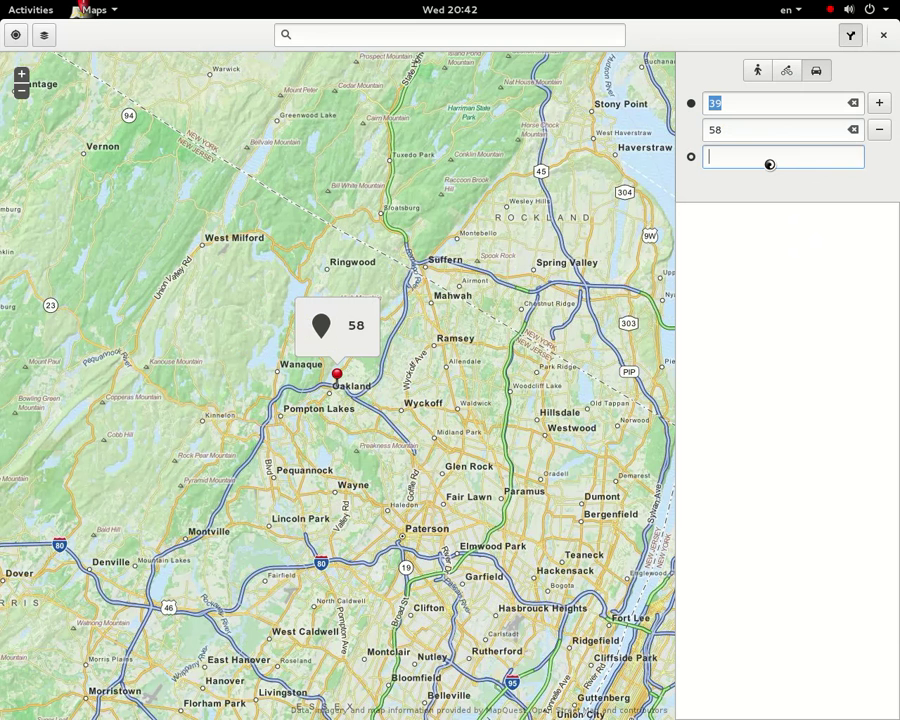
key(Return)
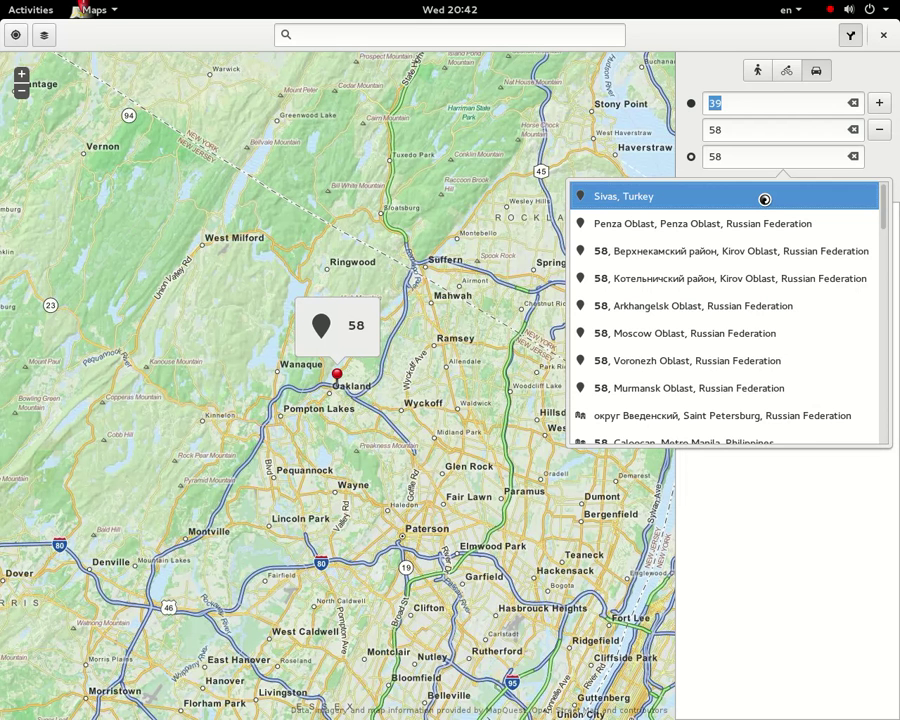
scroll(649, 365, down, 5)
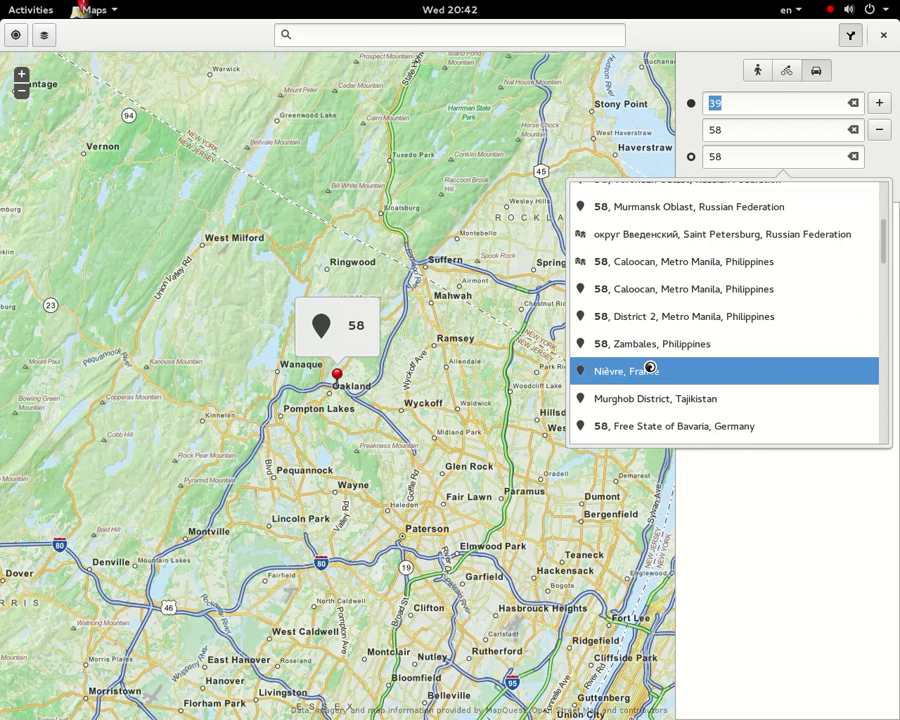
click(653, 354)
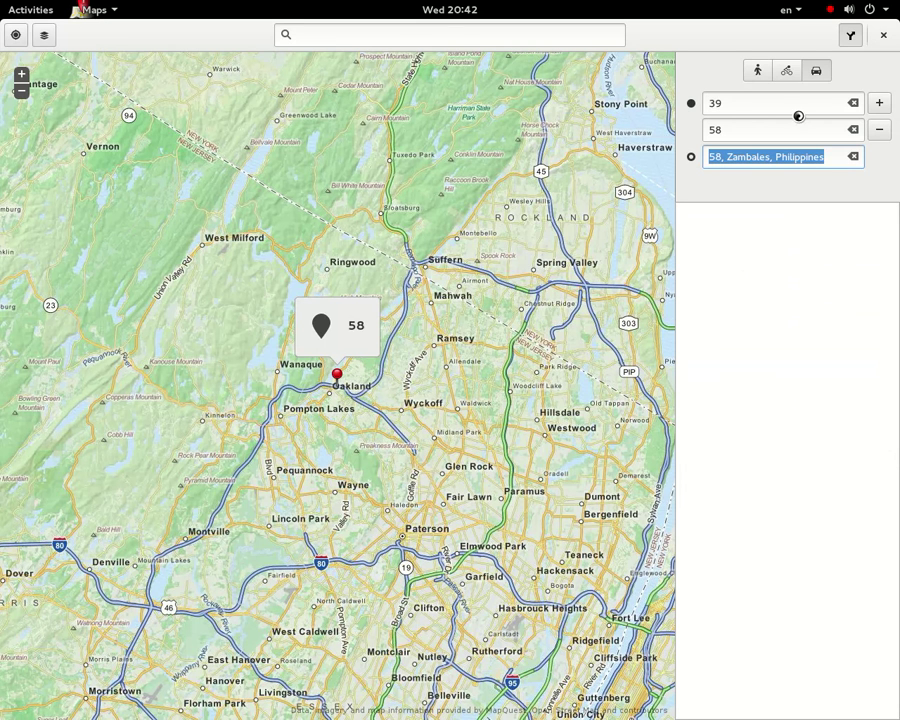
Identify the spot between Suffern and Airmont on the map with "What's here?"
click(756, 109)
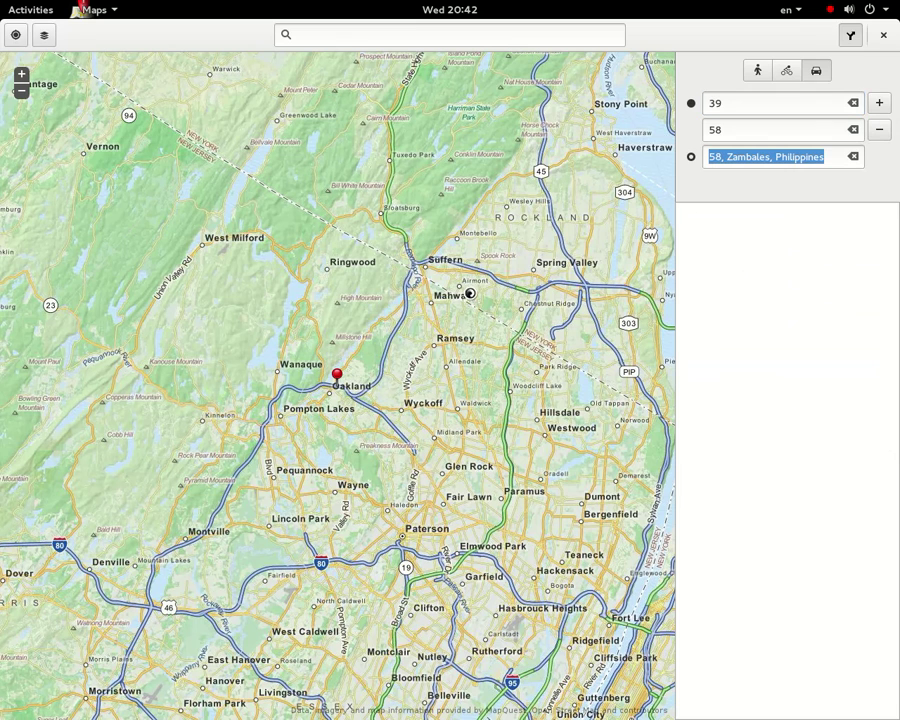
right_click(471, 276)
click(494, 281)
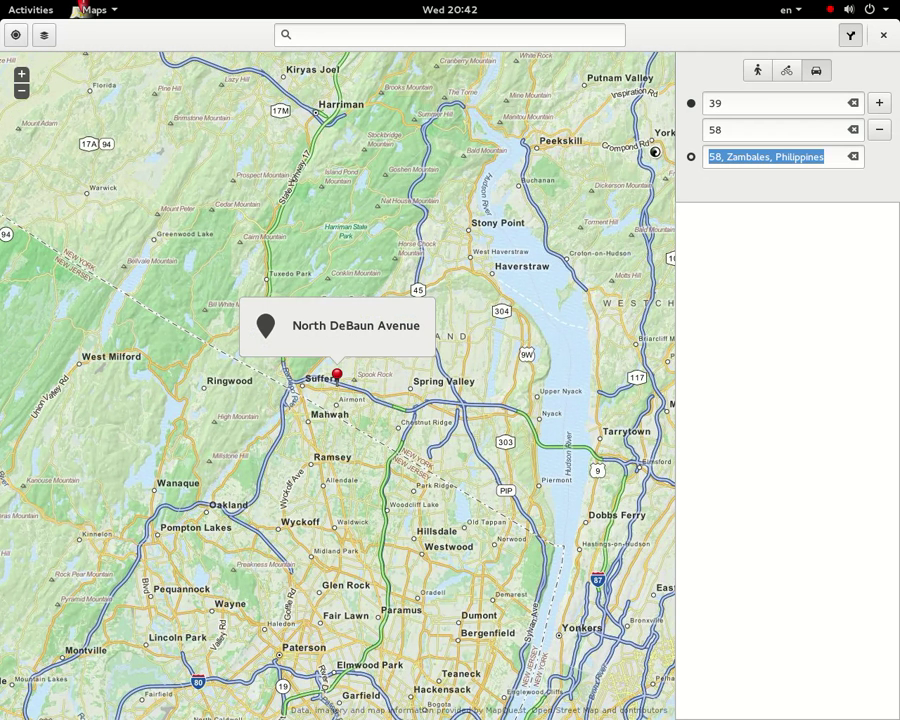
Set the route's starting point to the found North DeBaun Avenue and remove the intermediate stop 58
click(752, 113)
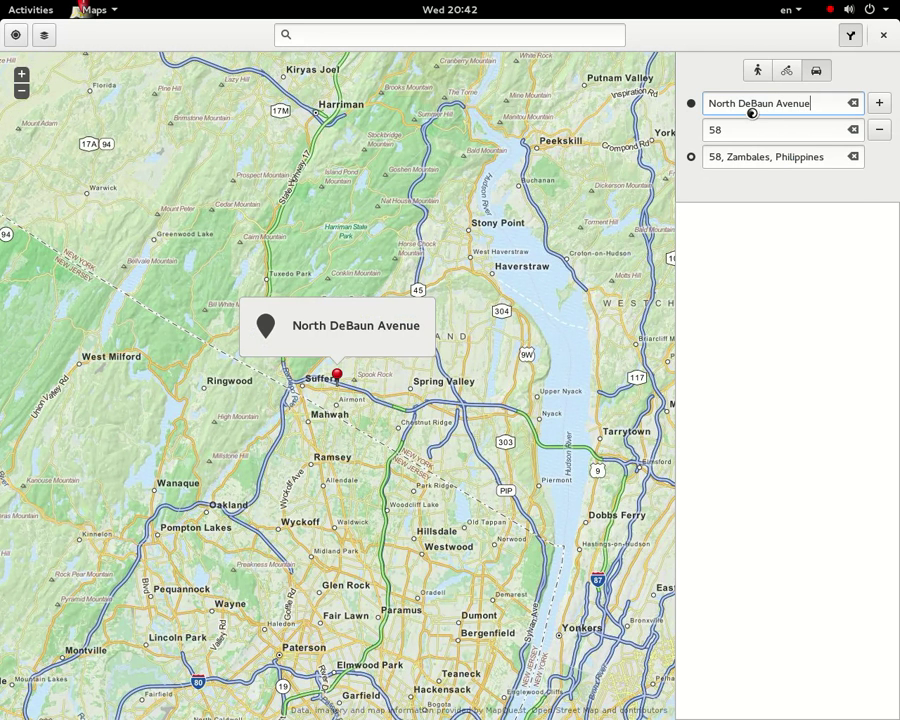
key(Return)
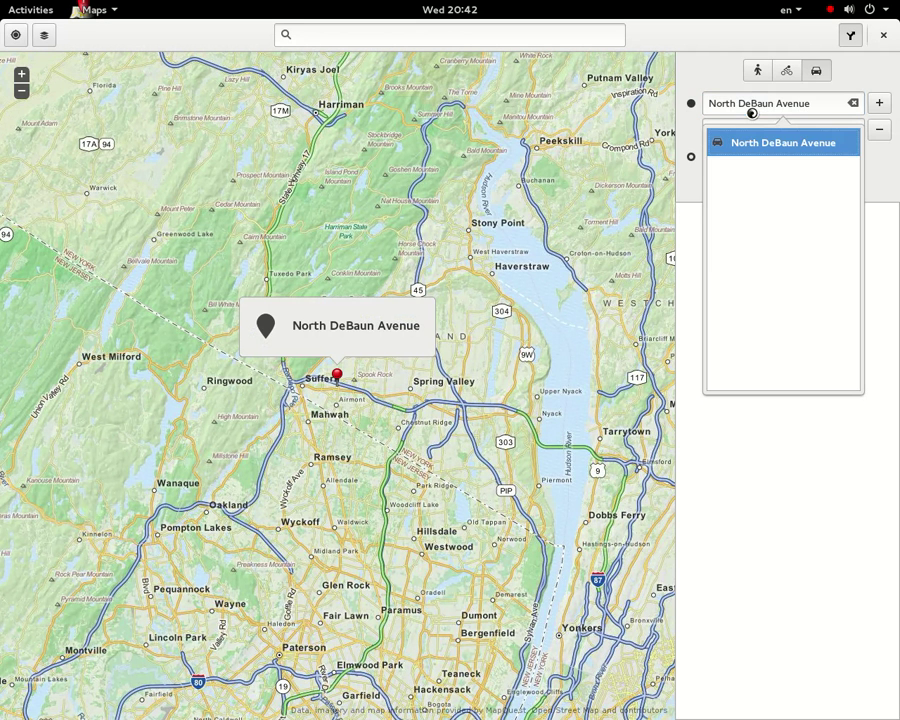
click(760, 152)
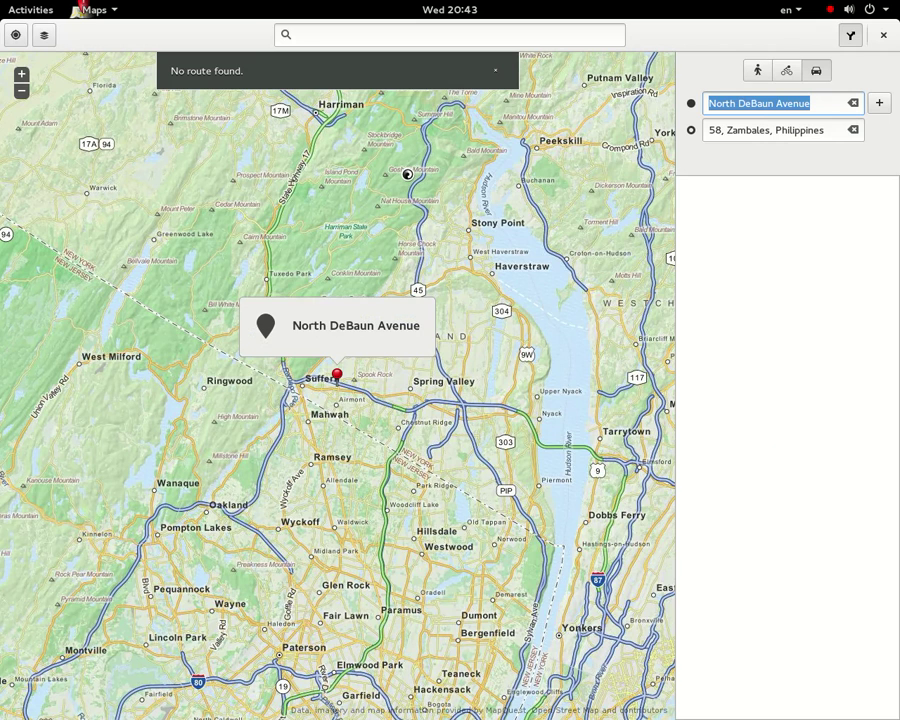
click(476, 468)
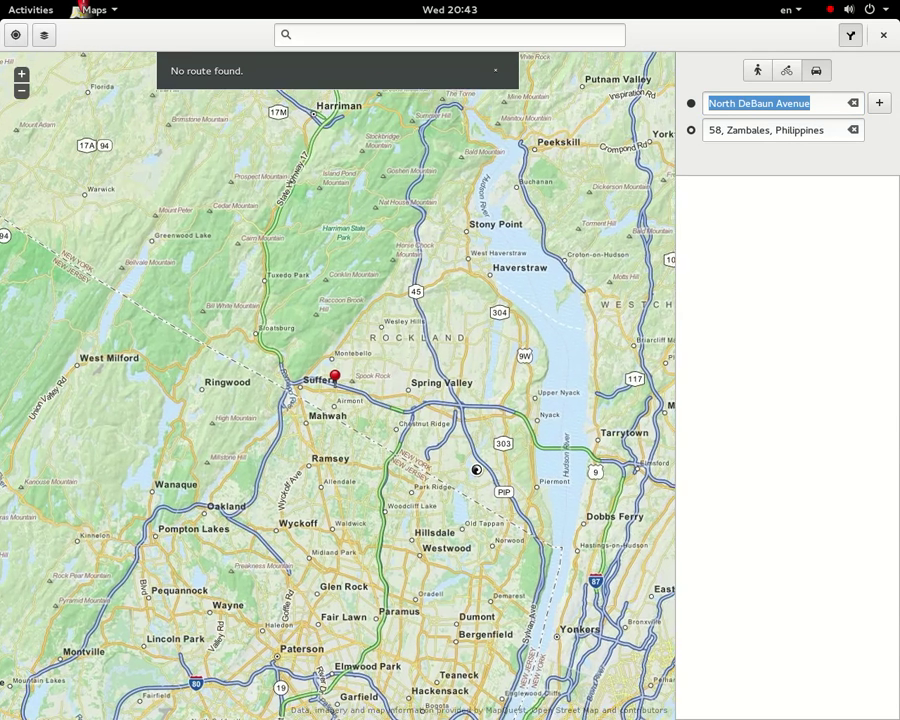
drag(476, 468, 311, 418)
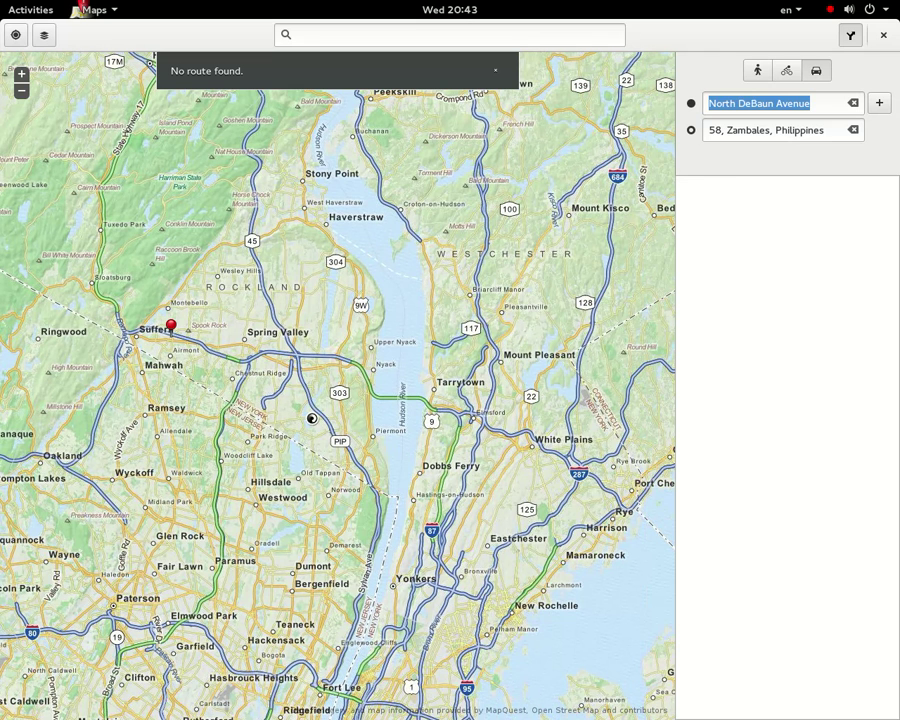
Search for Chicago as the route's destination and choose "Chicago, Cass County, Michigan, United States of America"
click(796, 139)
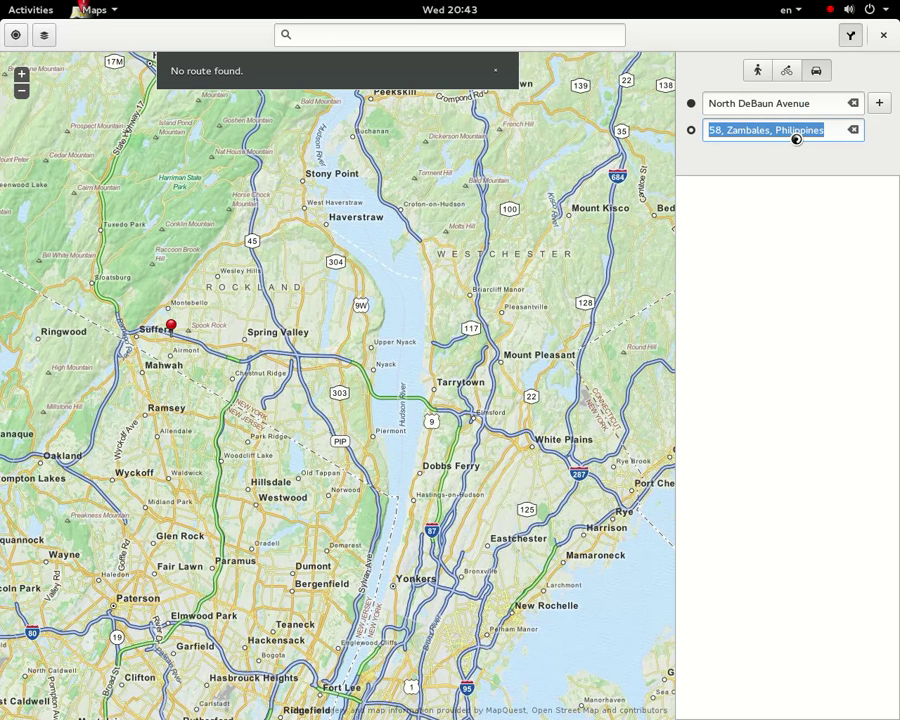
text(Chichago)
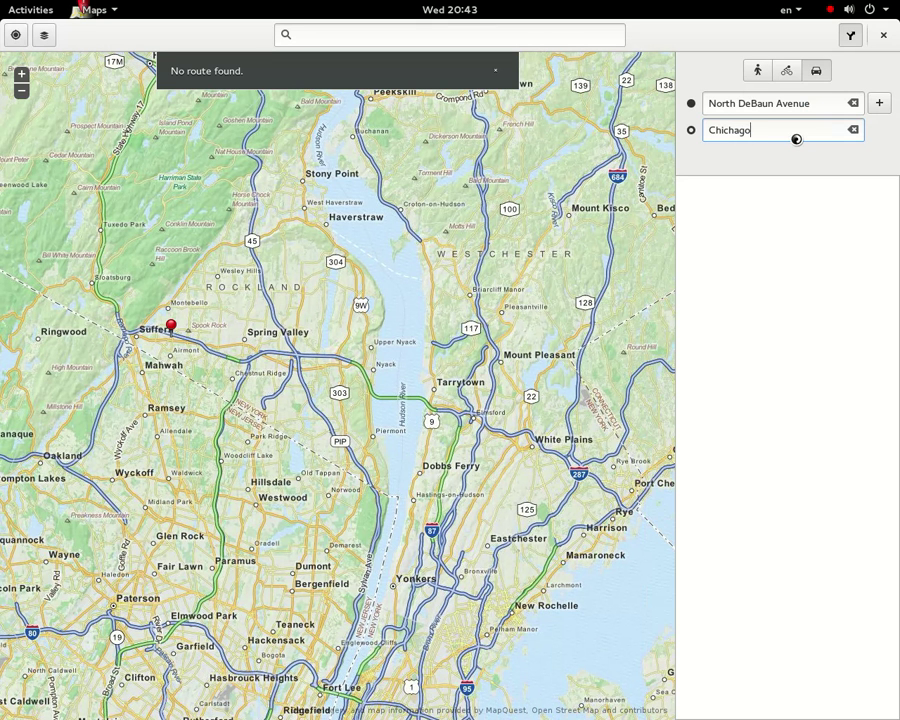
key(Return)
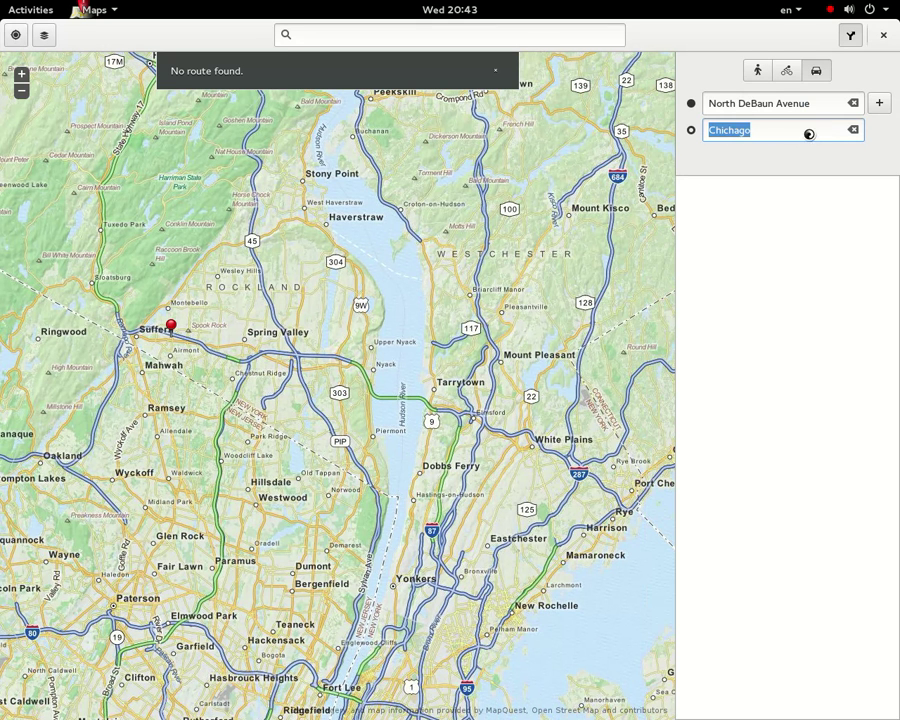
click(800, 137)
double_click(741, 136)
click(741, 136)
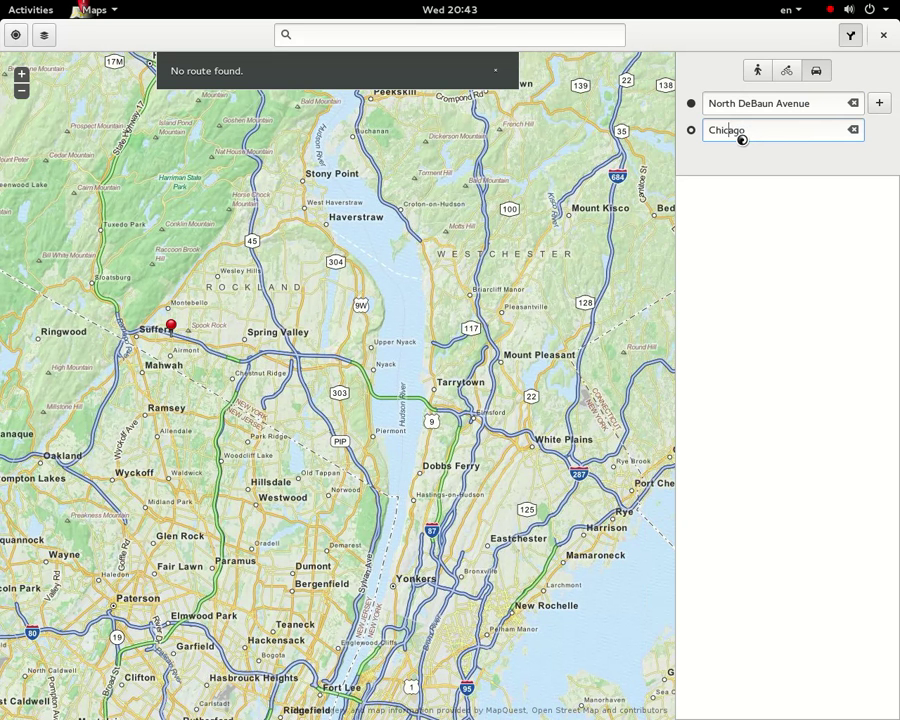
key(Return)
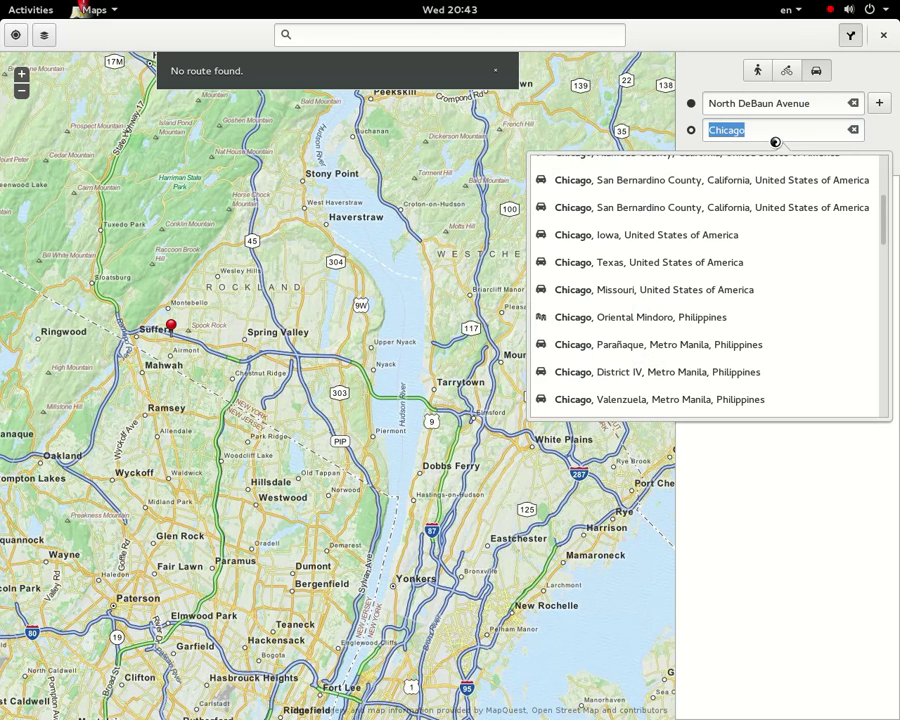
key(Escape)
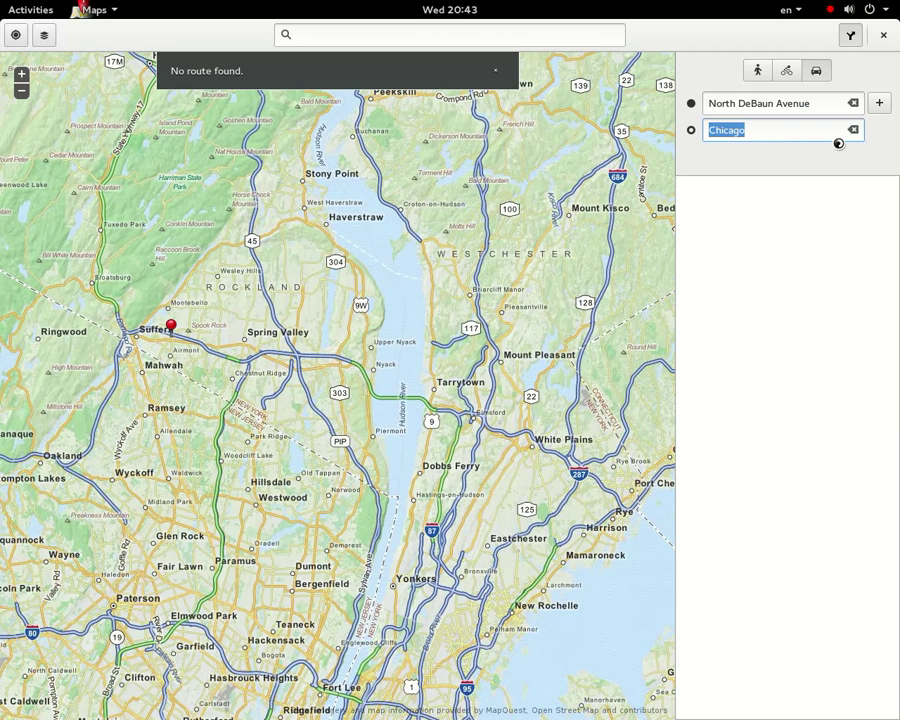
key(Return)
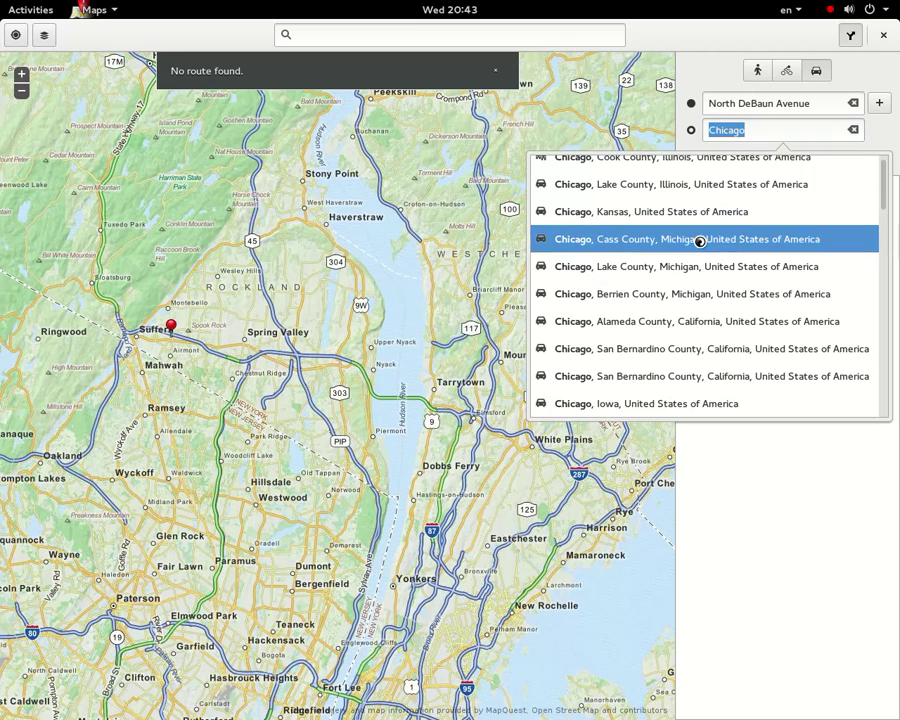
click(696, 243)
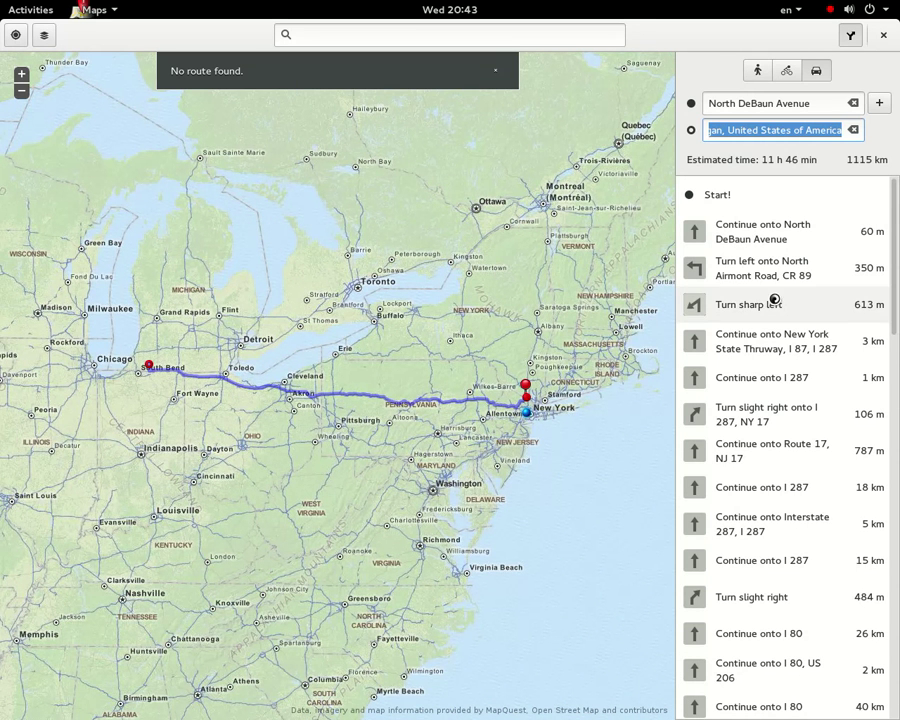
Read through the turn-by-turn driving directions down to the finish and return to the start of the list
scroll(780, 442, down, 2)
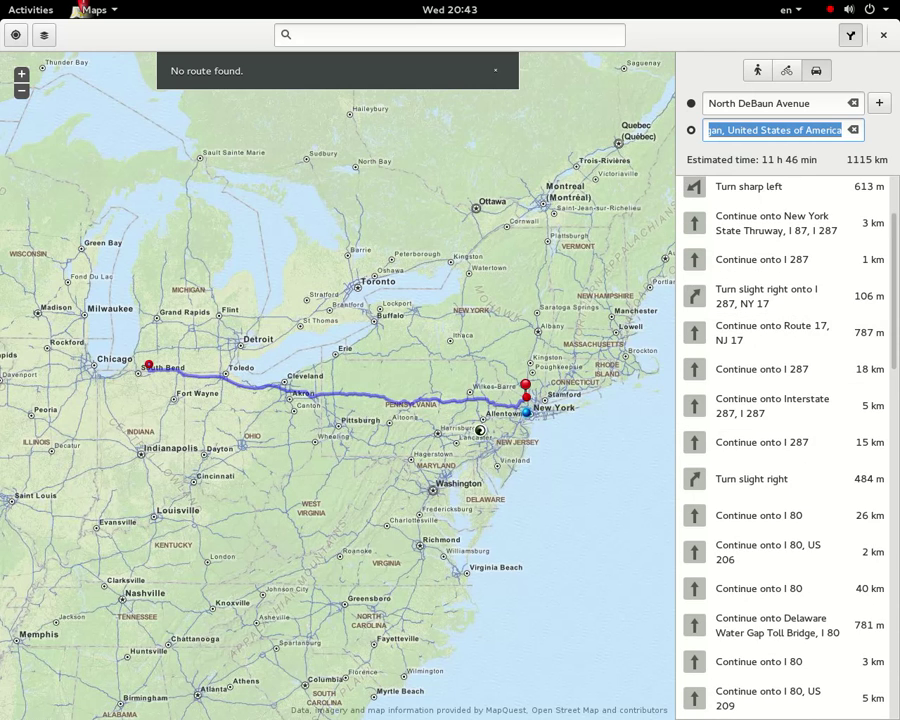
scroll(736, 420, down, 10)
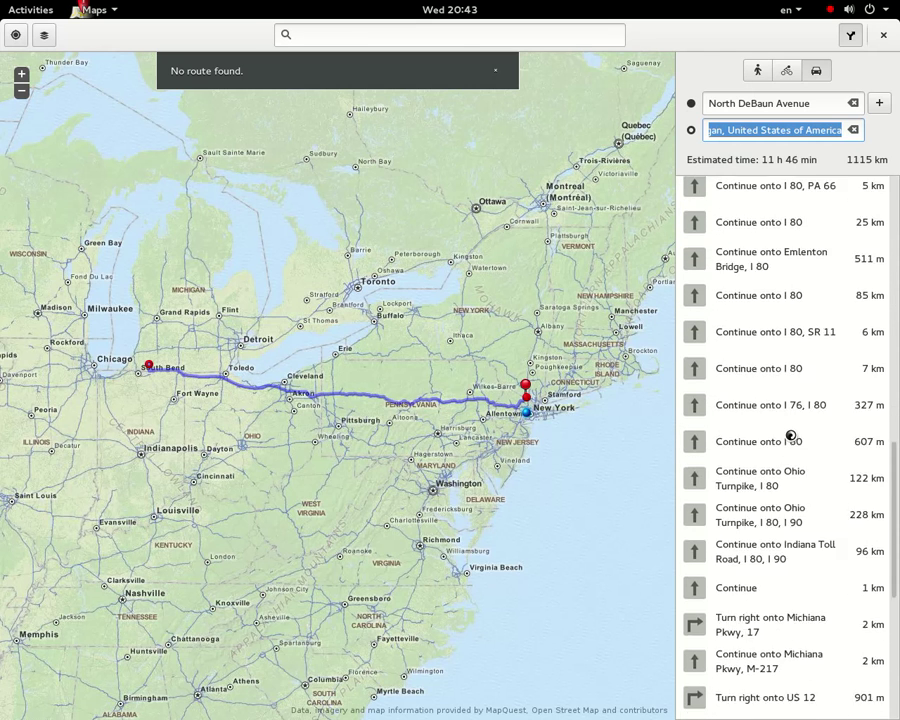
scroll(789, 430, down, 7)
scroll(530, 412, up, 2)
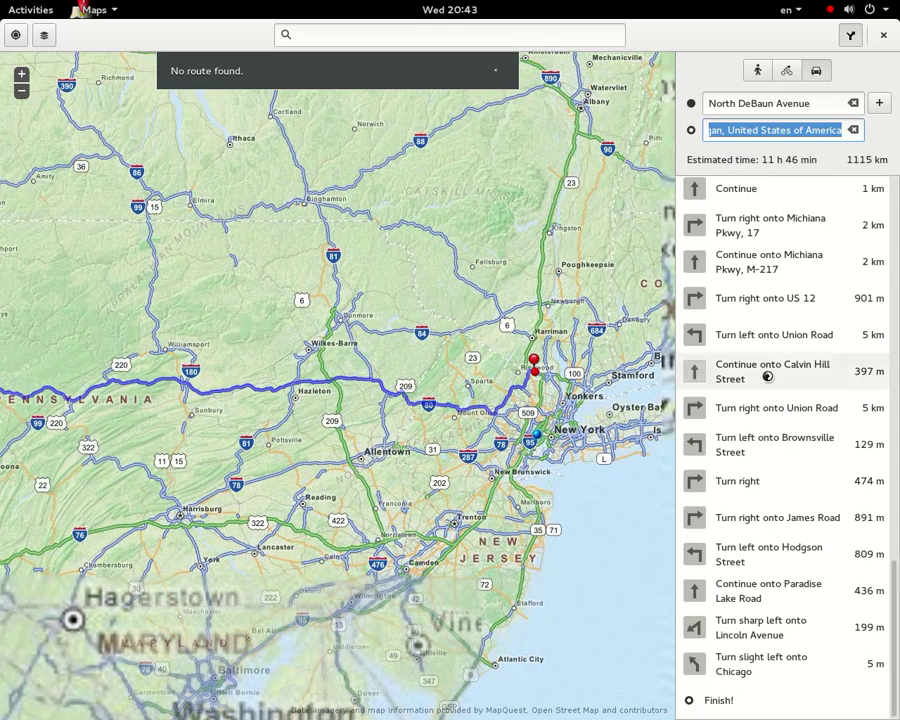
scroll(767, 296, up, 15)
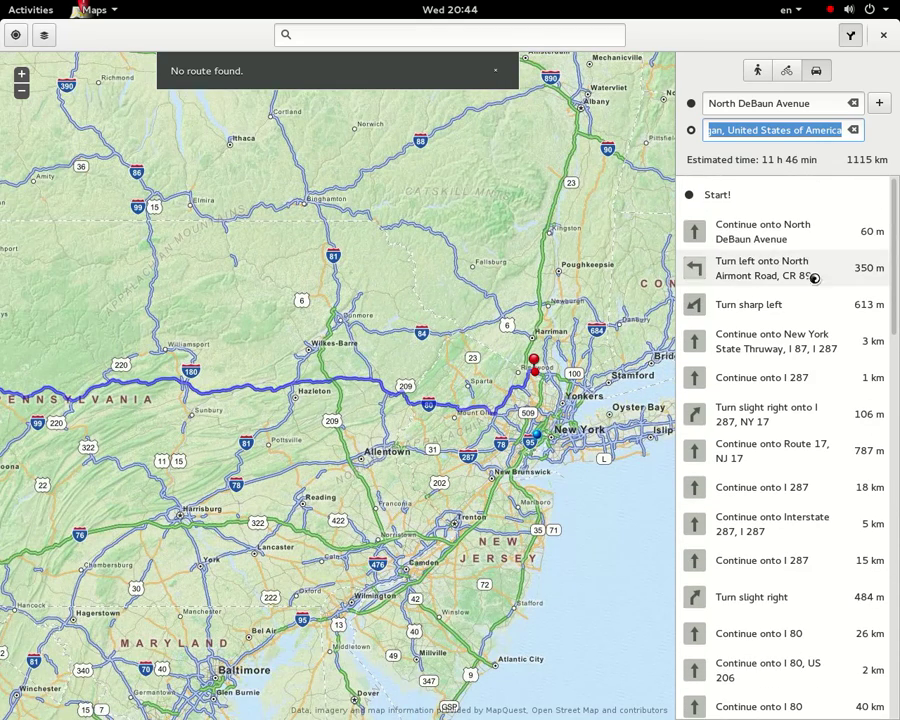
Show the route's opening instructions on the map one by one, from North DeBaun Avenue to "Continue onto Interstate 287, I 287"
click(785, 245)
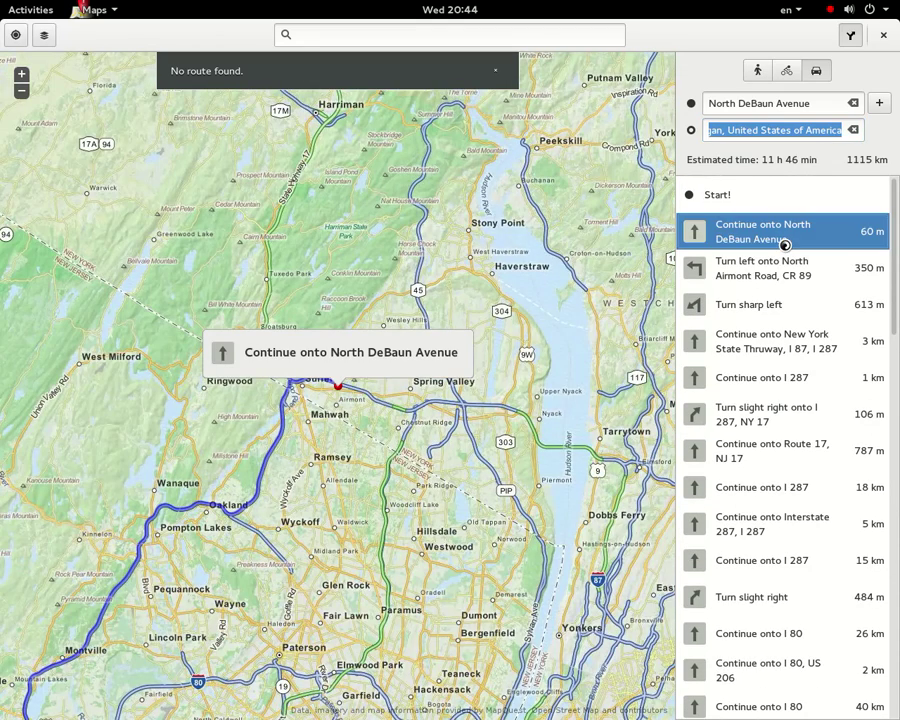
click(785, 276)
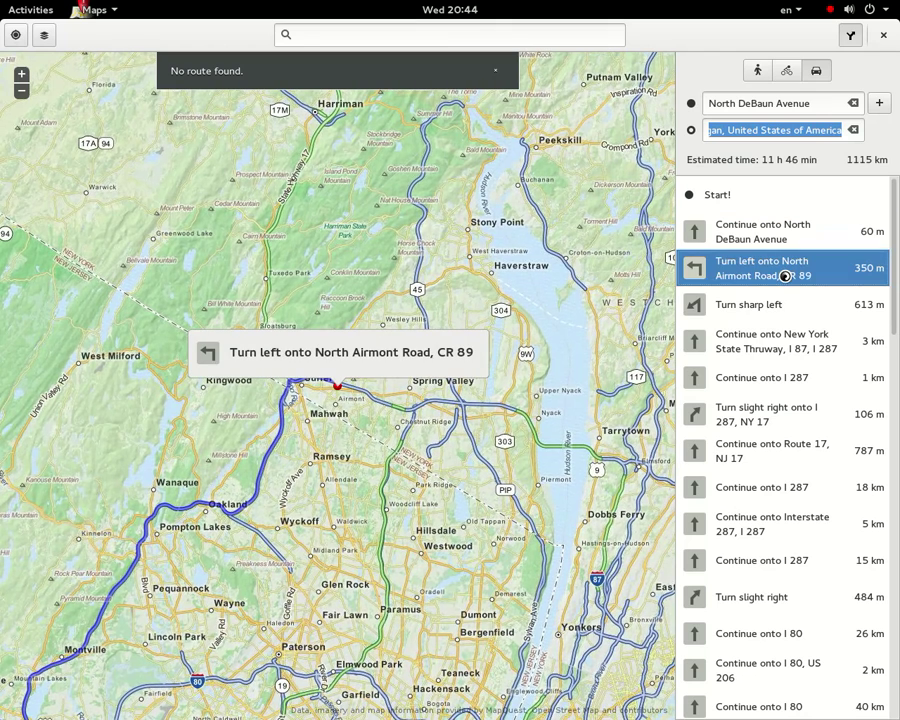
click(786, 306)
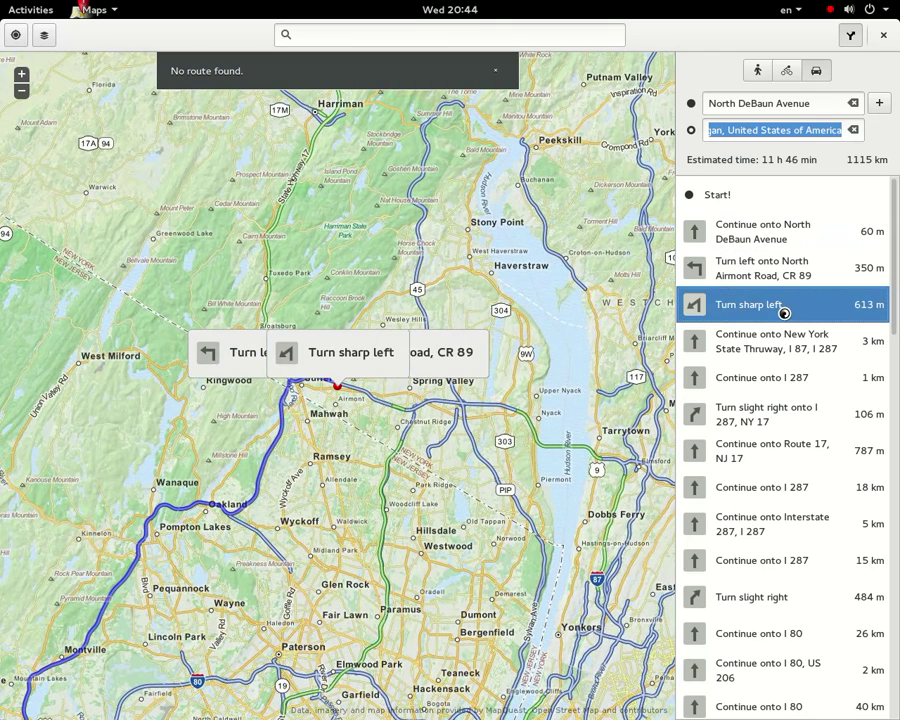
click(778, 348)
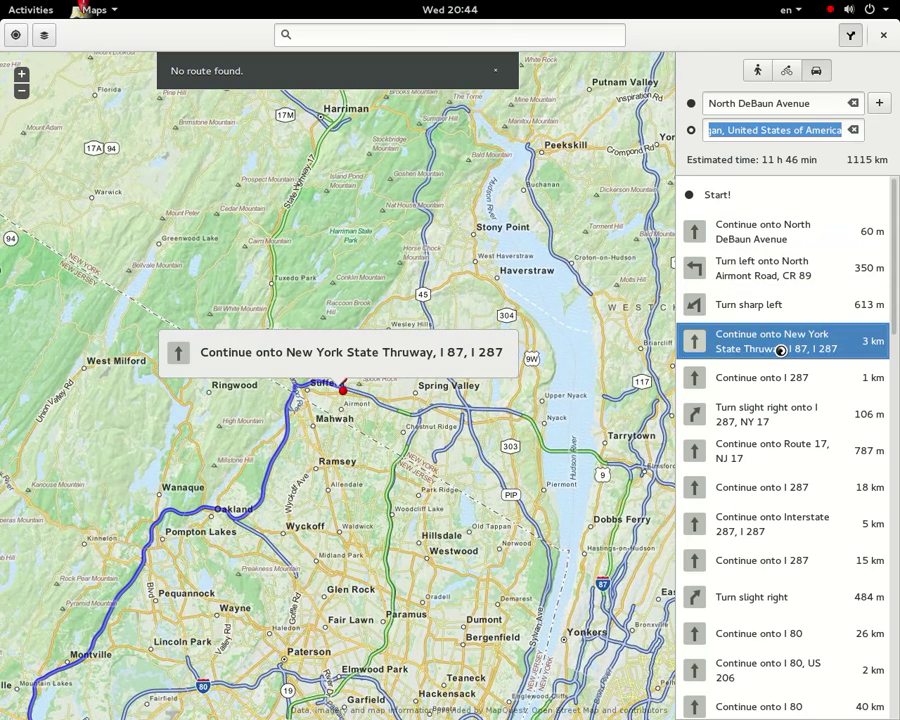
click(778, 381)
click(776, 410)
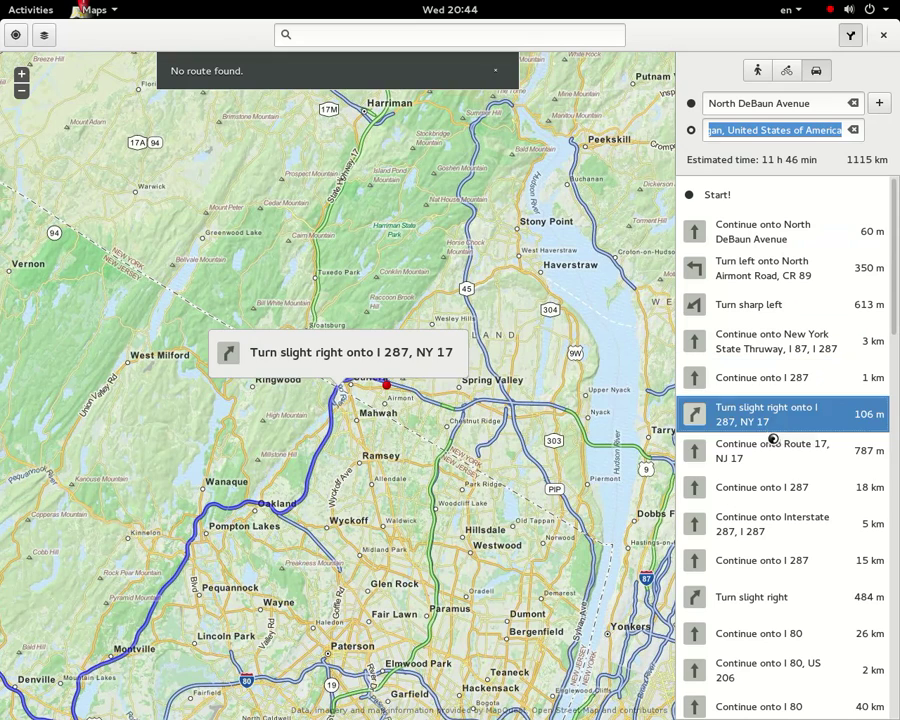
click(779, 465)
click(782, 488)
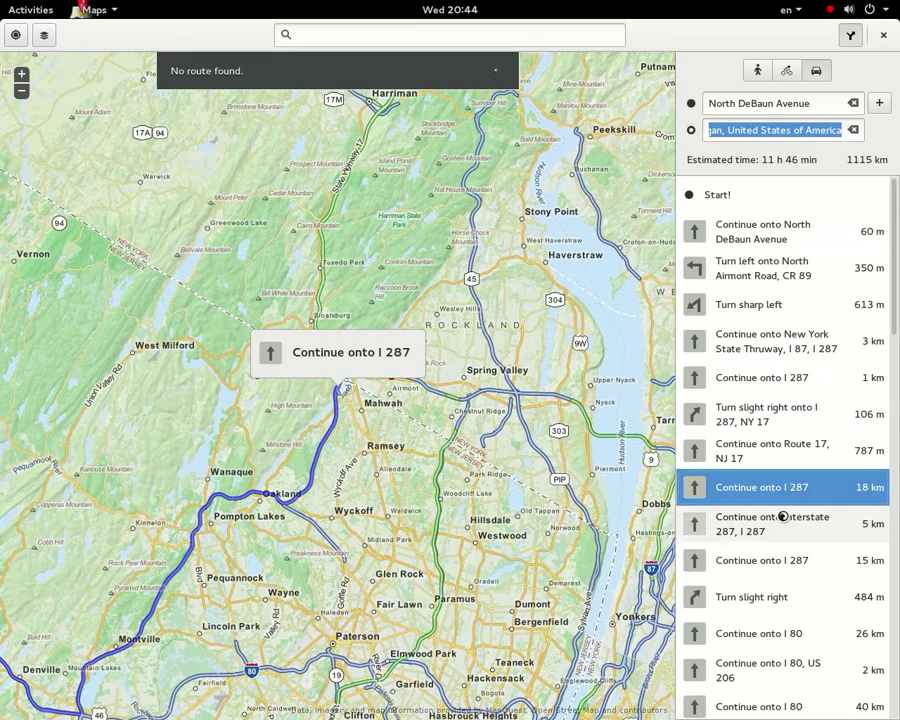
click(782, 514)
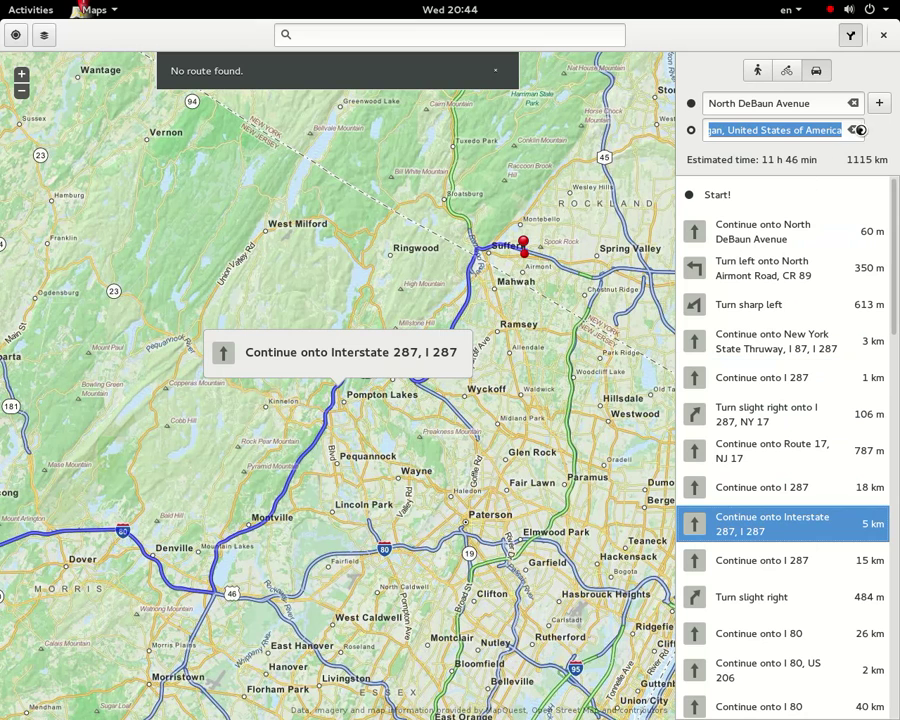
Hide and reopen the route planner, and check the application's own options and the available map views
click(852, 42)
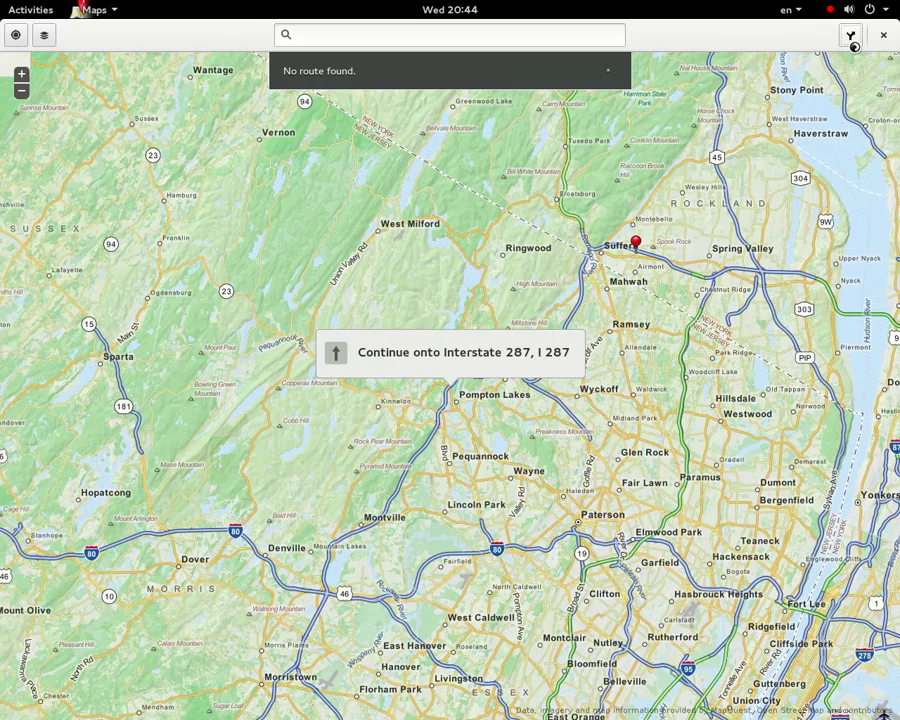
click(852, 42)
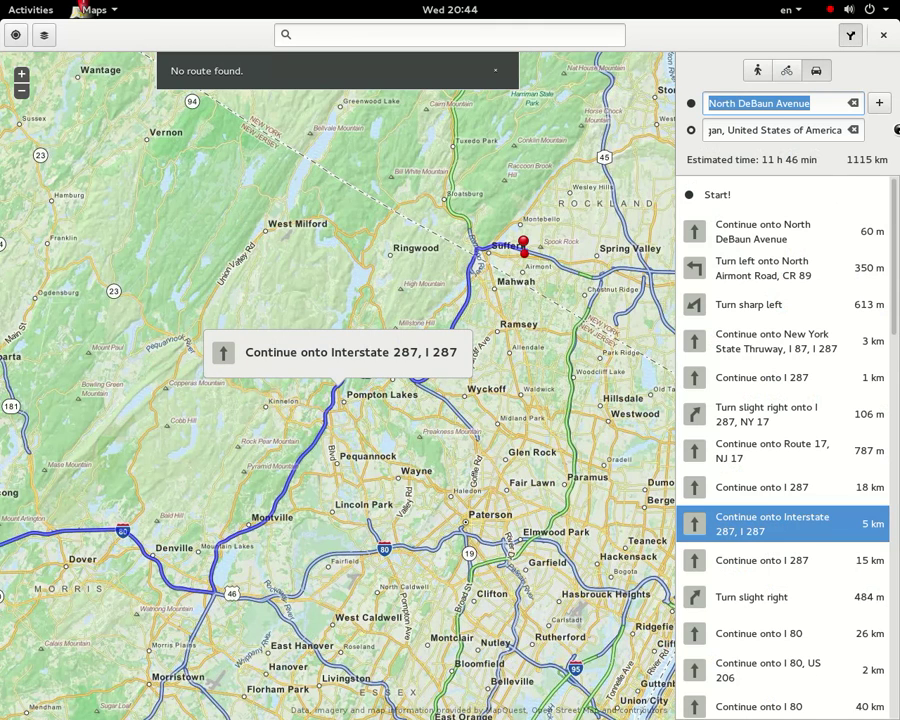
click(96, 10)
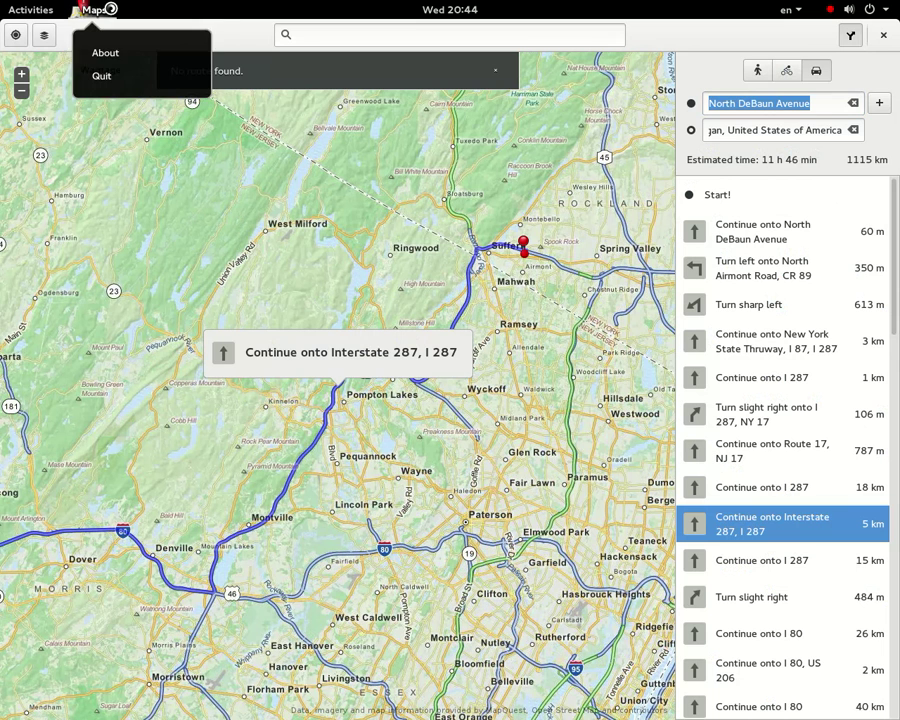
click(104, 11)
click(45, 35)
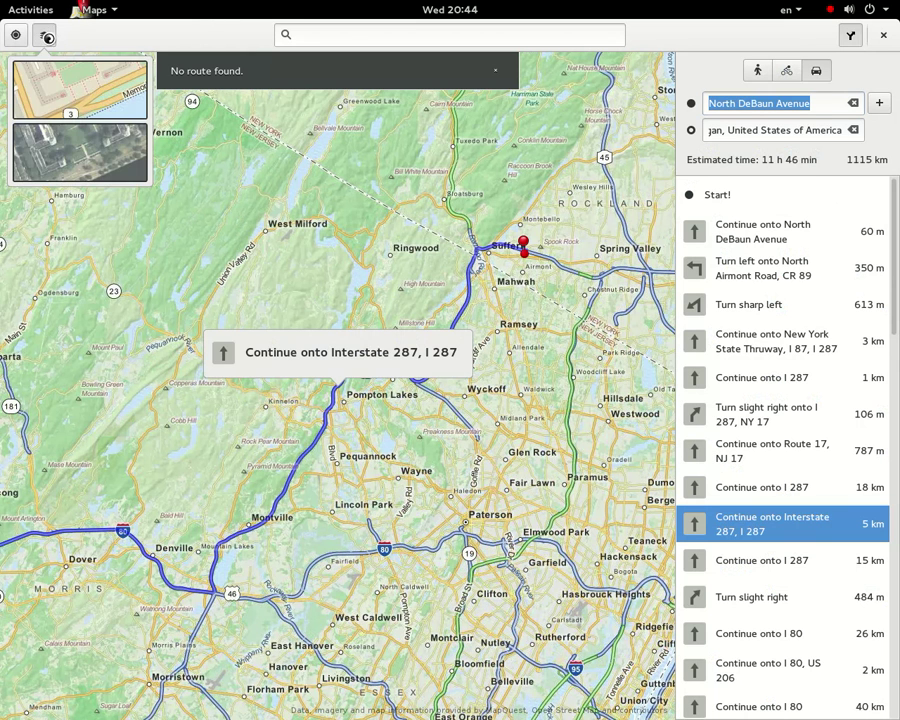
click(45, 35)
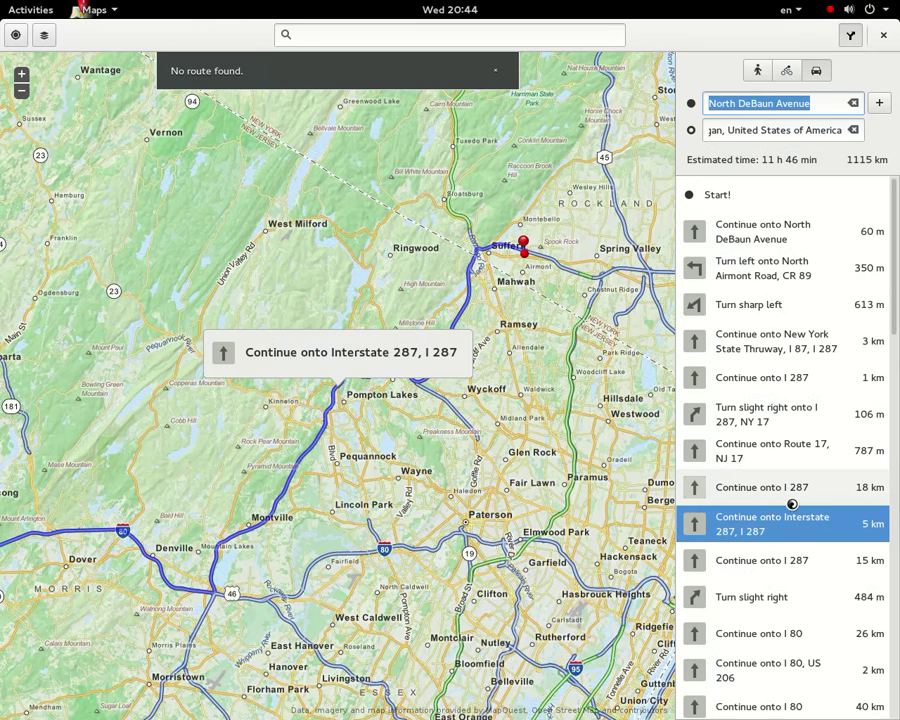
Go to the end of the driving directions and show the route's finish point on the map
scroll(788, 513, down, 4)
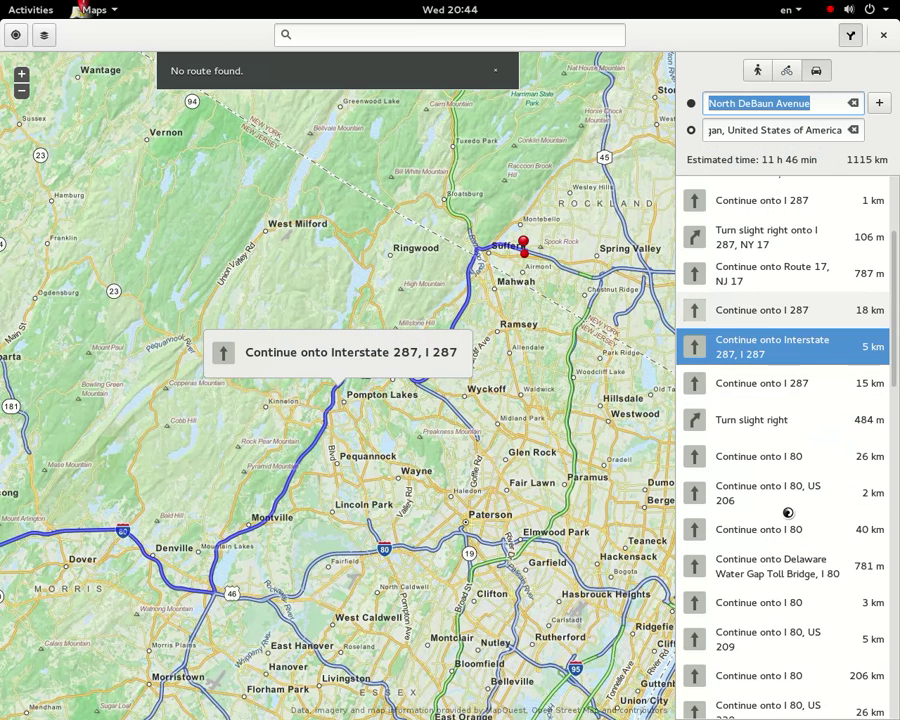
scroll(788, 513, down, 20)
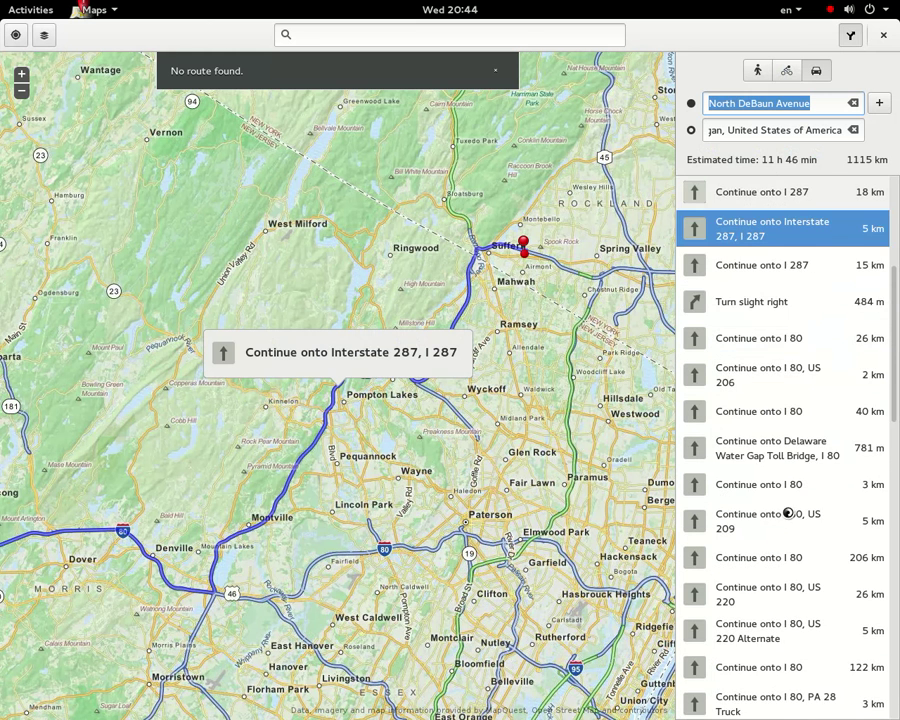
scroll(788, 513, down, 4)
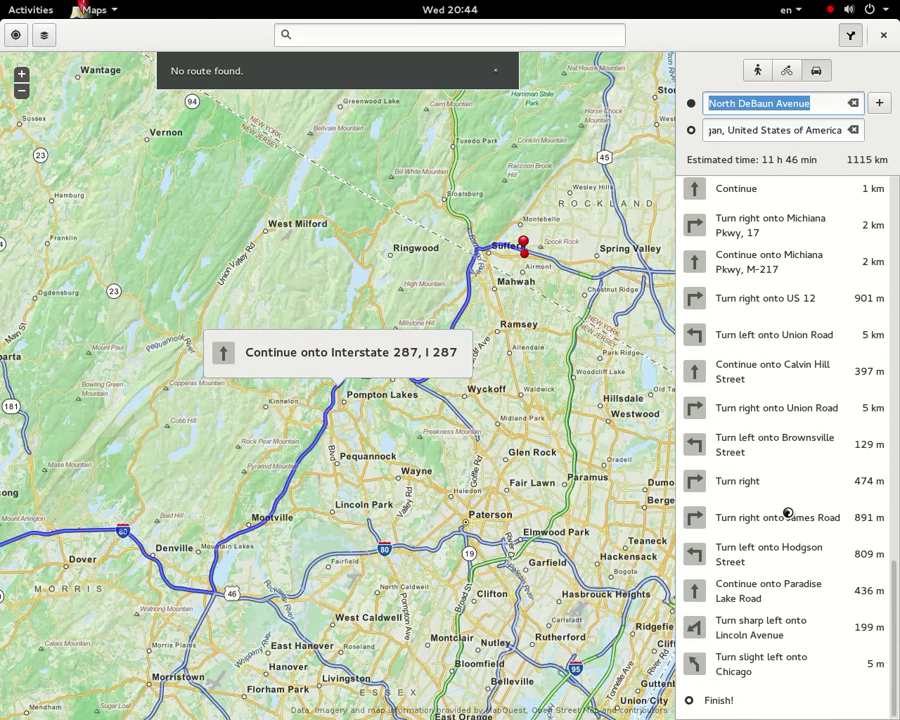
click(718, 702)
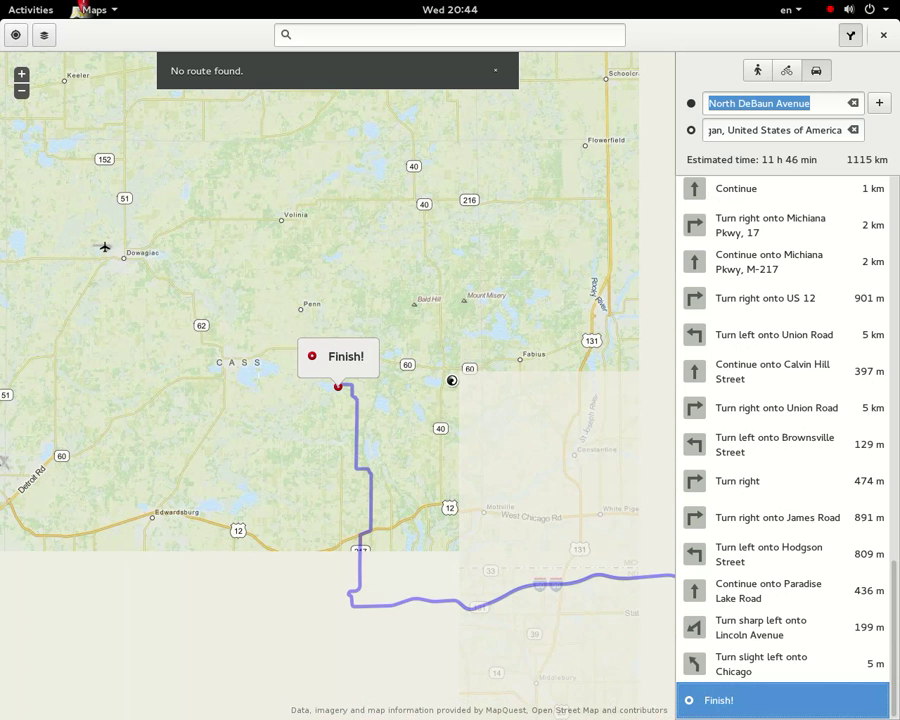
Examine the drawn route on the map from its finish eastward along the Indiana Toll Road towards Sturgis
drag(327, 537, 185, 436)
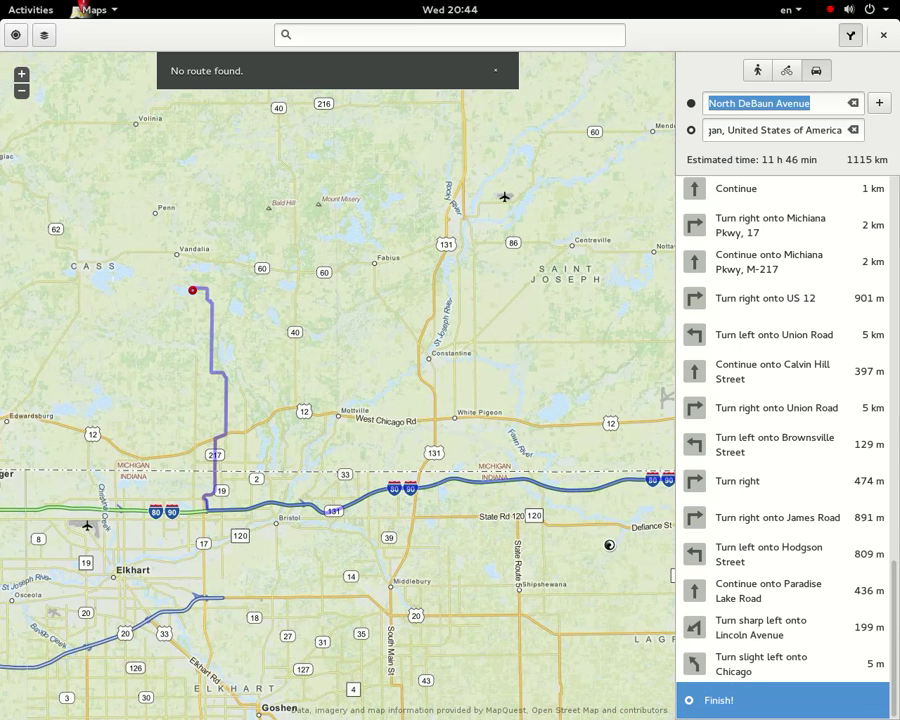
drag(609, 545, 271, 517)
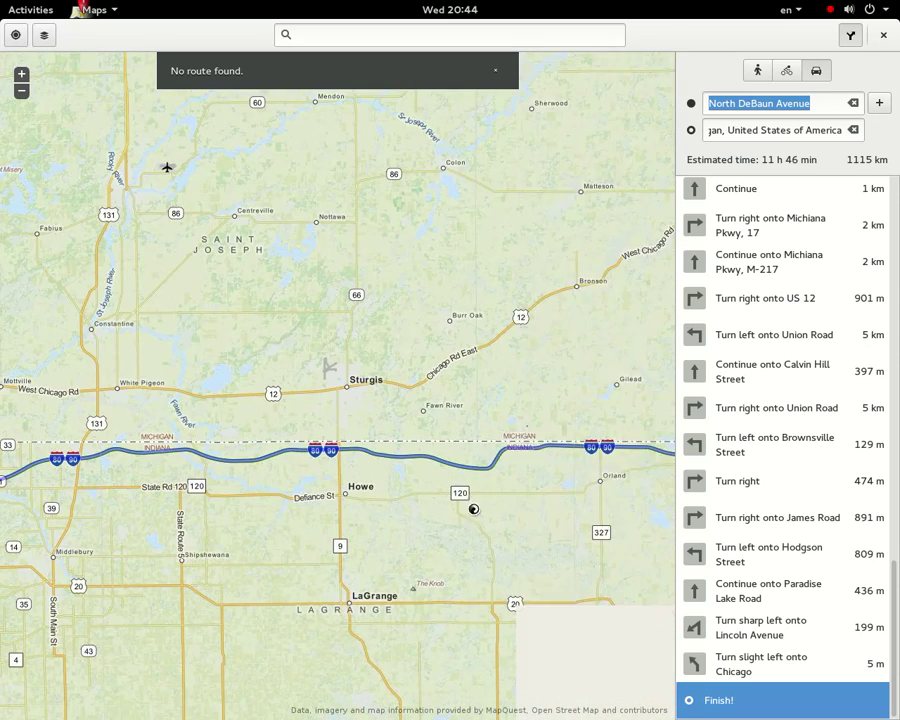
scroll(454, 518, down, 1)
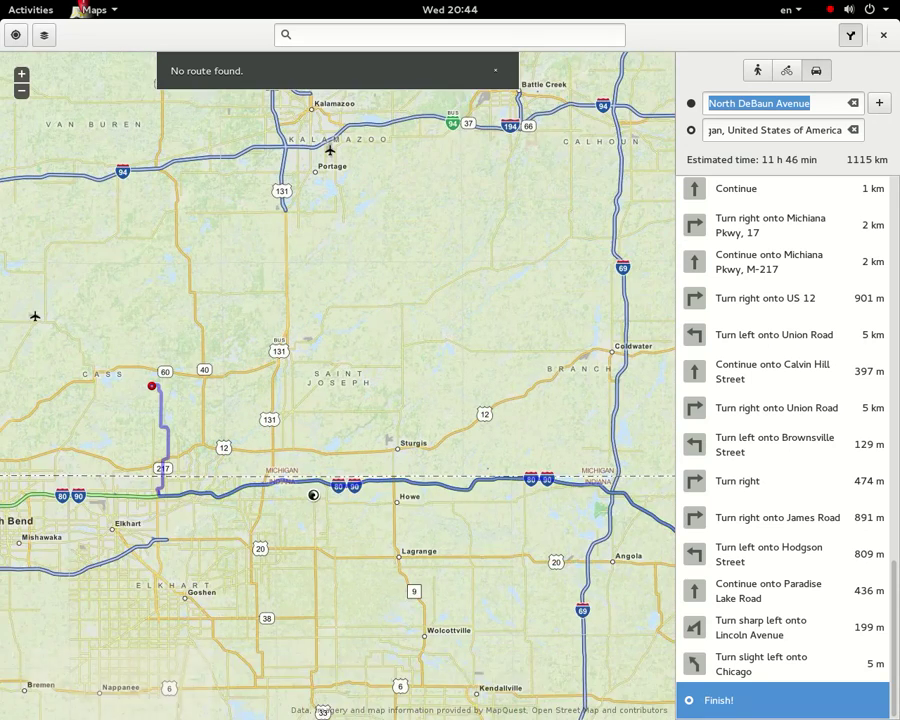
scroll(220, 347, up, 1)
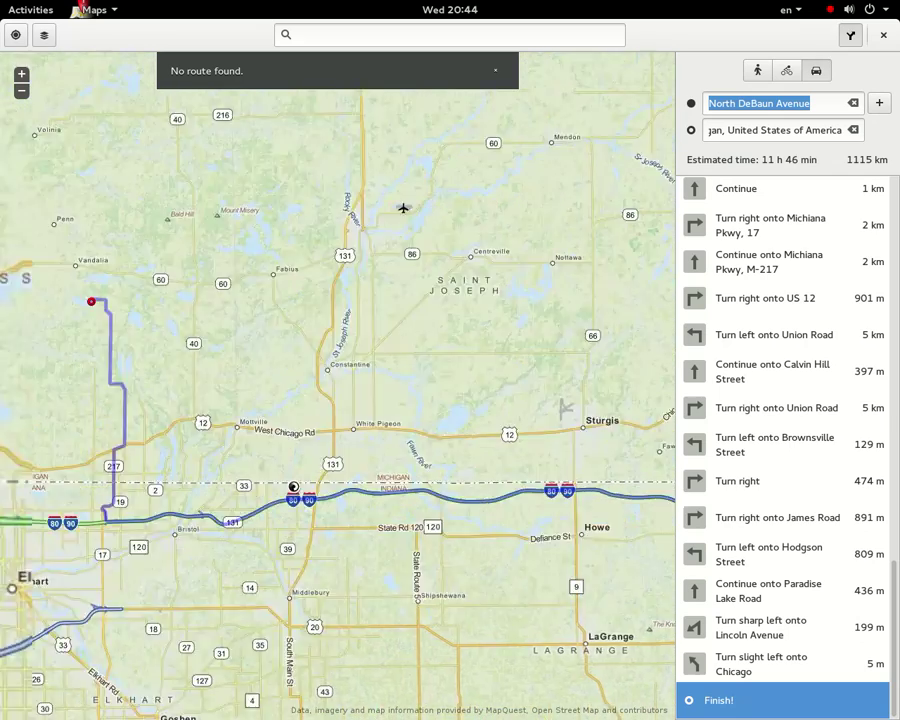
drag(220, 347, 350, 345)
scroll(366, 474, up, 1)
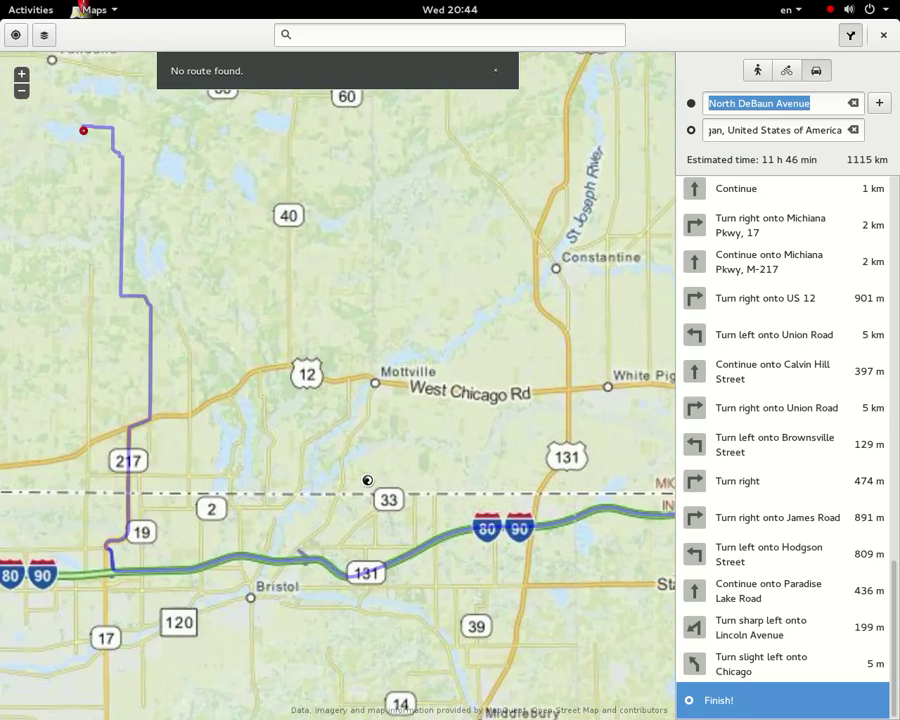
drag(280, 474, 386, 480)
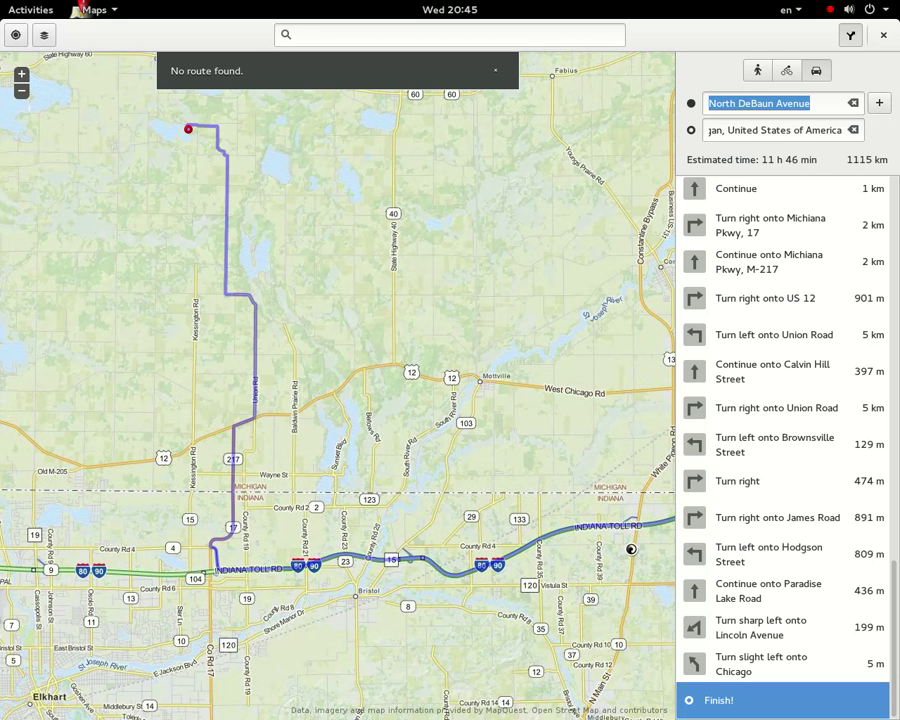
drag(444, 387, 417, 430)
drag(575, 466, 267, 474)
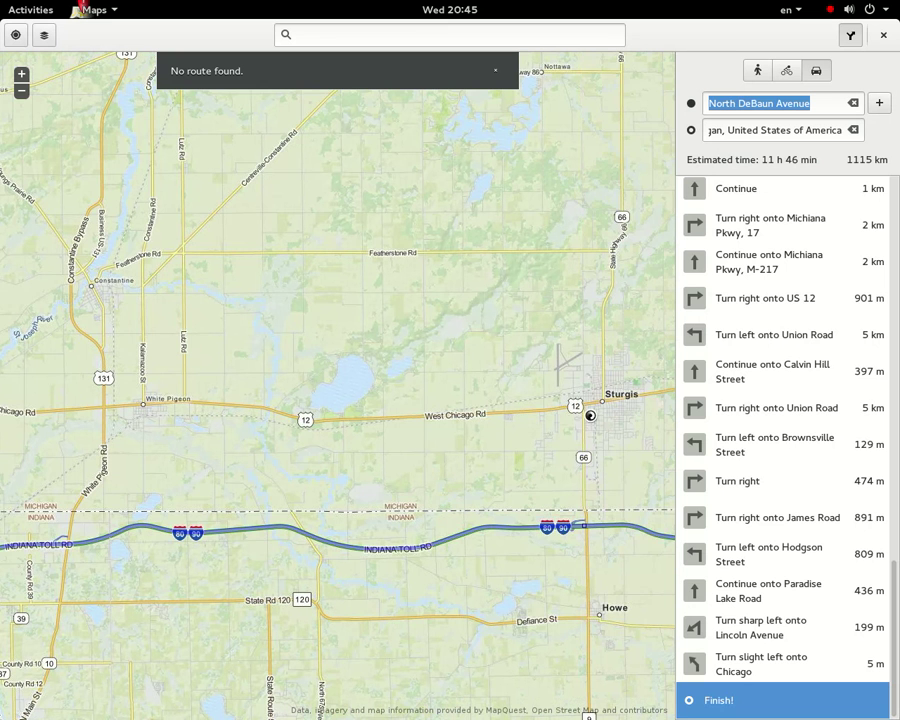
Look up what is at the spot beside West Chicago Rd and Balk Rd, west of Sturgis
scroll(544, 420, up, 1)
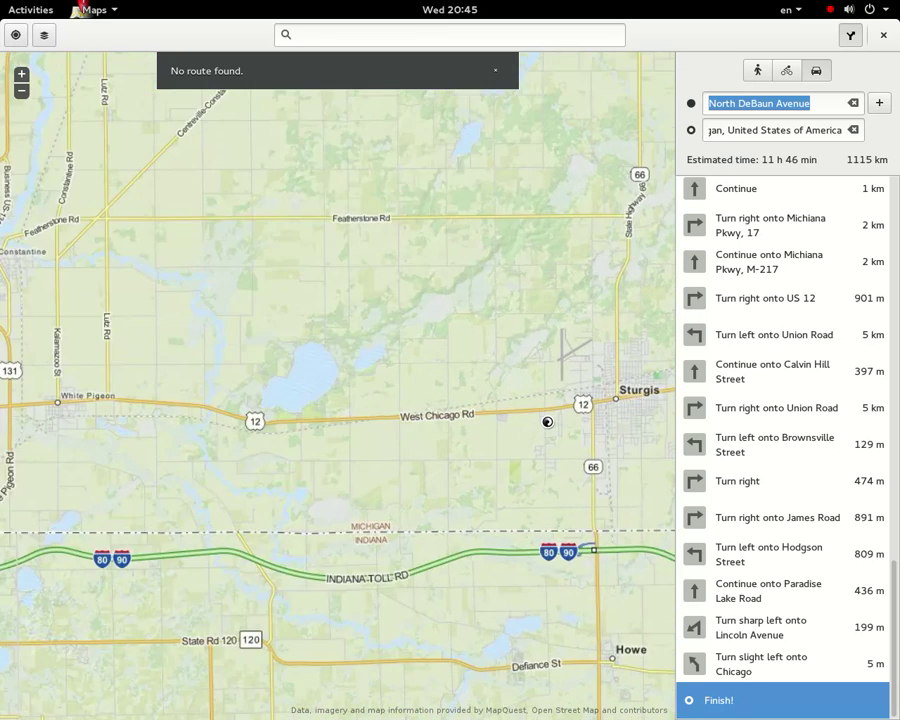
scroll(547, 421, up, 1)
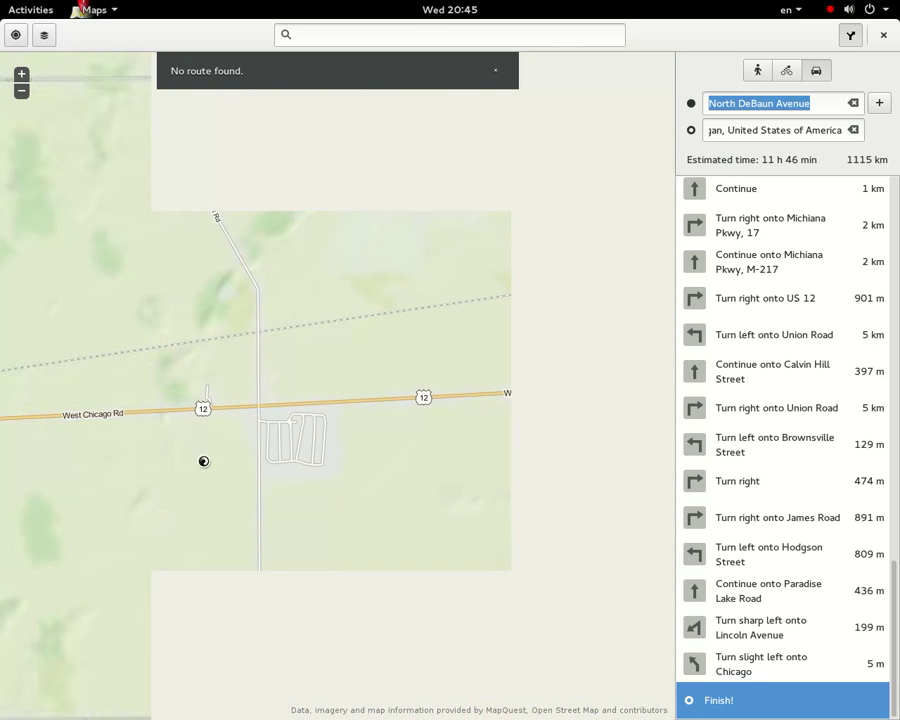
right_click(277, 417)
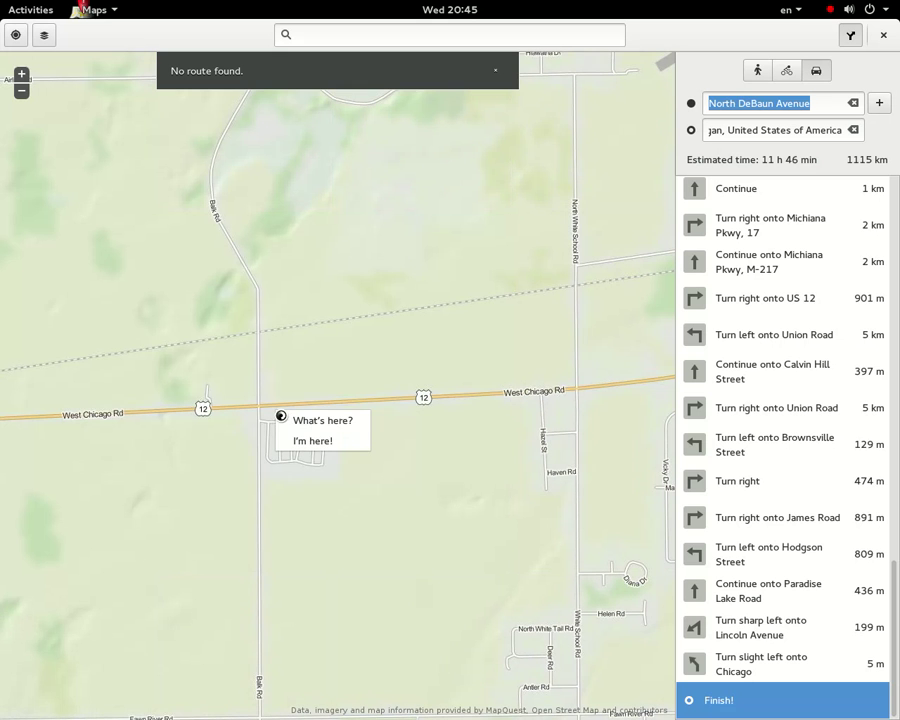
click(329, 428)
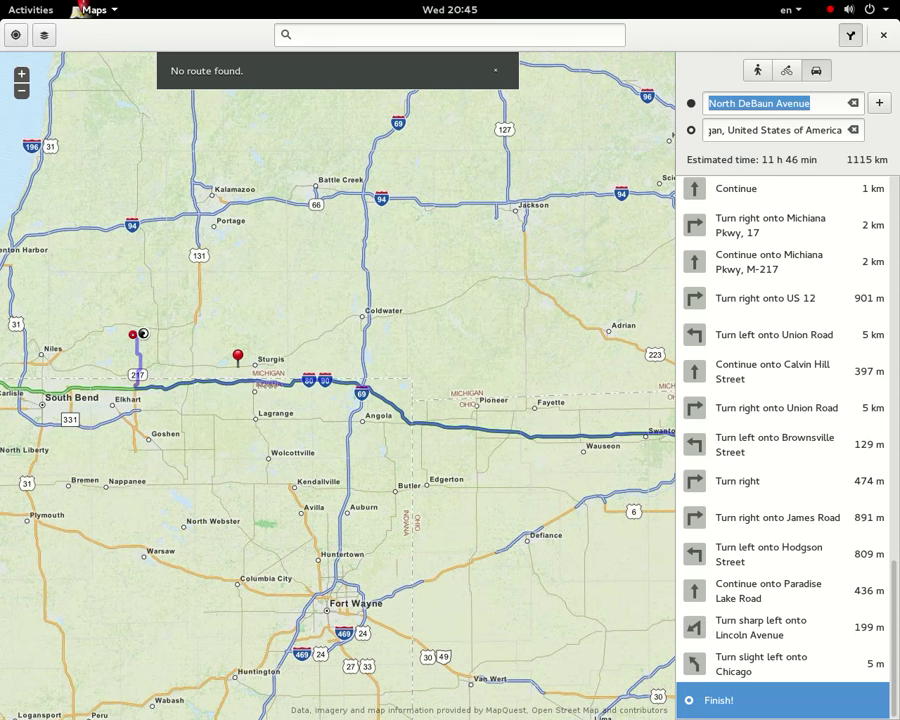
Dismiss the "No route found." notice, view the full route across the region, and close Maps
scroll(420, 494, down, 1)
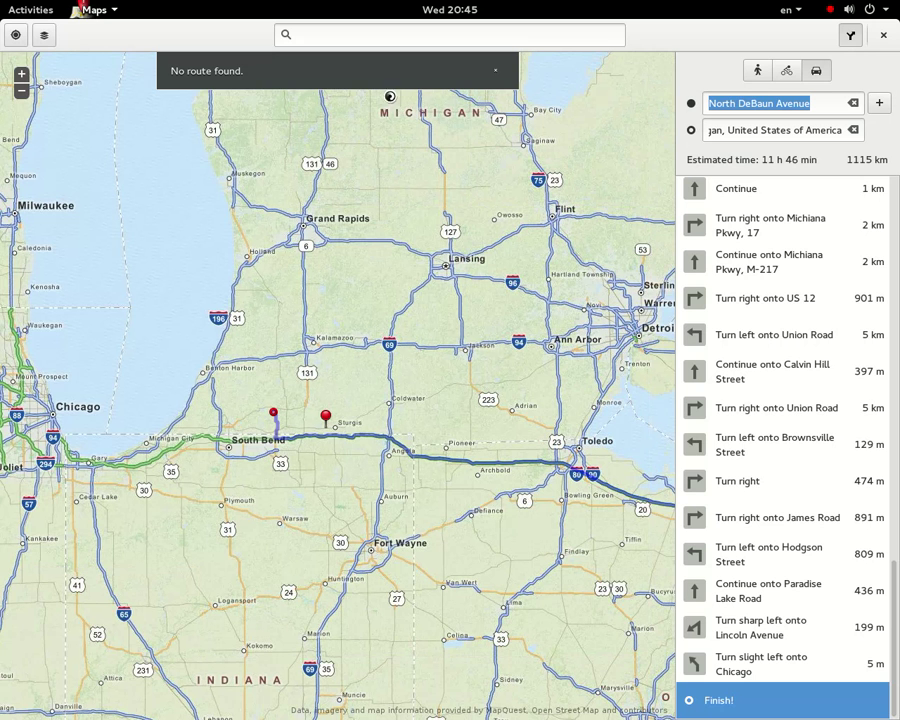
click(508, 76)
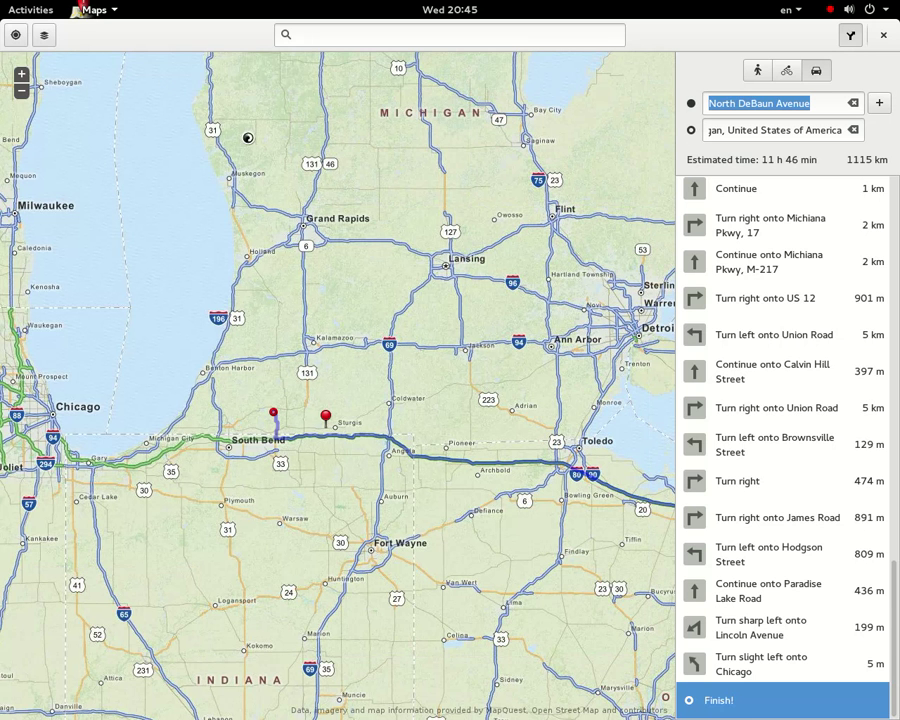
scroll(300, 470, down, 1)
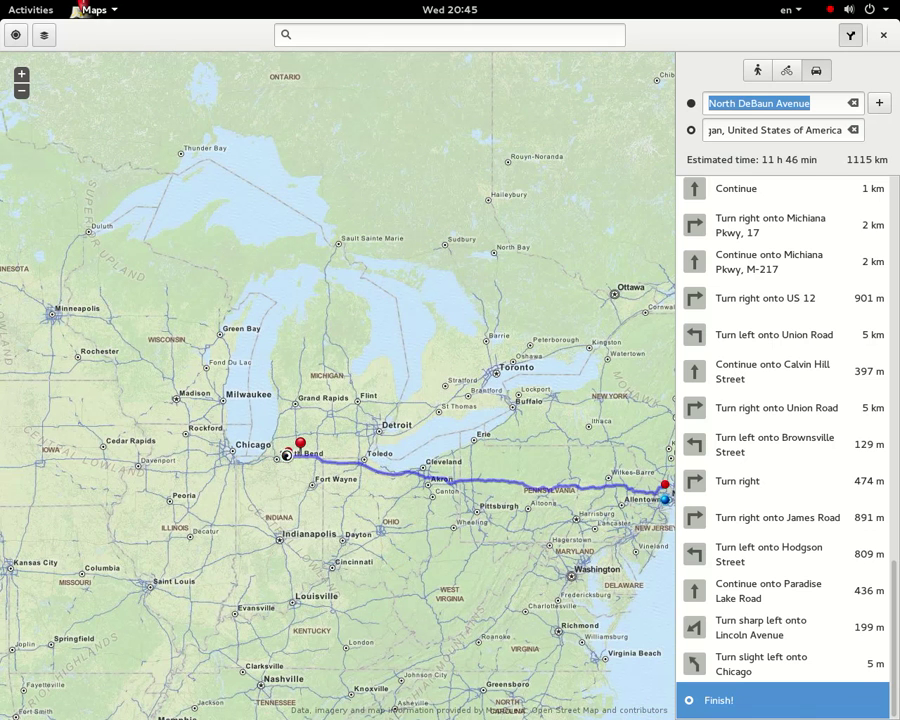
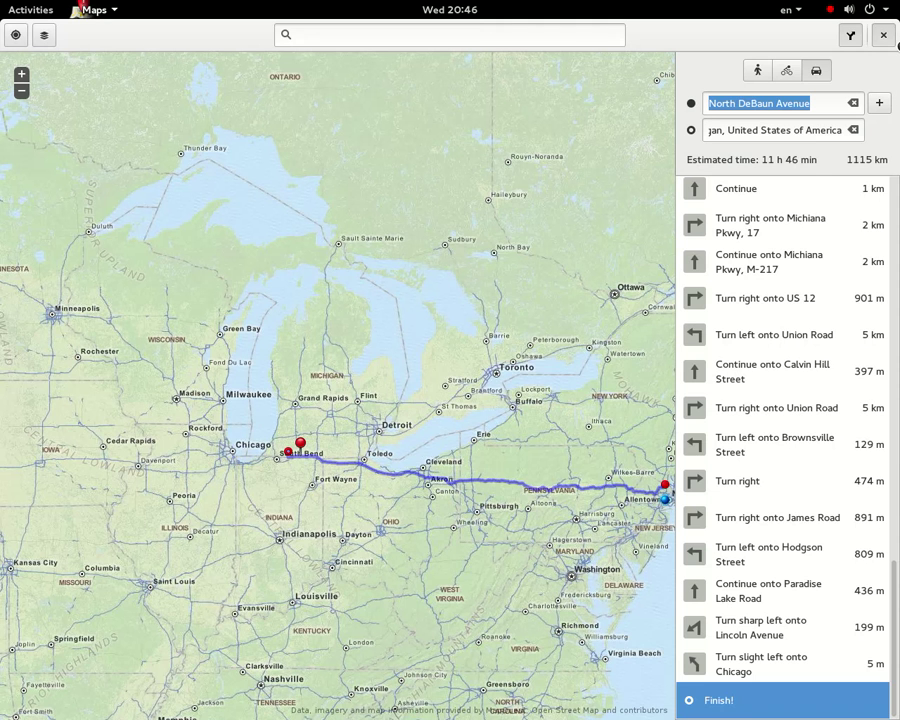
click(890, 40)
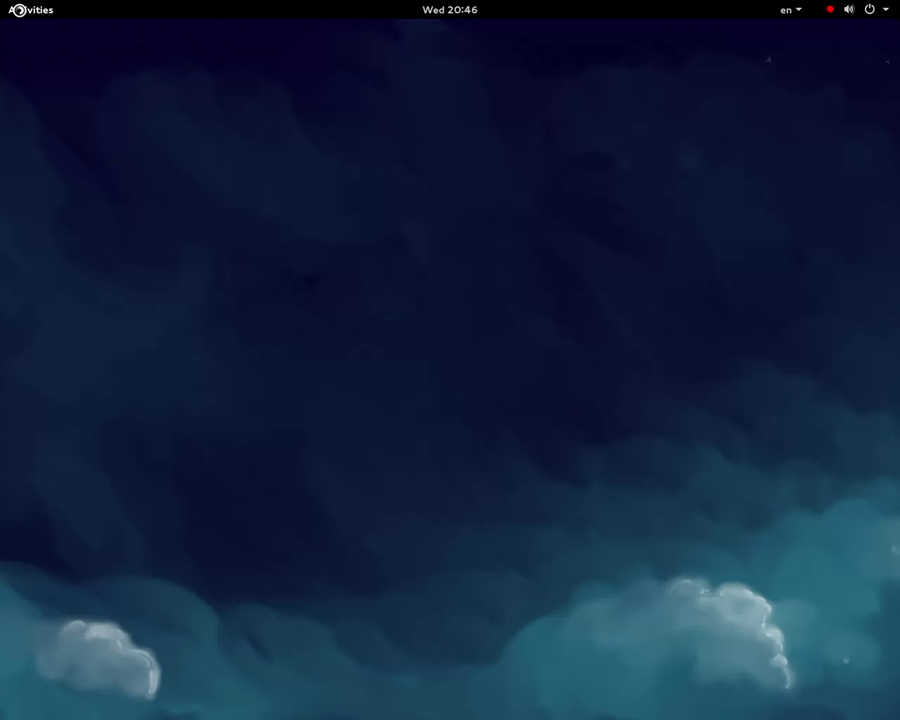
Browse the complete overview of installed applications, including the contents of the Utilities folder
click(18, 10)
click(32, 628)
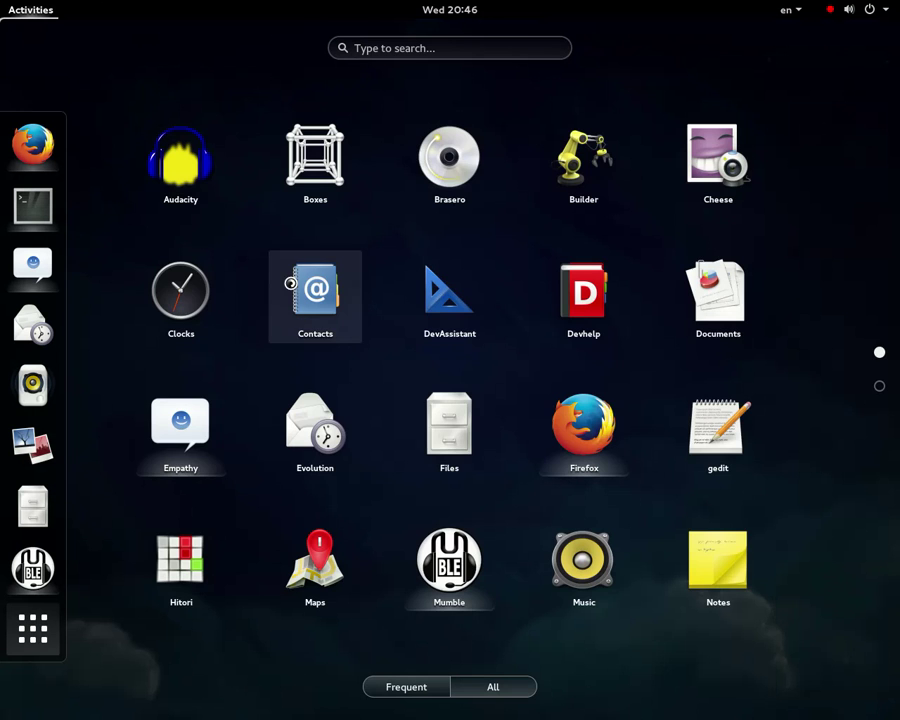
scroll(417, 376, down, 1)
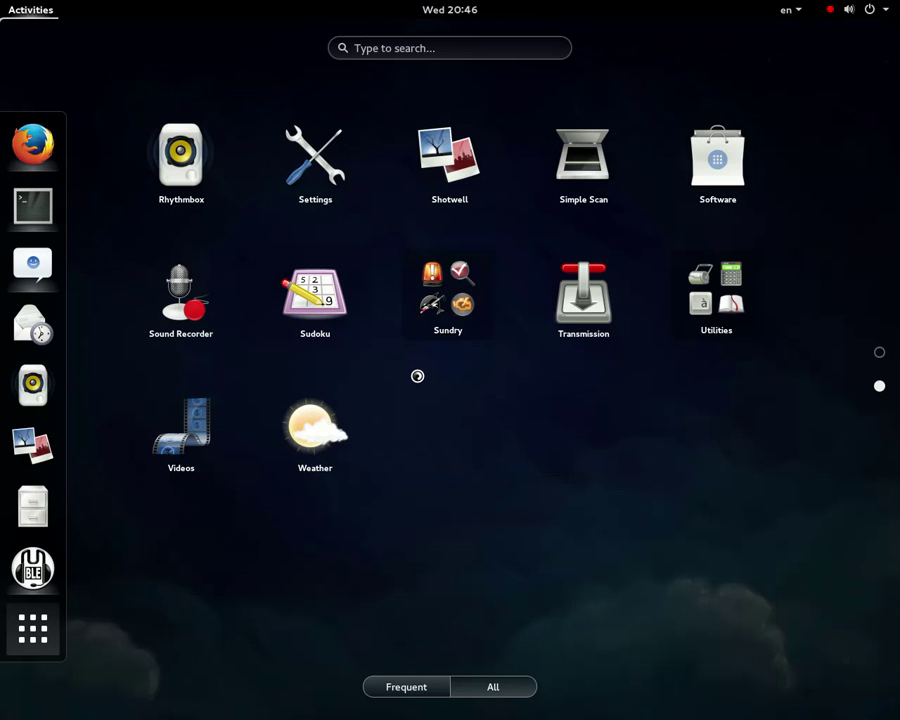
scroll(417, 376, up, 1)
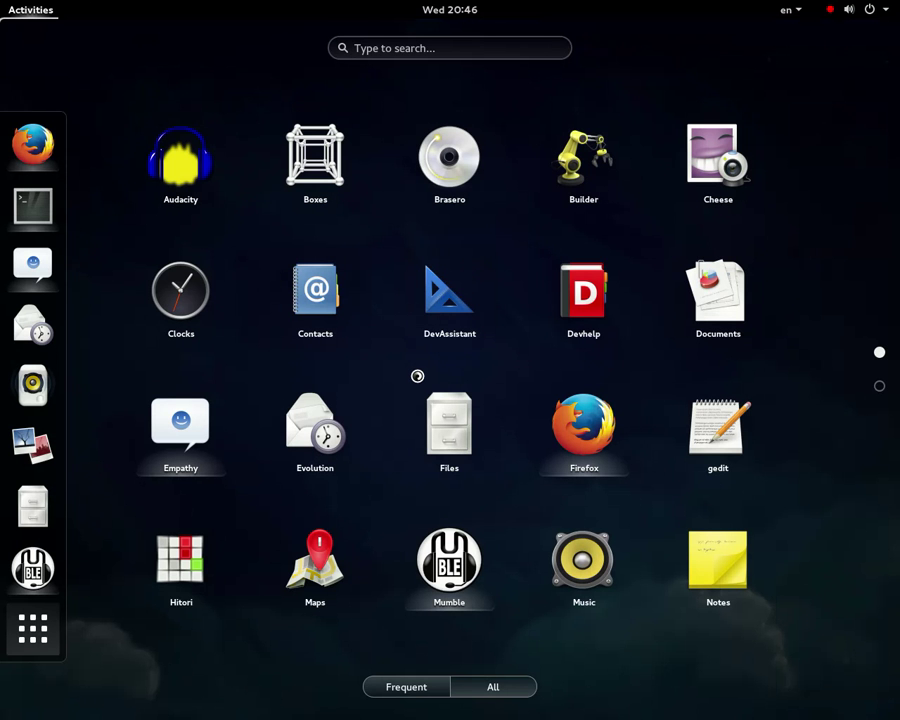
scroll(407, 394, down, 1)
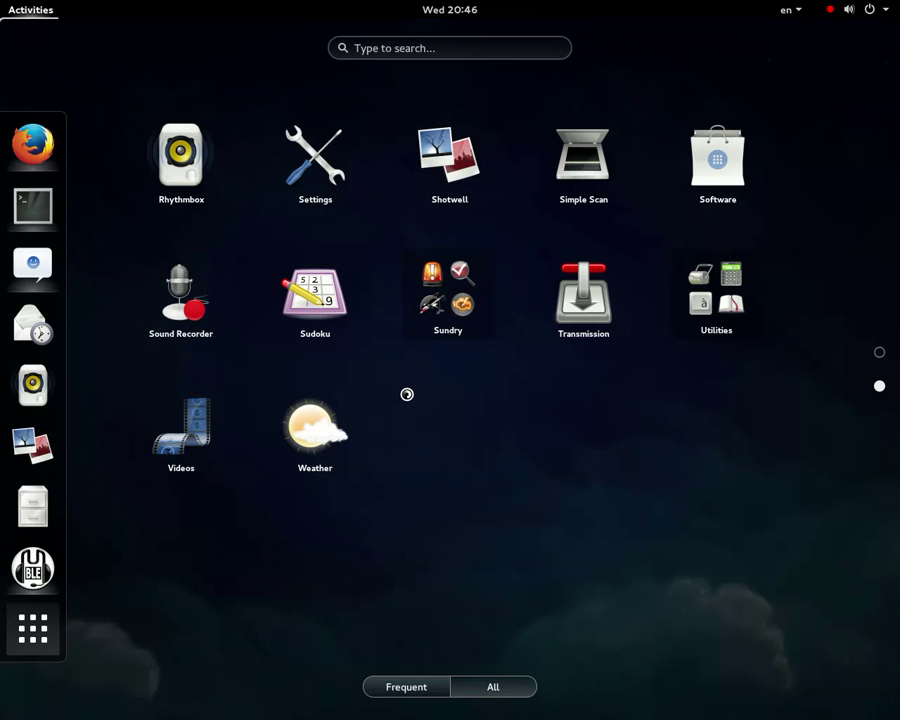
click(717, 320)
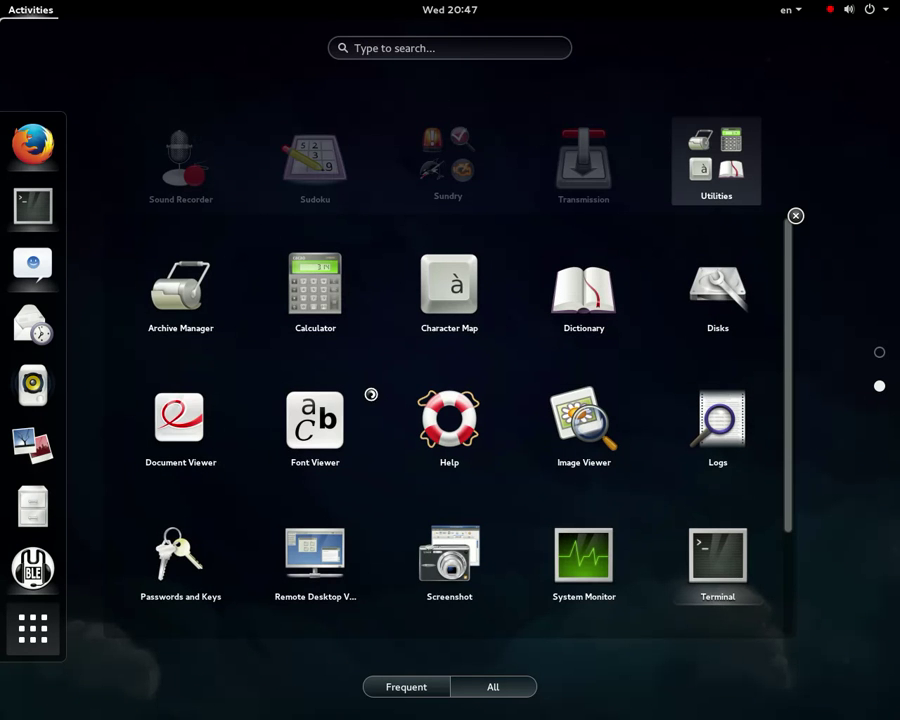
scroll(341, 428, down, 2)
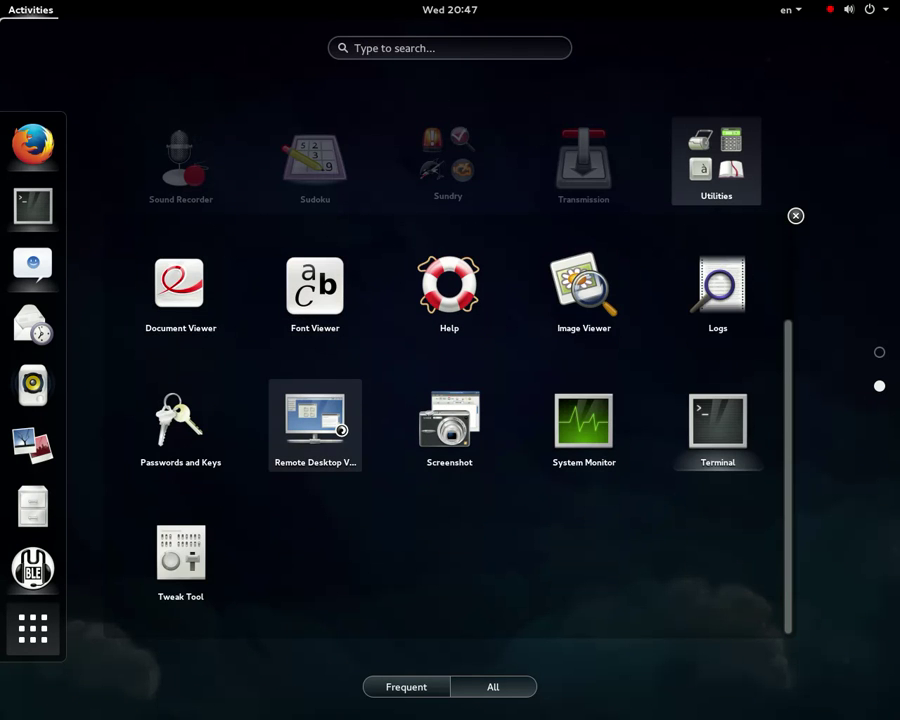
scroll(341, 371, up, 2)
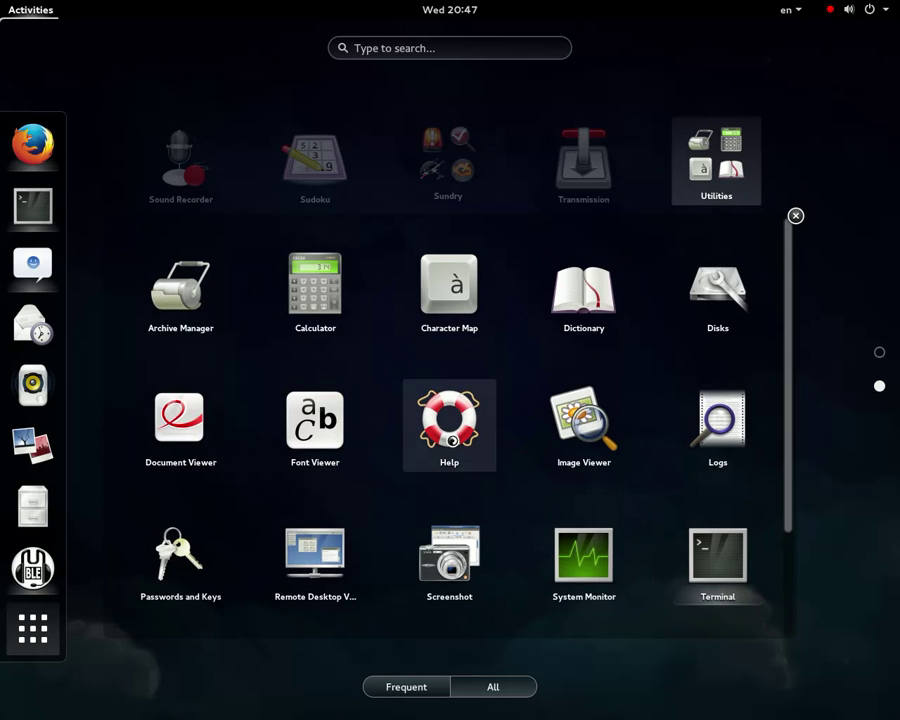
click(879, 352)
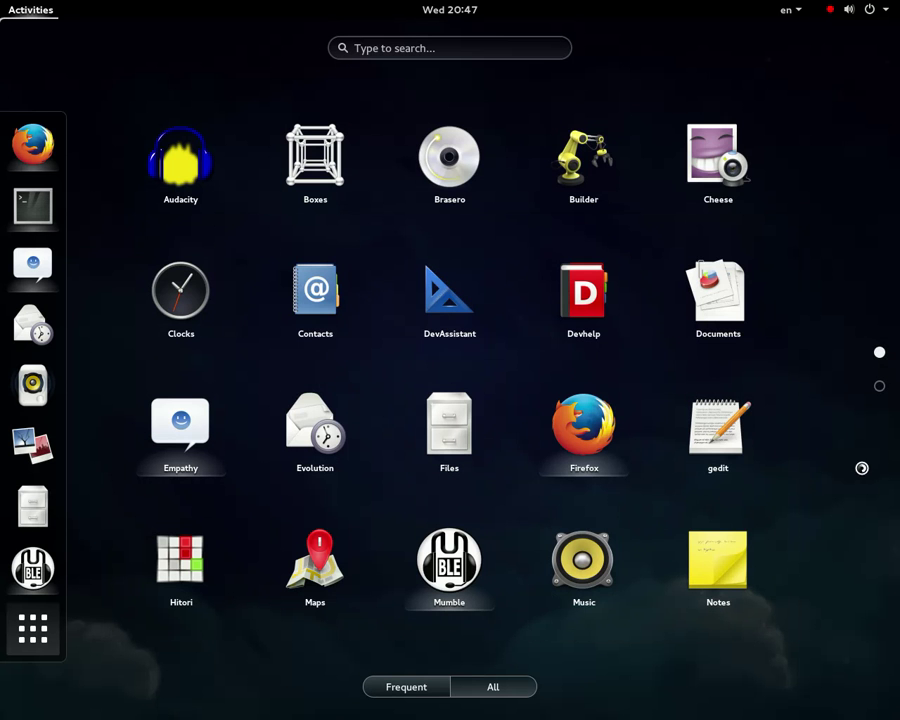
Open the system settings and turn on Location Services in the Privacy options
click(840, 9)
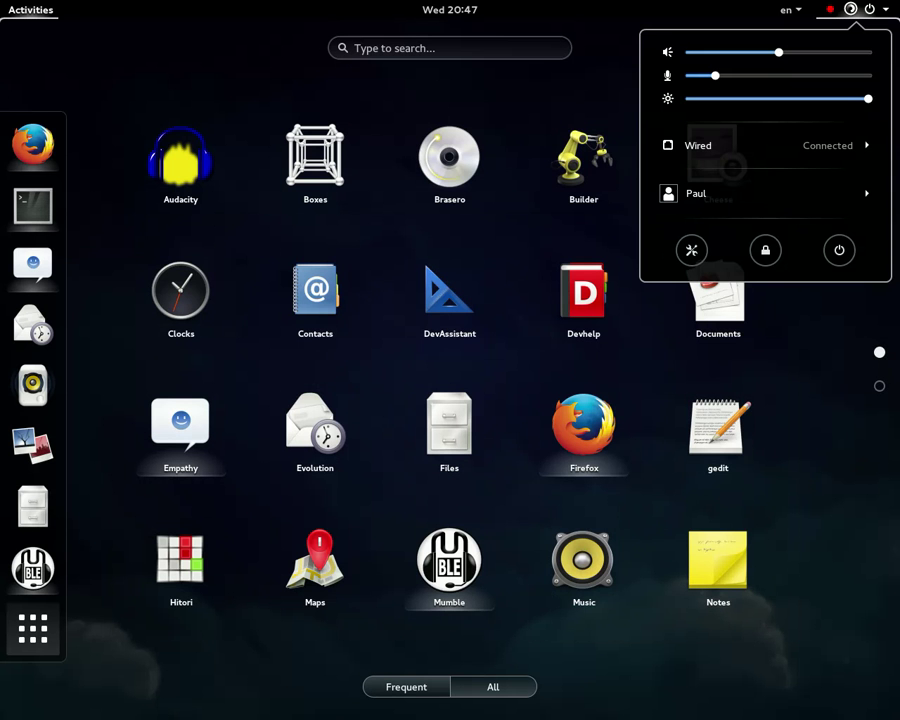
click(773, 148)
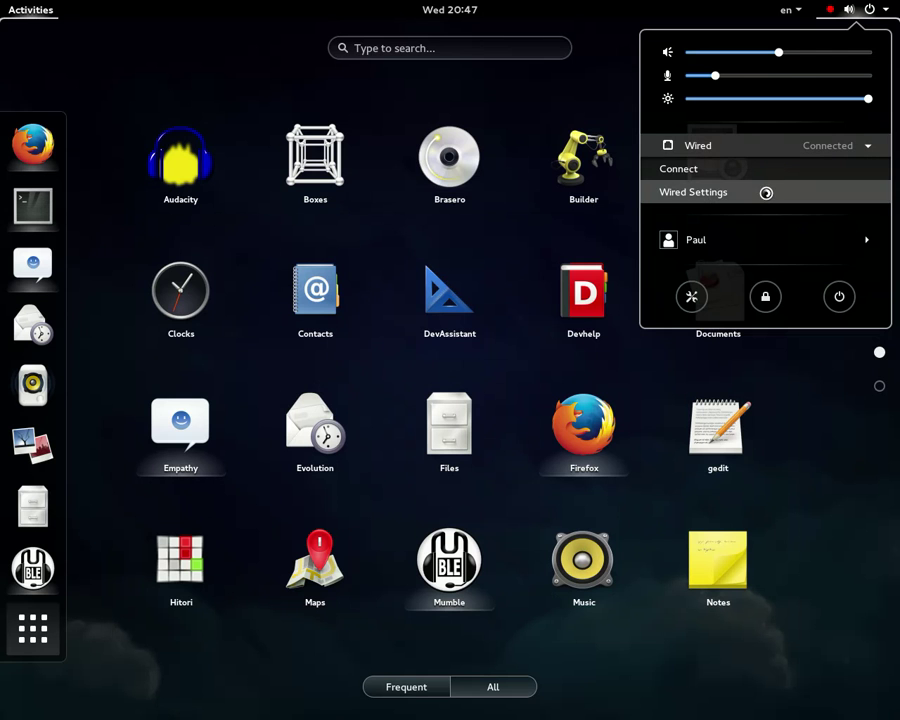
click(699, 310)
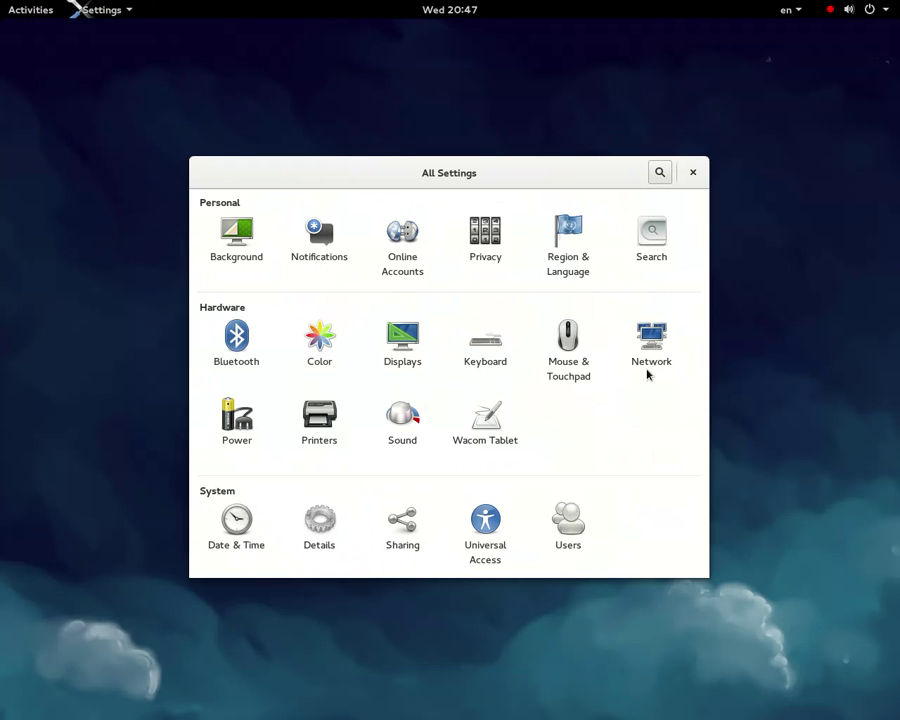
click(484, 251)
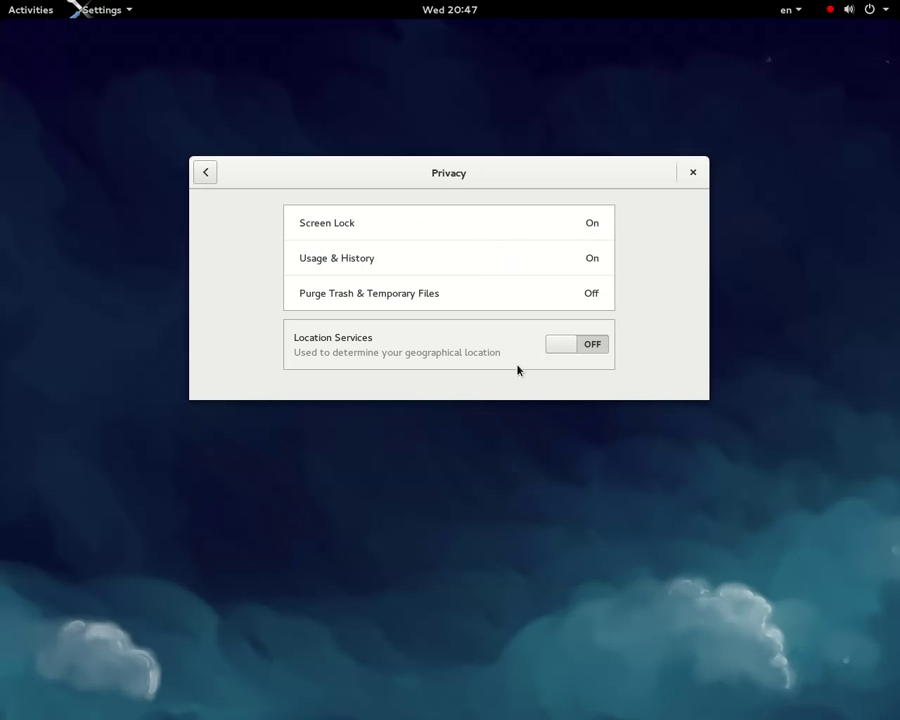
click(580, 349)
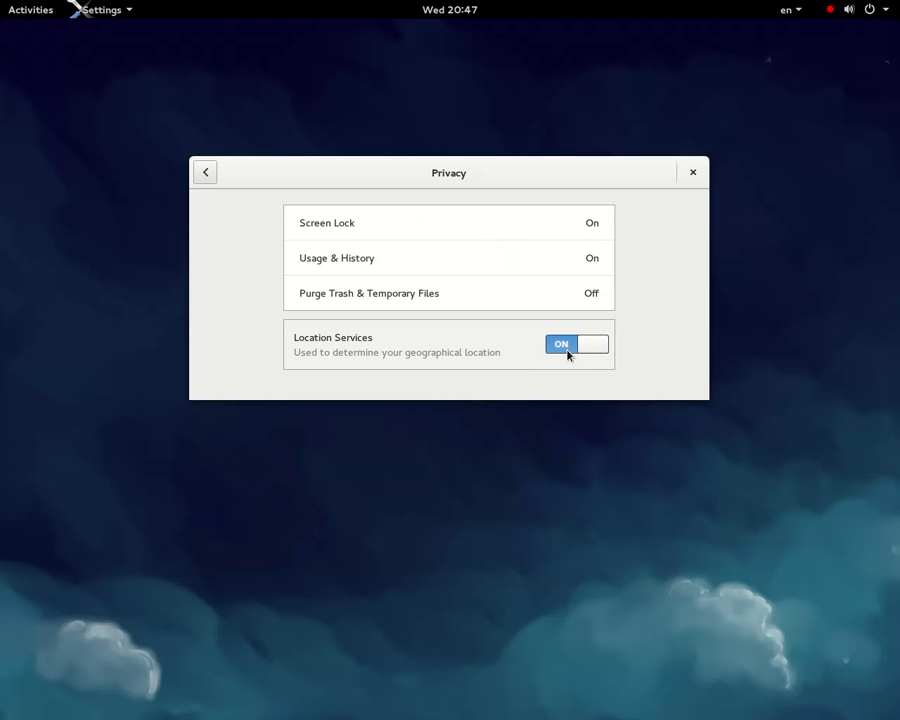
Check the status area for a location entry, return from Privacy to All Settings, and close Settings
click(851, 10)
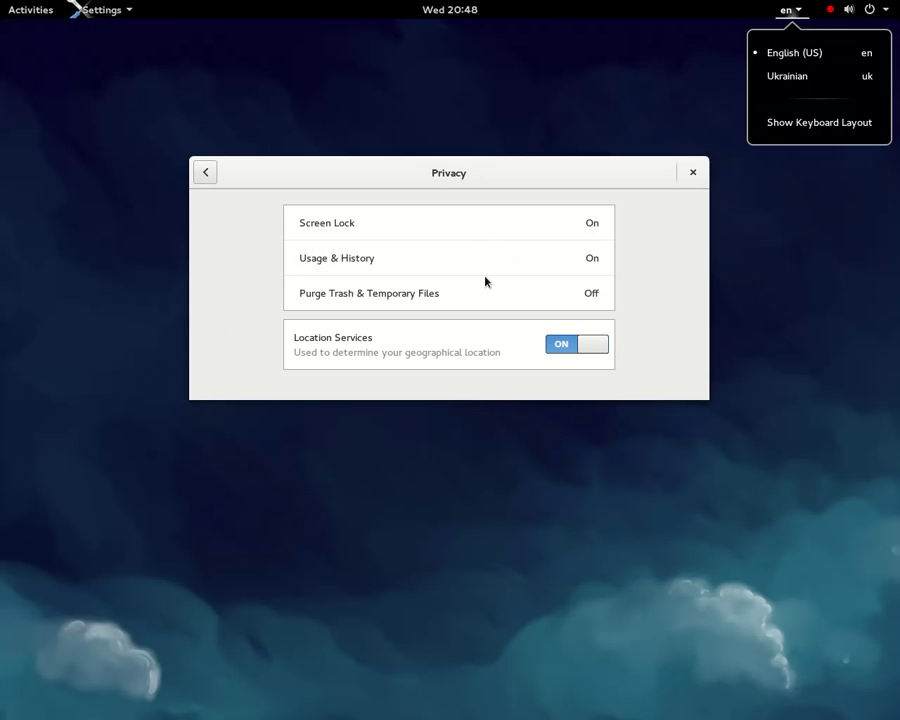
click(205, 175)
click(205, 175)
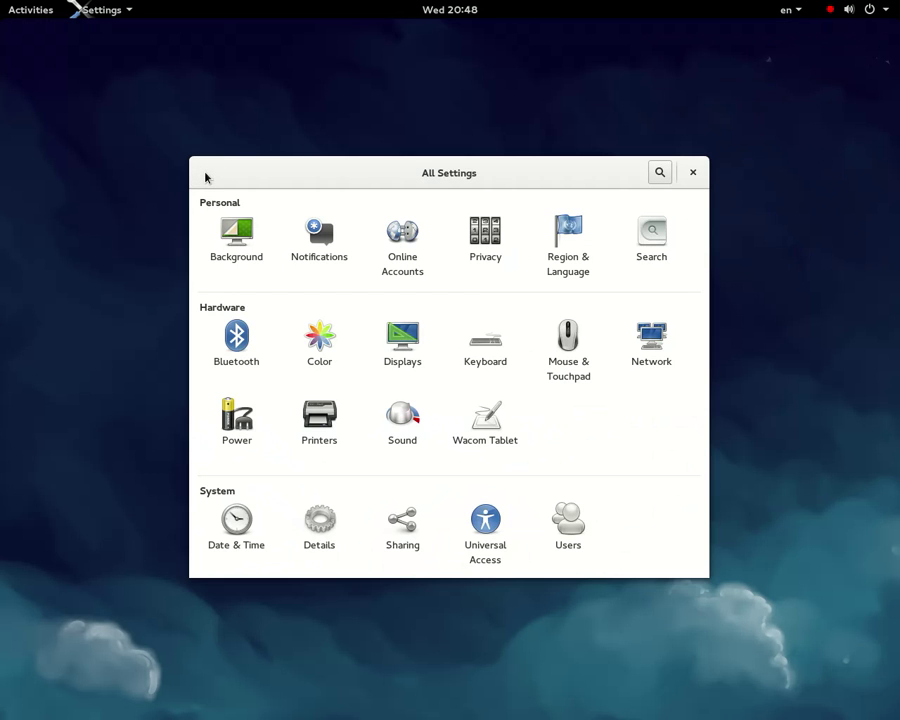
click(693, 172)
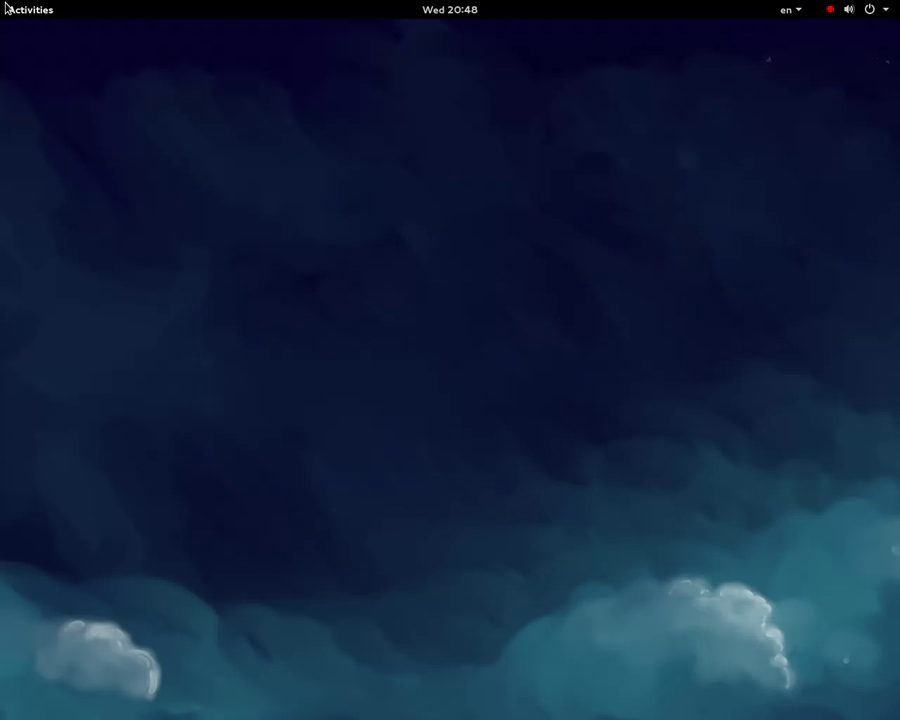
Find and launch Maps again from the activities overview, and make it go to the current location
mouse_move(4, 4)
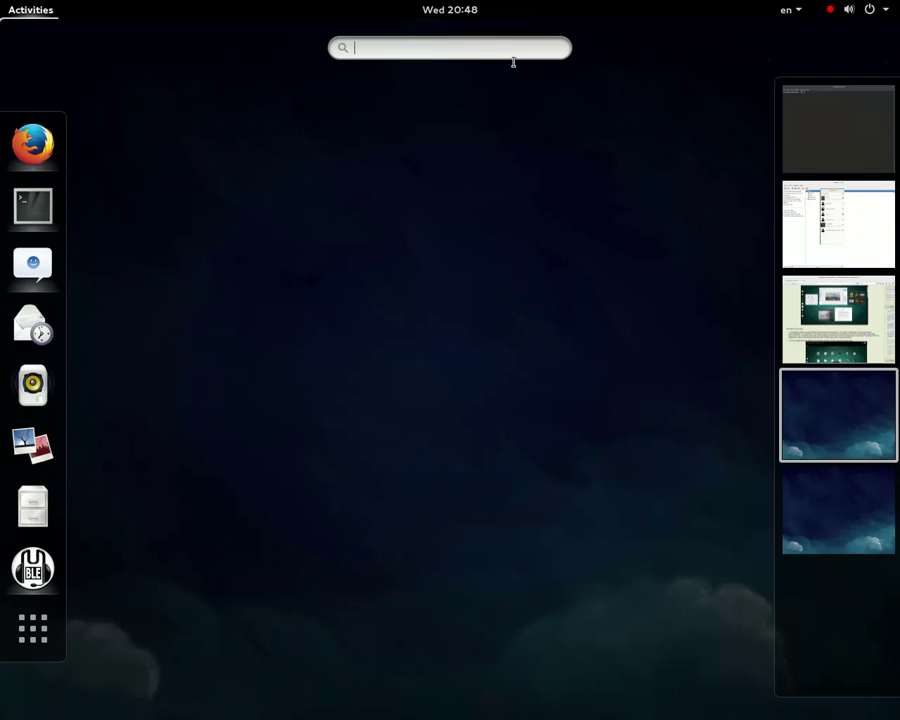
text(M)
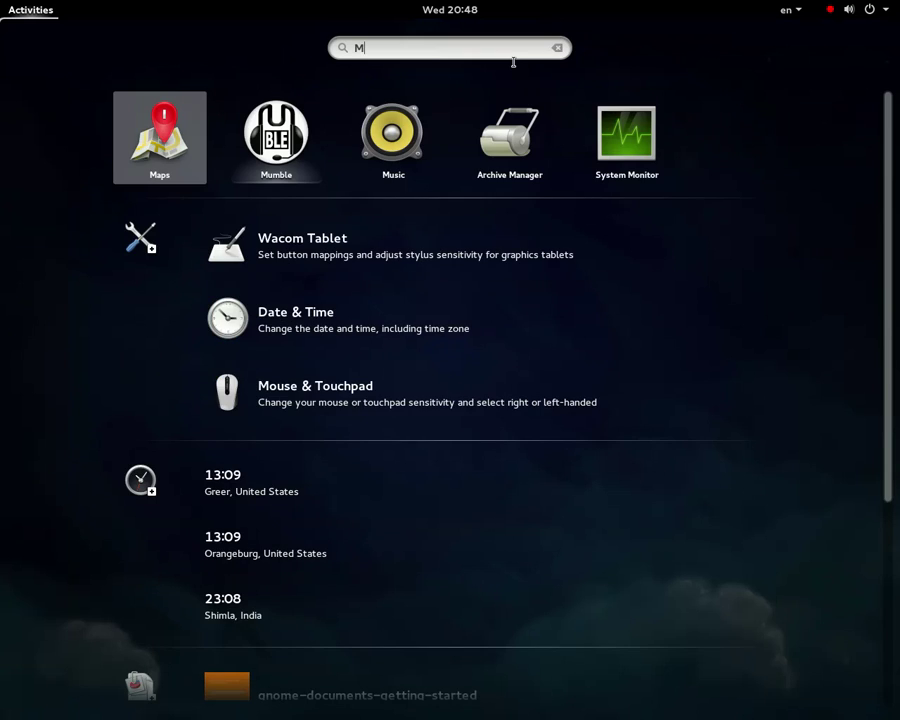
key(Return)
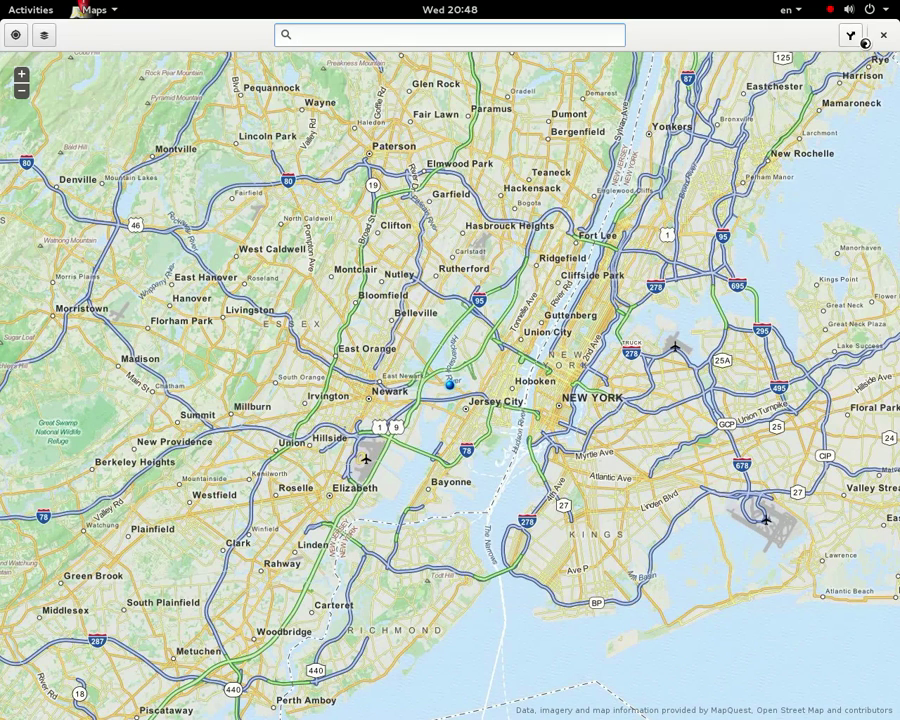
click(15, 36)
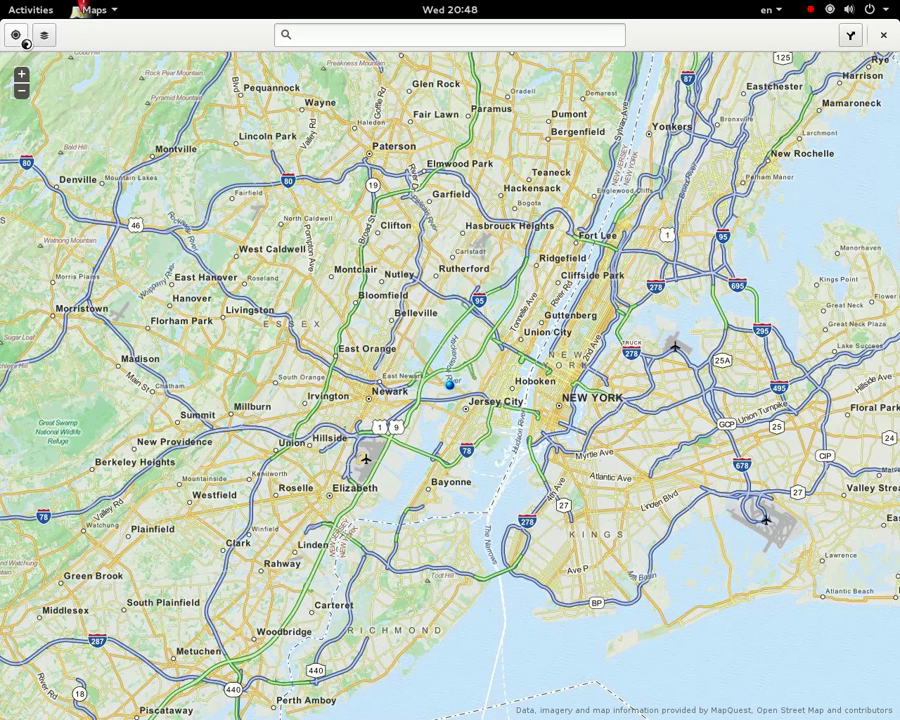
Check the options offered for Location in the system status menu, and close the menu
click(841, 14)
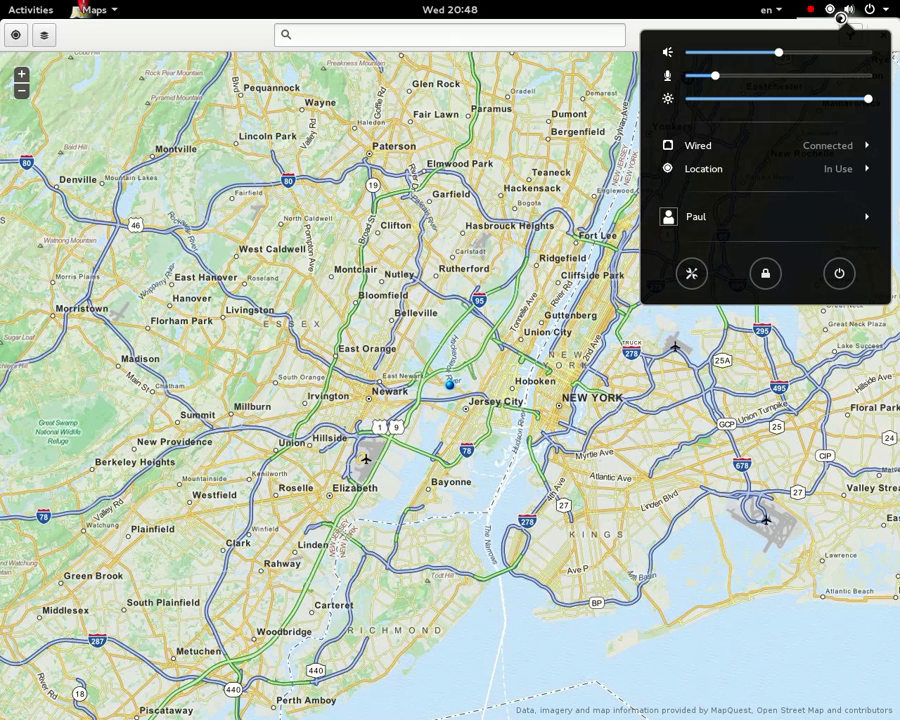
click(773, 179)
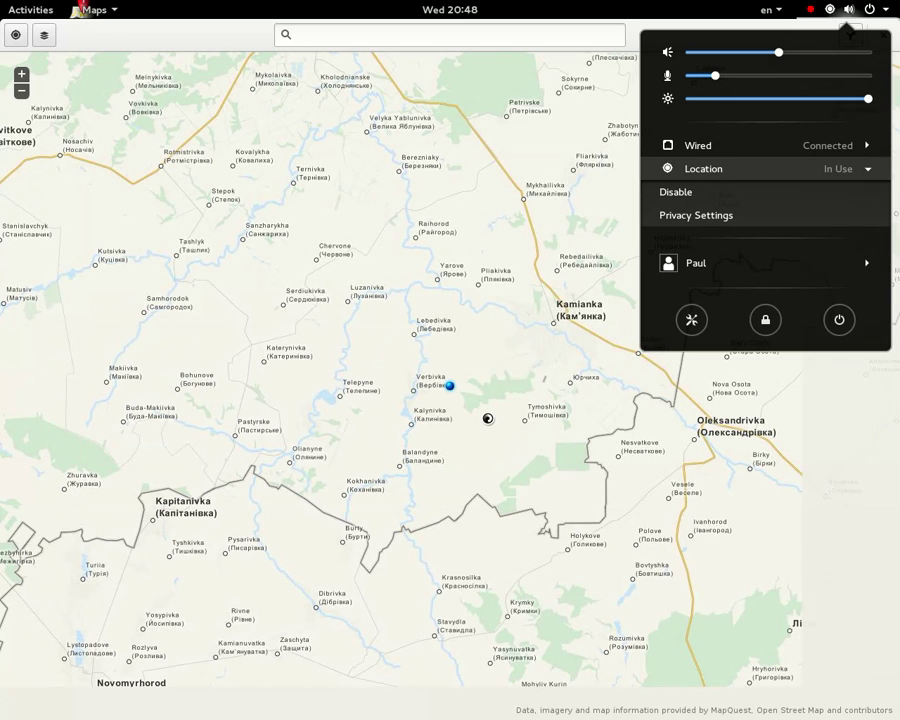
click(391, 418)
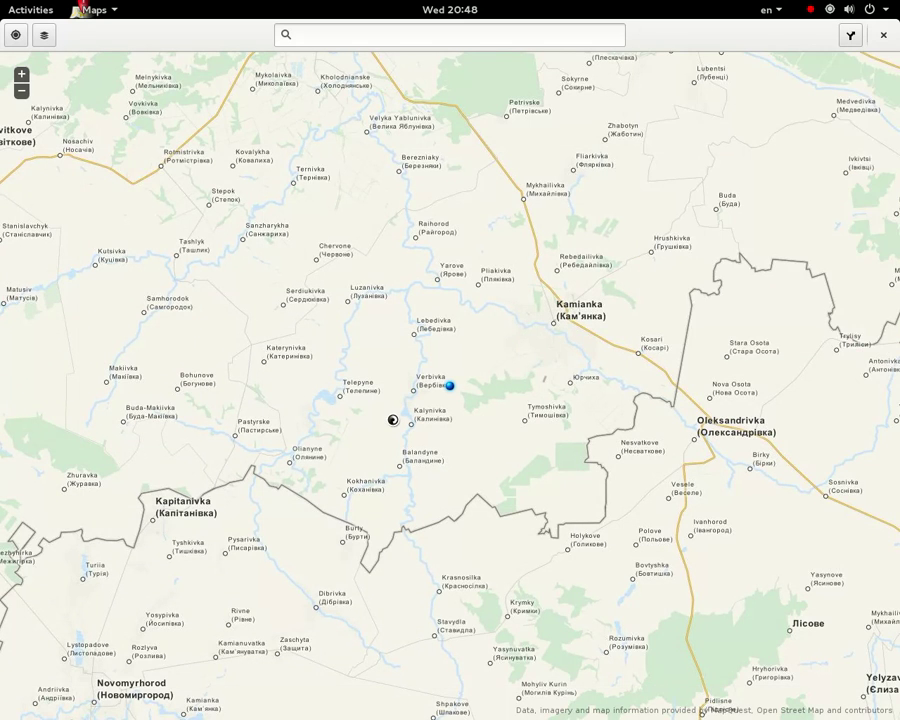
Widen the map around the current location marker until the surrounding oblasts and Kyiv are in view
scroll(468, 418, down, 1)
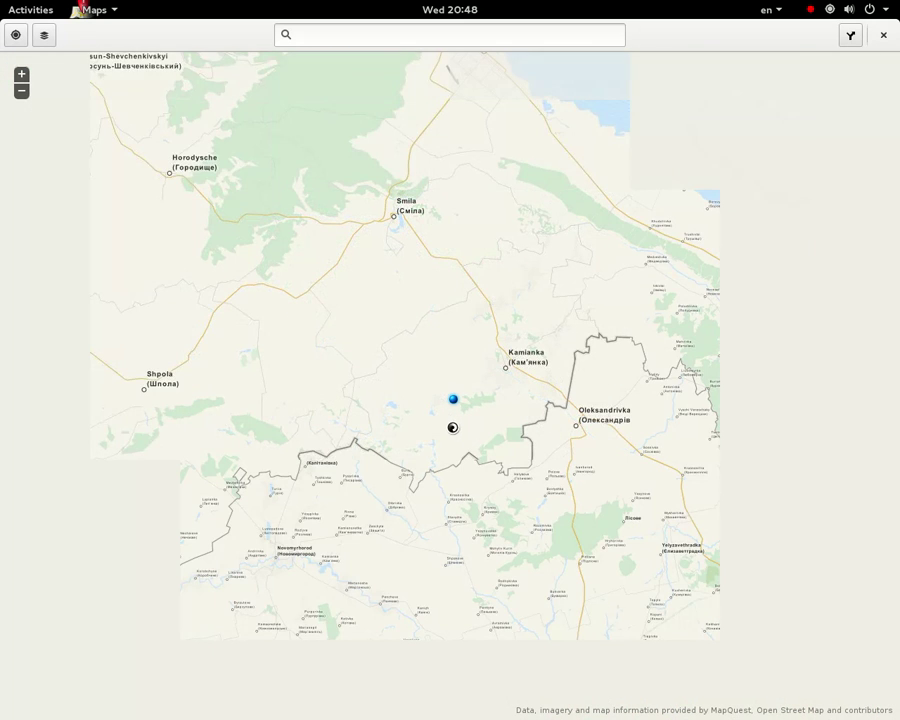
scroll(480, 423, down, 1)
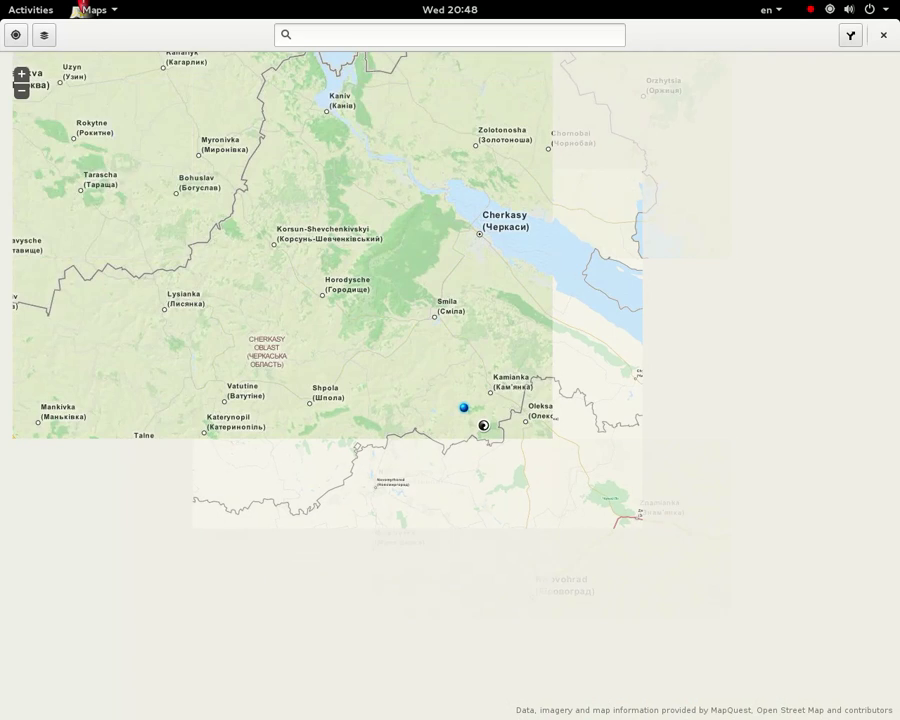
scroll(480, 425, down, 1)
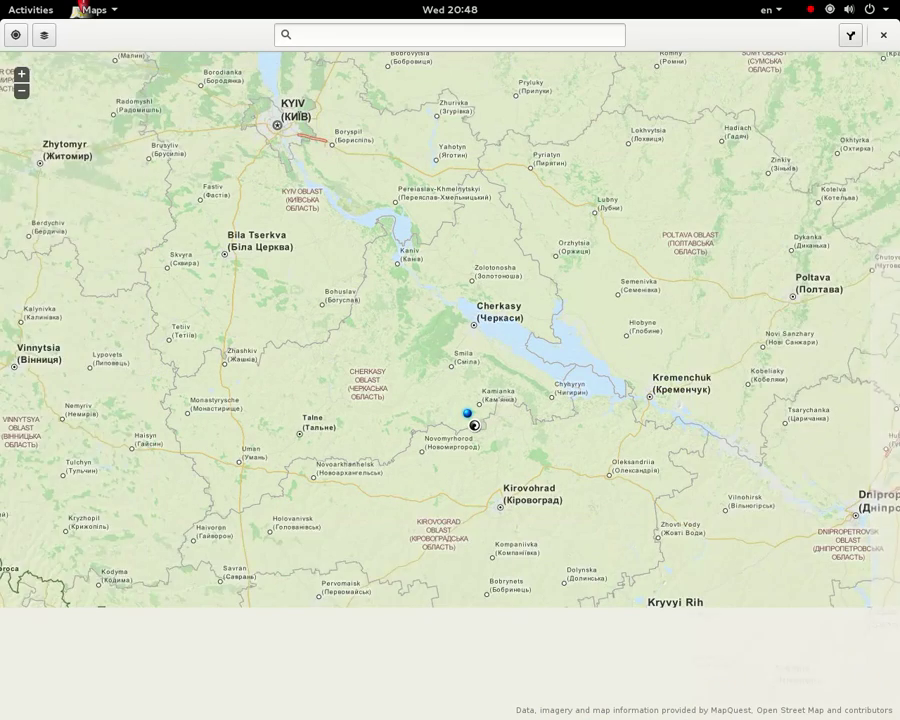
Widen the map until the whole accuracy circle around the current location is in view, and examine the area it covers
scroll(475, 425, down, 1)
drag(426, 420, 572, 446)
scroll(517, 439, down, 1)
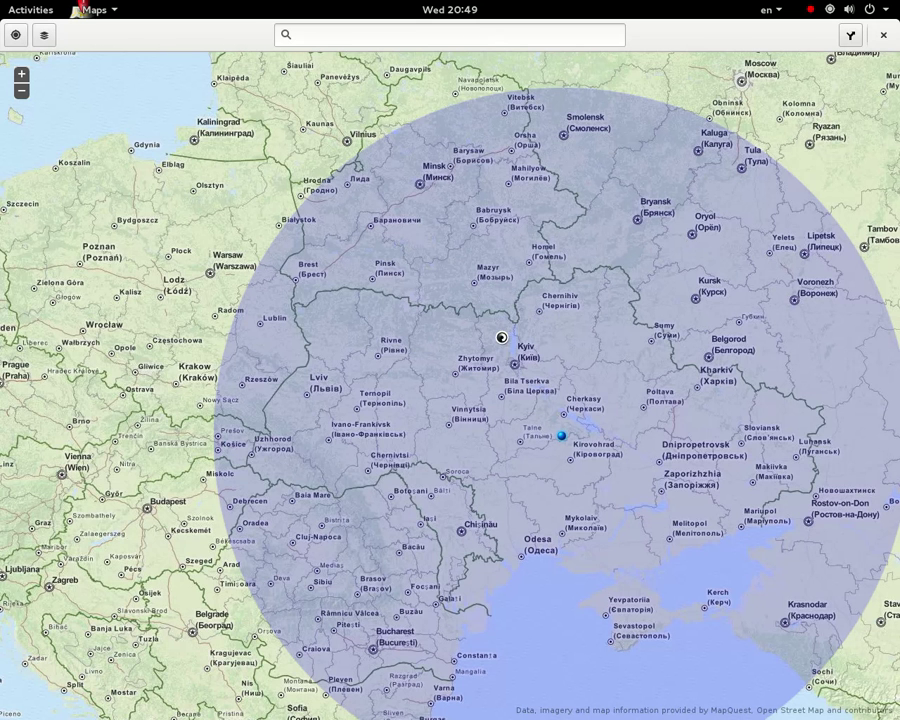
scroll(502, 338, down, 1)
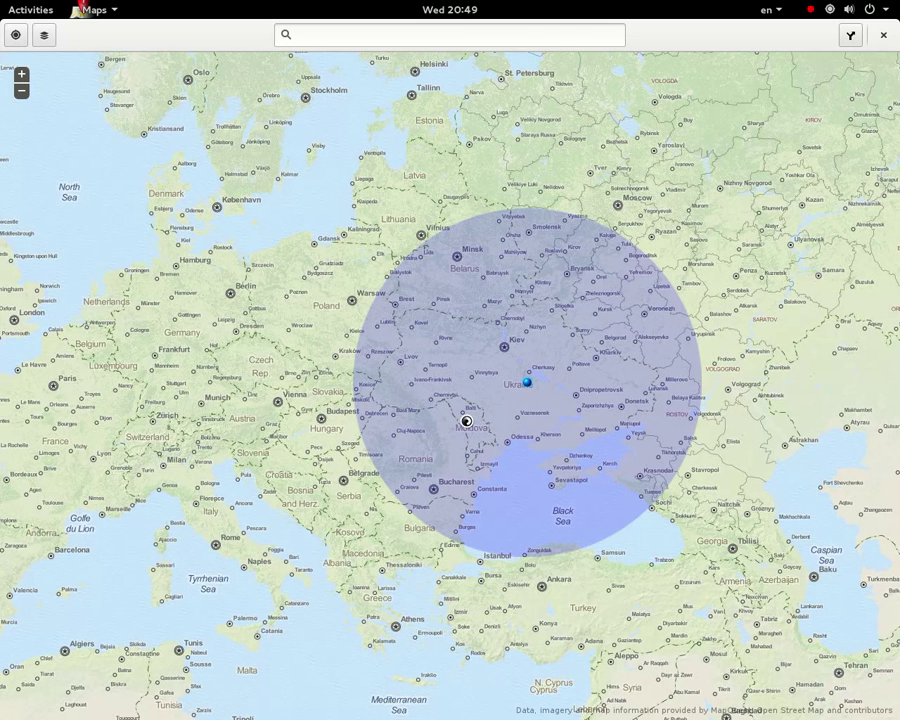
scroll(438, 448, down, 1)
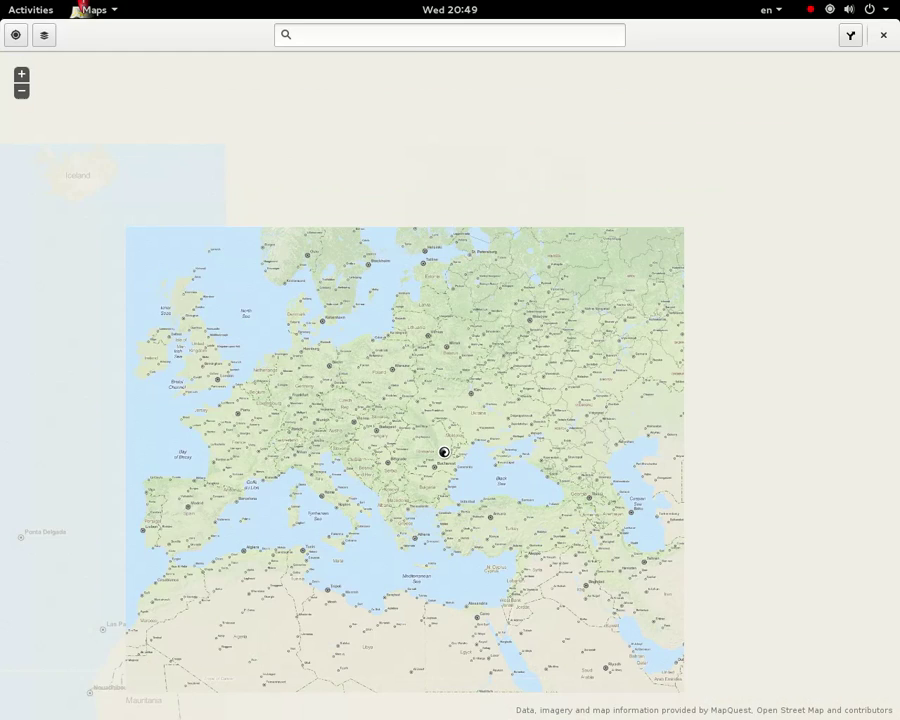
scroll(465, 424, up, 2)
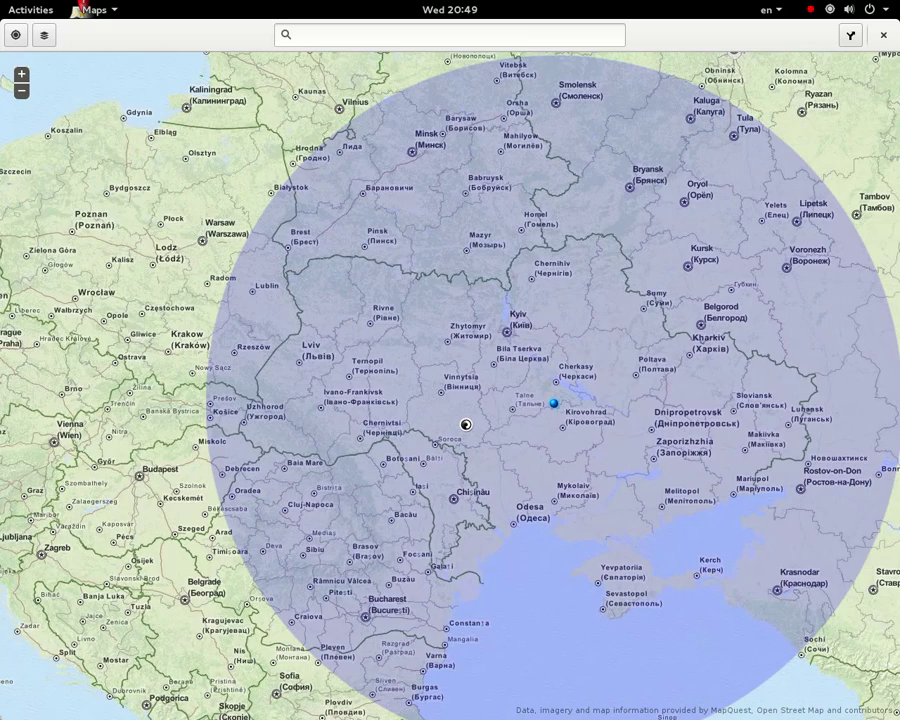
scroll(465, 424, down, 1)
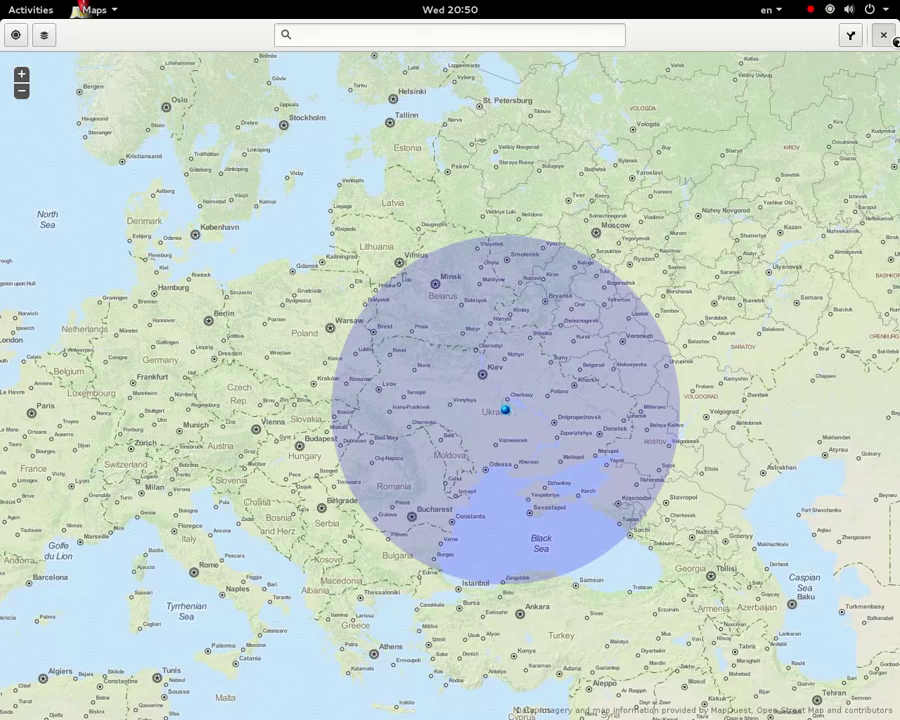
Close Maps and launch Contacts from the full list of applications
click(890, 38)
click(24, 10)
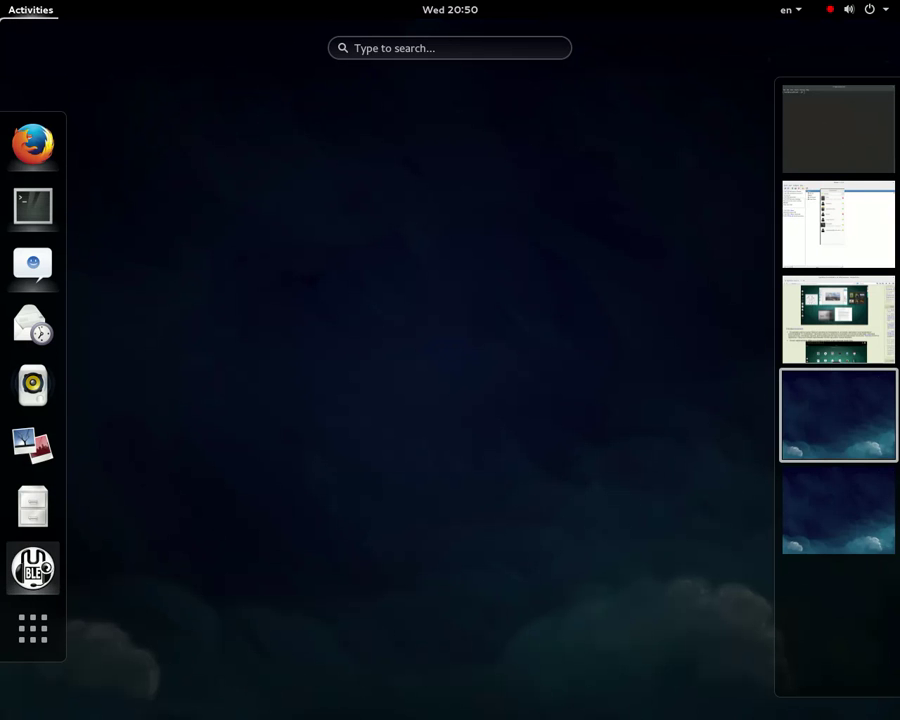
click(33, 625)
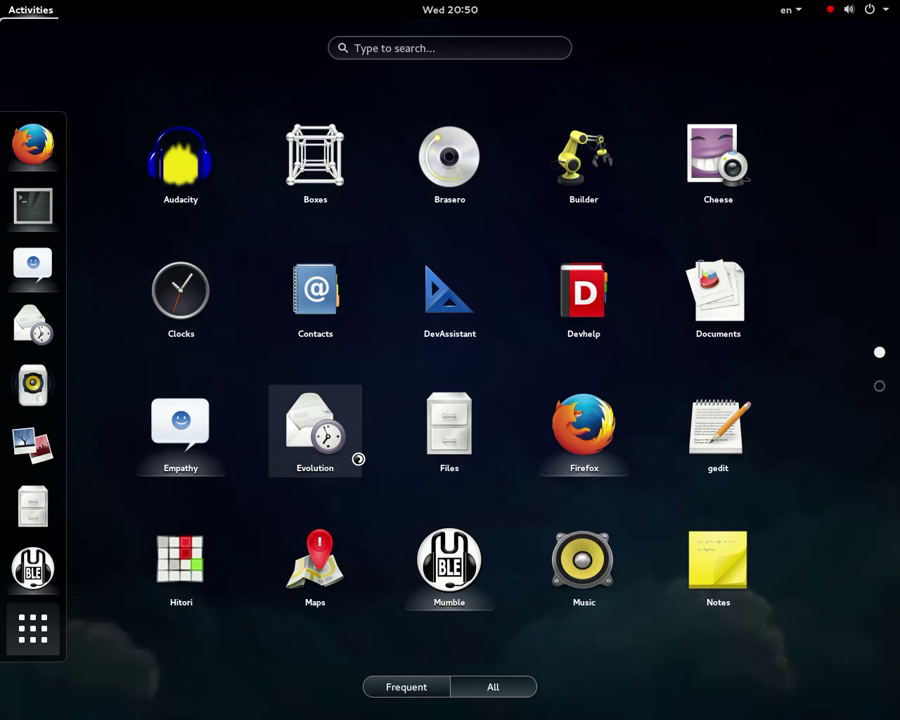
click(330, 300)
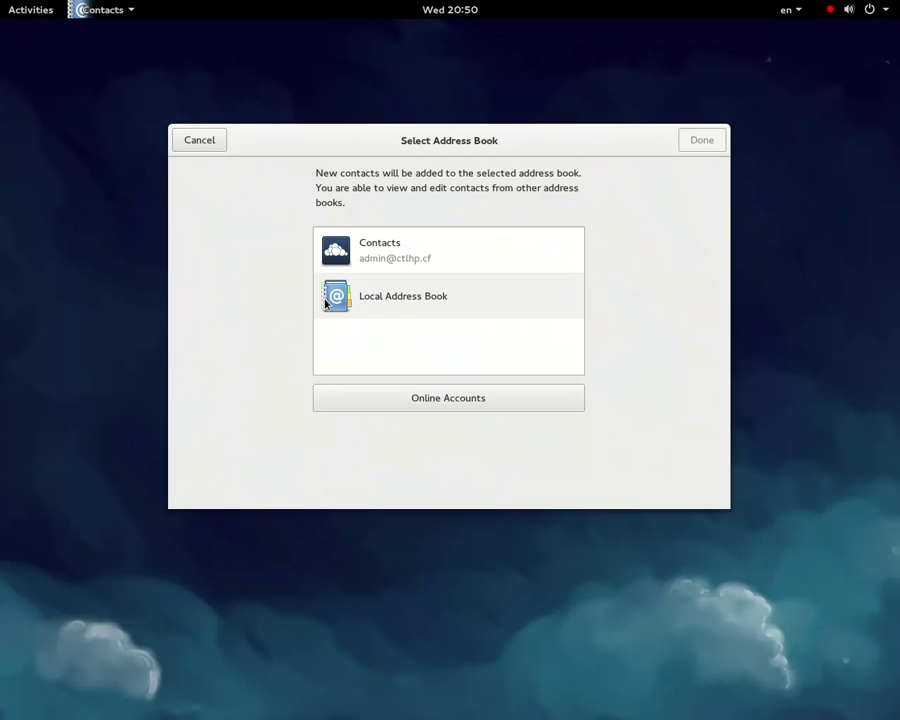
Choose Local Address Book for new contacts, check the configured Online Accounts, and finish the address book selection
click(442, 243)
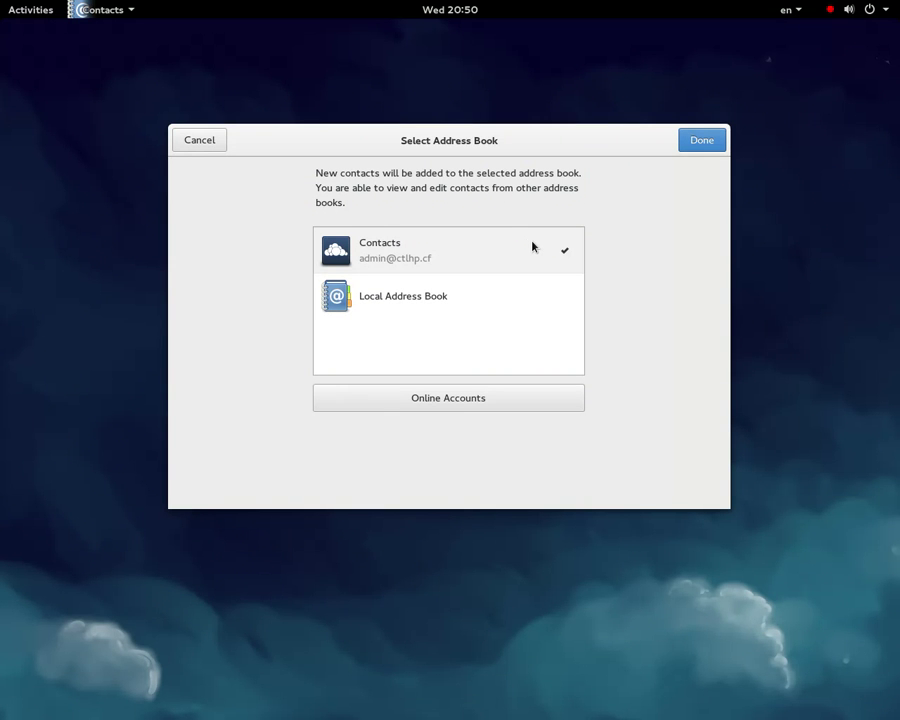
click(534, 300)
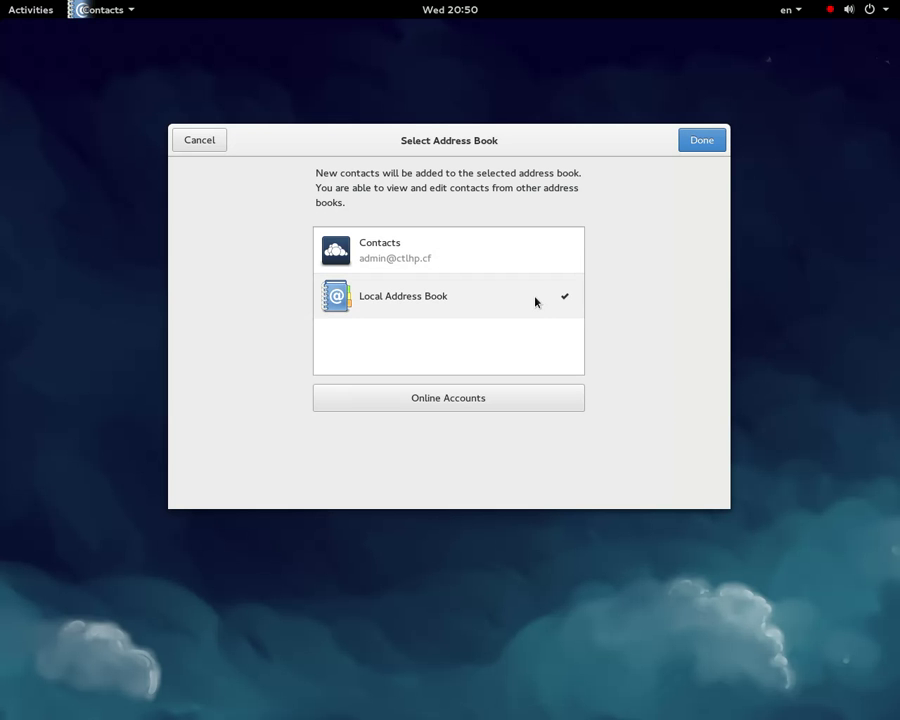
click(454, 409)
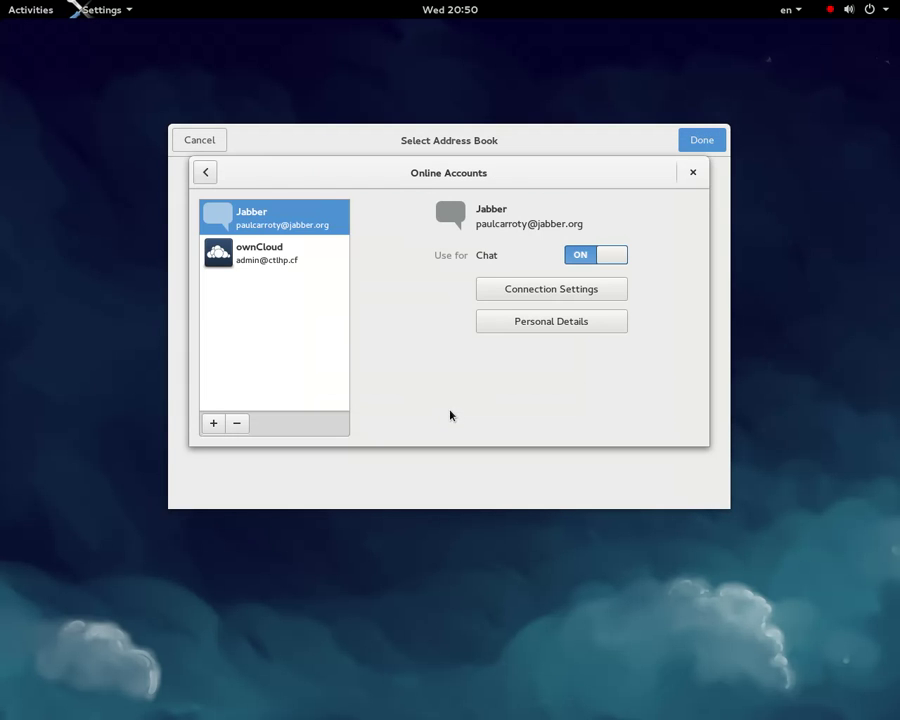
click(693, 174)
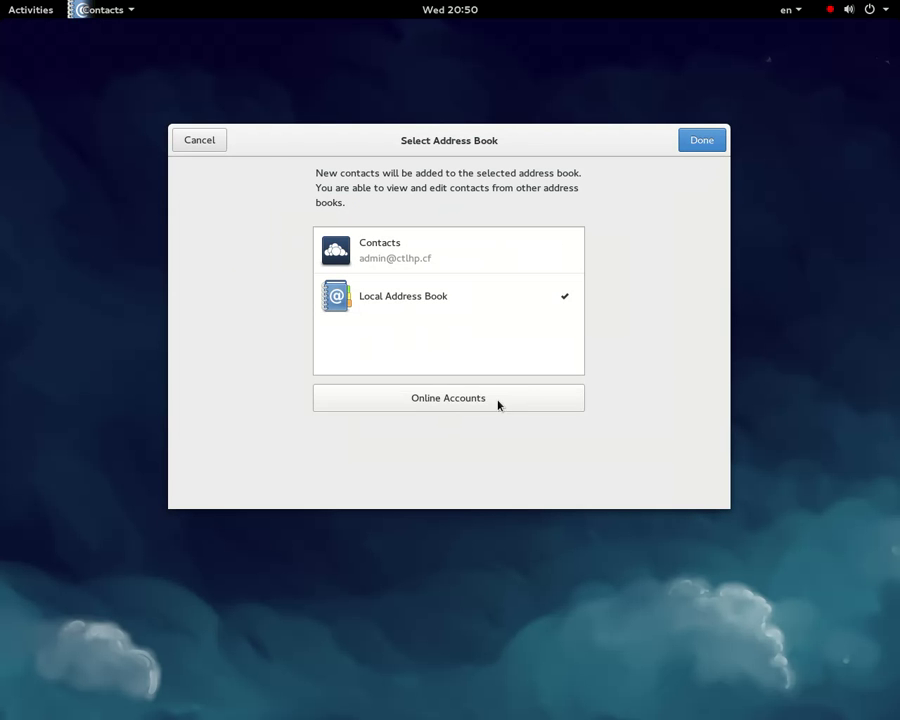
click(708, 141)
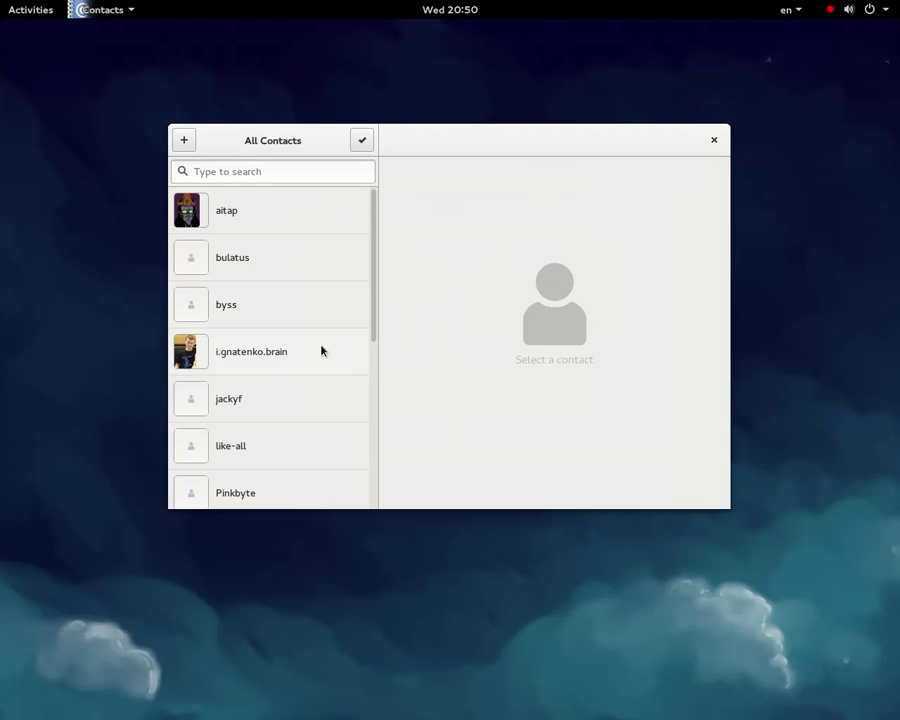
Look through the contact list and view the details of several contacts in its middle part
scroll(322, 373, down, 5)
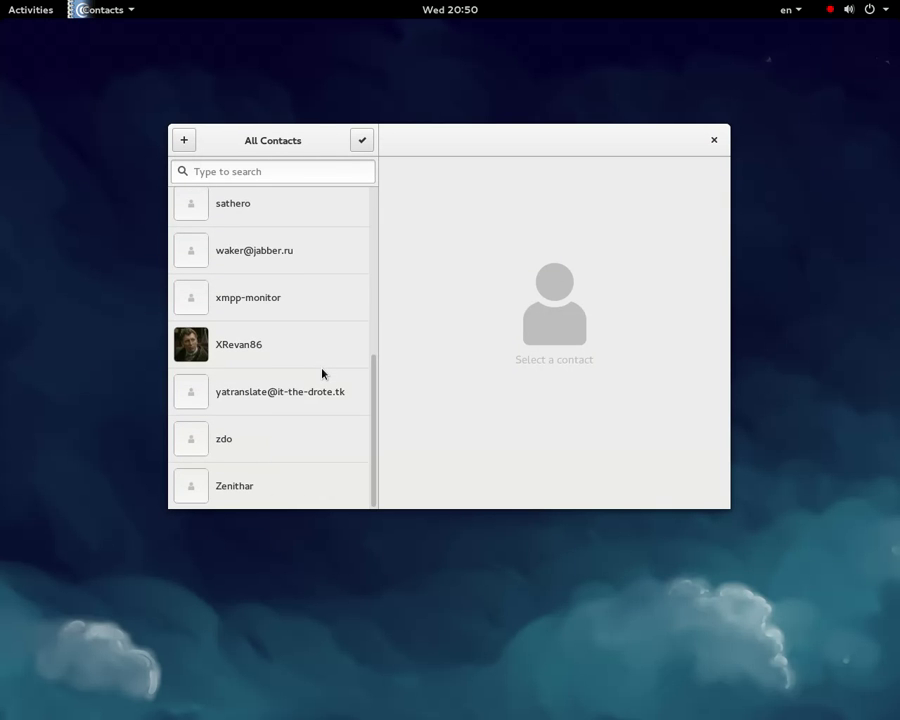
scroll(322, 373, up, 3)
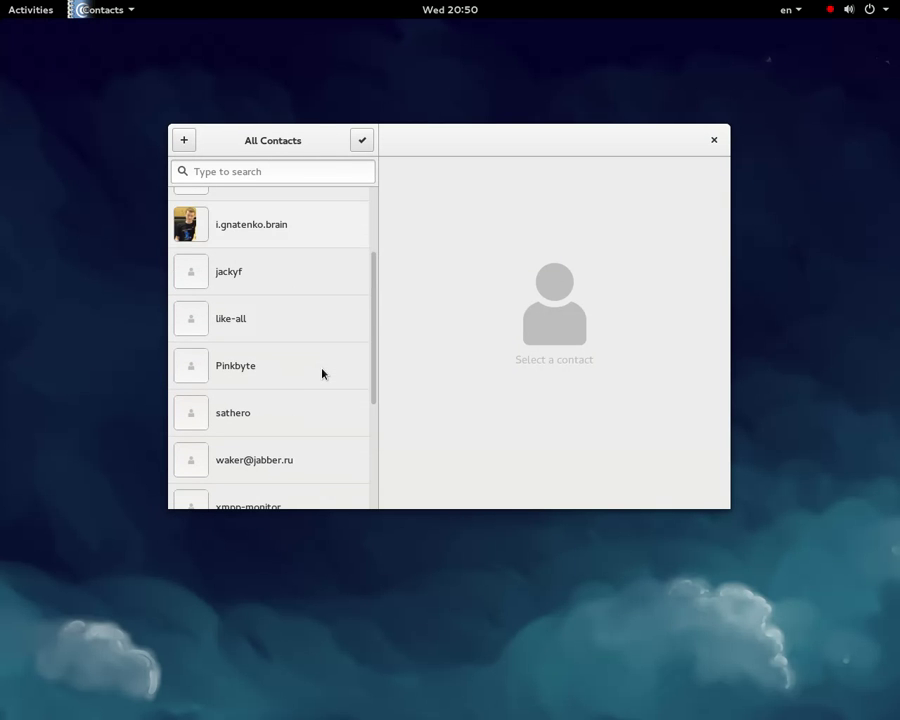
click(328, 362)
click(312, 310)
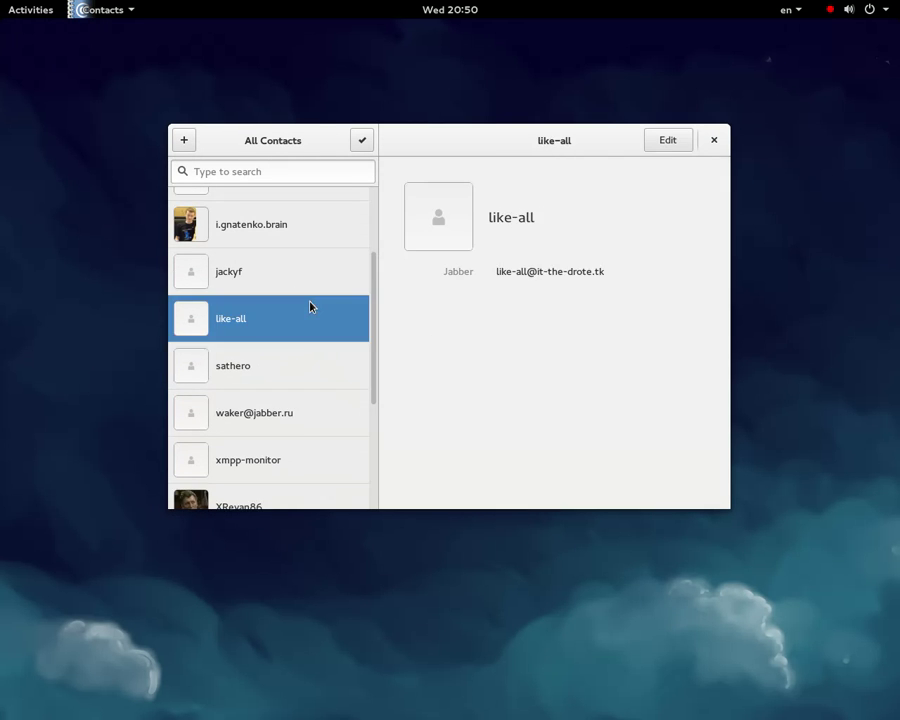
click(326, 378)
click(330, 413)
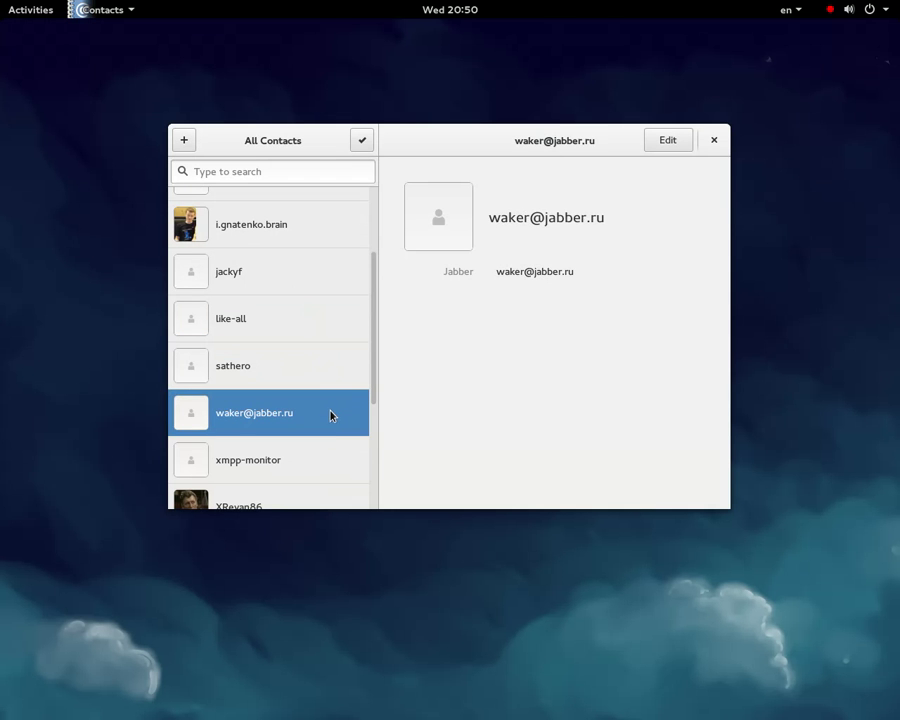
click(334, 458)
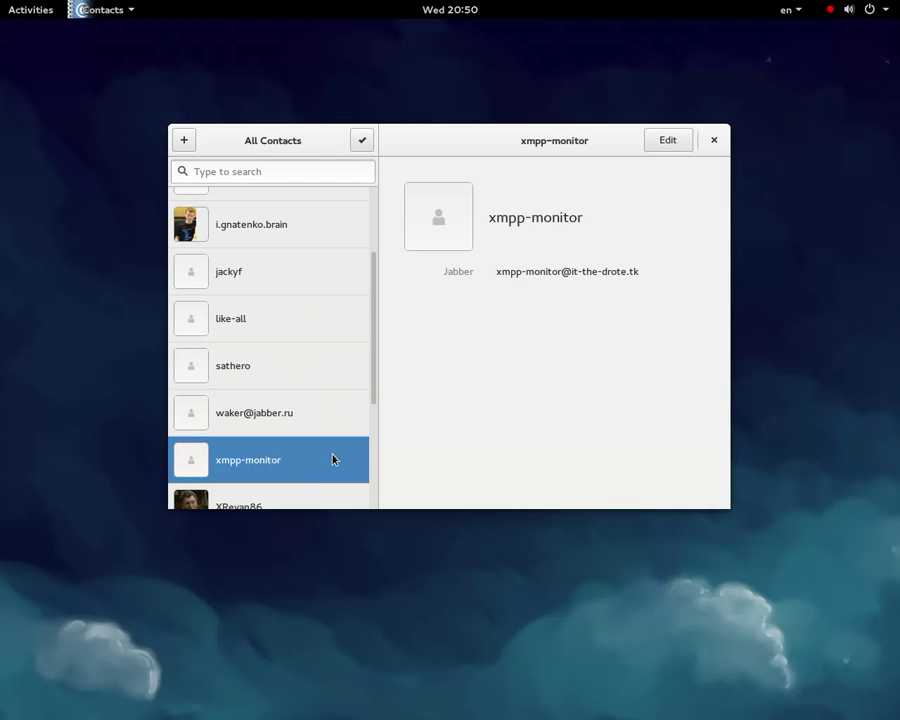
View the details of the contacts near the end of the list, including one with a website entry
scroll(285, 414, down, 1)
scroll(283, 417, down, 2)
click(285, 390)
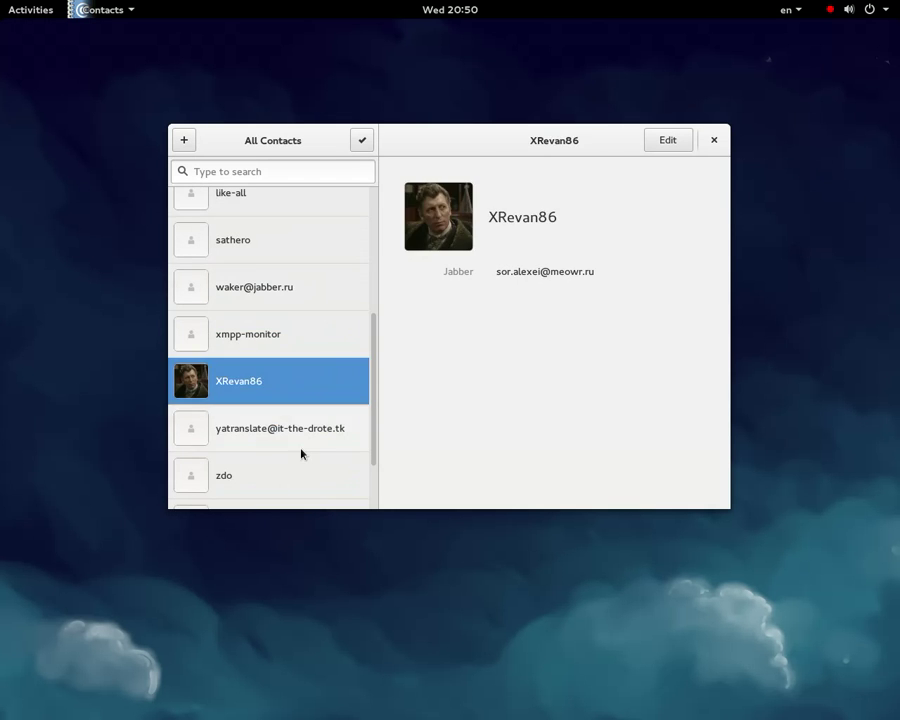
click(304, 446)
scroll(321, 484, down, 3)
click(293, 362)
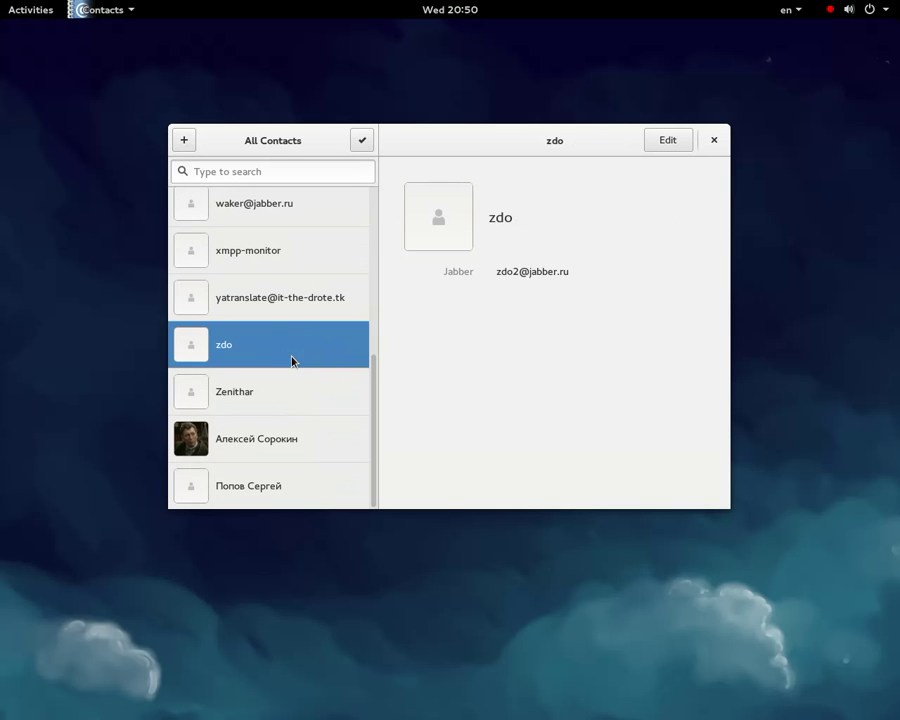
click(296, 390)
click(311, 446)
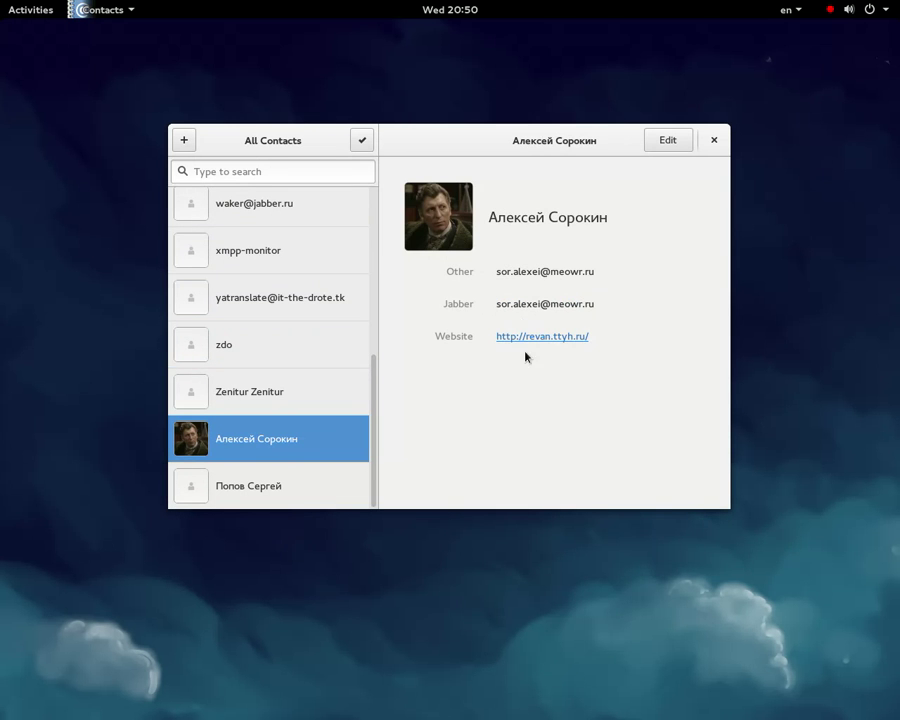
Close Contacts and launch Simple Scan from the second page of the application list
click(712, 140)
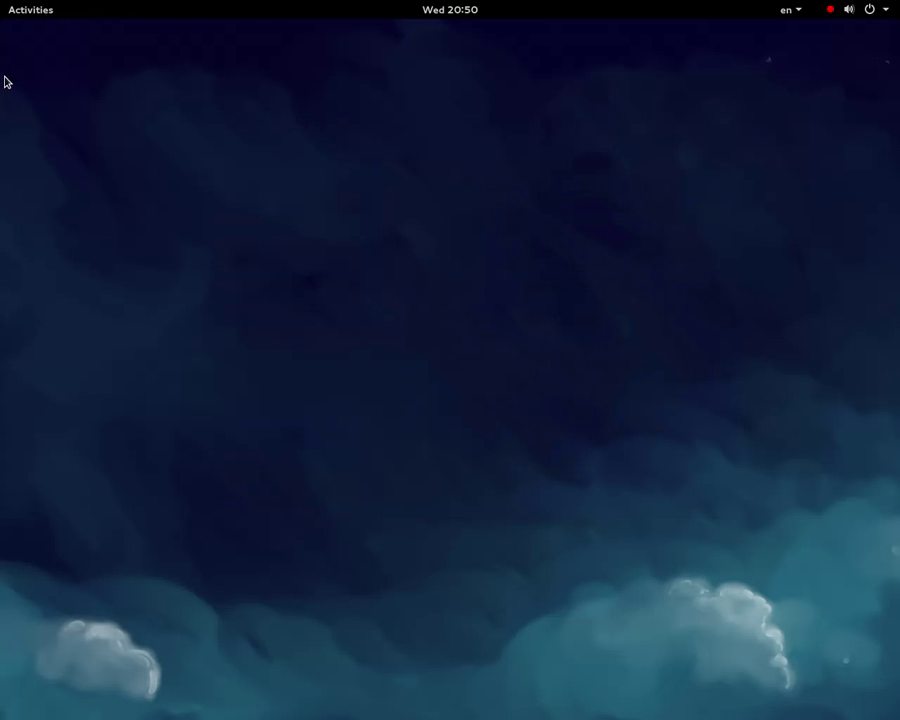
click(15, 13)
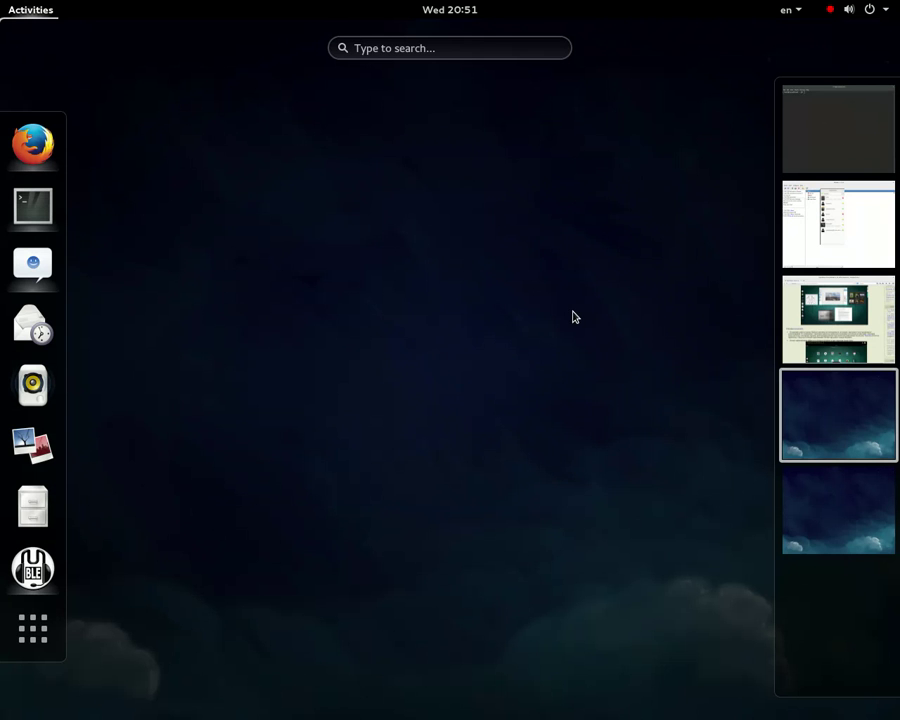
click(45, 645)
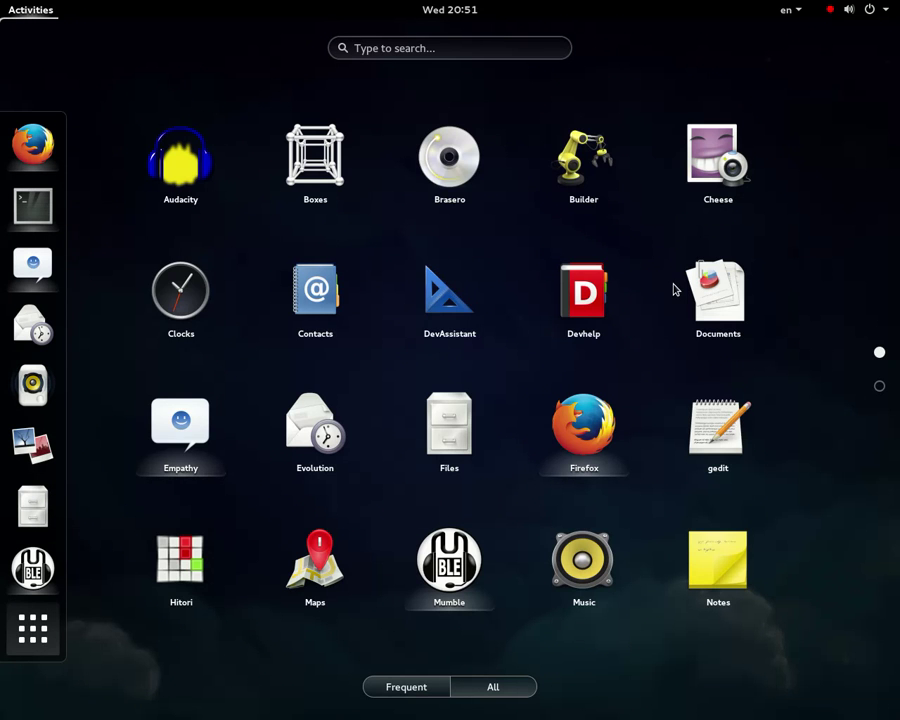
scroll(330, 440, down, 1)
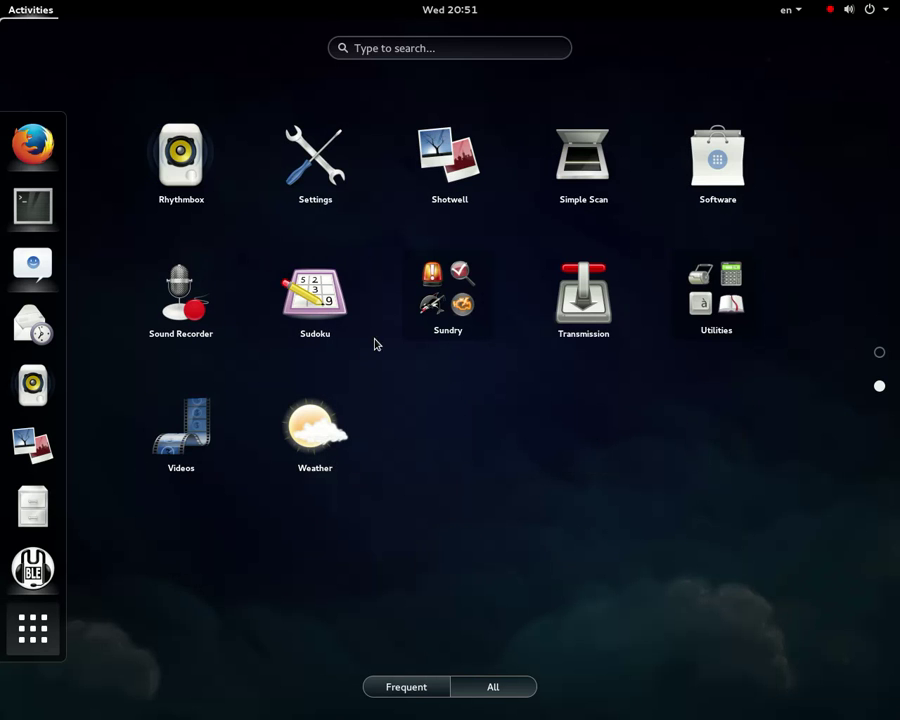
click(597, 174)
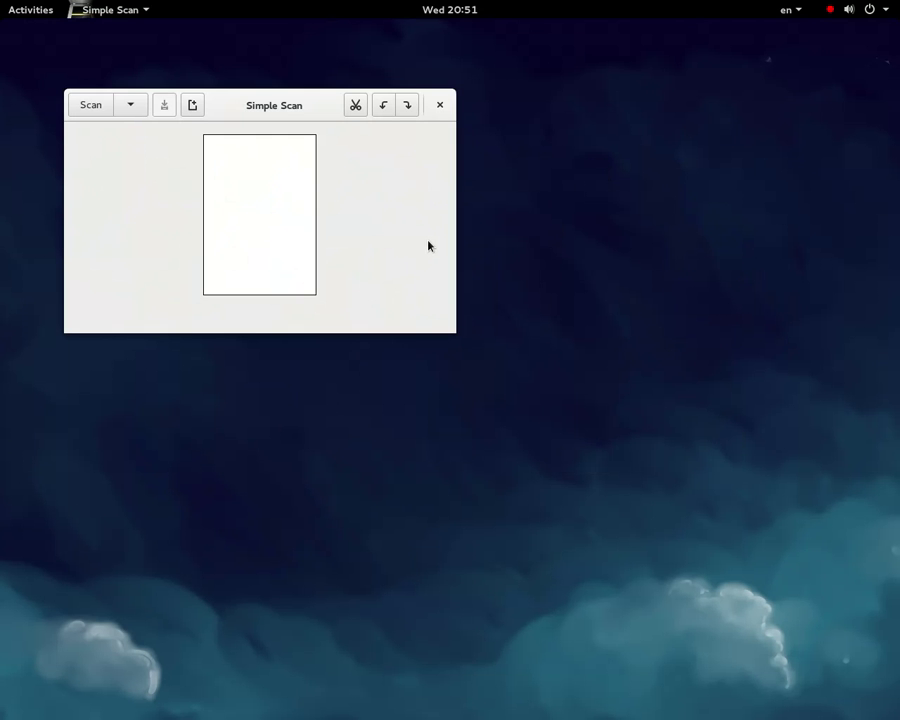
Switch the scan type to Photo and back to Text, and try to start a scan
click(137, 115)
click(152, 176)
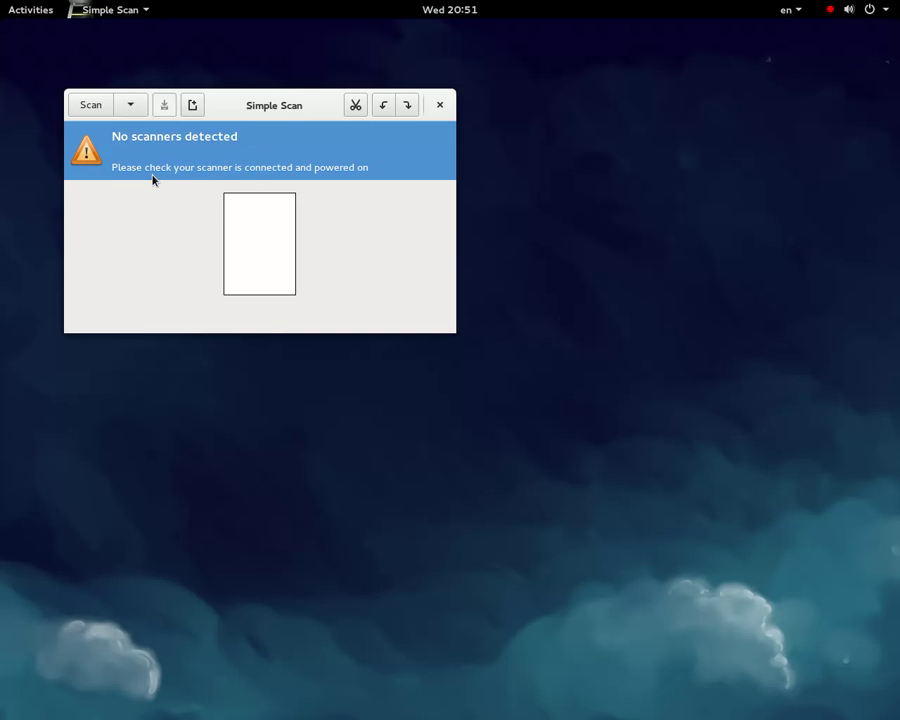
click(141, 103)
click(158, 196)
click(147, 108)
click(150, 179)
click(98, 107)
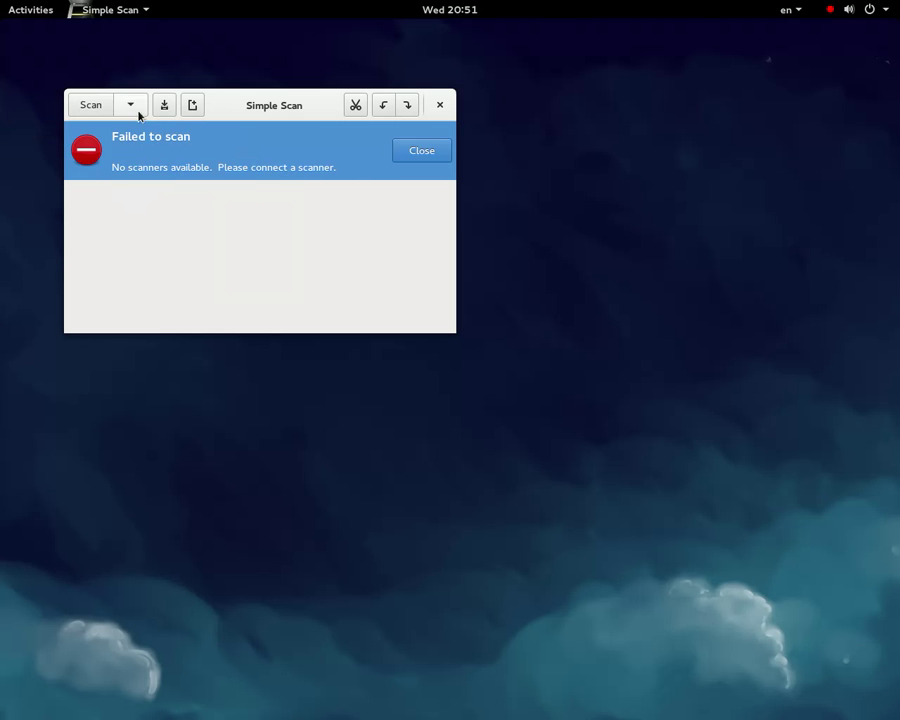
Check the available scan options again, and close Simple Scan
click(140, 114)
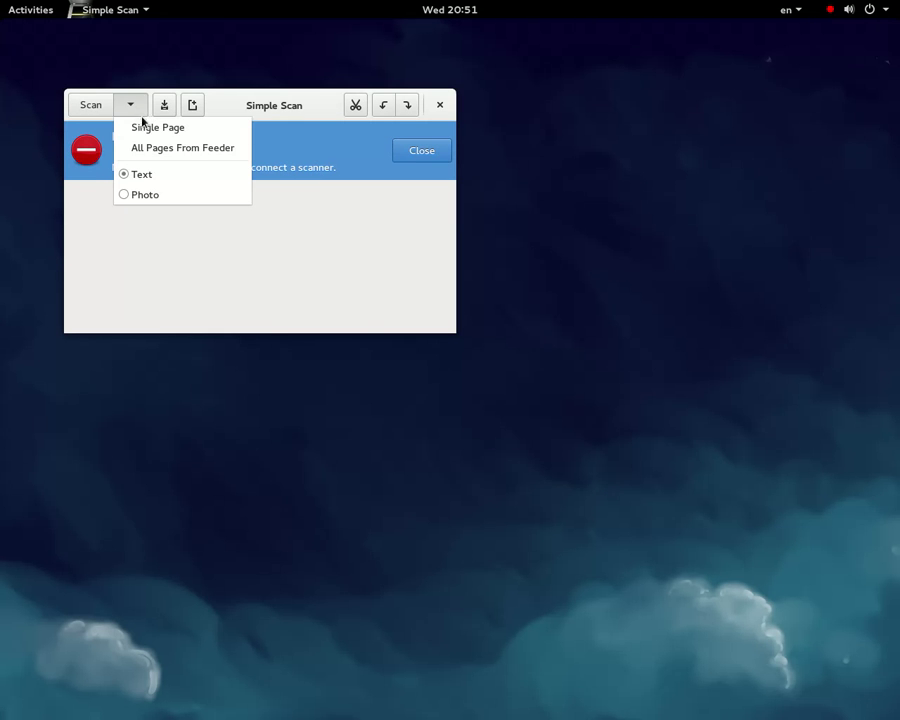
click(277, 106)
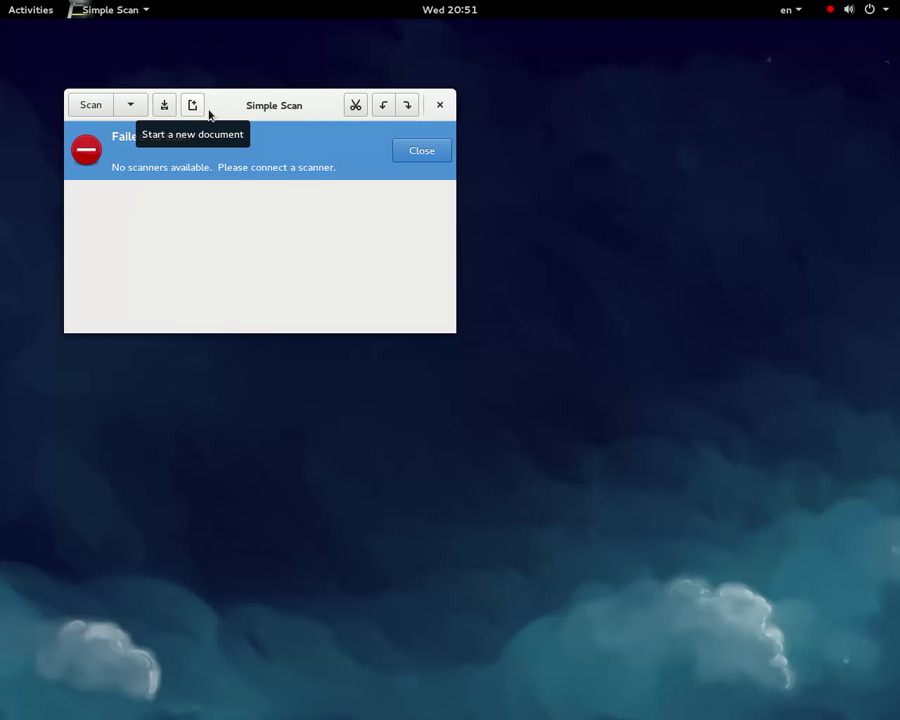
click(440, 105)
click(142, 258)
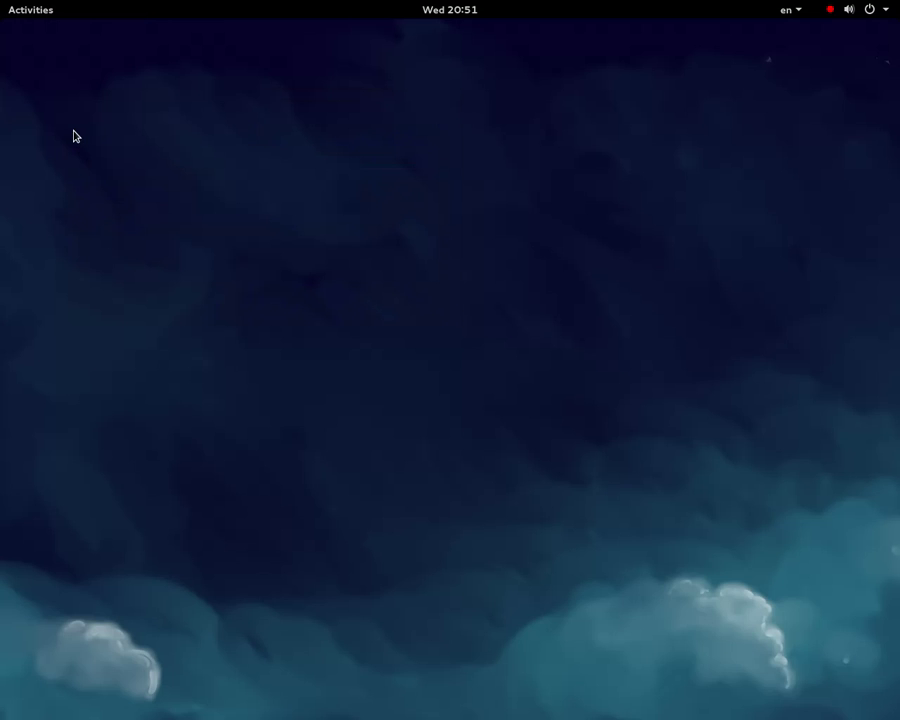
Launch DevAssistant from the application list, look at its Modify Project options, and return to Create Project
click(31, 9)
click(32, 628)
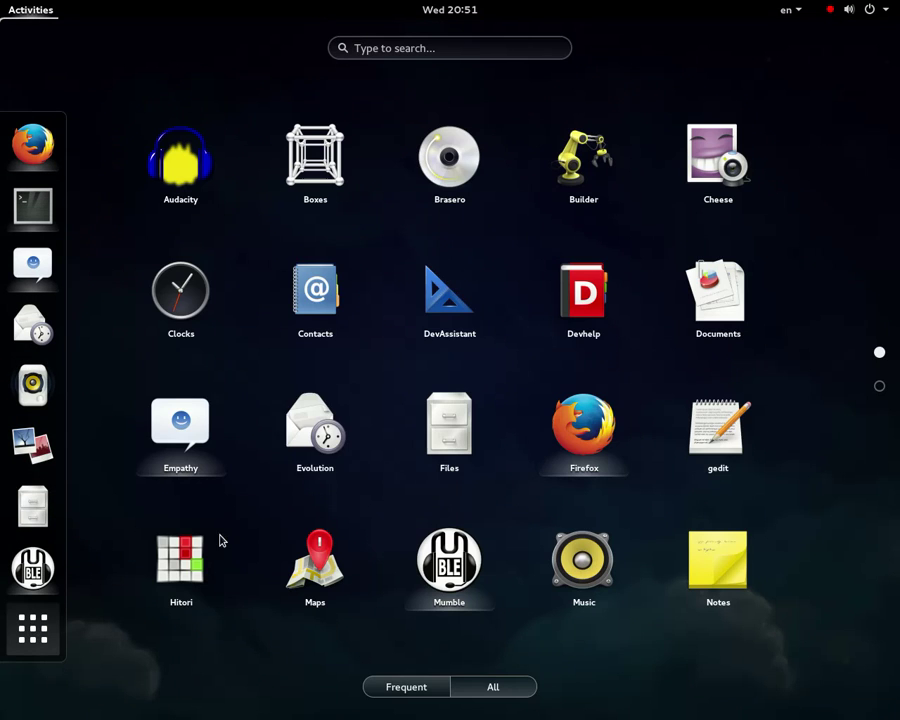
click(463, 316)
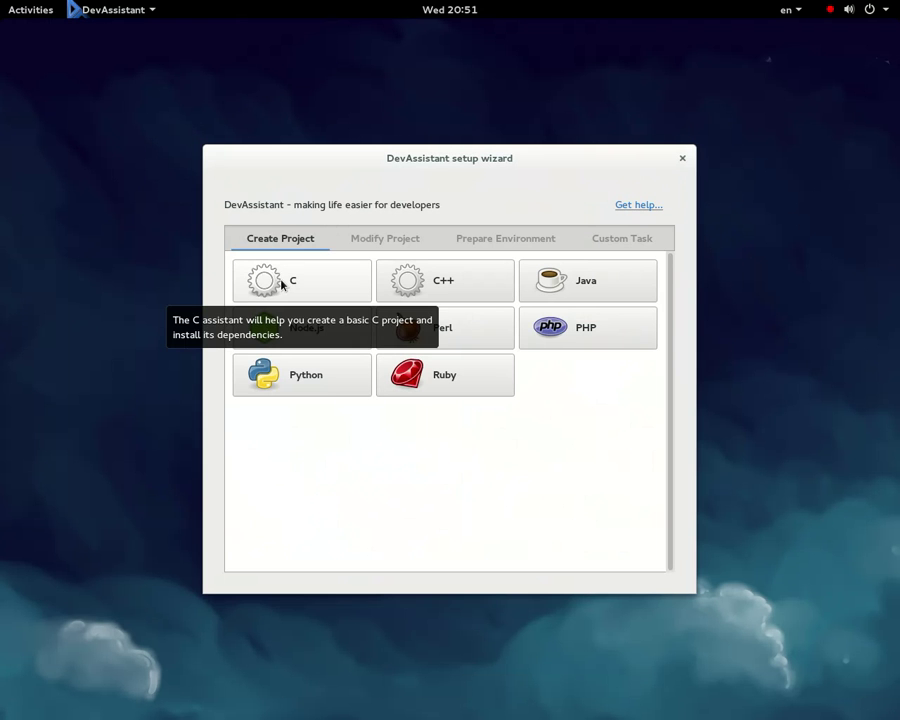
click(392, 243)
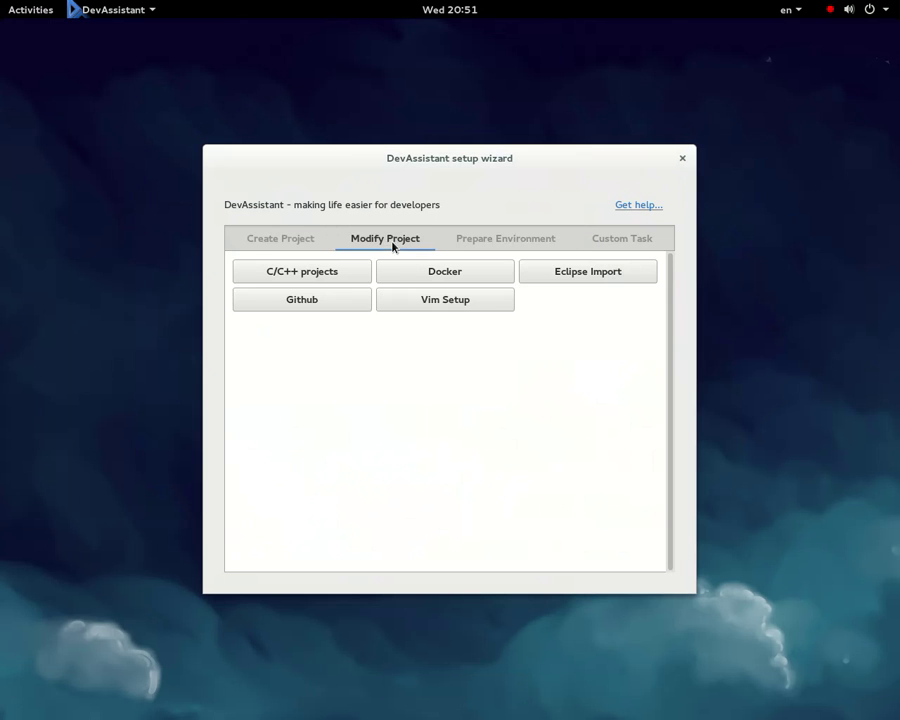
click(266, 243)
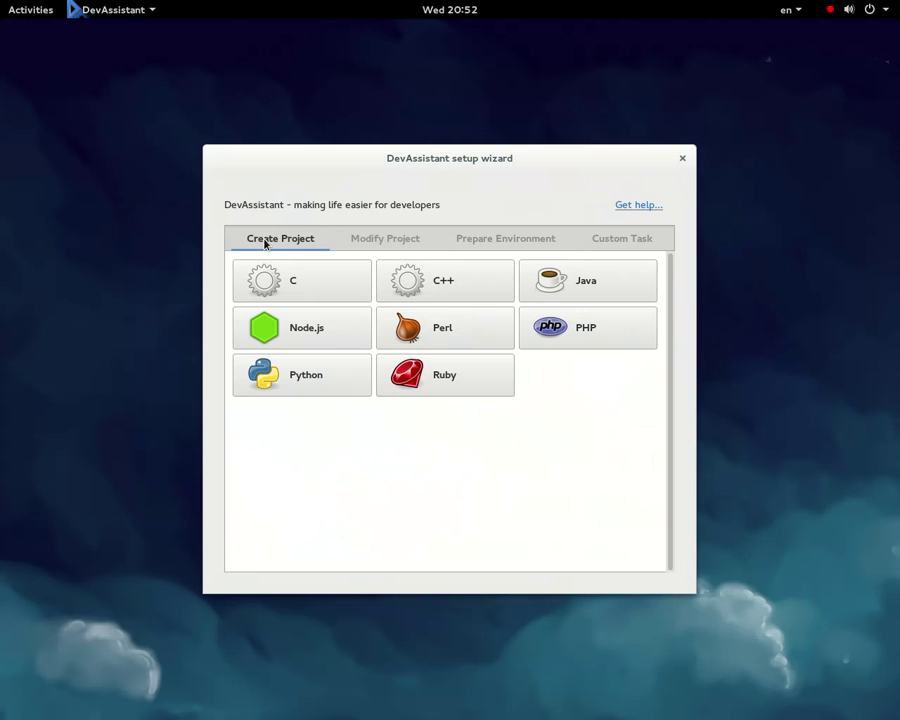
Start a new C project named test and set its creation directory to /tmp/test
click(294, 281)
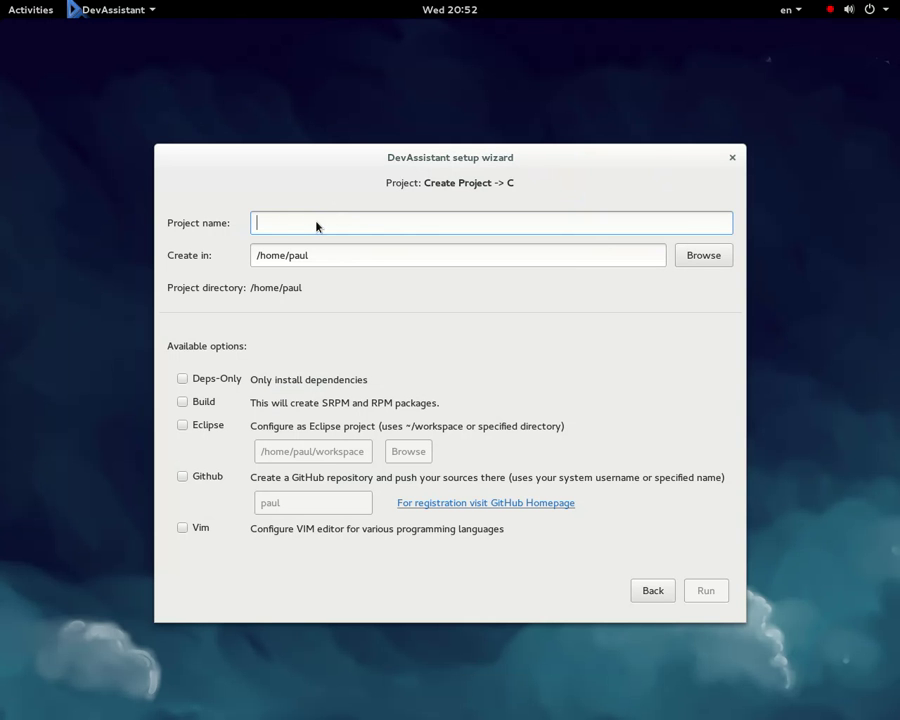
text(tet)
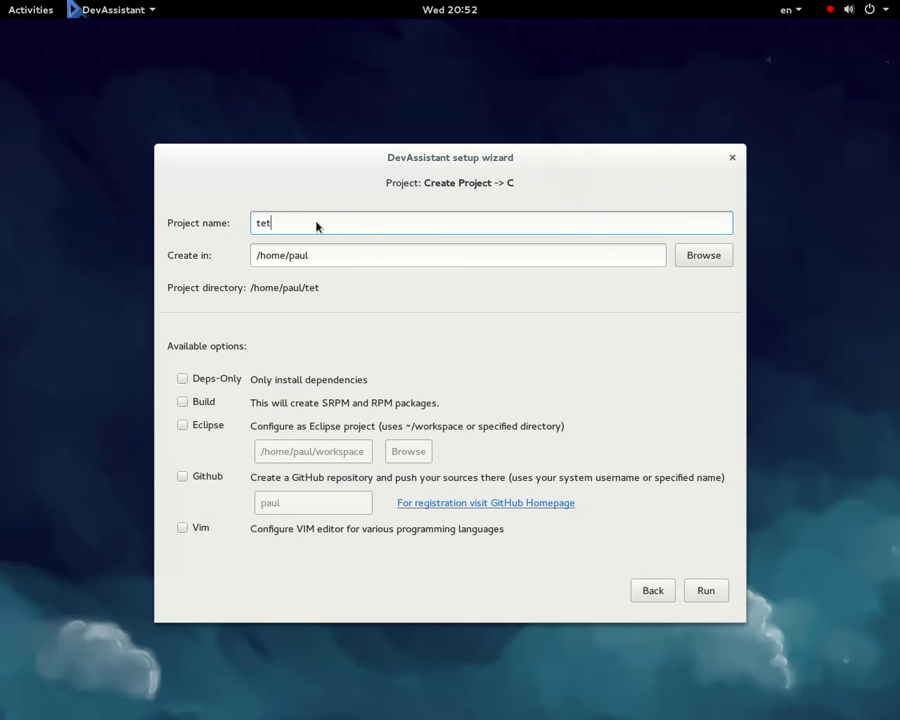
key(BackSpace)
text(st)
triple_click(307, 255)
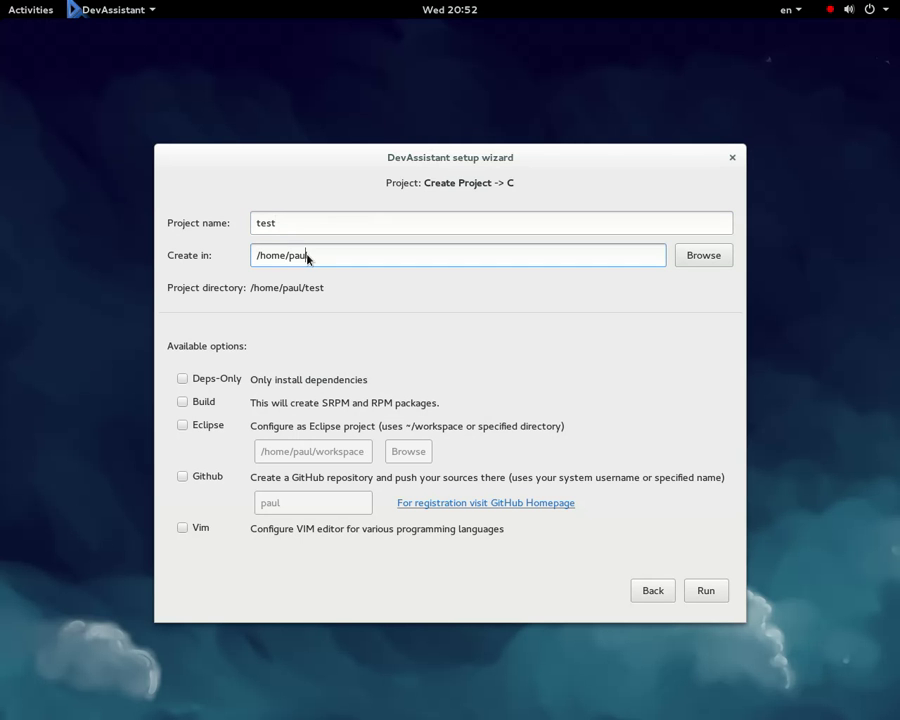
text(/tmp/test)
Try the Deps-Only option and clear it again, and enable the Github and Vim options for the C project
click(238, 379)
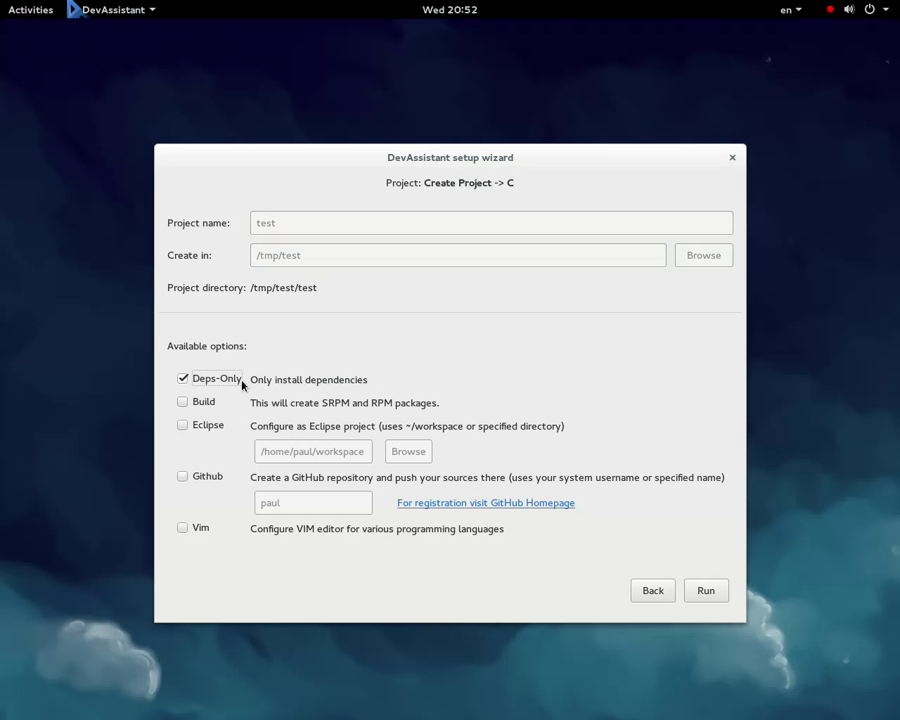
click(241, 382)
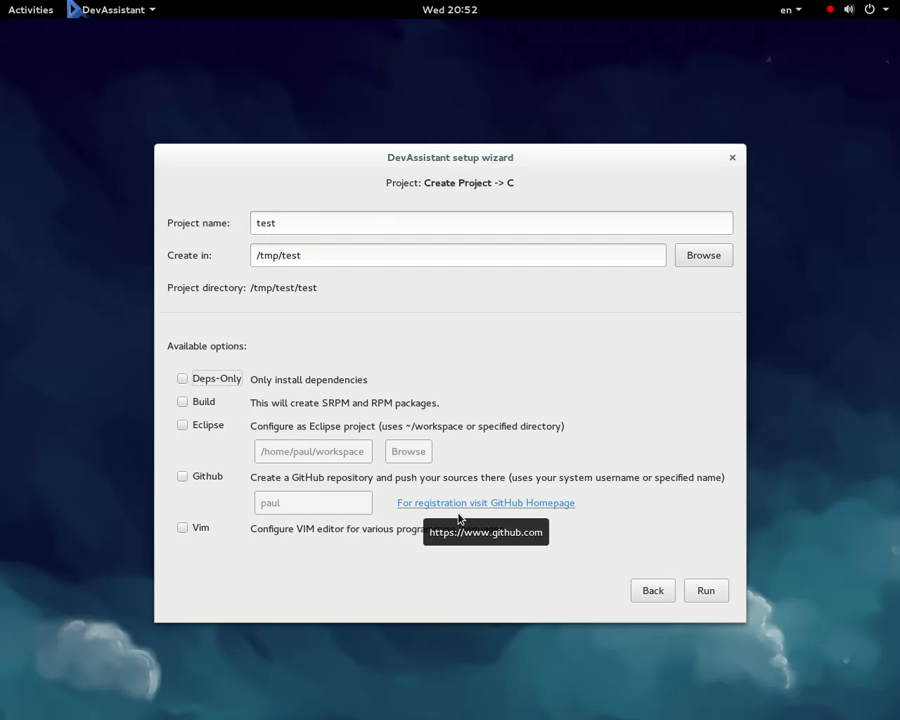
click(186, 479)
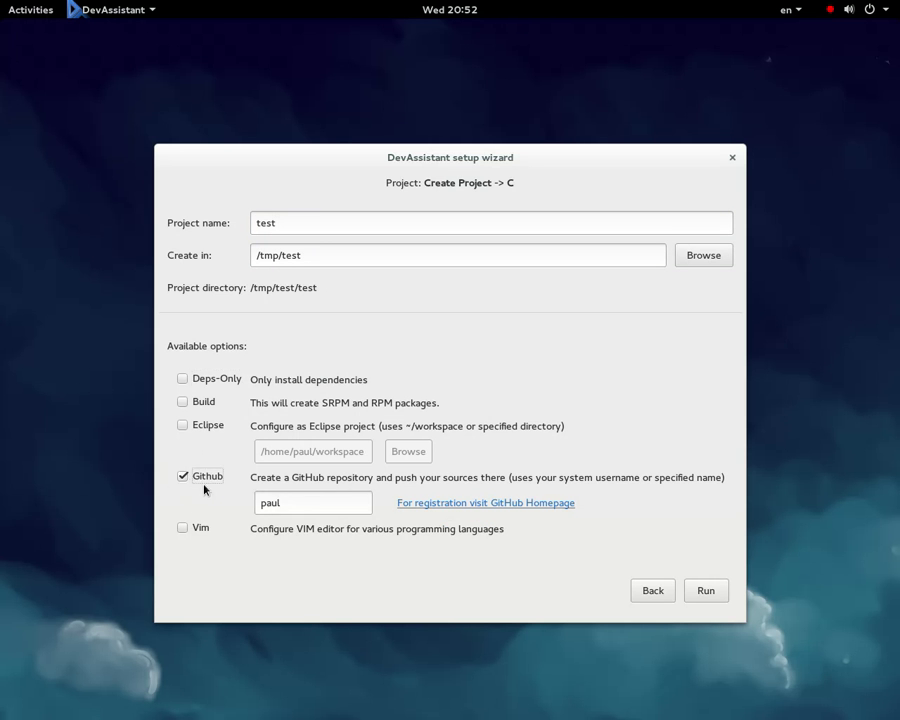
click(154, 8)
click(154, 8)
click(183, 528)
Run the project creation, agree to create the missing /tmp/test directory, and decline installing the RPM packages
click(721, 599)
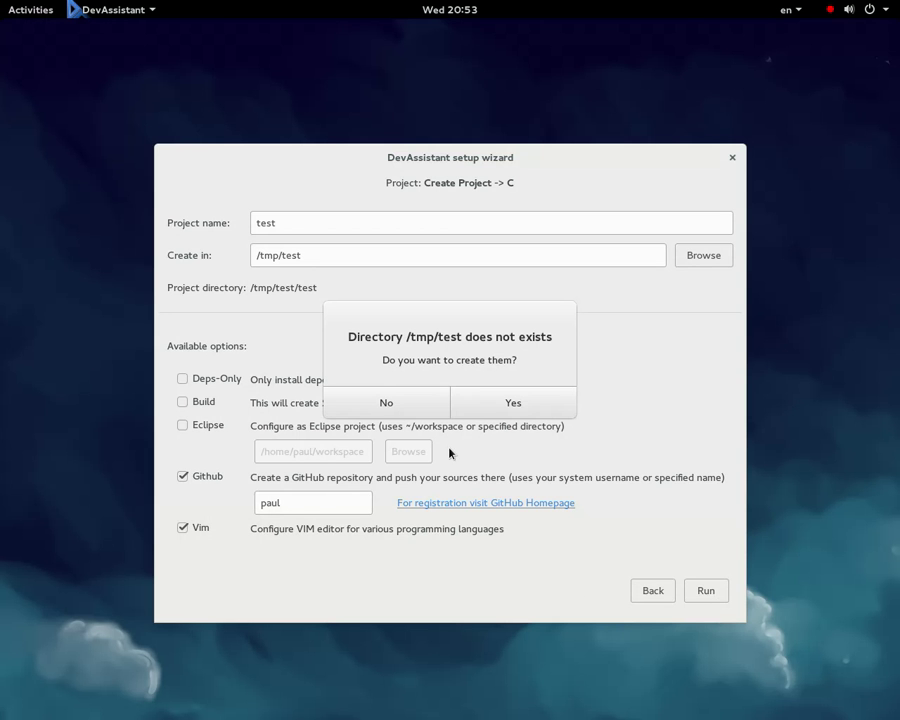
click(504, 406)
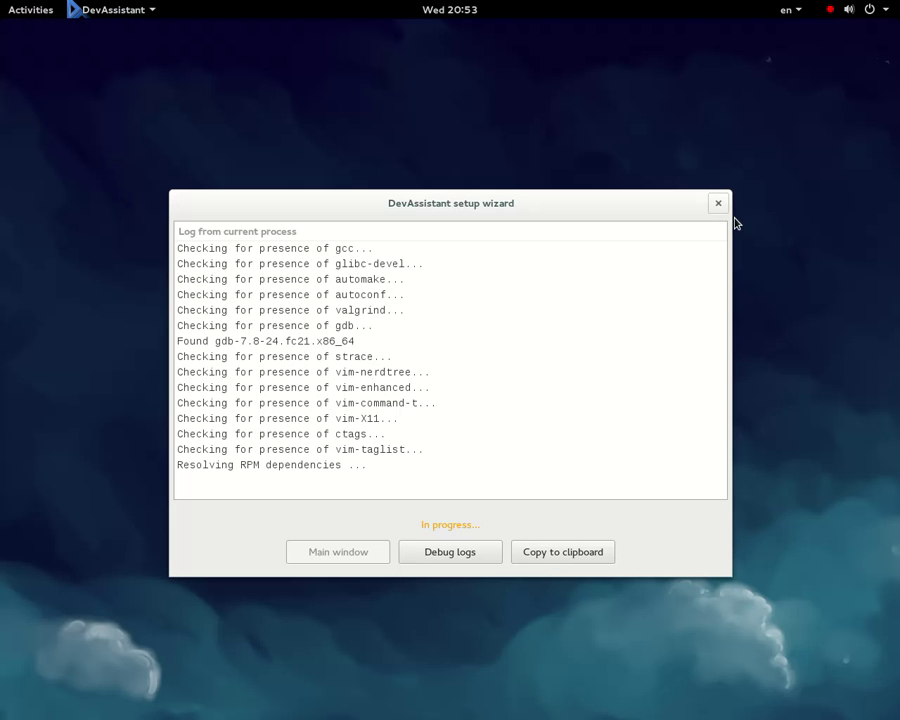
click(386, 313)
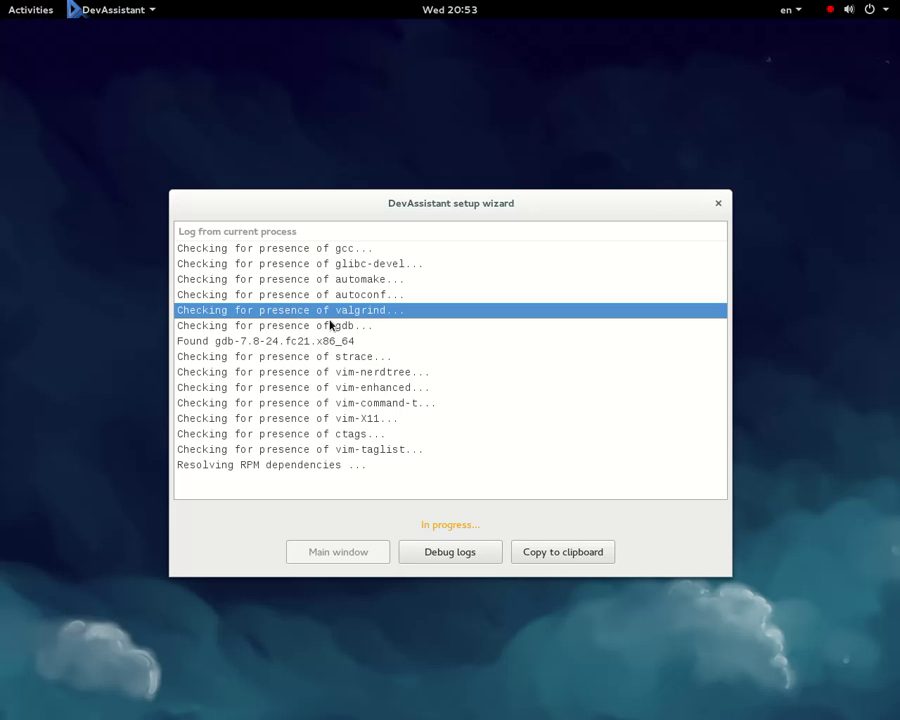
click(356, 344)
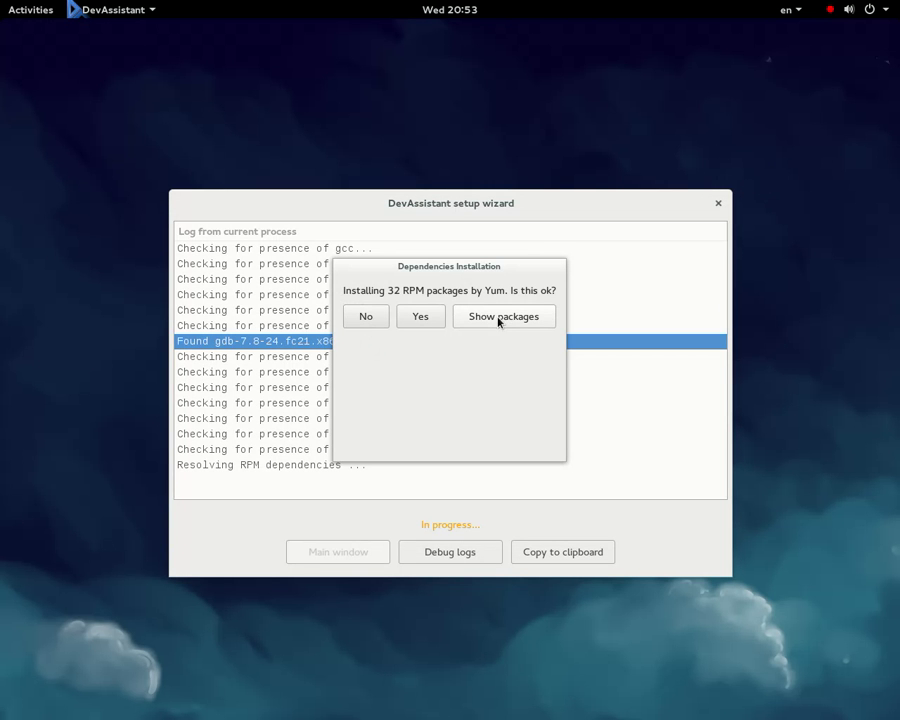
click(356, 319)
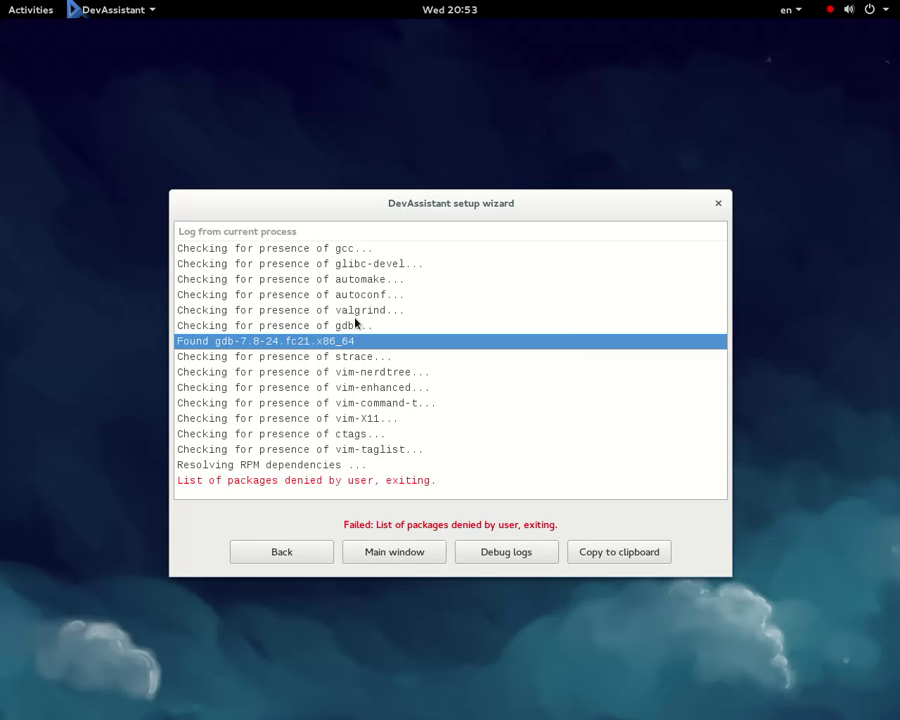
Return to the wizard's start page and look through the Modify Project, Docker, Prepare Environment and Custom Task options
click(317, 558)
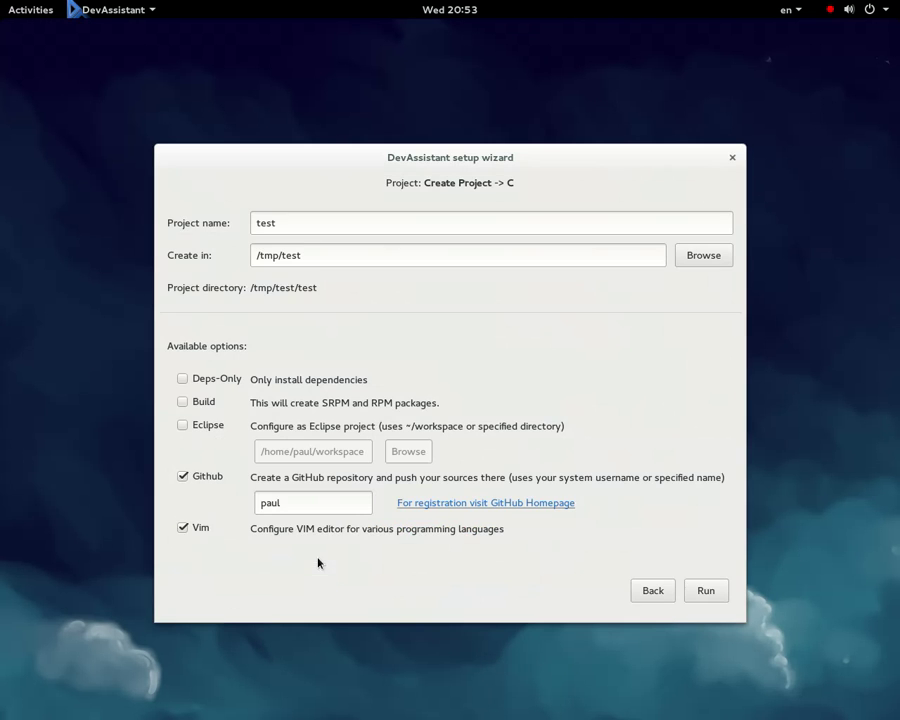
click(655, 595)
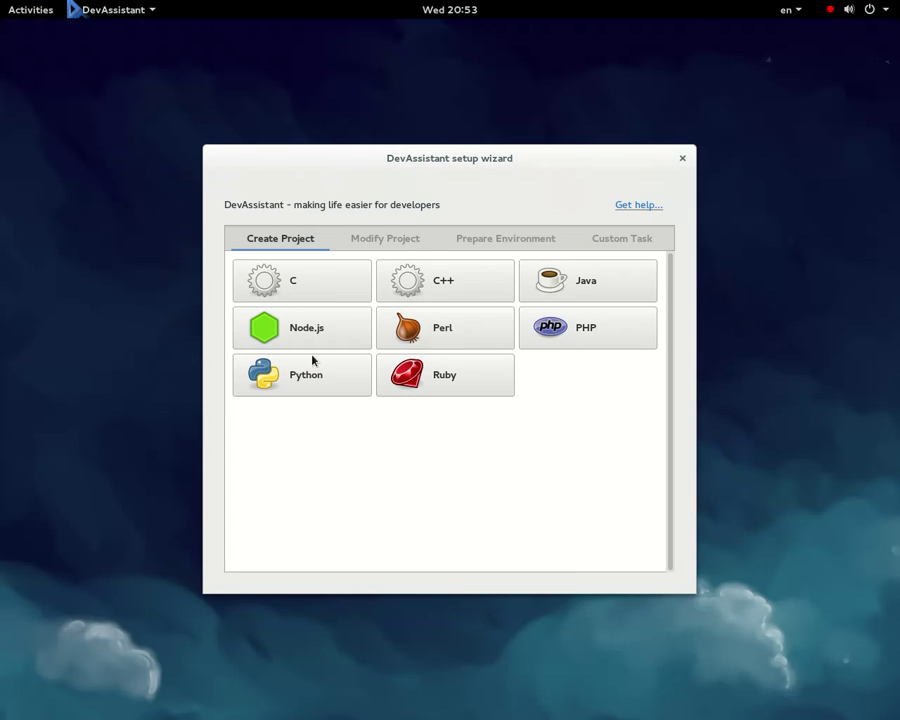
click(371, 247)
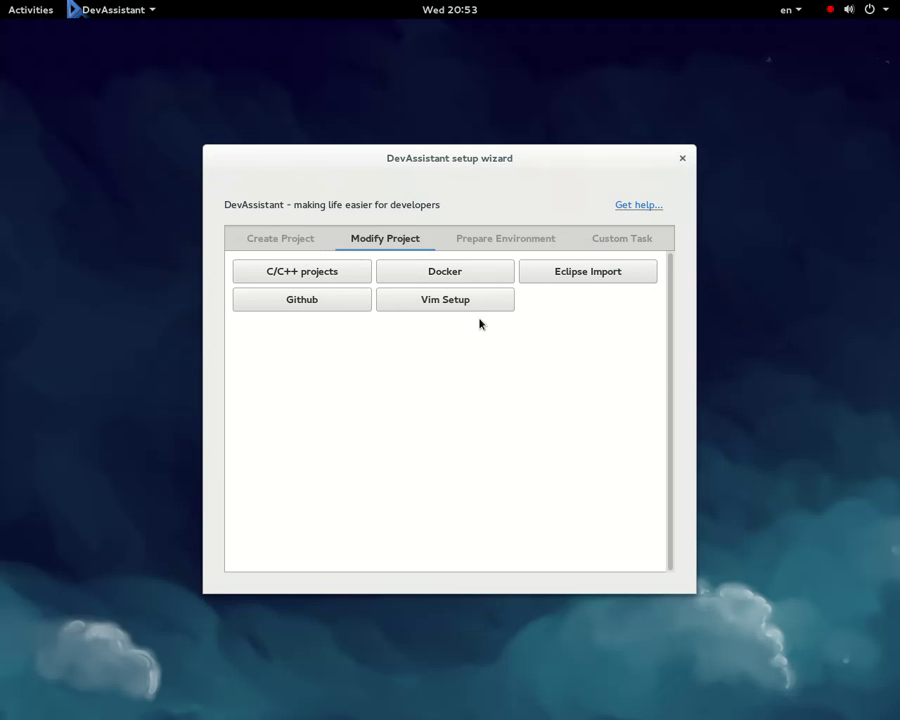
click(427, 275)
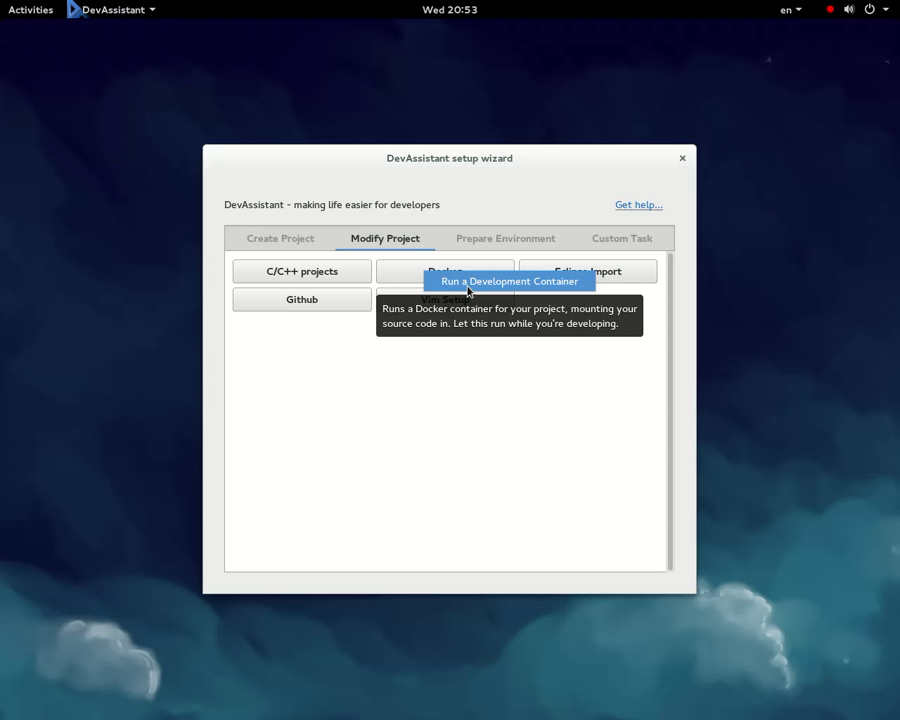
click(474, 247)
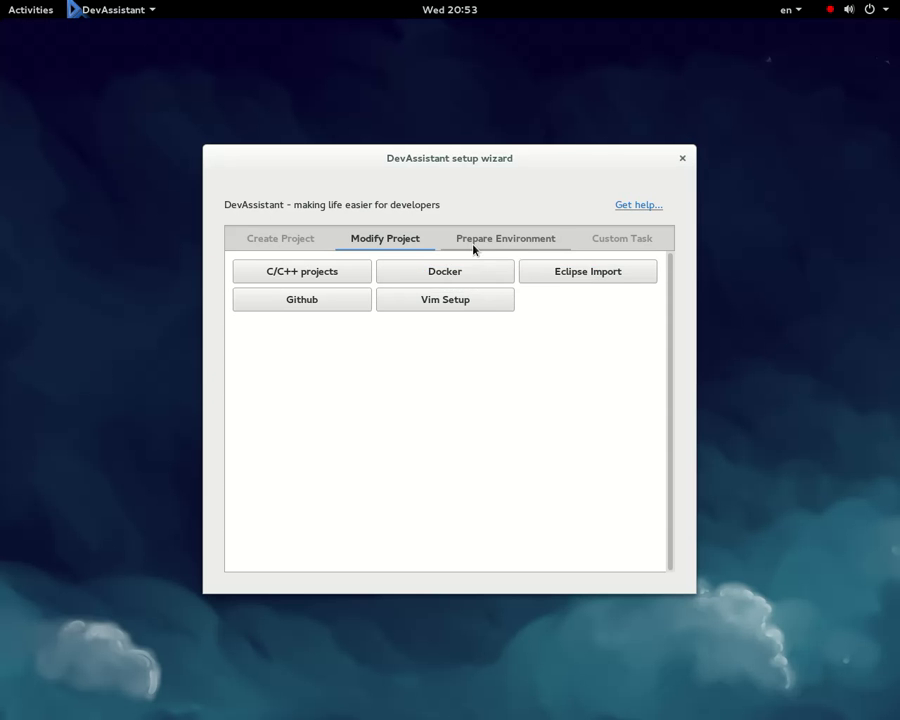
click(484, 242)
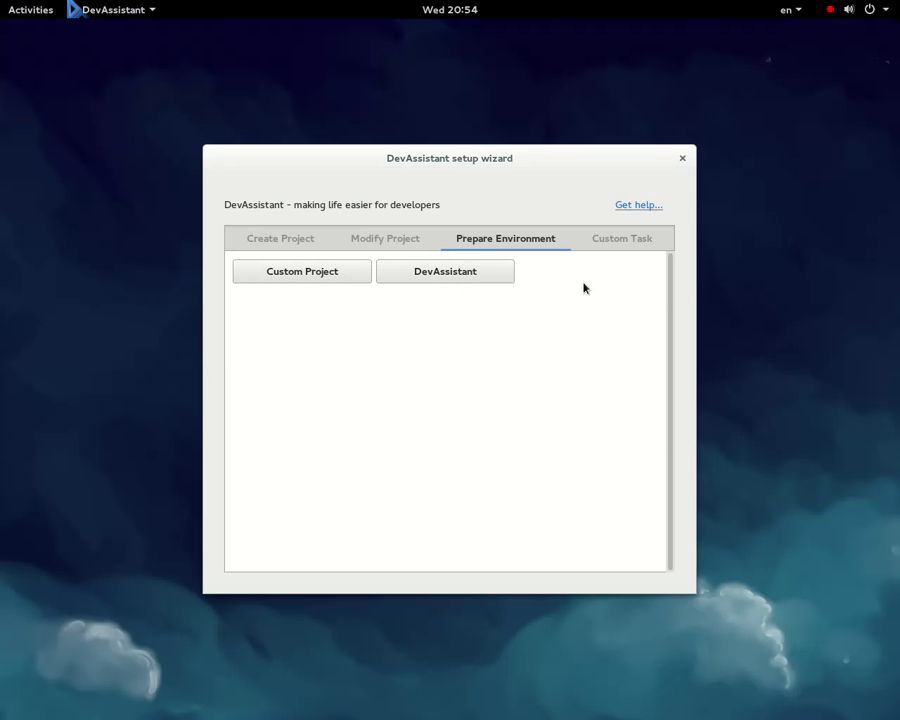
click(616, 240)
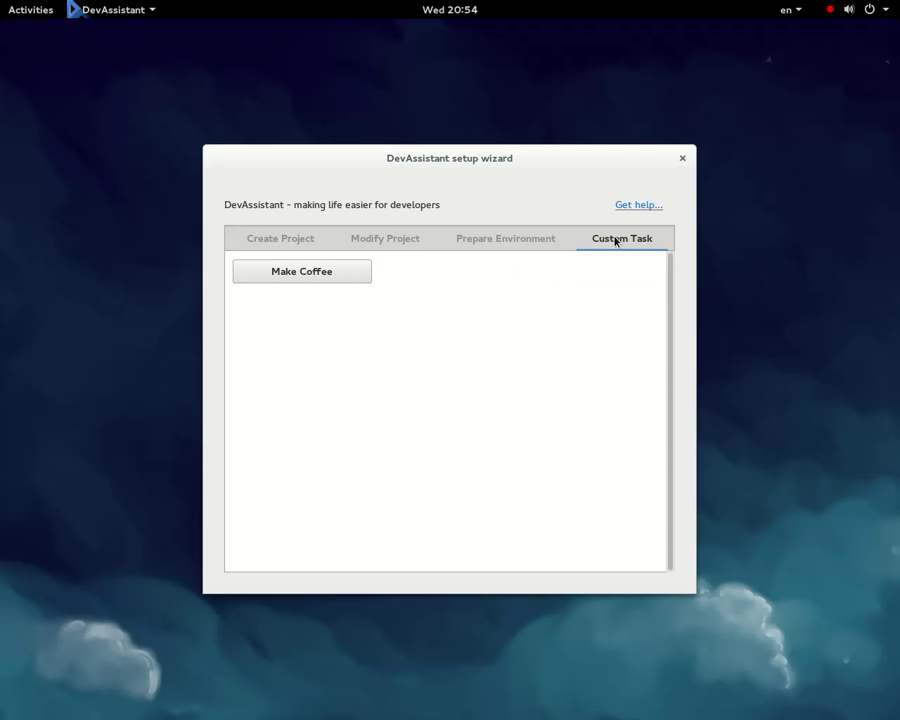
Run the Make Coffee custom task and close DevAssistant
click(301, 279)
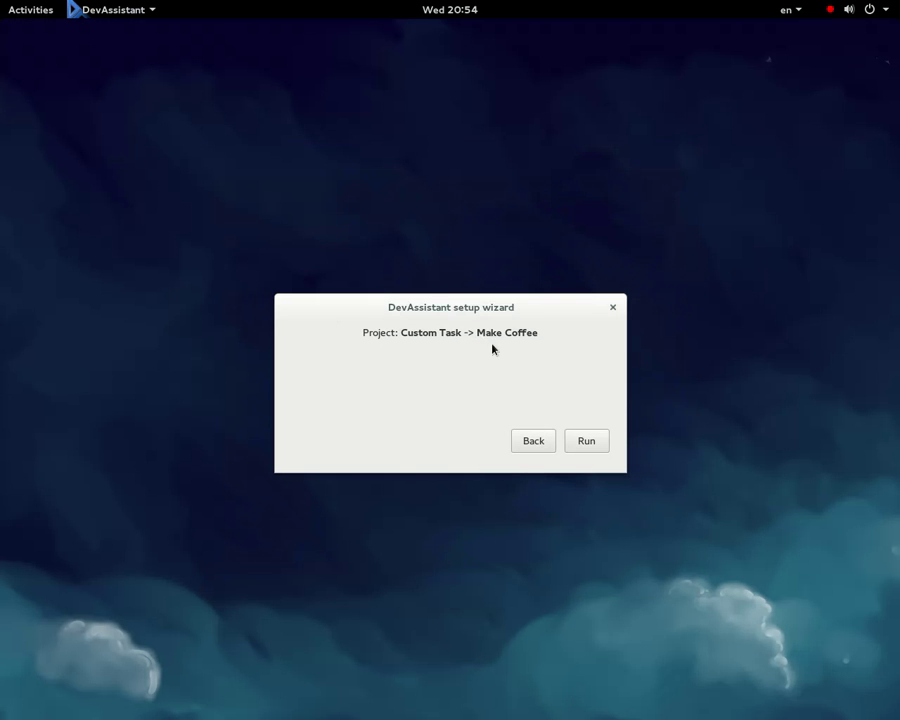
click(586, 446)
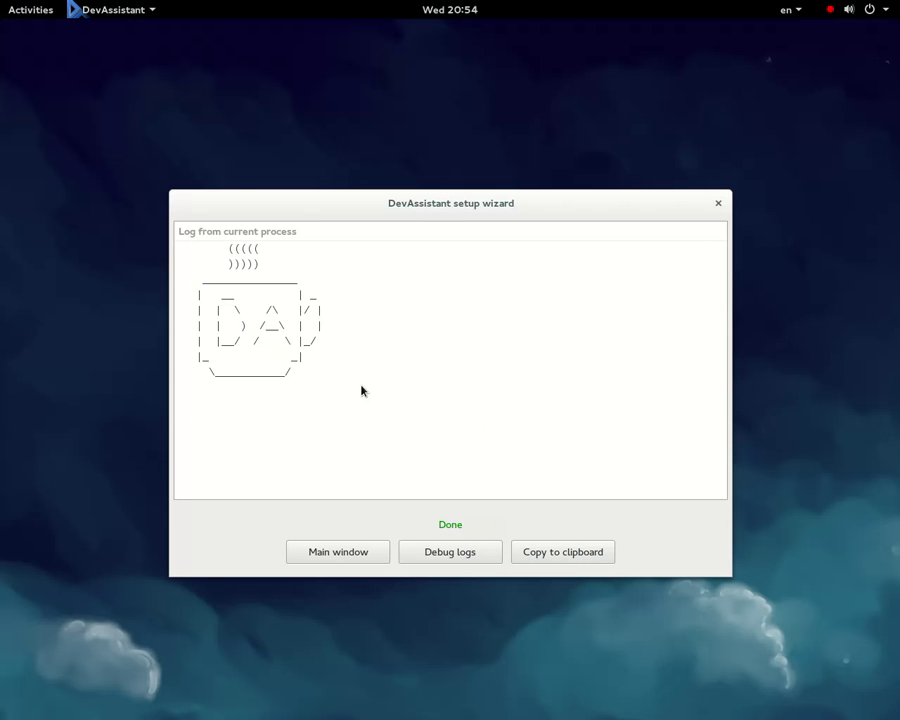
click(724, 211)
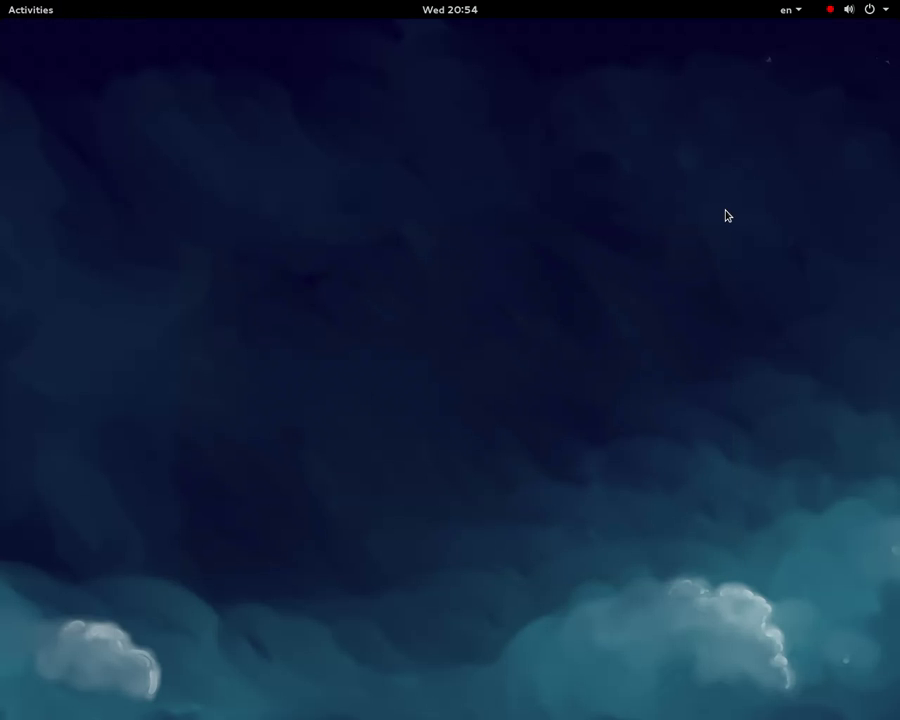
Look through both pages of the application list and launch Boxes
click(6, 5)
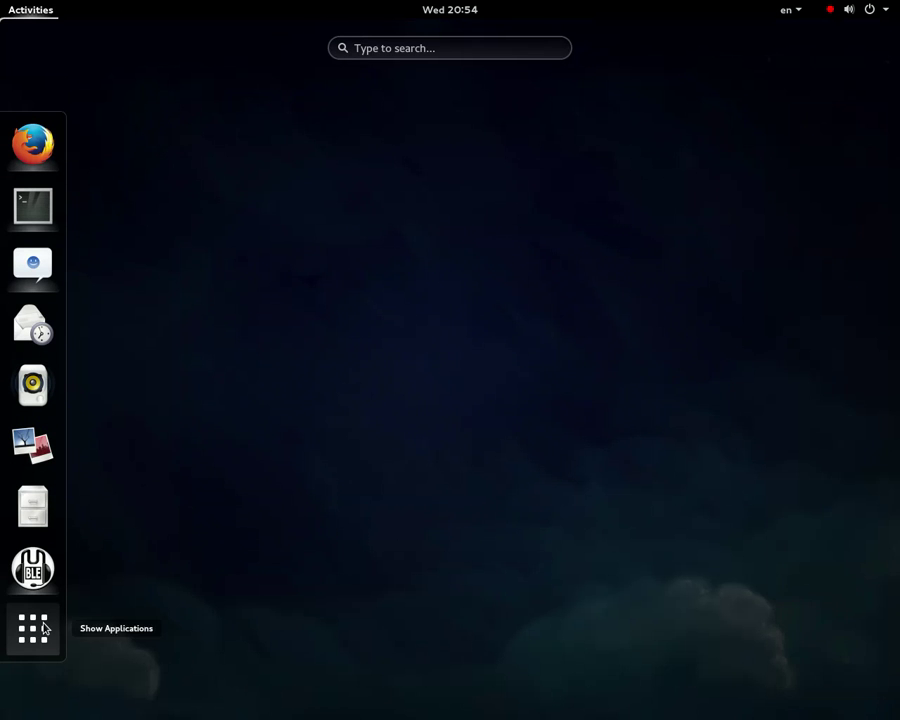
click(42, 627)
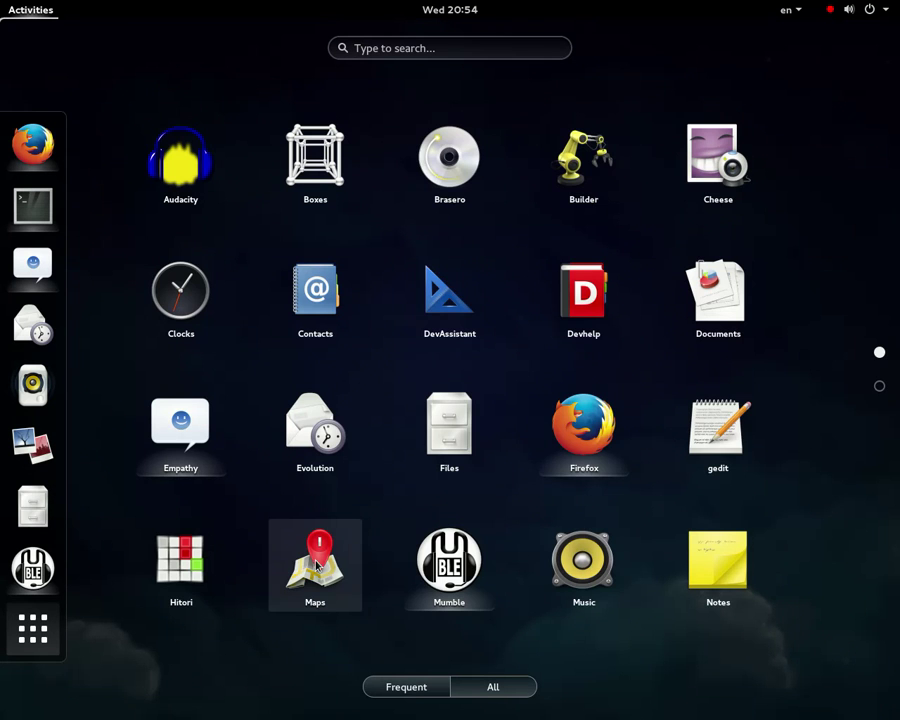
scroll(406, 603, down, 1)
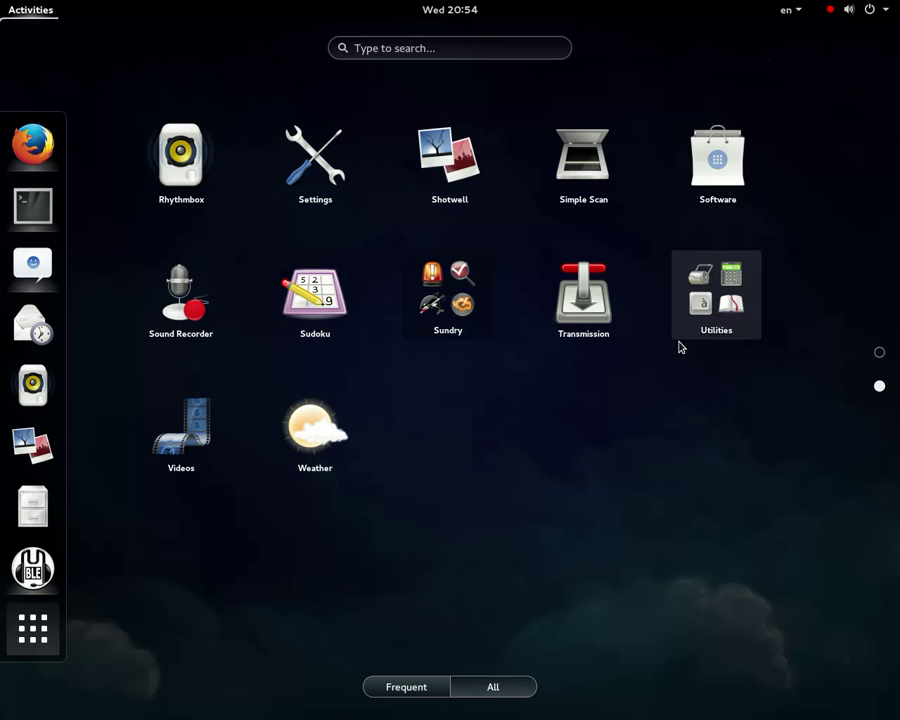
scroll(263, 260, up, 1)
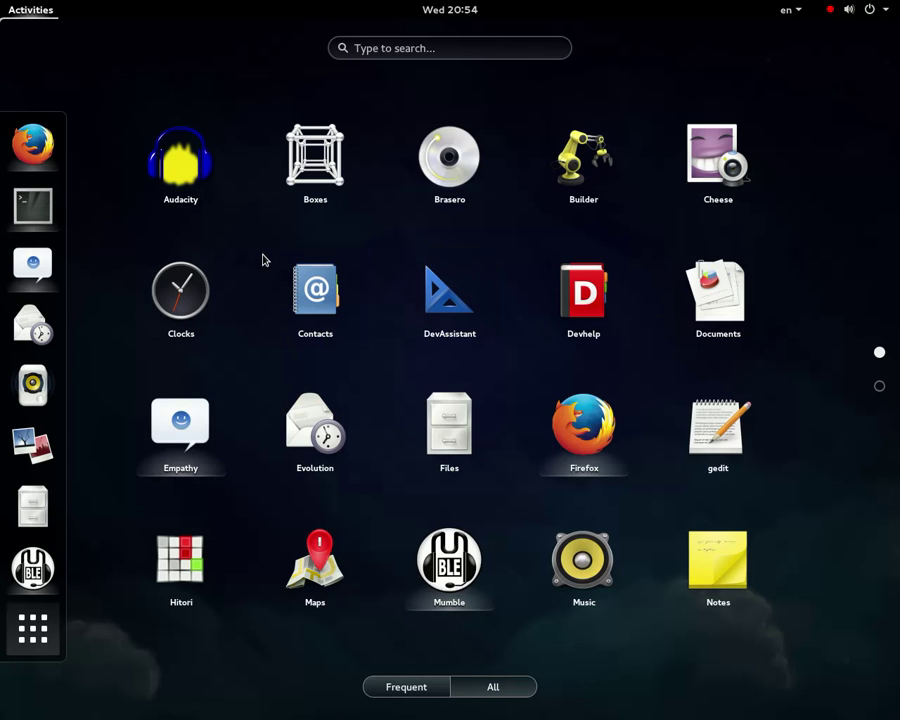
click(313, 183)
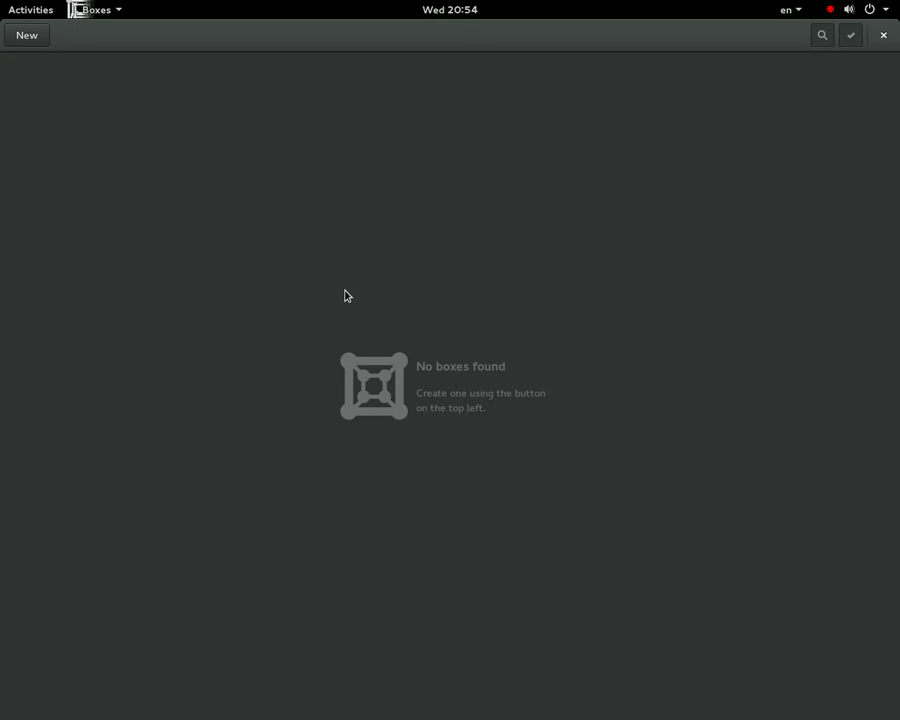
Begin creating a box, look at the Enter URL and Select a file sources, and cancel the file selection
click(15, 35)
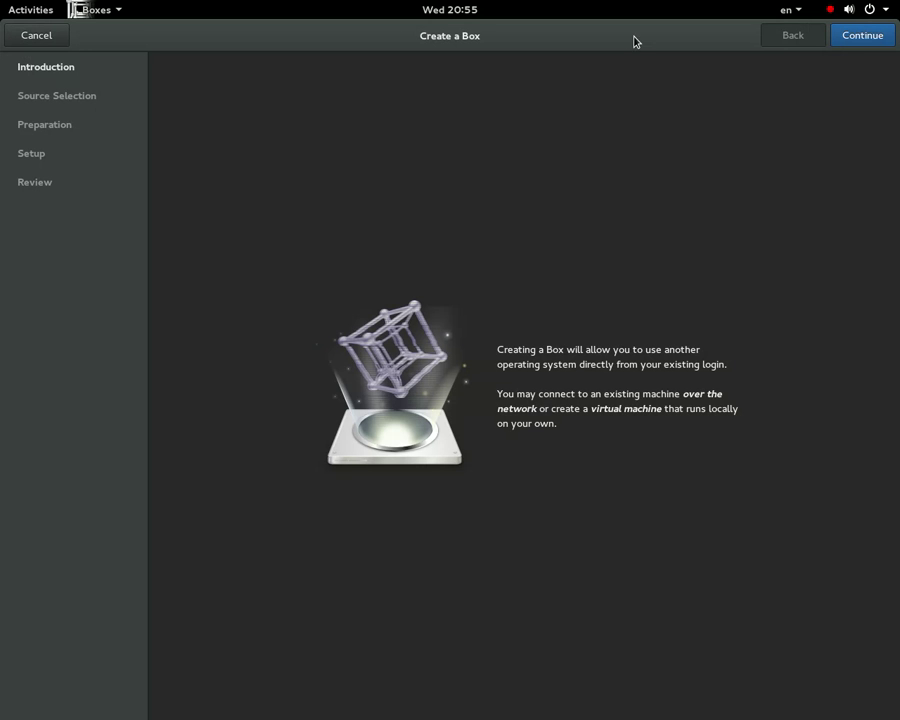
click(861, 40)
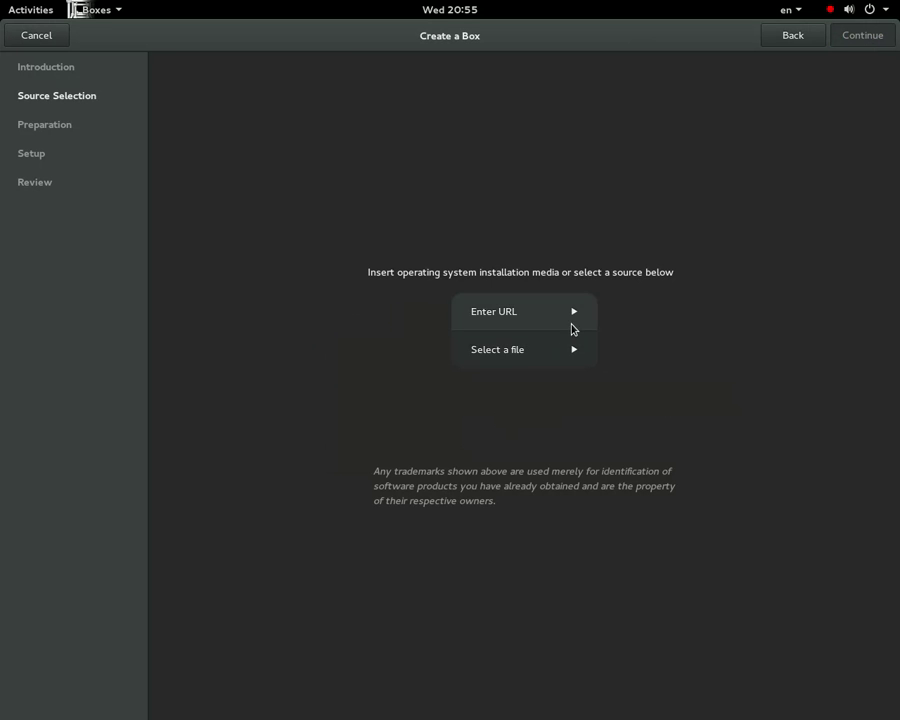
click(574, 327)
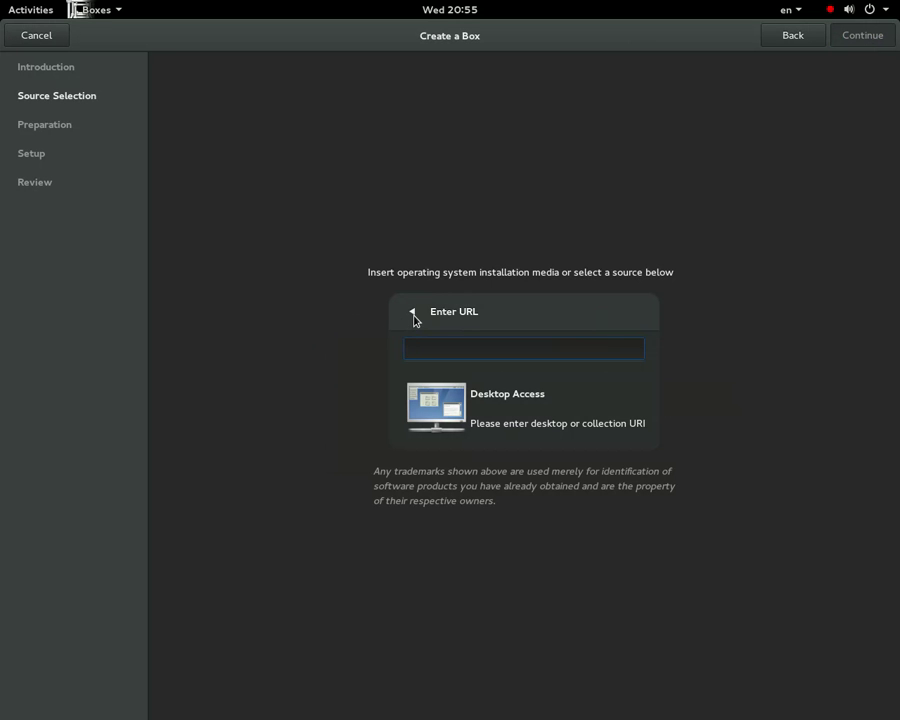
click(413, 316)
click(551, 322)
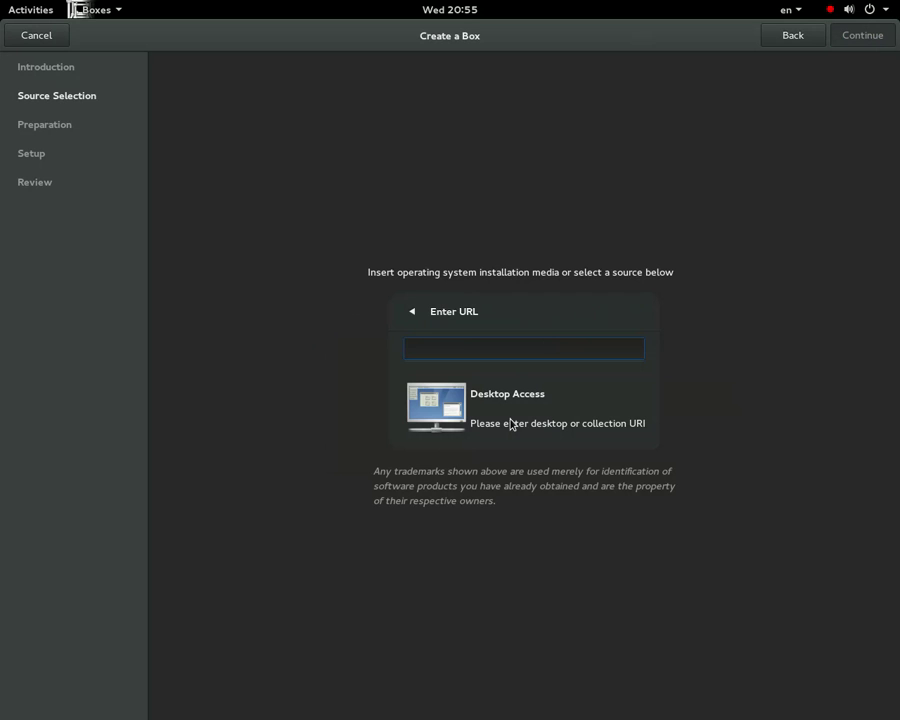
click(421, 319)
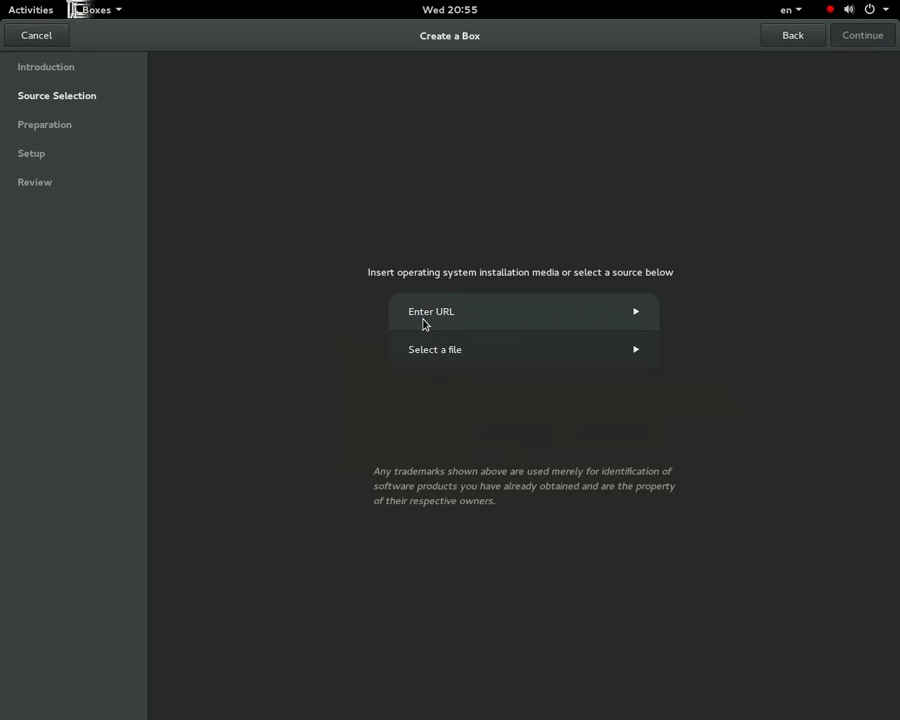
click(421, 320)
click(418, 318)
click(461, 358)
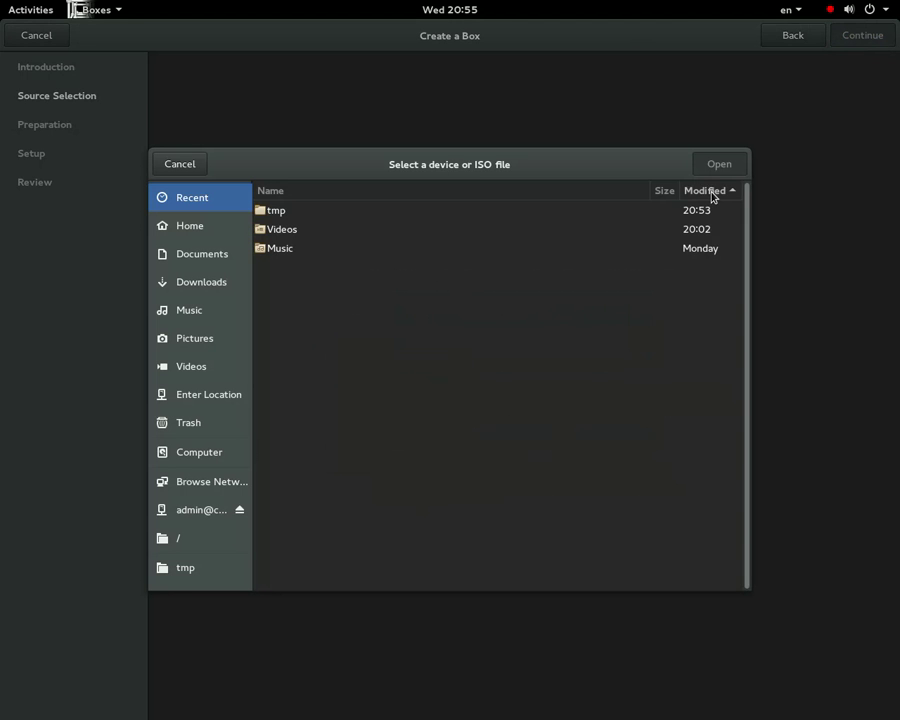
click(180, 166)
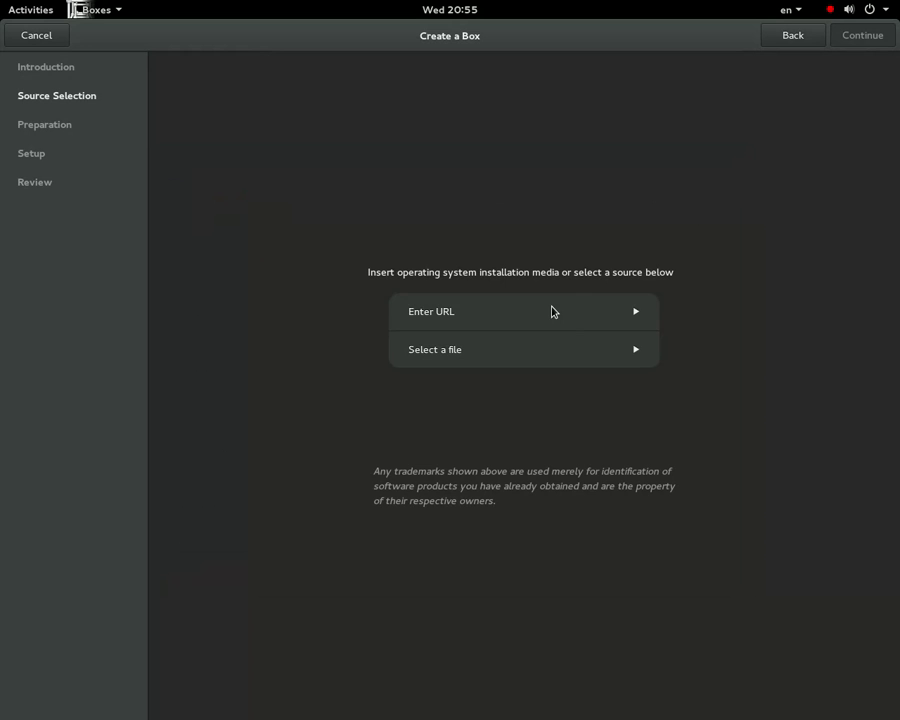
Open the About information for Boxes
click(66, 8)
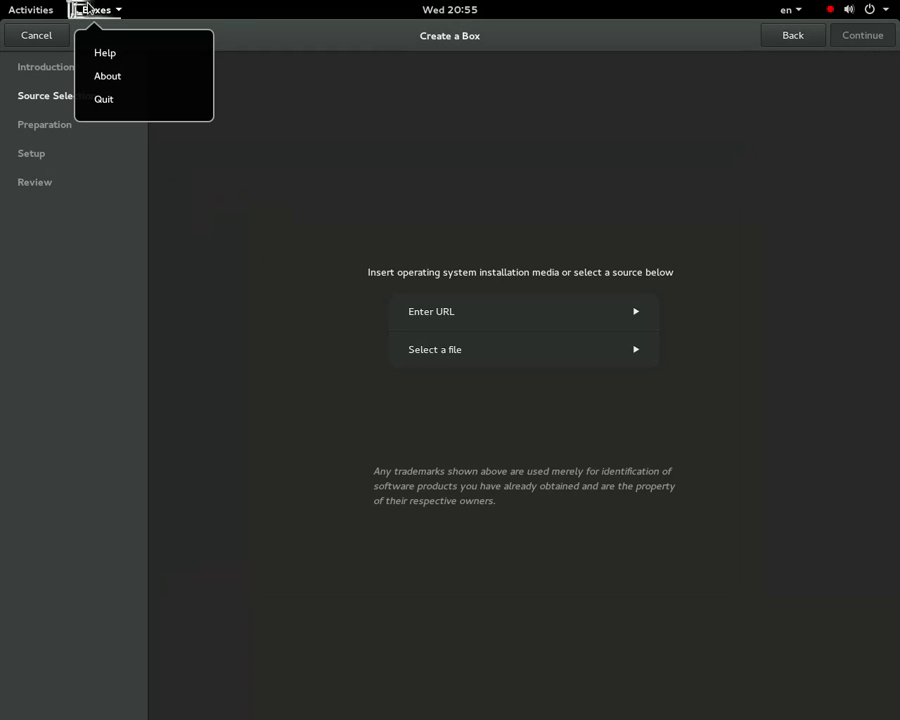
click(153, 79)
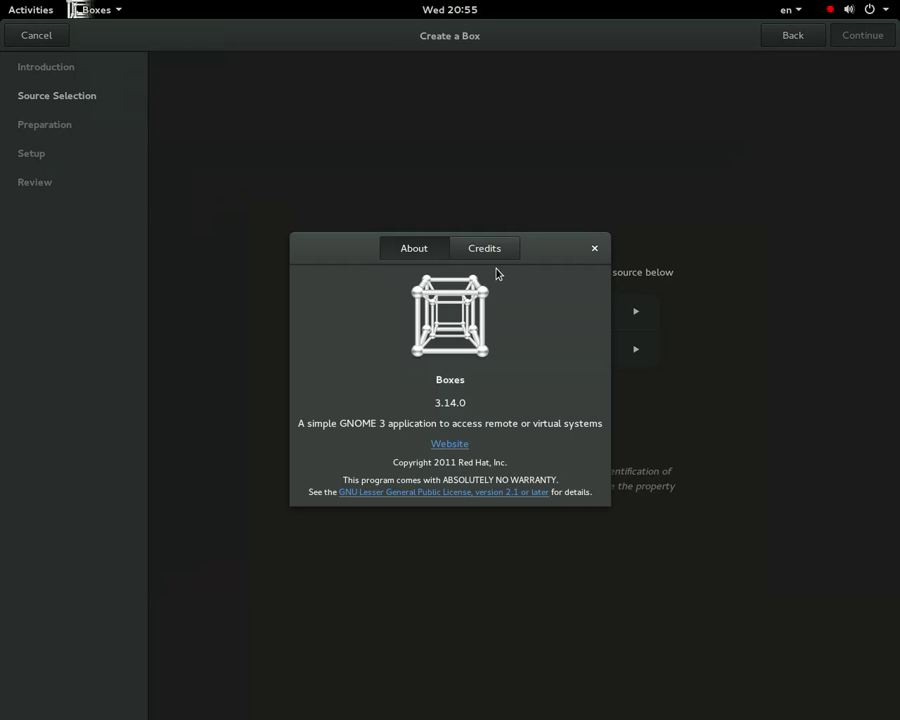
View the credits in the About information for Boxes, reopen them once more, and close the dialog
click(501, 257)
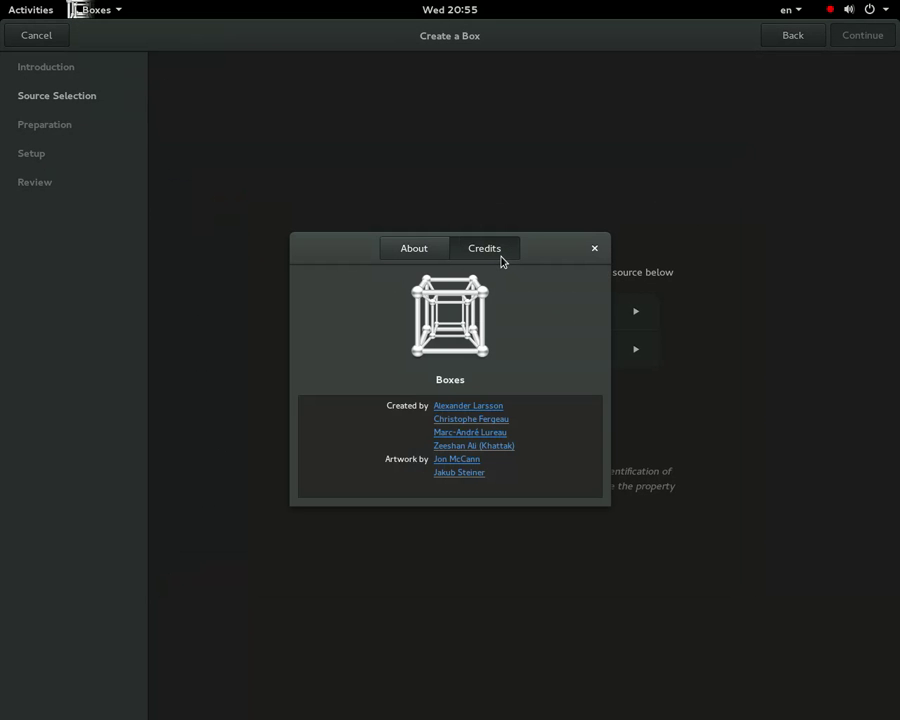
click(594, 248)
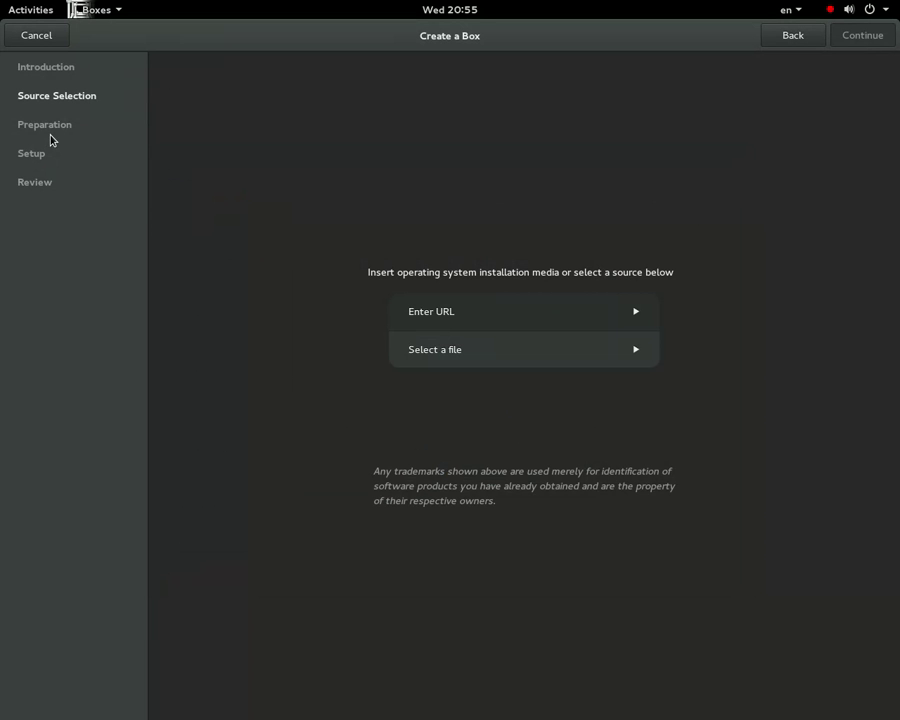
click(92, 10)
click(172, 80)
click(484, 252)
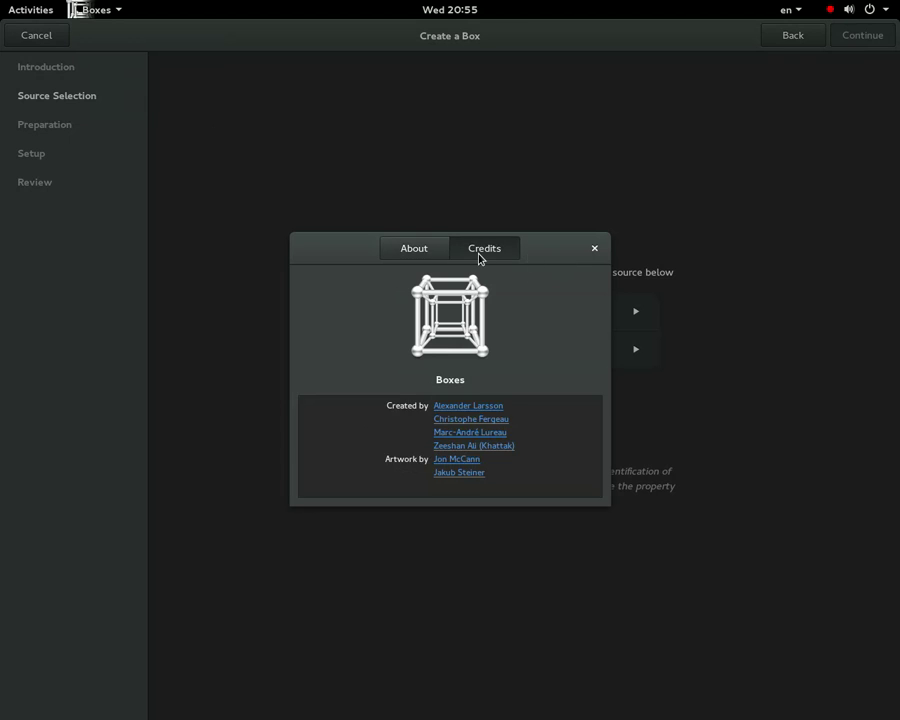
click(593, 249)
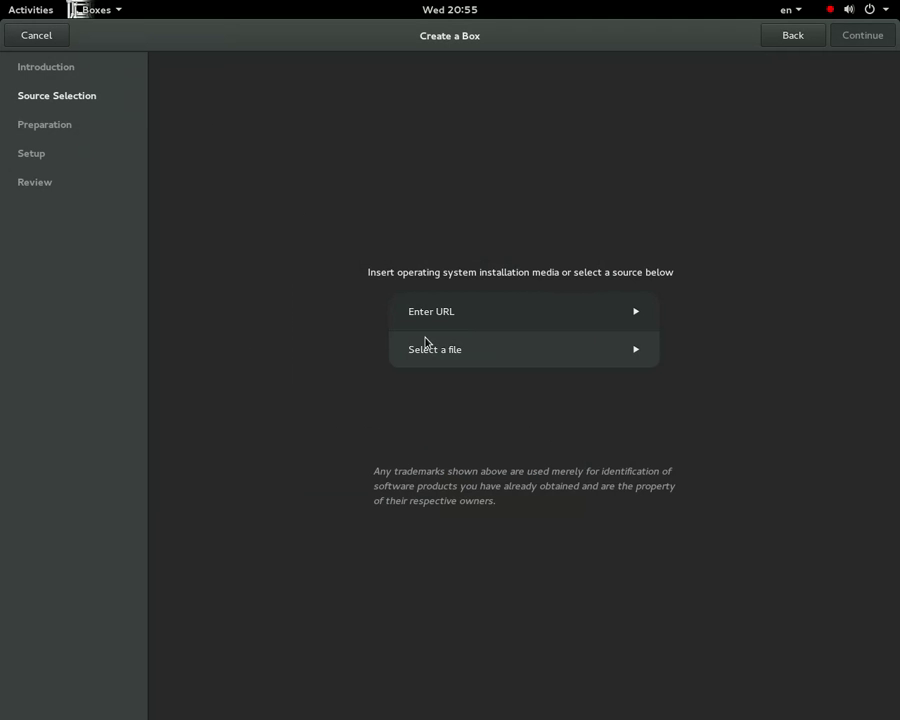
Return to the Introduction page, cancel creating the box, and quit Boxes
click(796, 38)
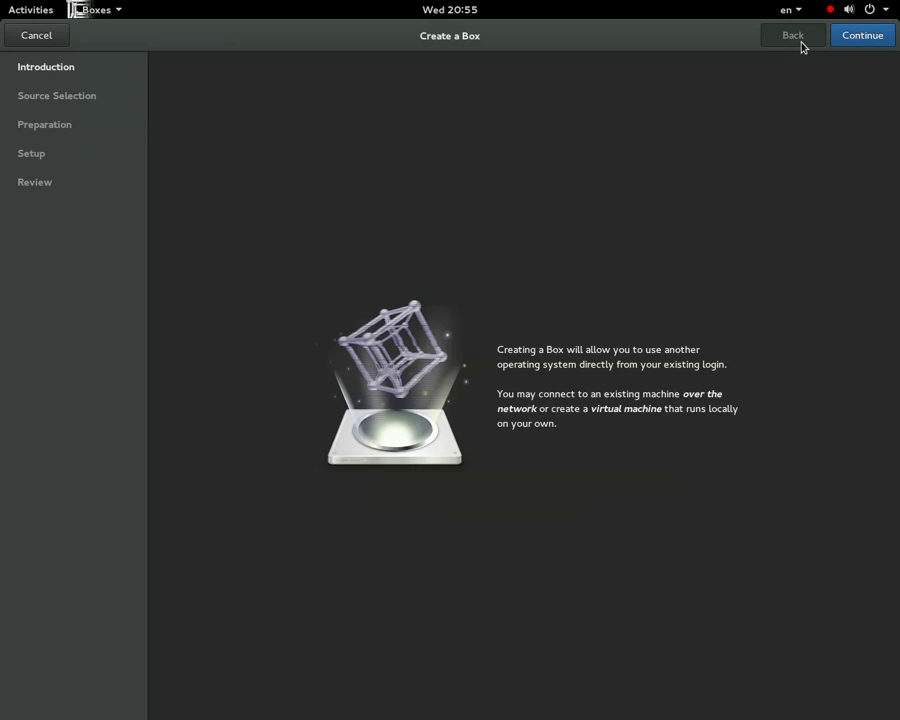
click(34, 43)
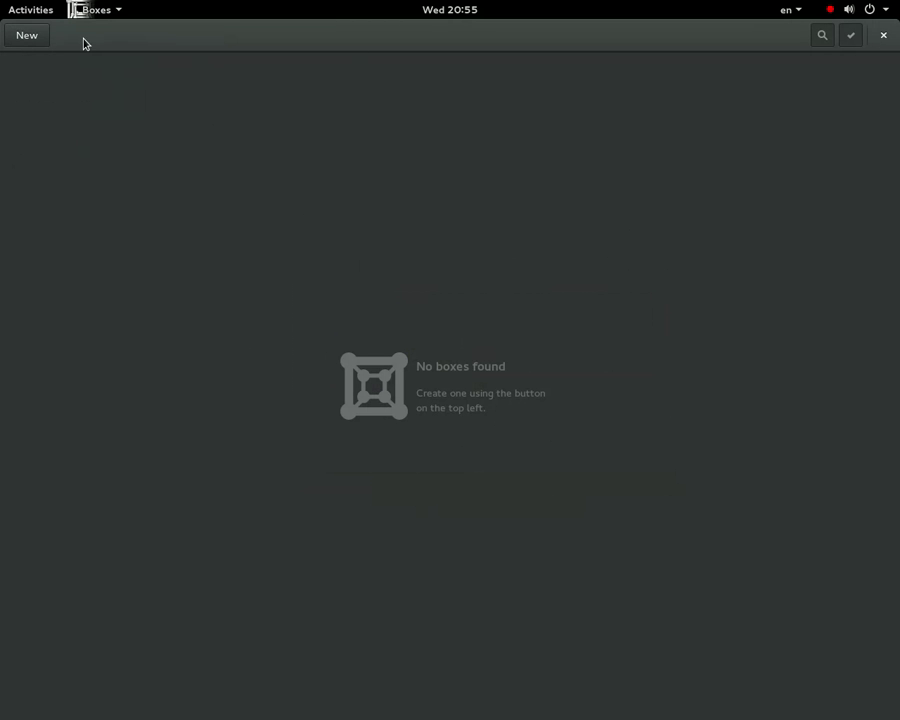
click(95, 10)
click(119, 98)
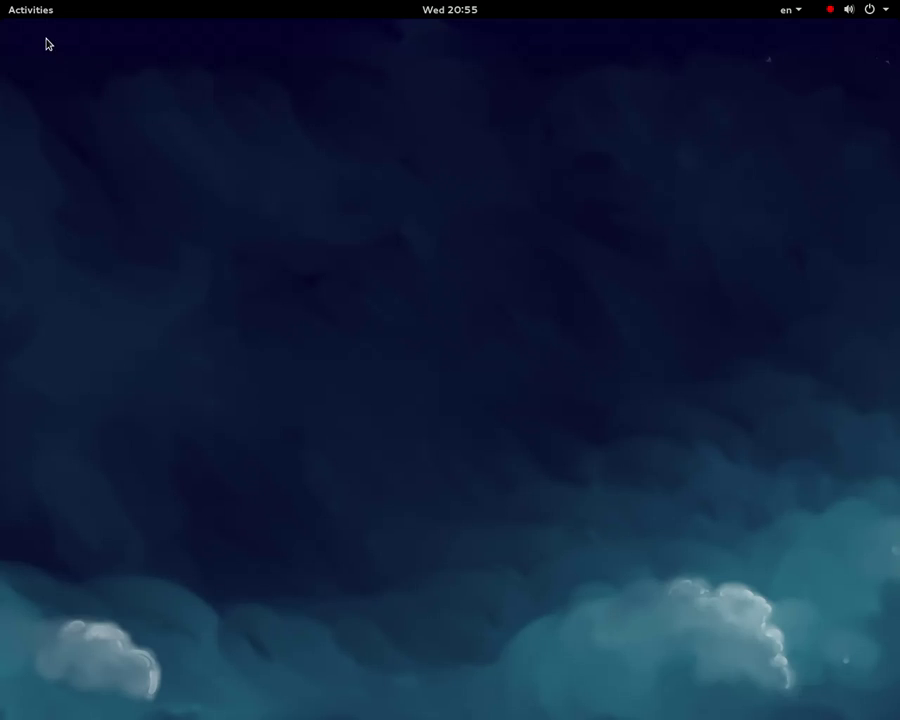
Look through the application list and its Utilities folder, and launch Builder
click(28, 10)
click(16, 630)
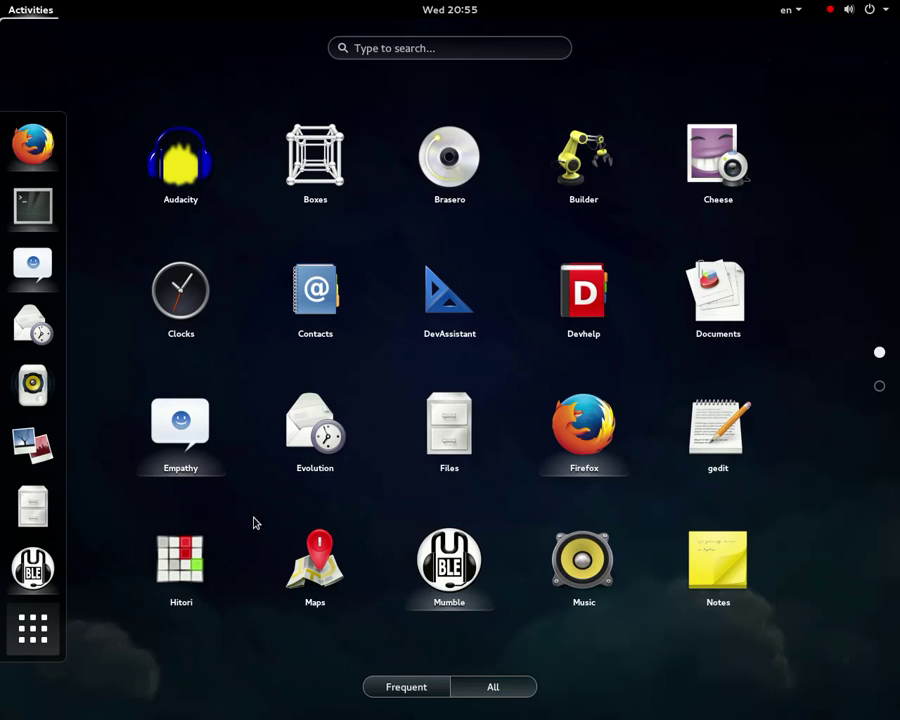
scroll(269, 492, down, 1)
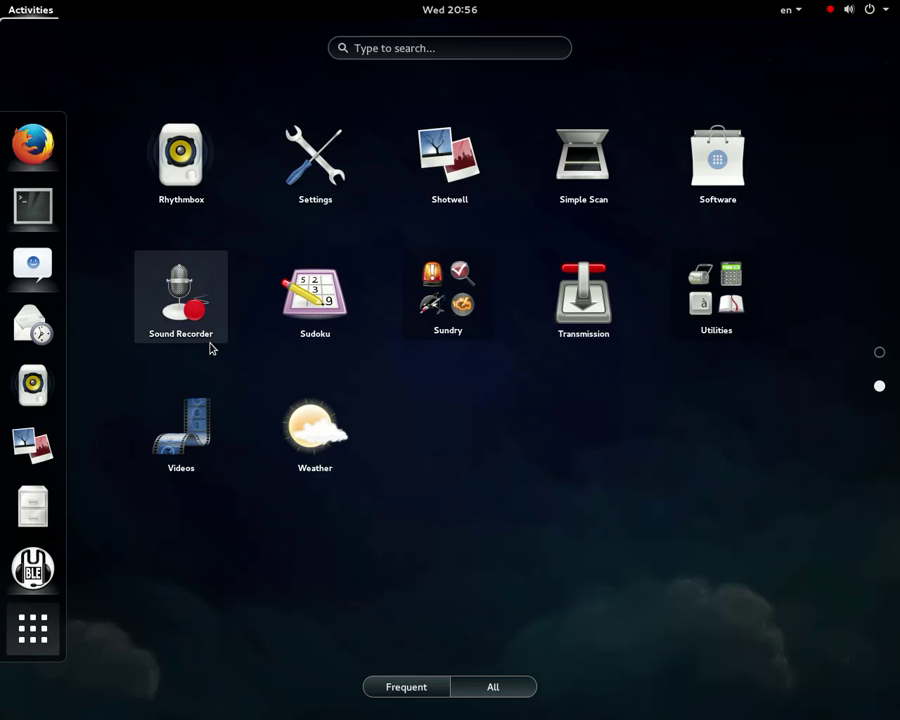
click(752, 315)
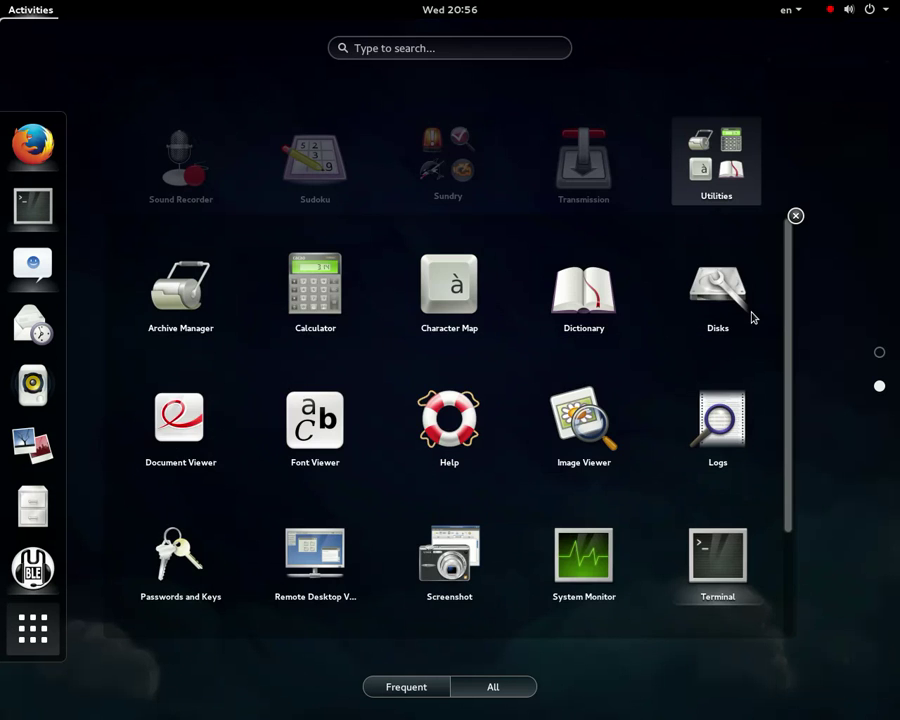
scroll(428, 398, down, 1)
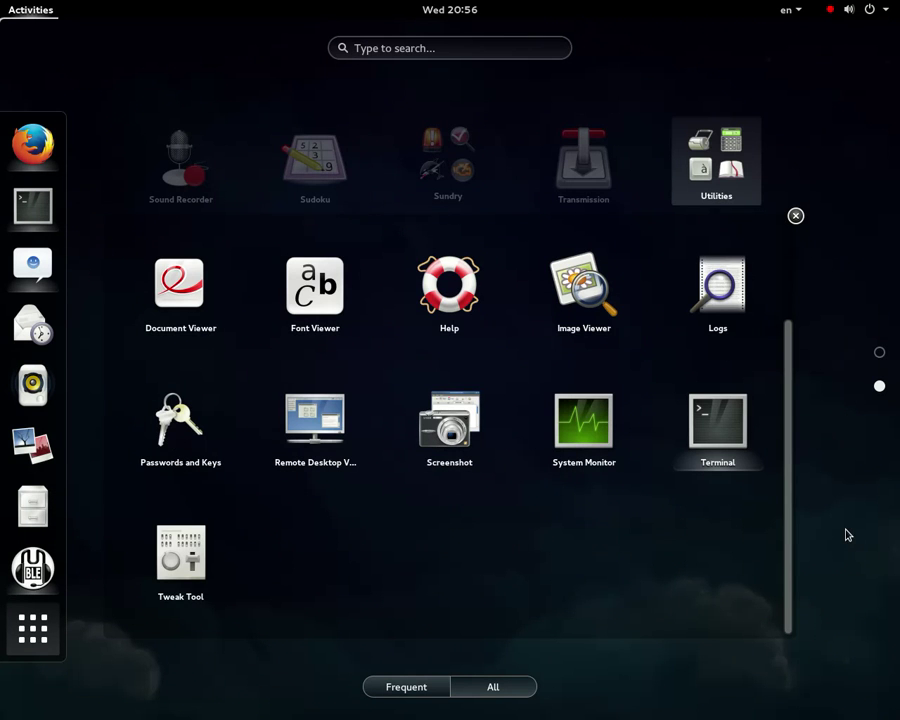
click(806, 222)
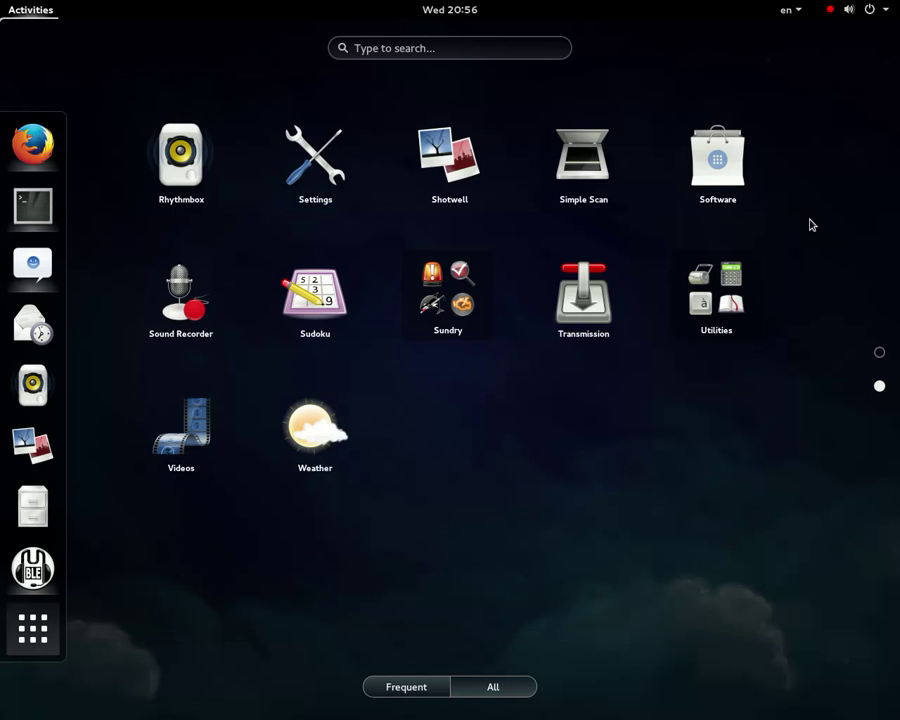
scroll(190, 340, up, 1)
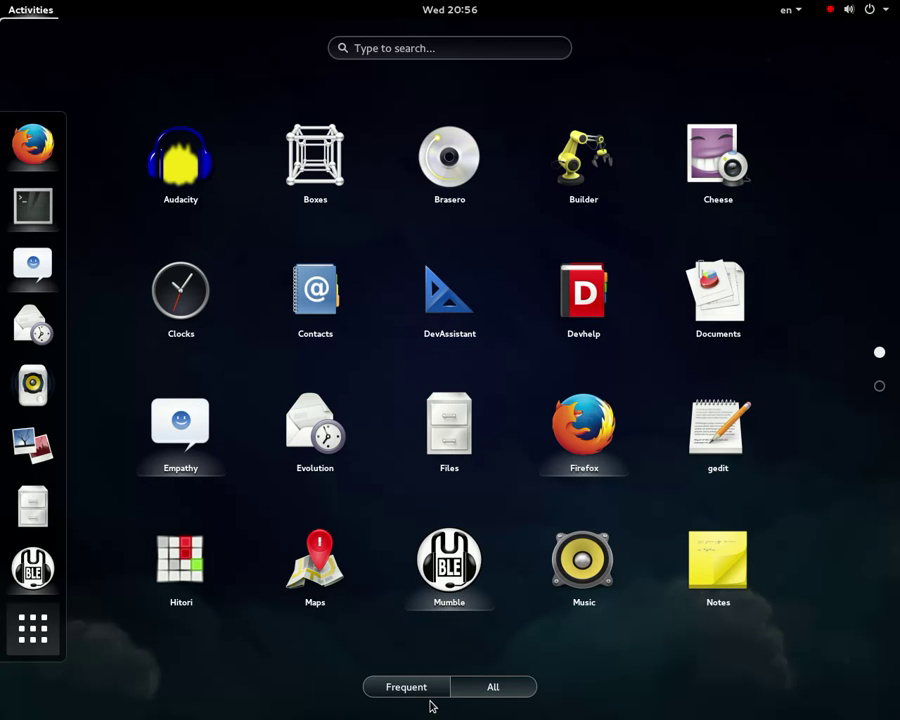
click(585, 166)
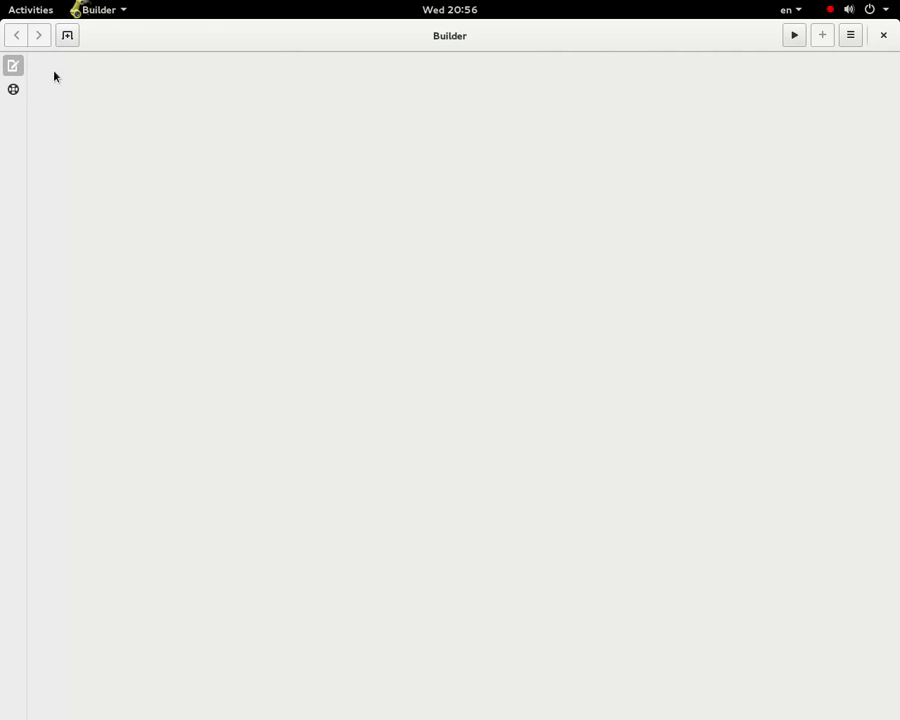
Enable VIM compatibility mode in Builder's preferences and look at the Git author fields
click(101, 9)
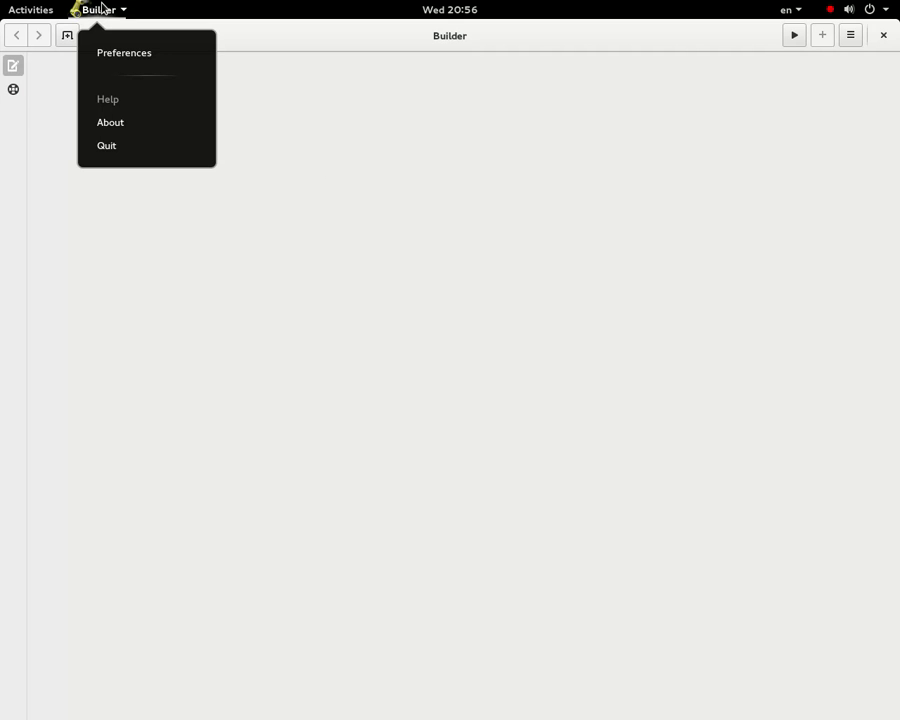
click(119, 62)
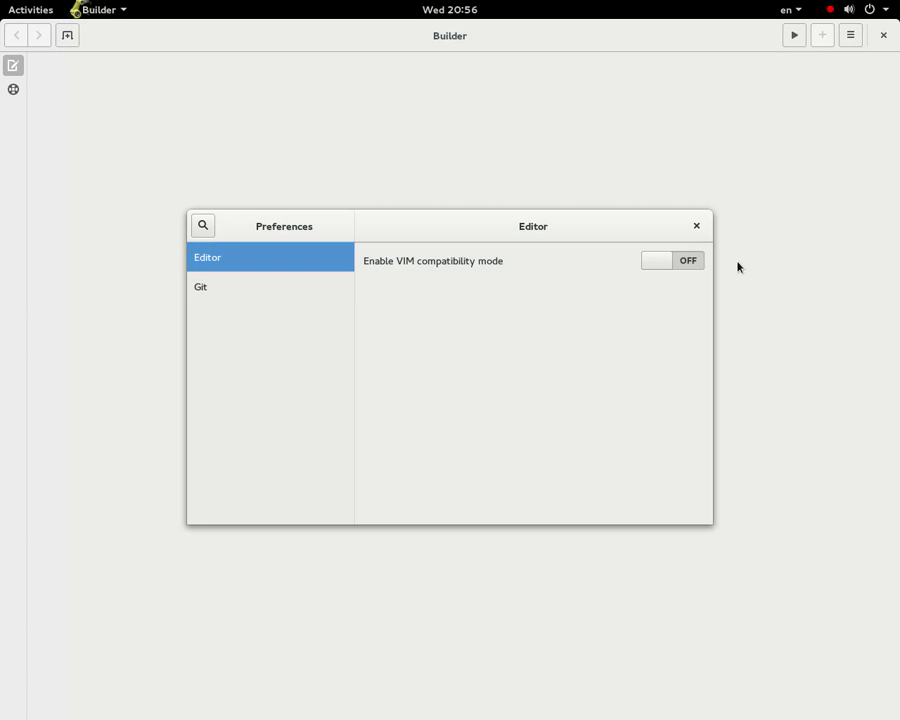
click(682, 262)
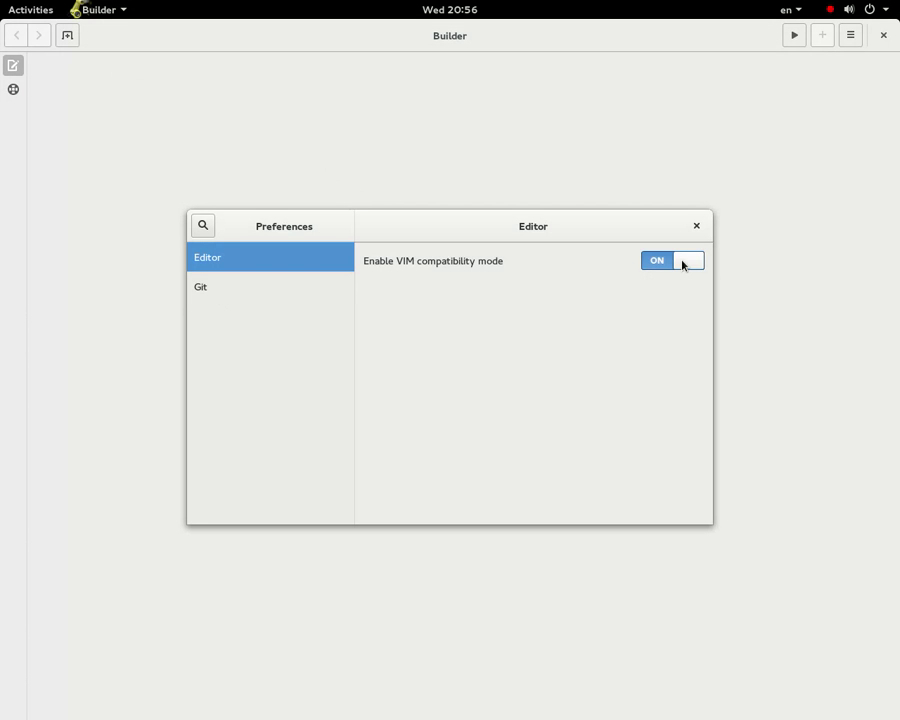
click(221, 300)
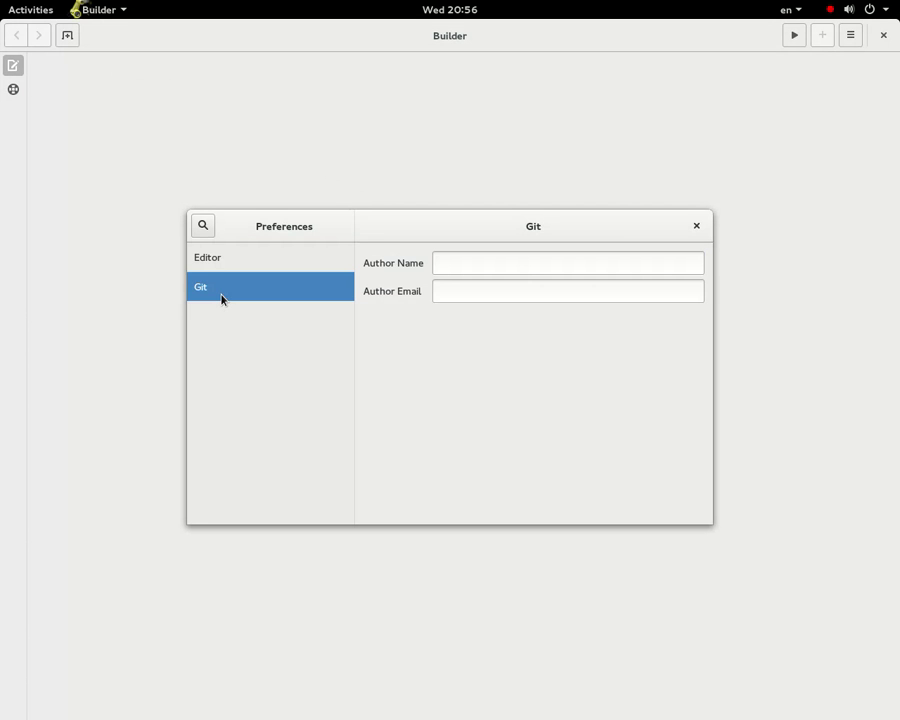
click(514, 291)
click(512, 264)
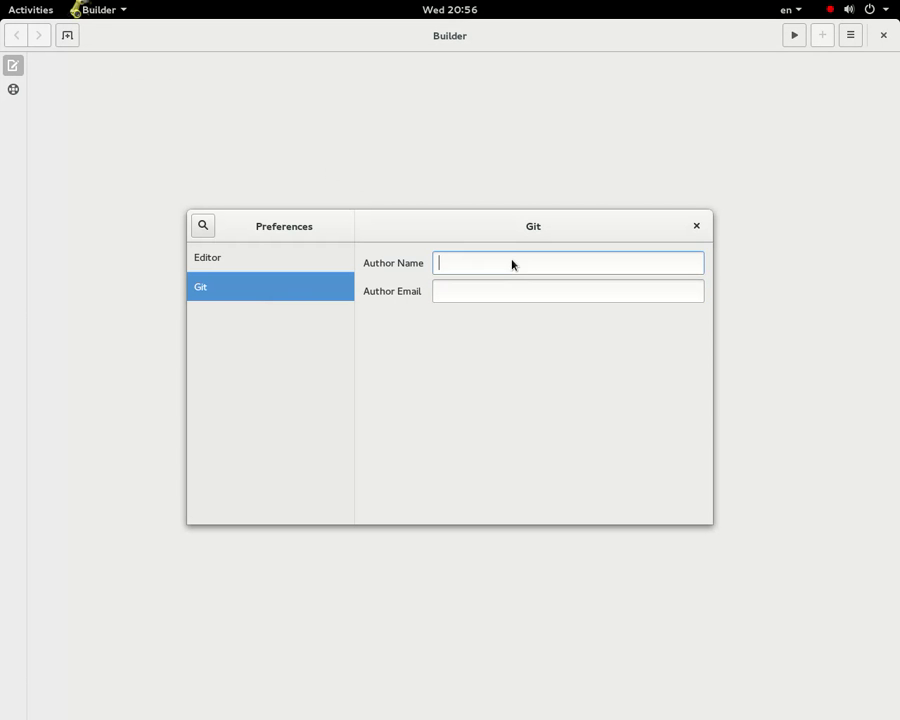
click(698, 226)
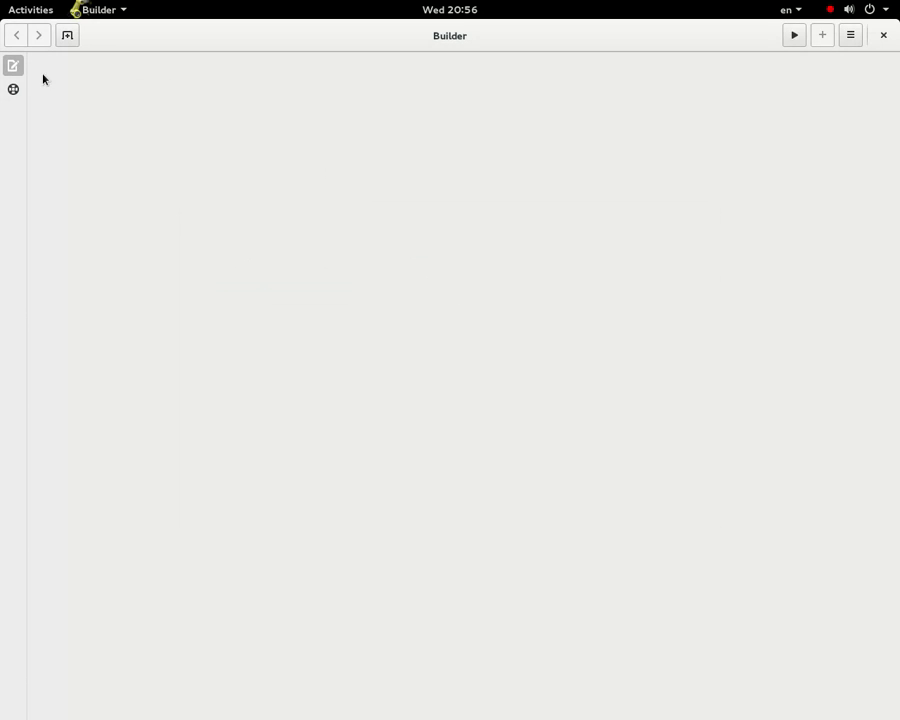
Reopen Builder's preferences to check the VIM compatibility setting, and close them
click(66, 6)
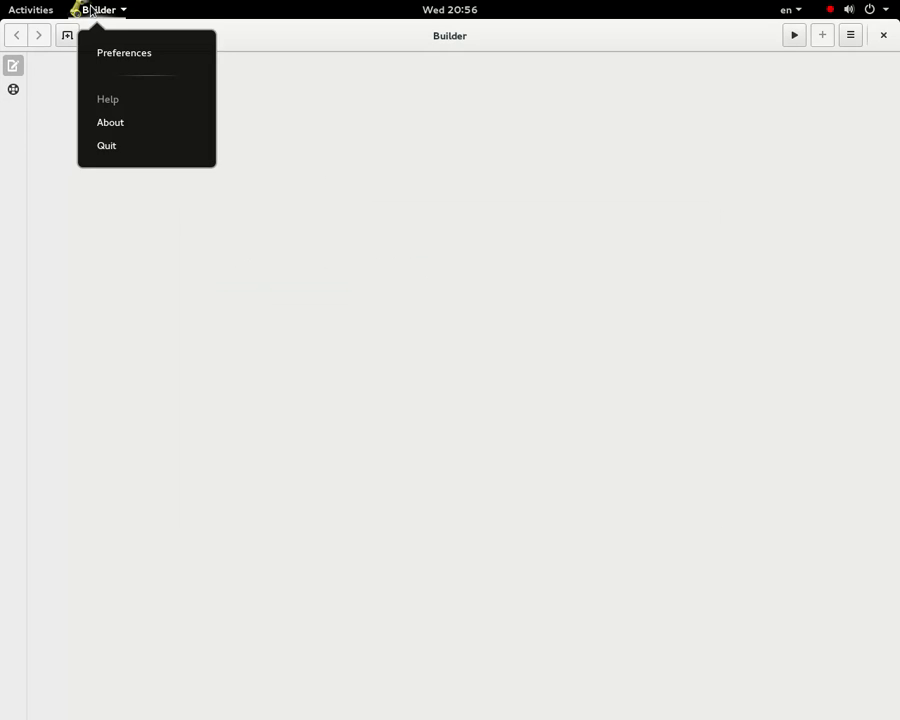
click(129, 60)
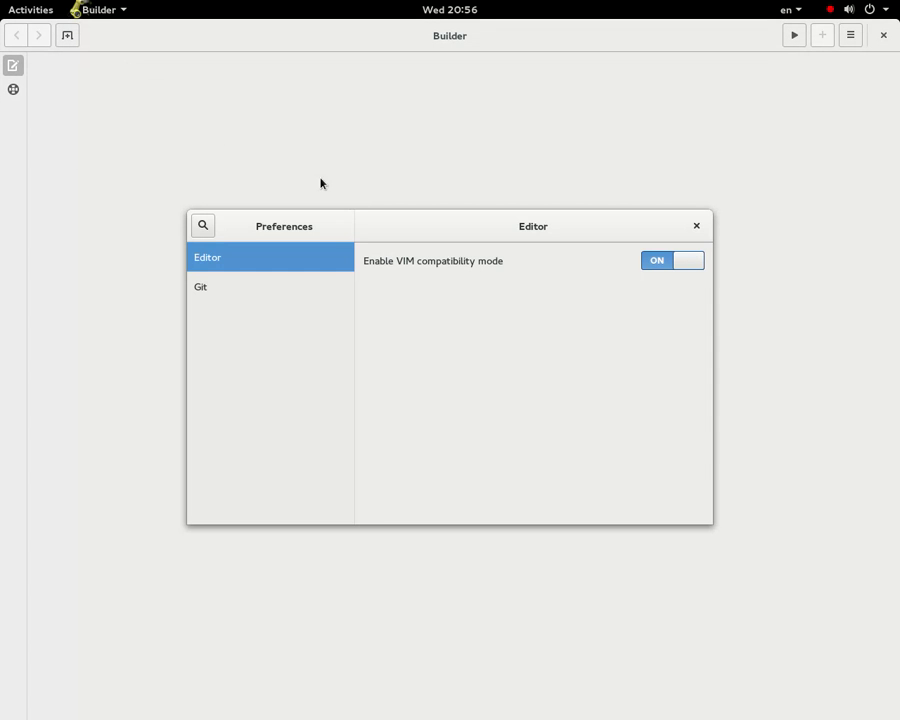
click(696, 230)
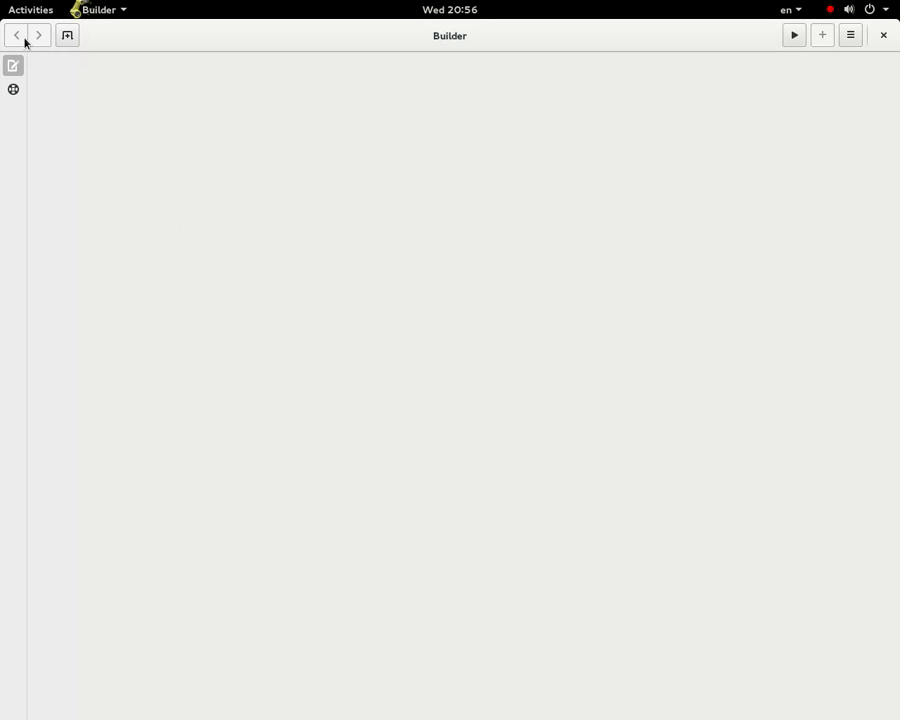
Show Builder's documentation view and expand the GStreamer Good Plugins manual down to the gst-plugins-good Elements list
click(13, 94)
click(38, 95)
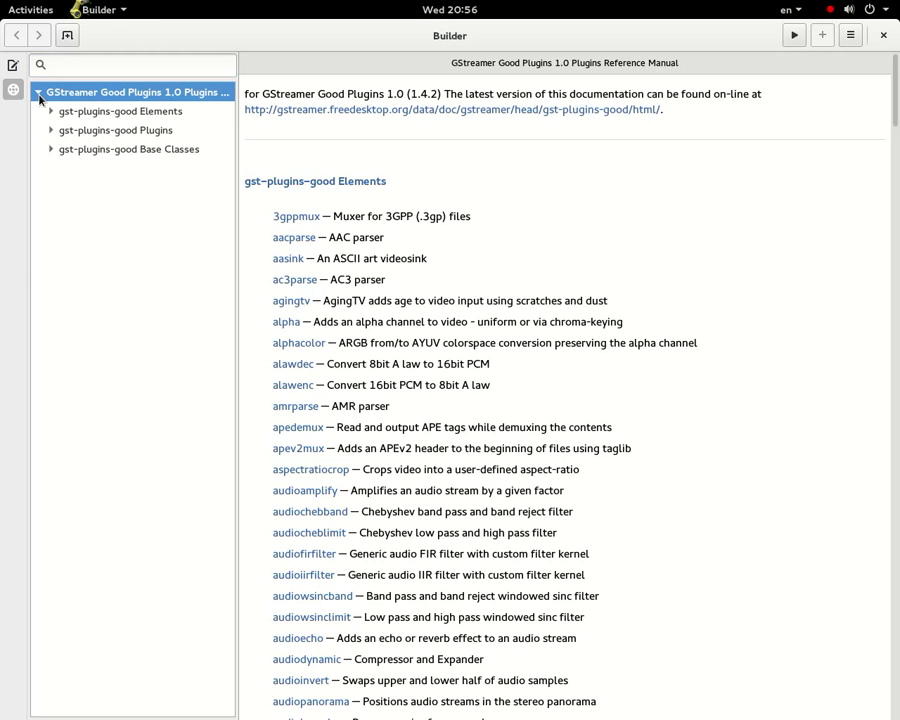
click(51, 111)
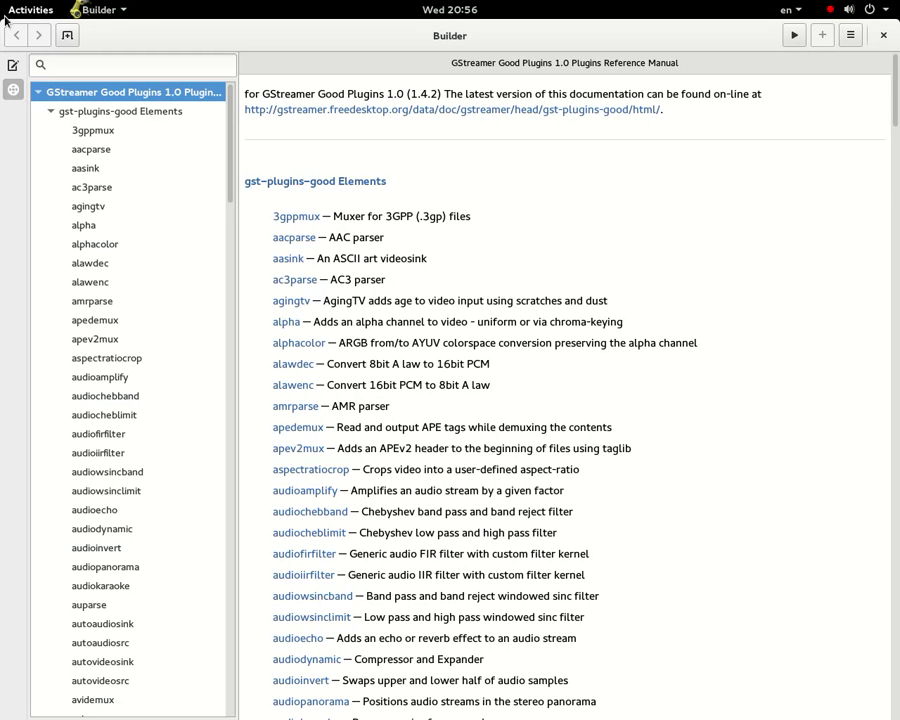
Launch Devhelp and view the Plugins, Base Classes and Elements sections of the GStreamer Good Plugins manual
mouse_move(4, 6)
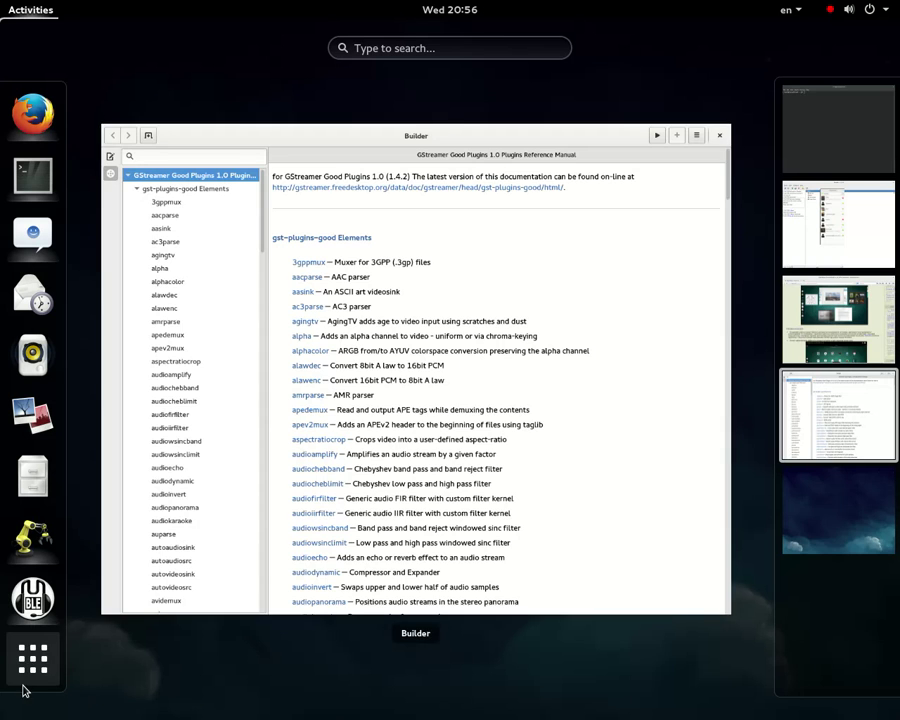
click(29, 687)
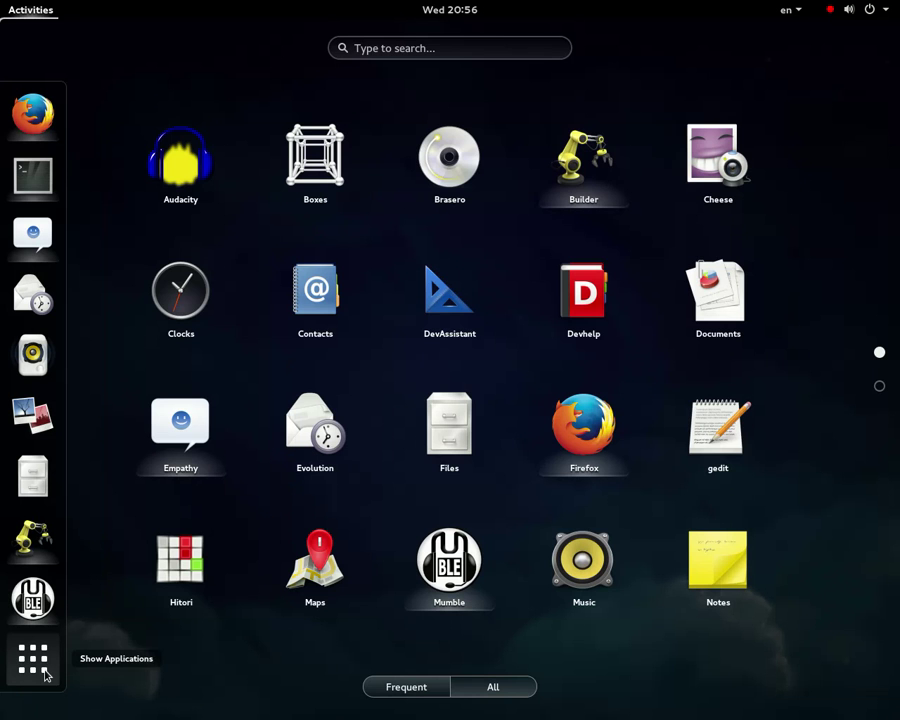
click(568, 318)
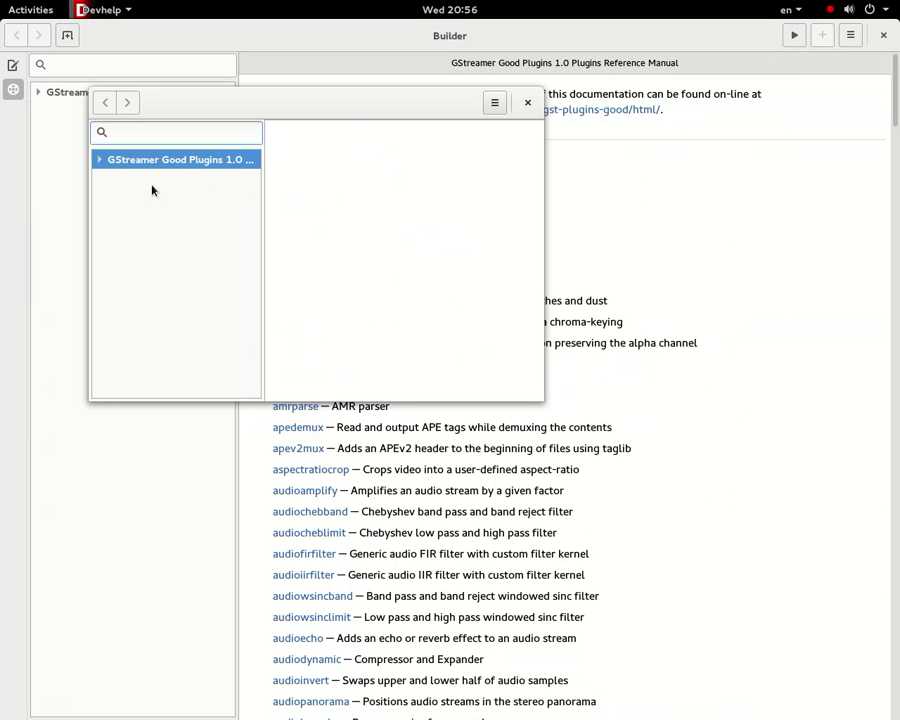
click(100, 162)
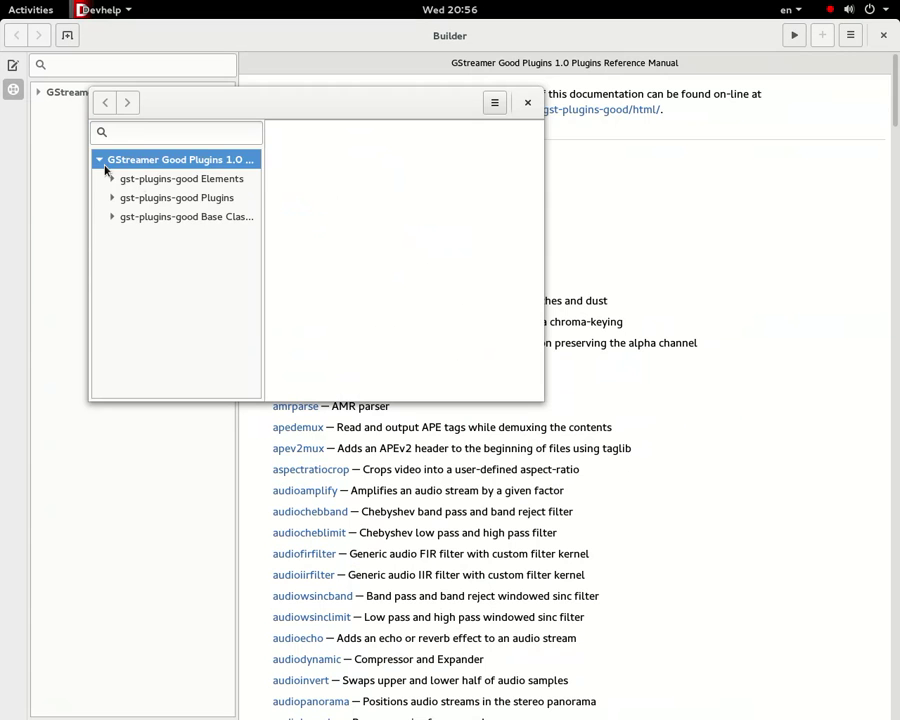
key(Down)
key(Down)
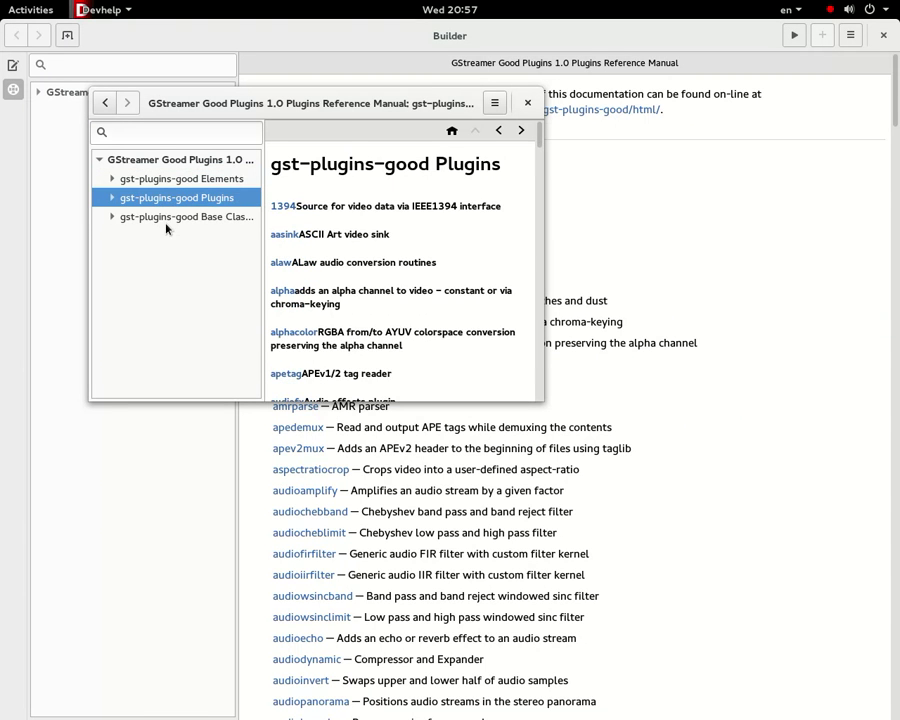
key(Down)
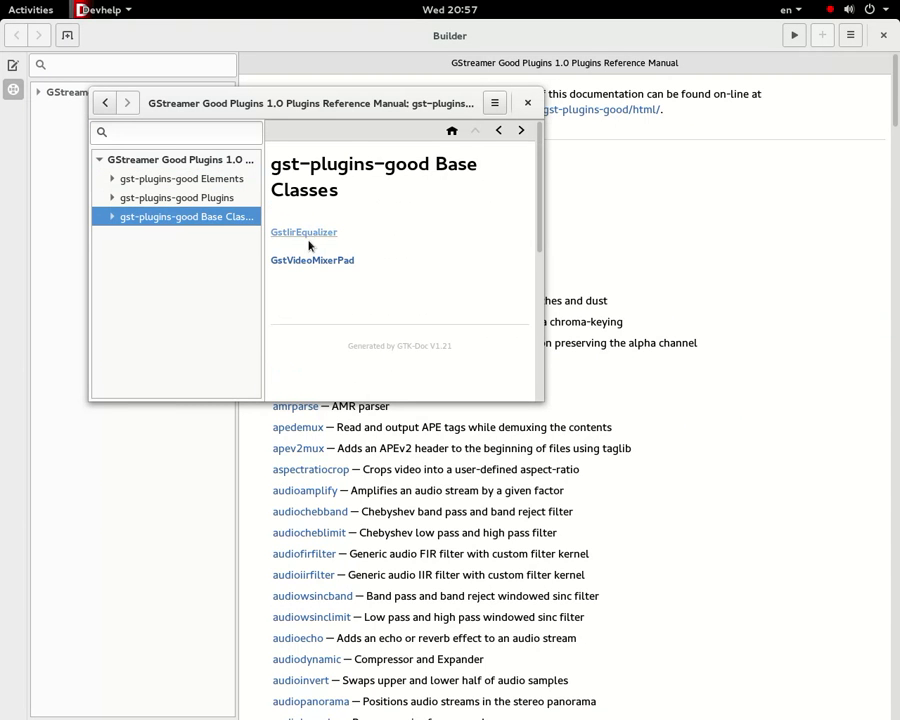
click(178, 181)
Search the documentation for aacparse, maximize the Devhelp window, and read through the aacparse page
click(188, 141)
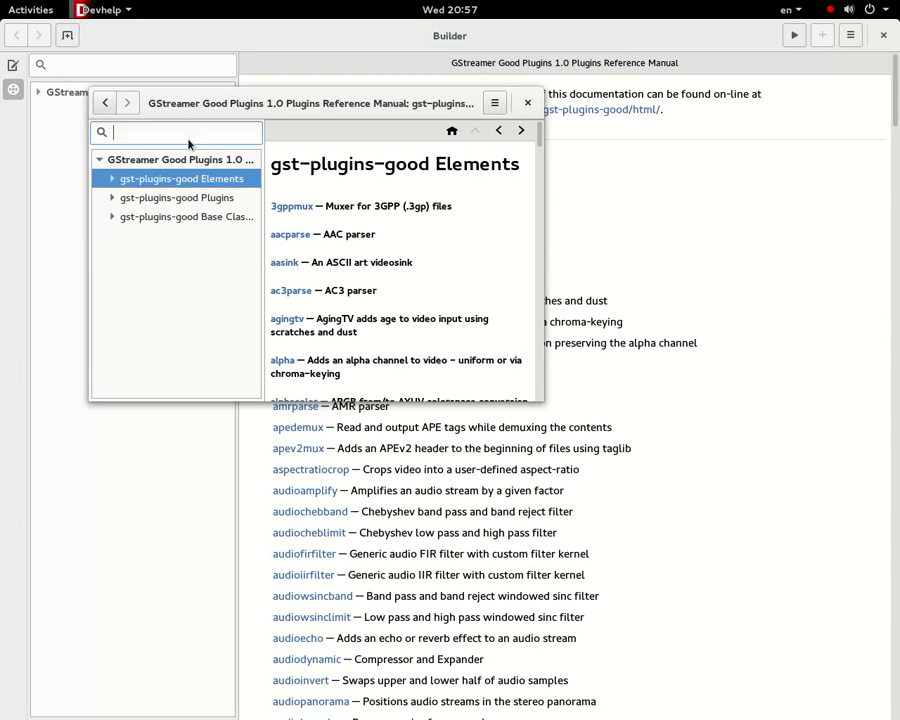
text(aacparse)
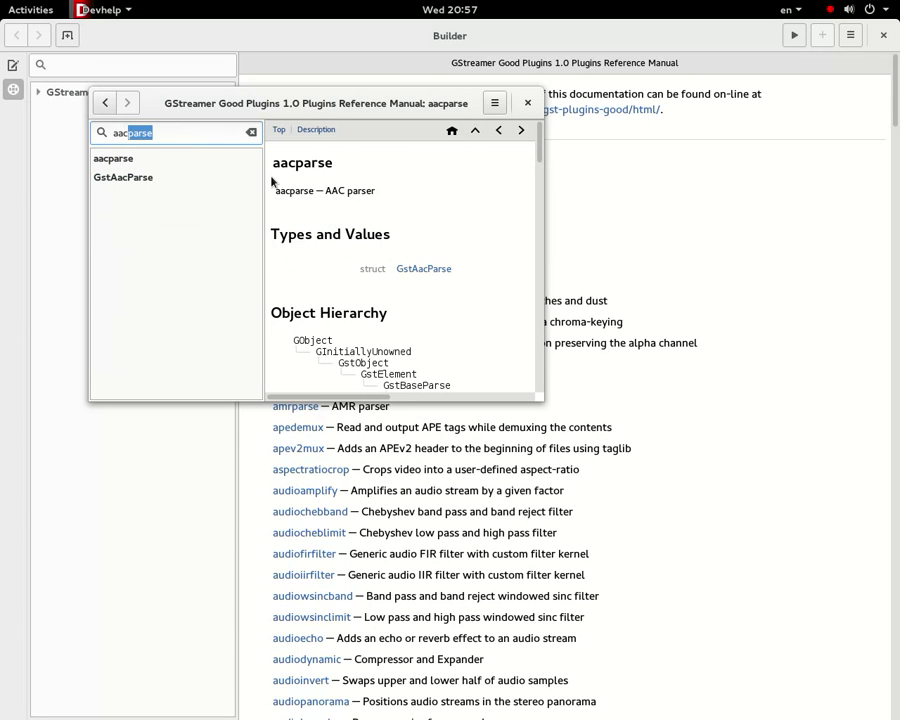
double_click(404, 104)
scroll(455, 340, down, 5)
scroll(442, 392, down, 10)
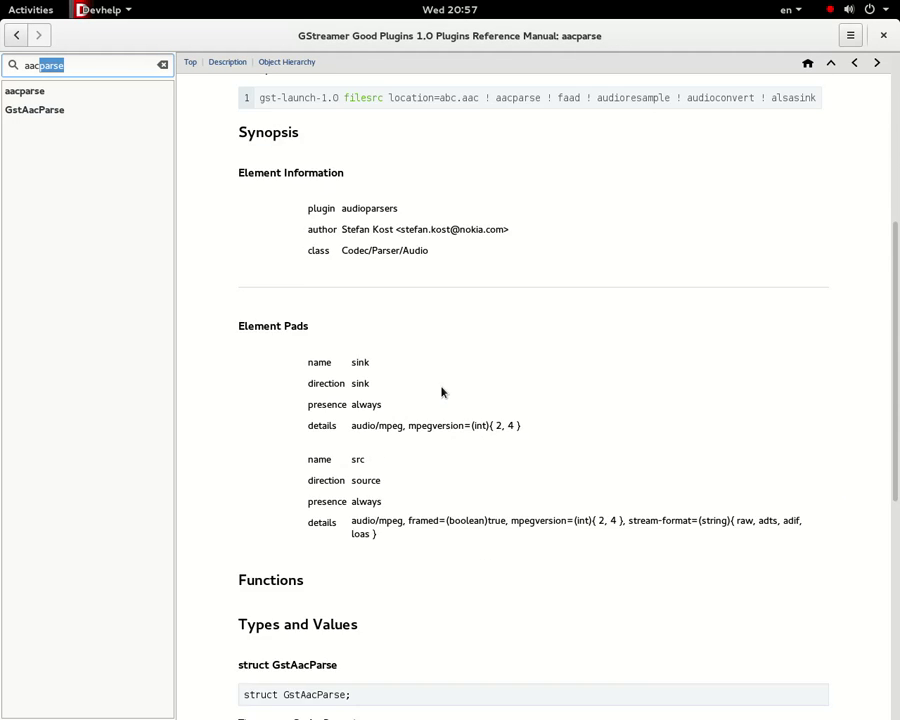
scroll(442, 392, down, 1)
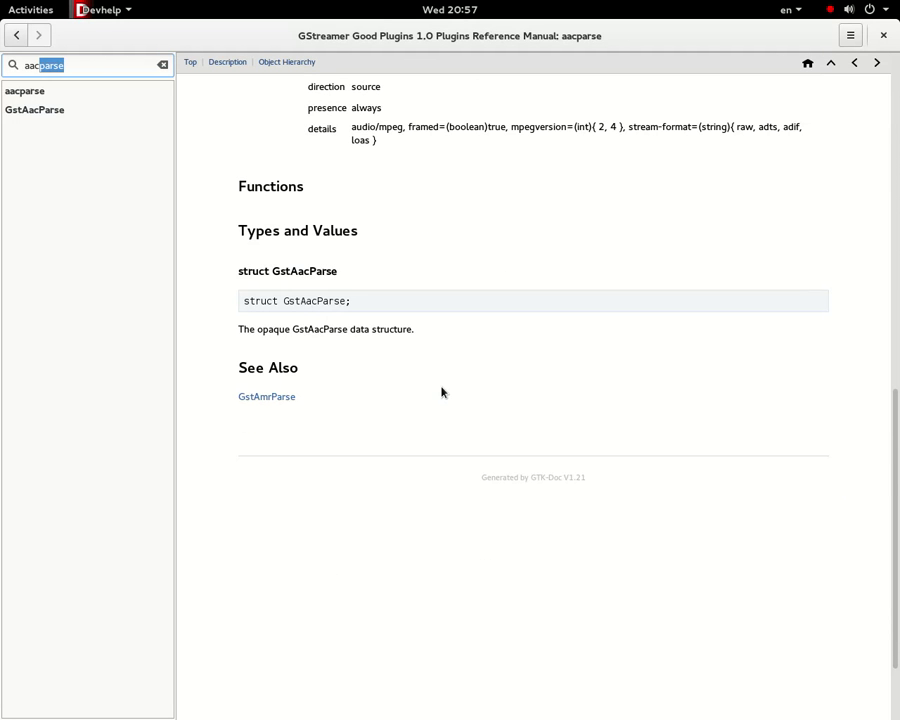
Close Devhelp and Builder, and relaunch Builder from the full application list
scroll(442, 392, up, 12)
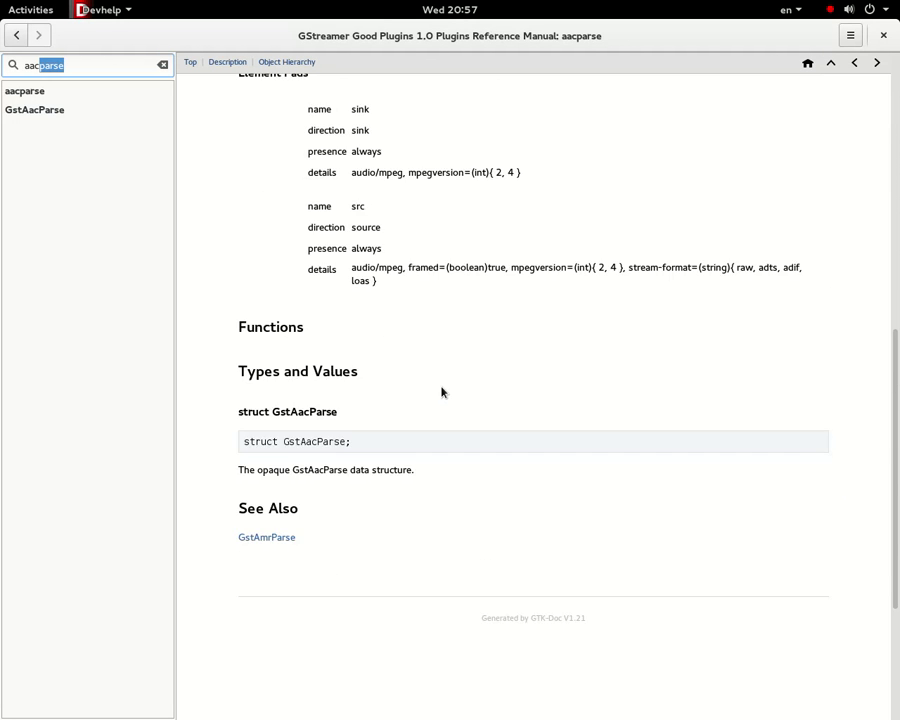
click(883, 35)
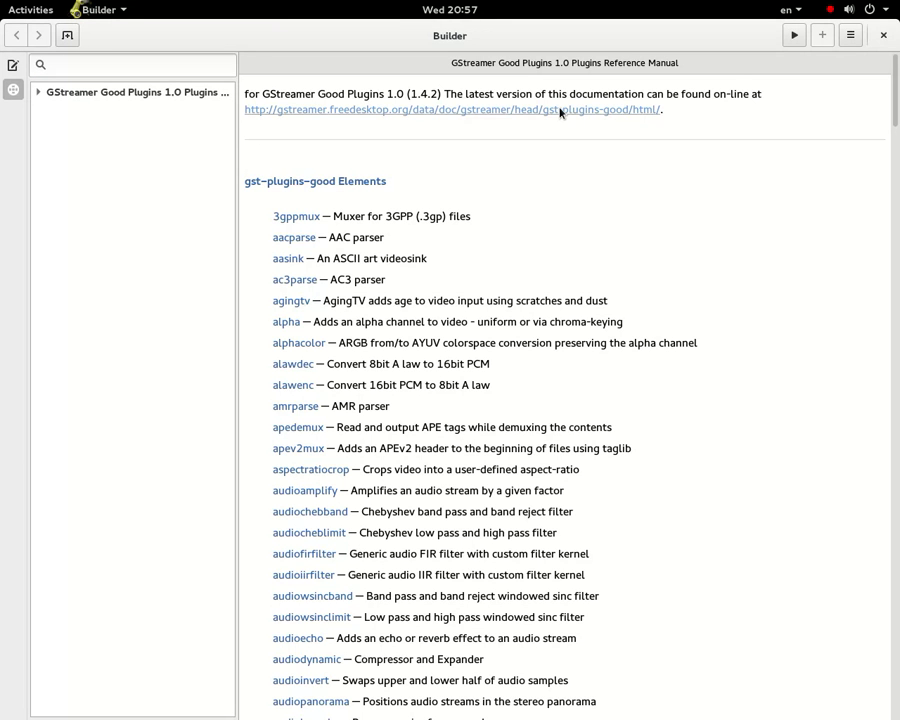
click(883, 35)
click(5, 6)
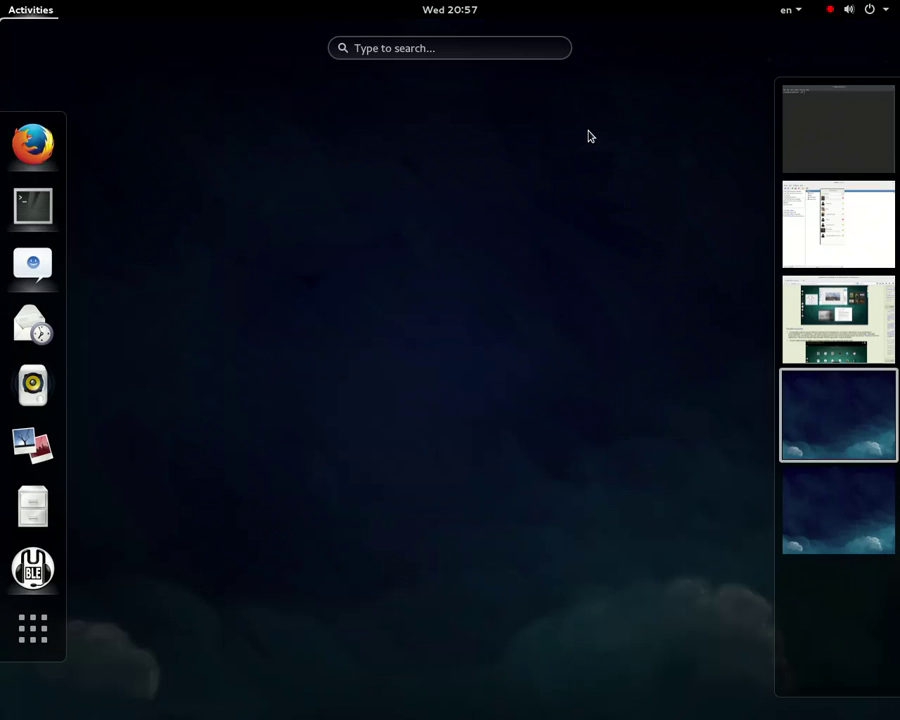
click(36, 630)
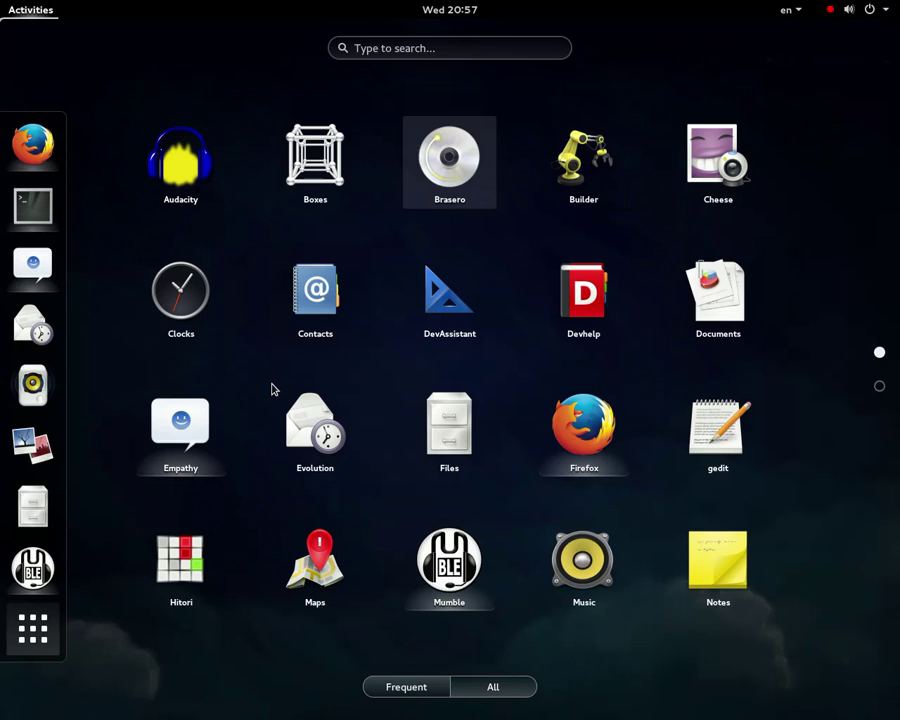
click(599, 175)
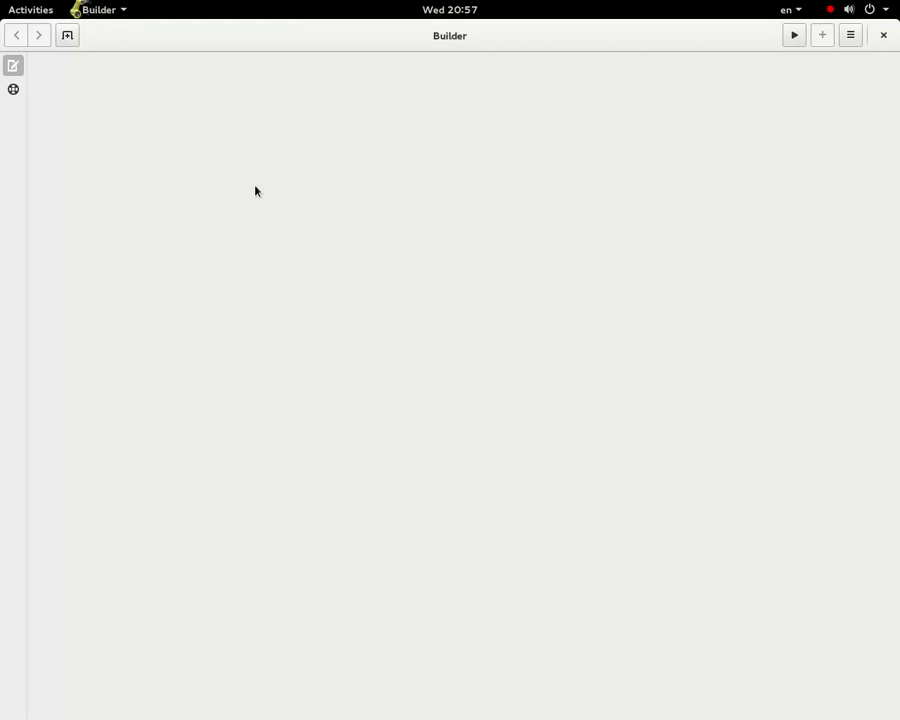
Glance at Builder's documentation view, return to the editor, and create a new file containing rfii
click(13, 90)
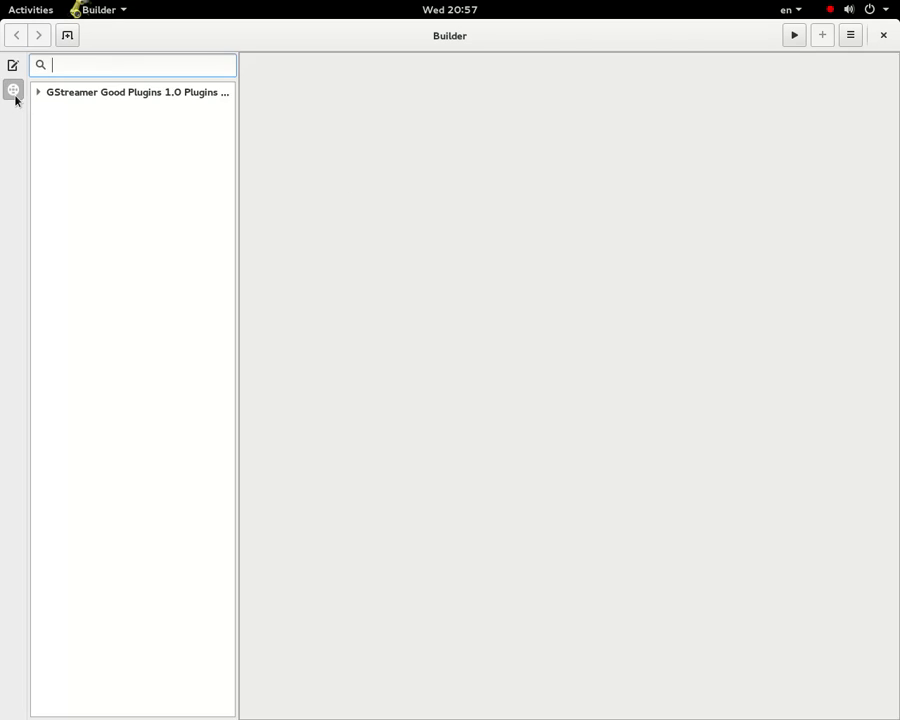
click(19, 66)
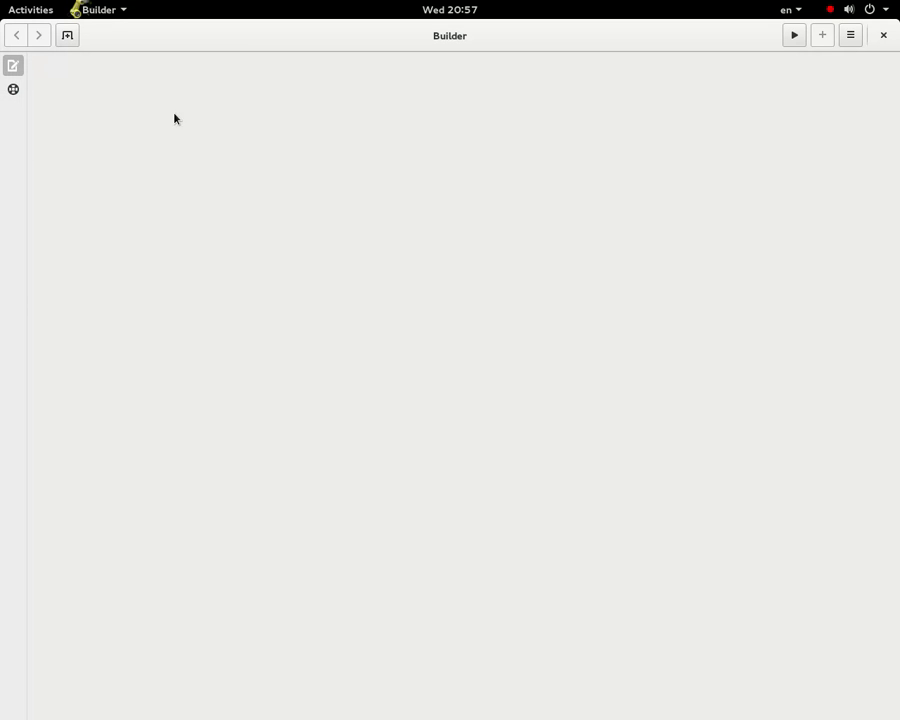
click(76, 44)
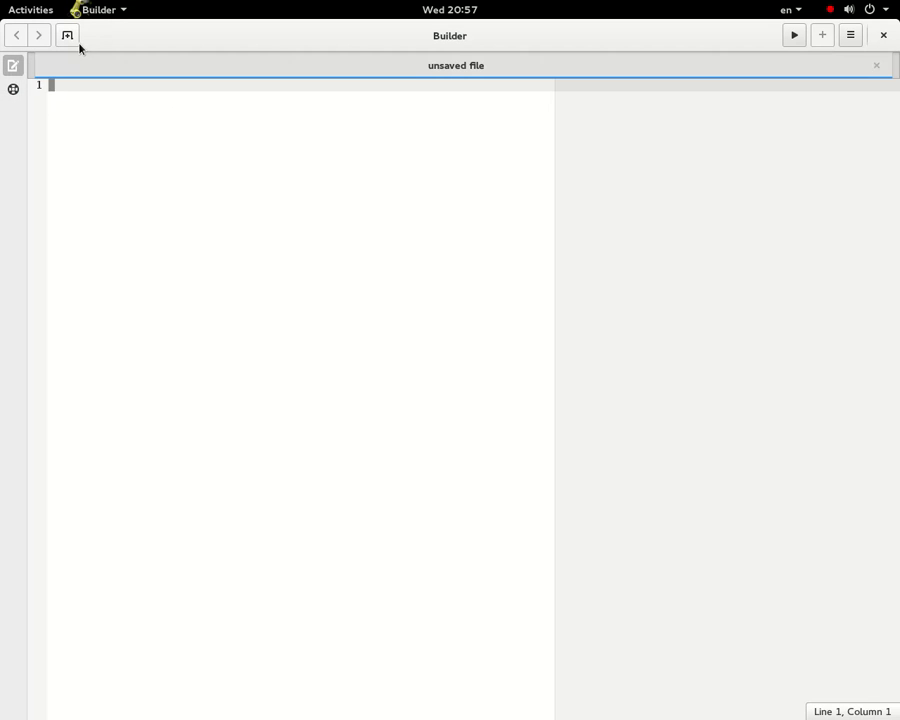
click(87, 84)
text(rfii)
key(Escape)
Try to turn off line numbering with the Vim commands set nonu and set nonumber
key(super+space)
key(colon)
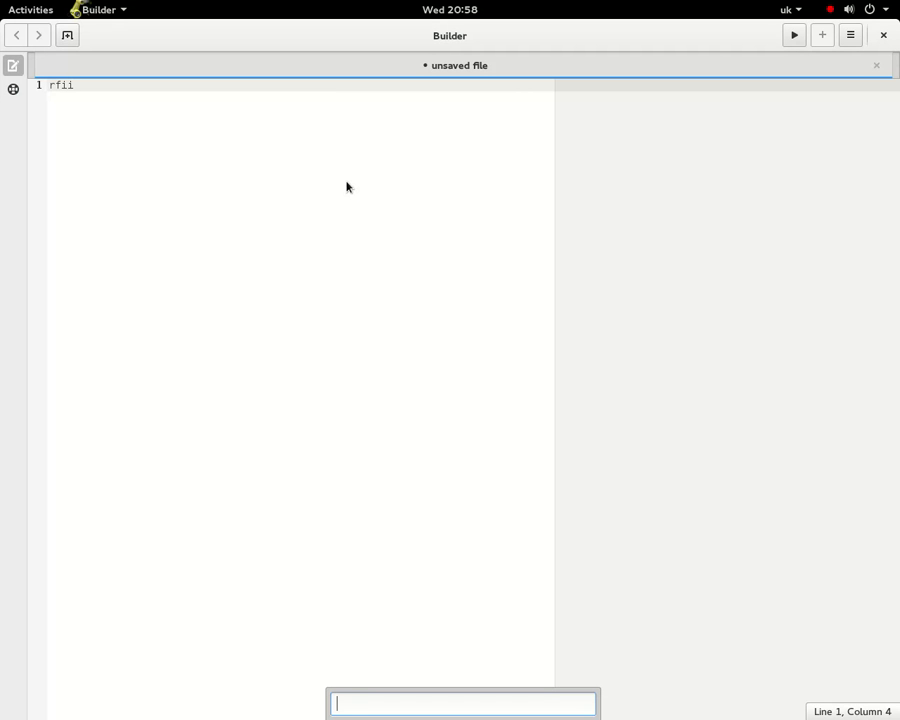
text(swri)
key(BackSpace)
key(BackSpace)
key(BackSpace)
key(BackSpace)
text(set nonu)
key(Return)
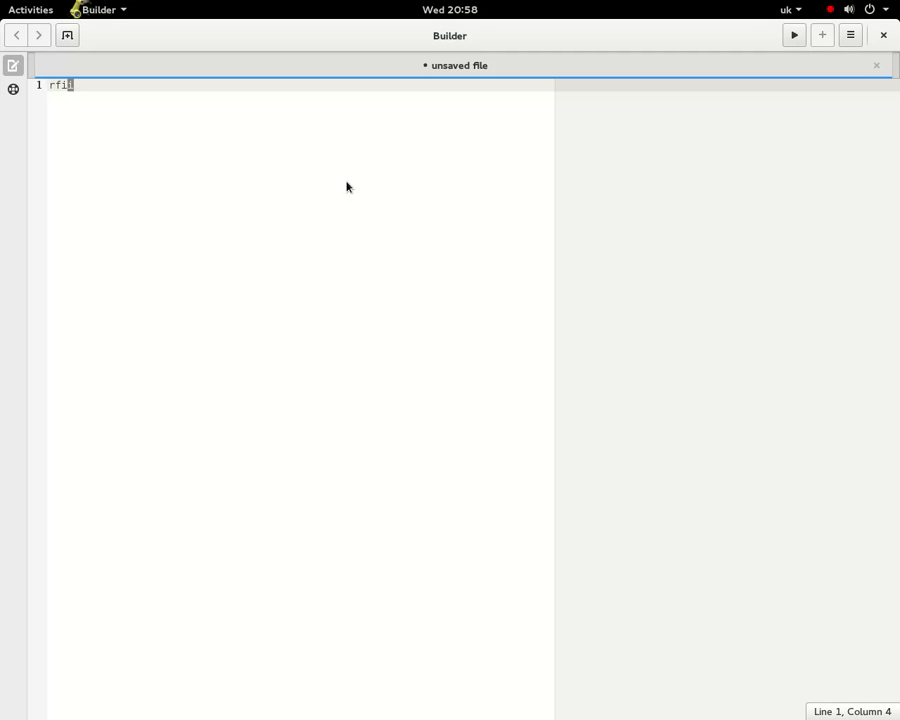
key(colon)
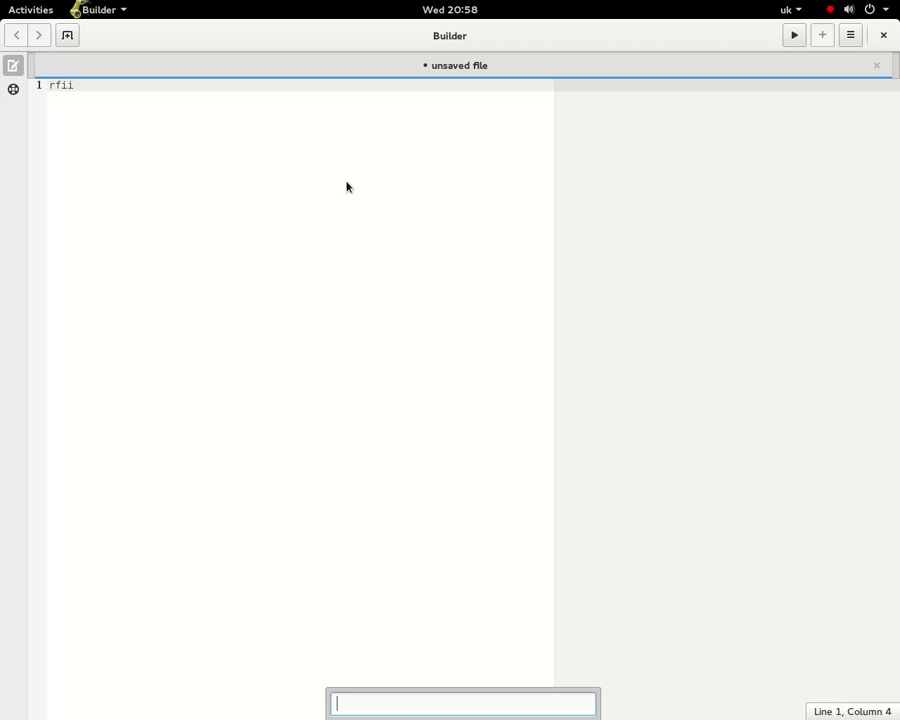
text(set nonumbe)
key(Escape)
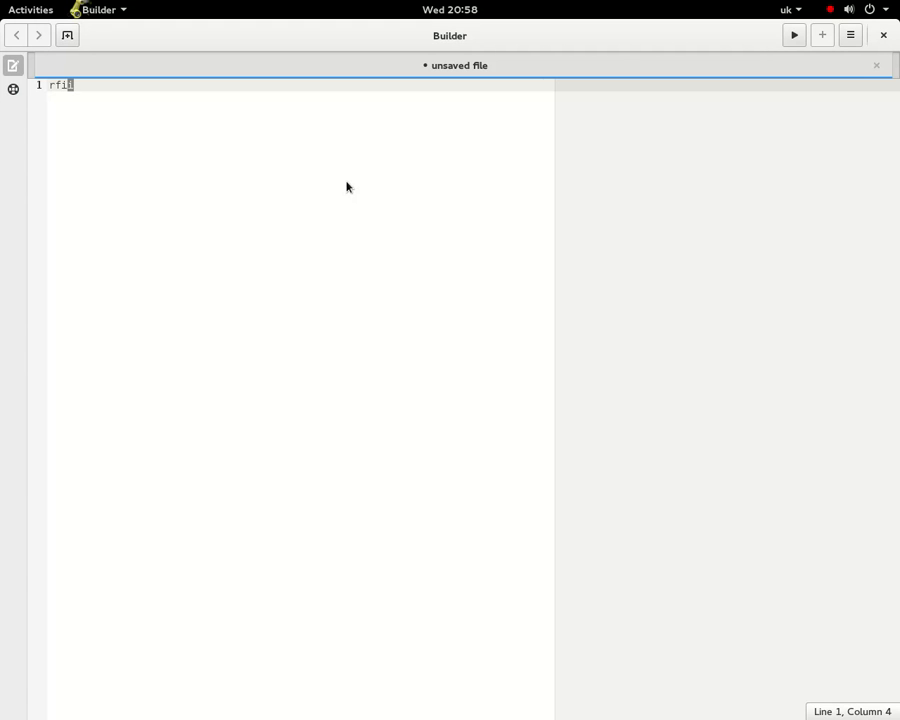
Switch the keyboard layout back to English and insert a colon before the last i on line 1
text(Ж)
key(BackSpace)
key(super+space)
text(:)
key(Escape)
key(colon)
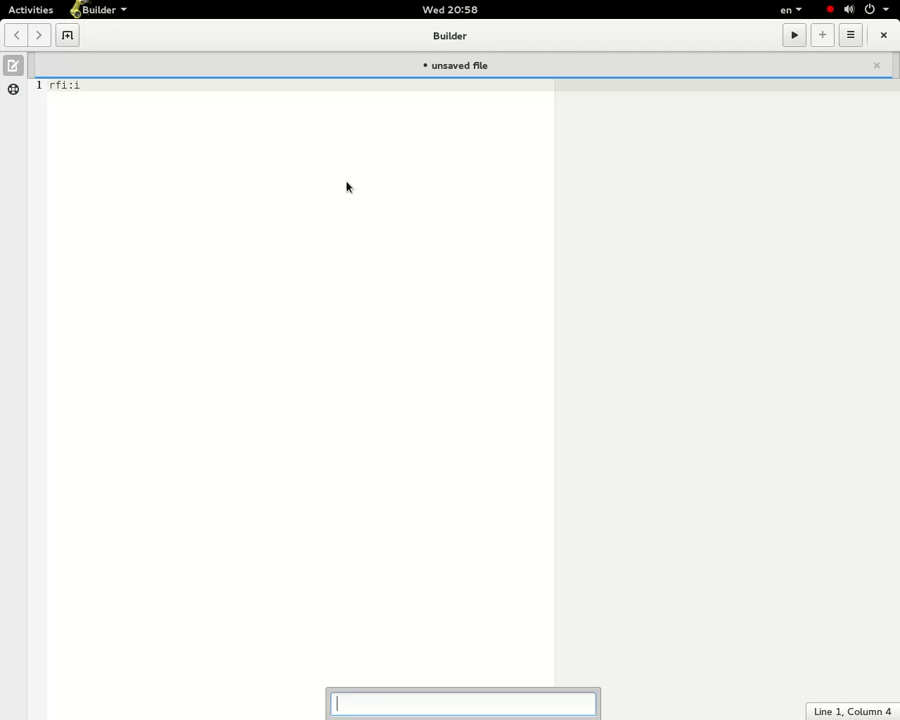
key(Escape)
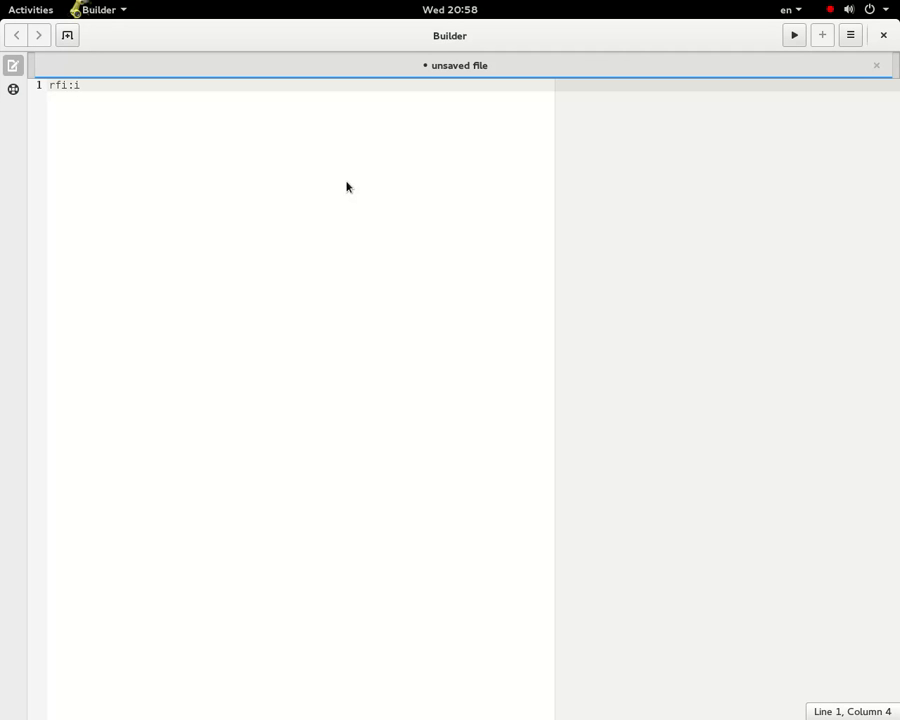
Yank line 1 with the Vim command and paste it five times, filling lines 2 to 6
key(y)
key(y)
key(p)
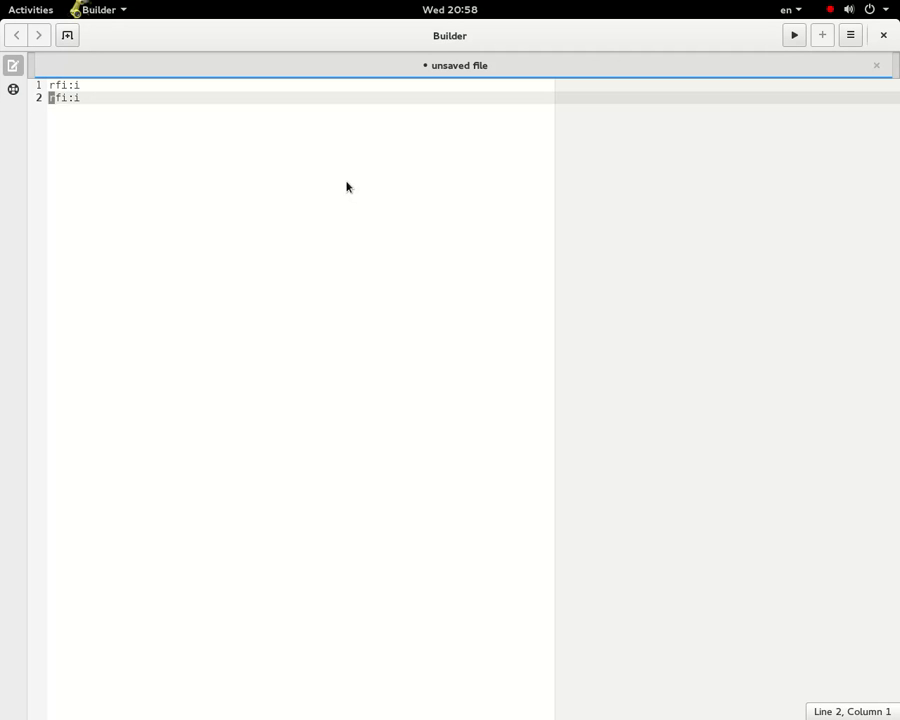
key(p)
key(p)
key(p)
key(p)
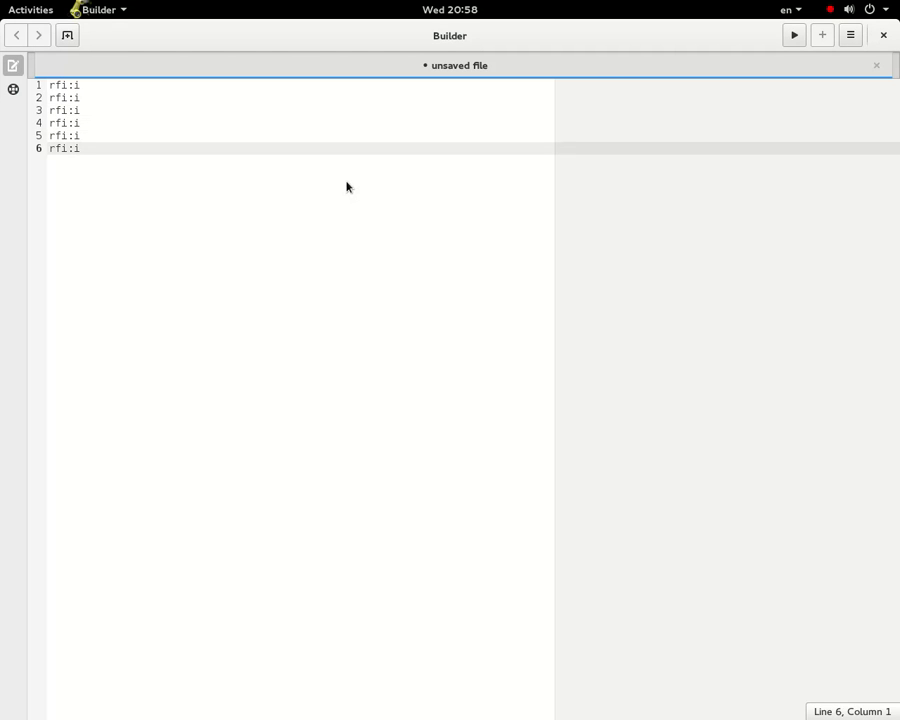
Try the Vim-style search on the file with irf, i, fr and rf, and close the search
key(slash)
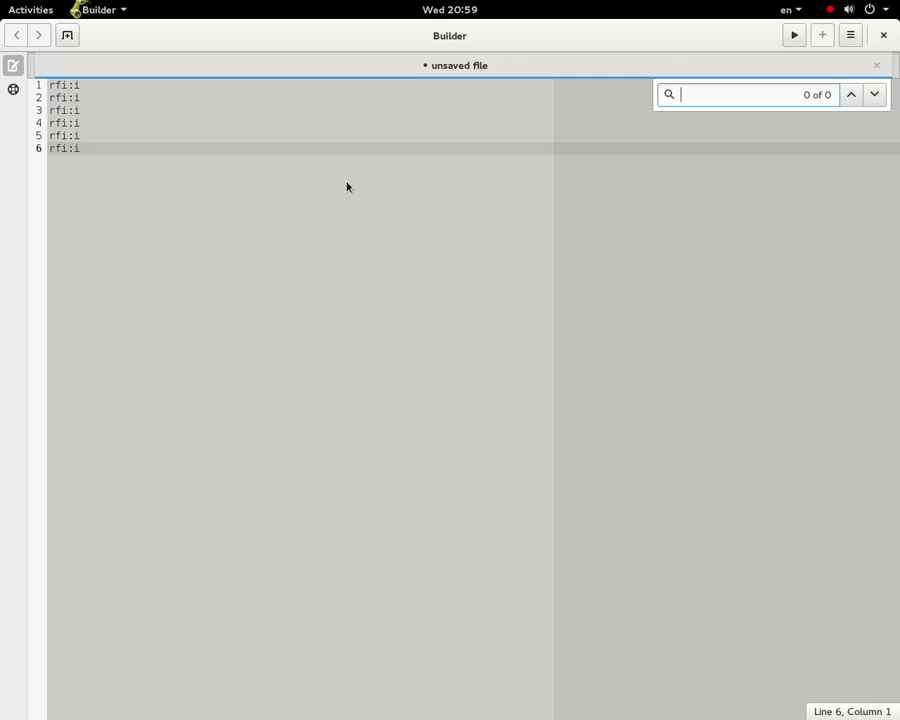
text(irf)
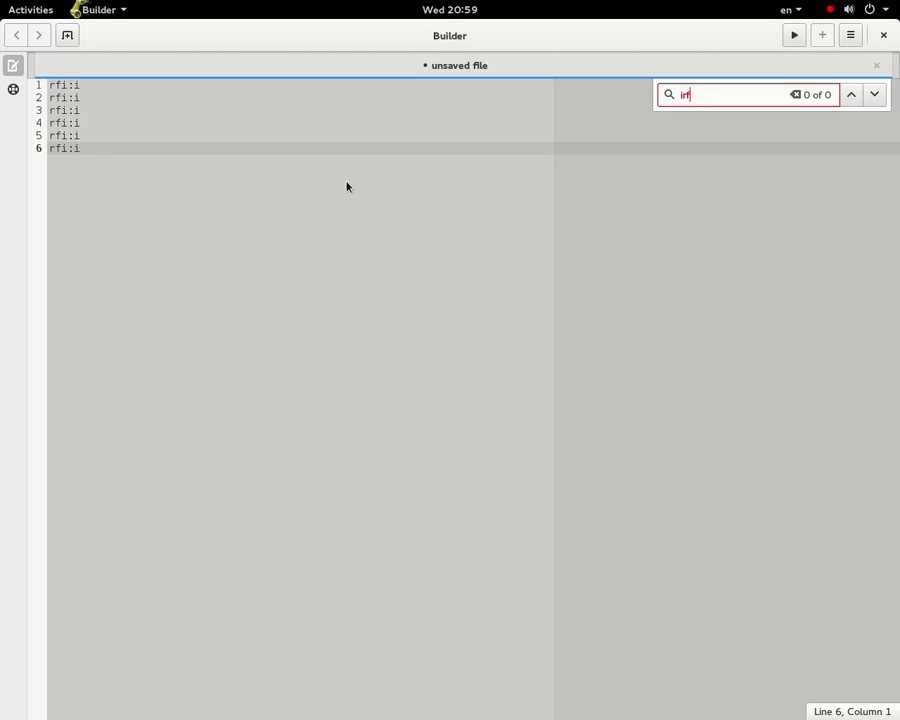
text(i)
key(BackSpace)
key(BackSpace)
key(BackSpace)
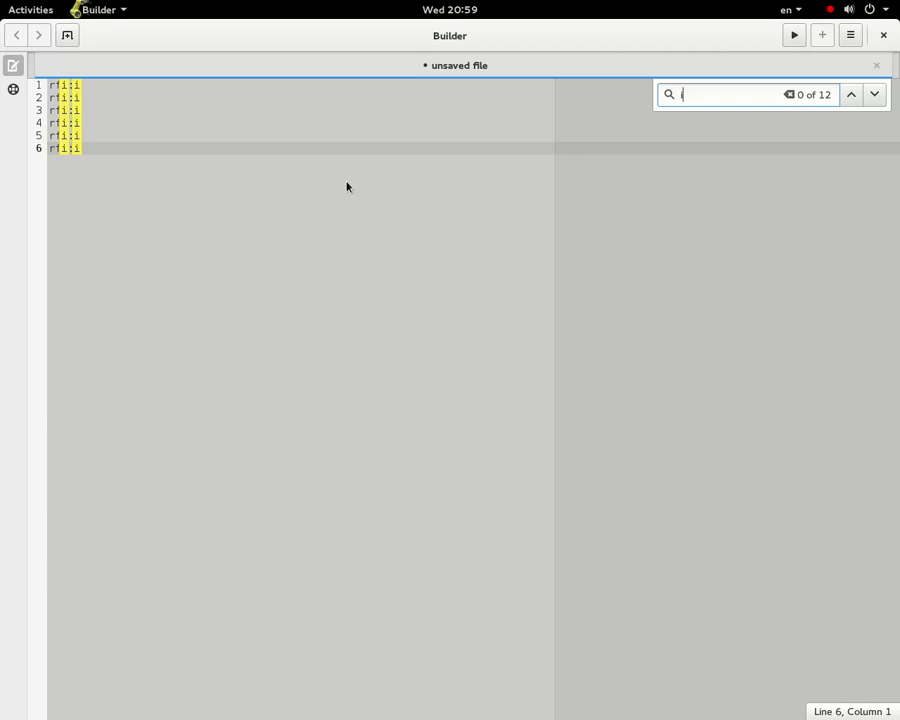
key(BackSpace)
text(fr)
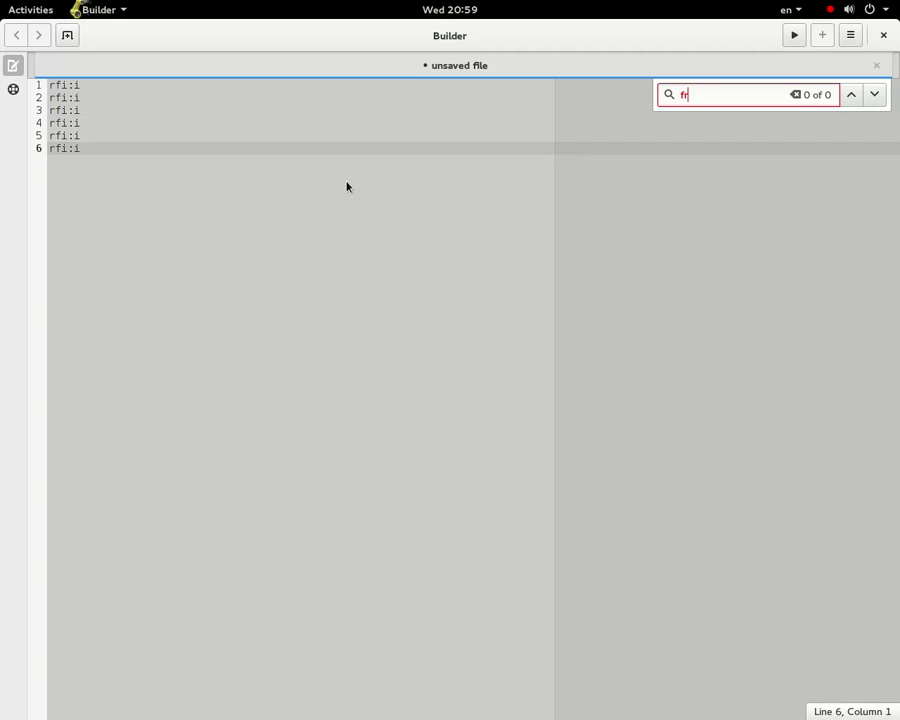
key(BackSpace)
text(frf)
key(BackSpace)
key(BackSpace)
key(BackSpace)
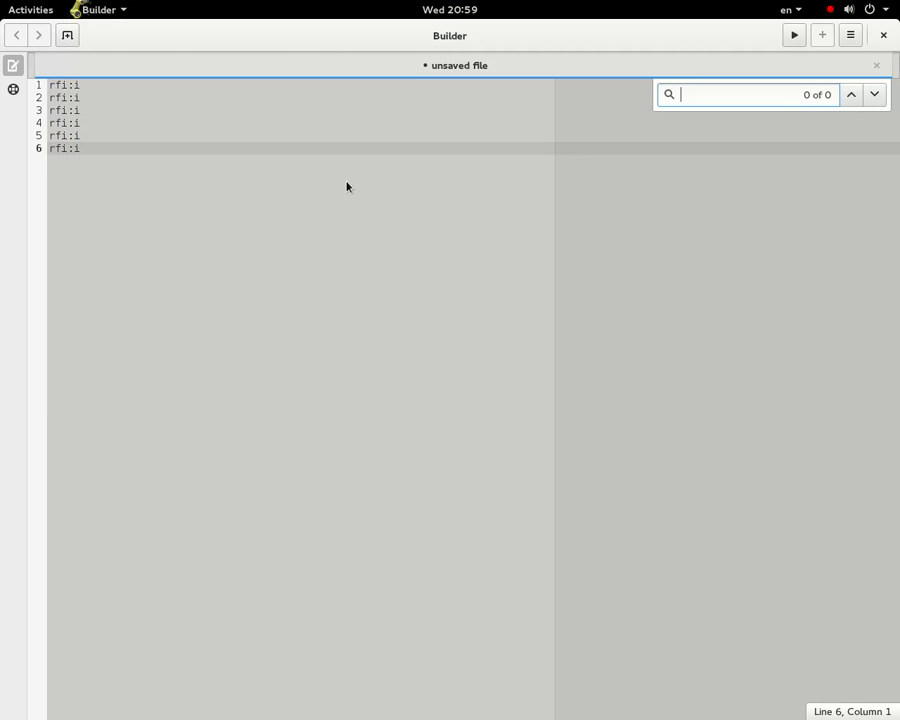
text(rf)
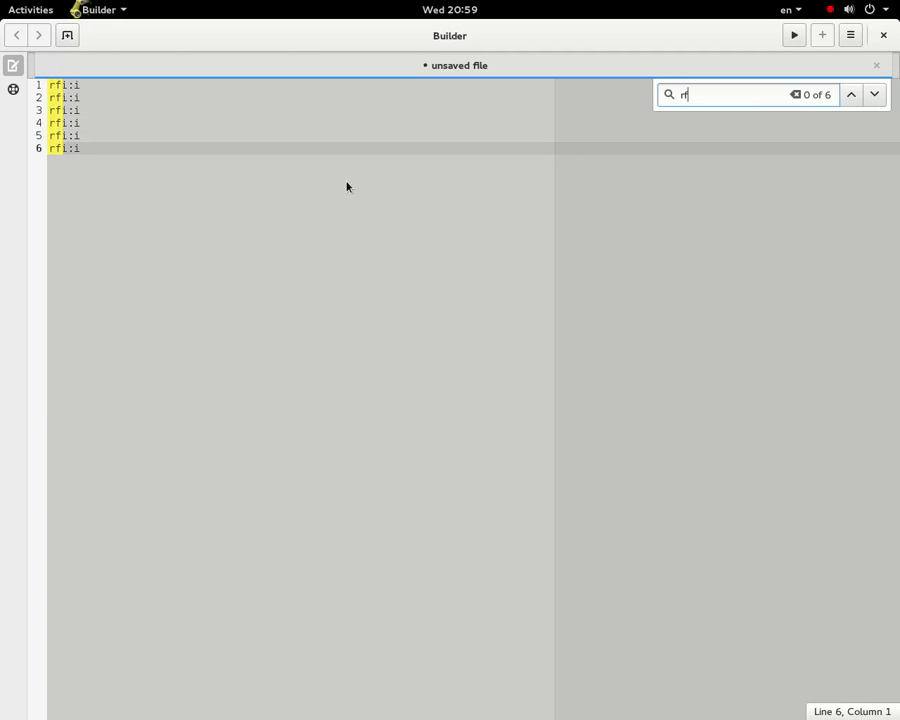
key(Escape)
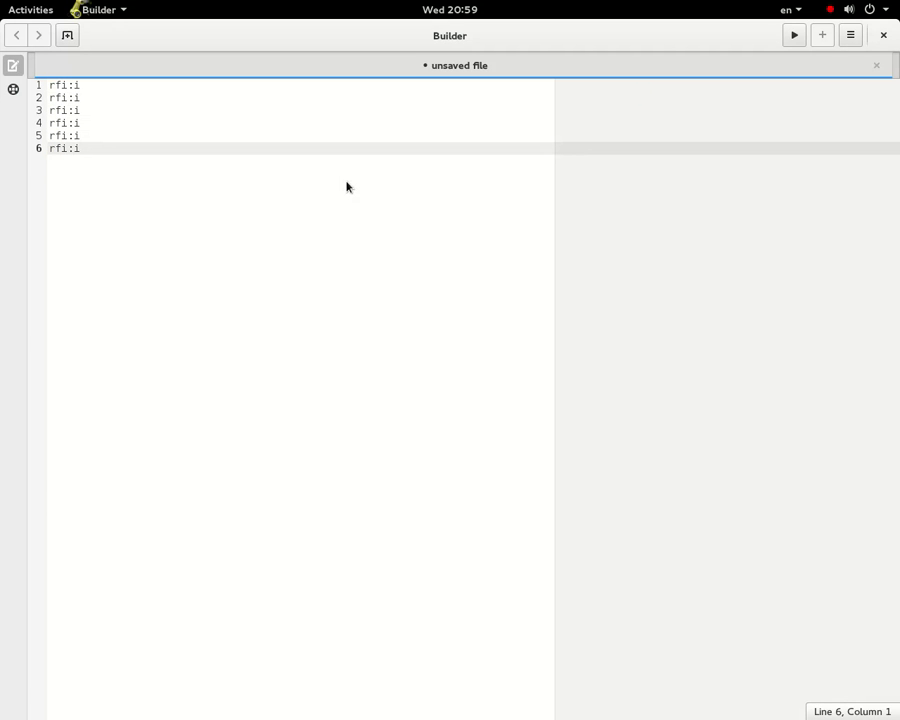
Select all six lines of text in the file and cut them, leaving the document empty
key(End)
key(ctrl+shift+Home)
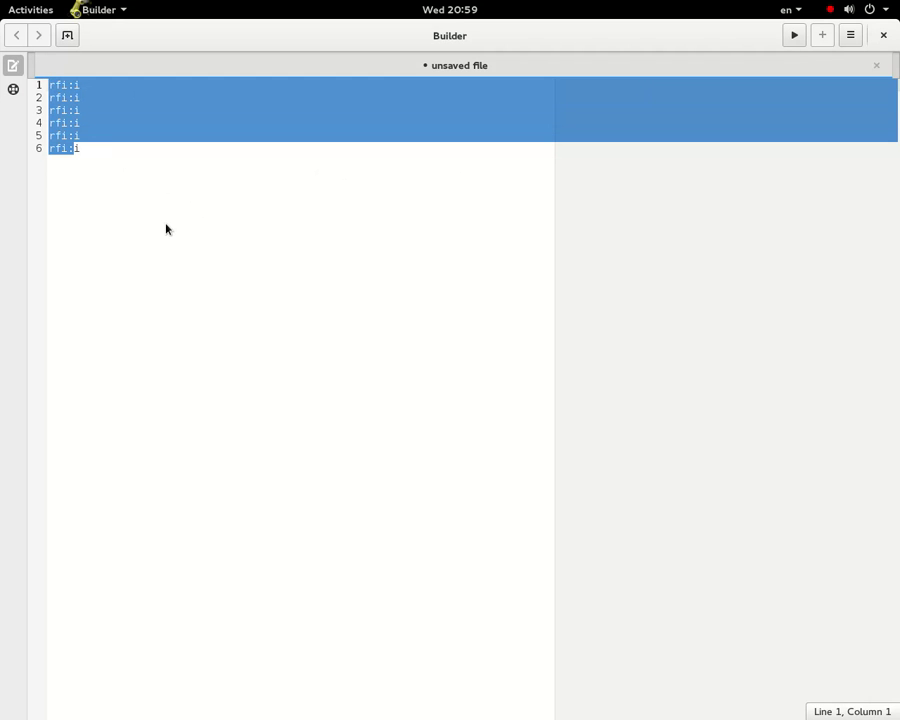
key(Right)
key(End)
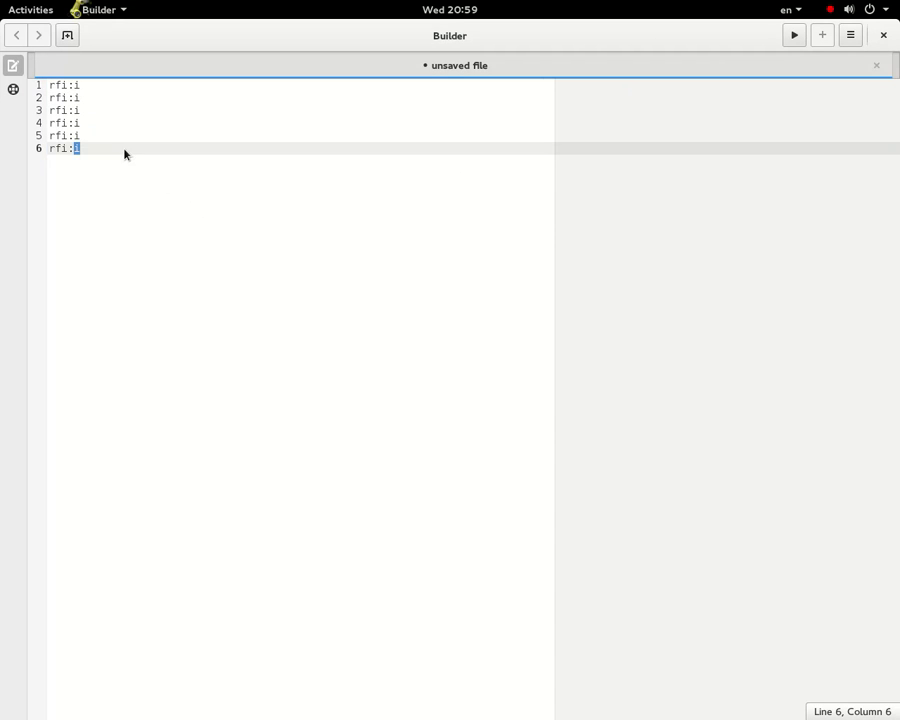
key(ctrl+shift+Home)
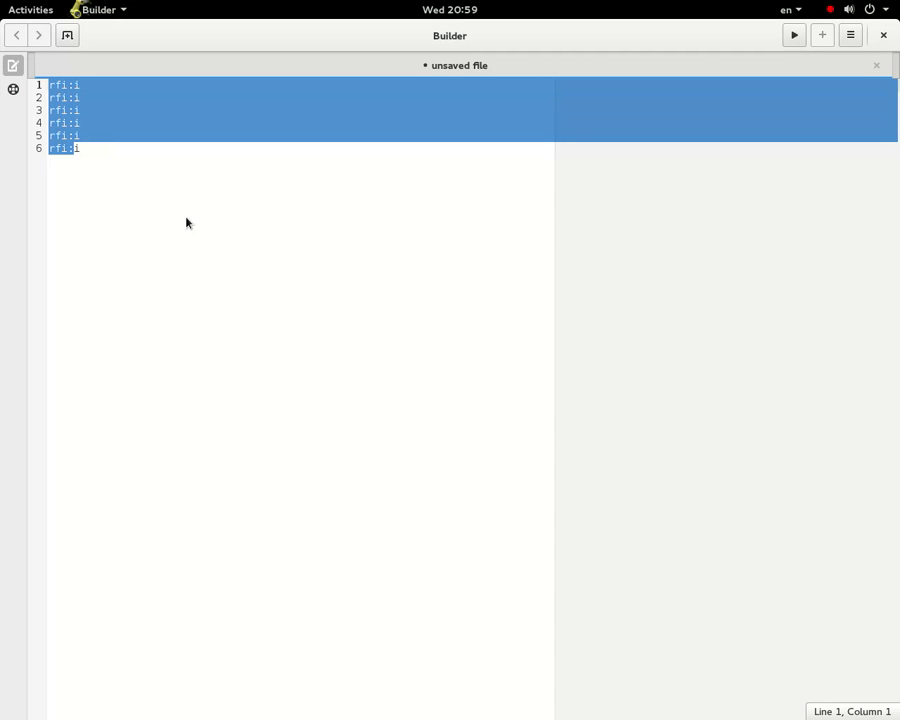
right_click(130, 114)
click(97, 193)
key(ctrl+x)
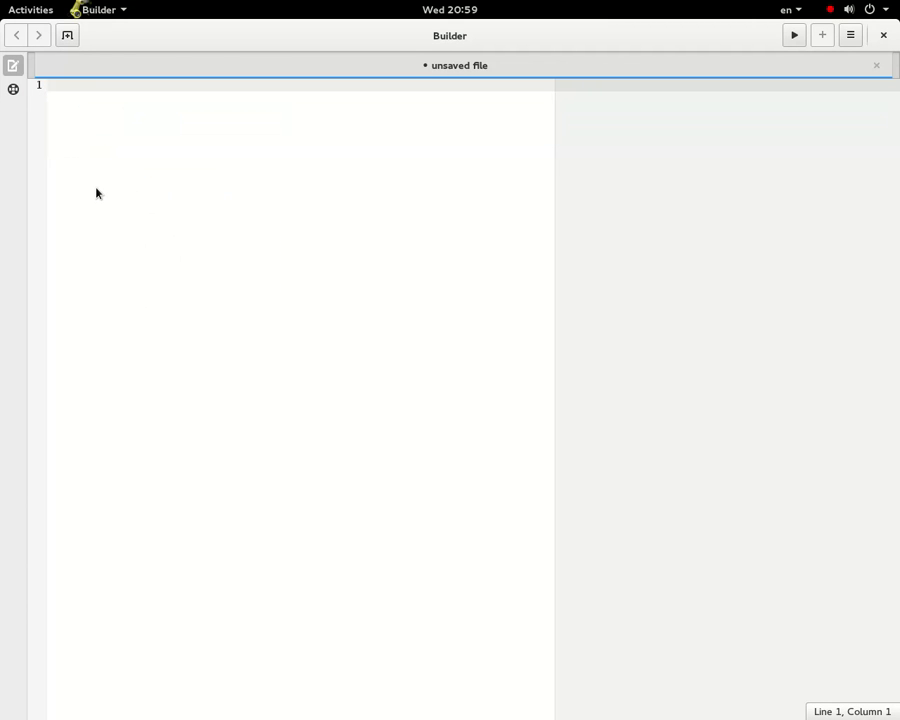
Switch to Firefox and search the web for github markdown in a new tab
key(alt+Tab)
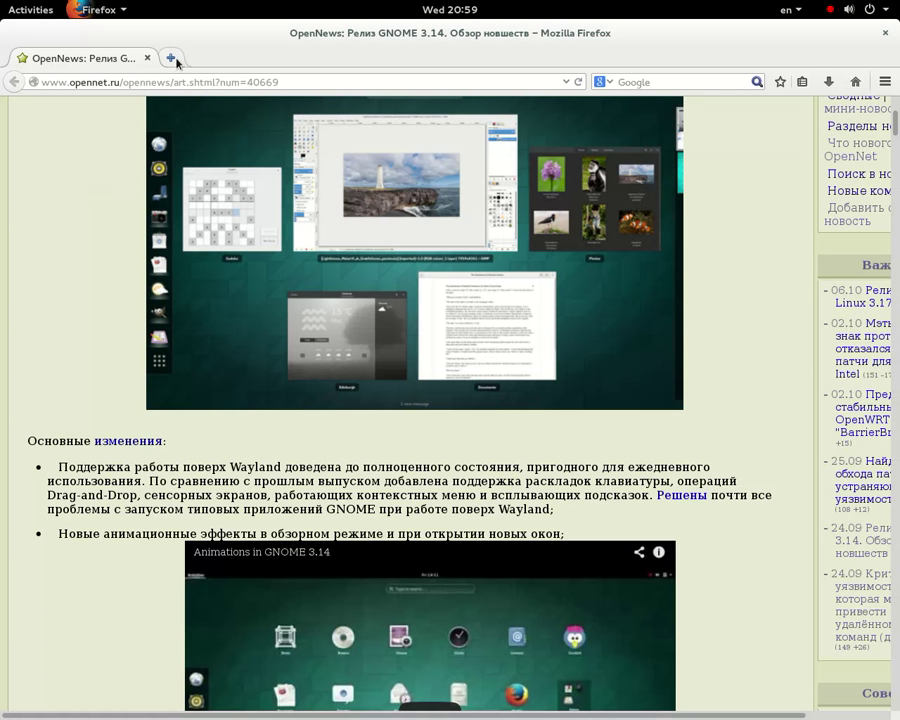
click(172, 58)
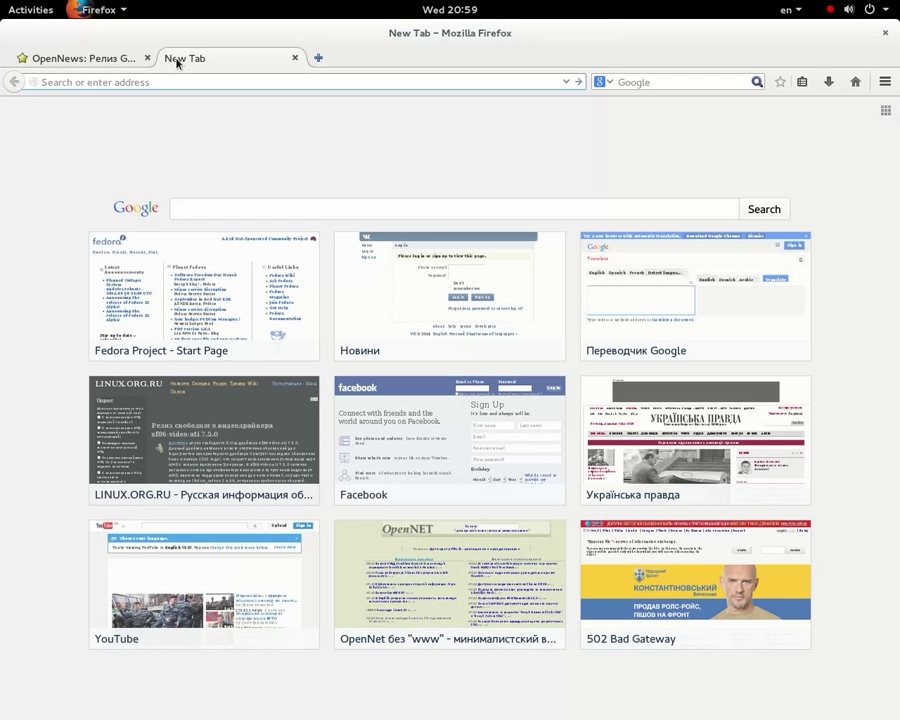
text(github.com/)
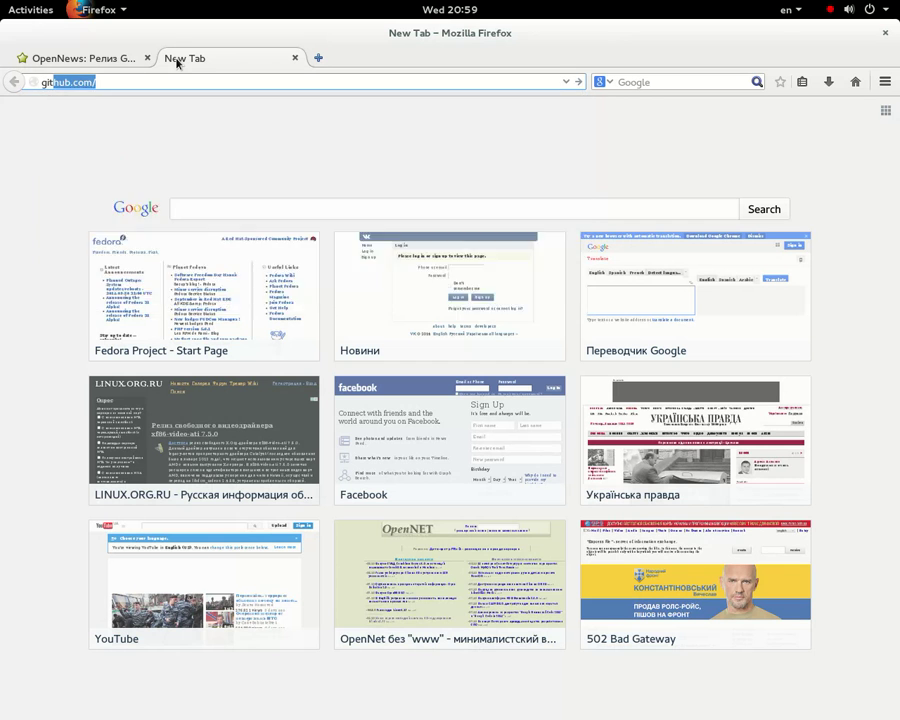
key(End)
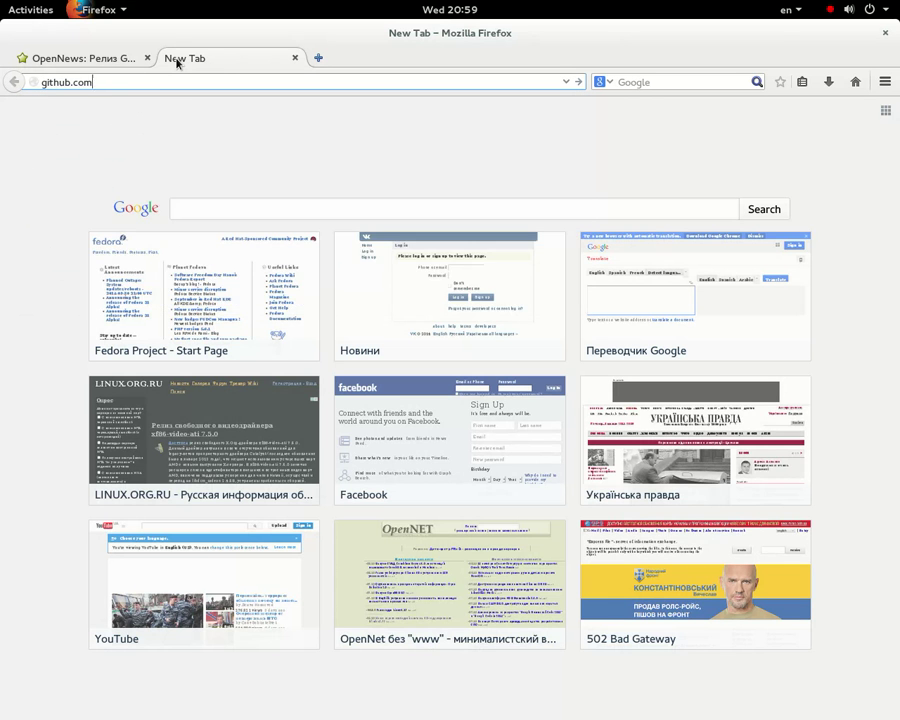
key(BackSpace)
key(BackSpace)
key(BackSpace)
key(BackSpace)
key(BackSpace)
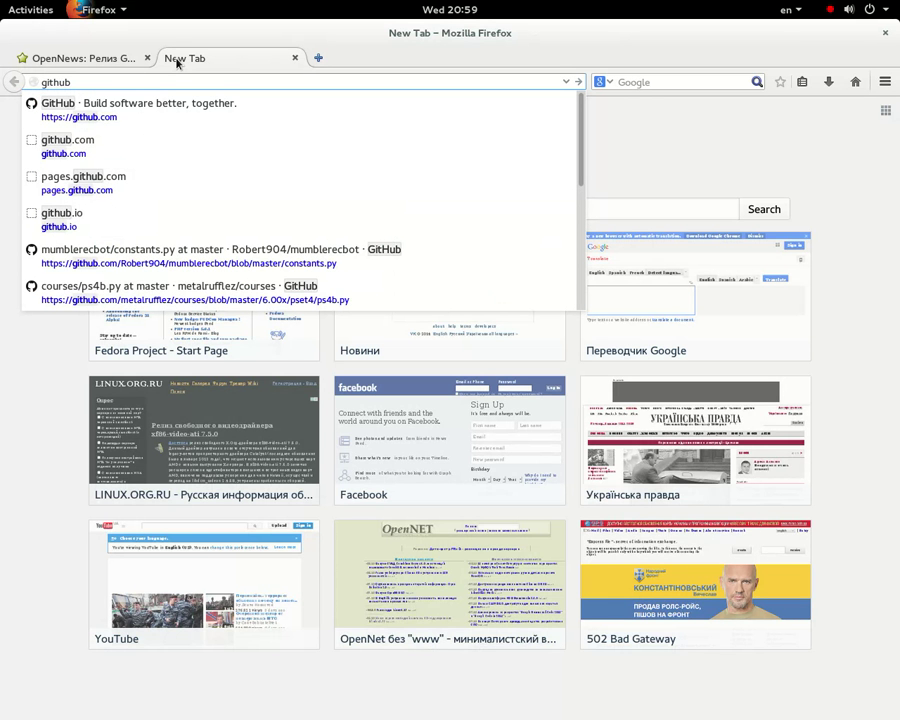
text(ma)
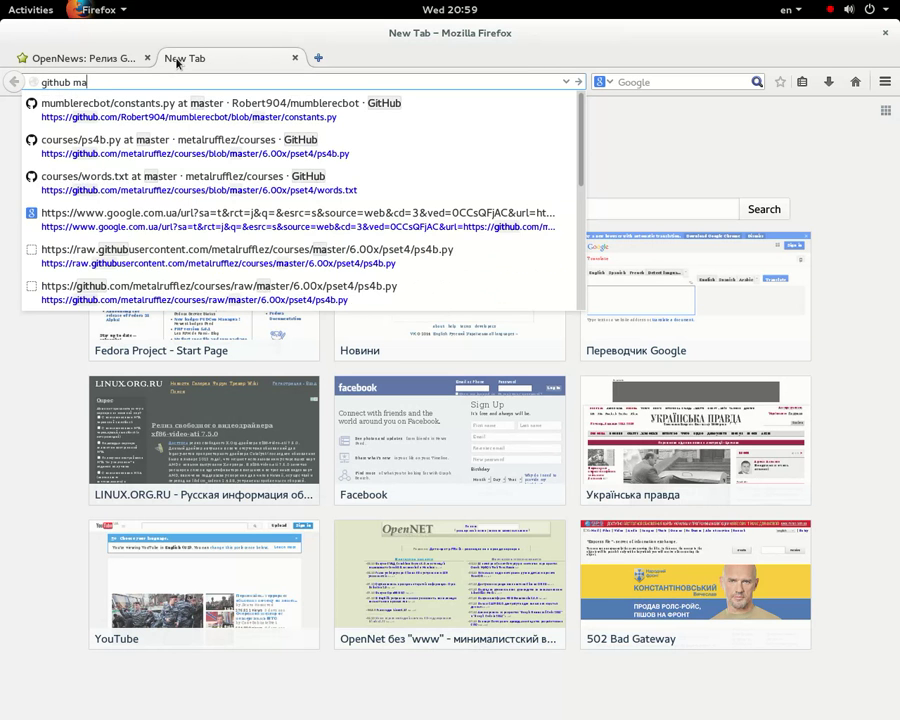
text(rkdo)
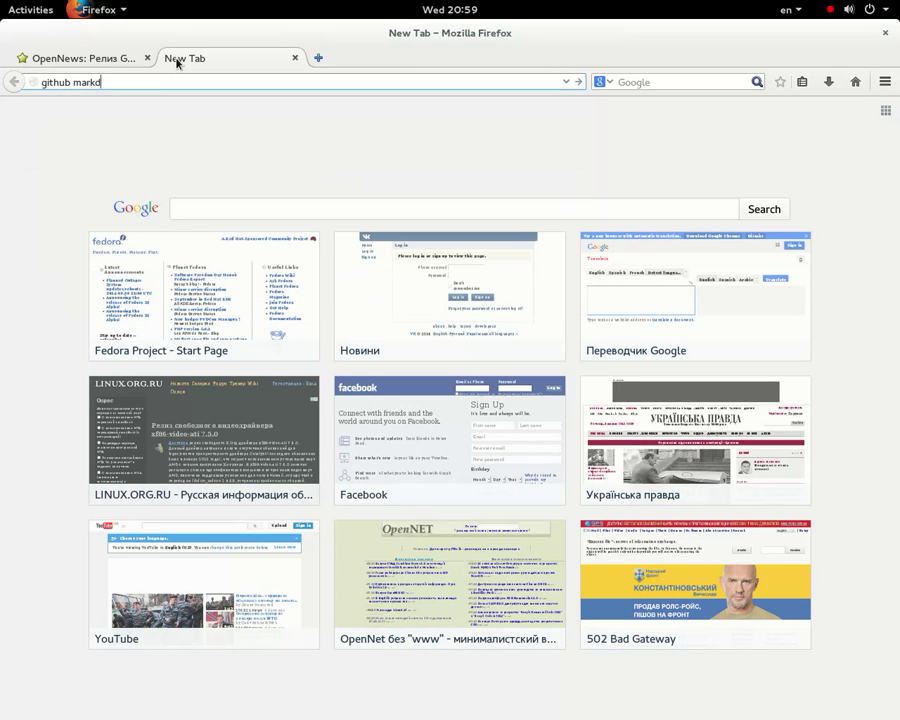
text(wn)
key(Return)
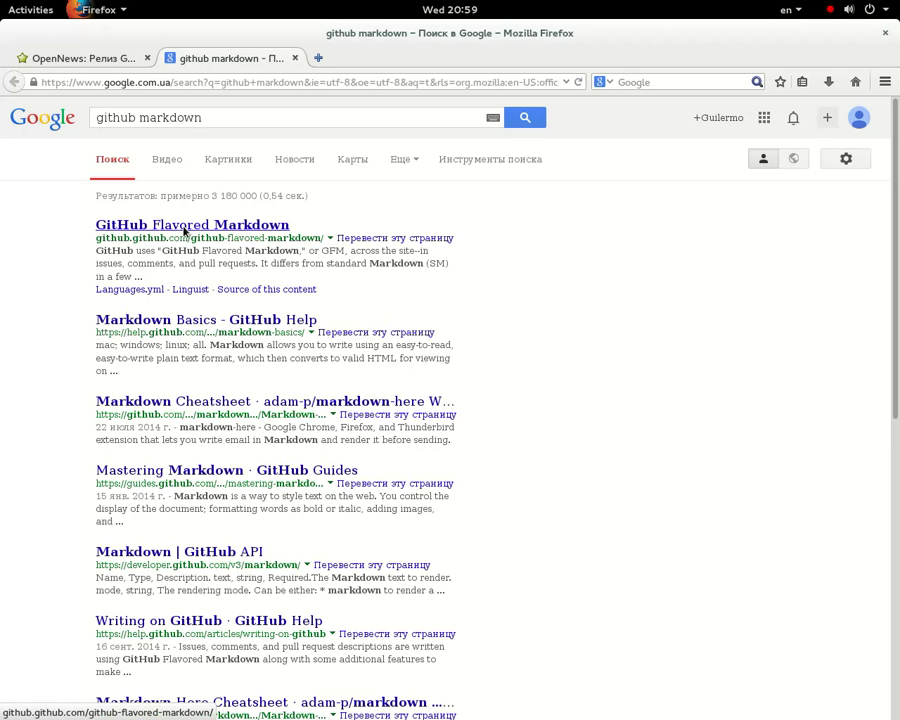
Open the GitHub Flavored Markdown article and copy the example under Fenced code blocks
click(184, 231)
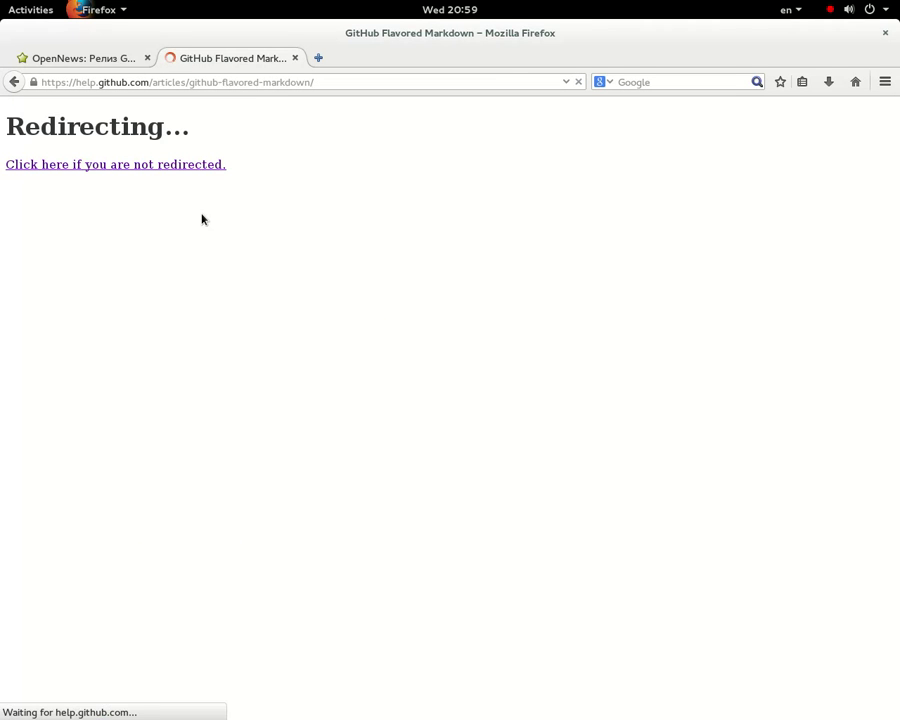
scroll(209, 424, down, 5)
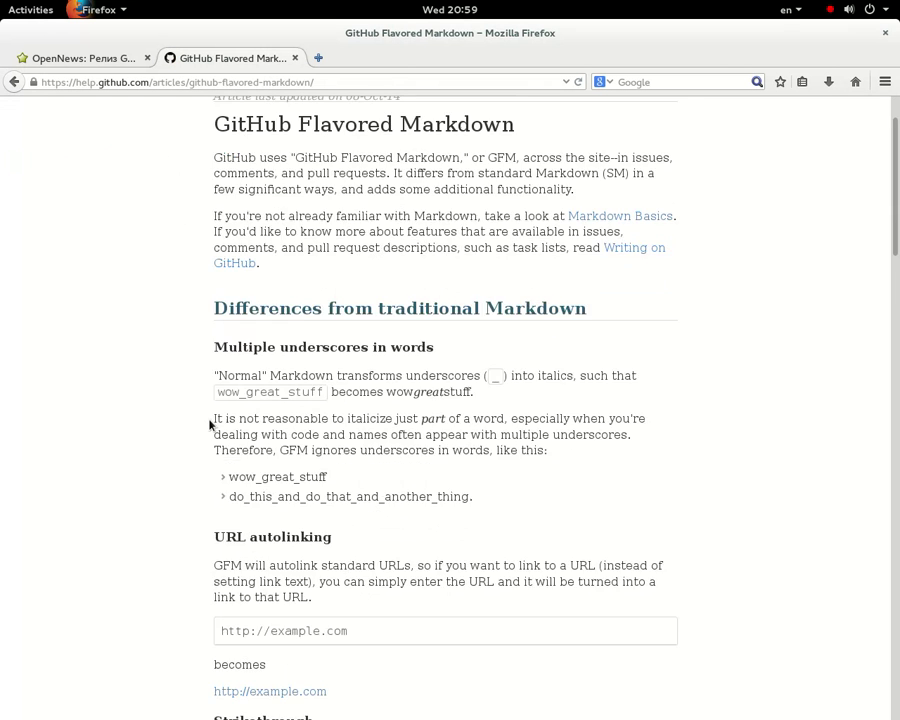
scroll(209, 424, down, 7)
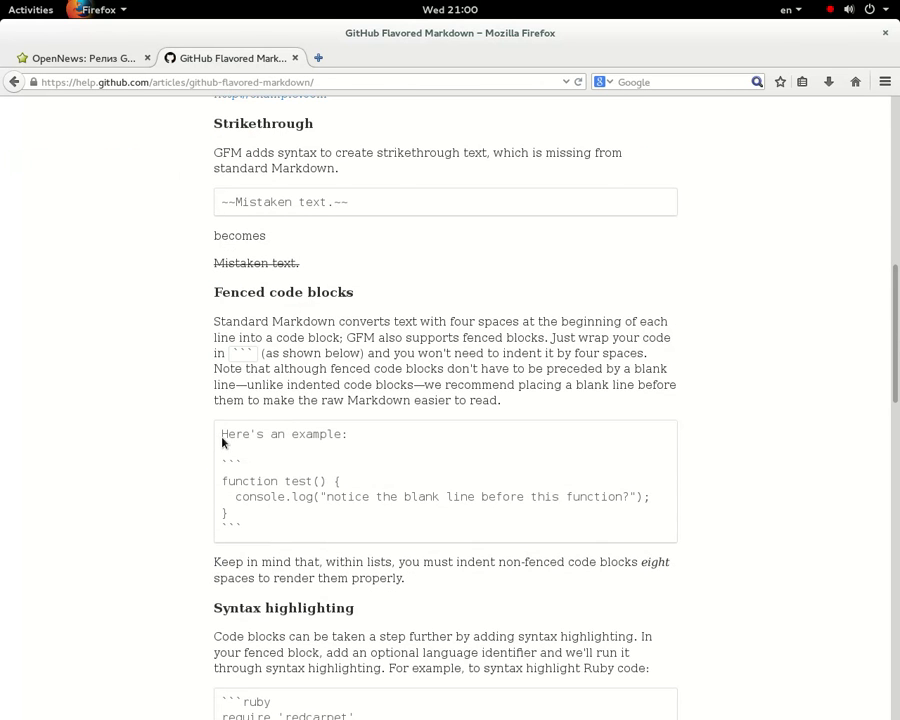
drag(223, 440, 325, 545)
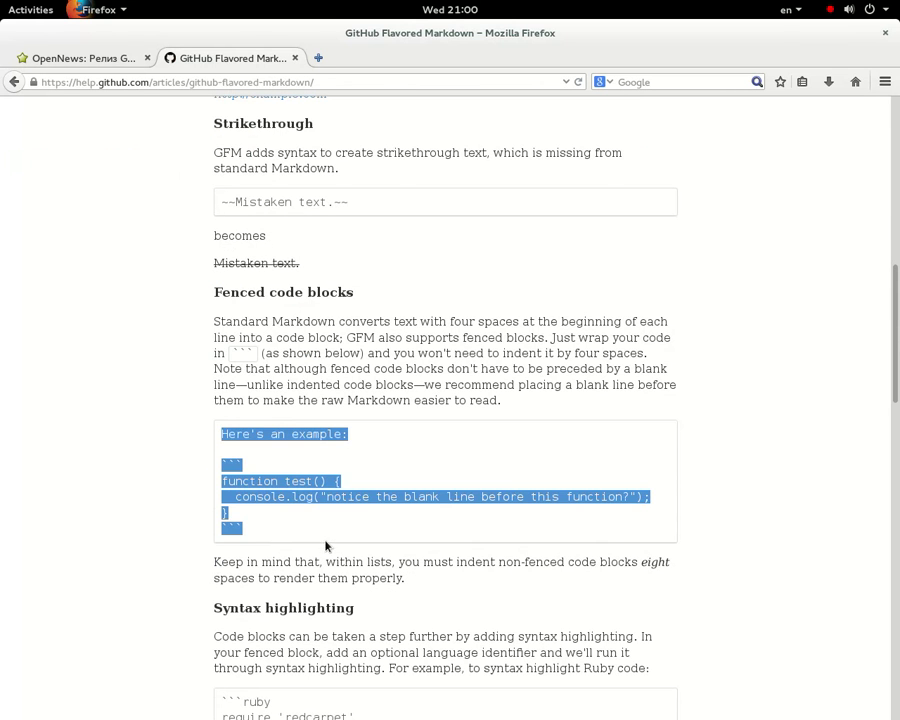
right_click(301, 490)
key(c)
key(alt+Tab)
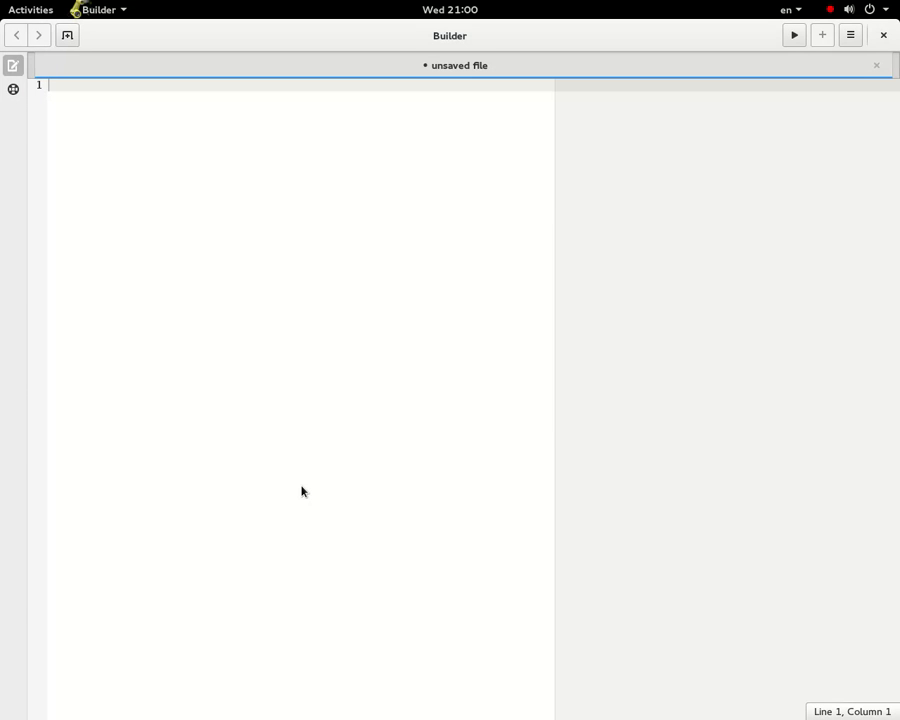
text(dc)
key(BackSpace)
key(BackSpace)
text(d)
key(BackSpace)
key(alt+Tab)
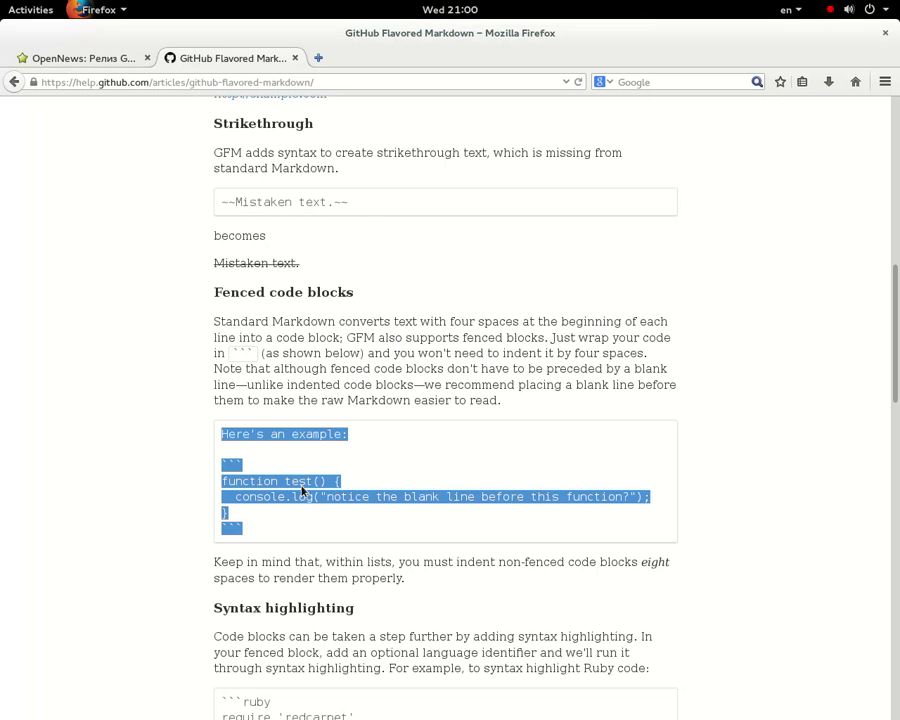
Copy the whole fenced code block example from the article again and paste it into the empty file in Builder
right_click(300, 486)
click(342, 510)
click(226, 460)
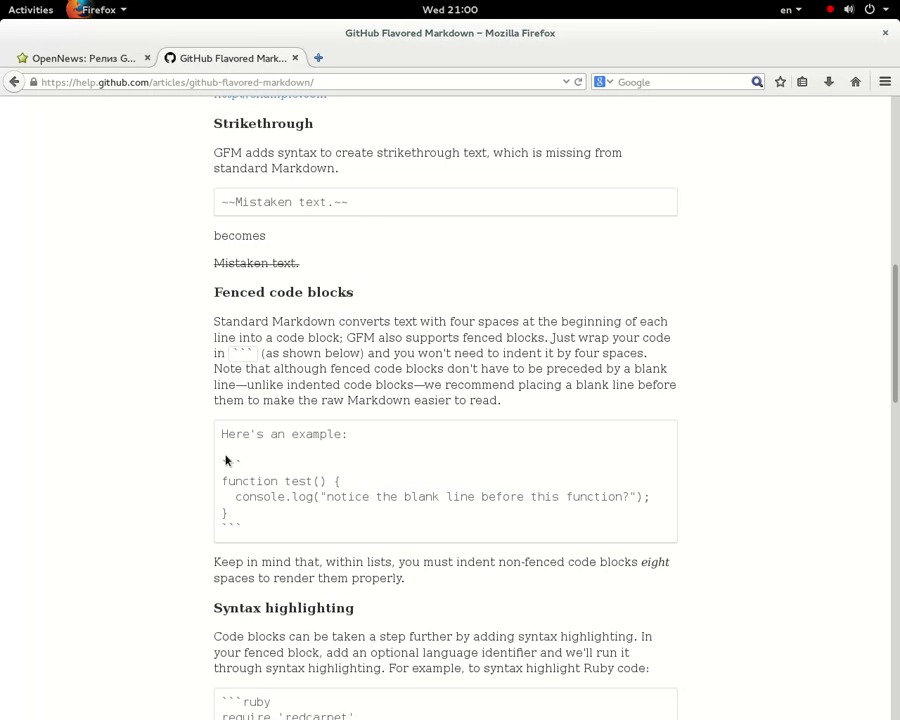
drag(224, 441, 304, 540)
right_click(279, 493)
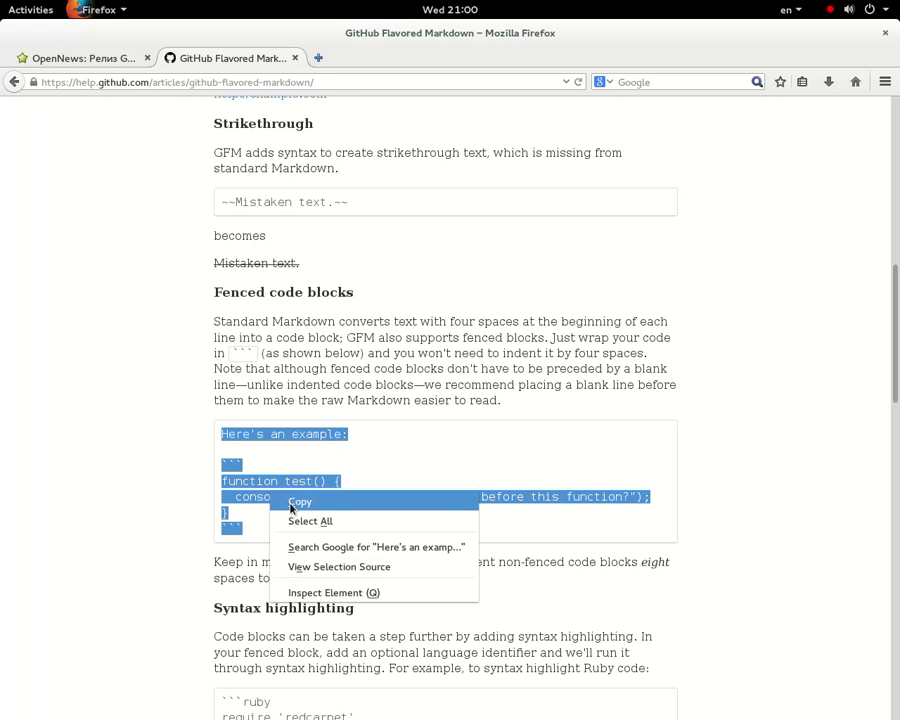
click(291, 498)
key(alt+Tab)
right_click(136, 240)
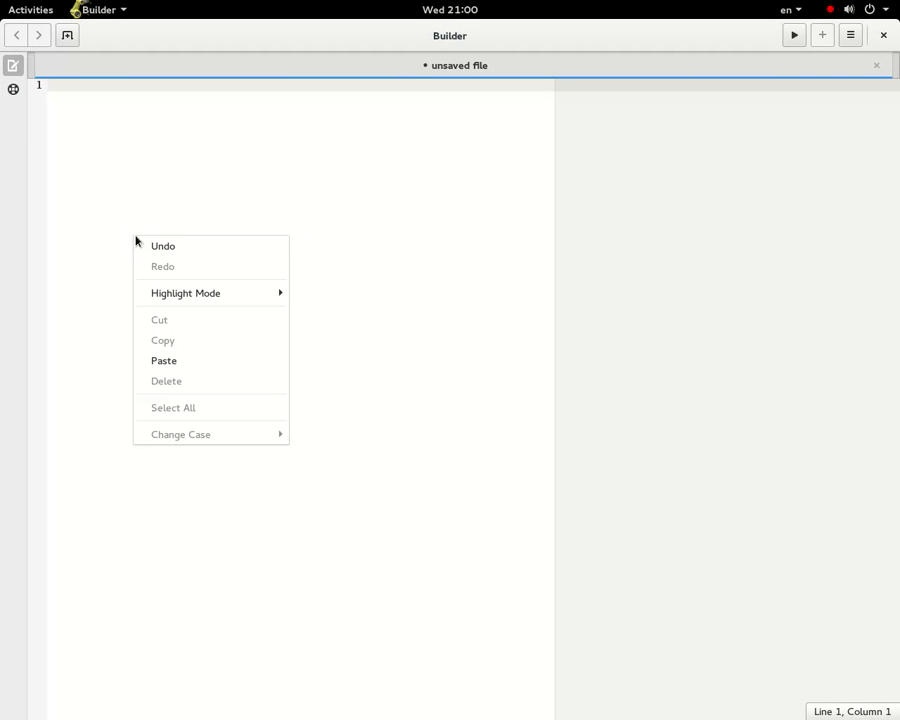
click(164, 360)
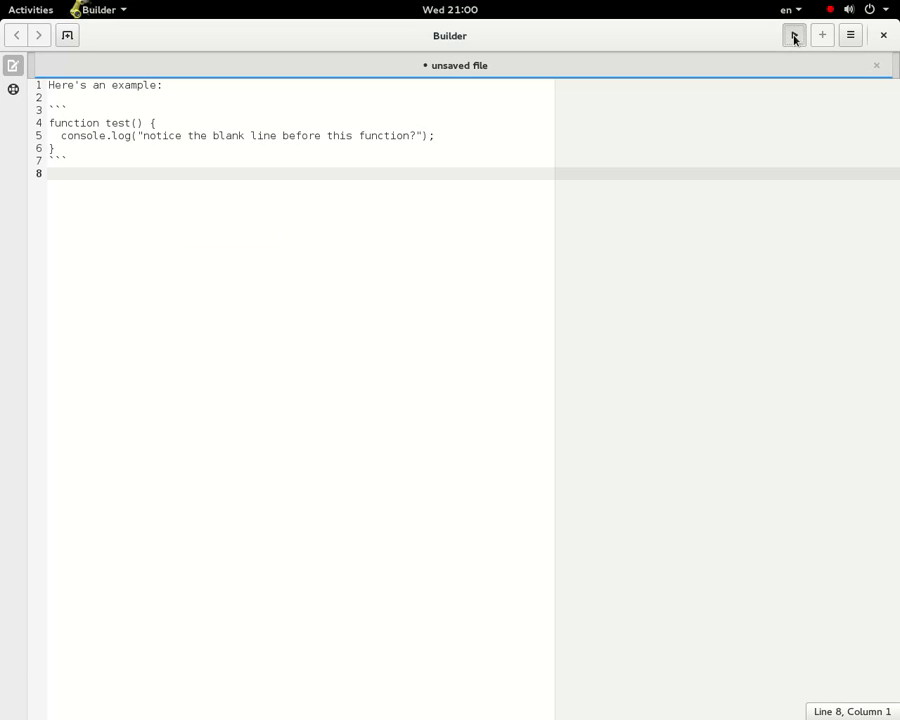
Underline the text Here's an example: with ============= on the empty line 2
click(329, 114)
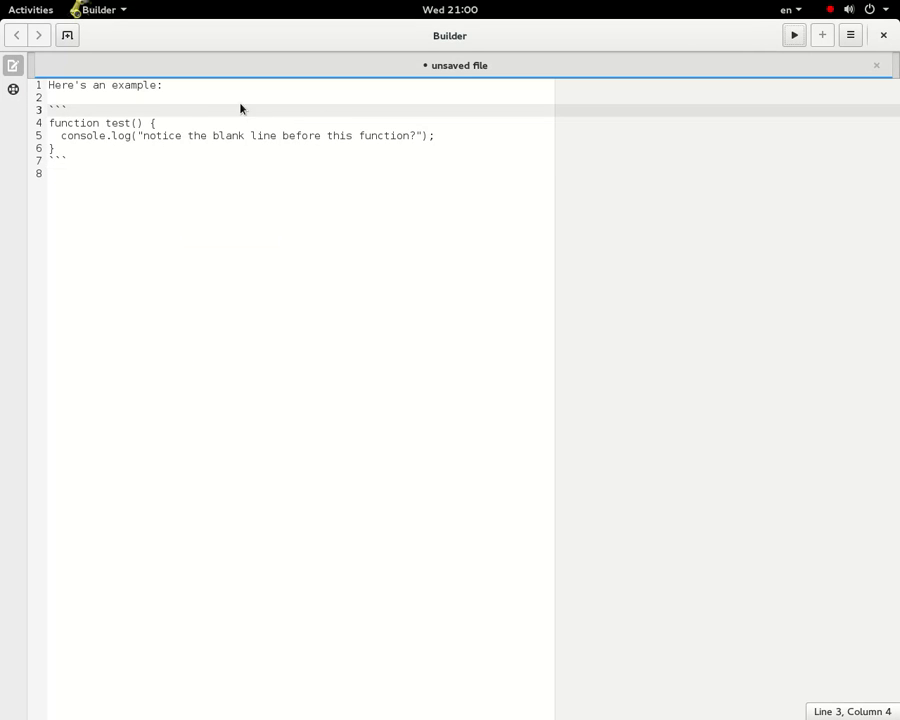
key(Up)
text(=============)
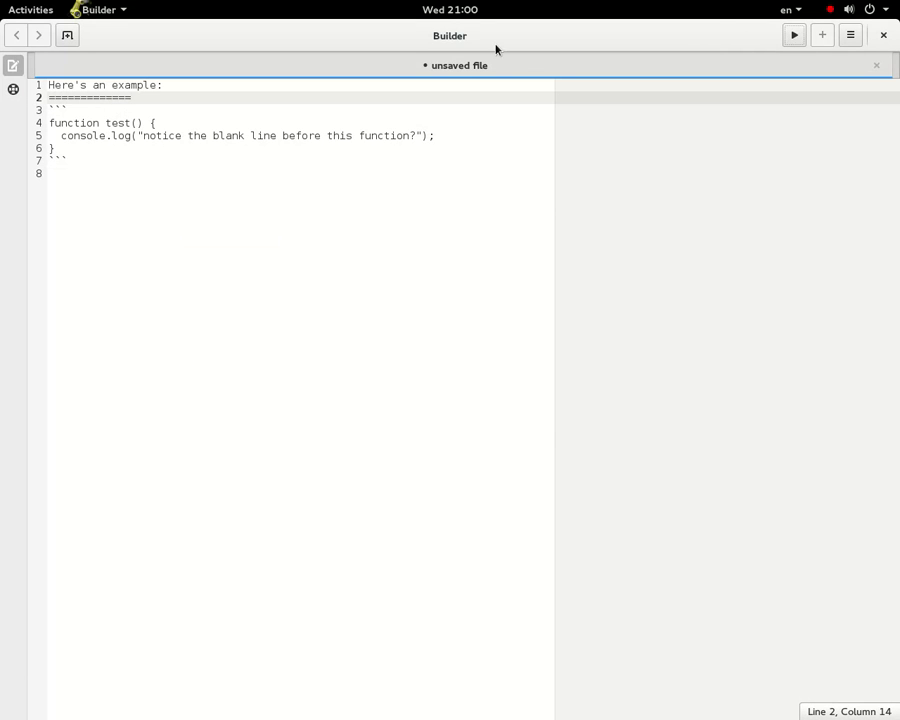
Save the document under the name 1 in the tmp folder
click(856, 40)
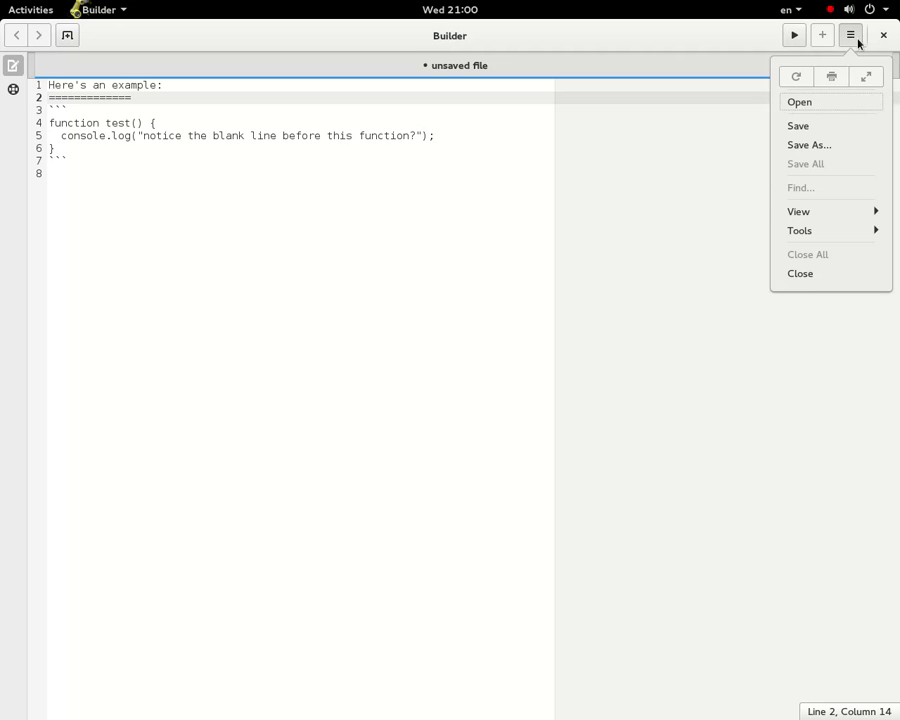
click(832, 144)
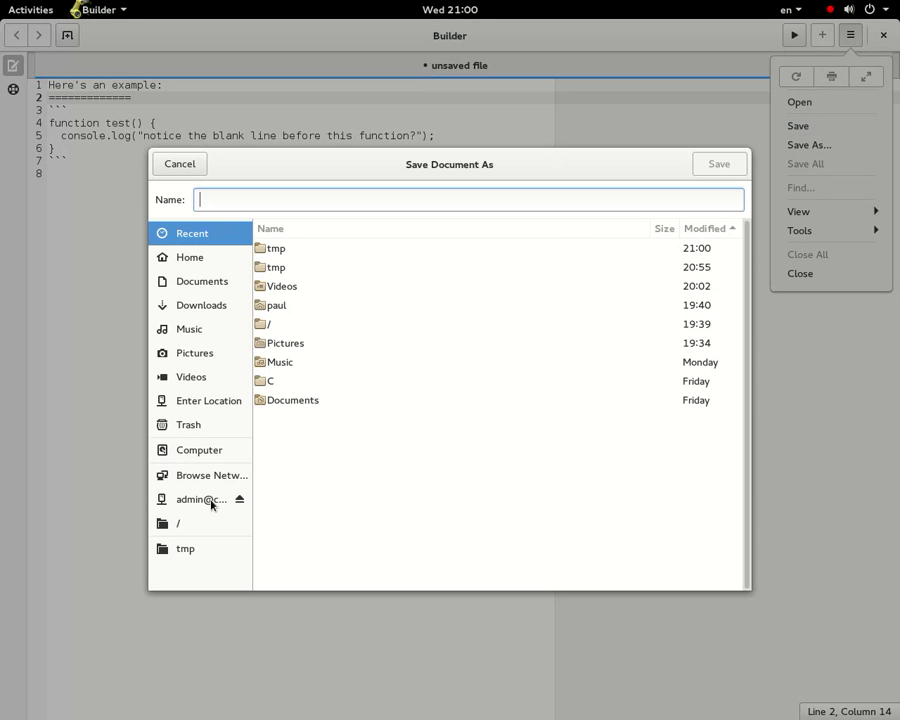
click(205, 556)
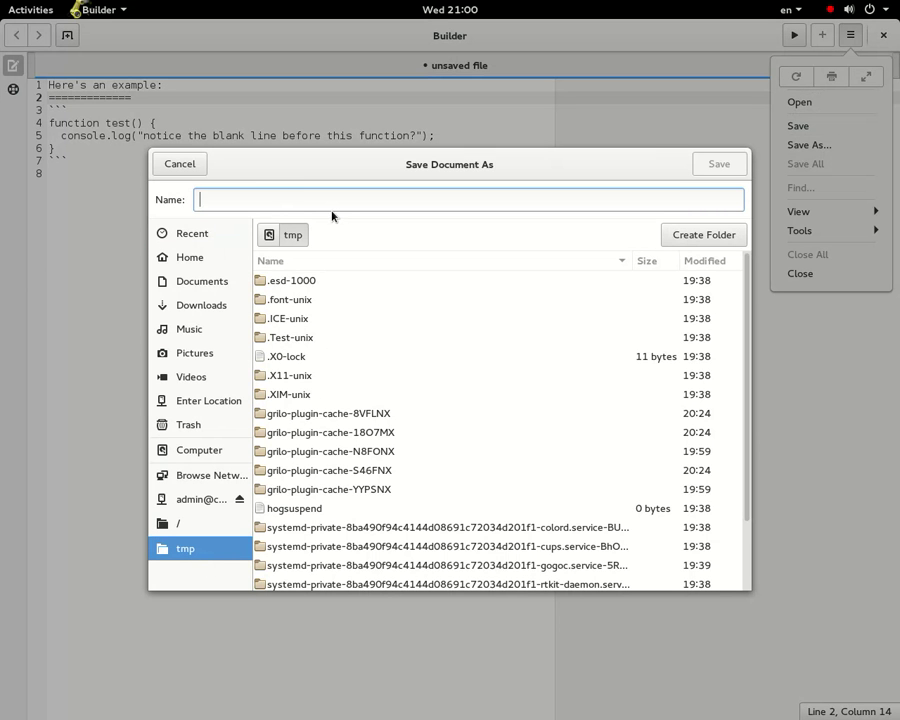
text(1)
click(712, 168)
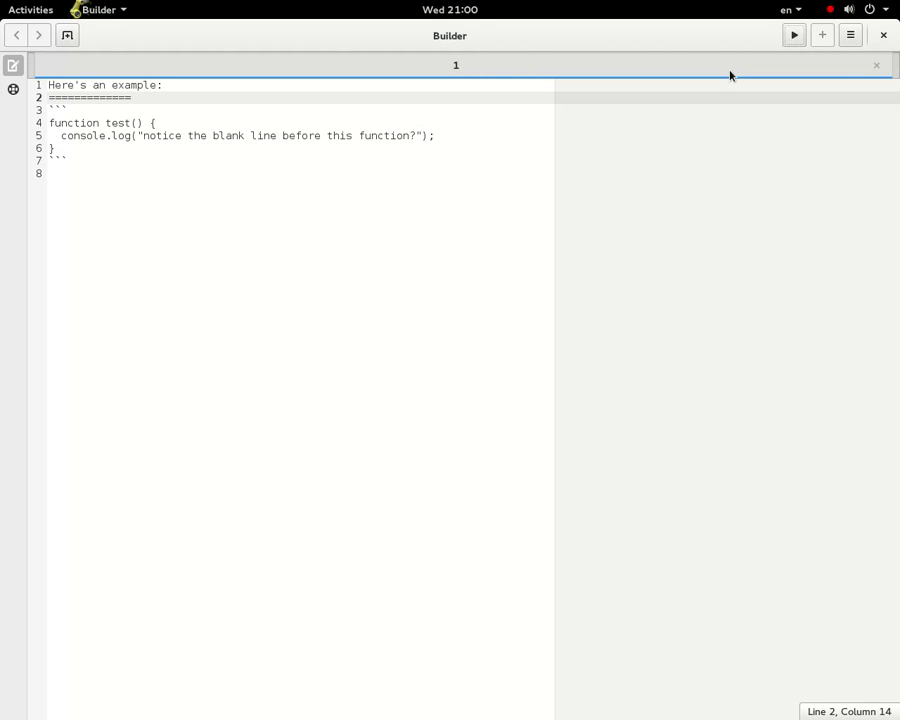
click(171, 179)
click(170, 101)
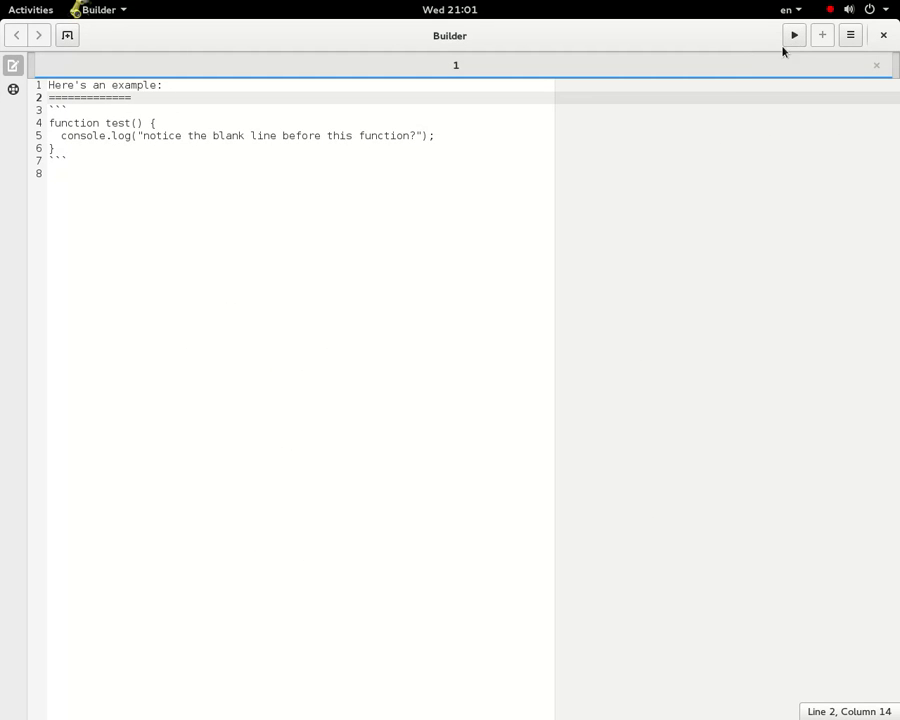
click(849, 42)
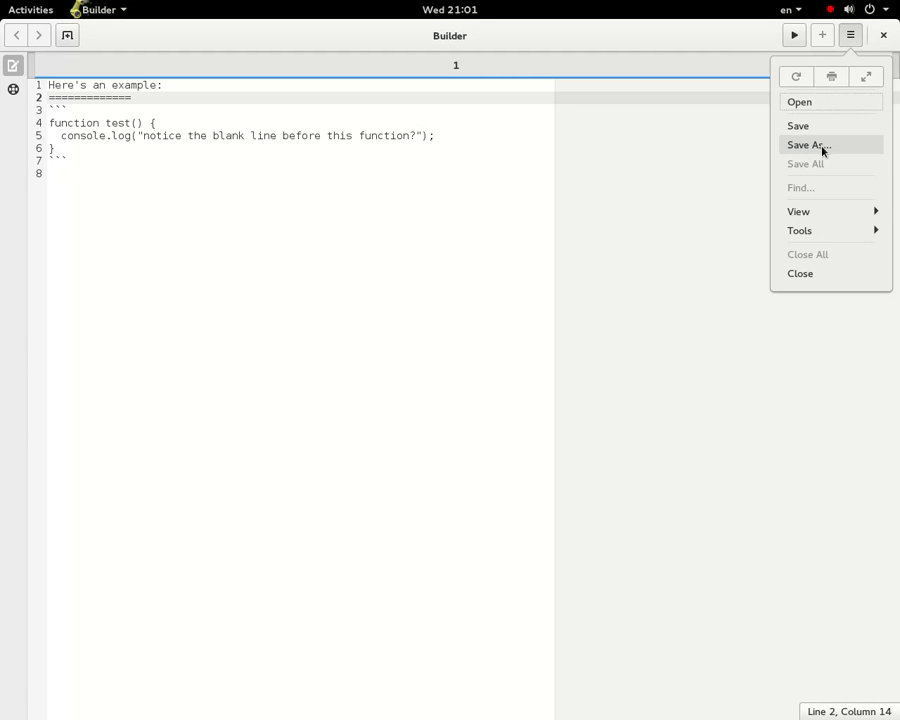
click(157, 181)
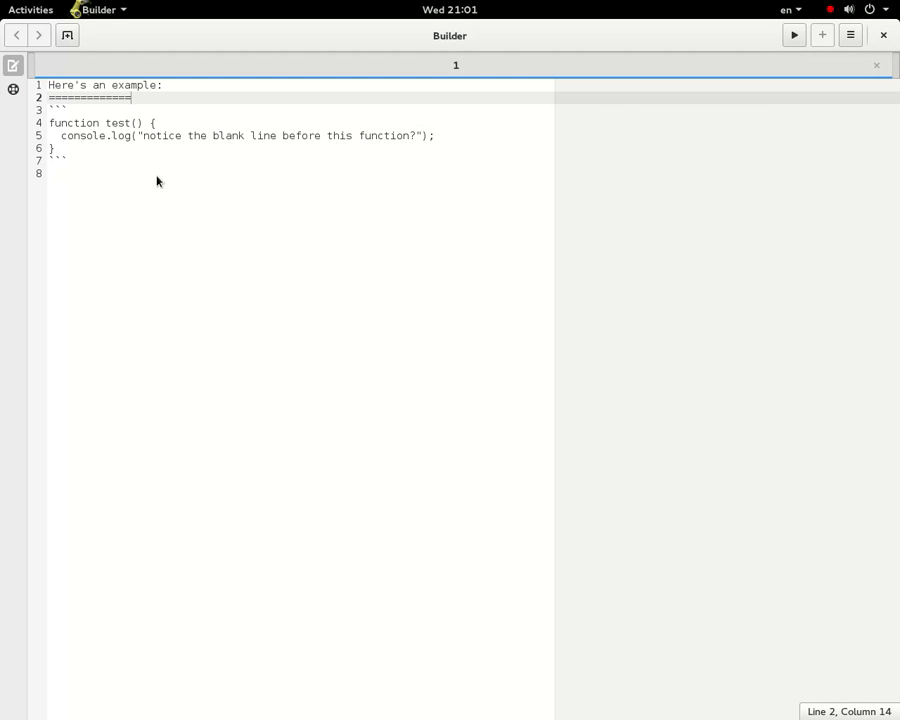
click(457, 17)
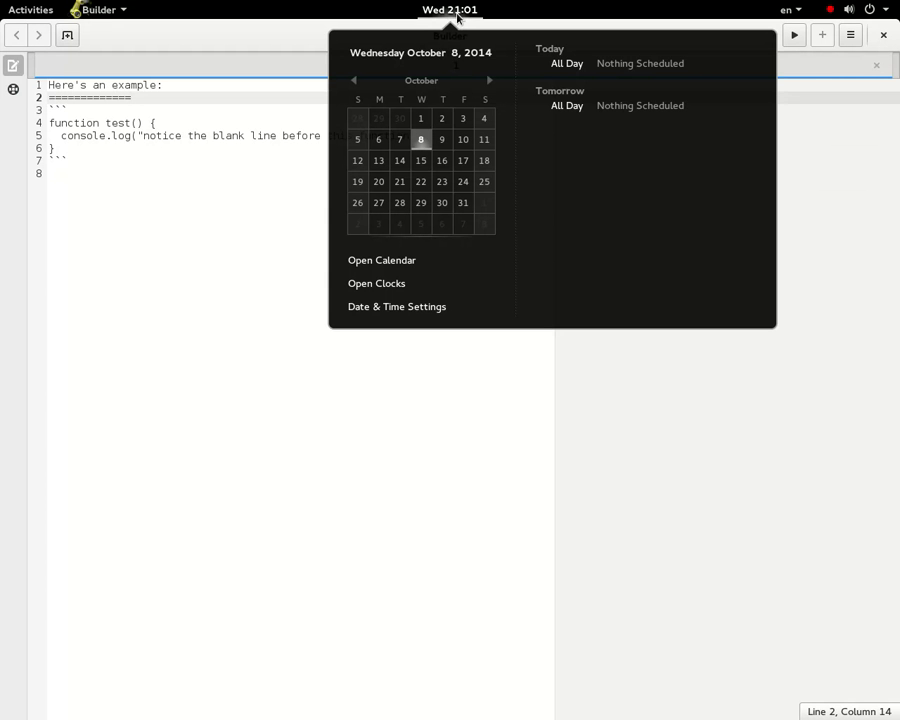
click(225, 219)
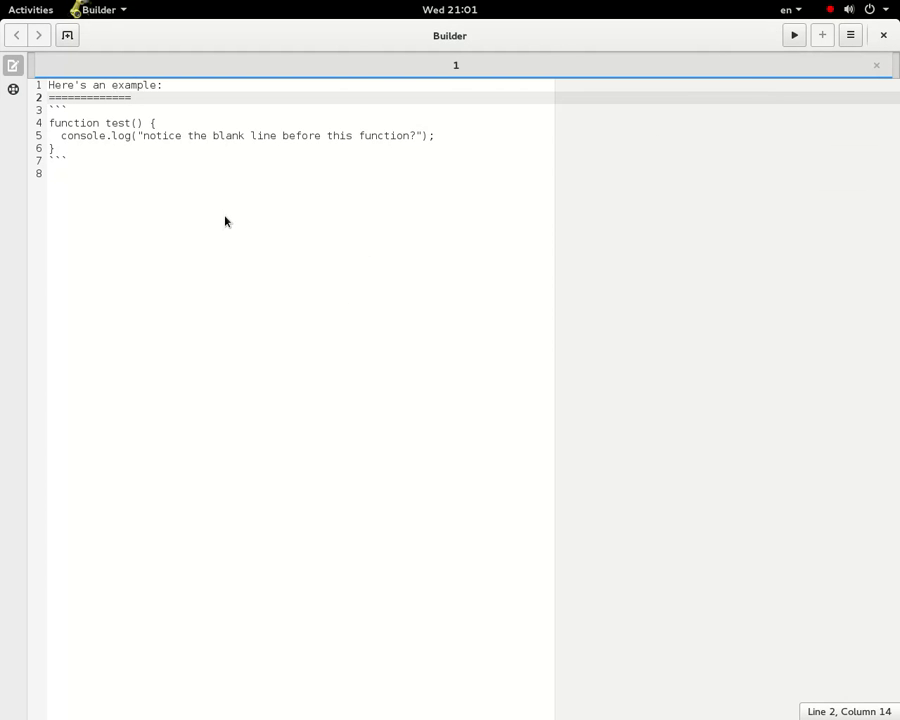
Close Builder and open the Evolution calendar from the desktop's date display
click(893, 36)
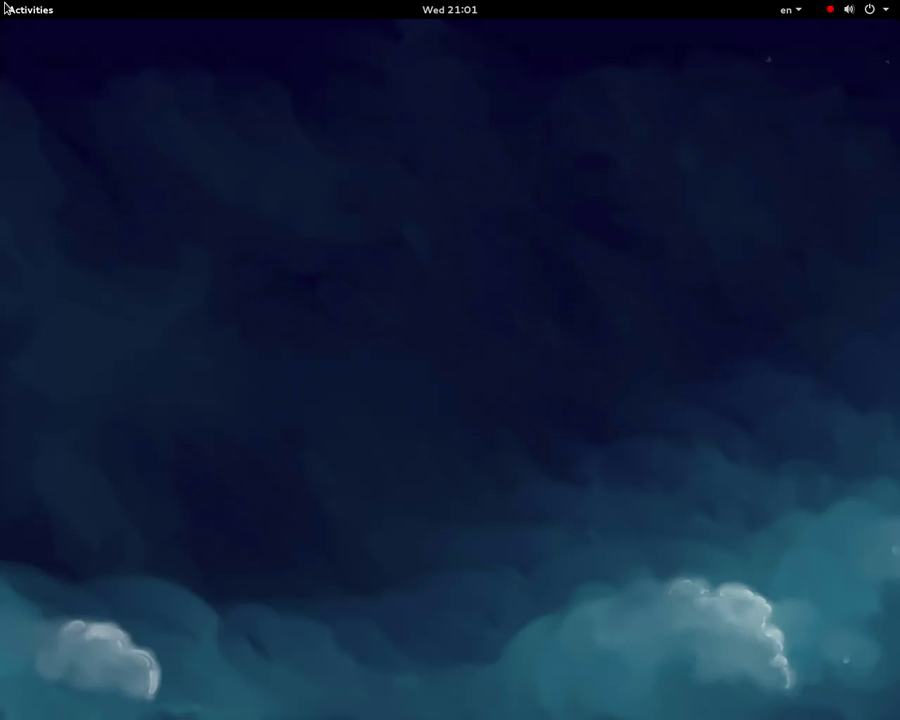
mouse_move(4, 5)
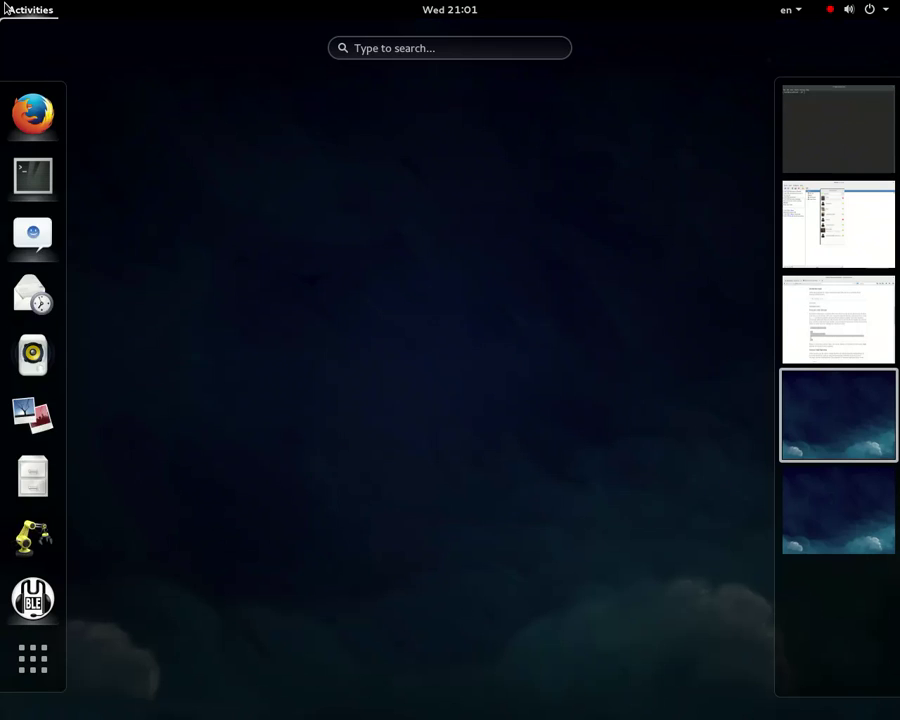
click(446, 9)
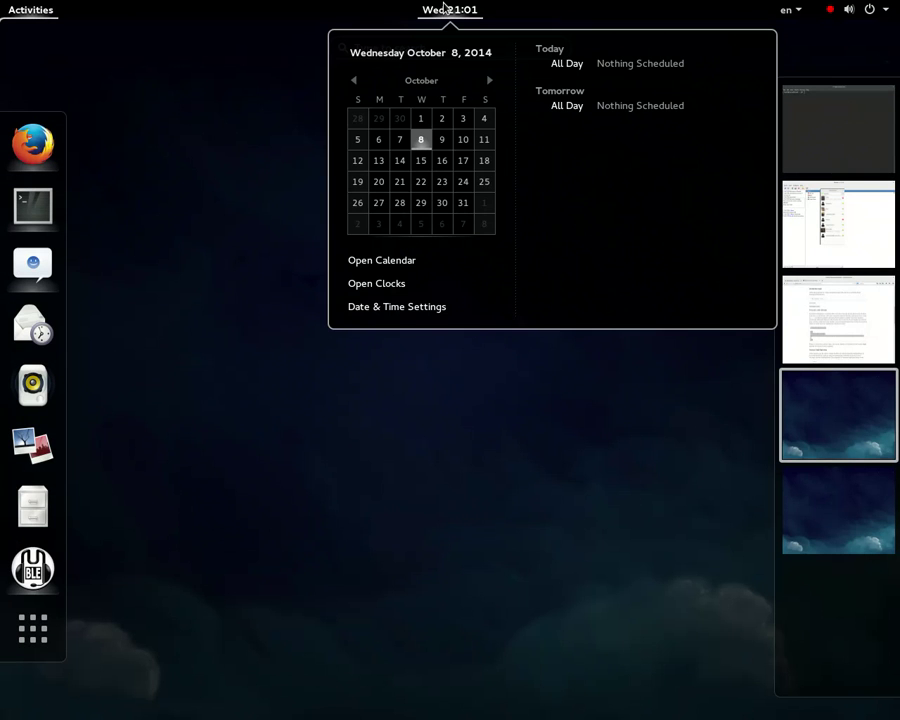
click(426, 269)
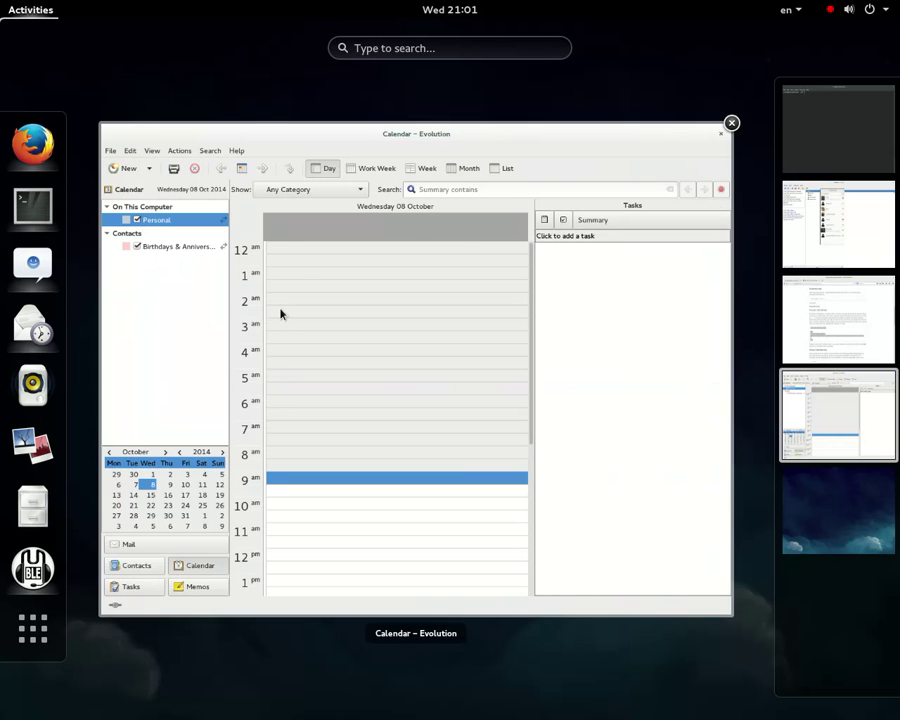
click(357, 150)
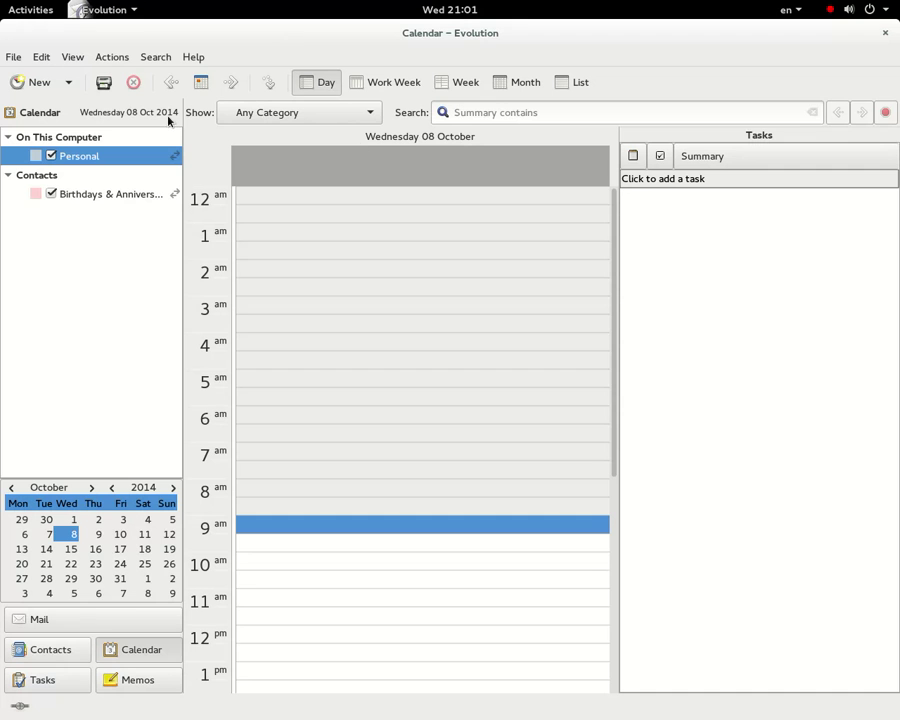
Move the calendar ahead to December 2014, look through the day's hourly schedule, and quit Evolution
click(91, 487)
click(91, 487)
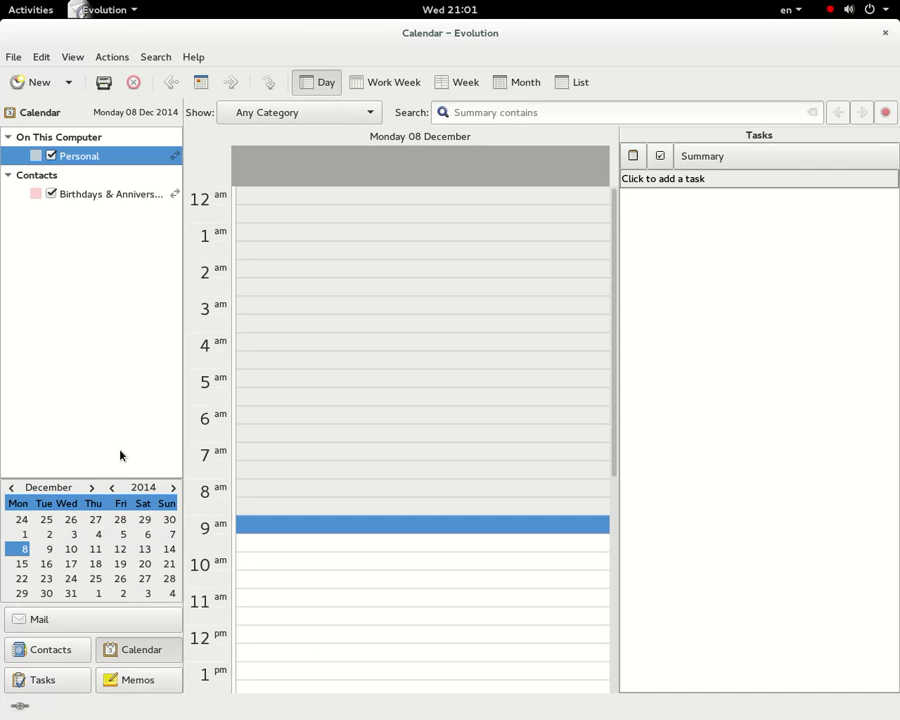
scroll(377, 440, down, 8)
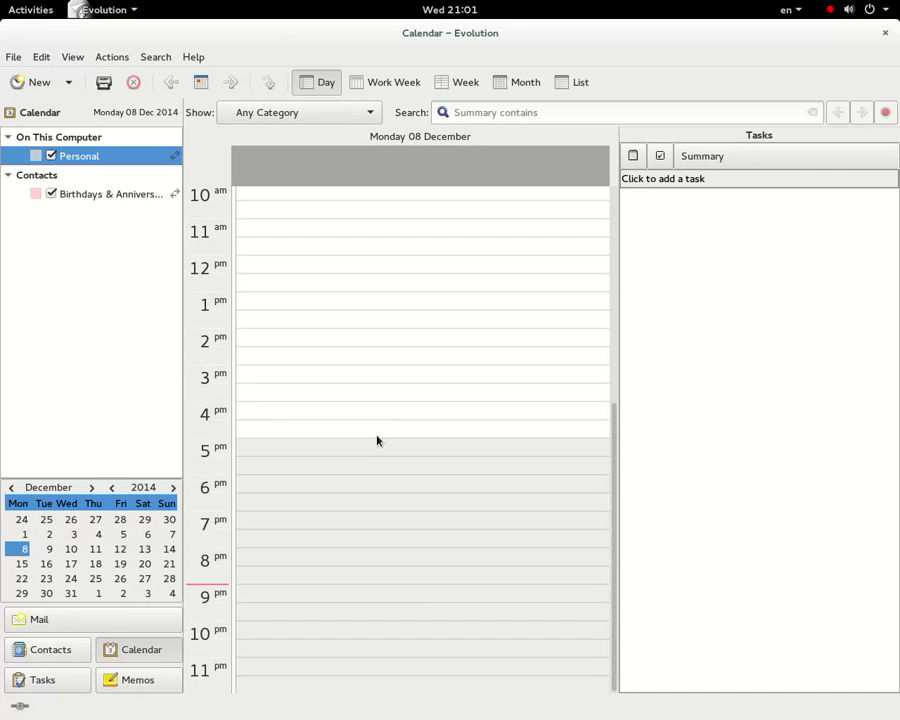
scroll(377, 440, up, 5)
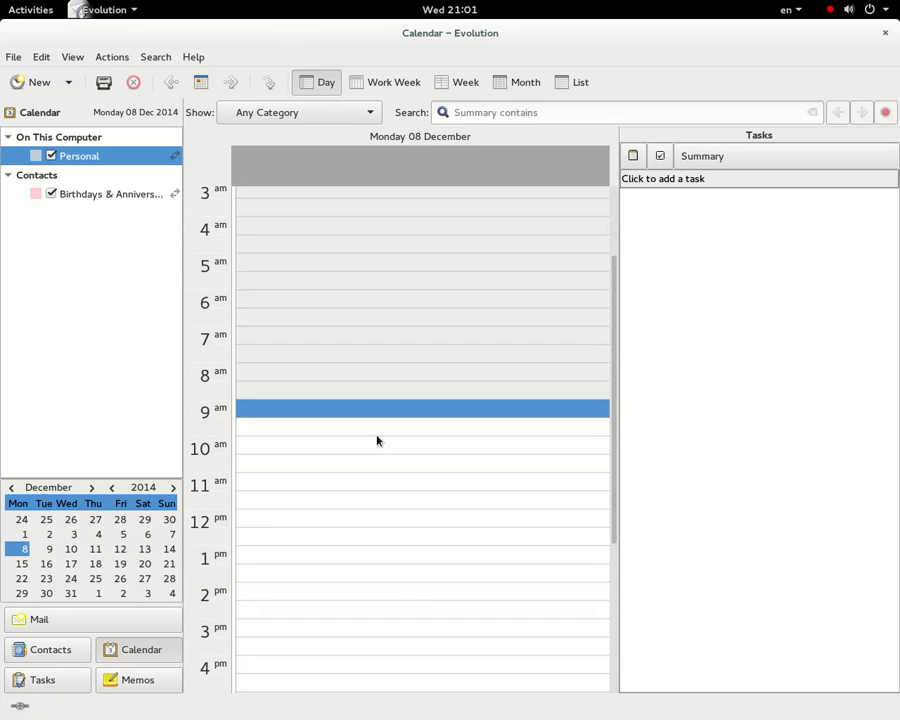
scroll(377, 440, up, 2)
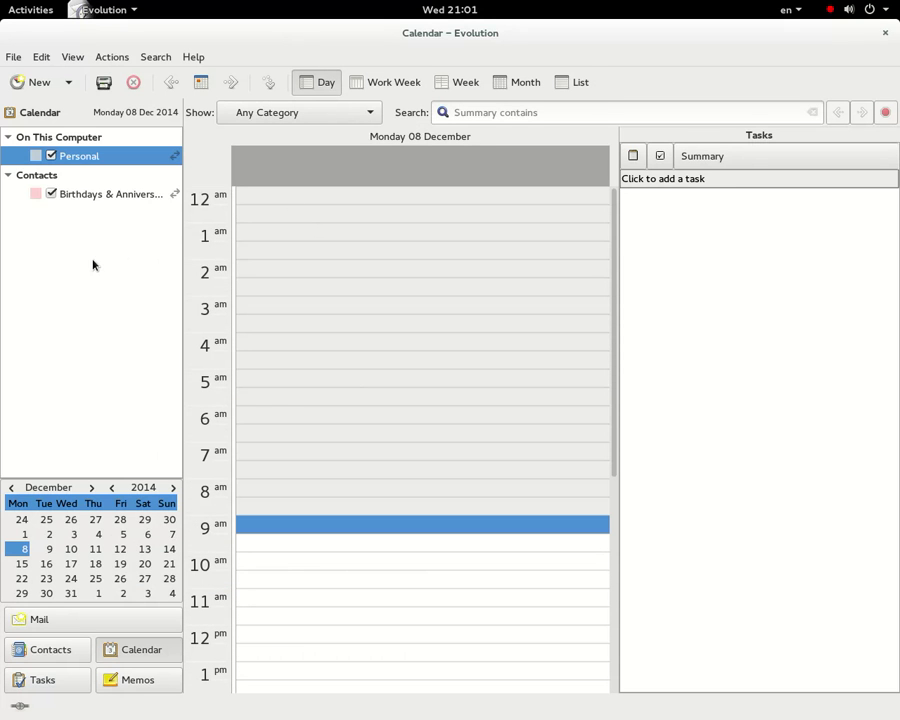
scroll(279, 398, down, 7)
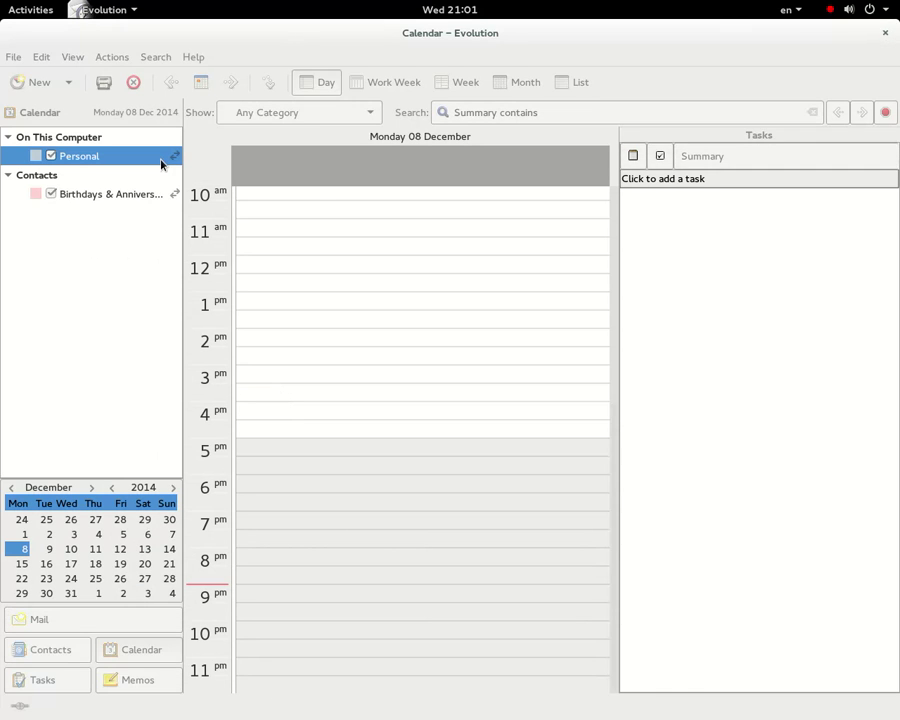
key(ctrl+q)
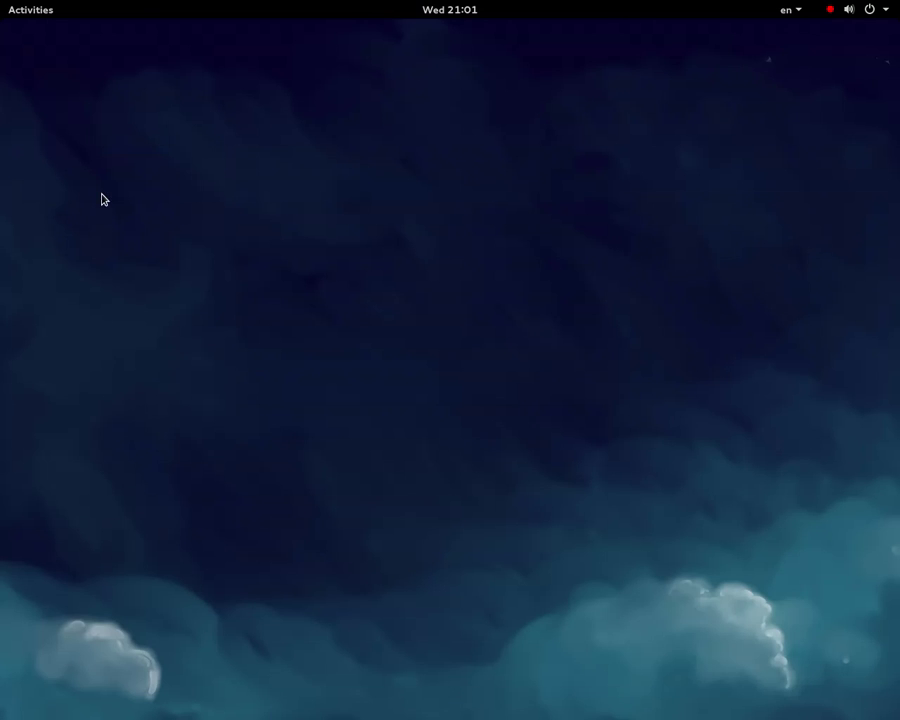
Show the grid of all installed applications and look through both of its pages
click(30, 9)
click(33, 627)
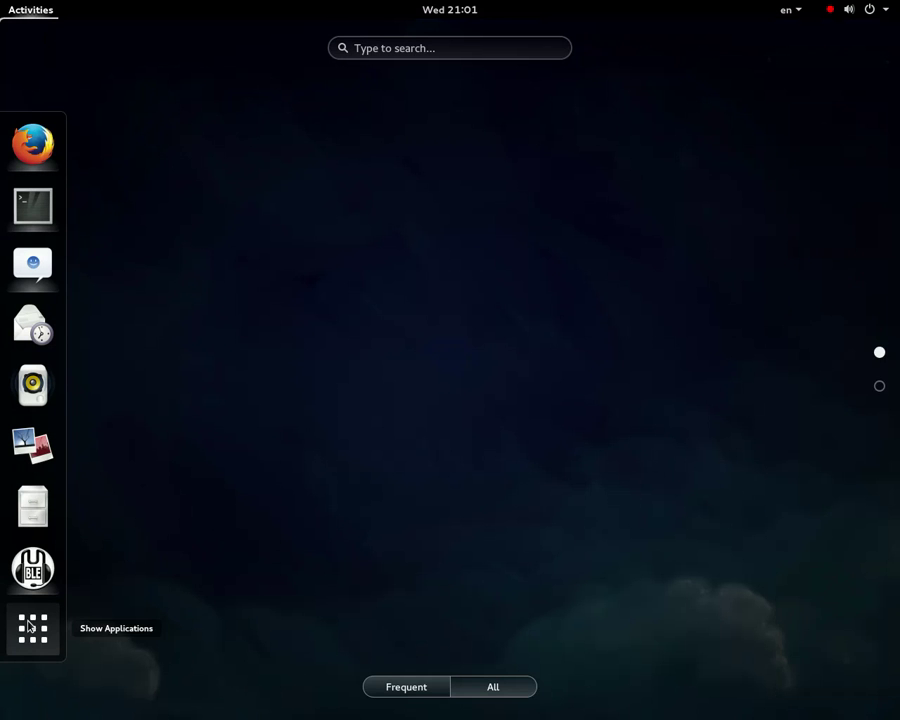
scroll(440, 442, down, 1)
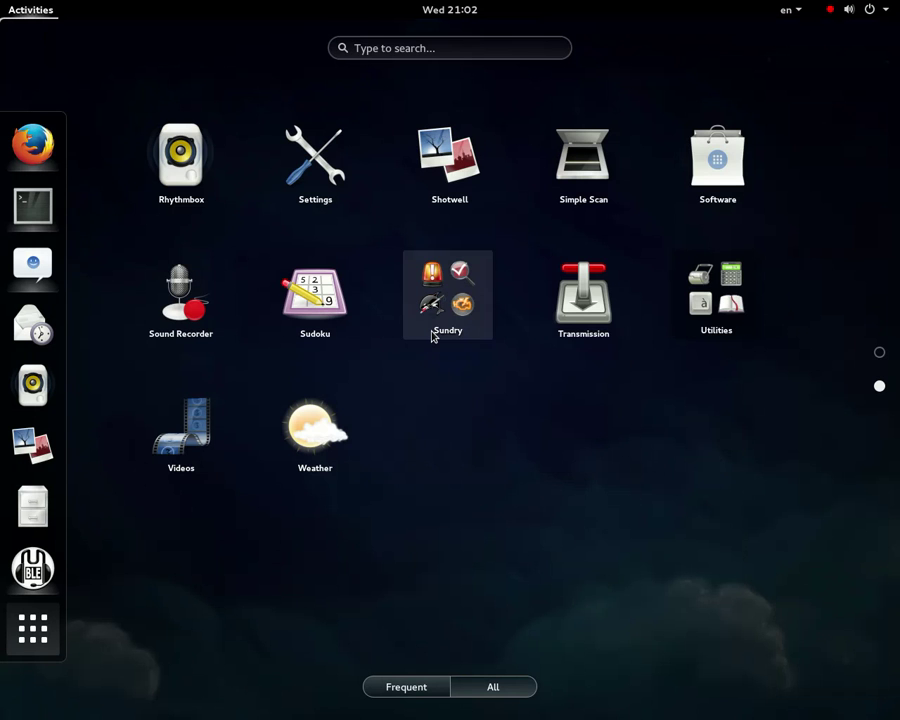
scroll(432, 337, up, 1)
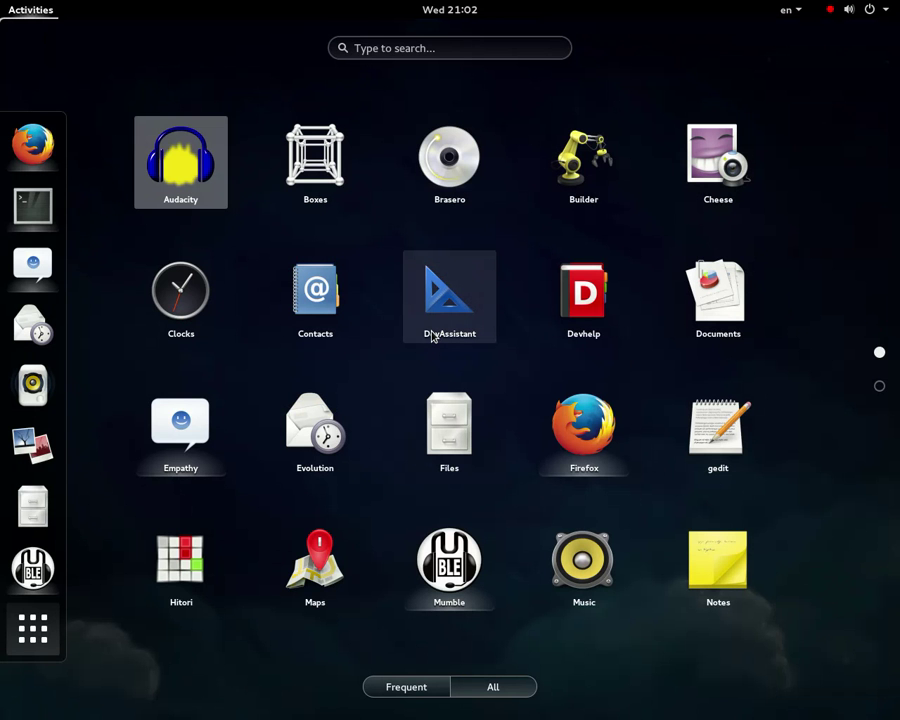